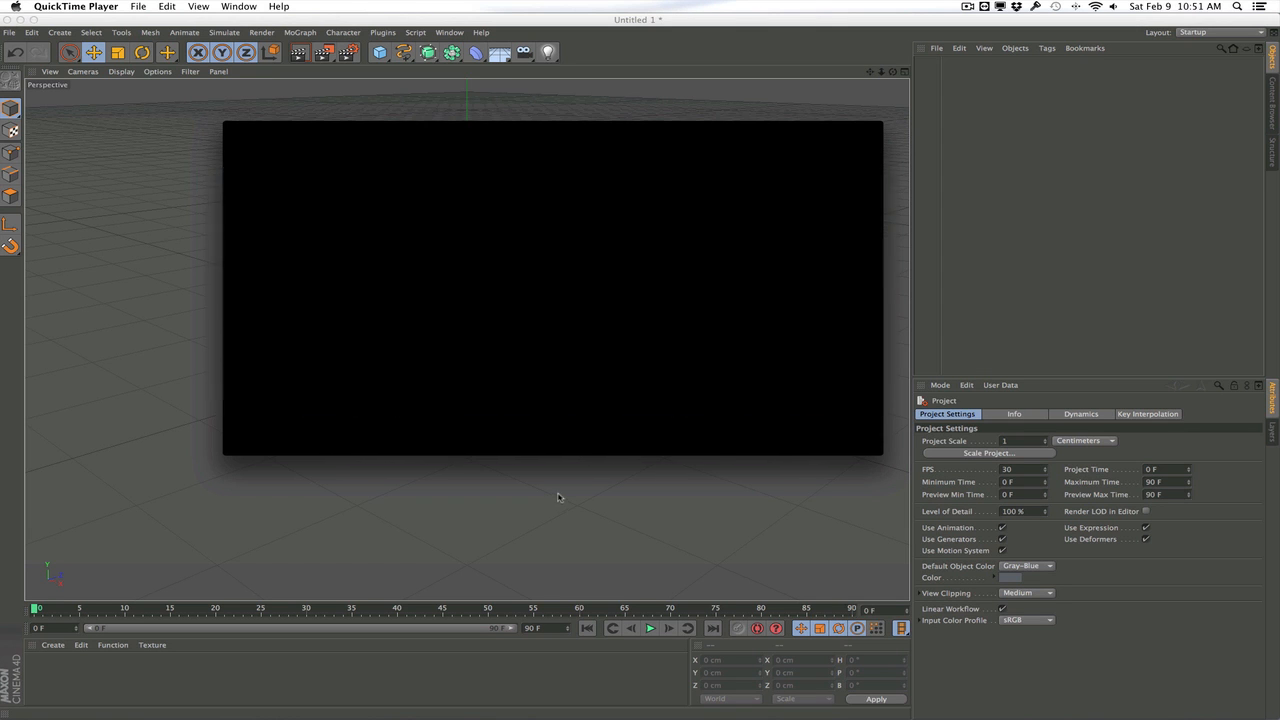
Scrub through the Mountain Title Preview movie to study the FROZEN title shot and minimize its window
{"action": "mouse_move", "coordinate": [562, 433]}
{"action": "left_click_drag", "start_coordinate": [566, 414], "coordinate": [509, 413]}
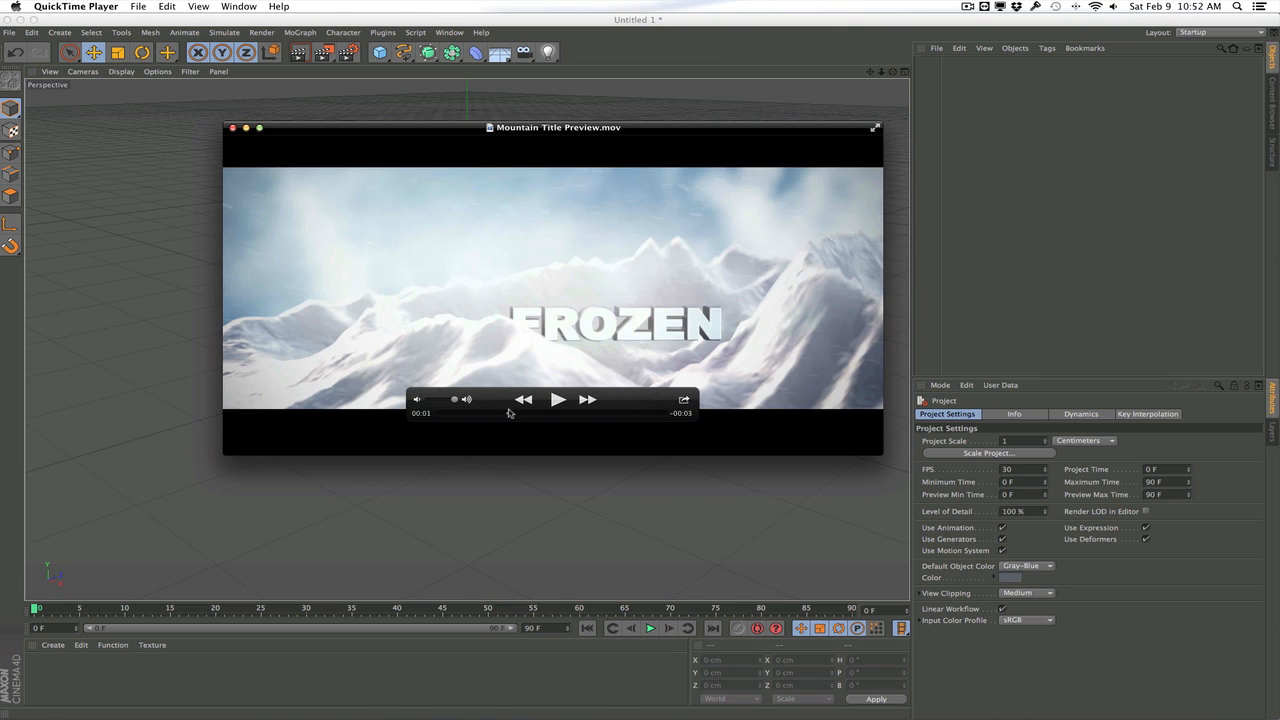
{"action": "left_click_drag", "start_coordinate": [509, 414], "coordinate": [543, 410]}
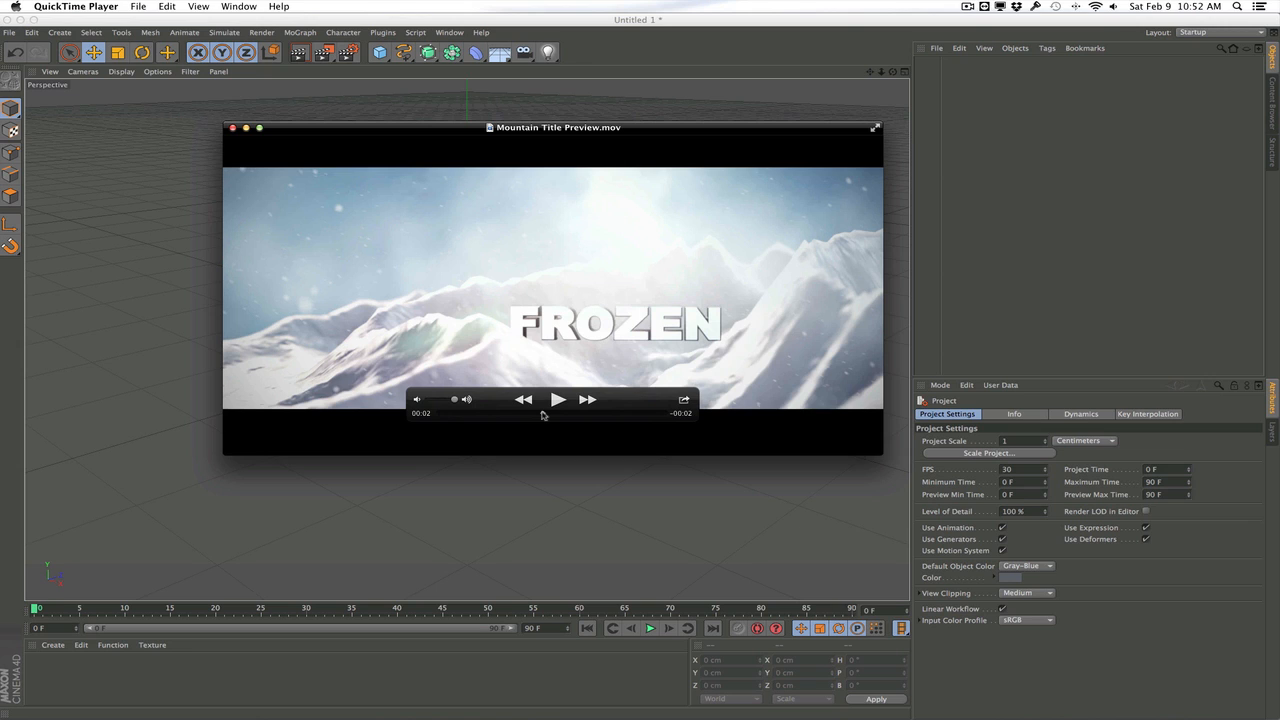
{"action": "left_click_drag", "start_coordinate": [543, 415], "coordinate": [537, 413]}
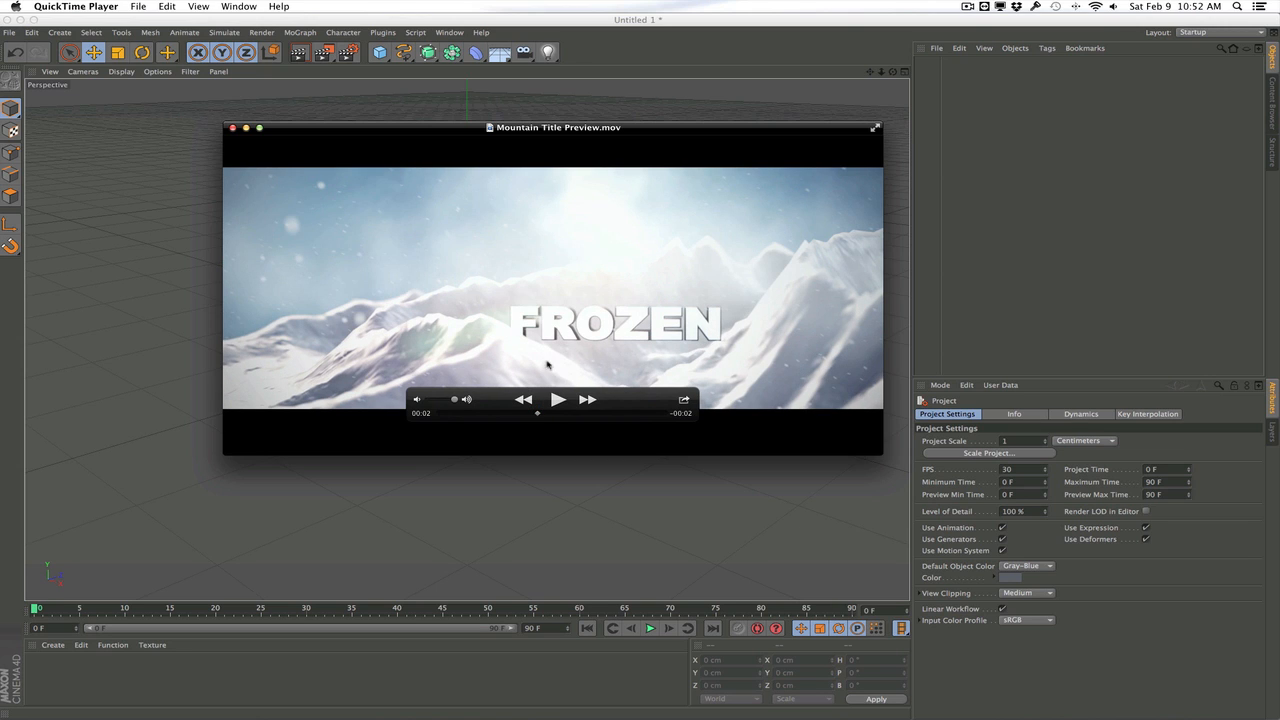
{"action": "left_click_drag", "start_coordinate": [537, 414], "coordinate": [596, 410]}
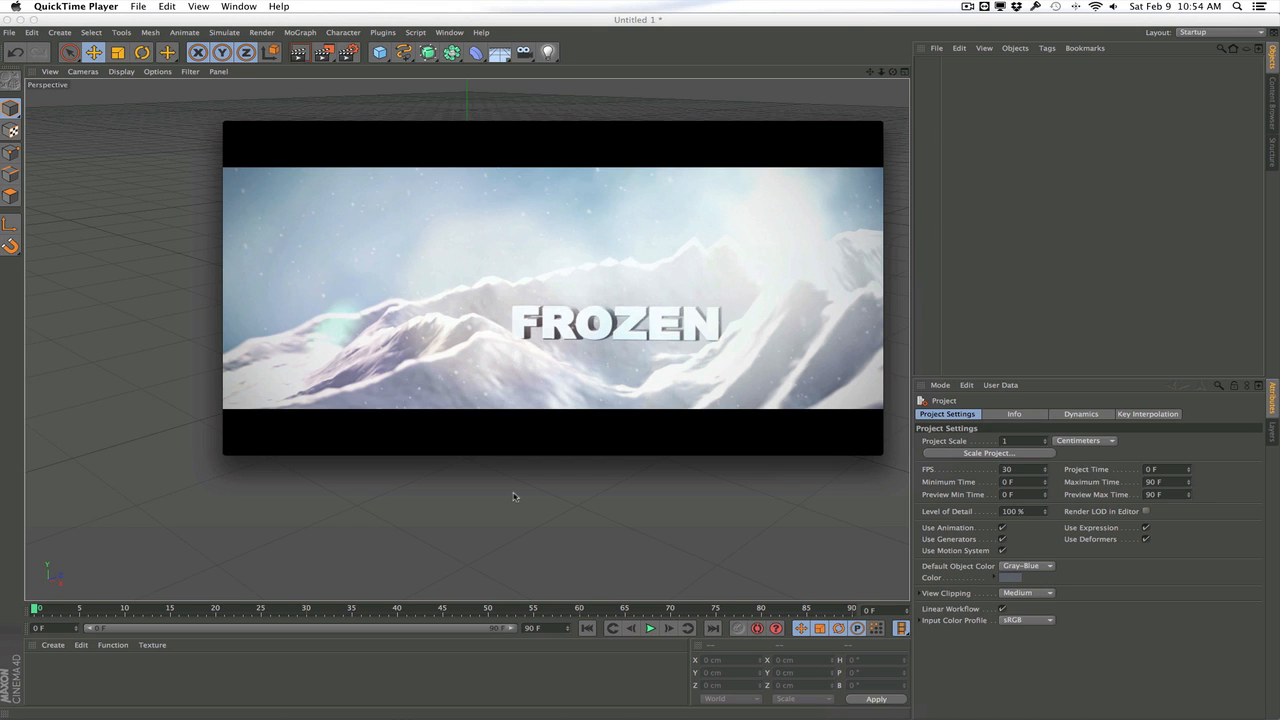
{"action": "left_click", "coordinate": [249, 130]}
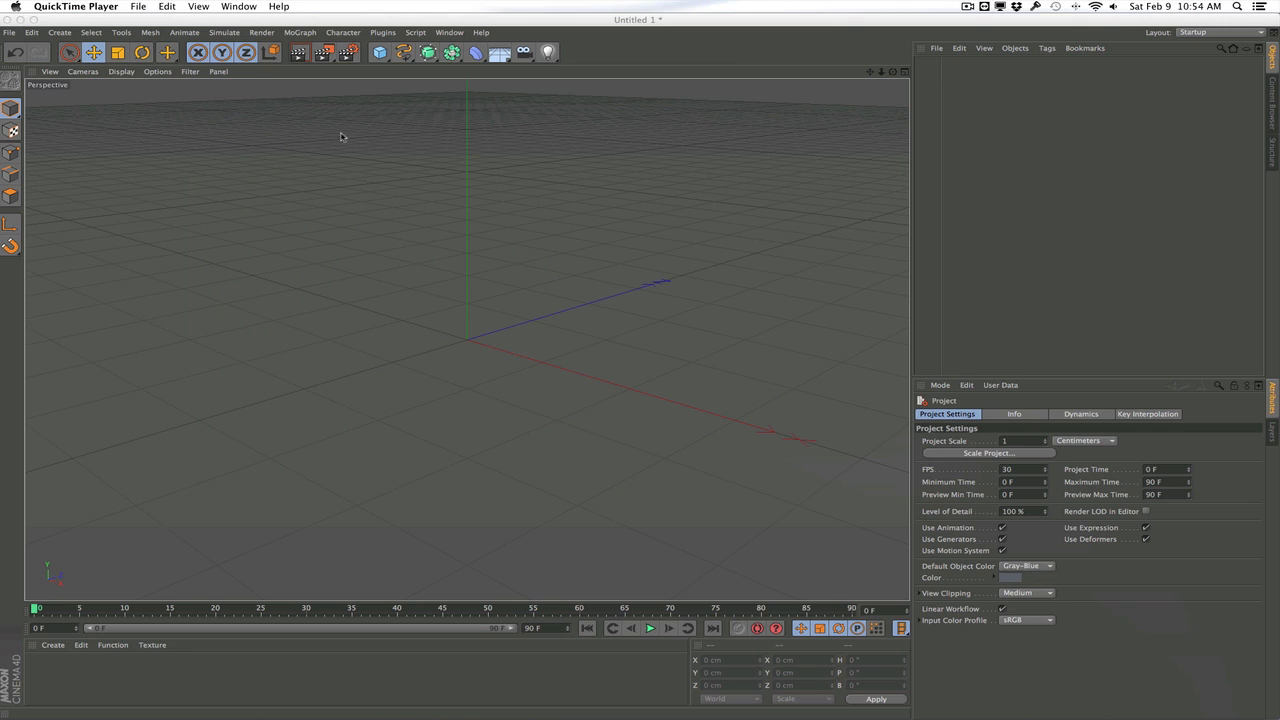
Add a Landscape object to the scene and move it to about X 44 cm, Y 94 cm, Z 8 cm
{"action": "left_click", "coordinate": [377, 62]}
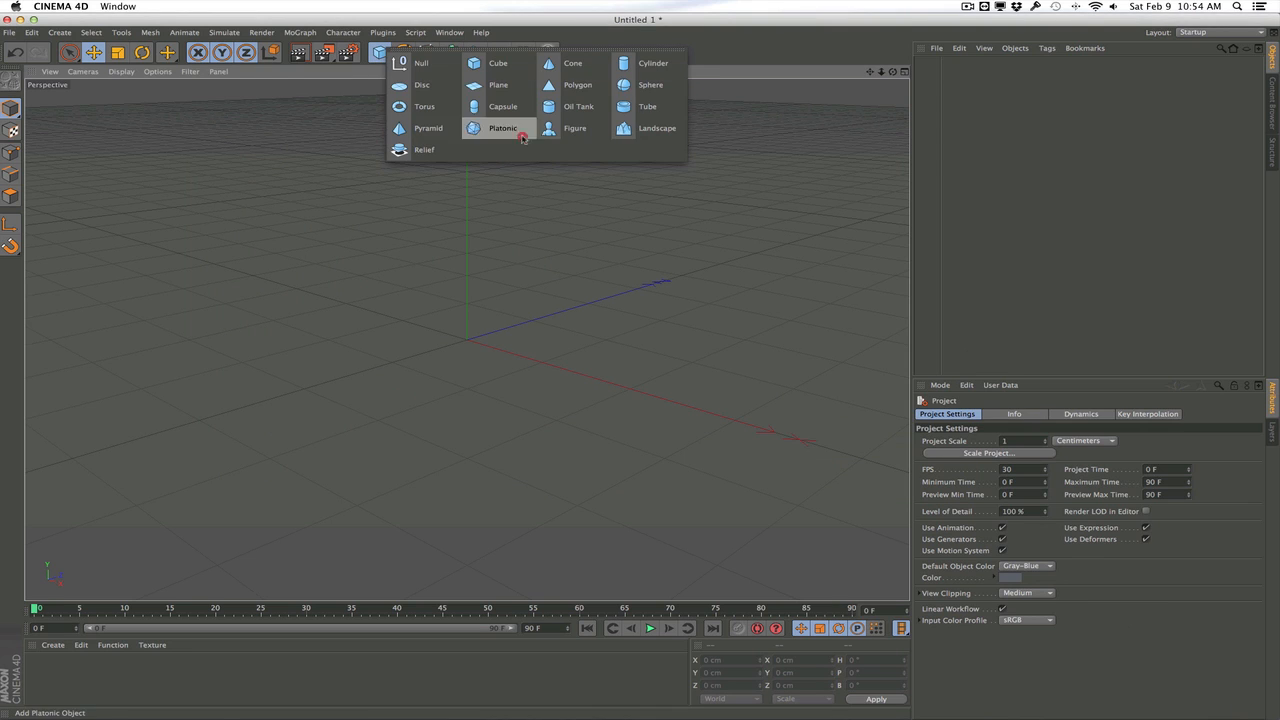
{"action": "left_click", "coordinate": [625, 130]}
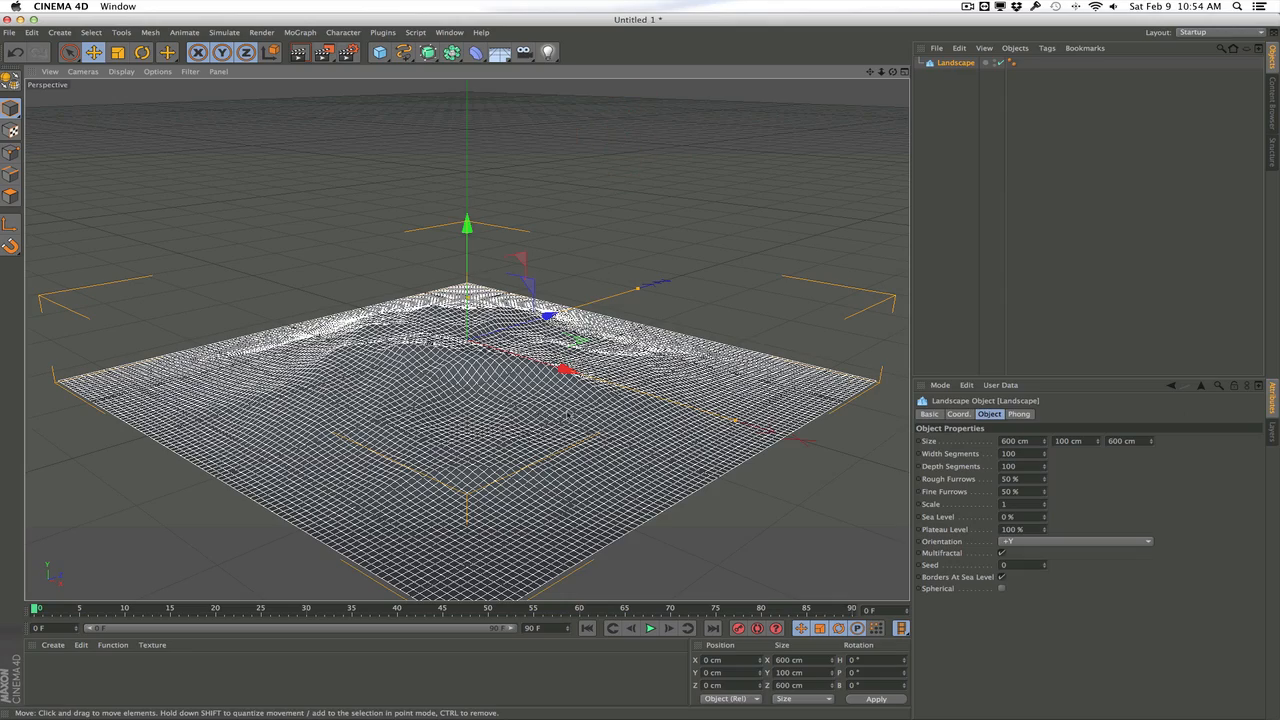
{"action": "left_click_drag", "start_coordinate": [562, 436], "coordinate": [556, 321]}
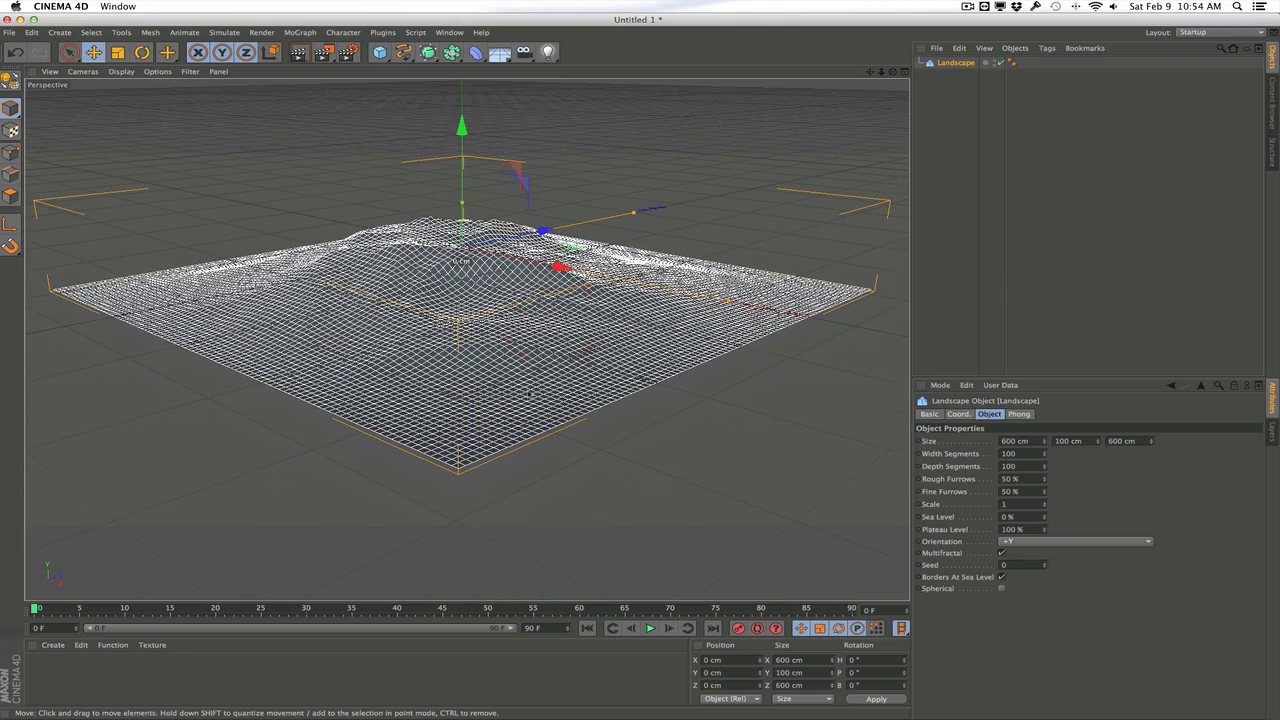
{"action": "left_click_drag", "start_coordinate": [529, 394], "coordinate": [526, 362]}
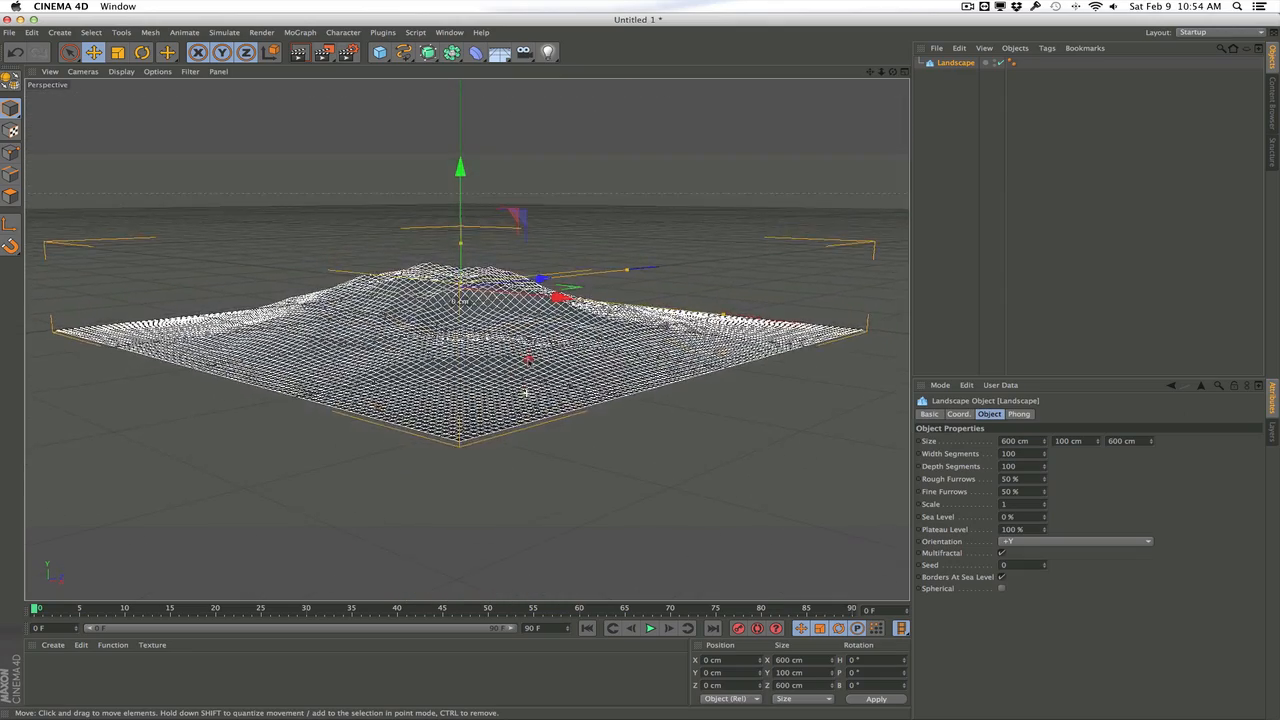
{"action": "left_click_drag", "start_coordinate": [460, 168], "coordinate": [461, 90]}
{"action": "left_click_drag", "start_coordinate": [493, 239], "coordinate": [518, 327]}
{"action": "left_click_drag", "start_coordinate": [349, 326], "coordinate": [389, 314]}
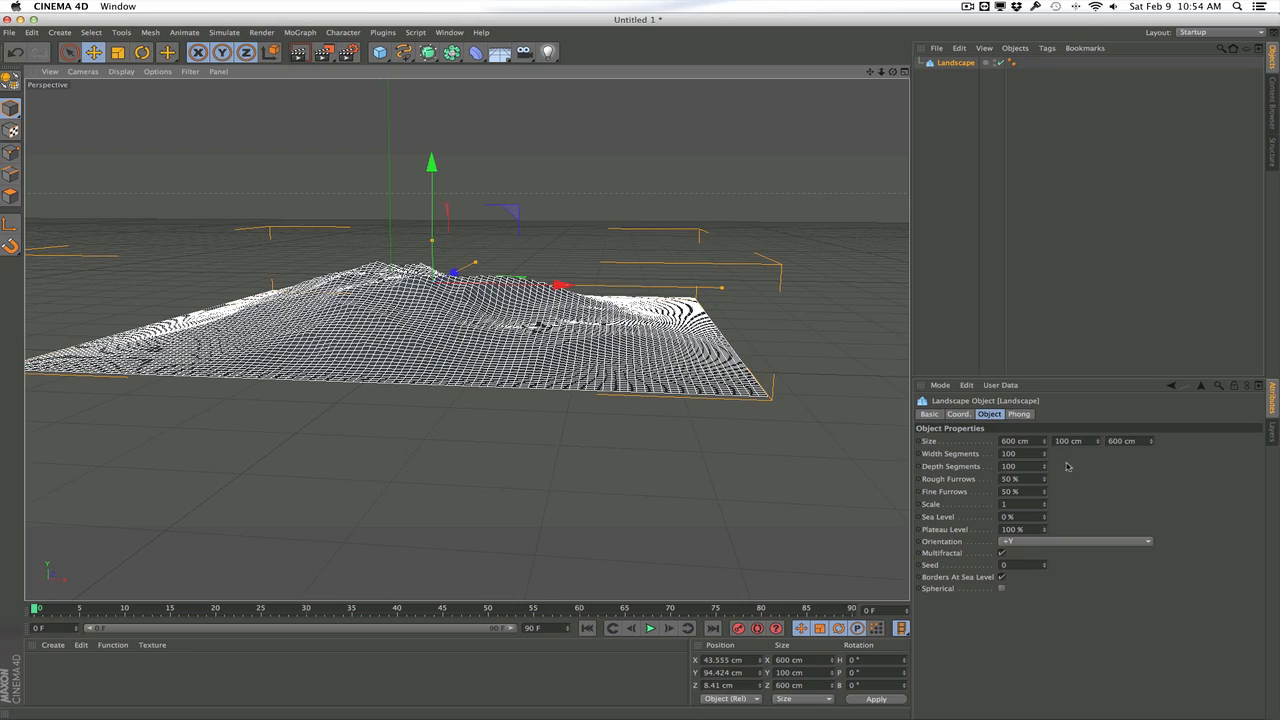
Enlarge the landscape's footprint to 4570 cm in X and 4990 cm in Z
{"action": "left_click_drag", "start_coordinate": [1045, 441], "coordinate": [1045, 70]}
{"action": "left_click_drag", "start_coordinate": [1151, 441], "coordinate": [1151, 115]}
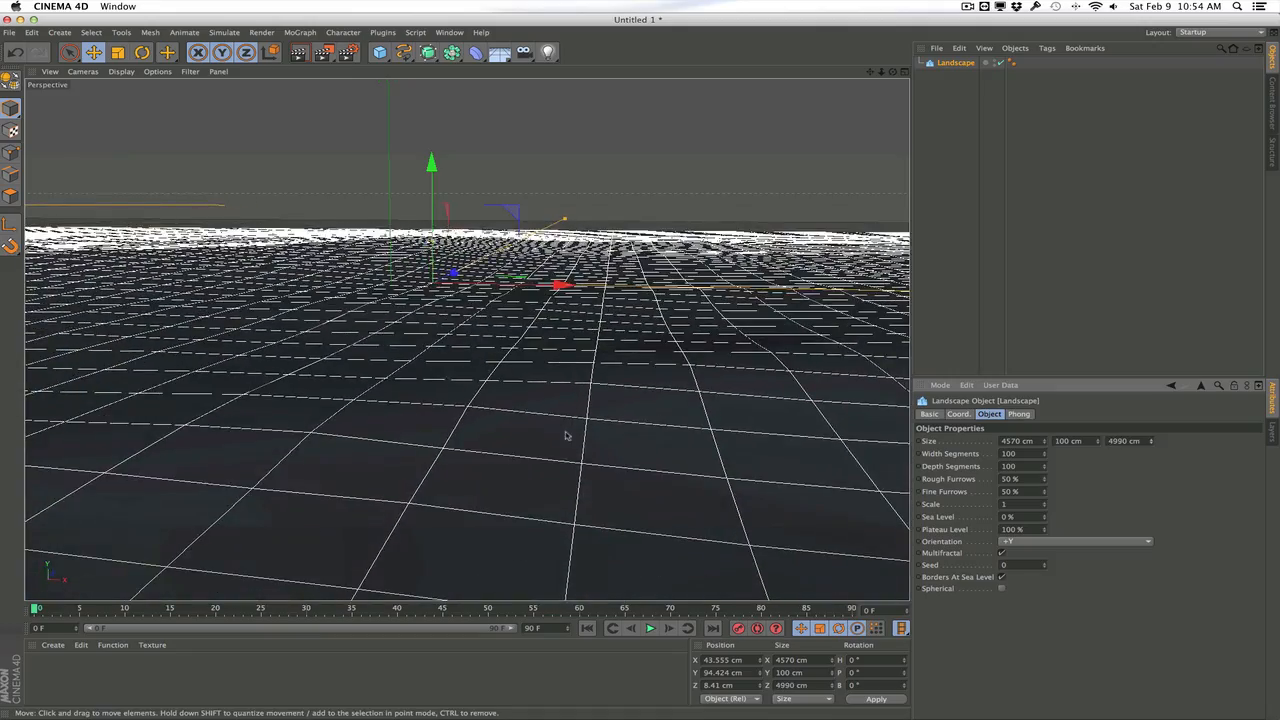
{"action": "scroll", "coordinate": [560, 358], "scroll_direction": "down", "scroll_amount": 10}
{"action": "scroll", "coordinate": [560, 358], "scroll_direction": "down", "scroll_amount": 3}
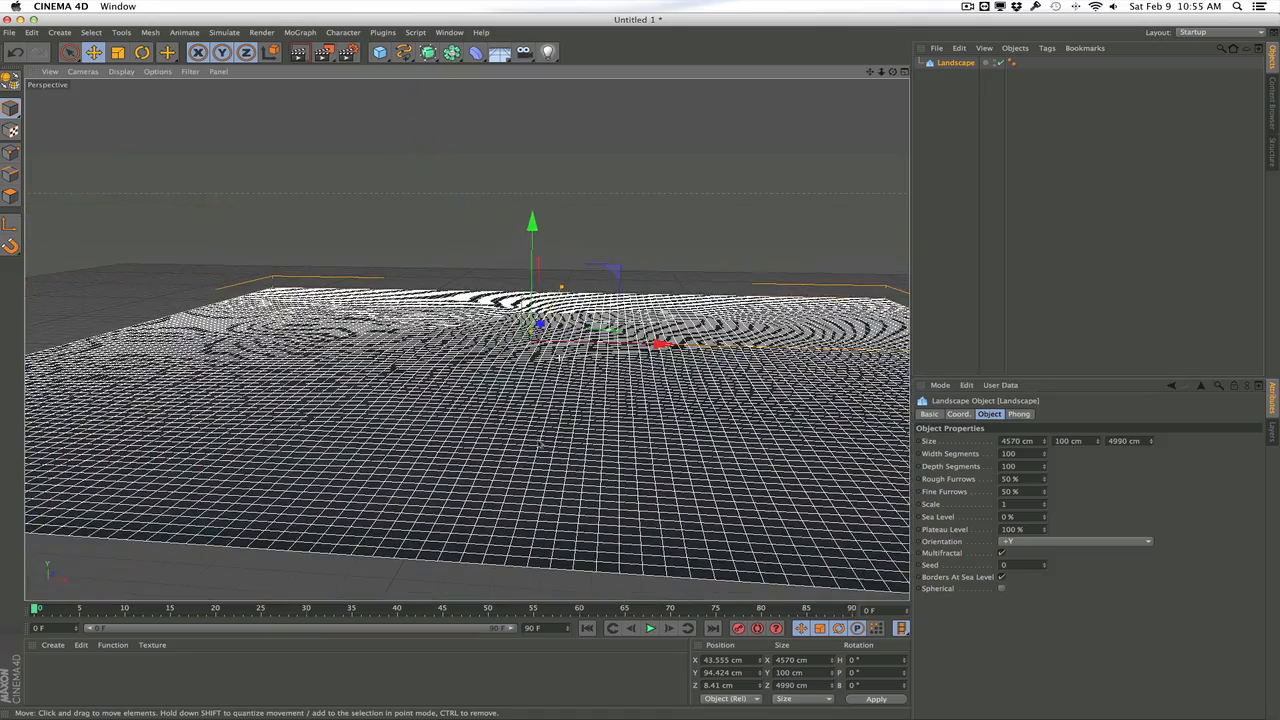
{"action": "left_click_drag", "start_coordinate": [543, 445], "coordinate": [520, 398]}
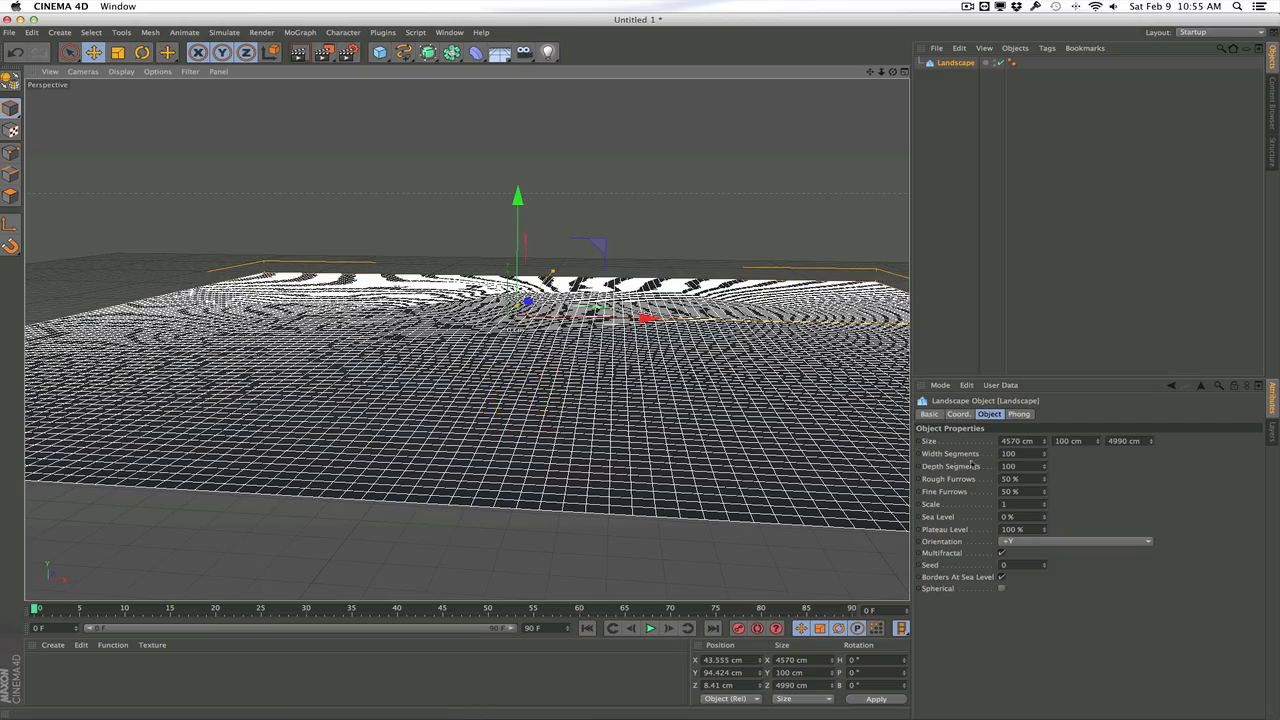
Set the landscape's height to 2180 cm and raise the object to about Y 550 cm
{"action": "left_click_drag", "start_coordinate": [1098, 441], "coordinate": [1098, 360]}
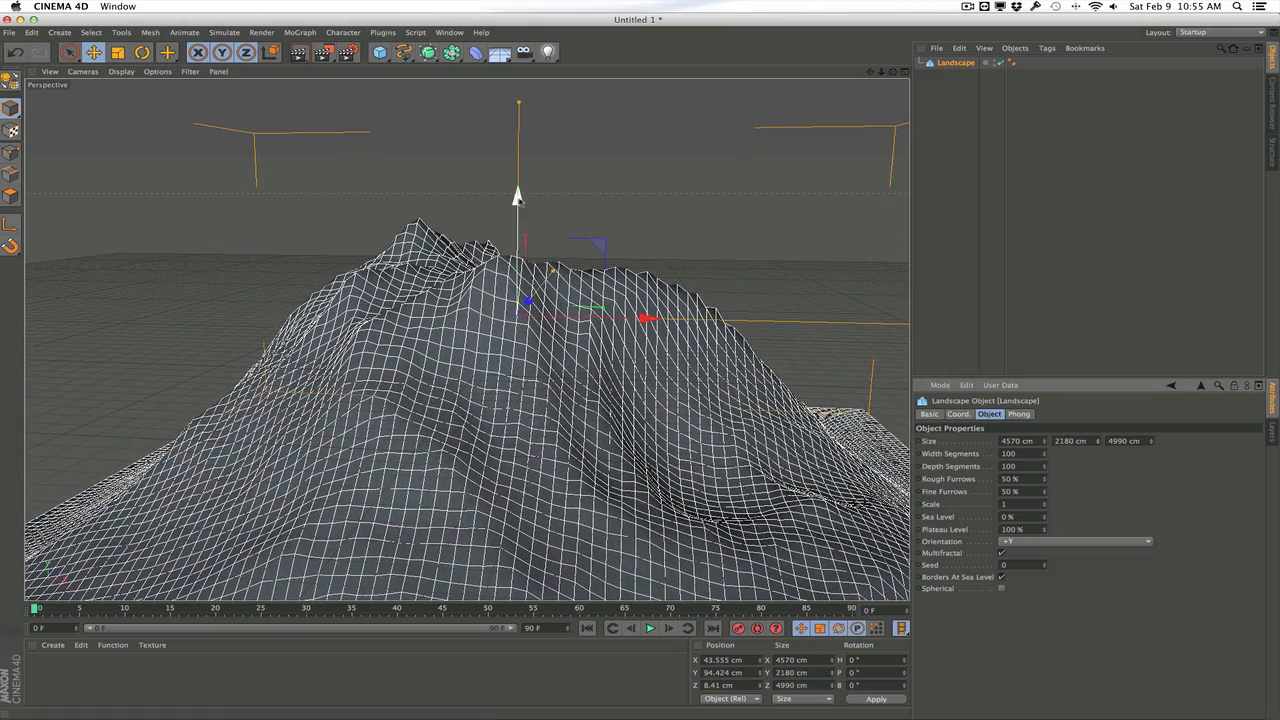
{"action": "left_click_drag", "start_coordinate": [517, 195], "coordinate": [517, 106]}
{"action": "scroll", "coordinate": [562, 388], "scroll_direction": "down", "scroll_amount": 2}
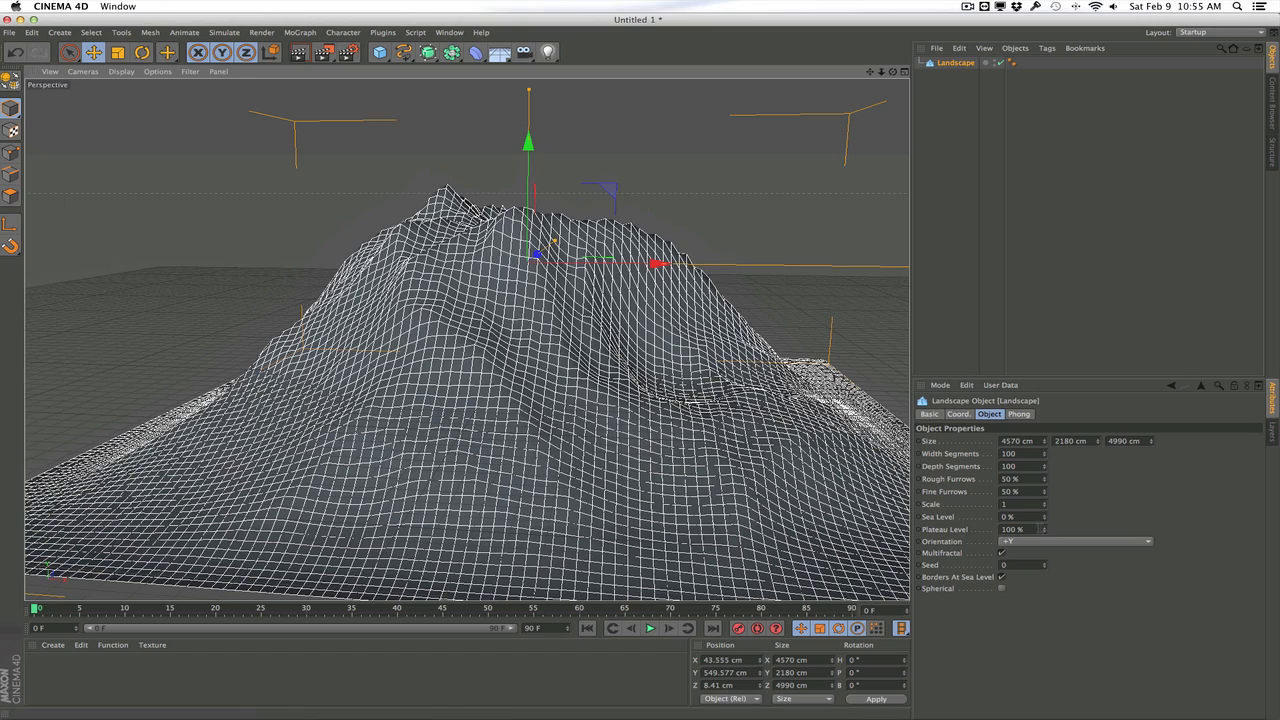
Set the landscape's Sea Level to 50%, its Plateau Level to 80% and its height to 1680 cm
{"action": "left_click_drag", "start_coordinate": [1046, 517], "coordinate": [1046, 545]}
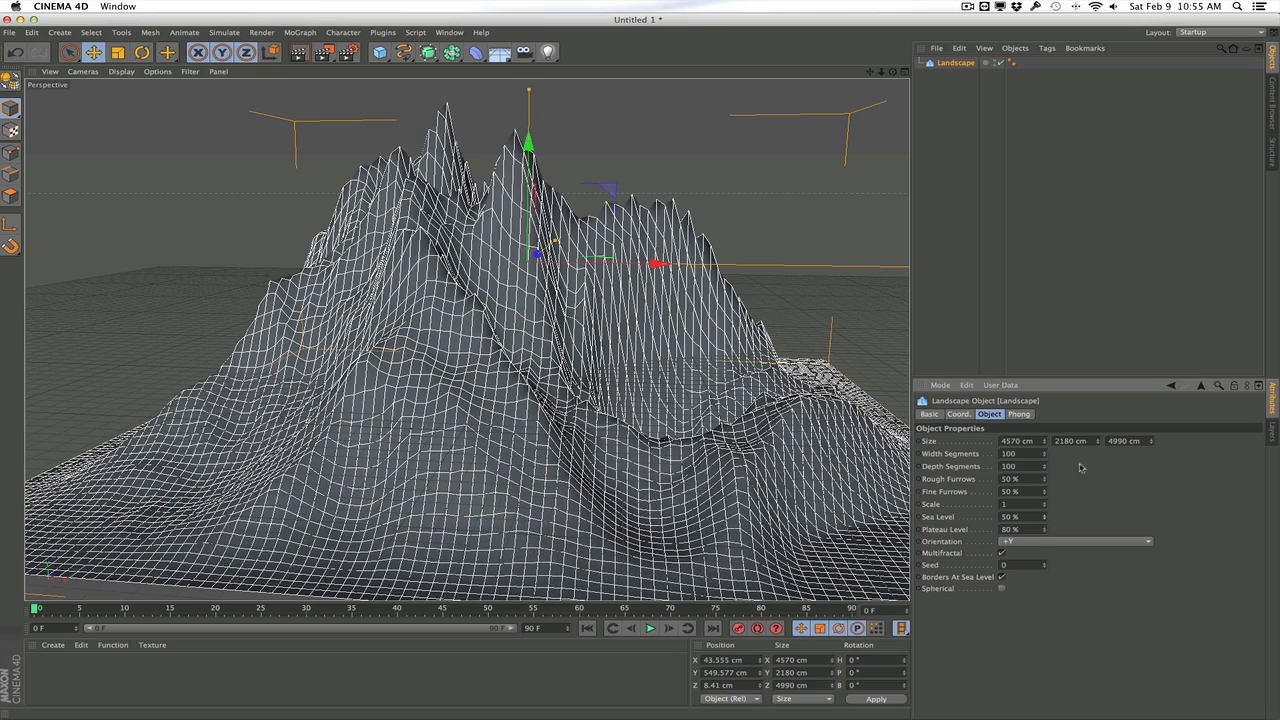
{"action": "left_click_drag", "start_coordinate": [1098, 441], "coordinate": [1046, 494]}
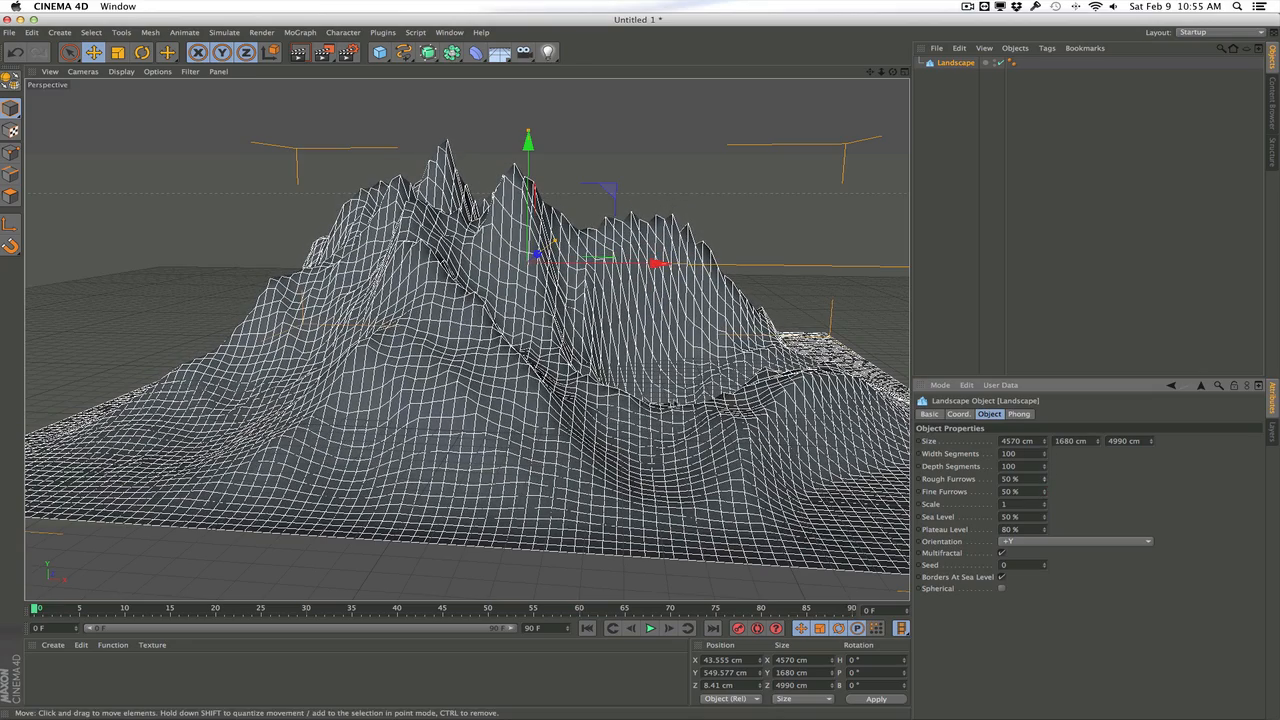
Refine the landscape mesh to 630 width segments and 410 depth segments
{"action": "left_click_drag", "start_coordinate": [1047, 457], "coordinate": [1047, 430]}
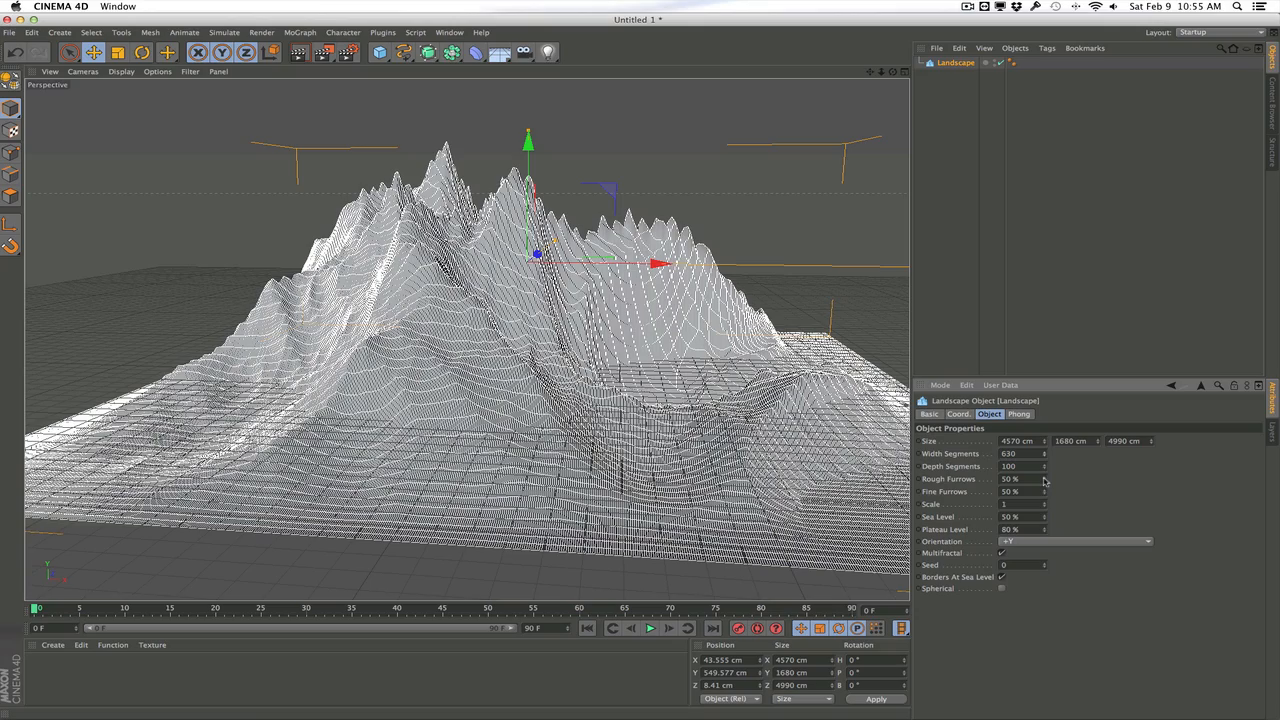
{"action": "mouse_move", "coordinate": [1045, 468]}
{"action": "left_mouse_down"}
{"action": "mouse_move", "coordinate": [1045, 405]}
{"action": "mouse_move", "coordinate": [1045, 450]}
{"action": "left_mouse_up"}
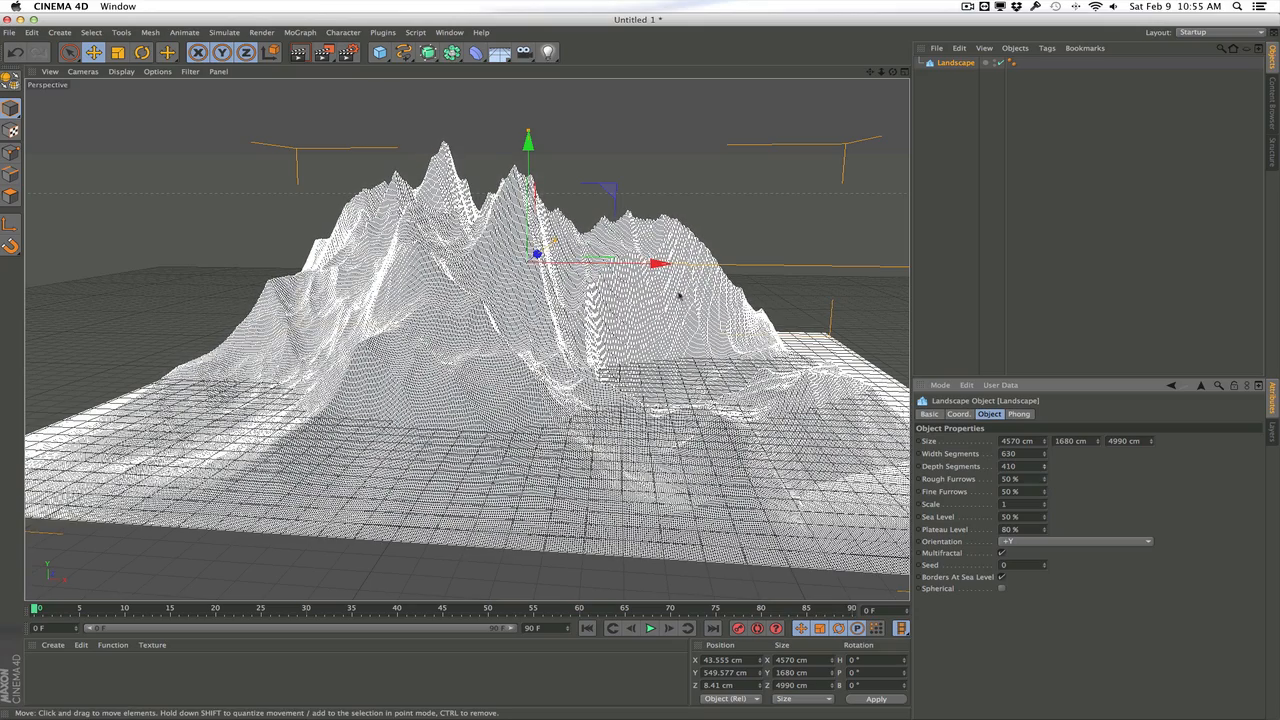
{"action": "left_click_drag", "start_coordinate": [702, 357], "coordinate": [560, 350]}
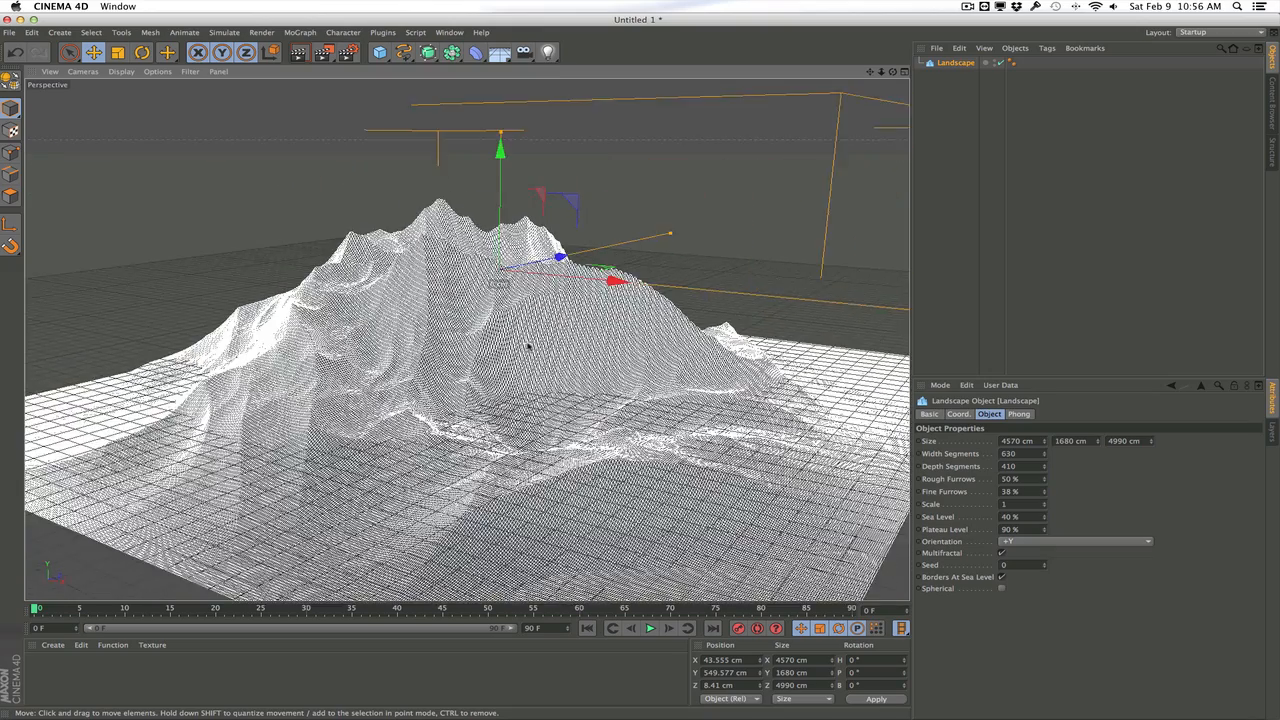
{"action": "scroll", "coordinate": [528, 346], "scroll_direction": "up", "scroll_amount": 5}
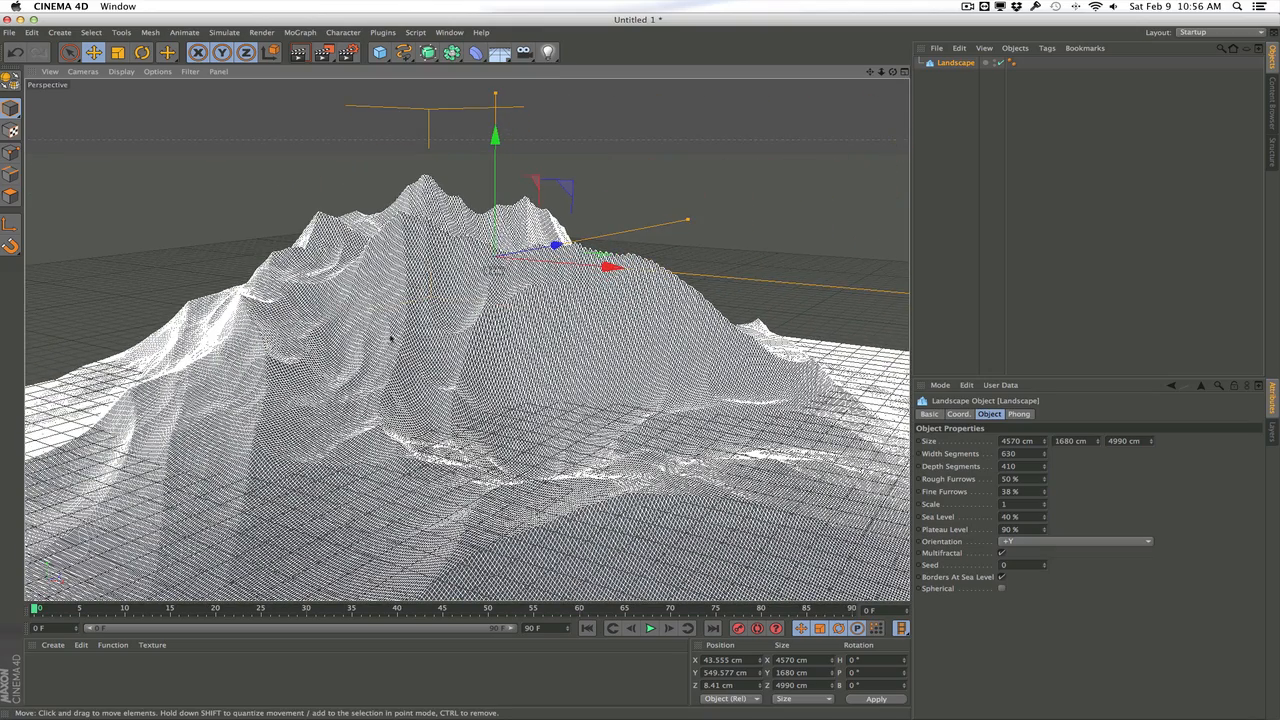
{"action": "left_click_drag", "start_coordinate": [408, 341], "coordinate": [416, 301]}
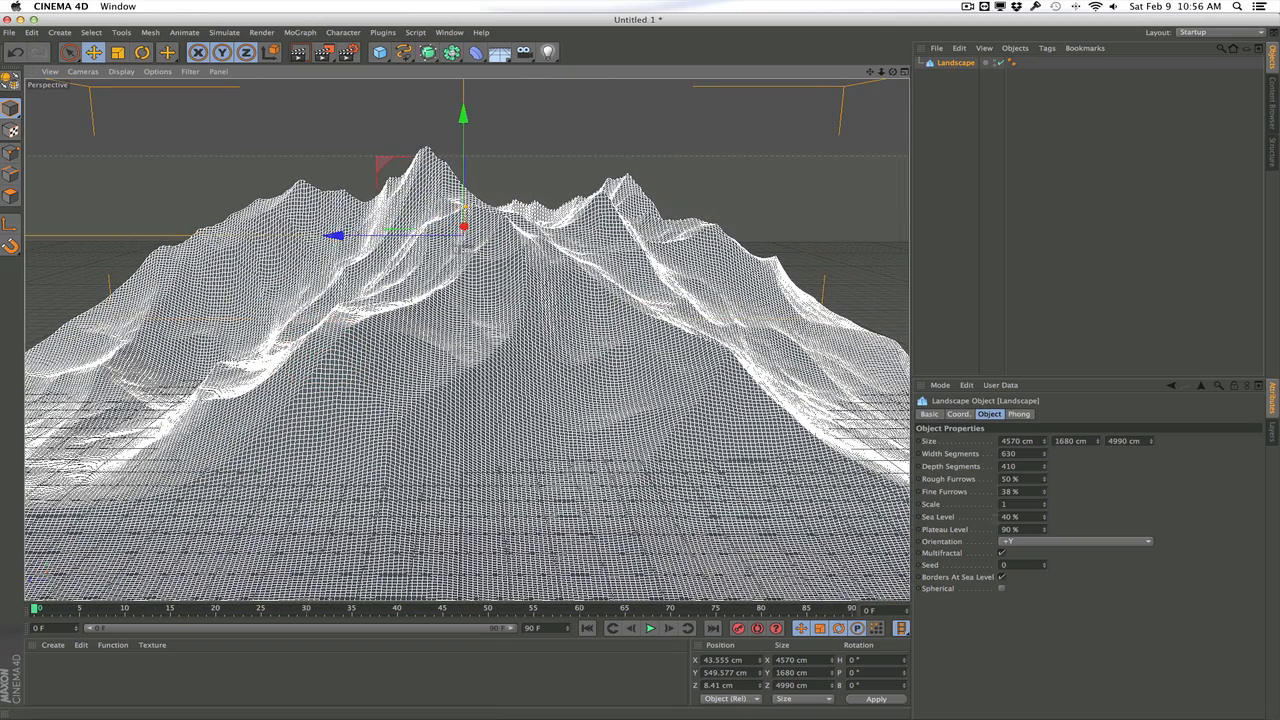
Try different Seed values for the landscape, such as 11 and 50, to vary the mountain shape
{"action": "left_click_drag", "start_coordinate": [1045, 566], "coordinate": [1045, 552]}
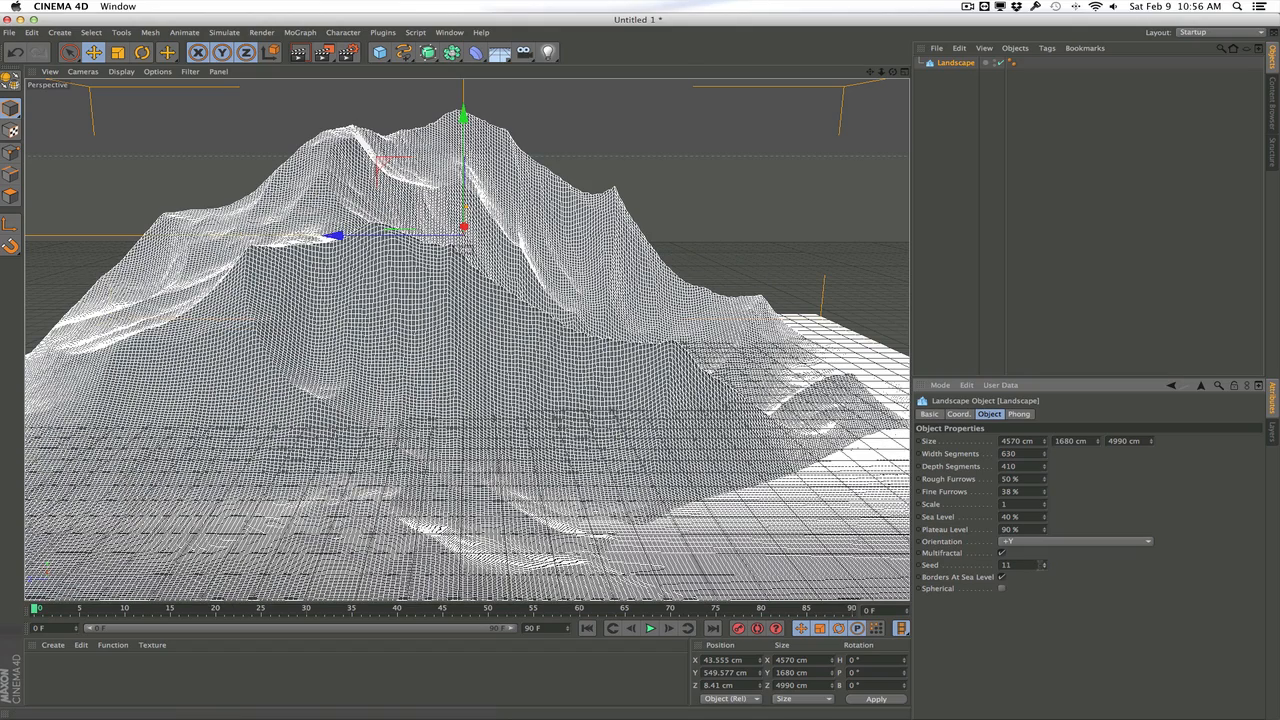
{"action": "left_click", "coordinate": [1045, 562]}
{"action": "left_click_drag", "start_coordinate": [1045, 565], "coordinate": [967, 568]}
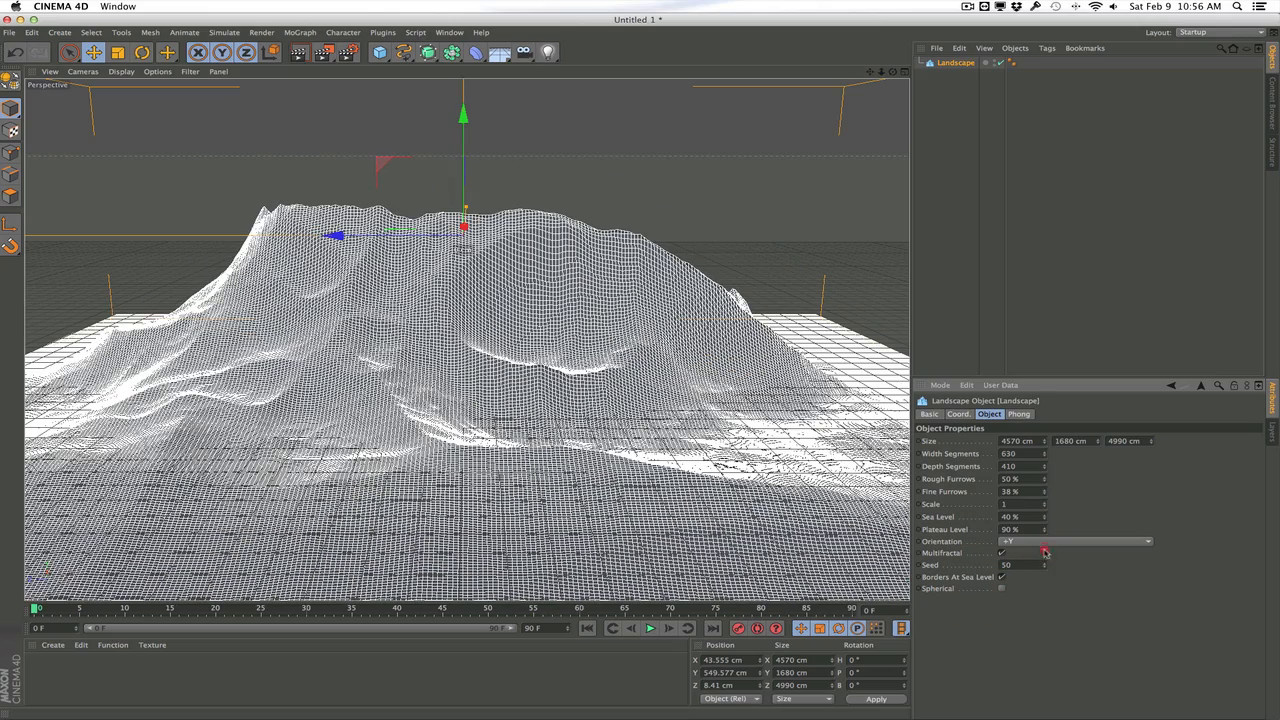
{"action": "left_click_drag", "start_coordinate": [1045, 565], "coordinate": [1045, 577]}
{"action": "left_click_drag", "start_coordinate": [1045, 577], "coordinate": [1046, 563]}
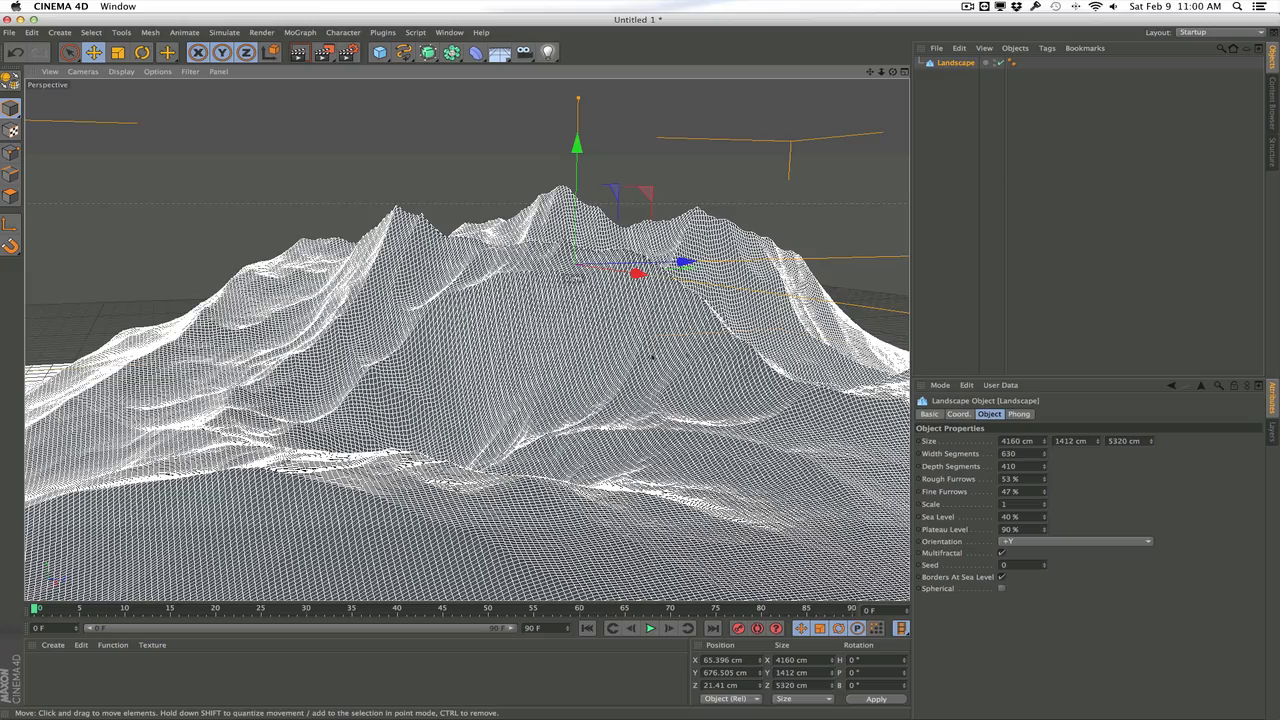
{"action": "left_click_drag", "start_coordinate": [652, 357], "coordinate": [567, 343]}
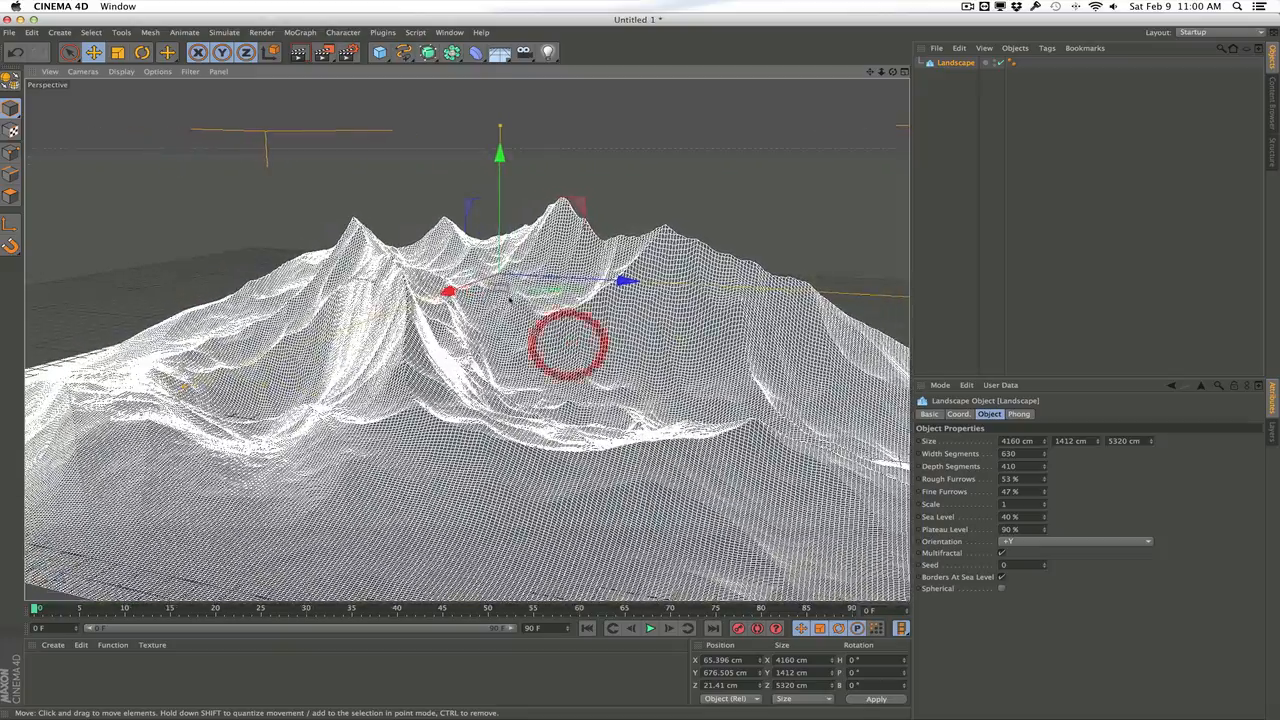
{"action": "left_click_drag", "start_coordinate": [510, 300], "coordinate": [363, 320]}
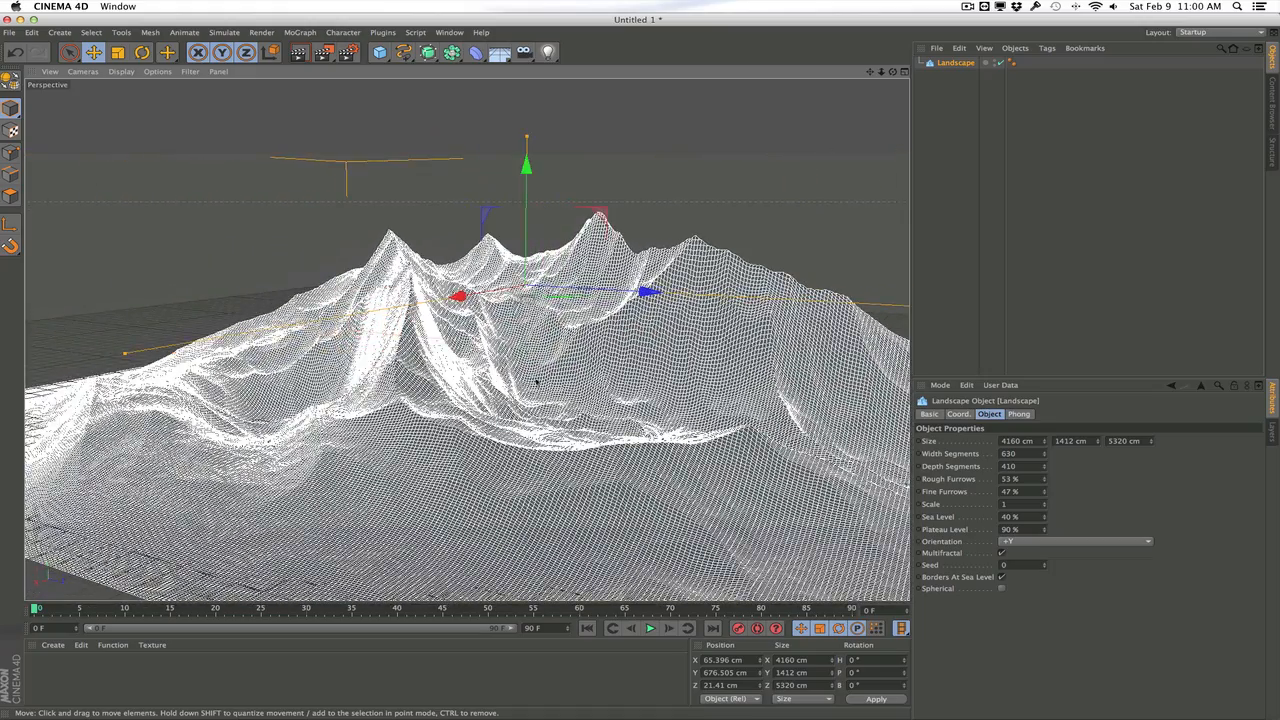
{"action": "left_click_drag", "start_coordinate": [554, 360], "coordinate": [395, 337]}
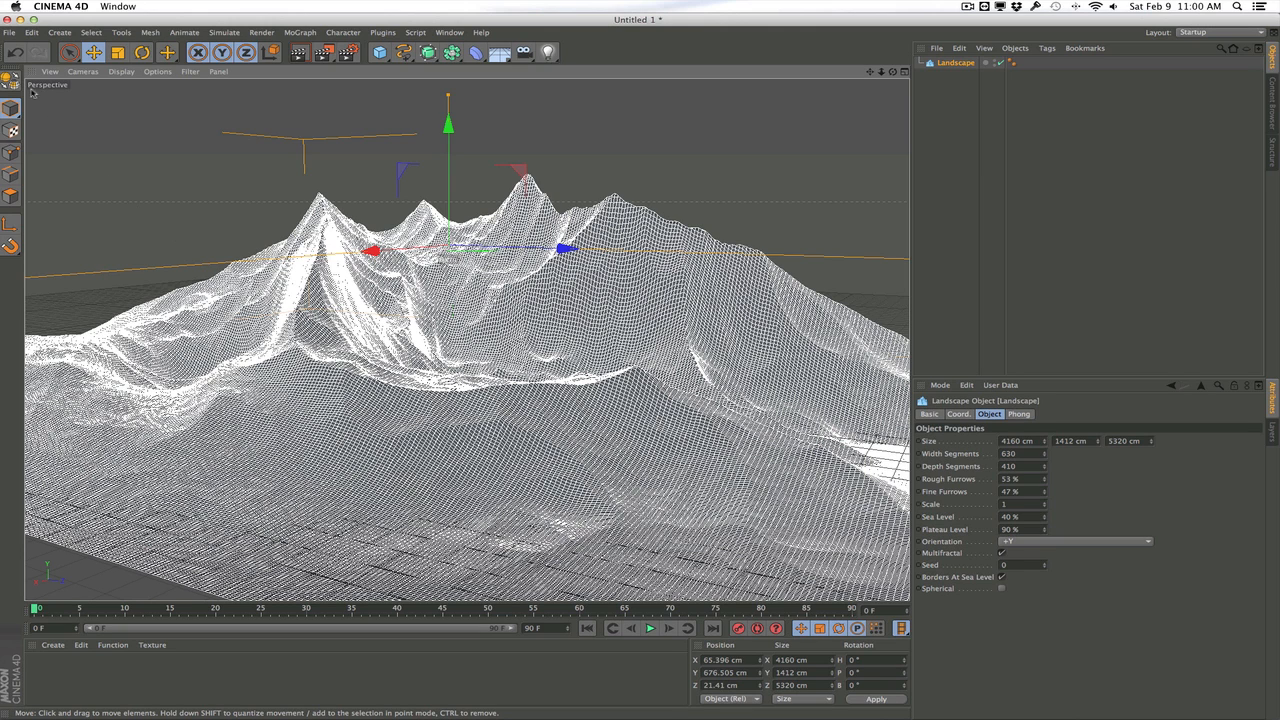
Open the Files preferences, review the Auto-Save settings and close the preferences window
{"action": "left_click", "coordinate": [32, 34]}
{"action": "left_click", "coordinate": [39, 232]}
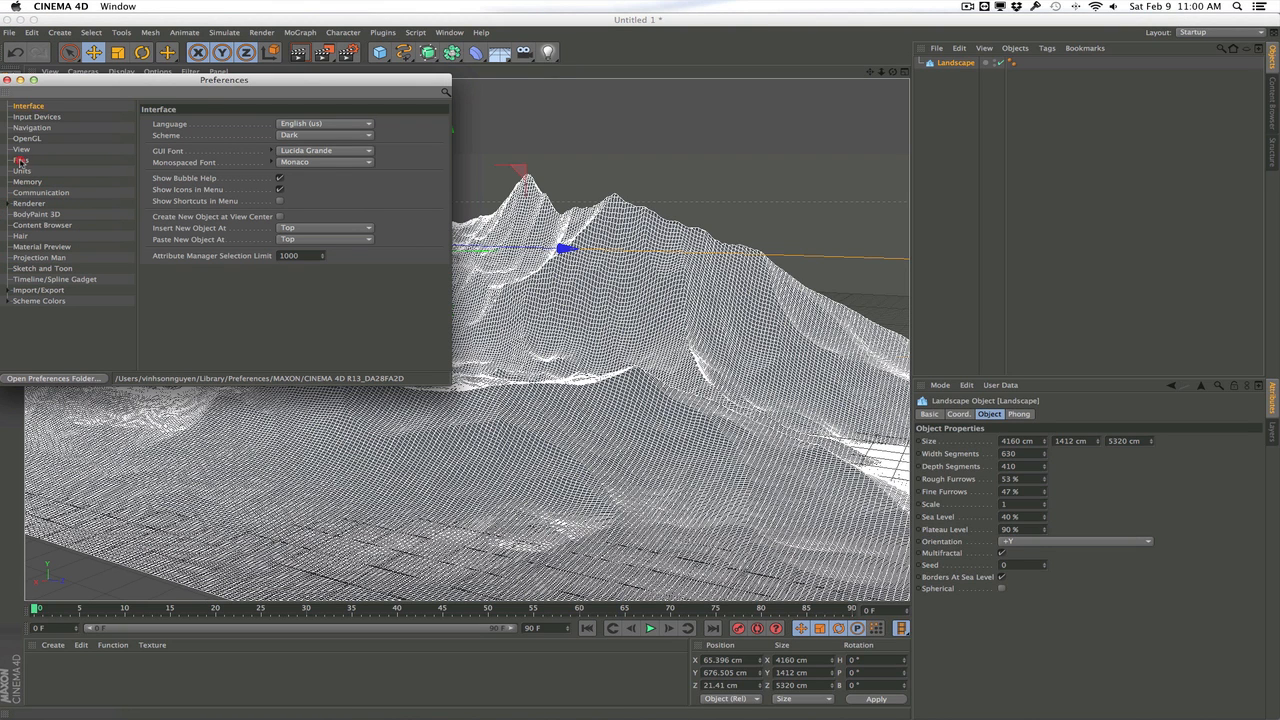
{"action": "left_click", "coordinate": [20, 160]}
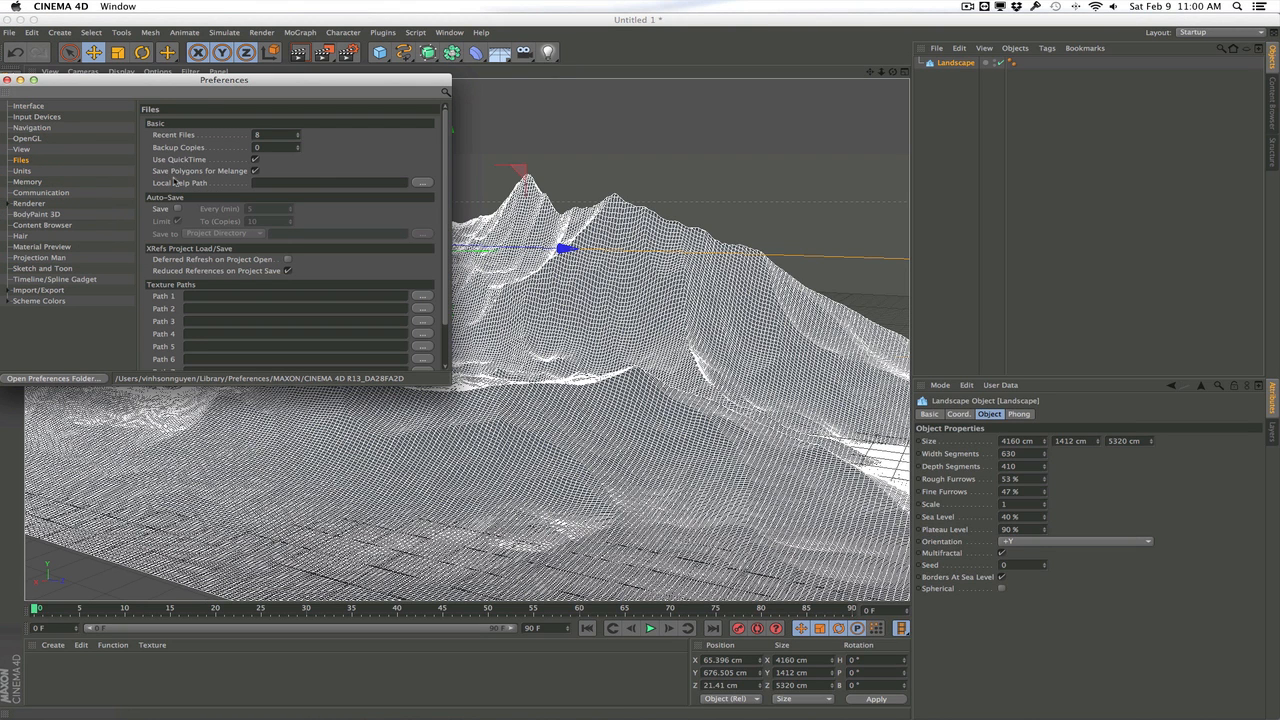
{"action": "left_click", "coordinate": [7, 80]}
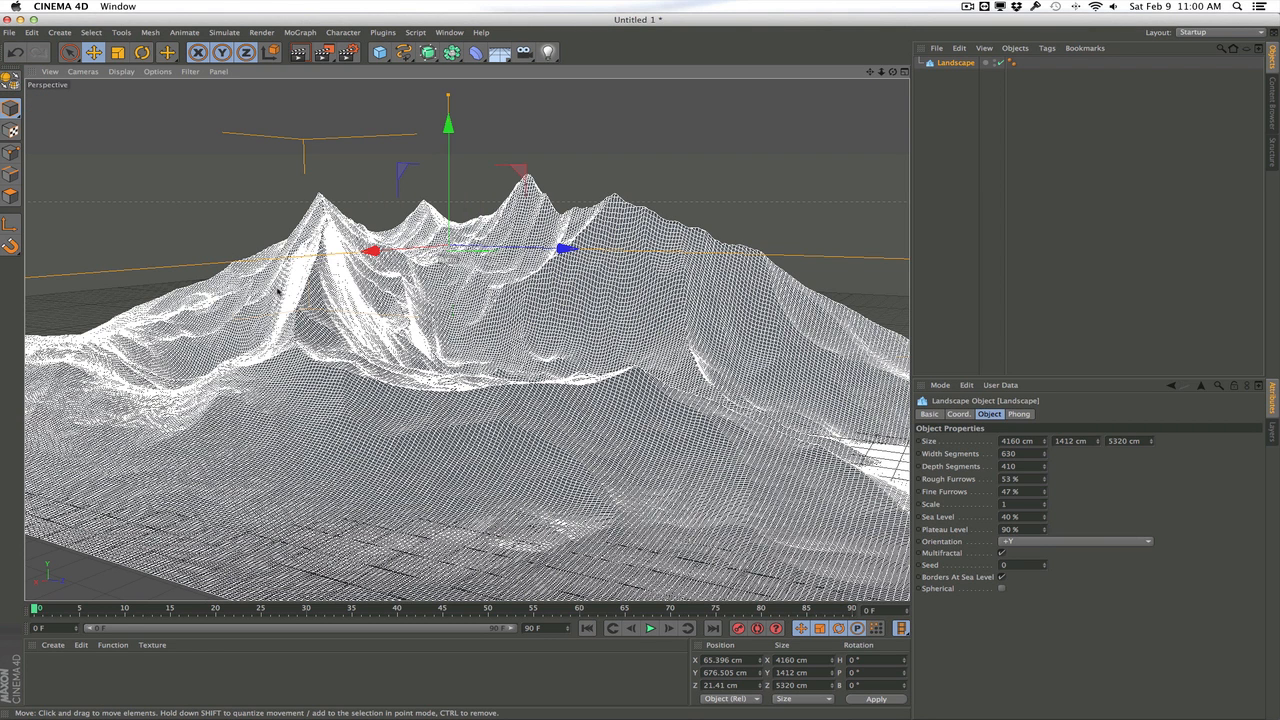
Save the project as "Mountain Range" in the Mountain Titles folder
{"action": "left_click", "coordinate": [10, 33]}
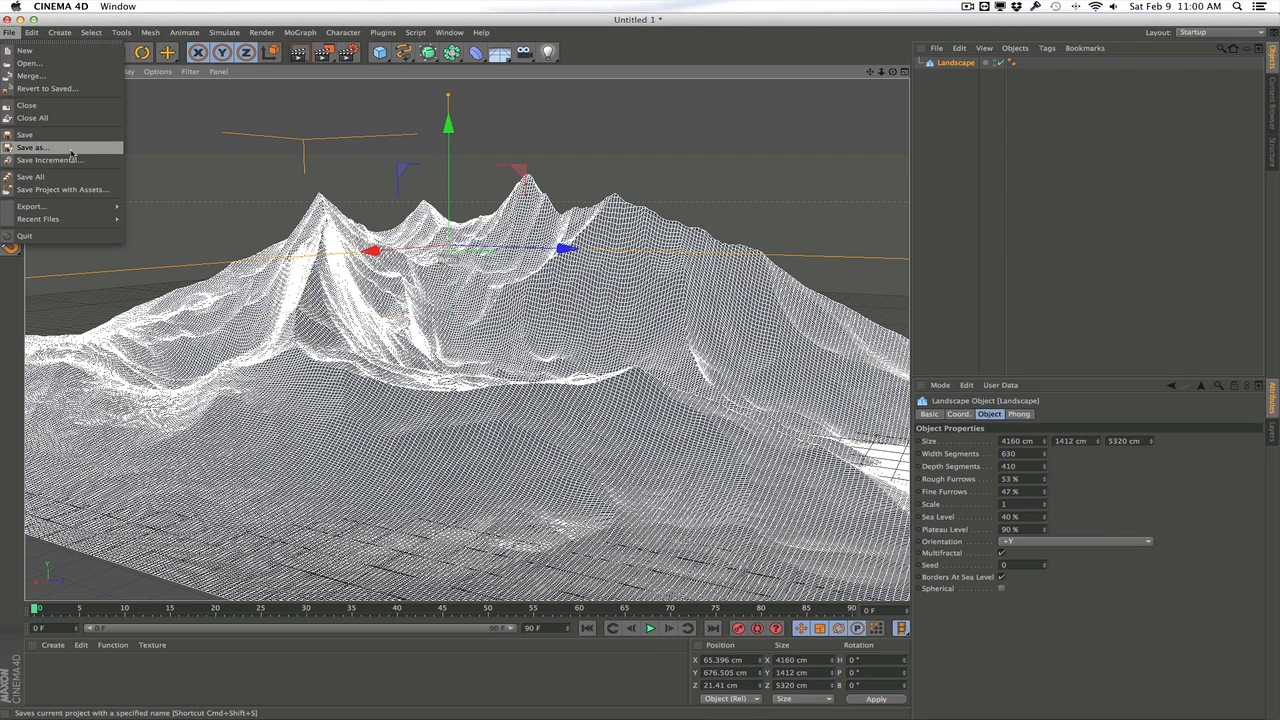
{"action": "left_click", "coordinate": [31, 147]}
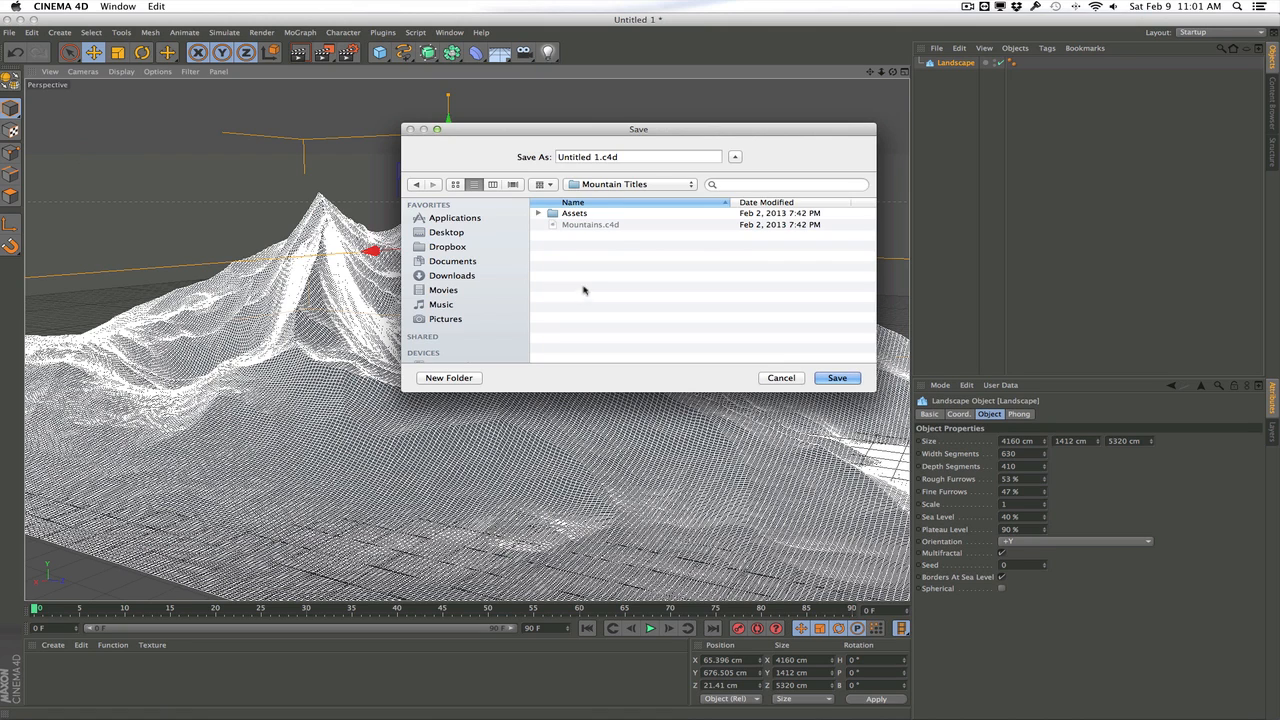
{"action": "left_click_drag", "start_coordinate": [600, 154], "coordinate": [500, 148]}
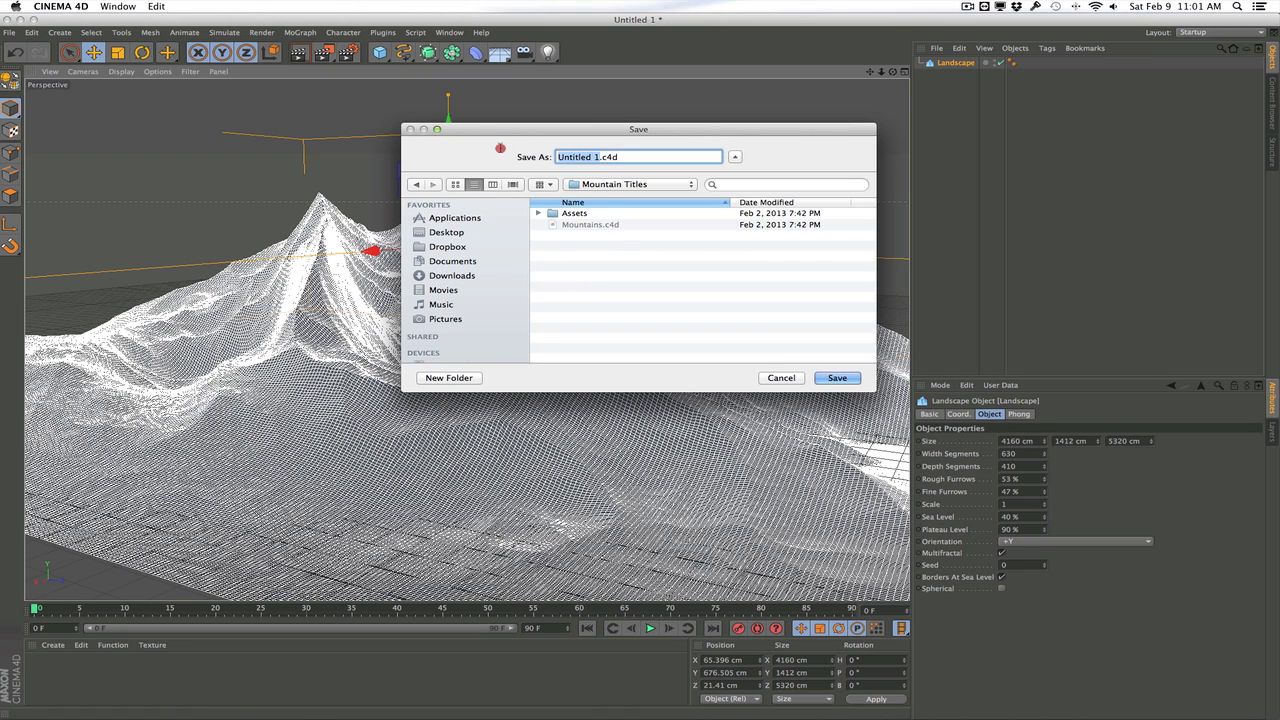
{"action": "type", "text": "Mountain Range"}
{"action": "key", "text": "Return"}
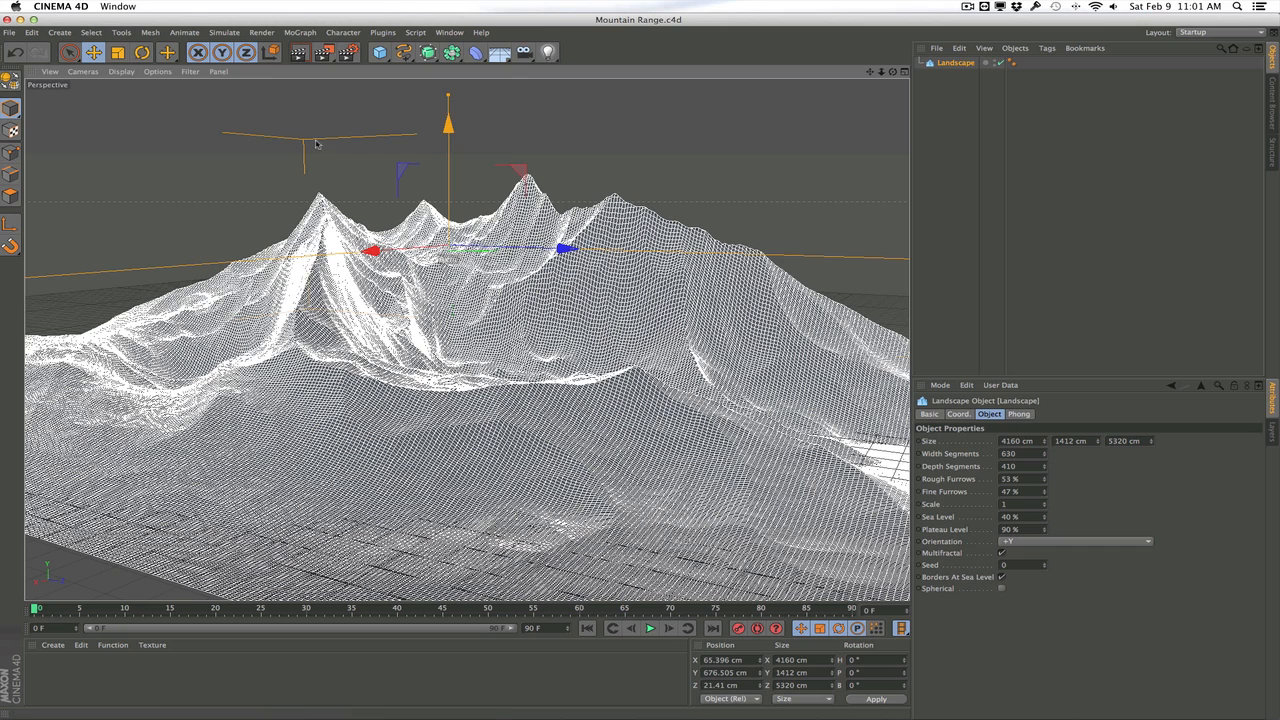
Switch to After Effects and create a 1280 × 720 composition named "Main Comp" at 23.976 fps with a duration of 0:00:07:06
{"action": "key", "text": "super+Tab"}
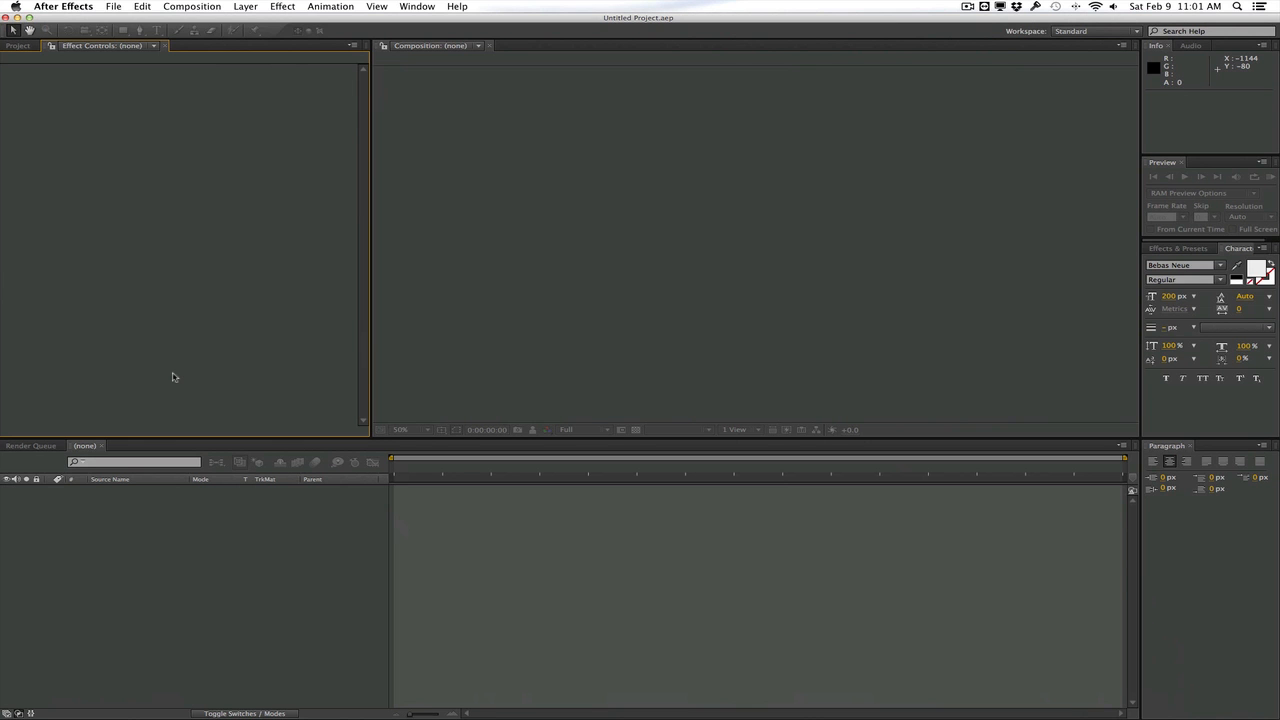
{"action": "left_click", "coordinate": [194, 6]}
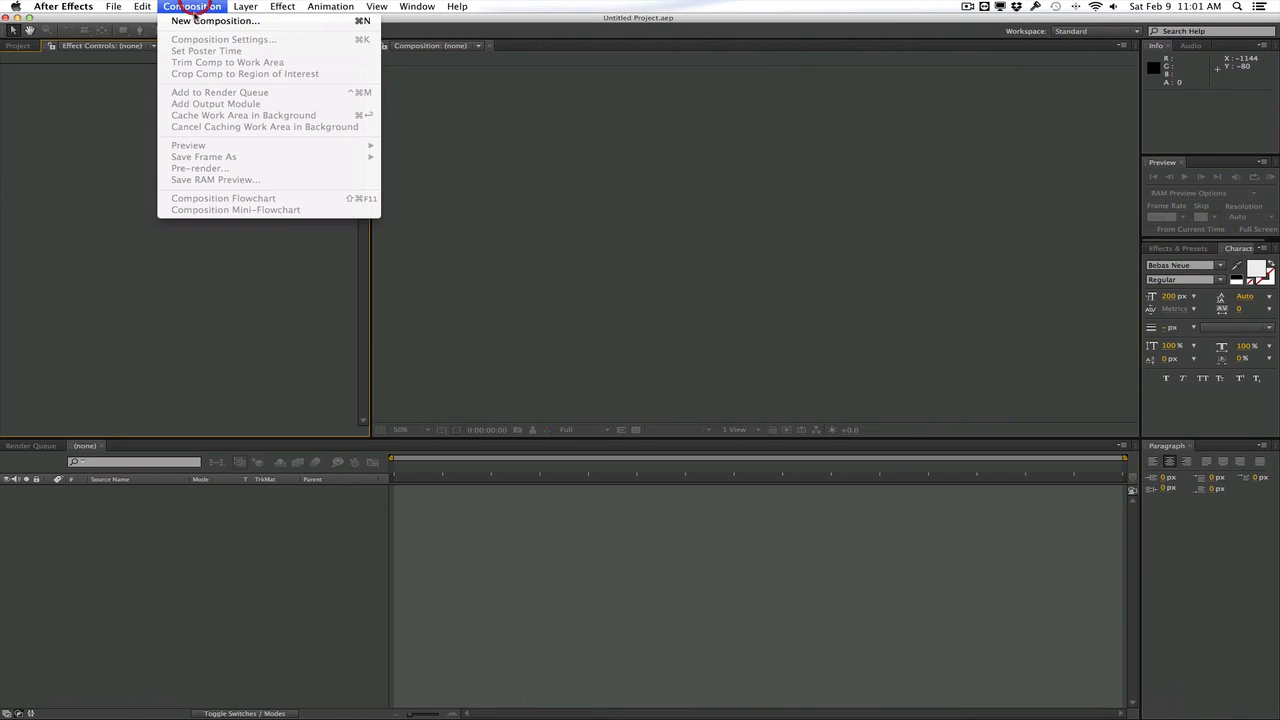
{"action": "left_click", "coordinate": [195, 22]}
{"action": "left_click_drag", "start_coordinate": [347, 62], "coordinate": [345, 75]}
{"action": "type", "text": "Main Comp"}
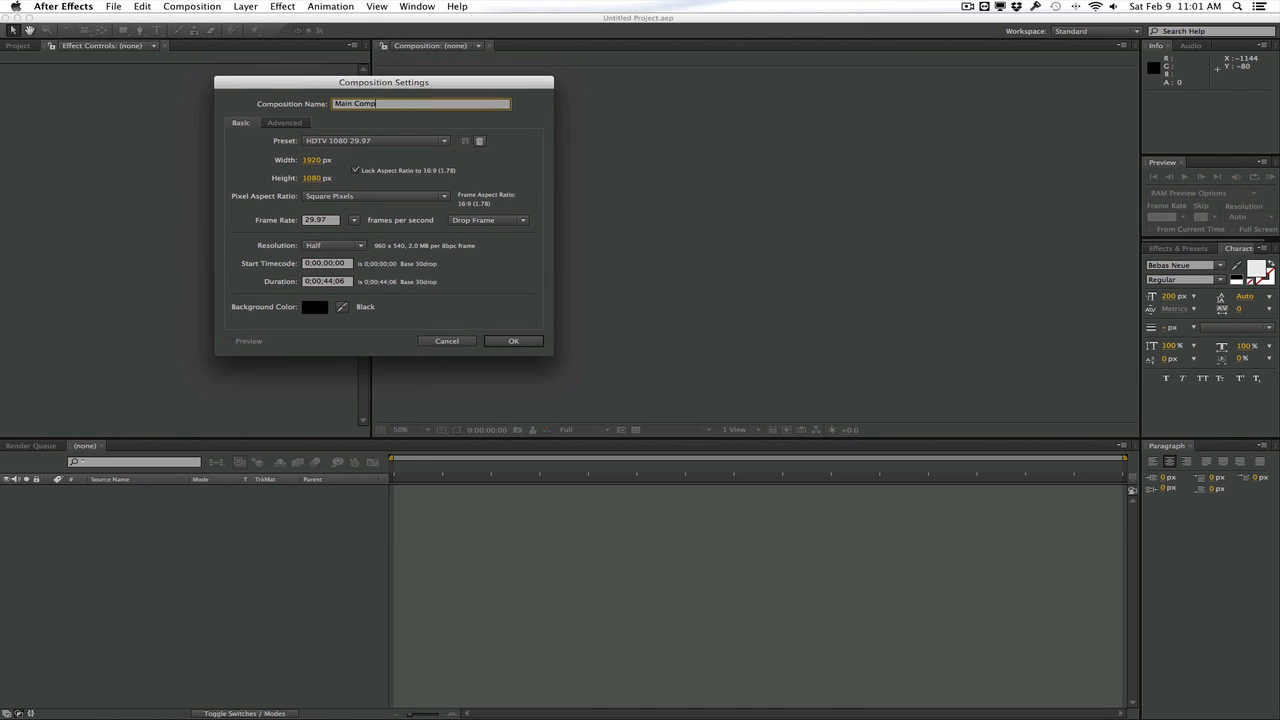
{"action": "left_click", "coordinate": [313, 160]}
{"action": "type", "text": "1280"}
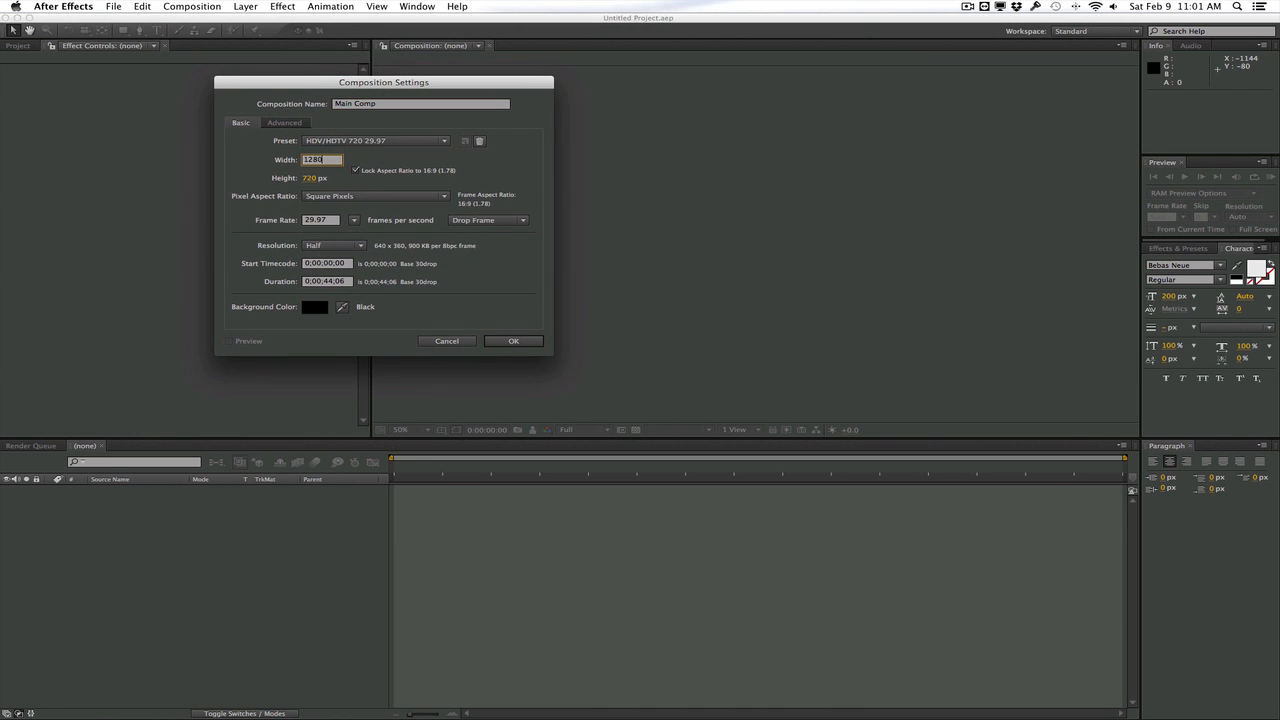
{"action": "left_click", "coordinate": [330, 282]}
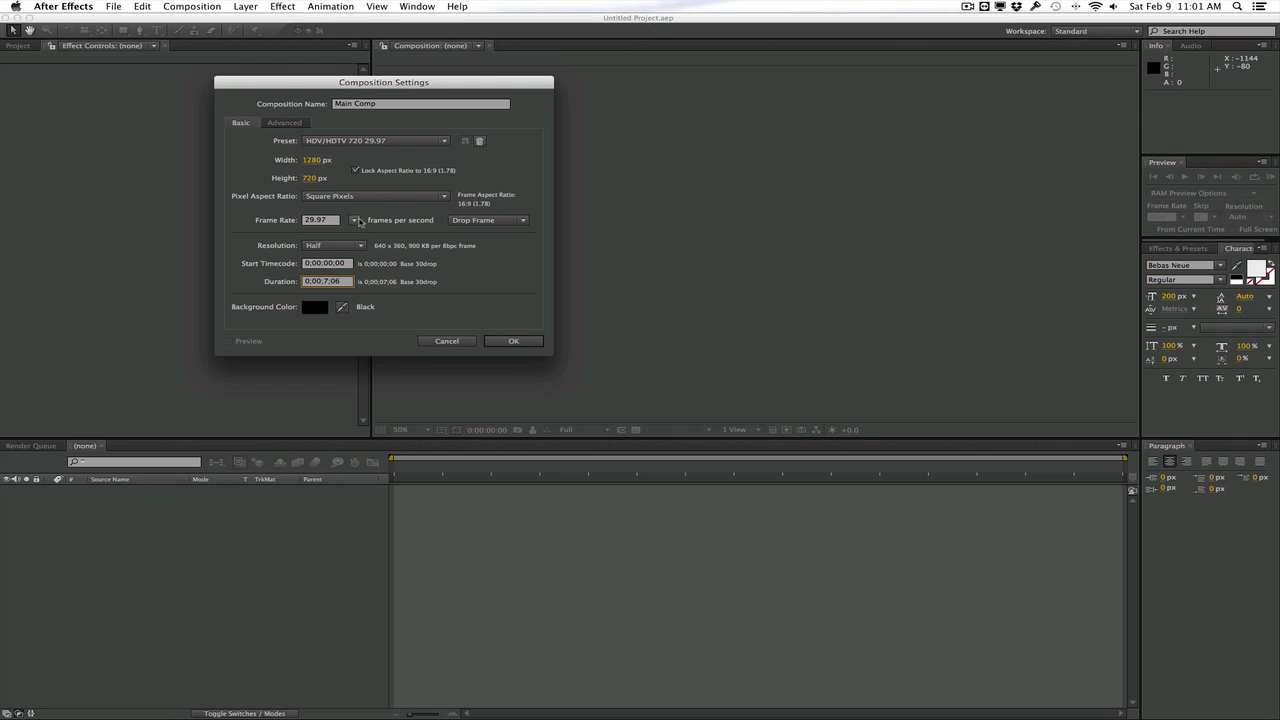
{"action": "left_click", "coordinate": [354, 220]}
{"action": "left_click", "coordinate": [398, 268]}
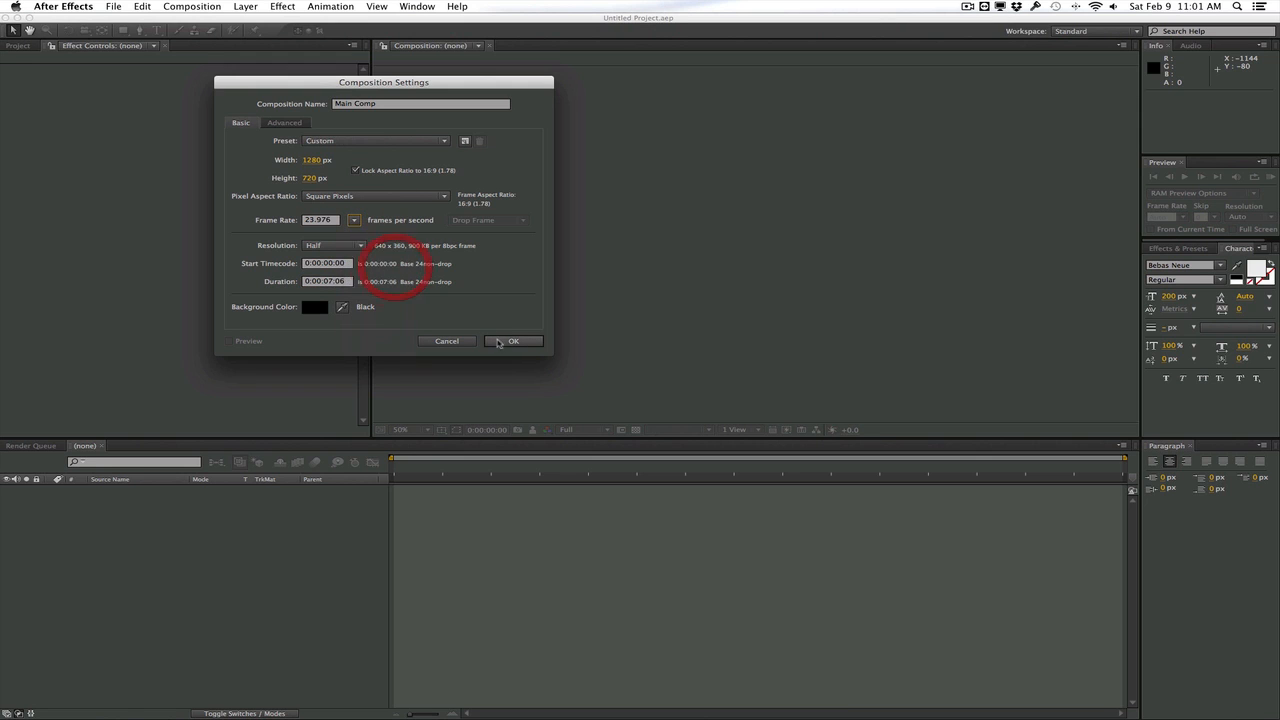
{"action": "left_click", "coordinate": [511, 341]}
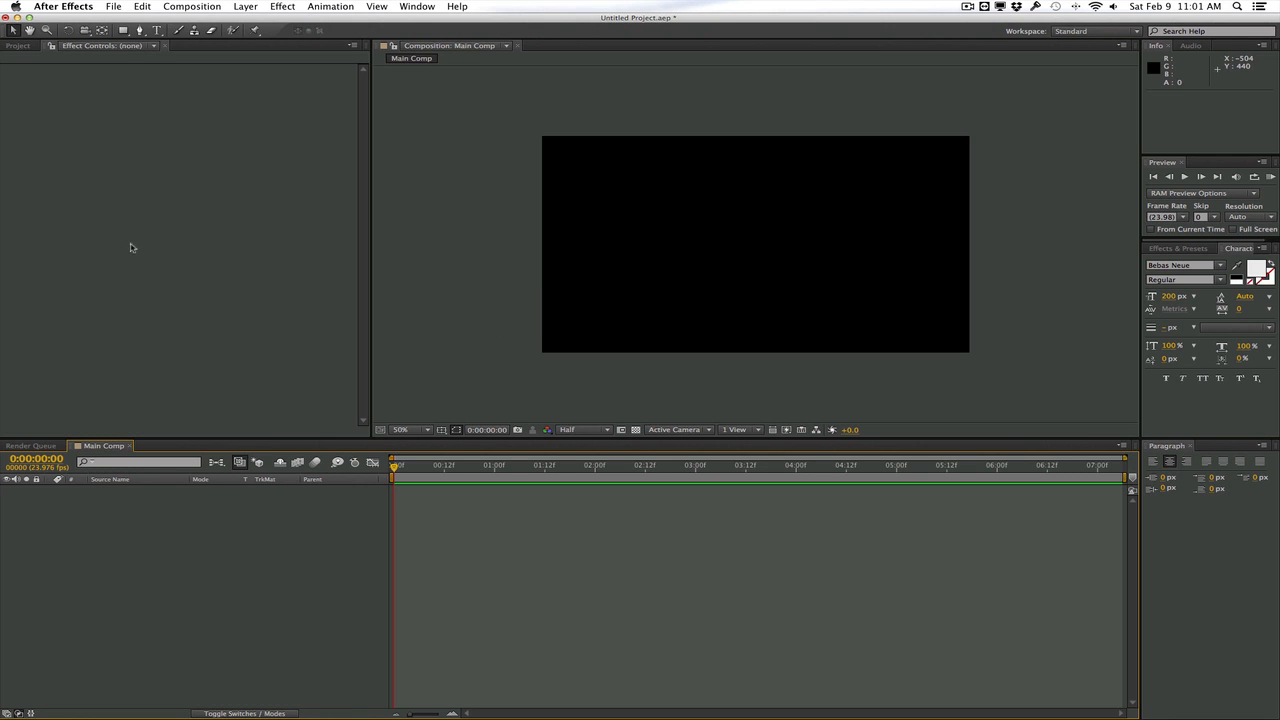
Add a black 1280 × 720 solid layer named "Element" to Main Comp
{"action": "left_click", "coordinate": [247, 7]}
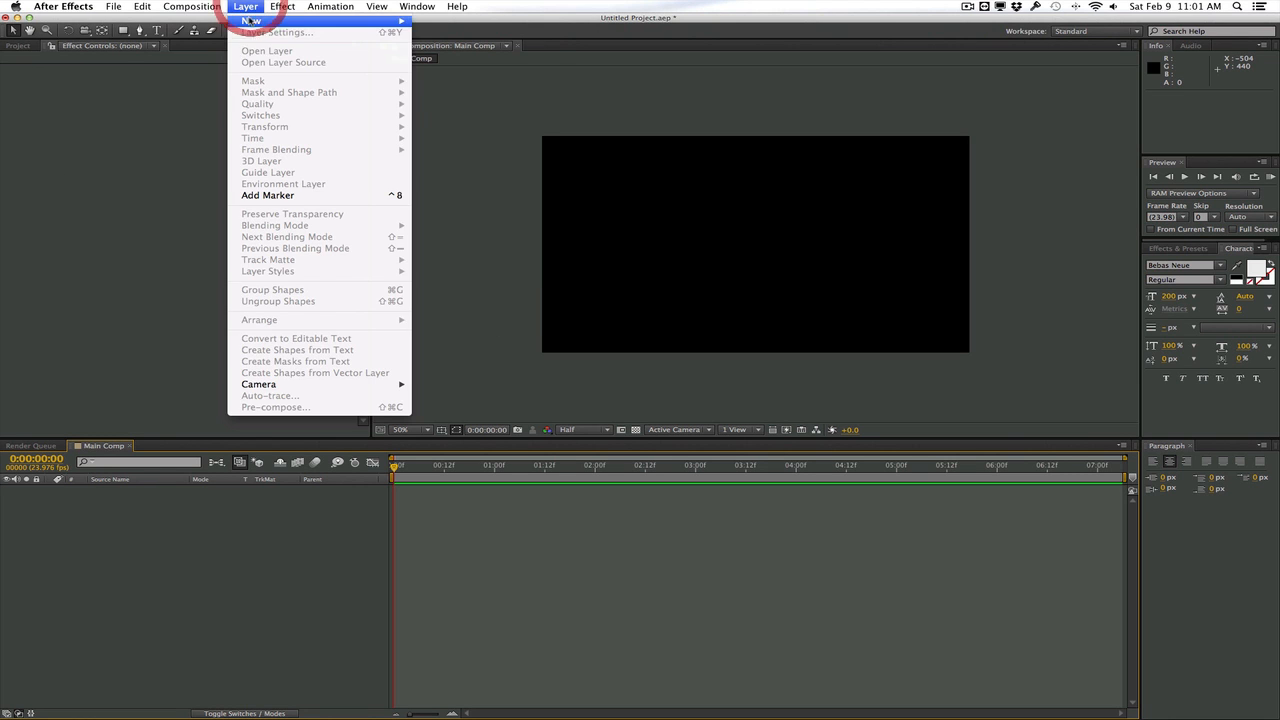
{"action": "mouse_move", "coordinate": [262, 26]}
{"action": "left_click", "coordinate": [466, 35]}
{"action": "left_click_drag", "start_coordinate": [484, 145], "coordinate": [308, 148]}
{"action": "type", "text": "Element"}
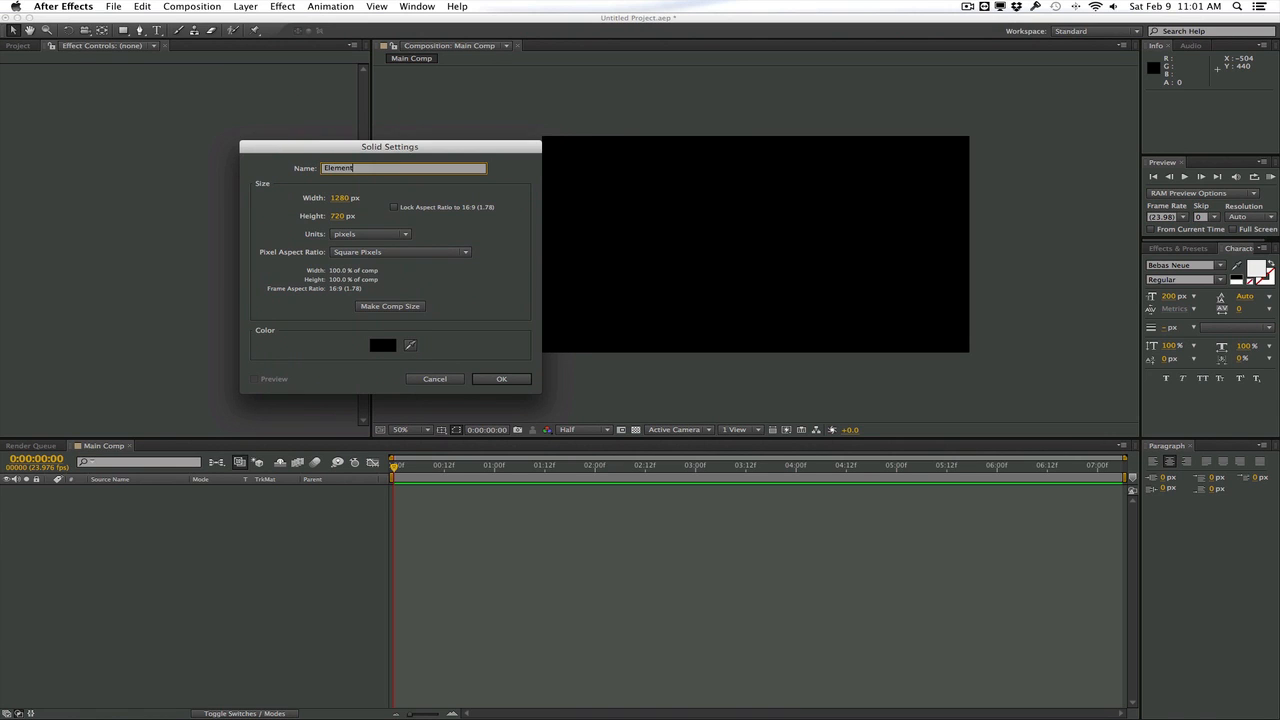
{"action": "key", "text": "Return"}
Apply the Video Copilot Element effect to the Element solid
{"action": "left_click", "coordinate": [282, 7]}
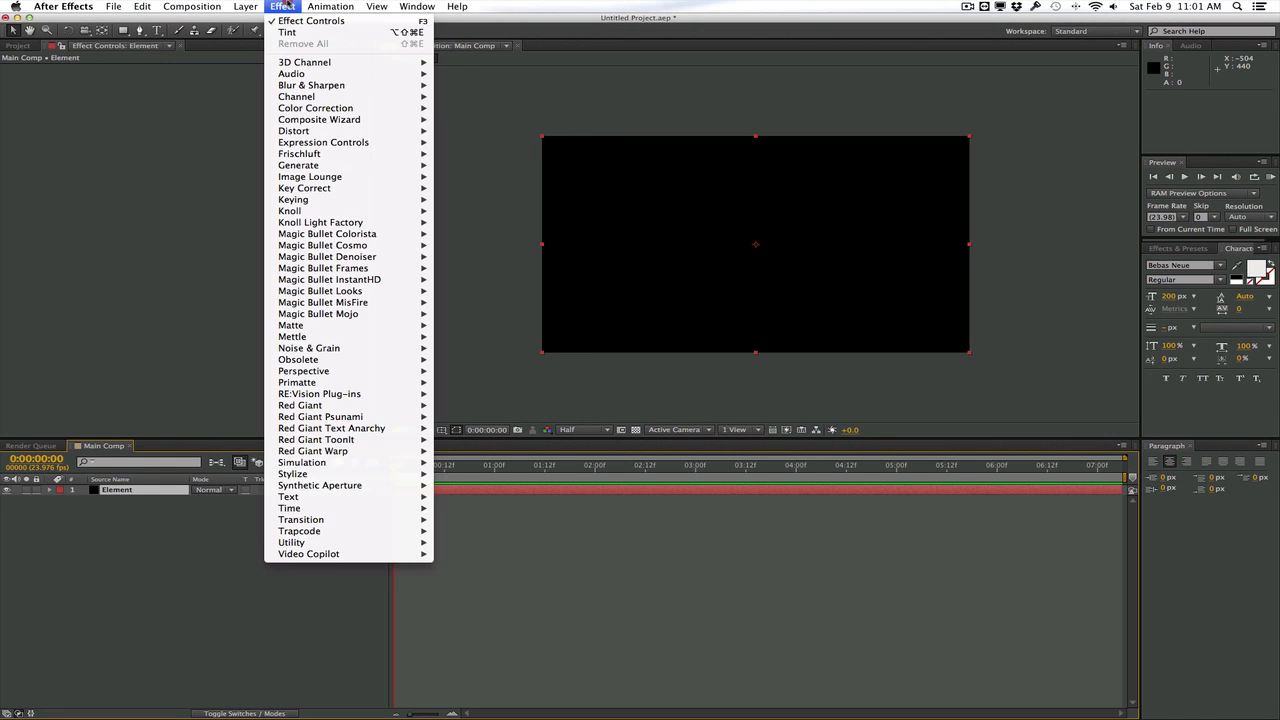
{"action": "mouse_move", "coordinate": [330, 554]}
{"action": "left_click", "coordinate": [474, 555]}
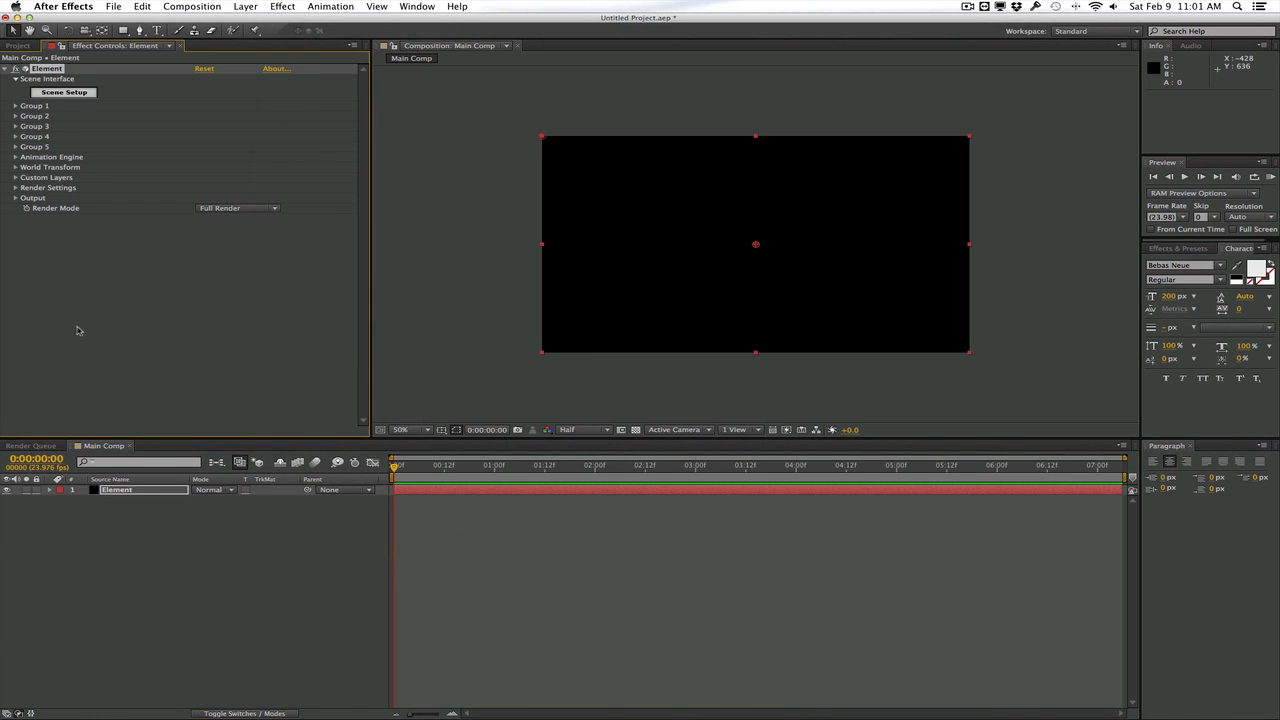
Open Element's Scene Setup and import Mountain Range.c4d from the Mountain Titles folder as a 3D object
{"action": "left_click", "coordinate": [64, 92]}
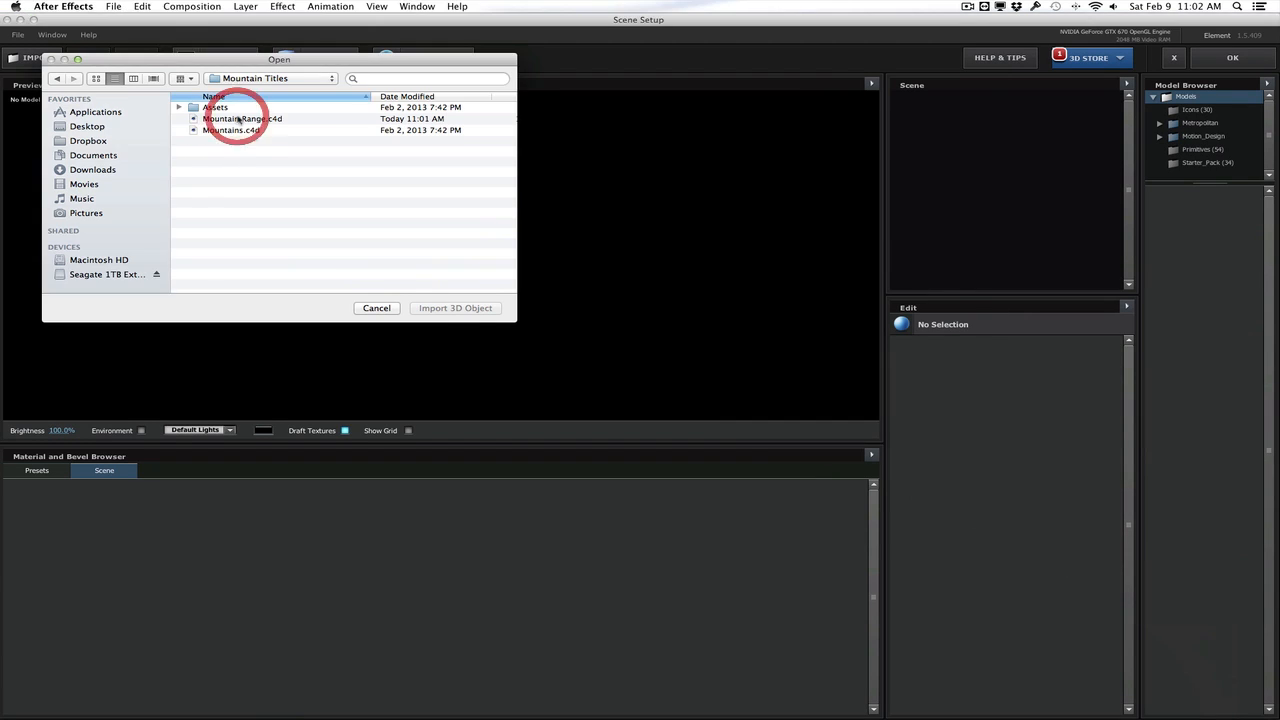
{"action": "left_click", "coordinate": [258, 118]}
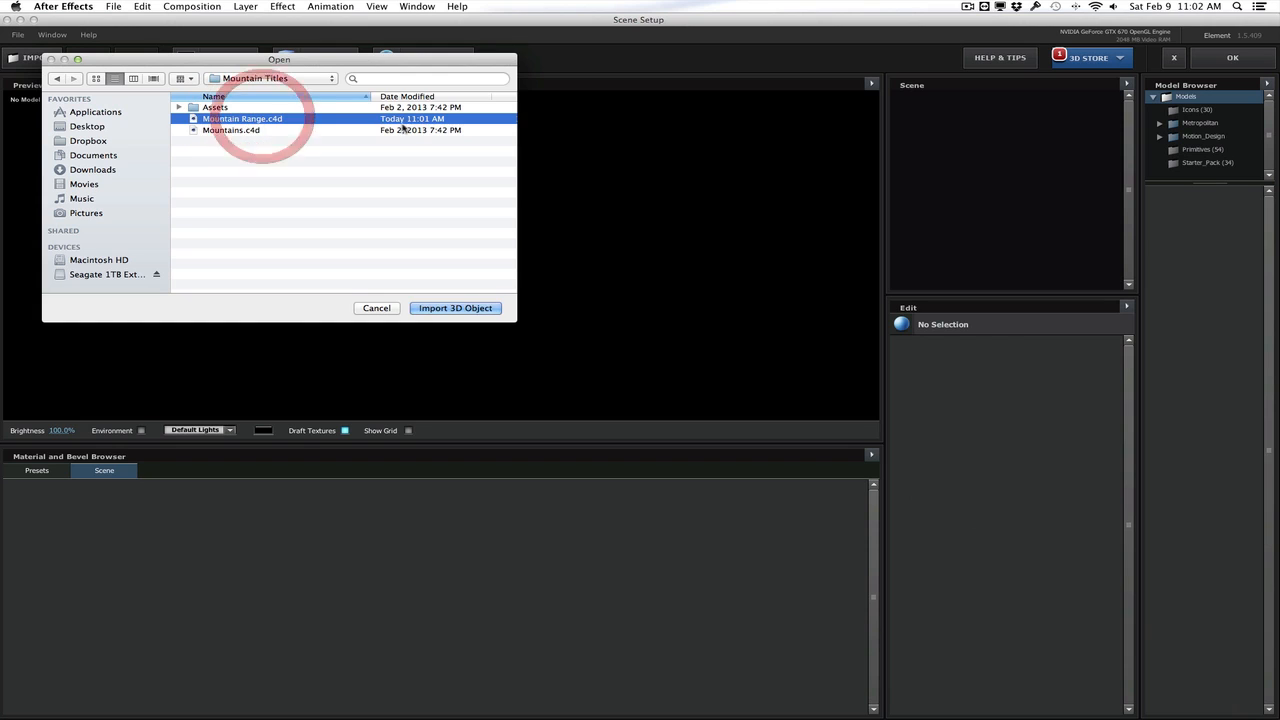
{"action": "left_click", "coordinate": [455, 308]}
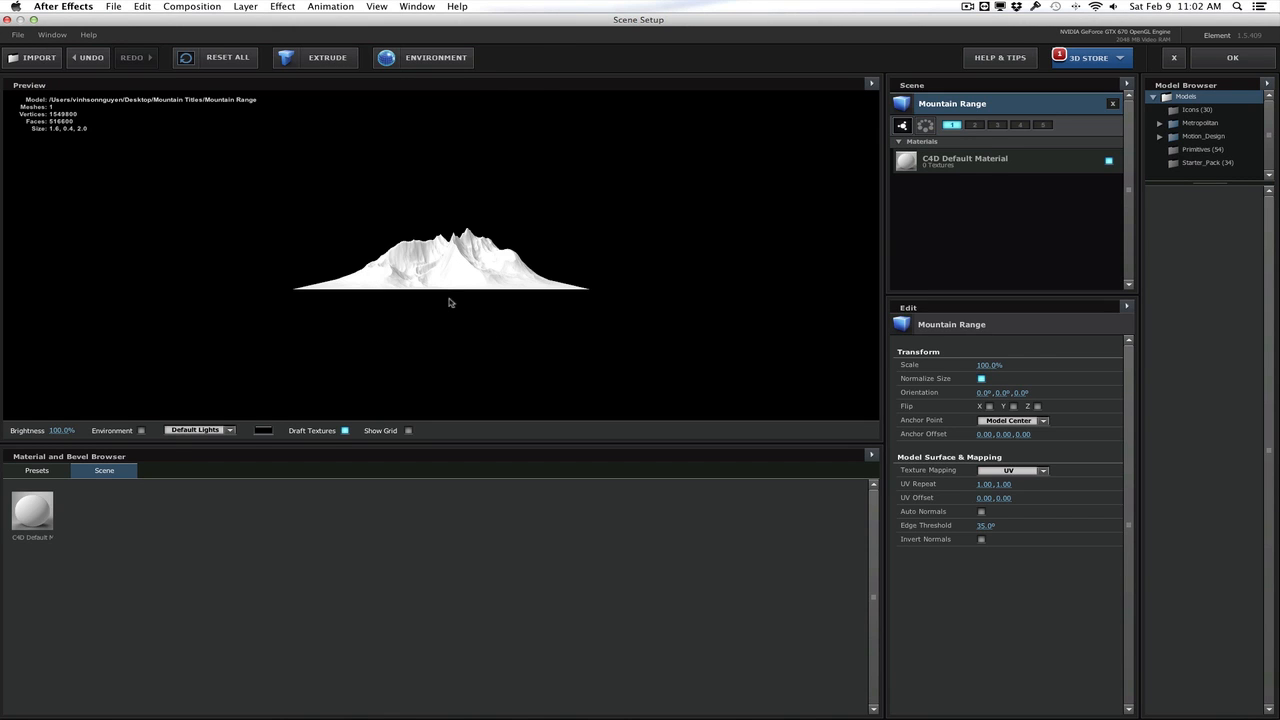
Apply the ice_02 material from the Organic Pro_Shaders presets to the mountain model
{"action": "scroll", "coordinate": [449, 302], "scroll_direction": "up", "scroll_amount": 5}
{"action": "left_click_drag", "start_coordinate": [431, 309], "coordinate": [452, 326]}
{"action": "left_click", "coordinate": [37, 470]}
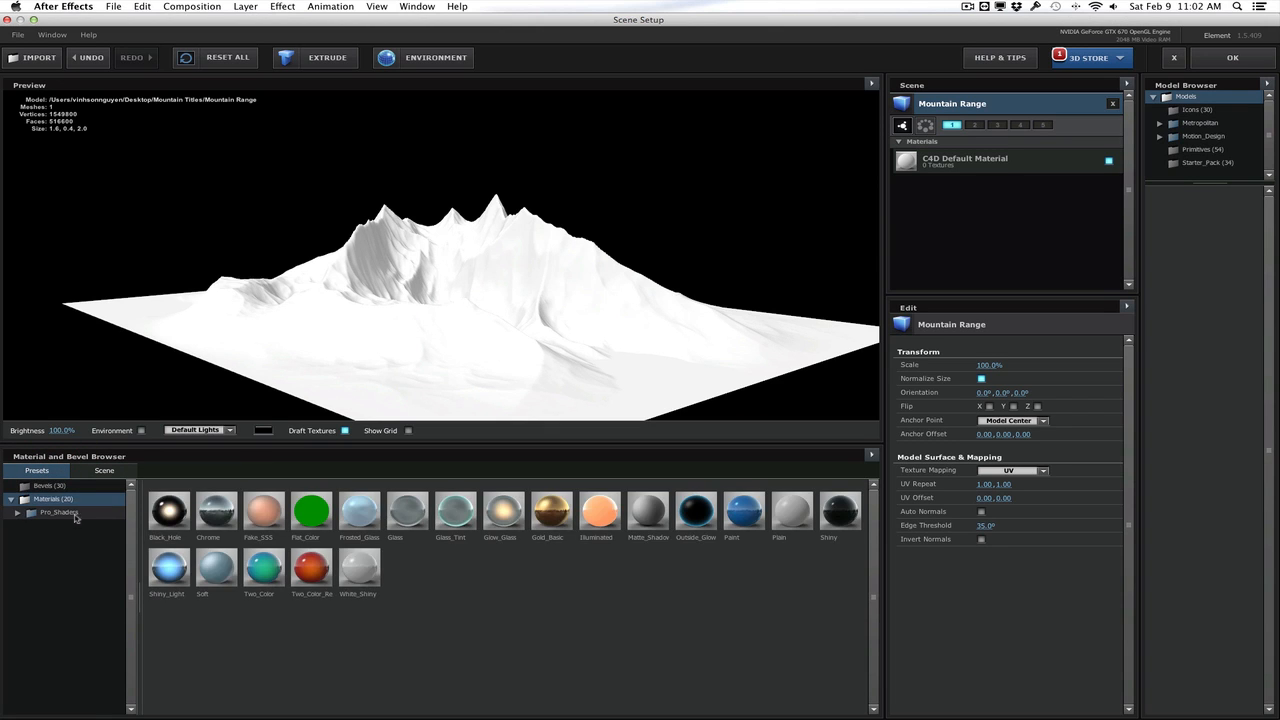
{"action": "left_click", "coordinate": [74, 514]}
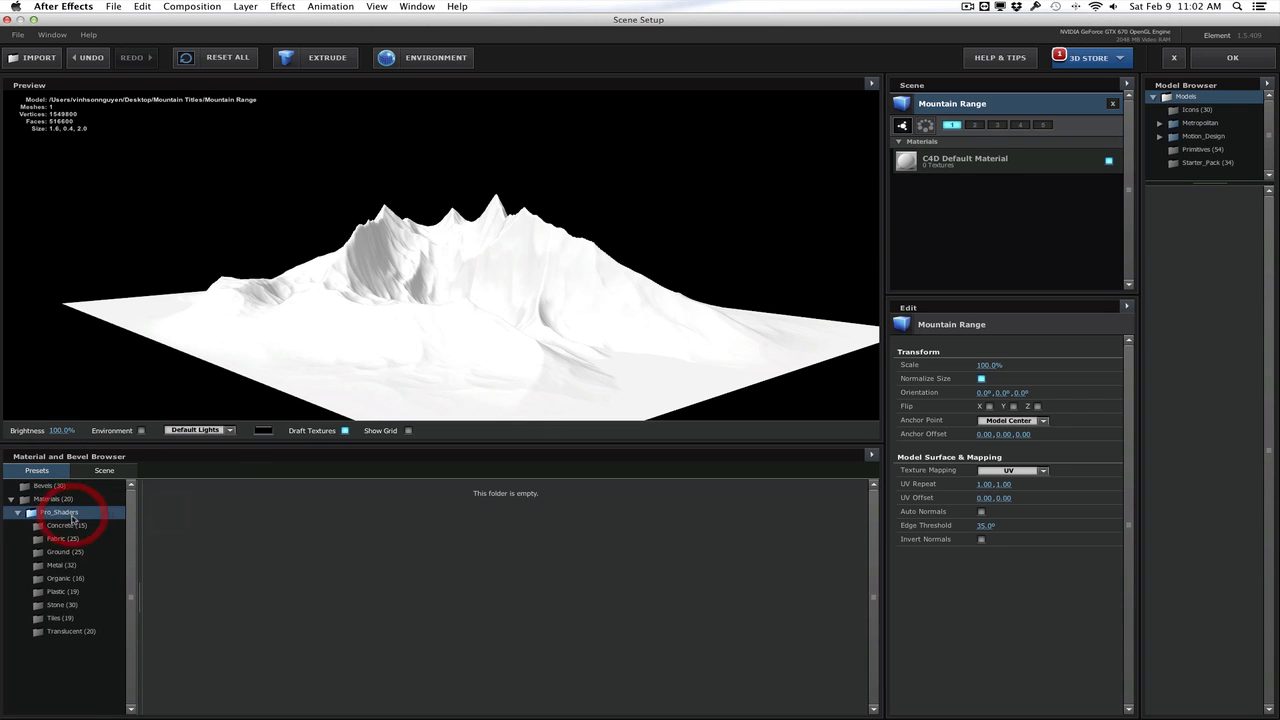
{"action": "left_click", "coordinate": [82, 578]}
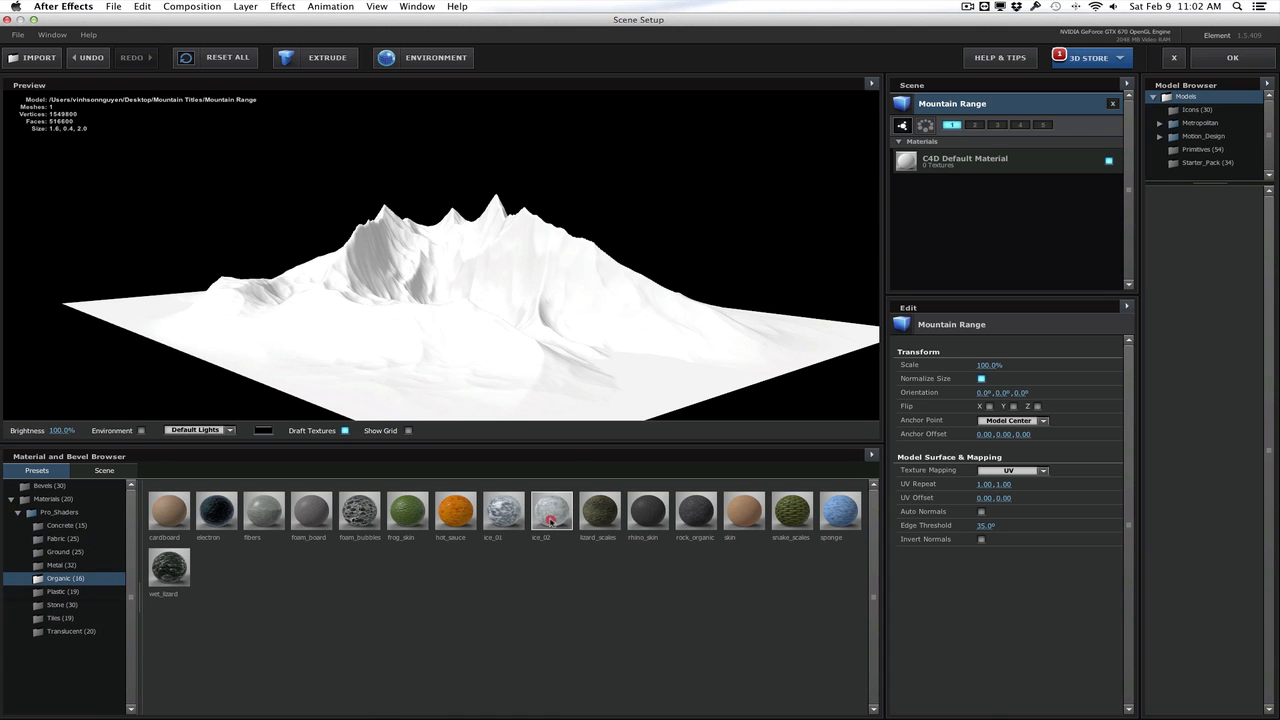
{"action": "left_click_drag", "start_coordinate": [550, 515], "coordinate": [680, 317]}
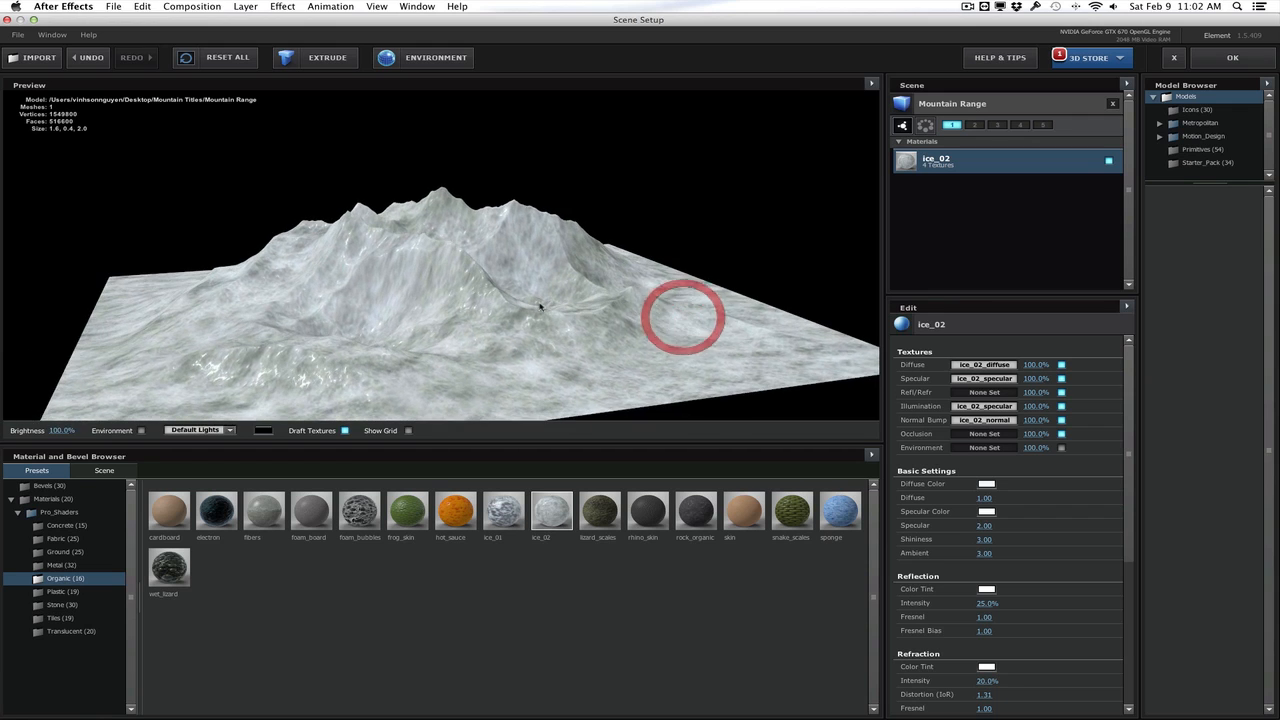
Lower ice_02's diffuse texture to 67%, reduce its specular and set diffuse intensity to about 0.78, and accept the scene setup
{"action": "scroll", "coordinate": [539, 308], "scroll_direction": "up", "scroll_amount": 3}
{"action": "left_click_drag", "start_coordinate": [540, 308], "coordinate": [511, 300]}
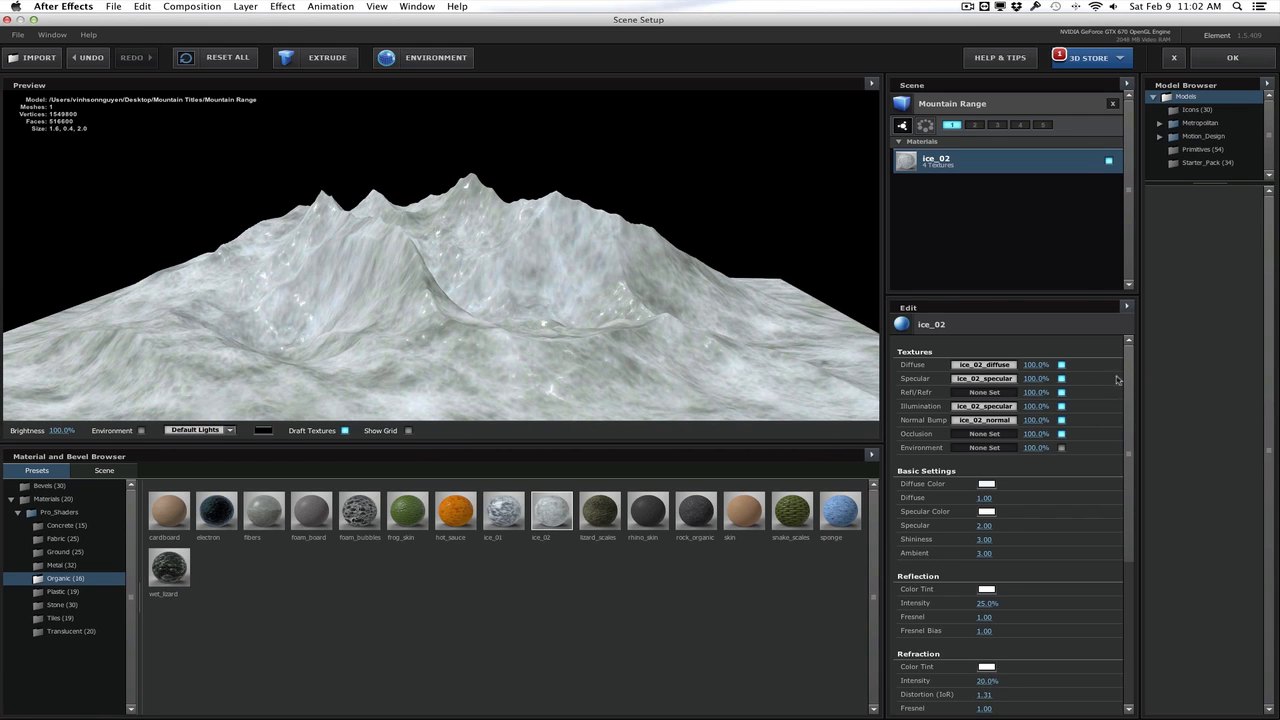
{"action": "left_click_drag", "start_coordinate": [1036, 366], "coordinate": [1016, 366]}
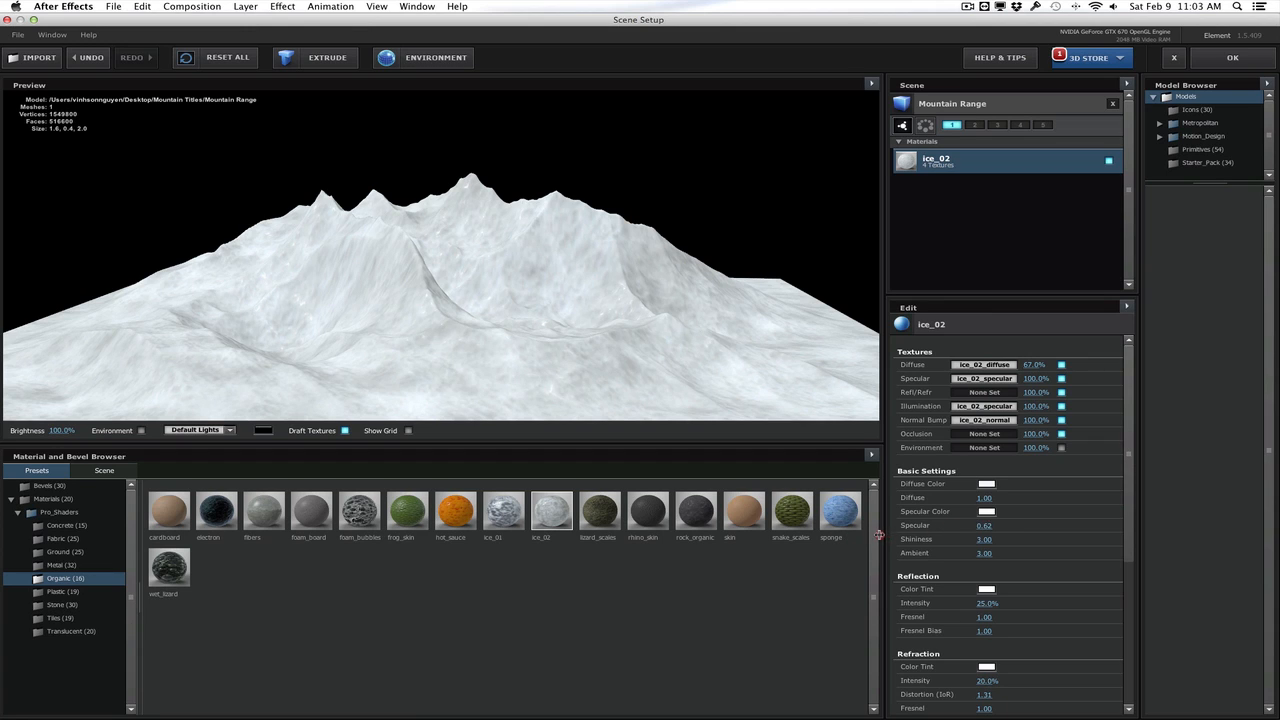
{"action": "left_click_drag", "start_coordinate": [931, 533], "coordinate": [893, 537]}
{"action": "left_click_drag", "start_coordinate": [983, 497], "coordinate": [970, 498]}
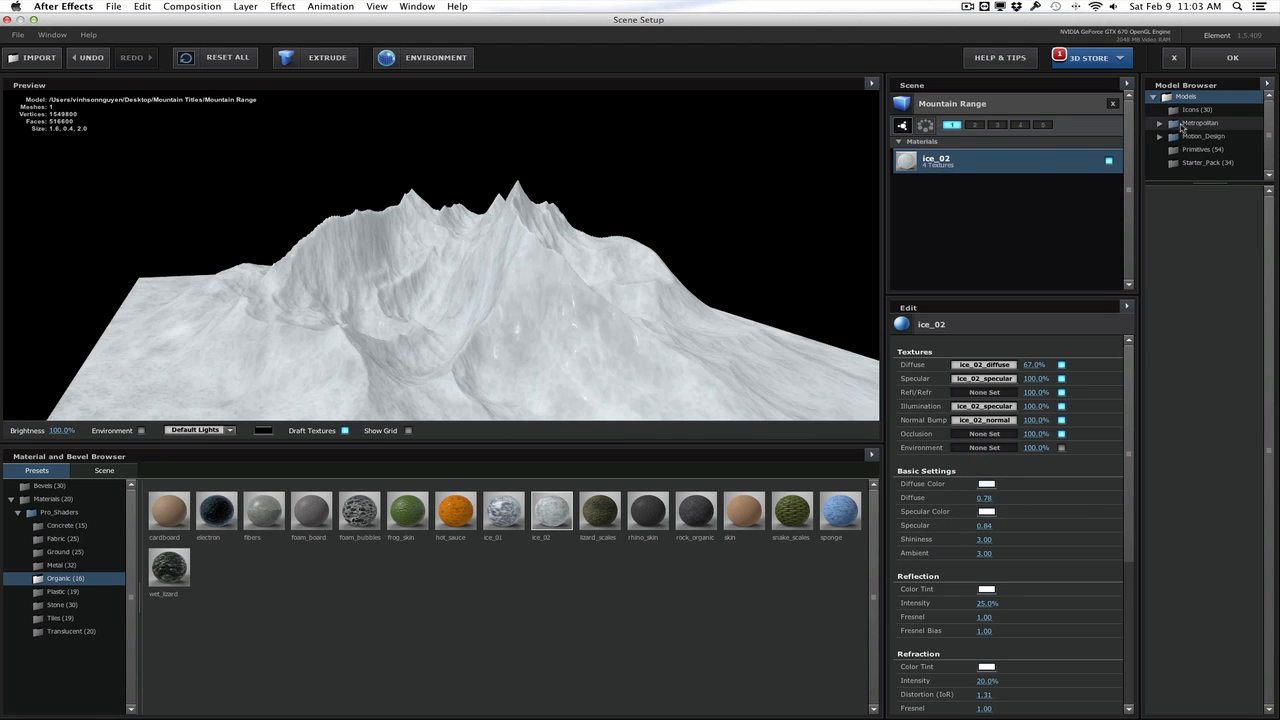
{"action": "left_click", "coordinate": [1213, 62]}
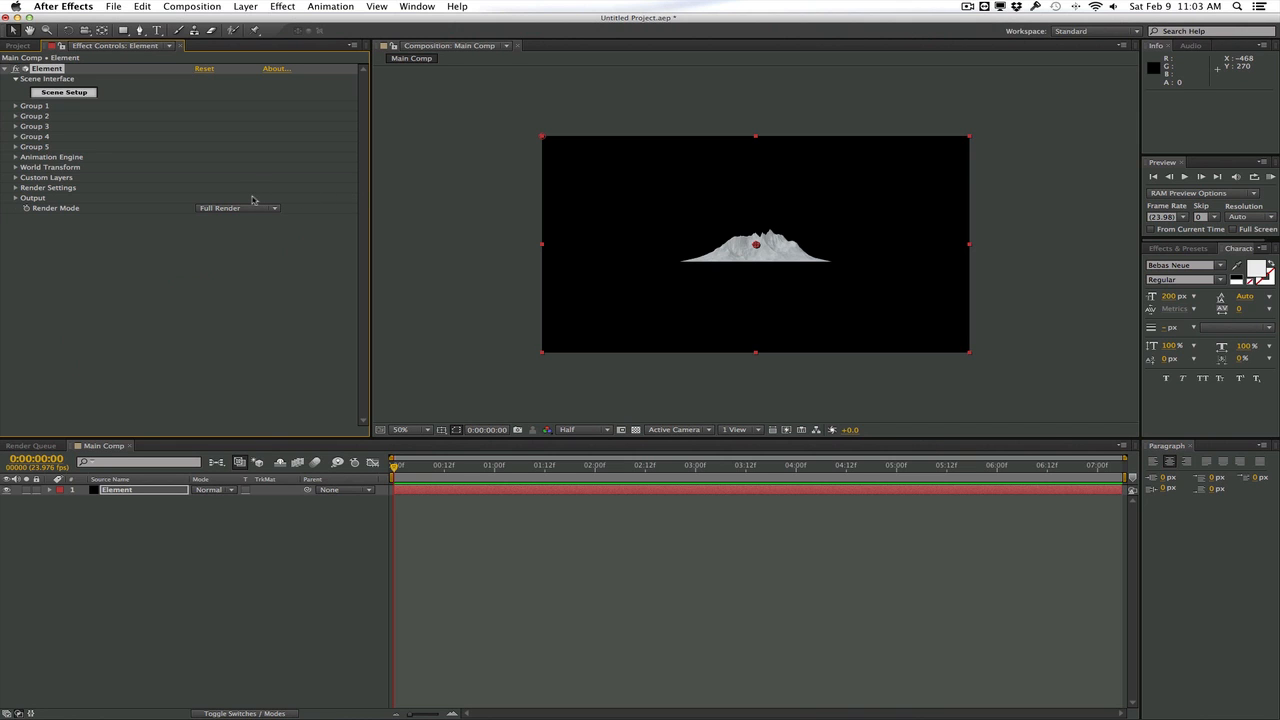
Add a two-node 50mm camera layer named "Camera" to the composition
{"action": "left_click", "coordinate": [246, 7]}
{"action": "mouse_move", "coordinate": [320, 22]}
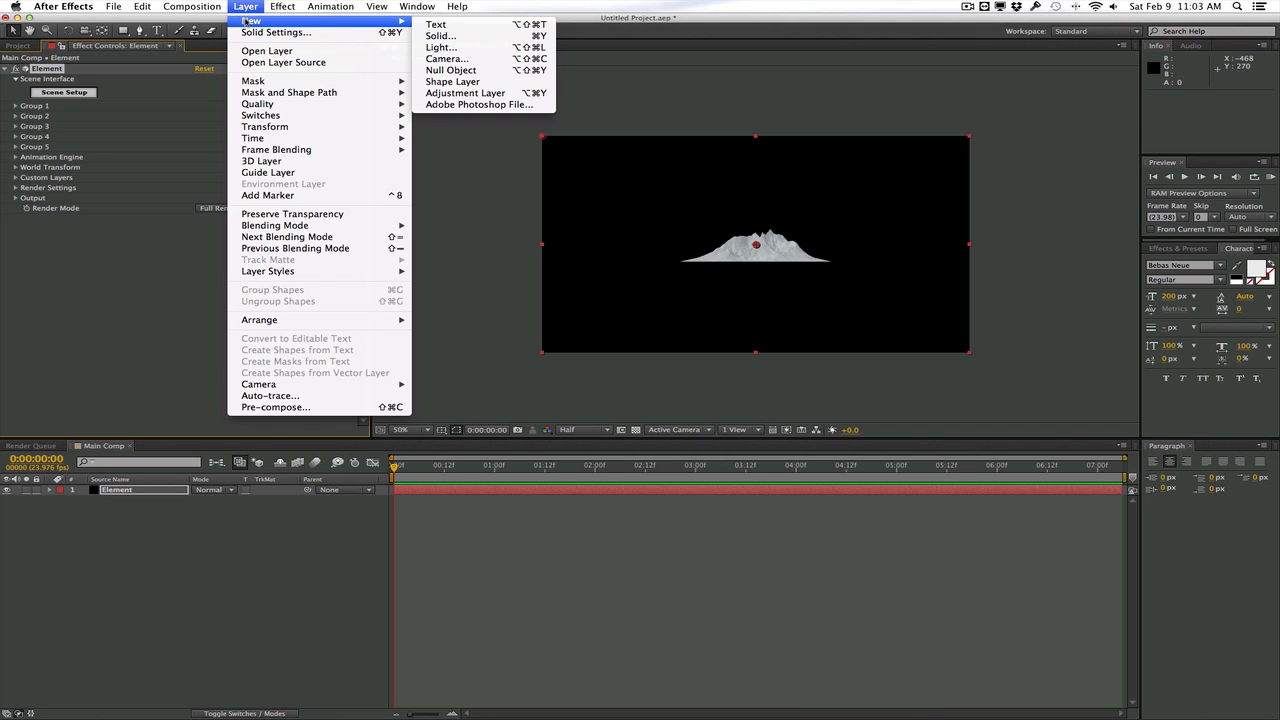
{"action": "left_click", "coordinate": [451, 60]}
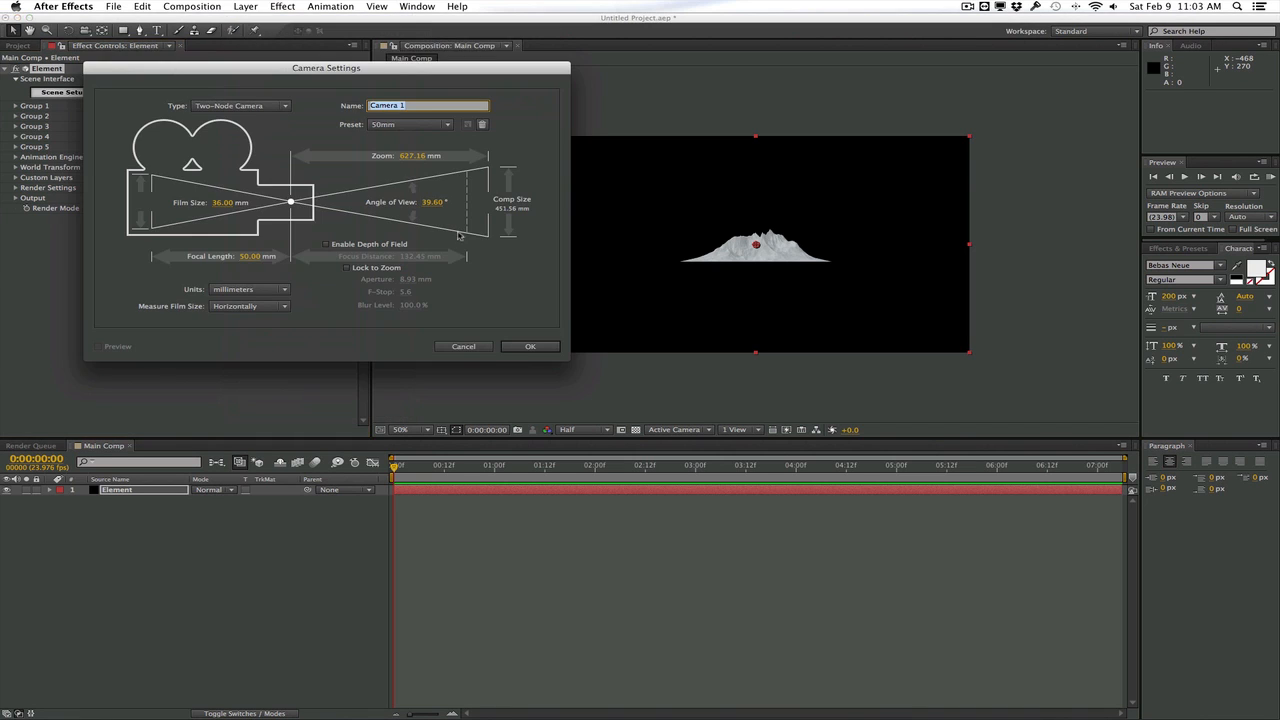
{"action": "type", "text": "C"}
{"action": "left_click", "coordinate": [528, 346]}
Move the camera in toward the mountain range to a Z position of about -418
{"action": "key", "text": "c"}
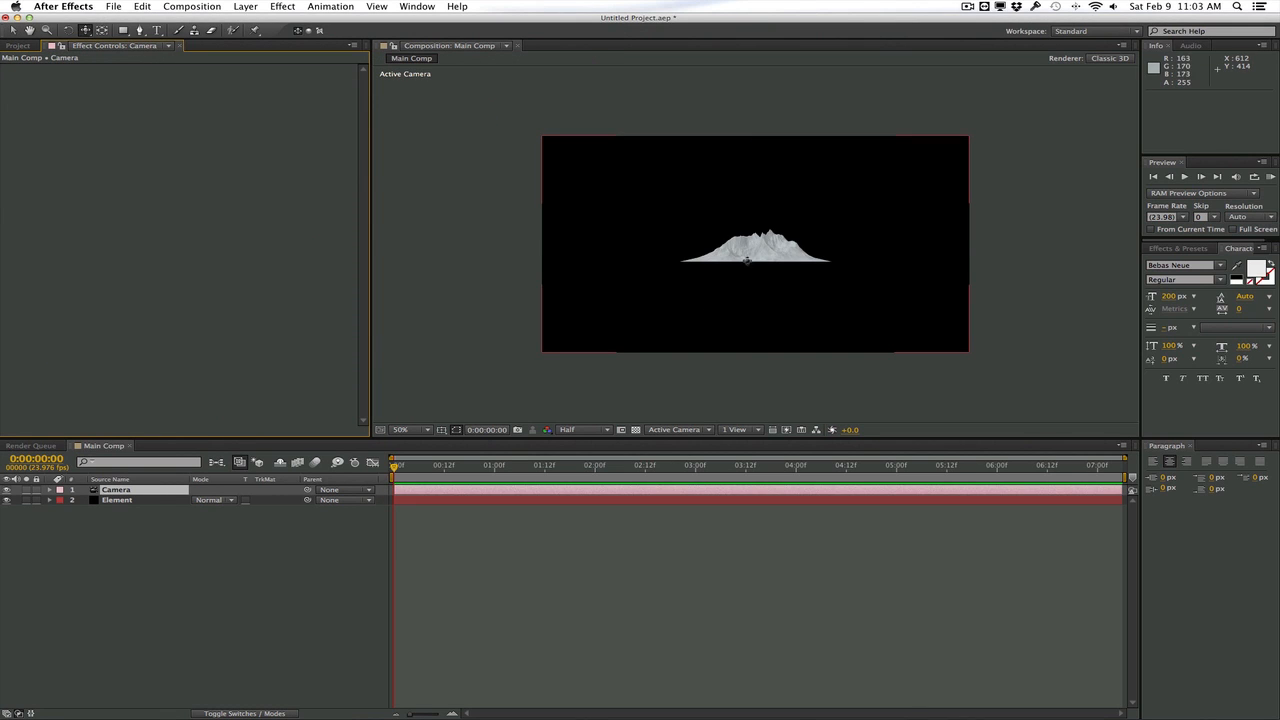
{"action": "key", "text": "c"}
{"action": "left_click_drag", "start_coordinate": [757, 262], "coordinate": [754, 241]}
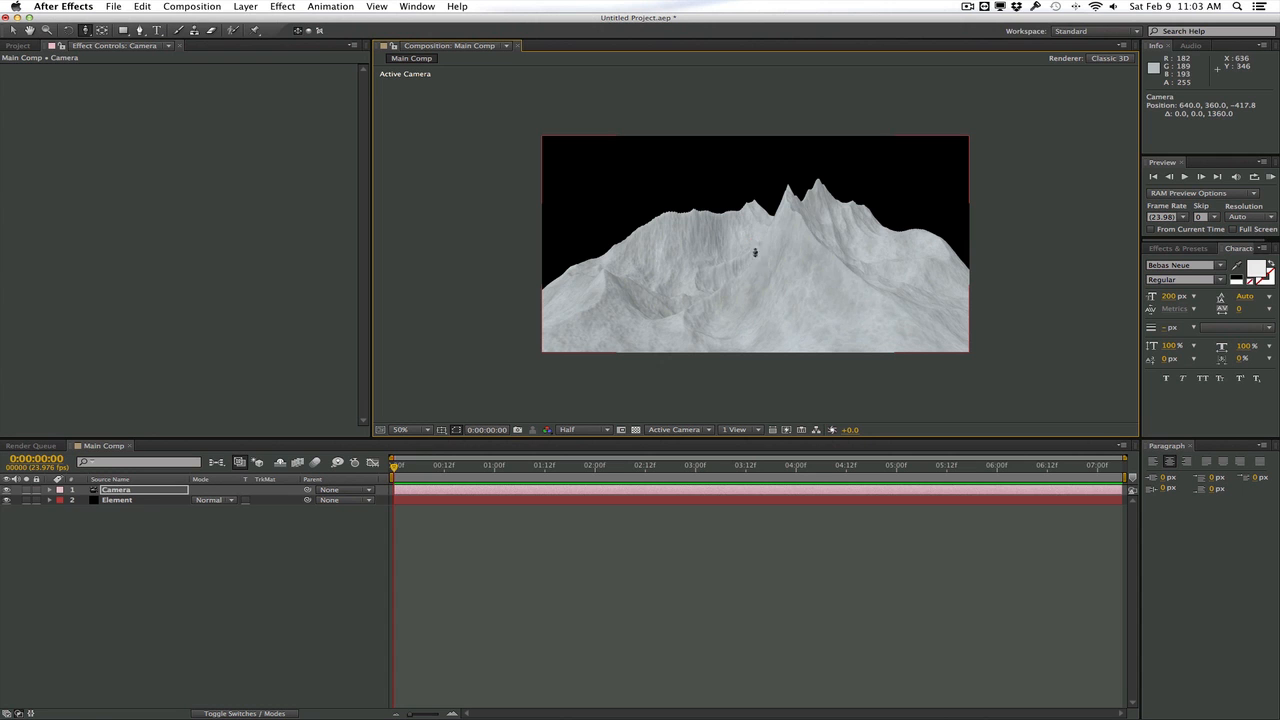
Fit the composition view to its panel and orbit the camera around the mountains to about 239.5, 335.3, 116.4
{"action": "left_click", "coordinate": [421, 430]}
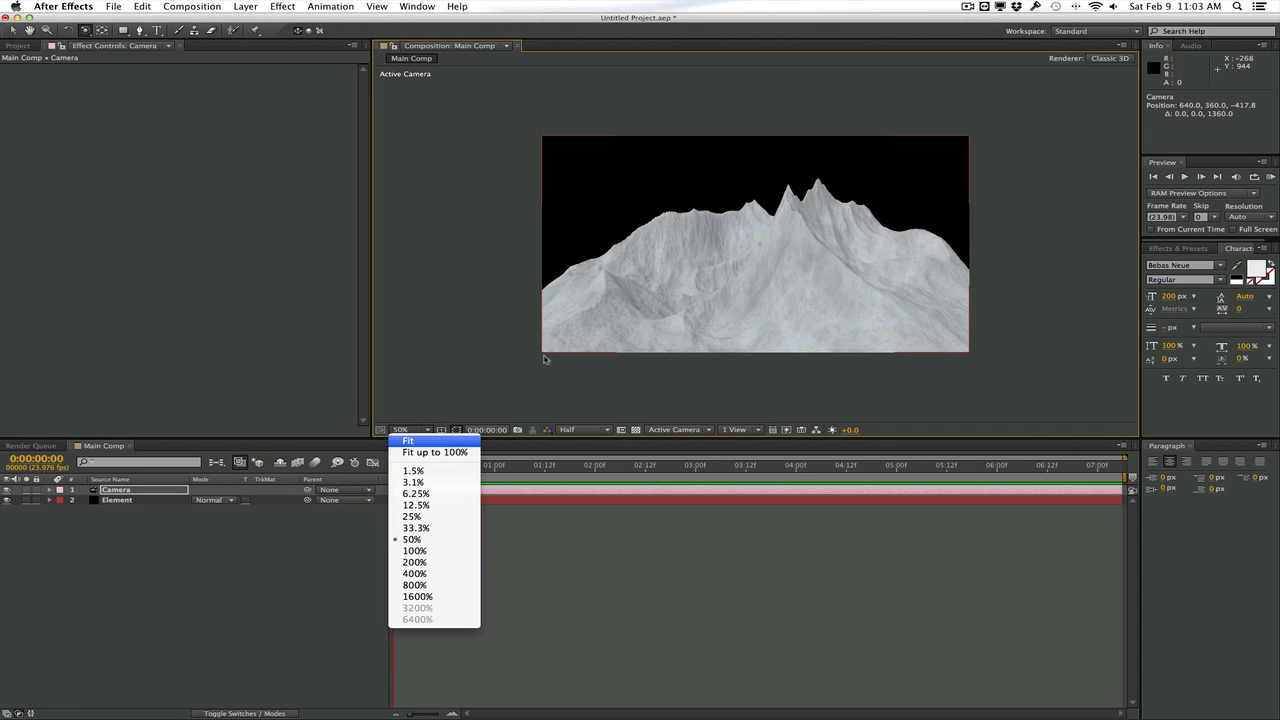
{"action": "key", "text": "Return"}
{"action": "mouse_move", "coordinate": [771, 277]}
{"action": "left_mouse_down"}
{"action": "mouse_move", "coordinate": [697, 277]}
{"action": "mouse_move", "coordinate": [940, 277]}
{"action": "mouse_move", "coordinate": [685, 289]}
{"action": "mouse_move", "coordinate": [971, 283]}
{"action": "mouse_move", "coordinate": [749, 274]}
{"action": "mouse_move", "coordinate": [874, 297]}
{"action": "mouse_move", "coordinate": [818, 297]}
{"action": "mouse_move", "coordinate": [937, 294]}
{"action": "mouse_move", "coordinate": [691, 306]}
{"action": "mouse_move", "coordinate": [757, 286]}
{"action": "left_mouse_up"}
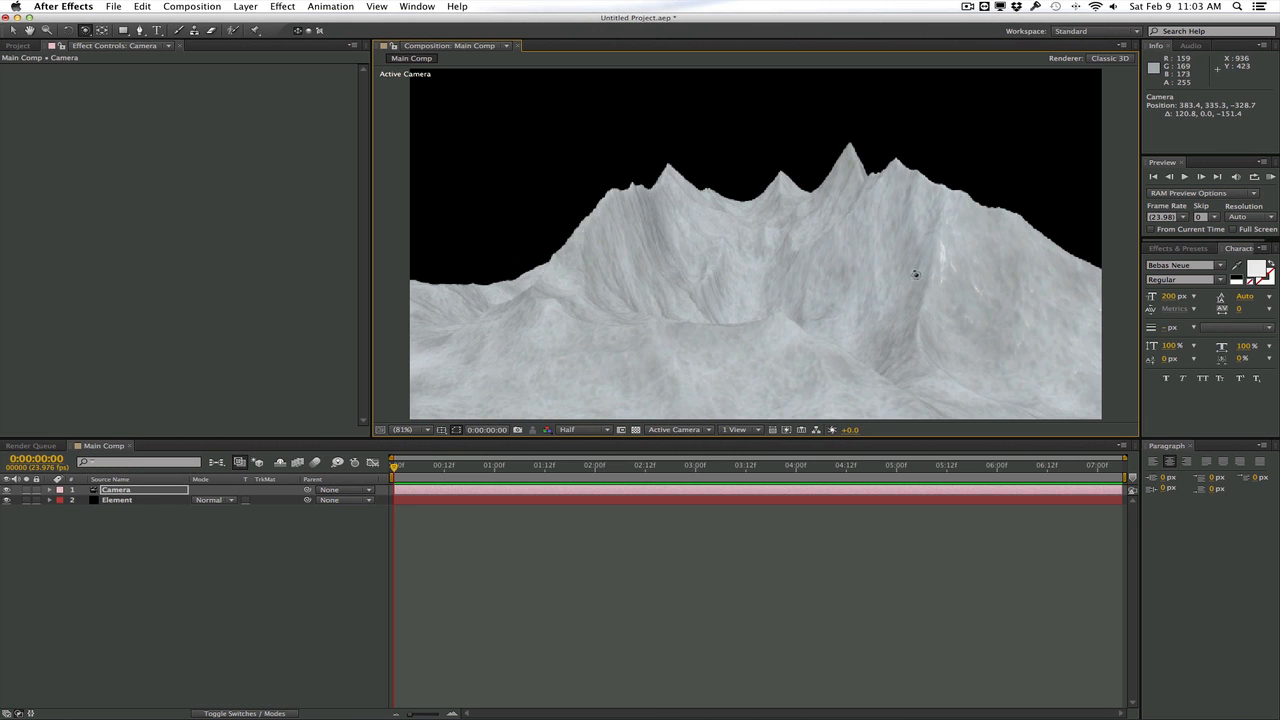
{"action": "left_click_drag", "start_coordinate": [915, 274], "coordinate": [1070, 278]}
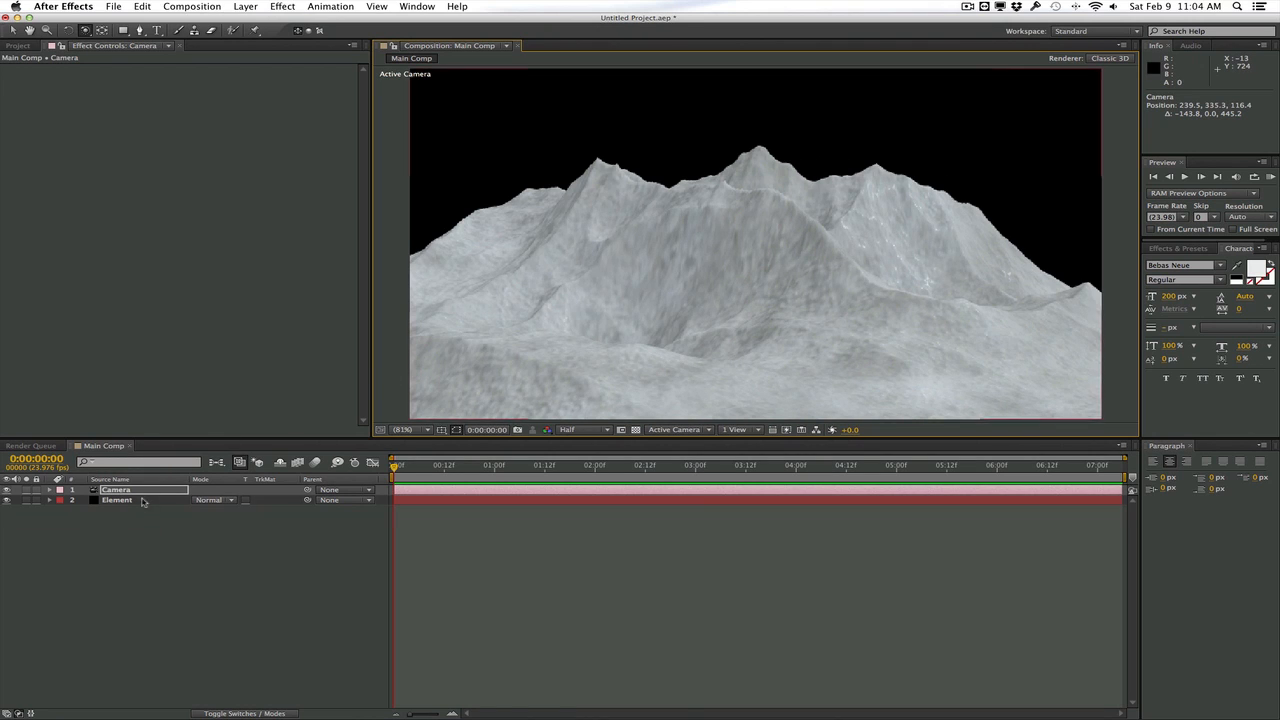
Reveal the camera's Point of Interest and Position and set starting keyframes for both at 0:00:00:00
{"action": "left_click", "coordinate": [140, 490]}
{"action": "key", "text": "p"}
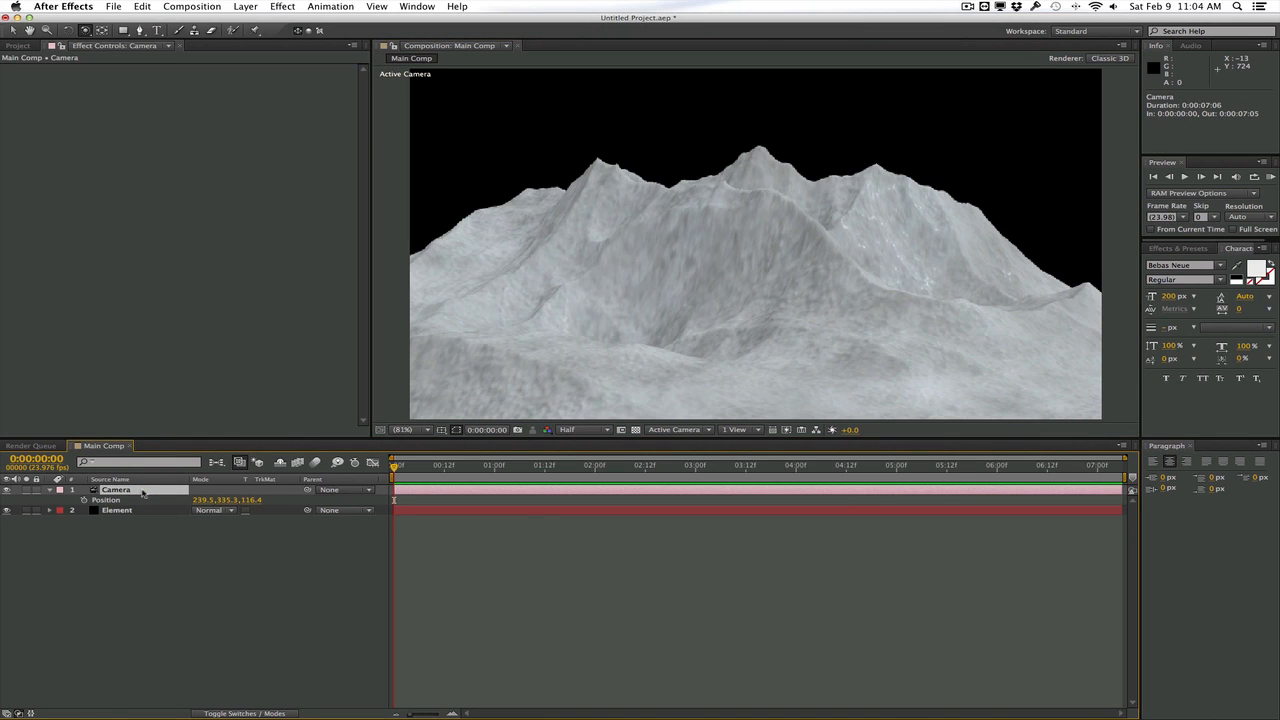
{"action": "key", "text": "shift+a"}
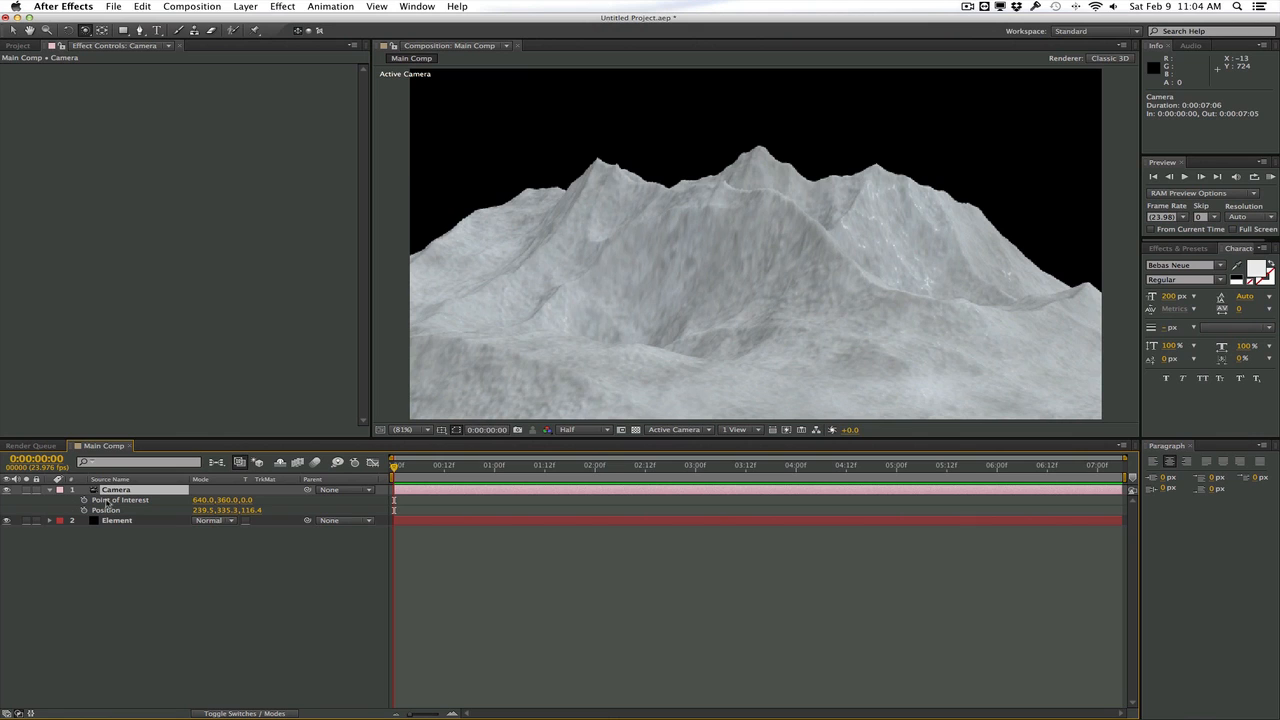
{"action": "left_click", "coordinate": [84, 500]}
{"action": "left_click", "coordinate": [84, 510]}
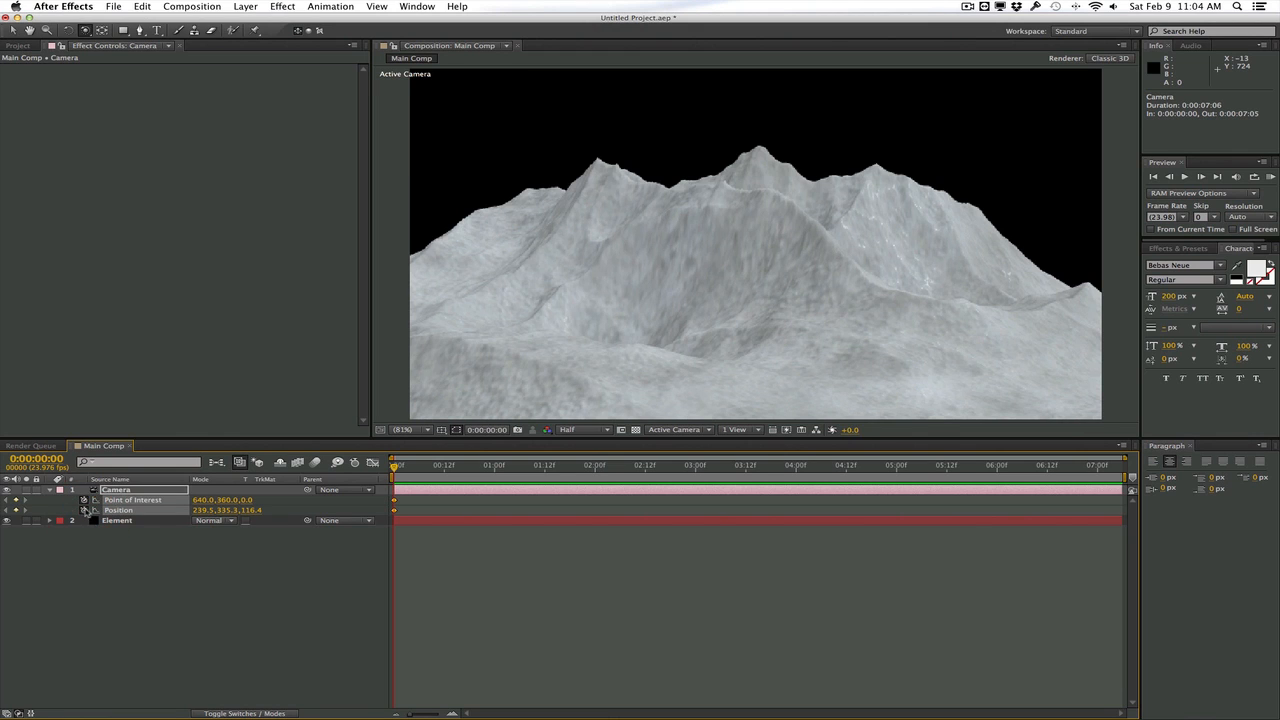
At 0:00:01:13, orbit the camera to about 604.1, 335.3, -415.5 for a second keyframe and preview the camera move
{"action": "left_click_drag", "start_coordinate": [432, 466], "coordinate": [550, 468]}
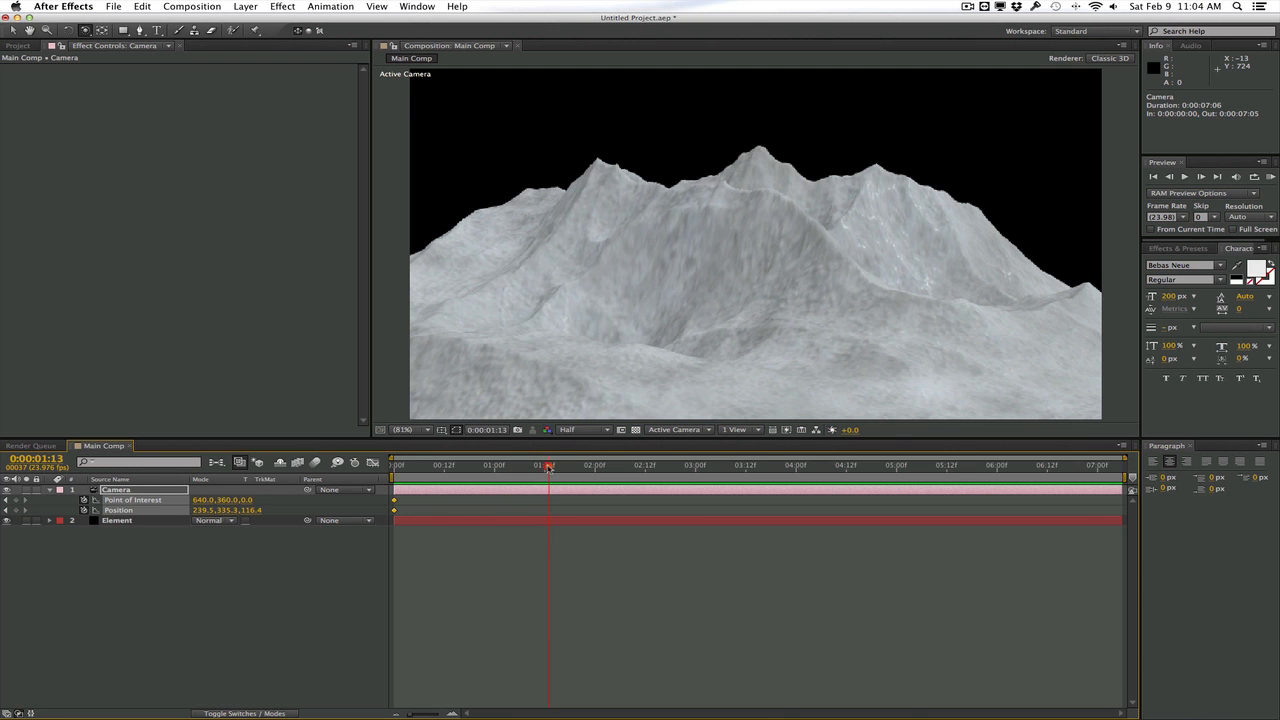
{"action": "left_click_drag", "start_coordinate": [586, 294], "coordinate": [449, 304]}
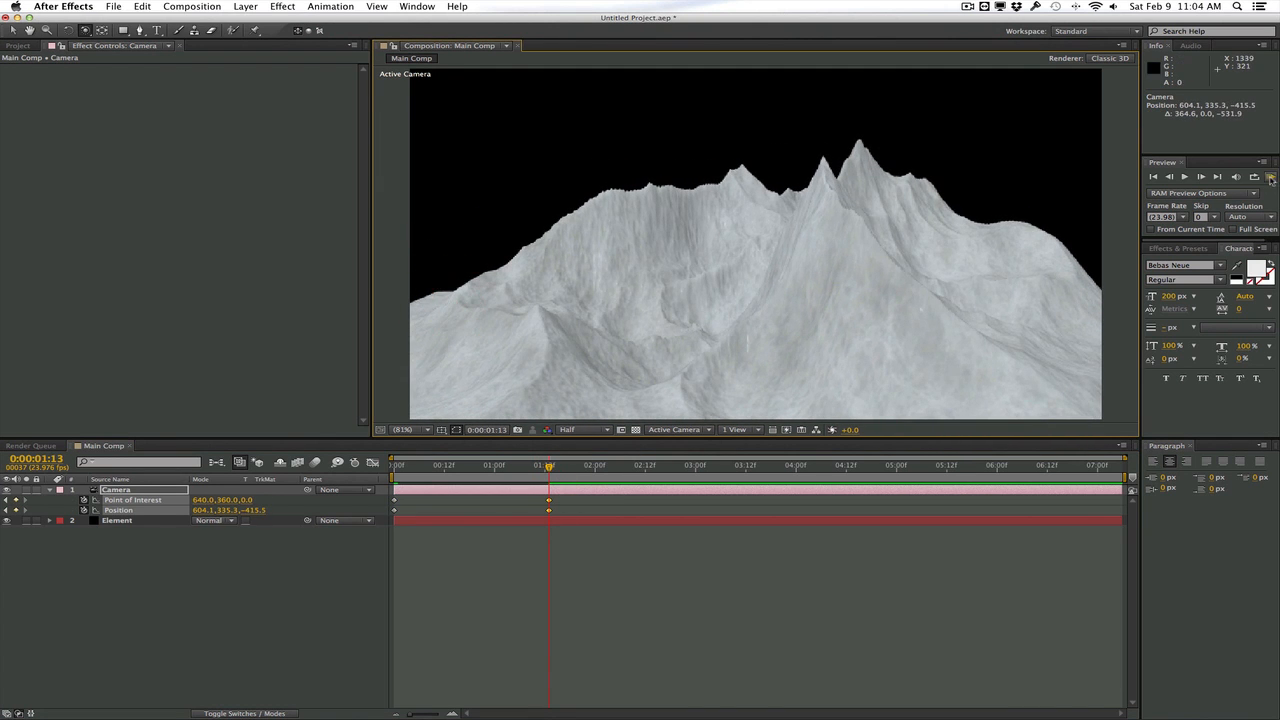
{"action": "left_click", "coordinate": [1270, 177]}
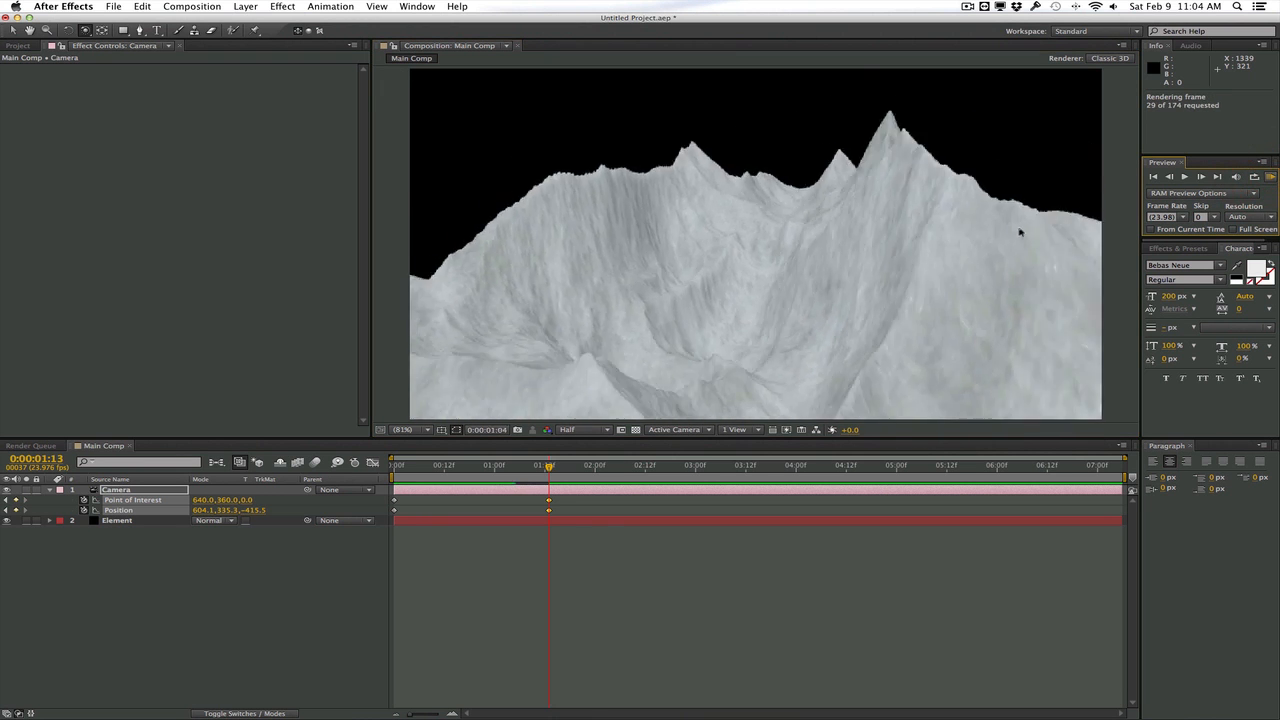
{"action": "left_click_drag", "start_coordinate": [395, 465], "coordinate": [550, 455]}
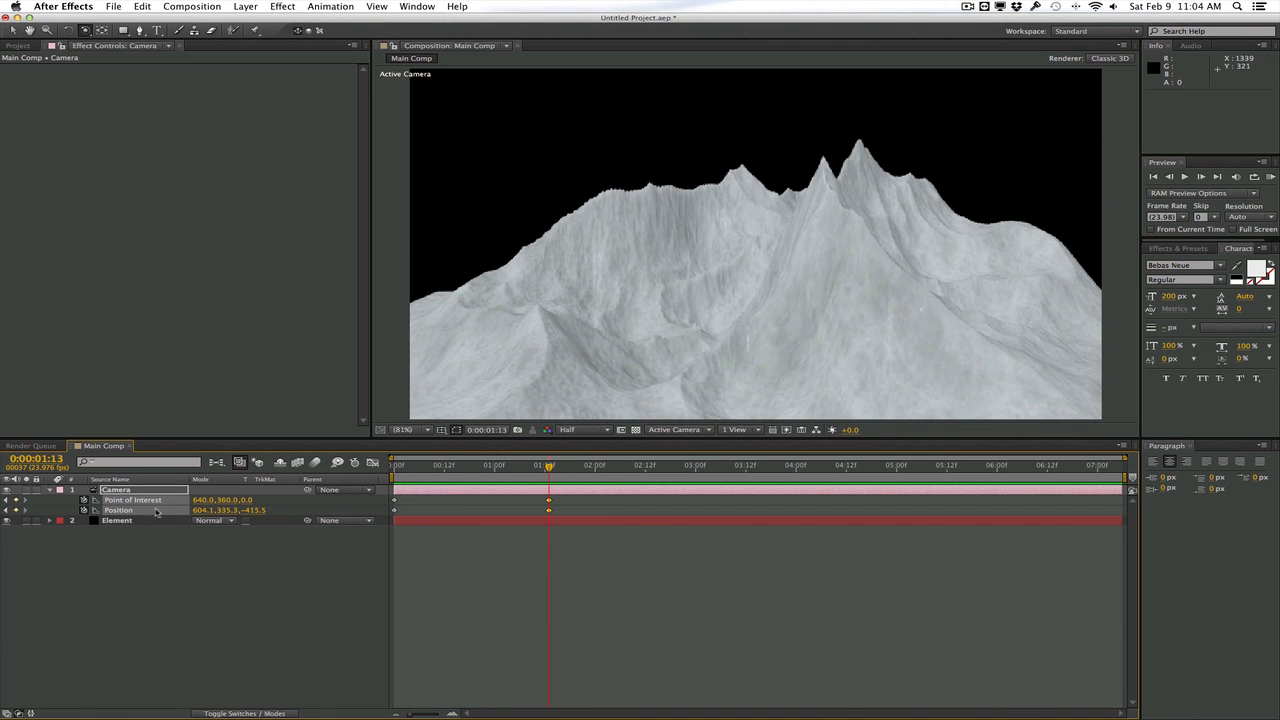
Delete the camera's Point of Interest and Position keyframes at the start of the timeline and at 0:00:01:13
{"action": "left_click_drag", "start_coordinate": [427, 472], "coordinate": [550, 465]}
{"action": "left_click_drag", "start_coordinate": [575, 502], "coordinate": [387, 515]}
{"action": "key", "text": "Delete"}
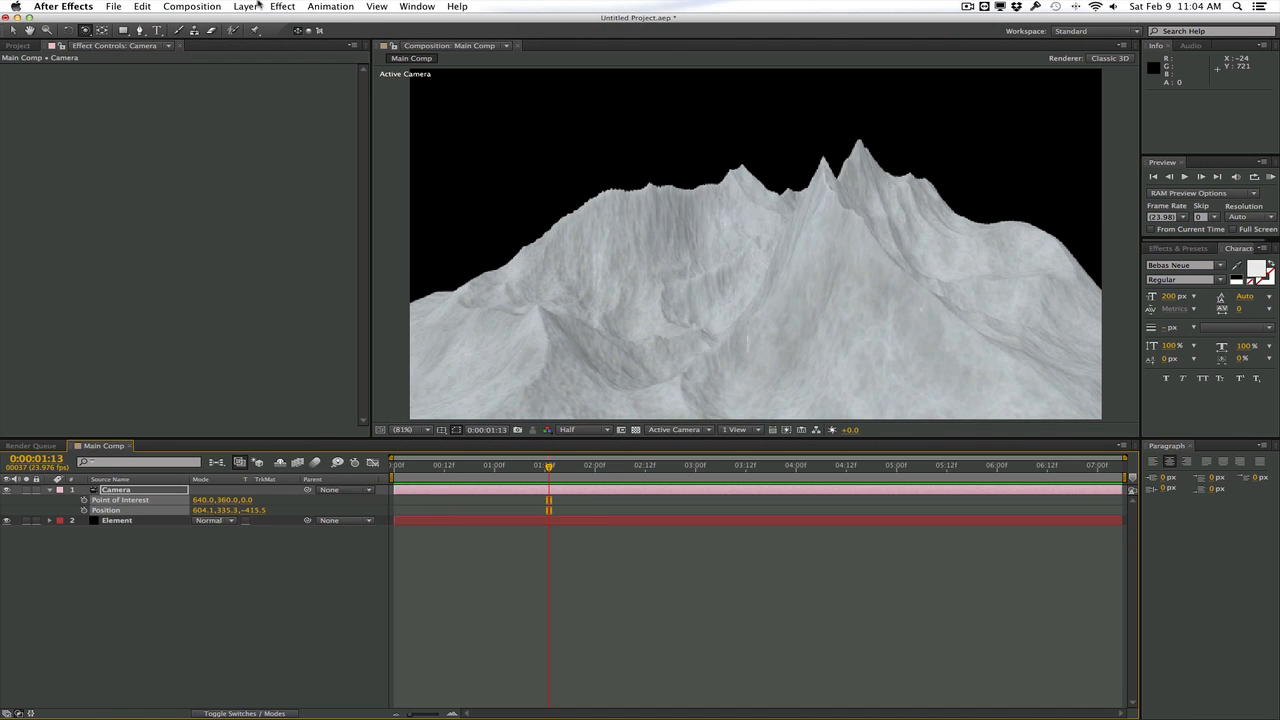
Create a new null object and duplicate it so the composition has two nulls above the camera
{"action": "left_click", "coordinate": [257, 5]}
{"action": "mouse_move", "coordinate": [320, 21]}
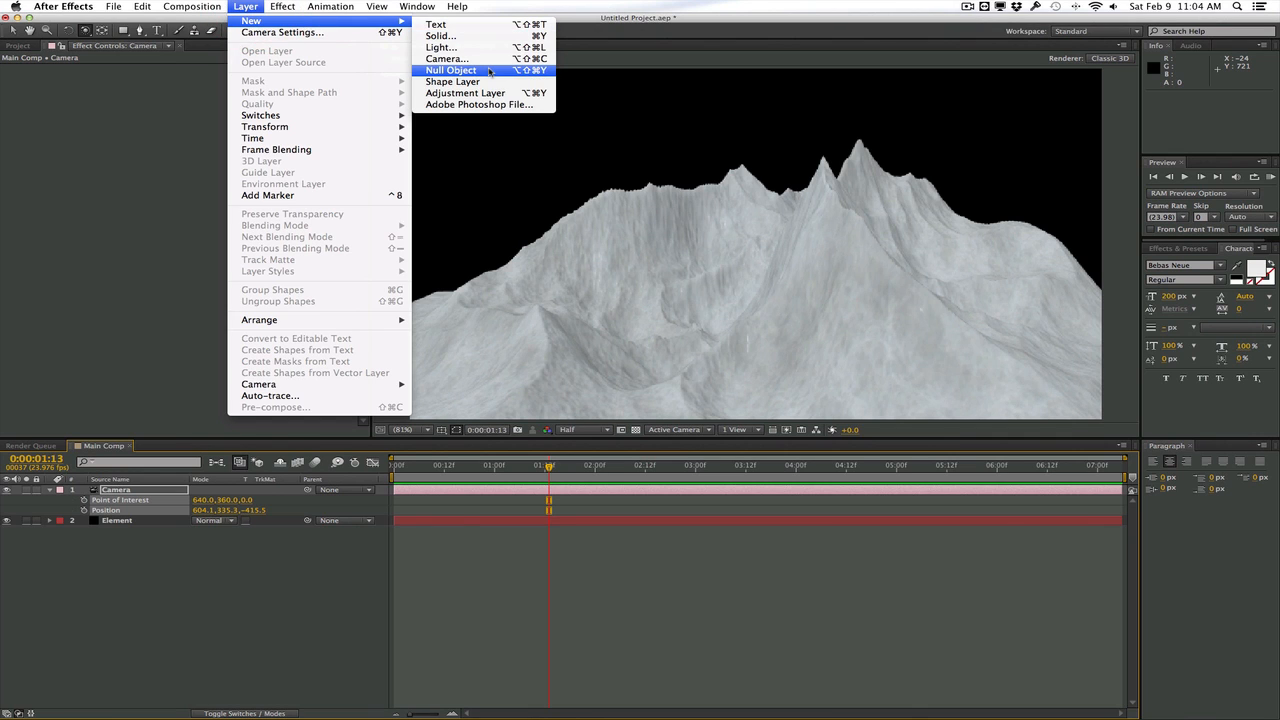
{"action": "left_click", "coordinate": [490, 72]}
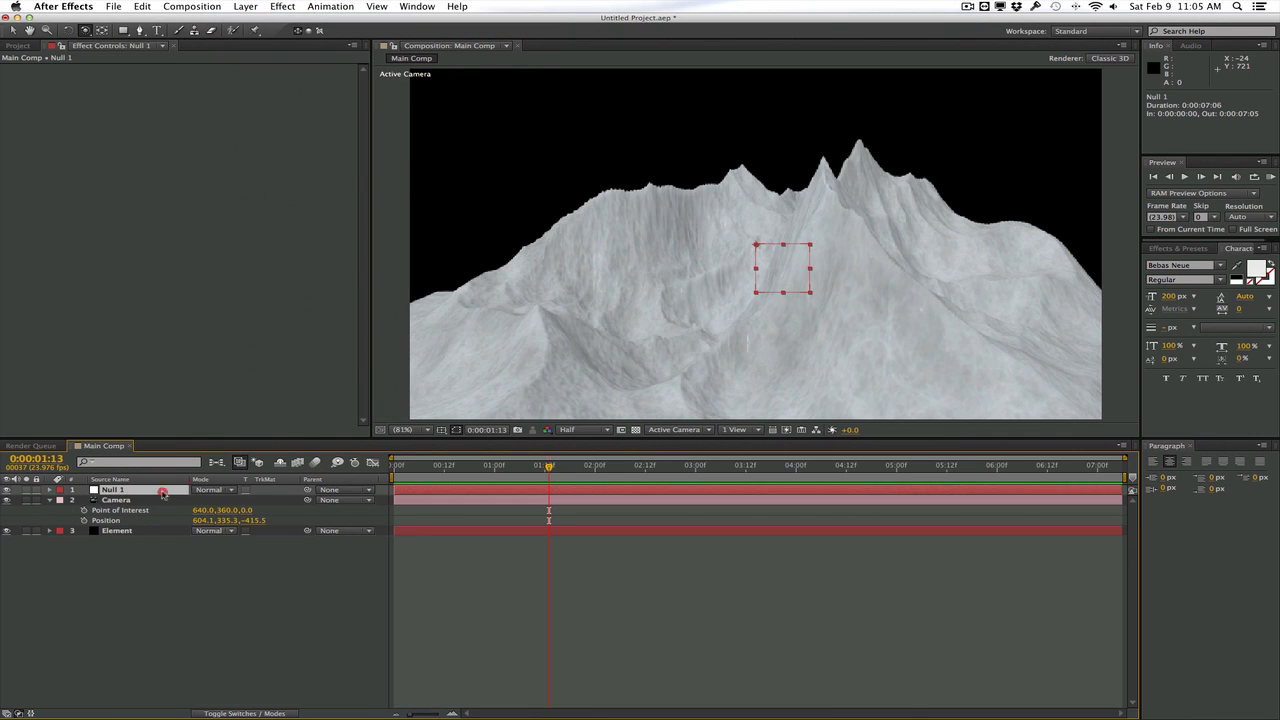
{"action": "left_click", "coordinate": [165, 491]}
{"action": "key", "text": "super+d"}
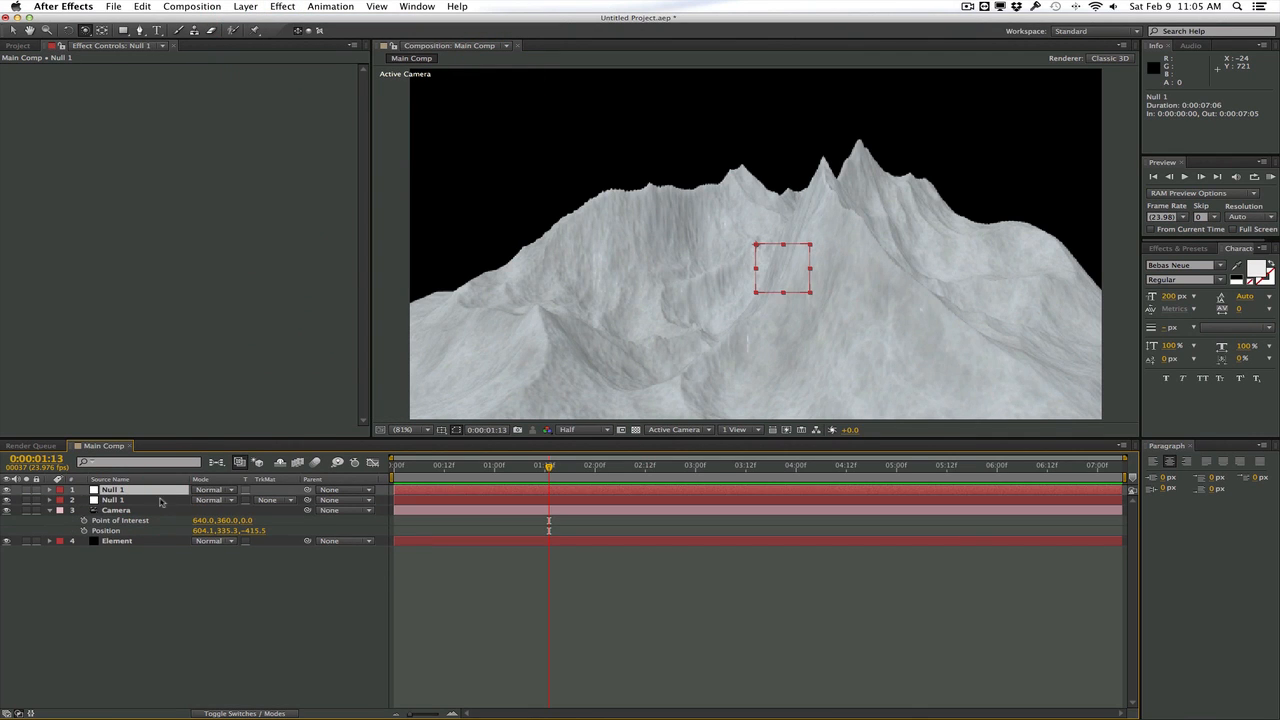
Turn both null objects into 3D layers and scale them to 16%
{"action": "left_click", "coordinate": [160, 502], "text": "shift"}
{"action": "left_click", "coordinate": [244, 713]}
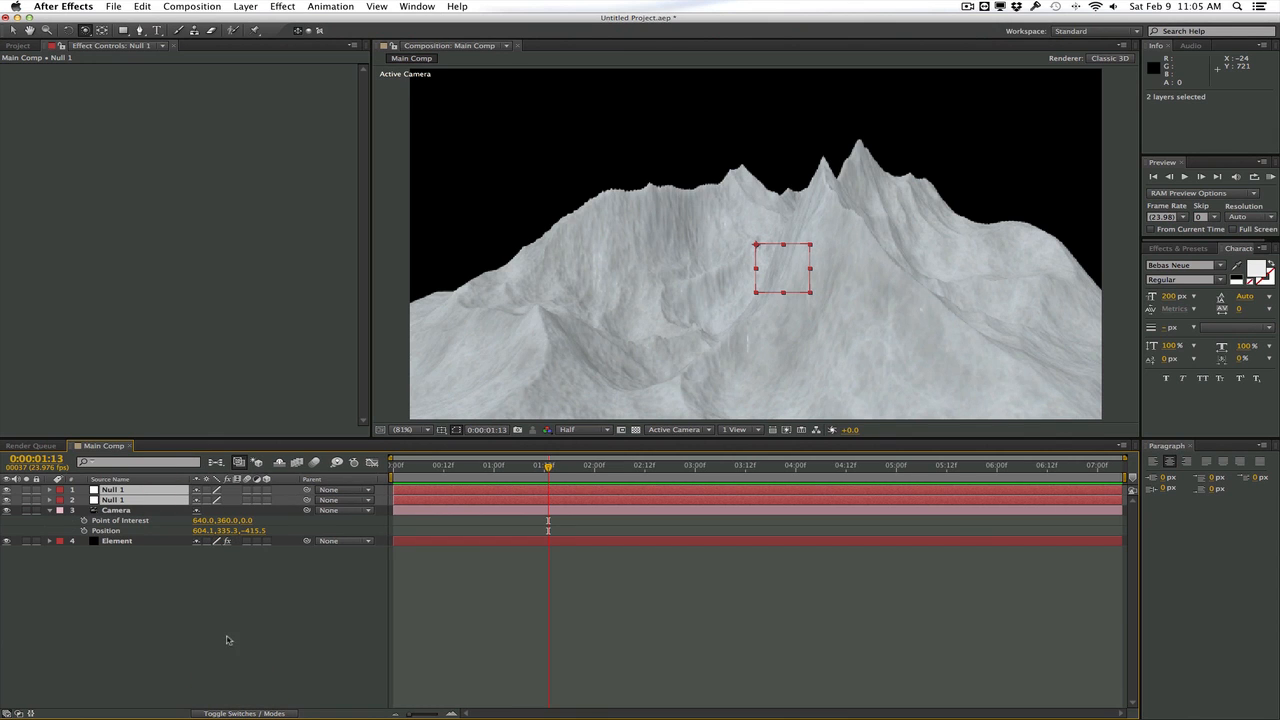
{"action": "left_click", "coordinate": [267, 492]}
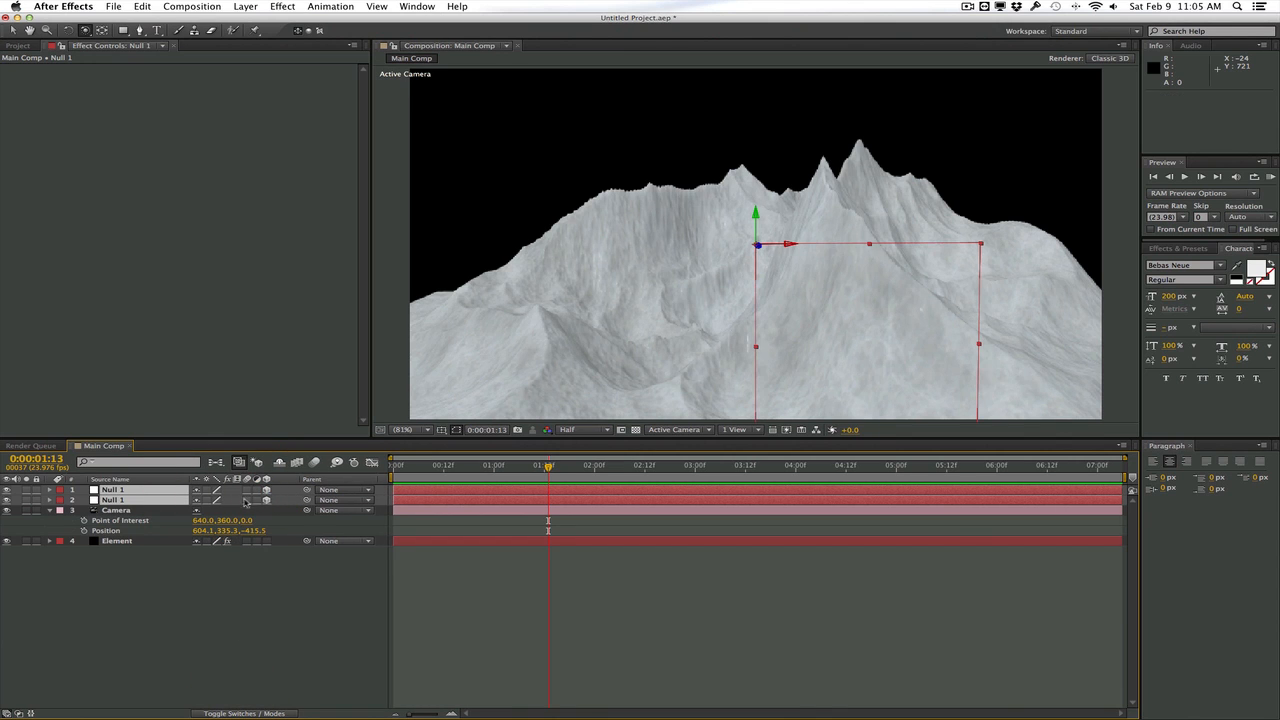
{"action": "key", "text": "s"}
Rename the null directly above the camera as Arm and the other null as Dolly
{"action": "left_click", "coordinate": [142, 510]}
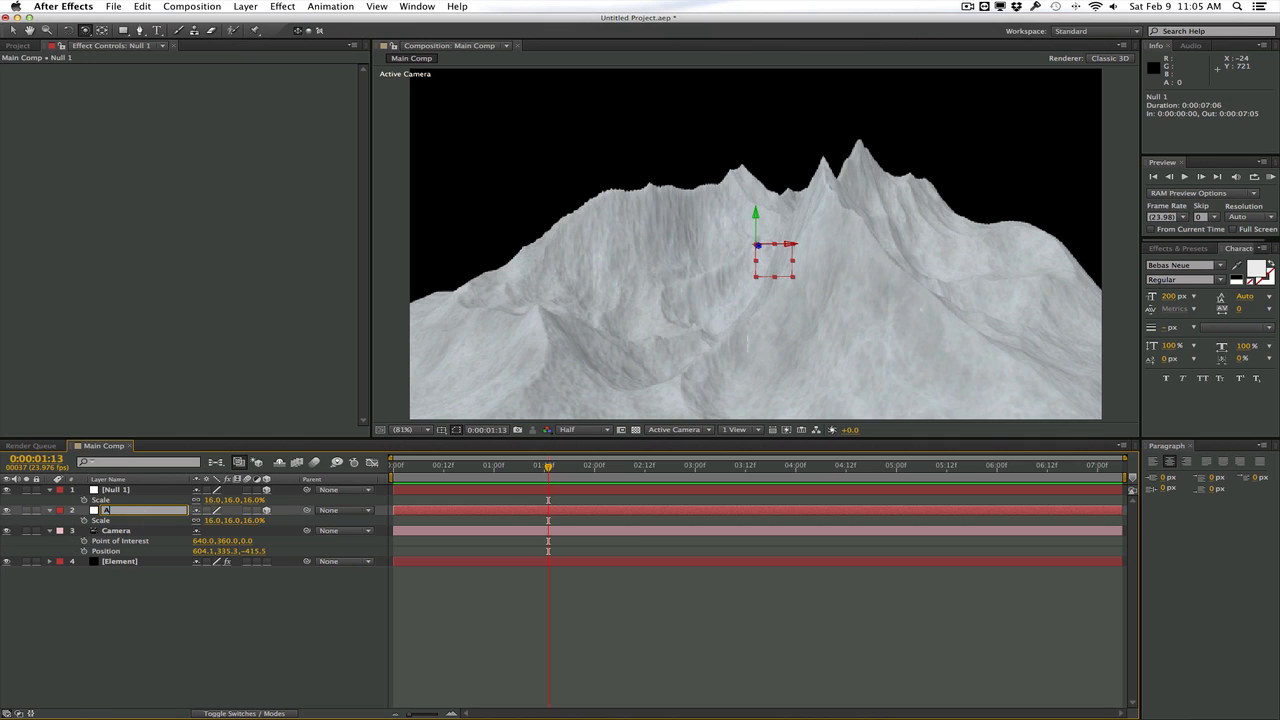
{"action": "type", "text": "rm"}
{"action": "key", "text": "Return"}
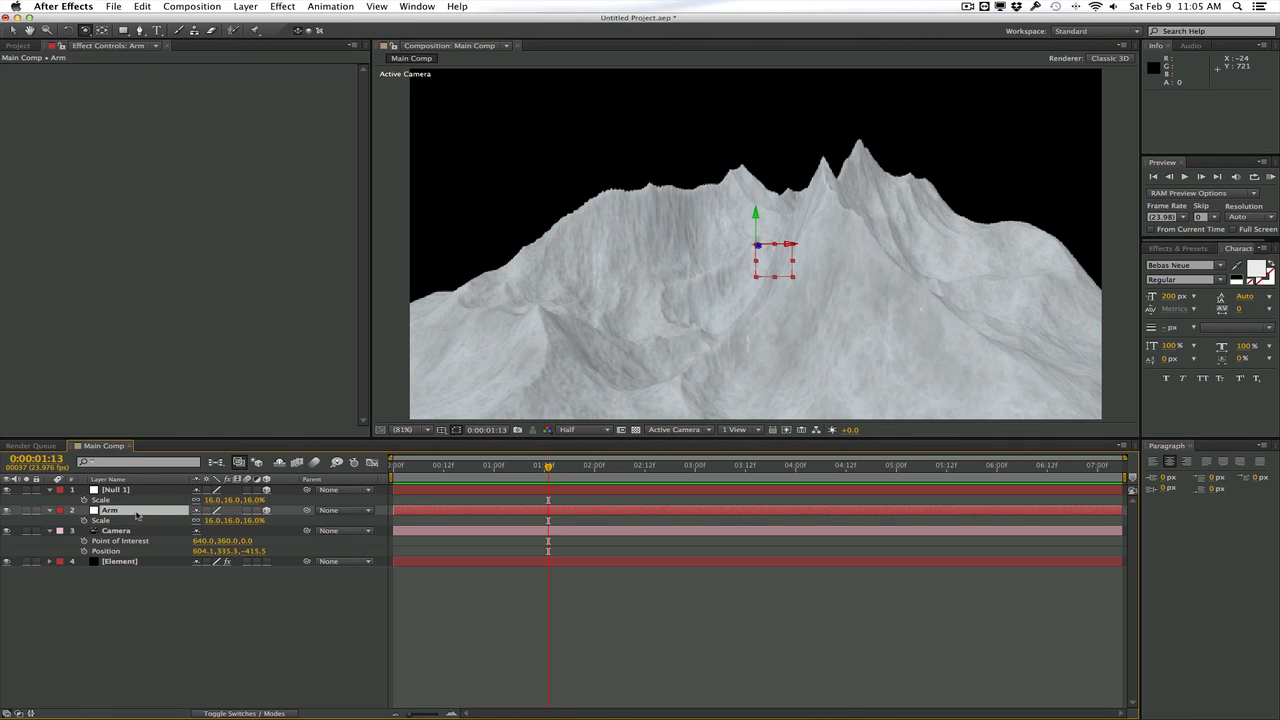
{"action": "left_click", "coordinate": [126, 490]}
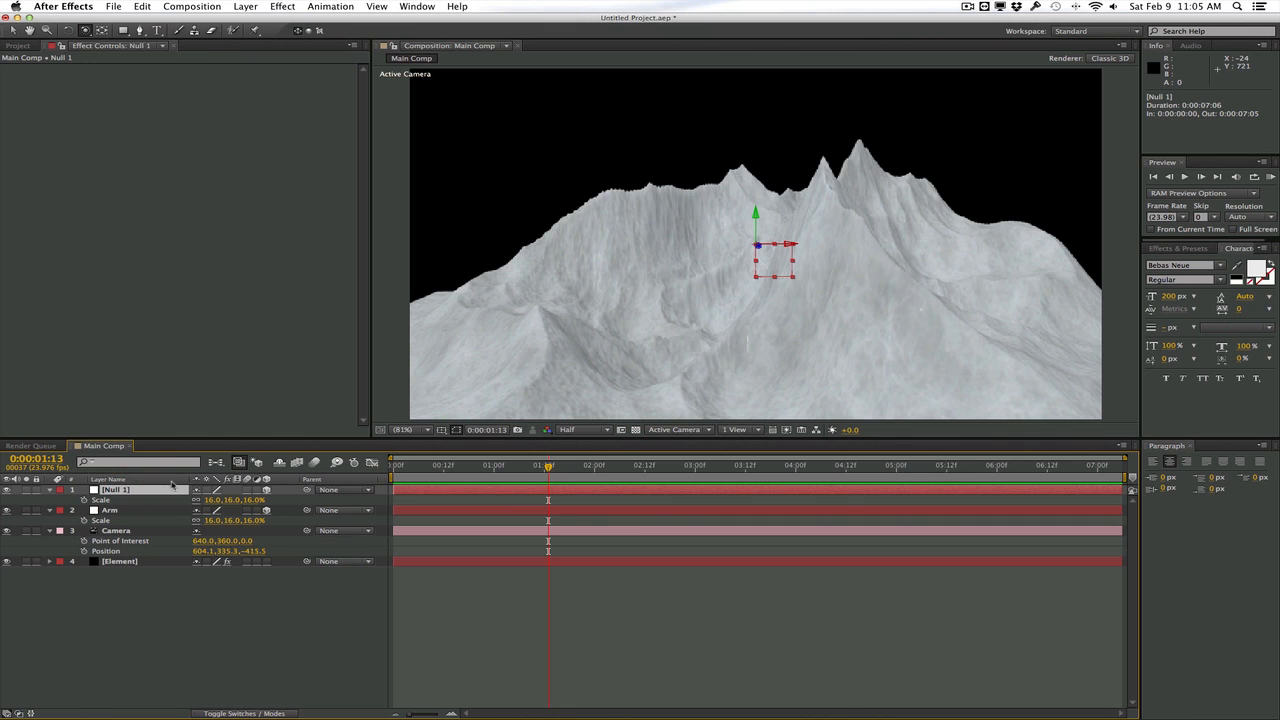
{"action": "key", "text": "Return"}
{"action": "type", "text": "Dolly"}
{"action": "key", "text": "Return"}
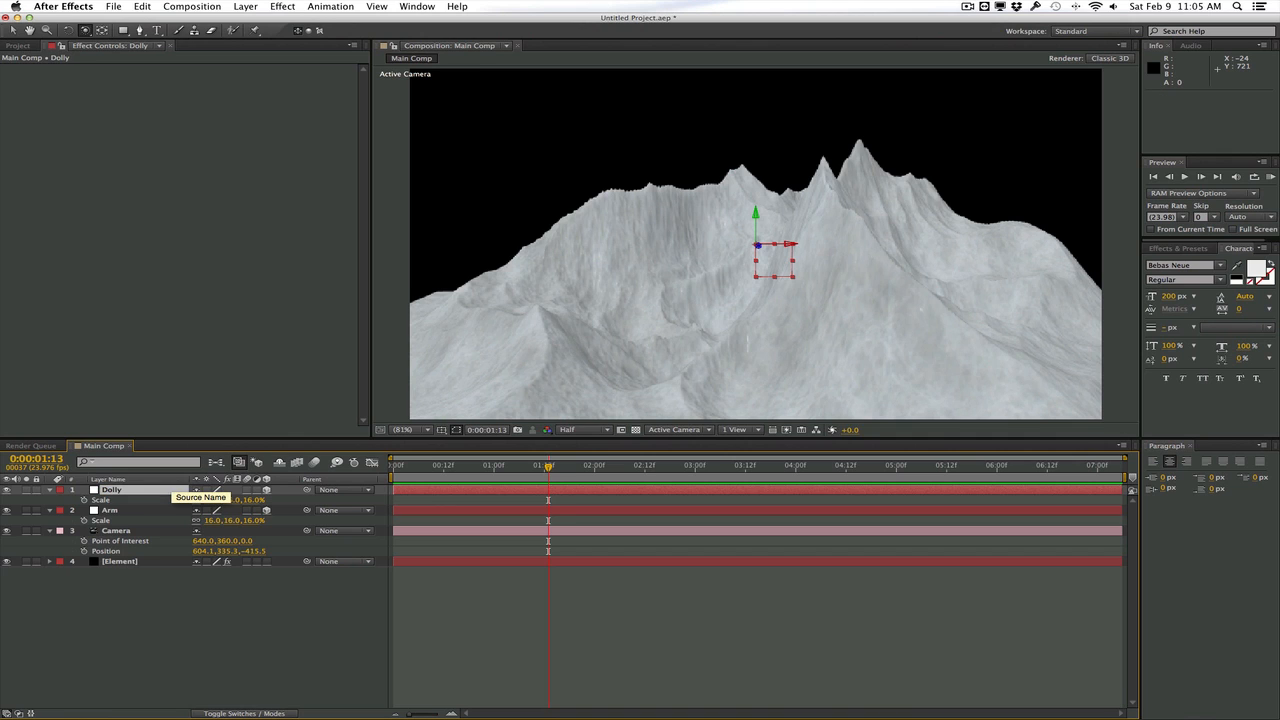
Collapse the camera's properties and orbit the camera around to another side of the mountains
{"action": "left_click", "coordinate": [110, 511]}
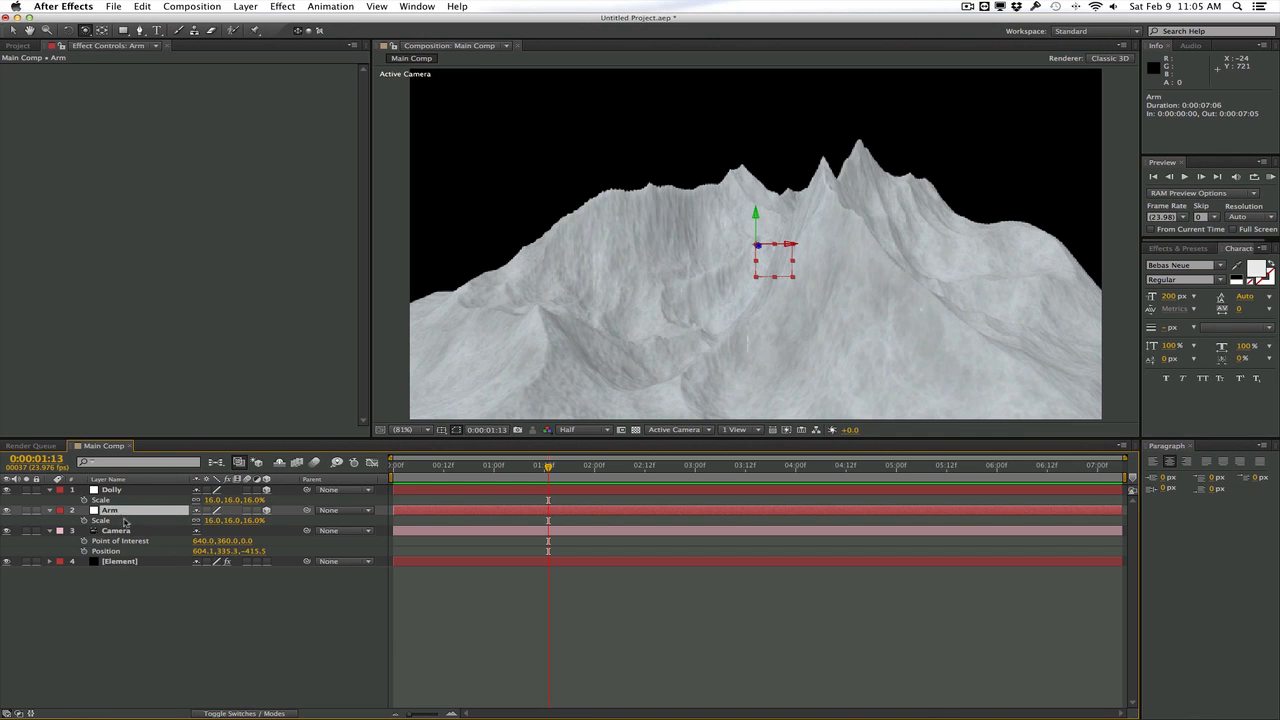
{"action": "left_click", "coordinate": [50, 531]}
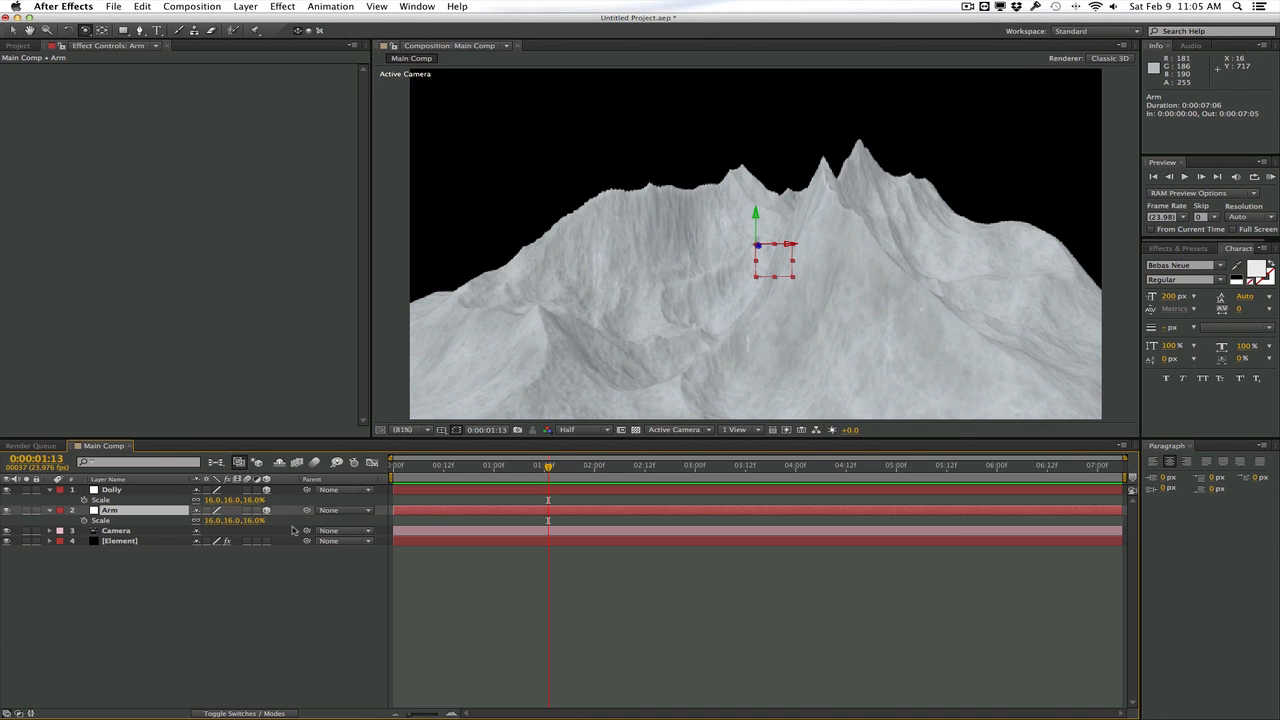
{"action": "left_click", "coordinate": [116, 531]}
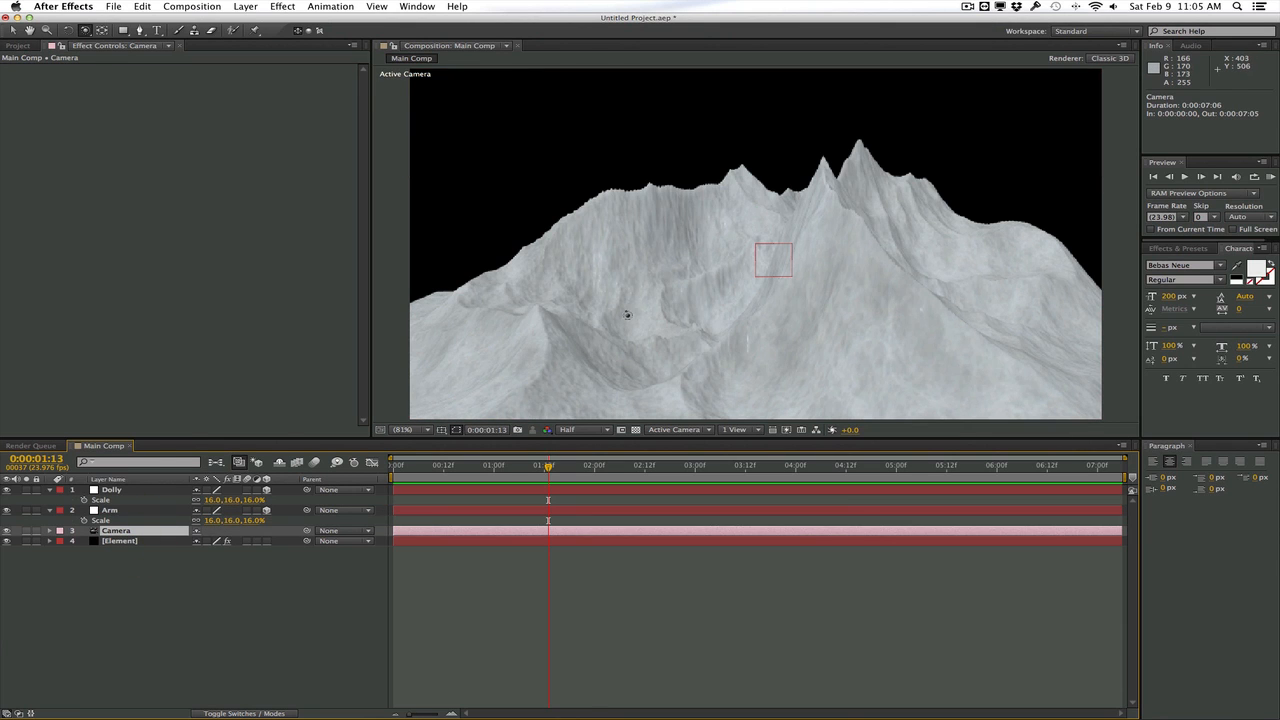
{"action": "left_click_drag", "start_coordinate": [599, 300], "coordinate": [872, 299]}
{"action": "mouse_move", "coordinate": [777, 329]}
{"action": "left_mouse_down"}
{"action": "mouse_move", "coordinate": [791, 314]}
{"action": "mouse_move", "coordinate": [717, 329]}
{"action": "mouse_move", "coordinate": [769, 329]}
{"action": "left_mouse_up"}
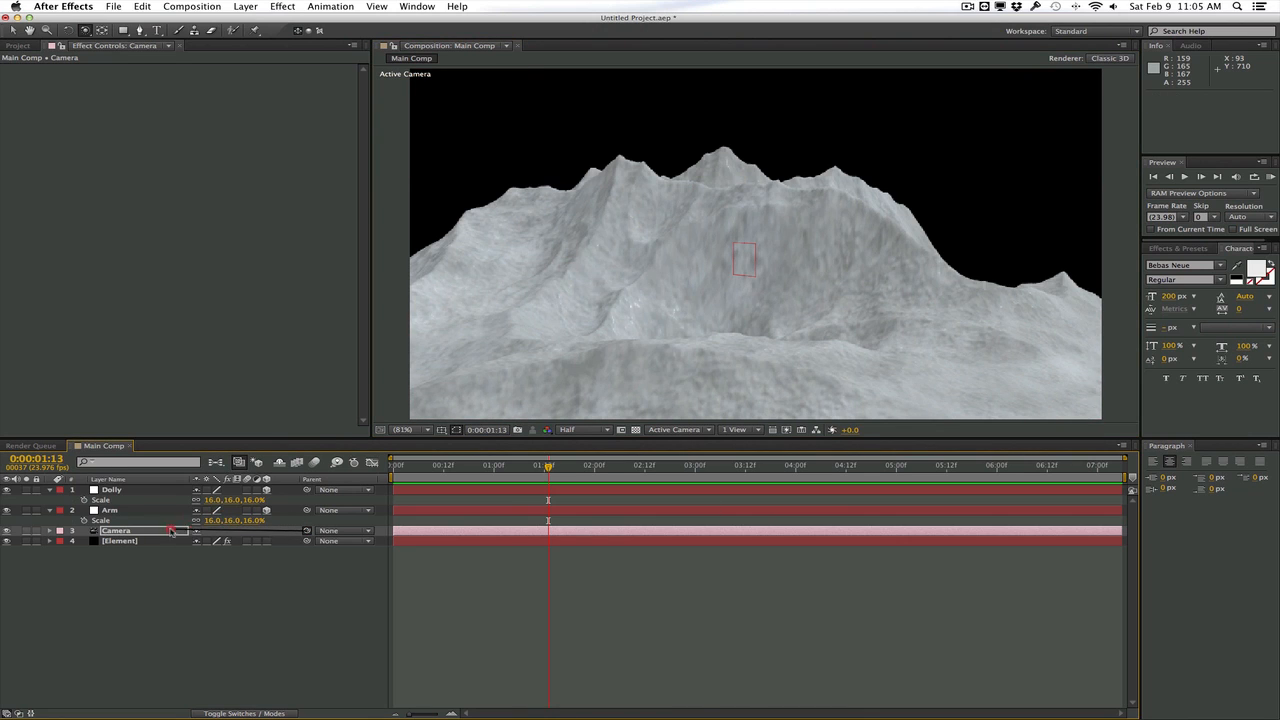
Parent the Camera to the Arm null and the Arm null to the Dolly null
{"action": "left_click_drag", "start_coordinate": [152, 533], "coordinate": [153, 511]}
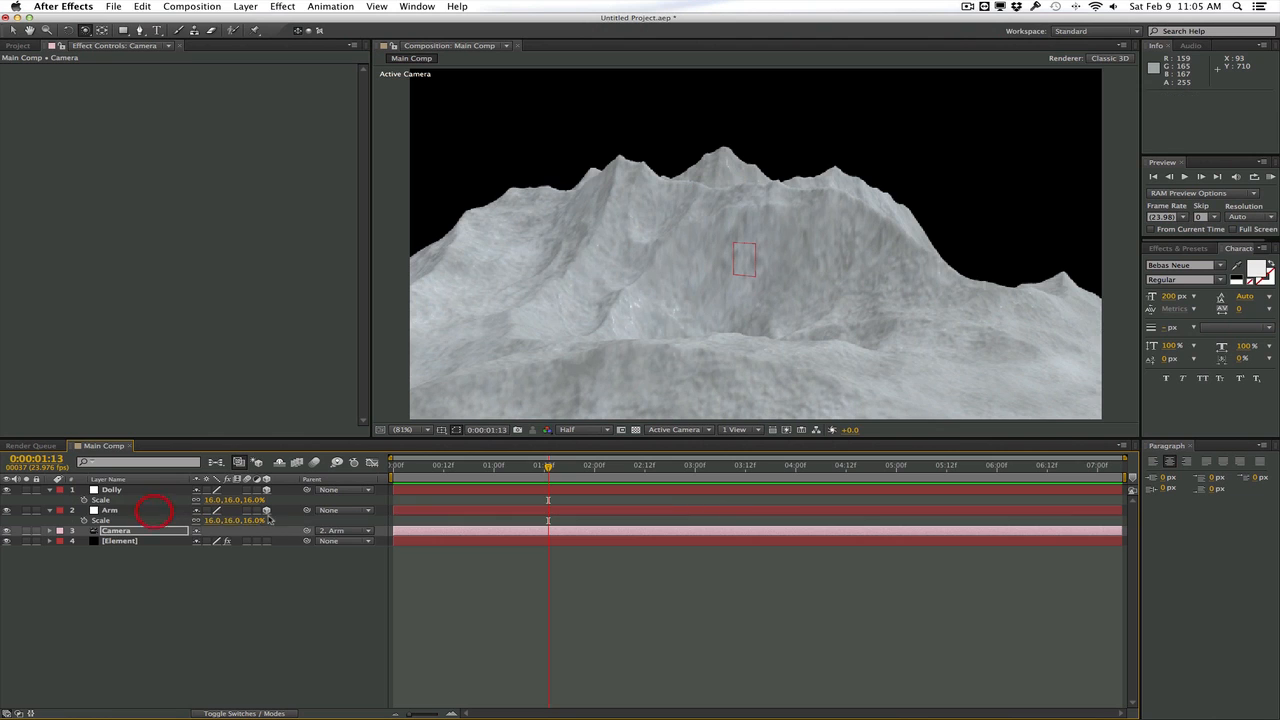
{"action": "left_click", "coordinate": [110, 511]}
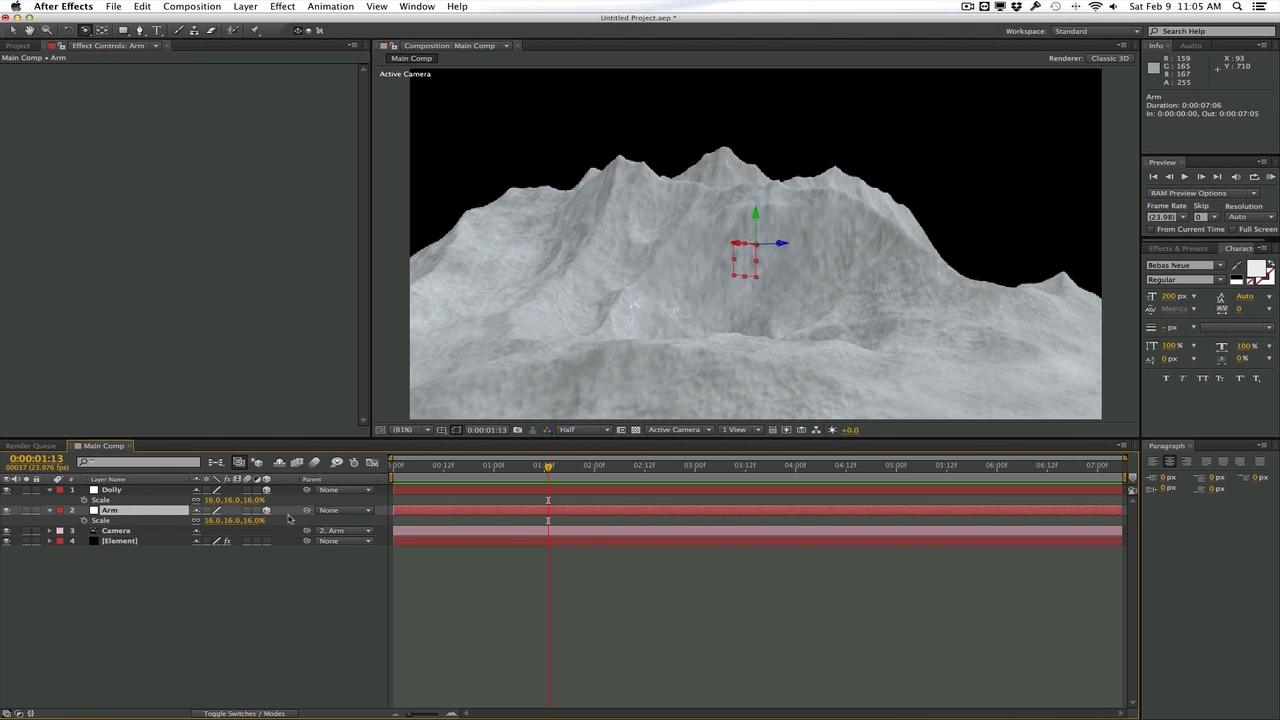
{"action": "left_click_drag", "start_coordinate": [307, 512], "coordinate": [112, 490]}
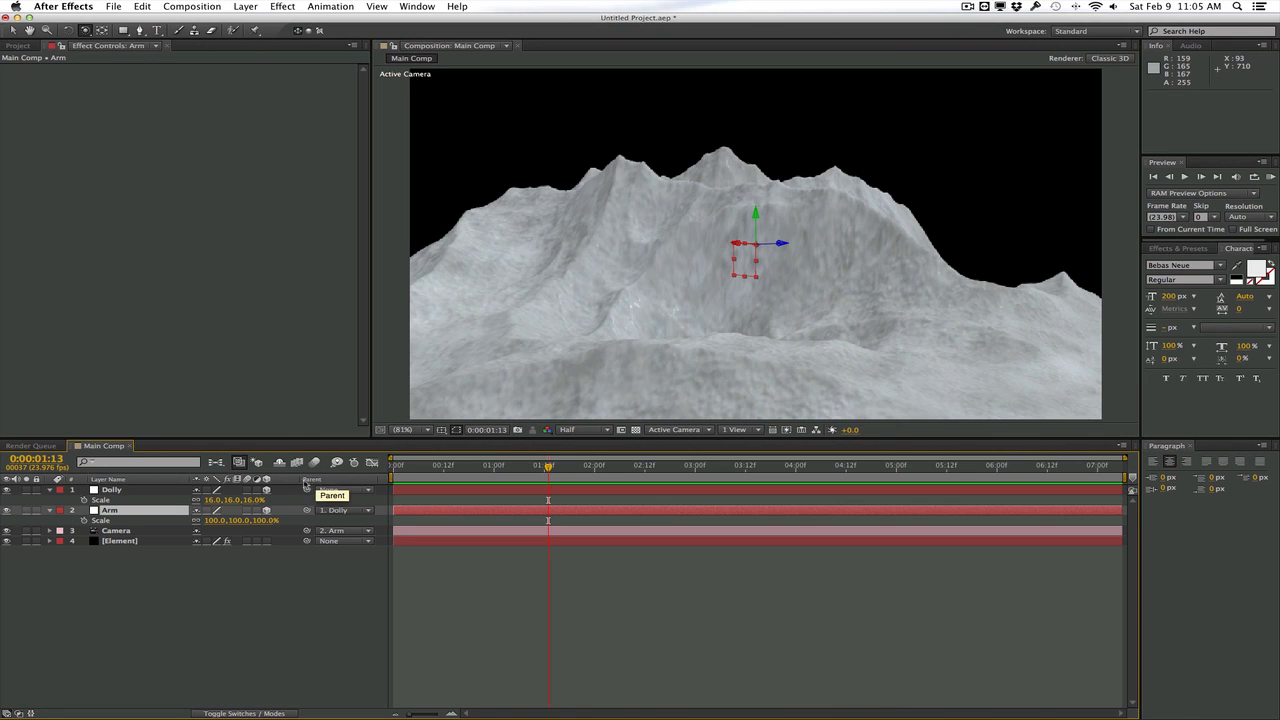
{"action": "right_click", "coordinate": [306, 484]}
{"action": "mouse_move", "coordinate": [330, 520]}
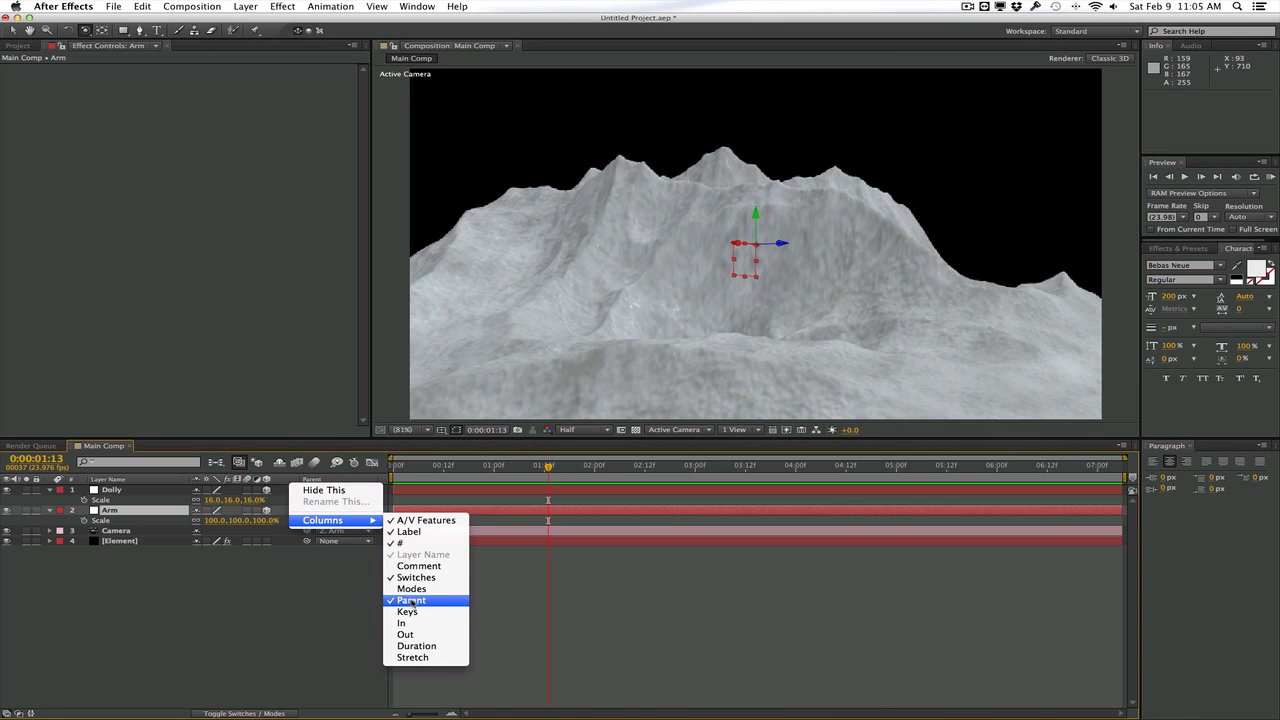
{"action": "left_click", "coordinate": [299, 593]}
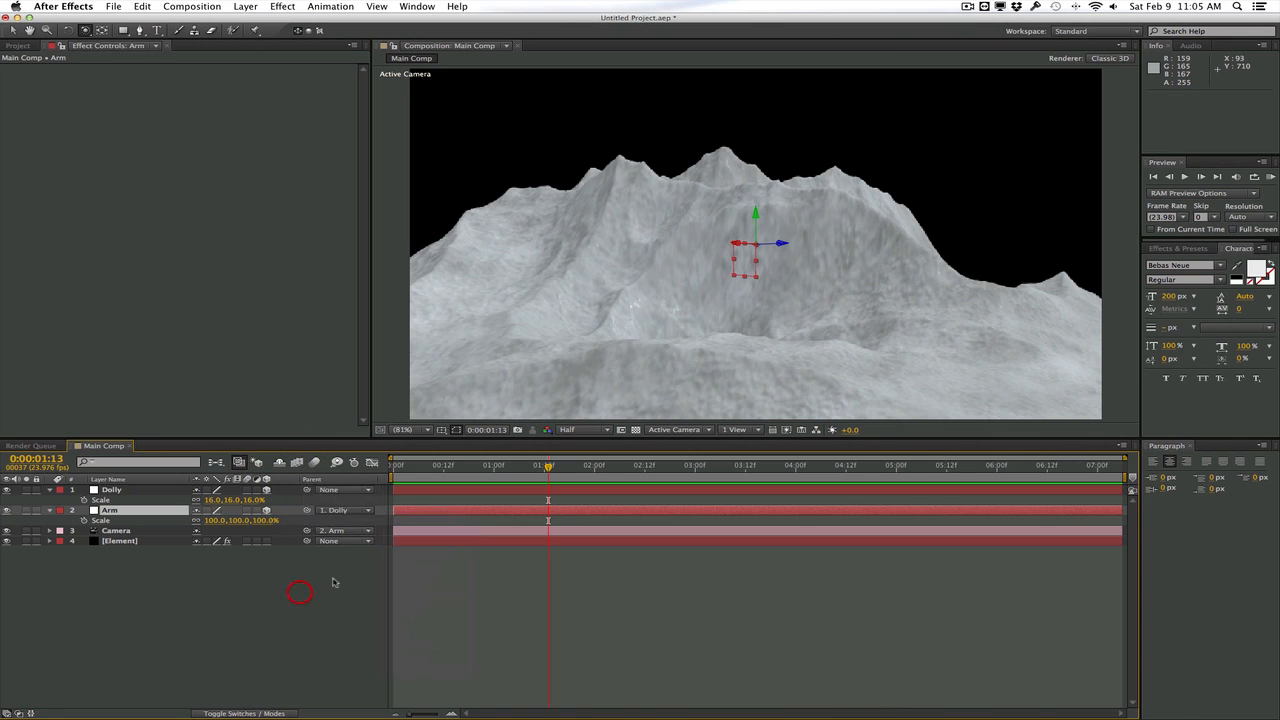
Reveal the Arm null's rotation properties and rename the null as Swing
{"action": "left_click", "coordinate": [516, 471]}
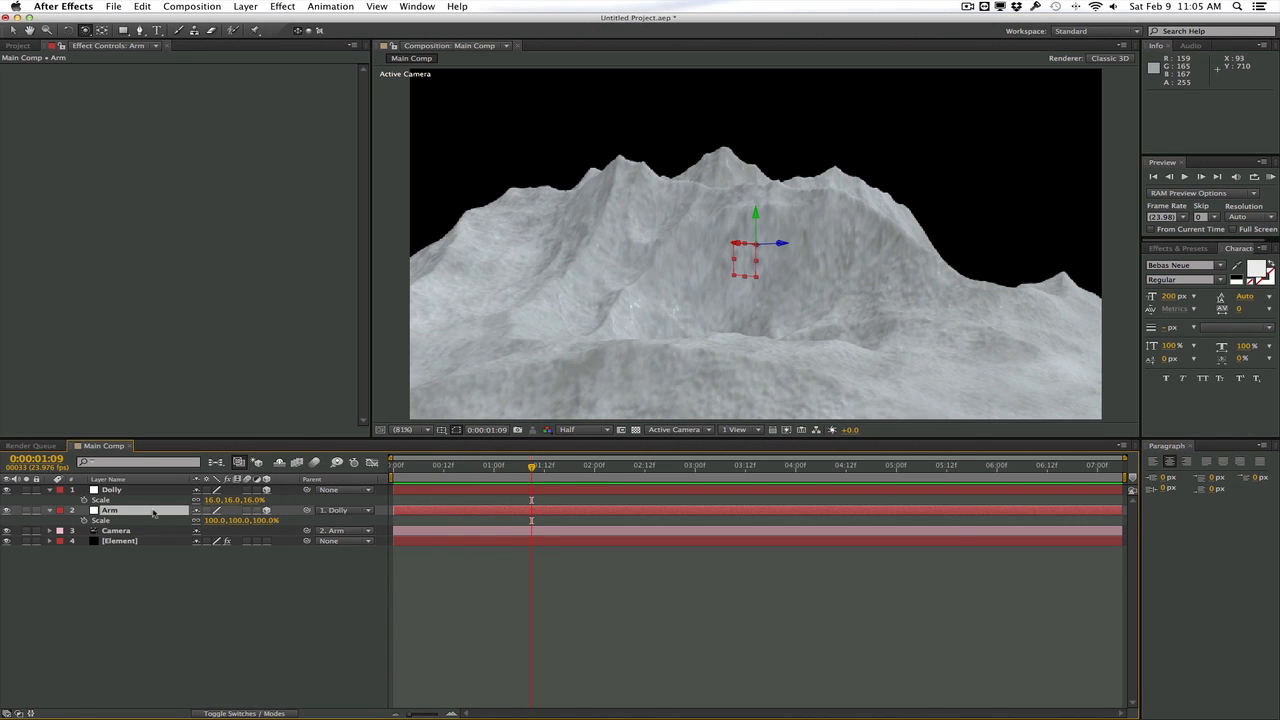
{"action": "key", "text": "r"}
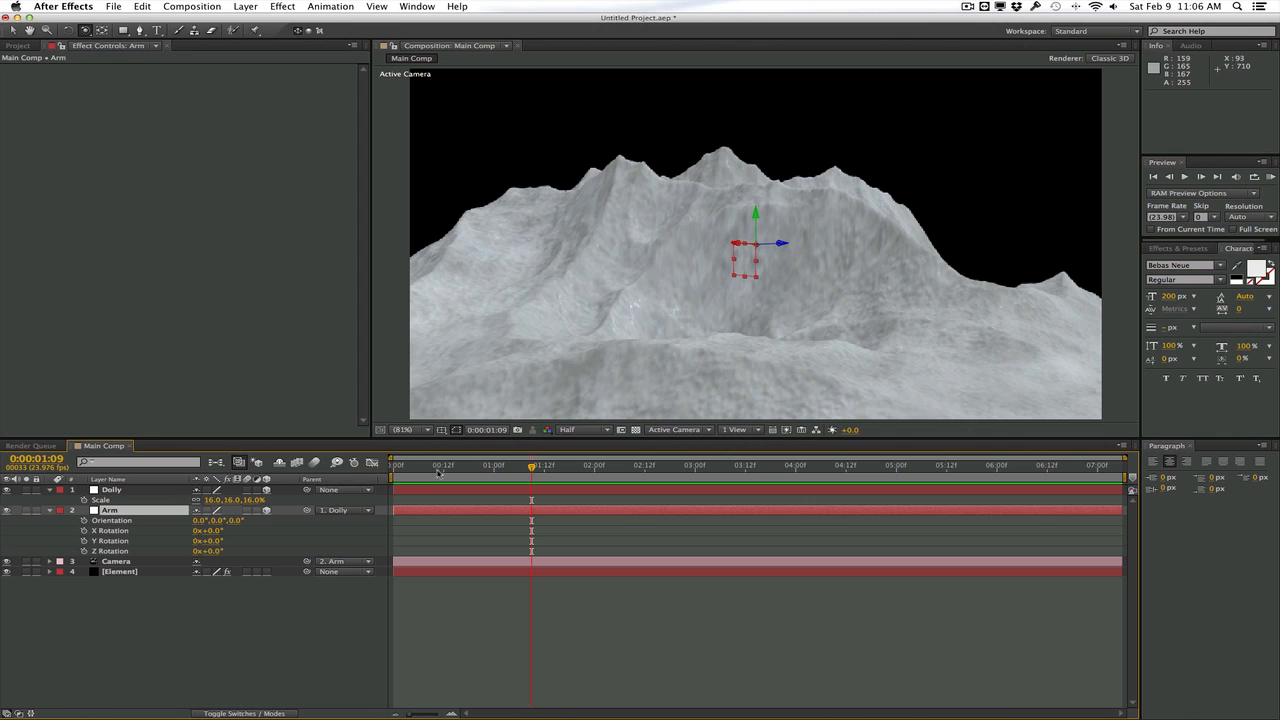
{"action": "key", "text": "Return"}
{"action": "type", "text": "Swing"}
{"action": "key", "text": "Return"}
Animate the Swing null's Y Rotation with keyframes of 60° at 0:00:00:00 and -70° at 0:00:01:12
{"action": "left_click_drag", "start_coordinate": [387, 478], "coordinate": [389, 479]}
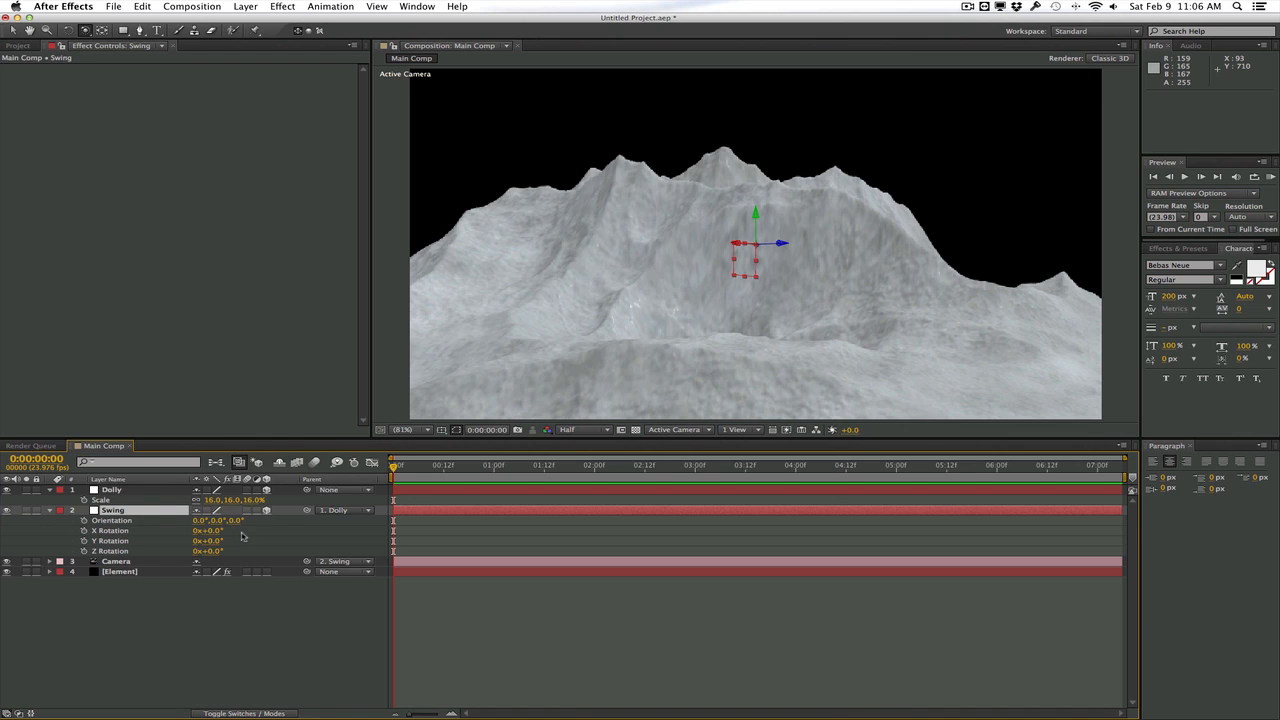
{"action": "left_click", "coordinate": [85, 540]}
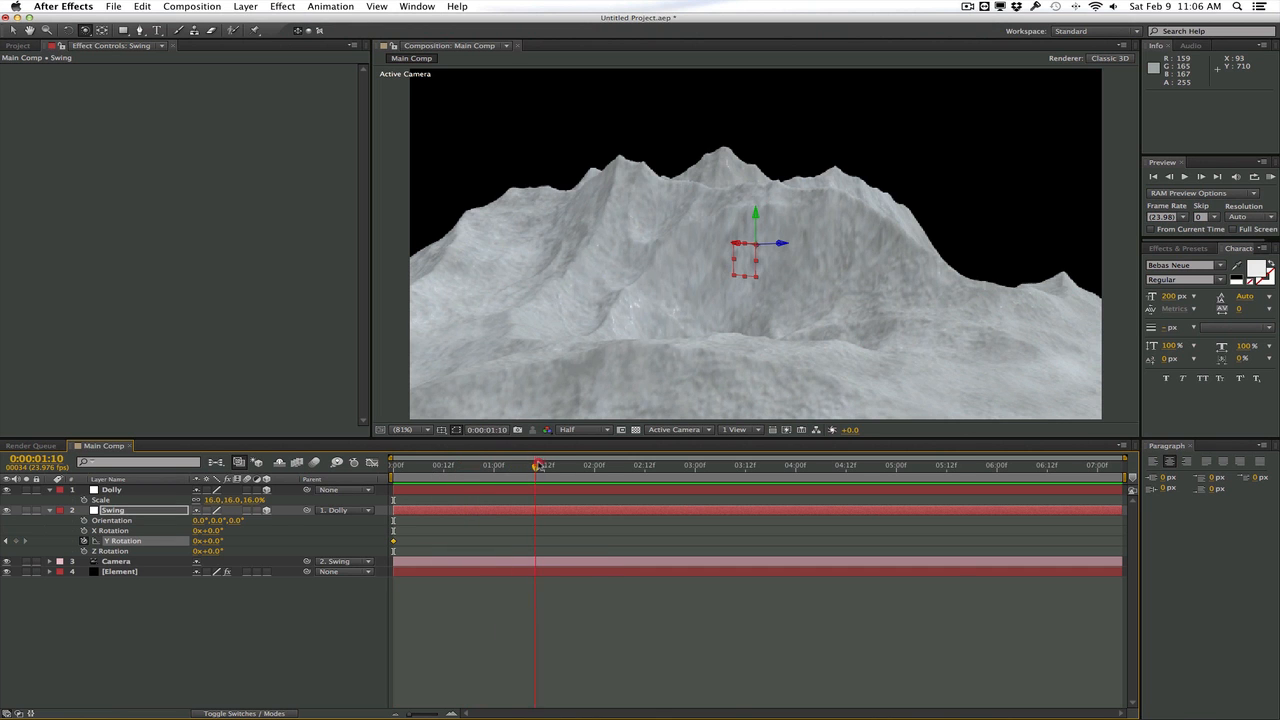
{"action": "left_click_drag", "start_coordinate": [545, 465], "coordinate": [545, 465]}
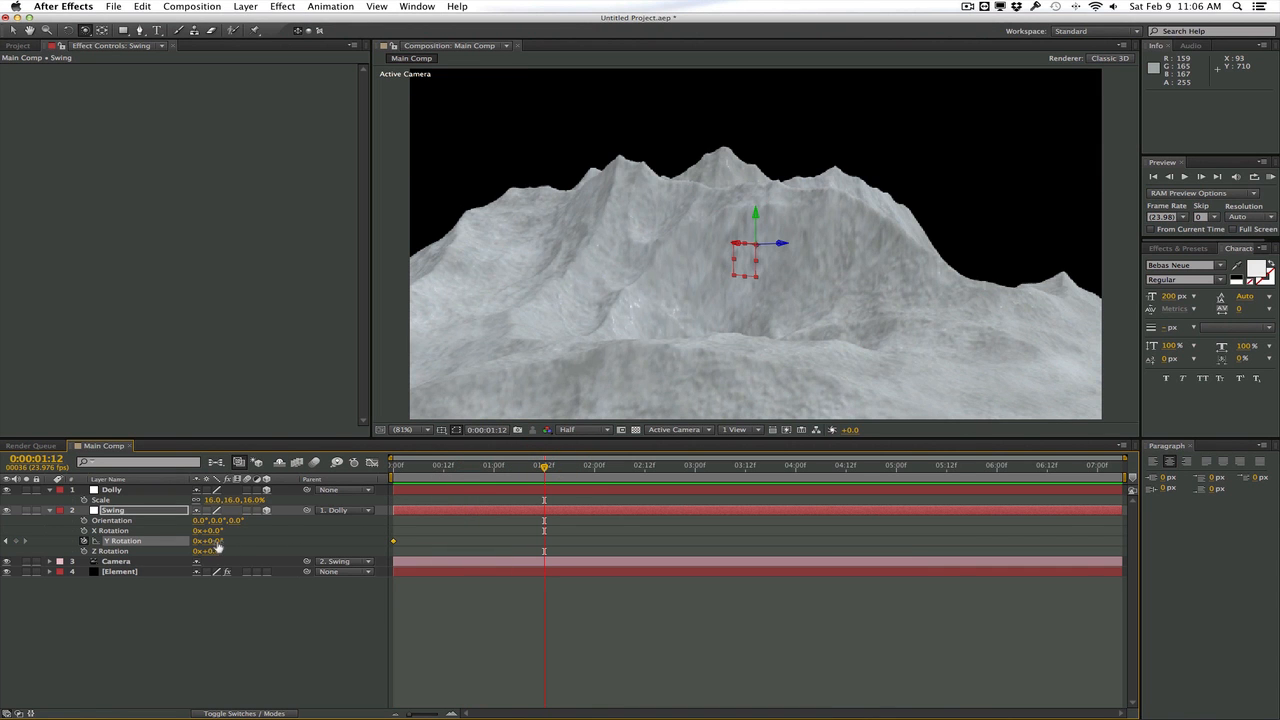
{"action": "left_click_drag", "start_coordinate": [215, 543], "coordinate": [210, 541]}
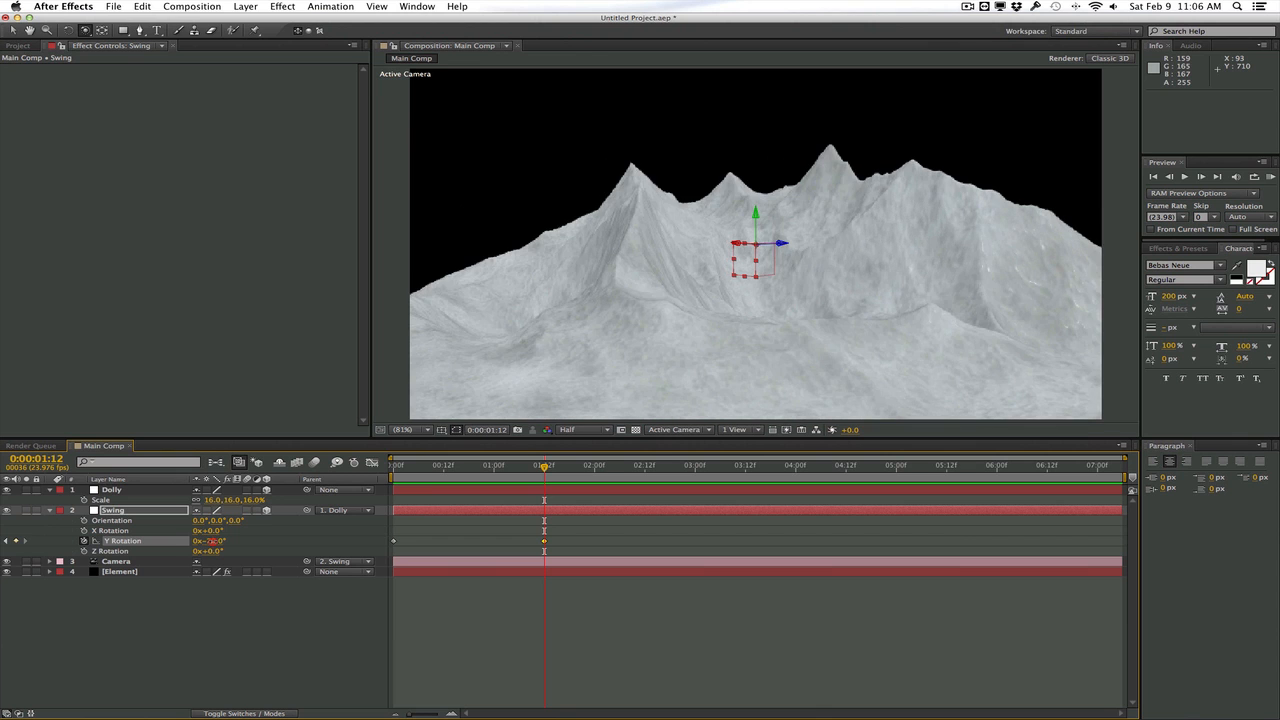
{"action": "mouse_move", "coordinate": [493, 465]}
{"action": "left_mouse_down"}
{"action": "mouse_move", "coordinate": [443, 465]}
{"action": "mouse_move", "coordinate": [543, 462]}
{"action": "mouse_move", "coordinate": [494, 472]}
{"action": "left_mouse_up"}
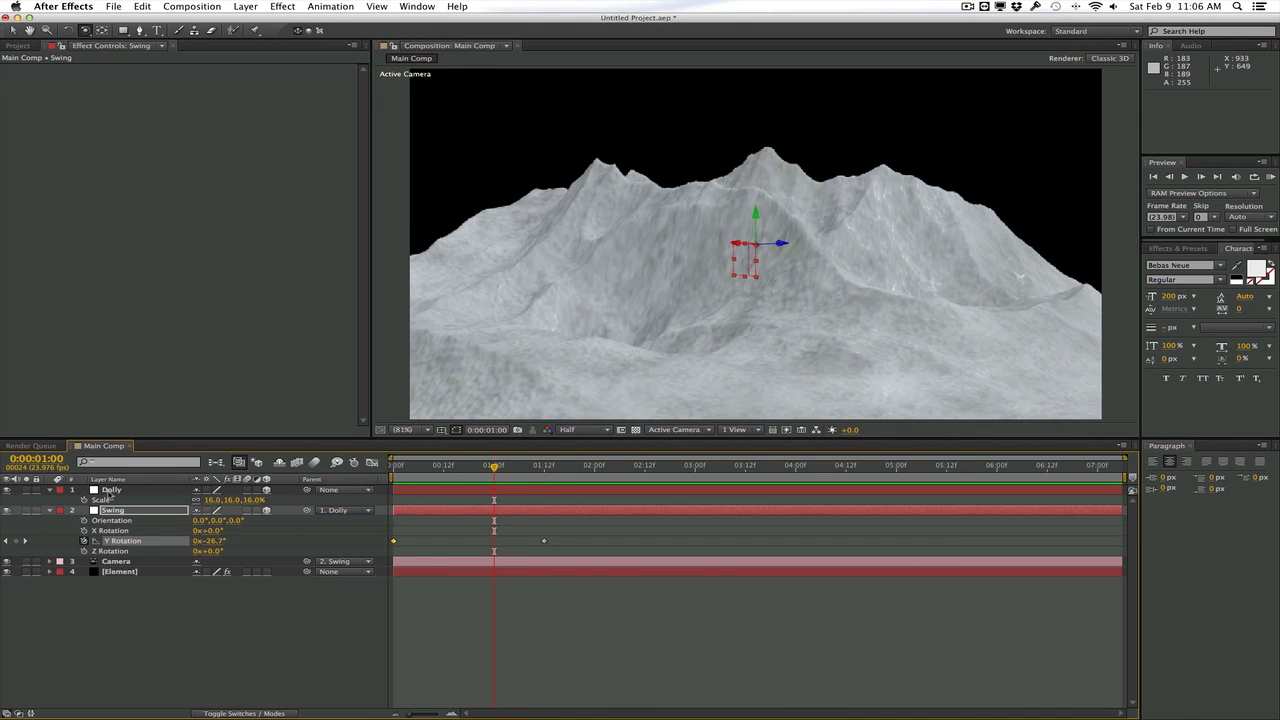
Animate the Dolly null's Y Rotation with keyframes of 0° at 0:00:01:00 and a moderate negative angle at 0:00:05:00
{"action": "left_click", "coordinate": [109, 490]}
{"action": "key", "text": "r"}
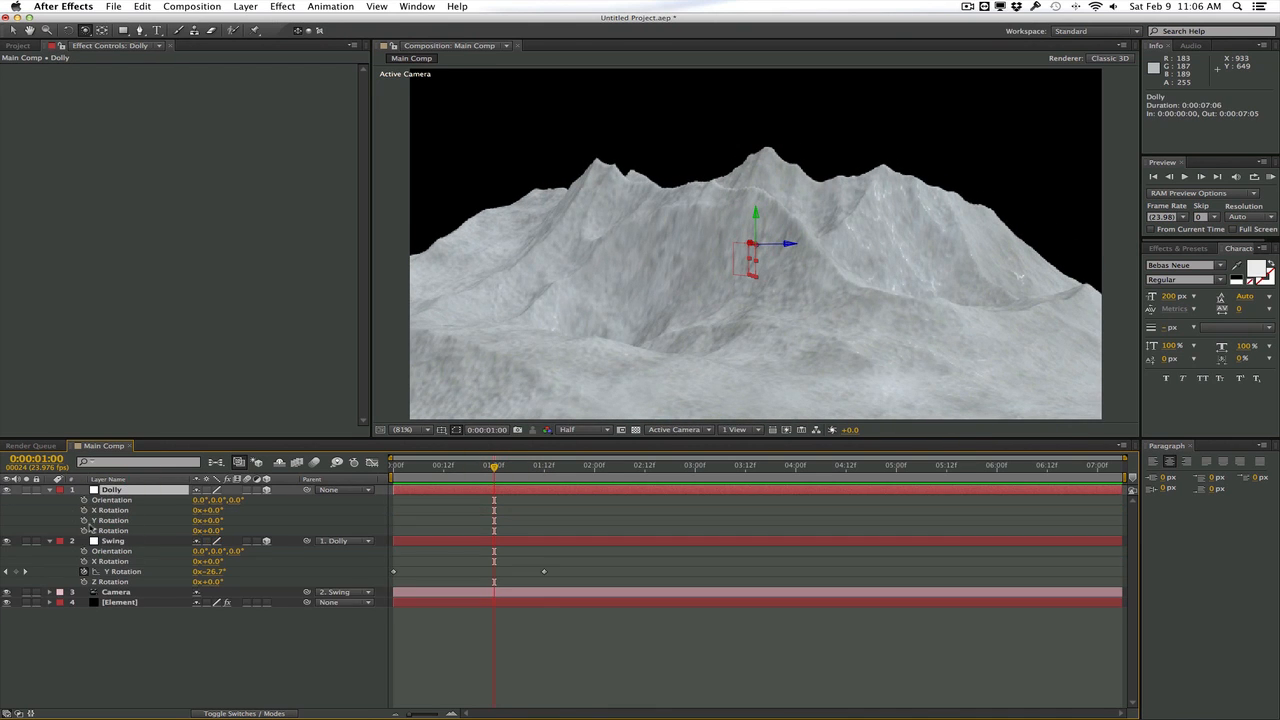
{"action": "left_click", "coordinate": [84, 520]}
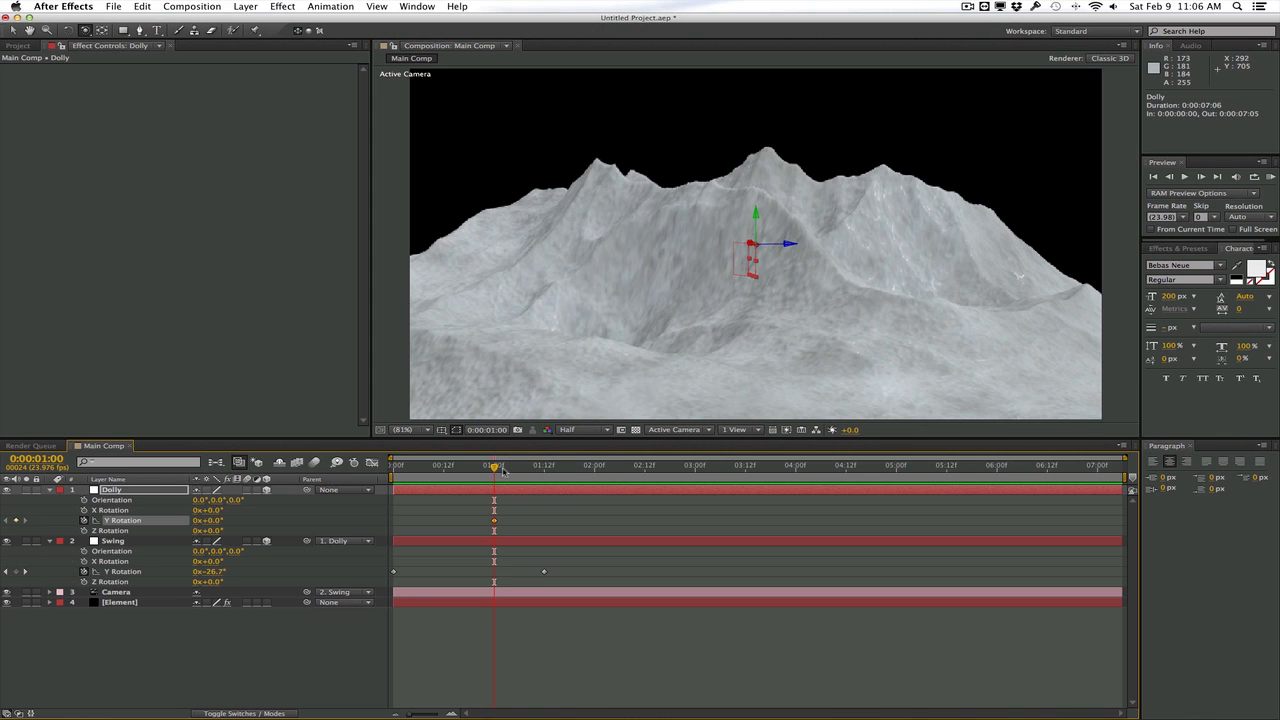
{"action": "left_click_drag", "start_coordinate": [503, 470], "coordinate": [688, 460]}
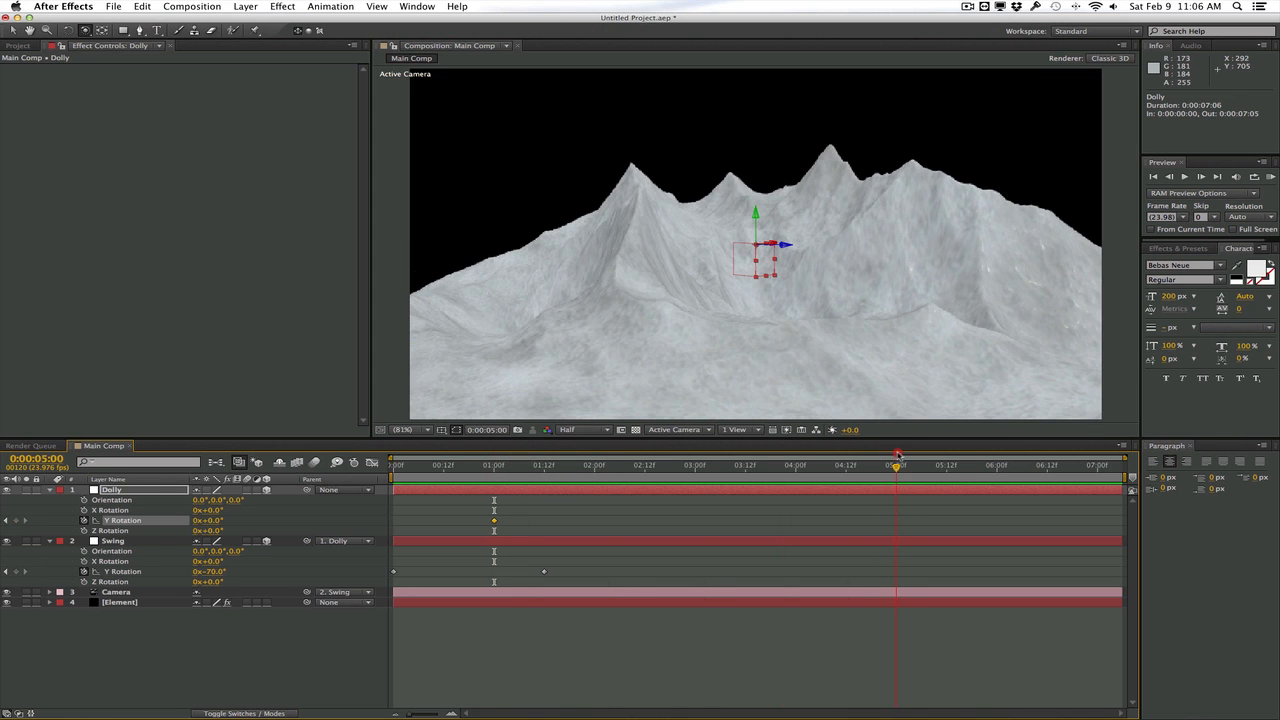
{"action": "left_click_drag", "start_coordinate": [898, 455], "coordinate": [896, 456]}
{"action": "left_click_drag", "start_coordinate": [210, 521], "coordinate": [191, 522]}
Scrub through the timeline and run a RAM preview to review the combined Swing and Dolly camera move
{"action": "left_click_drag", "start_coordinate": [405, 468], "coordinate": [744, 452]}
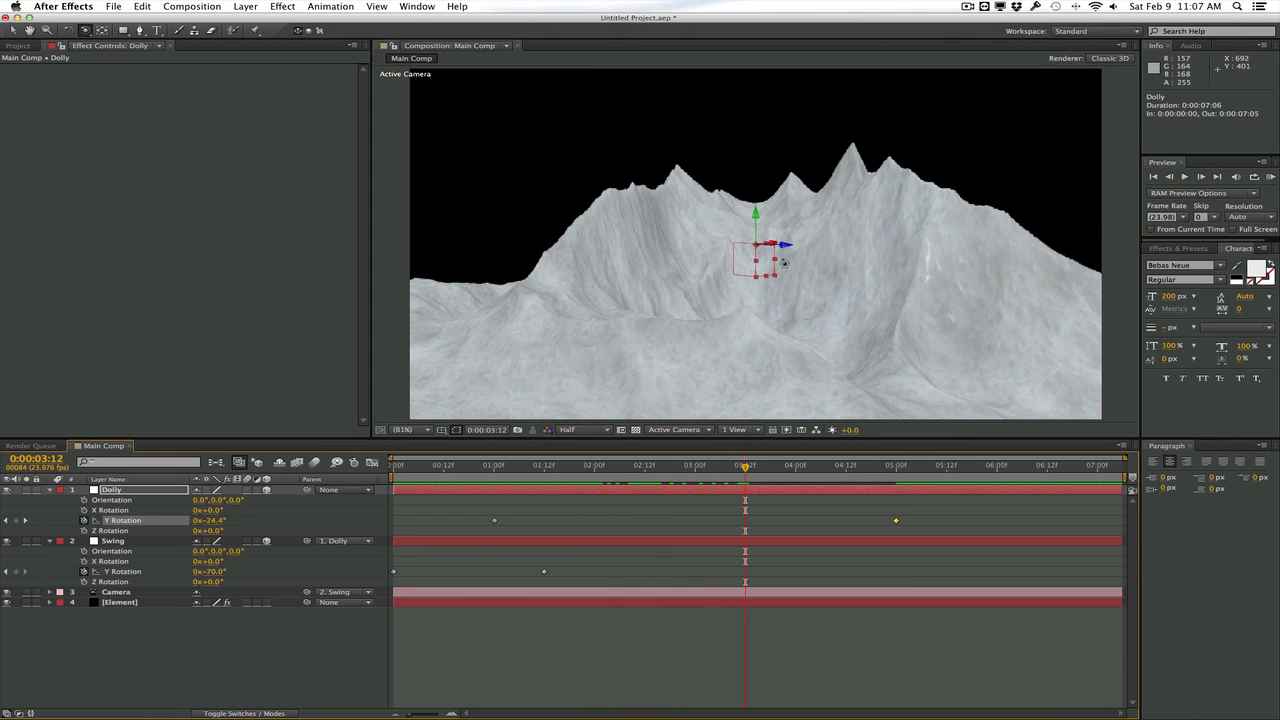
{"action": "left_click_drag", "start_coordinate": [747, 469], "coordinate": [607, 462]}
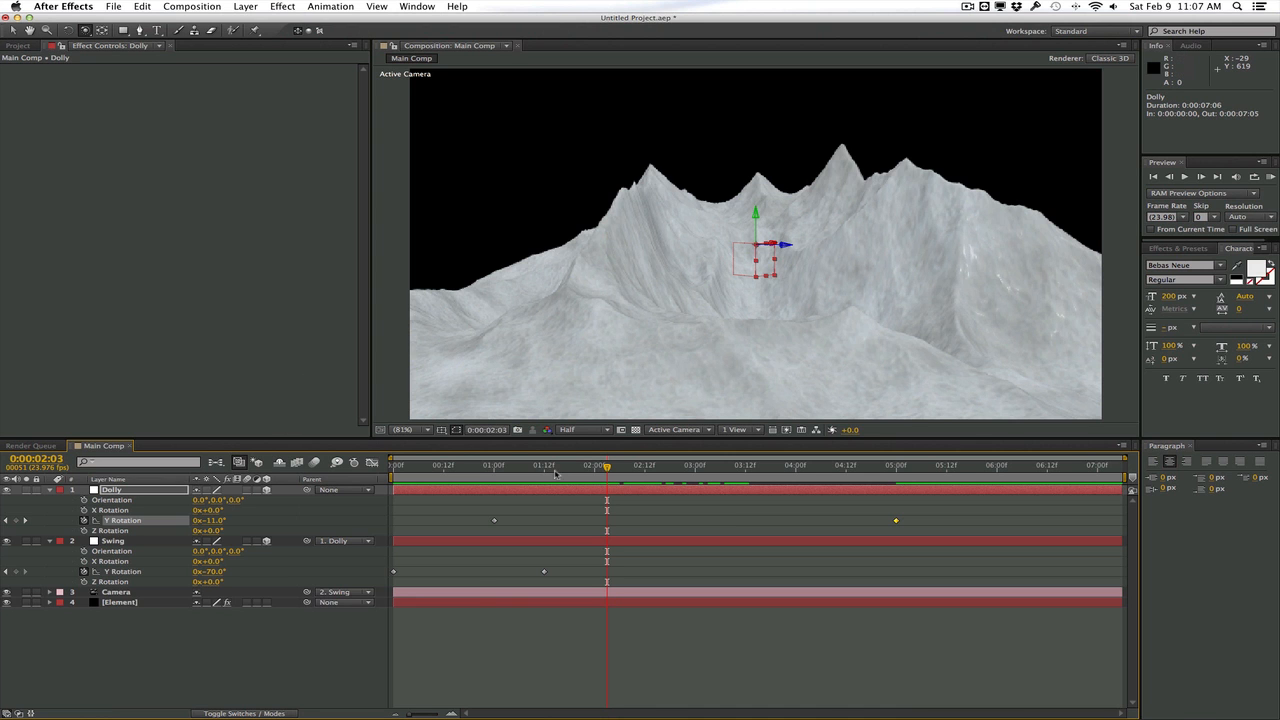
{"action": "left_click_drag", "start_coordinate": [556, 469], "coordinate": [418, 470]}
{"action": "left_click", "coordinate": [1270, 176]}
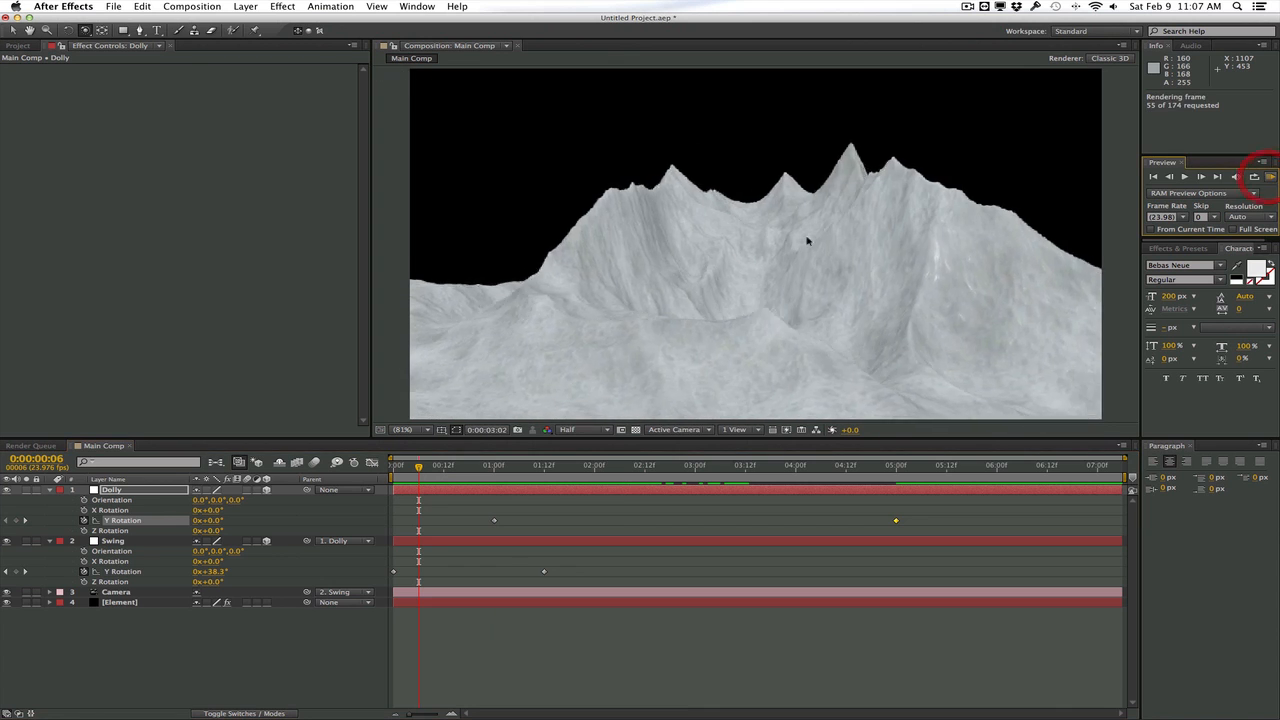
{"action": "left_click", "coordinate": [808, 236]}
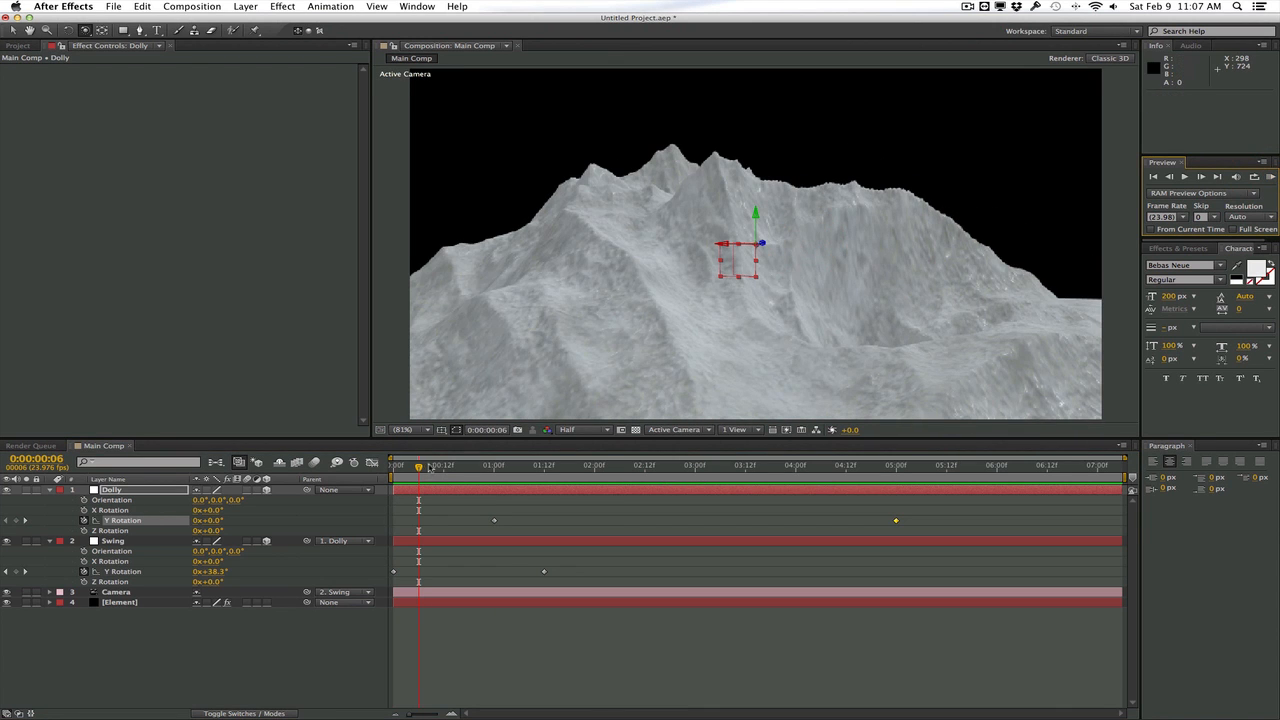
{"action": "left_click_drag", "start_coordinate": [430, 468], "coordinate": [456, 468]}
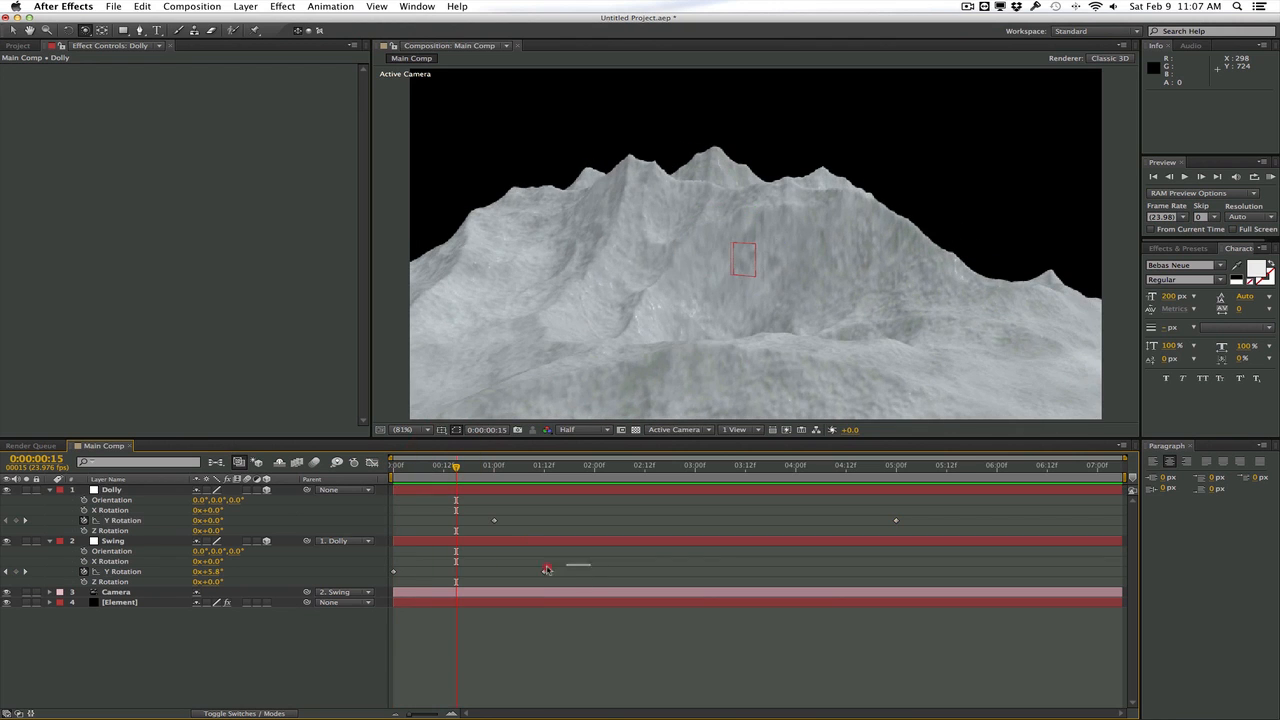
Apply Easy Ease to both Y Rotation keyframes of the Swing null and display their curve in the Graph Editor
{"action": "left_click_drag", "start_coordinate": [547, 569], "coordinate": [387, 575]}
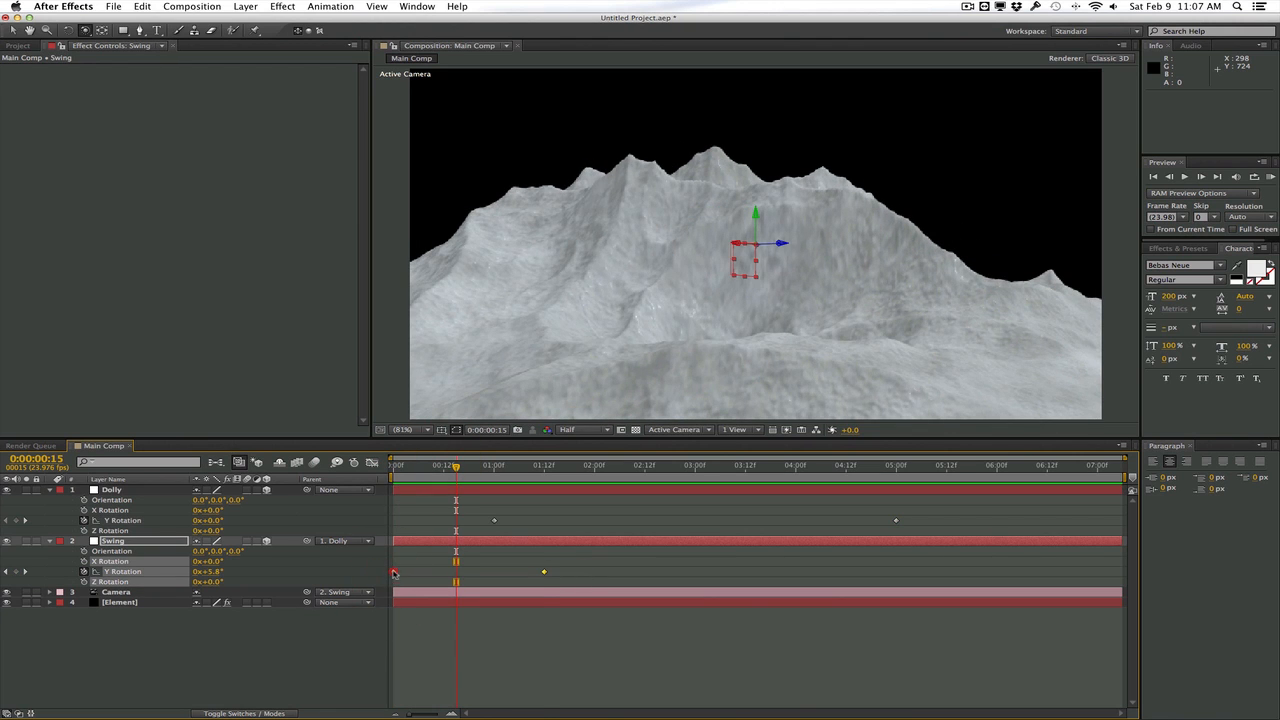
{"action": "right_click", "coordinate": [394, 573]}
{"action": "mouse_move", "coordinate": [483, 700]}
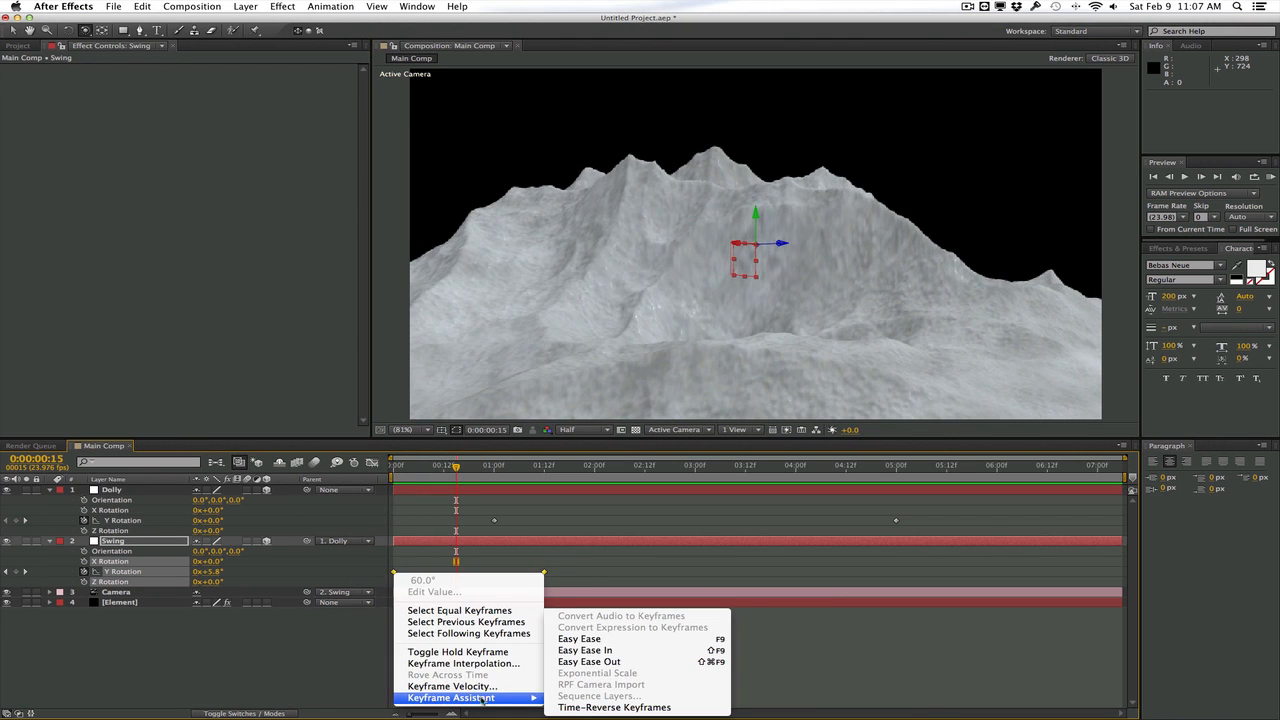
{"action": "left_click", "coordinate": [608, 651]}
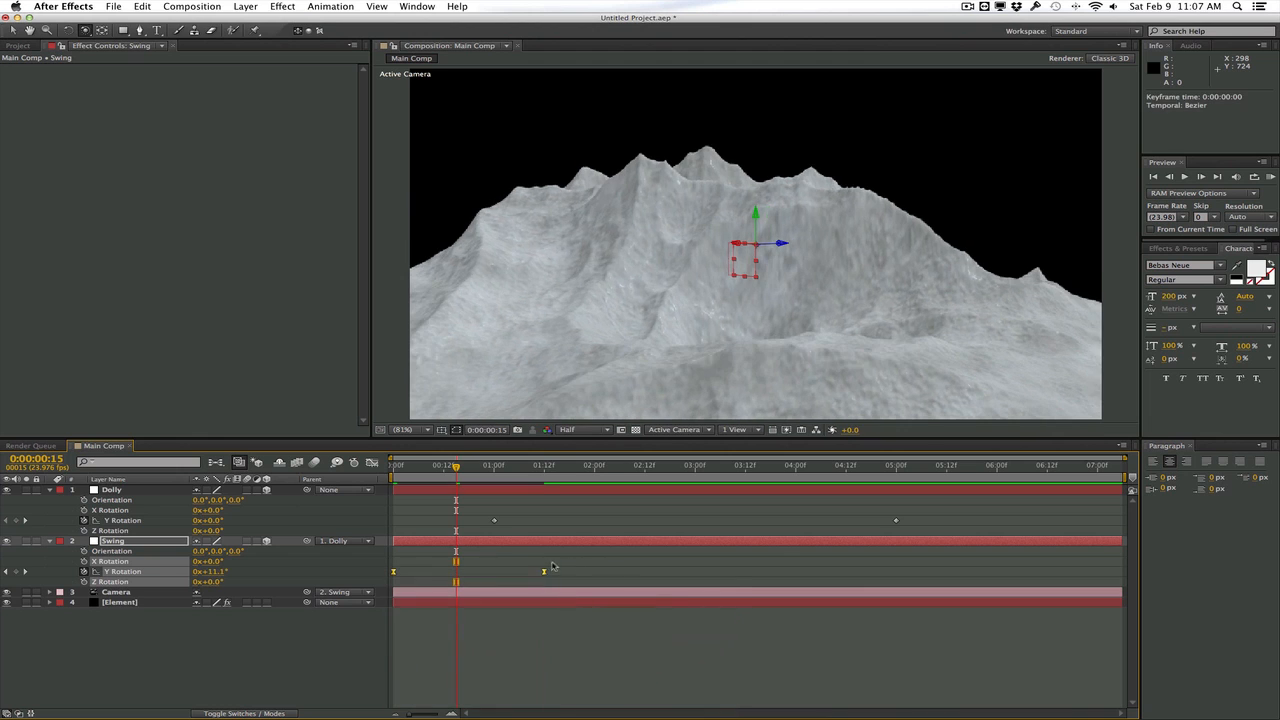
{"action": "left_click", "coordinate": [371, 463]}
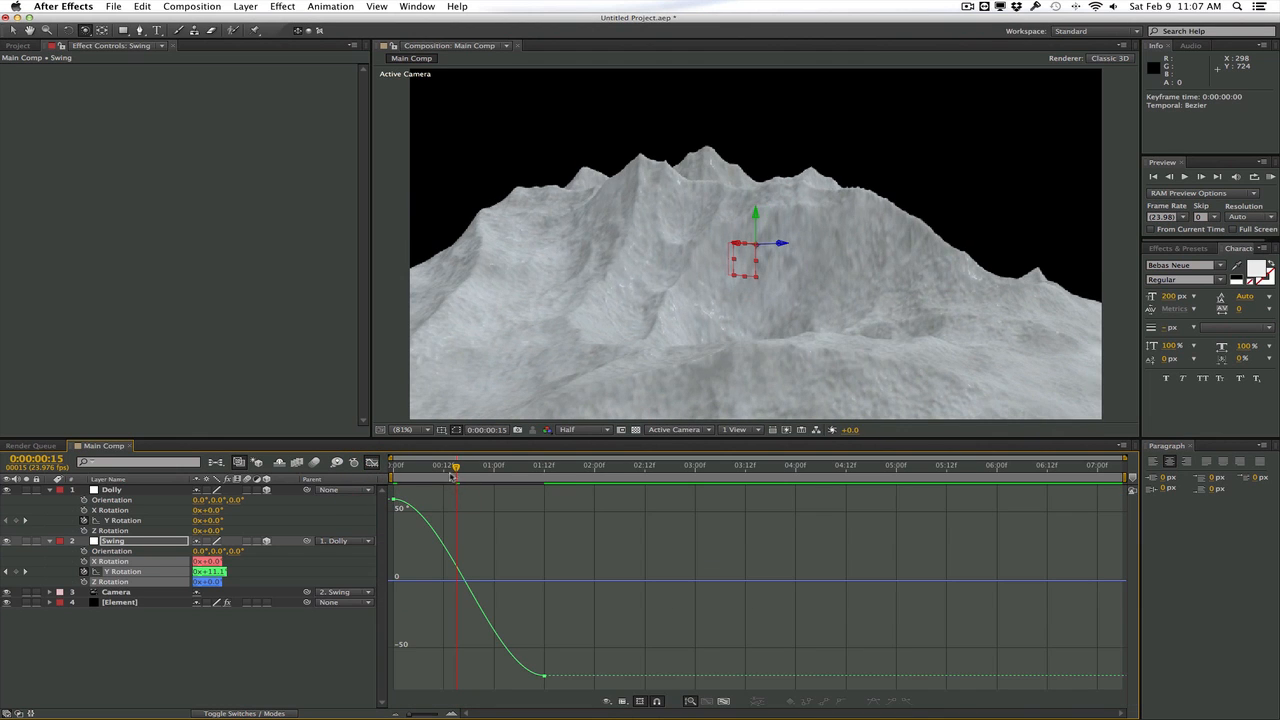
Reshape the Swing null's Y Rotation curve with both keyframe handles, shortening the ease-out at the start and lengthening the ease into the last keyframe
{"action": "left_click_drag", "start_coordinate": [455, 477], "coordinate": [523, 464]}
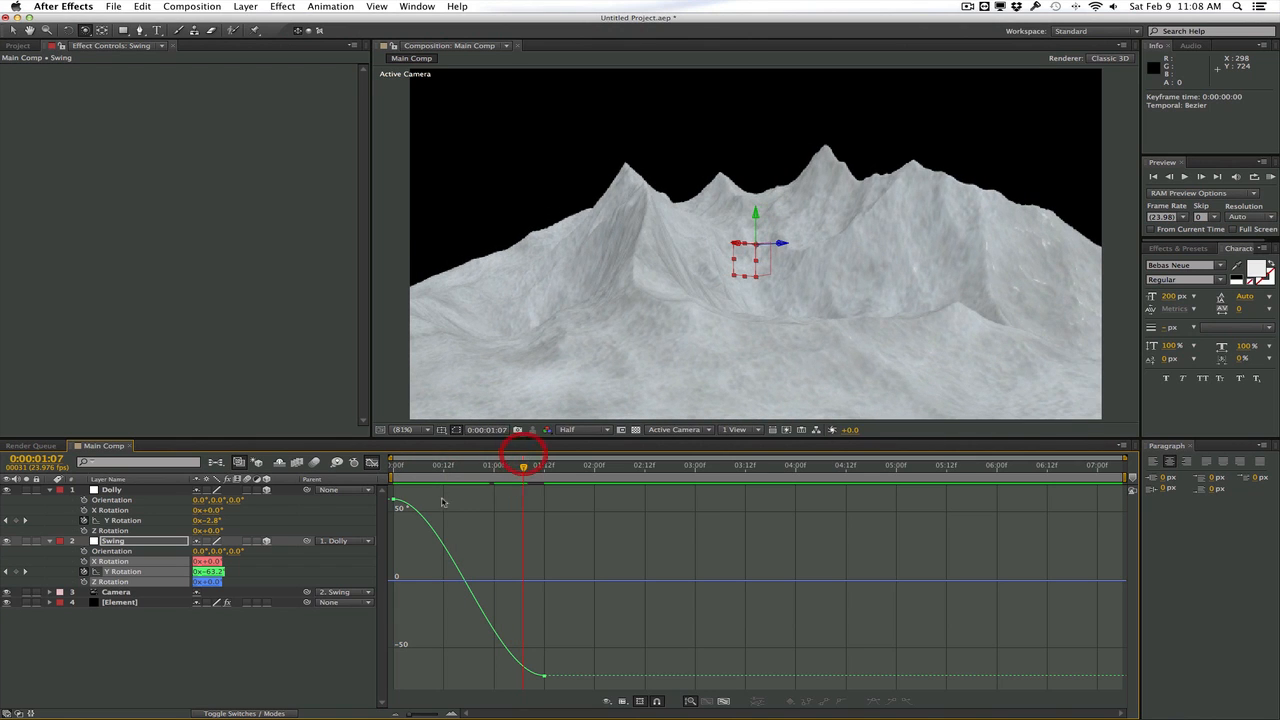
{"action": "left_click", "coordinate": [395, 504]}
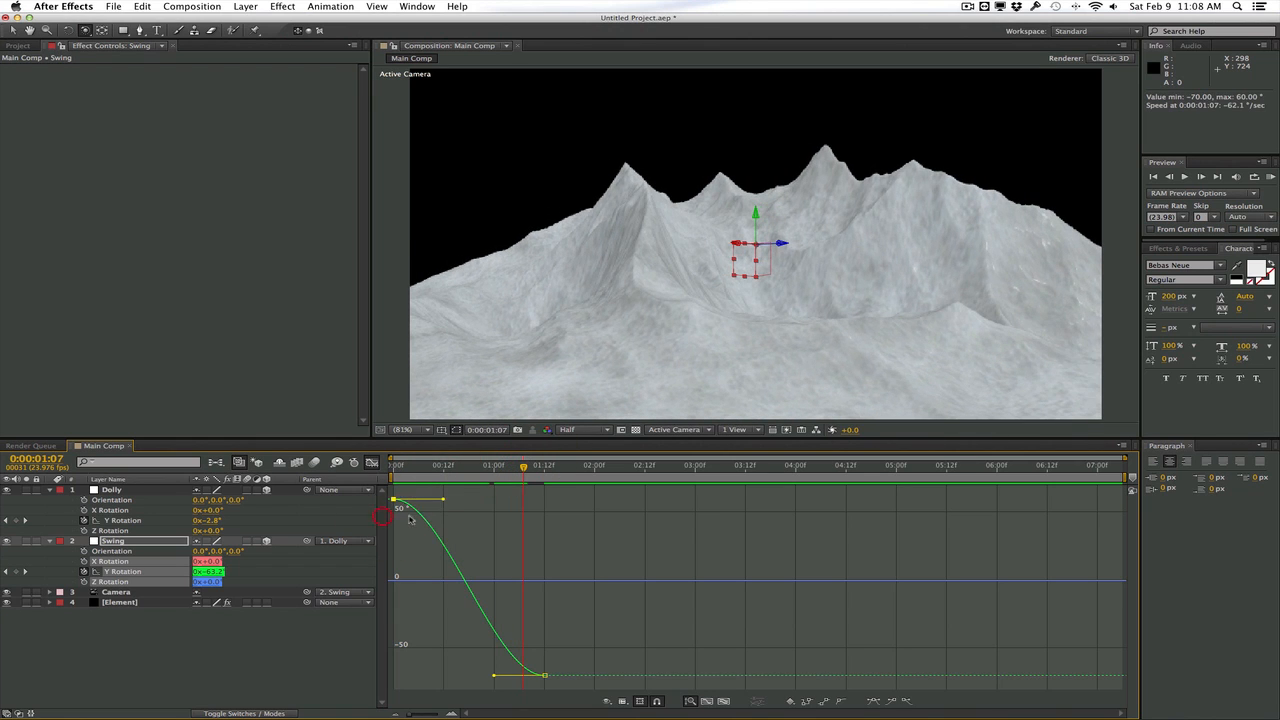
{"action": "mouse_move", "coordinate": [445, 501]}
{"action": "left_mouse_down"}
{"action": "mouse_move", "coordinate": [500, 509]}
{"action": "mouse_move", "coordinate": [439, 514]}
{"action": "left_mouse_up"}
{"action": "left_click_drag", "start_coordinate": [495, 678], "coordinate": [435, 672]}
{"action": "left_click_drag", "start_coordinate": [441, 517], "coordinate": [459, 523]}
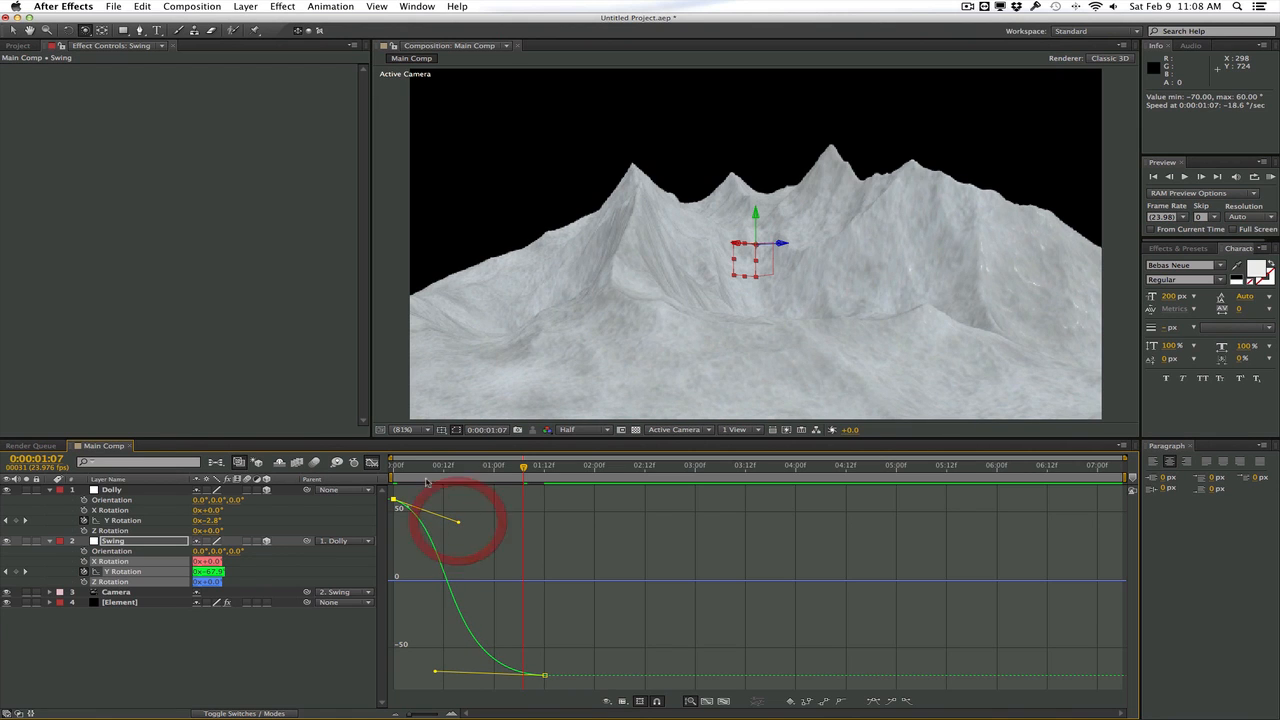
Scrub from the first frame and run a RAM preview to review the reshaped swing and the Dolly null's motion
{"action": "left_click", "coordinate": [392, 467]}
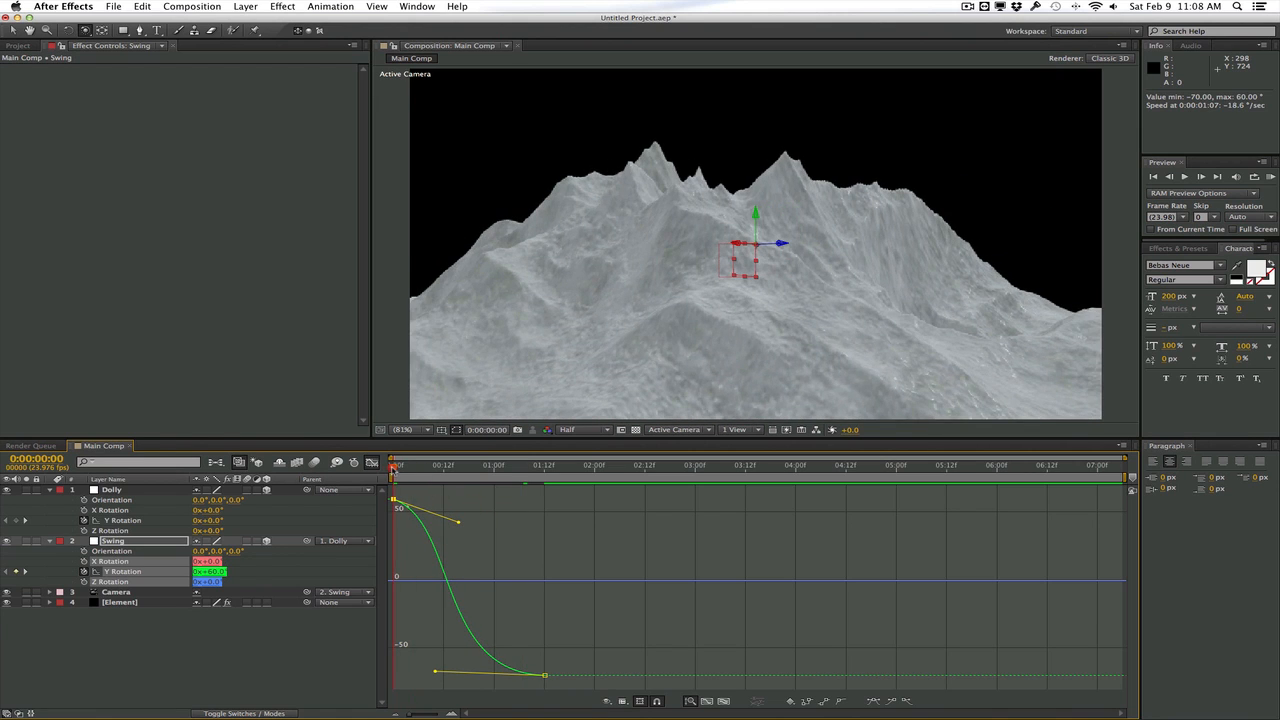
{"action": "left_click_drag", "start_coordinate": [393, 467], "coordinate": [482, 466]}
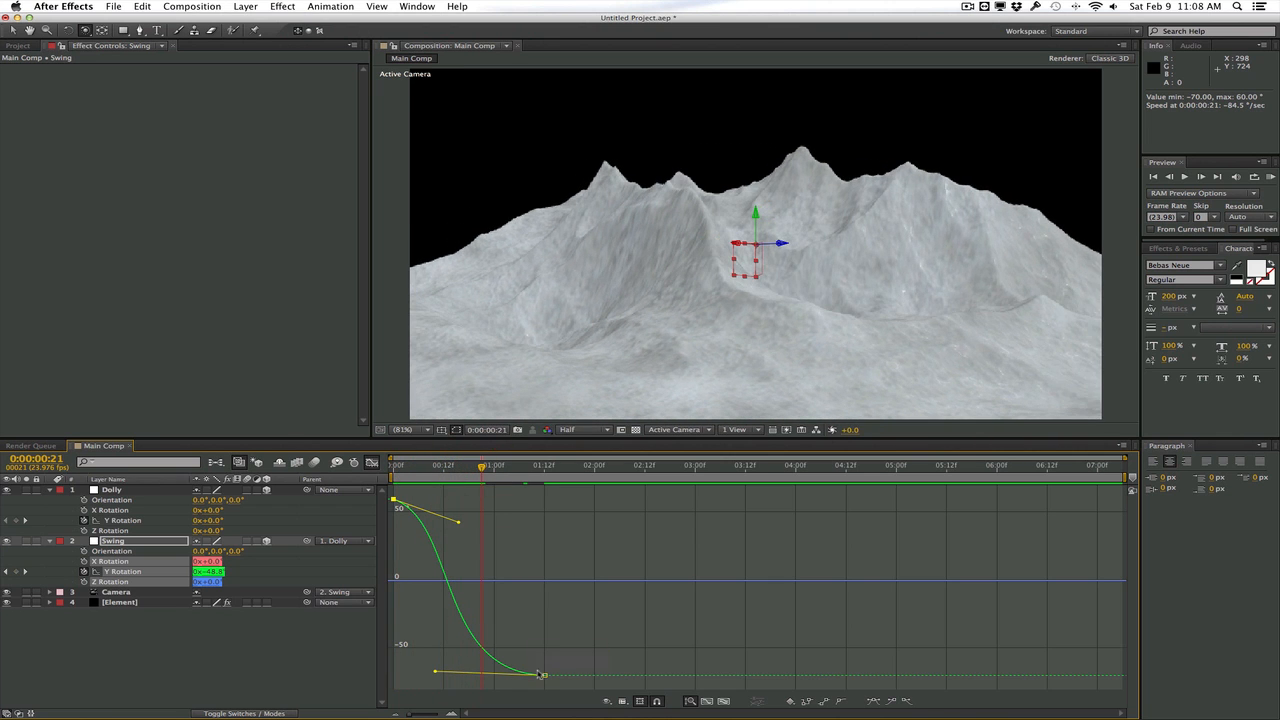
{"action": "left_click_drag", "start_coordinate": [483, 467], "coordinate": [657, 467]}
{"action": "left_click", "coordinate": [111, 489]}
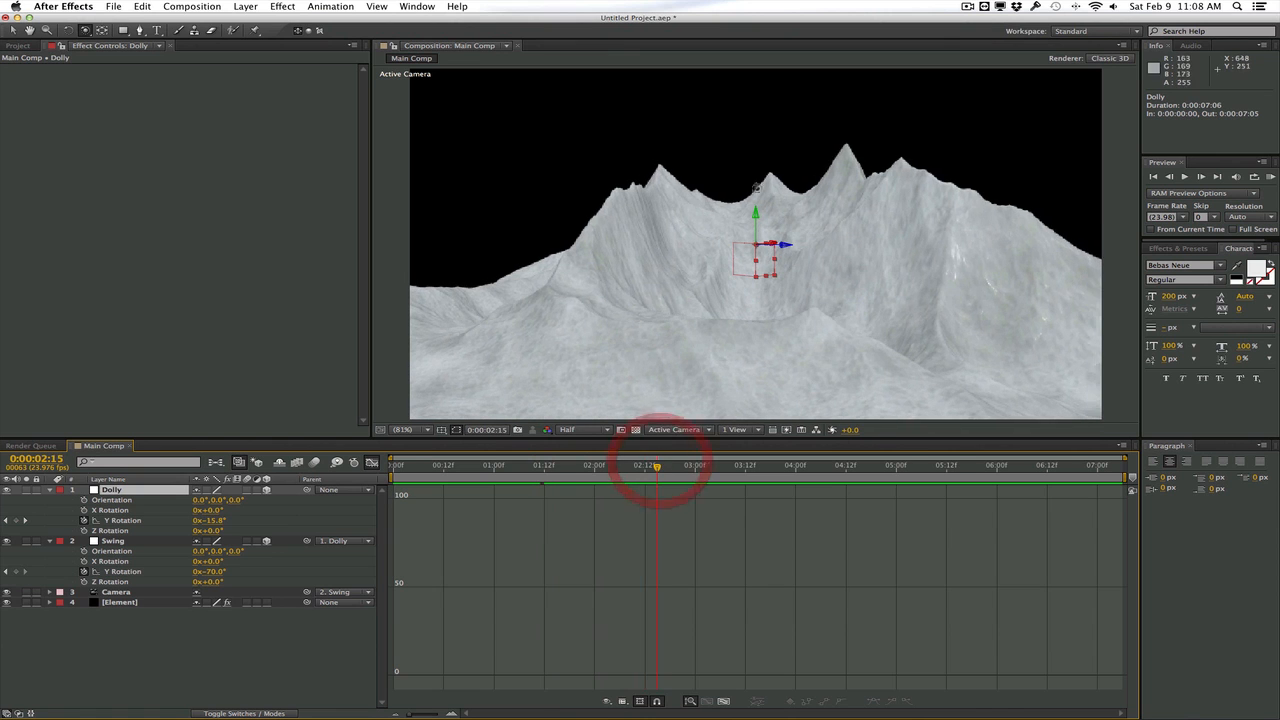
{"action": "left_click", "coordinate": [1270, 177]}
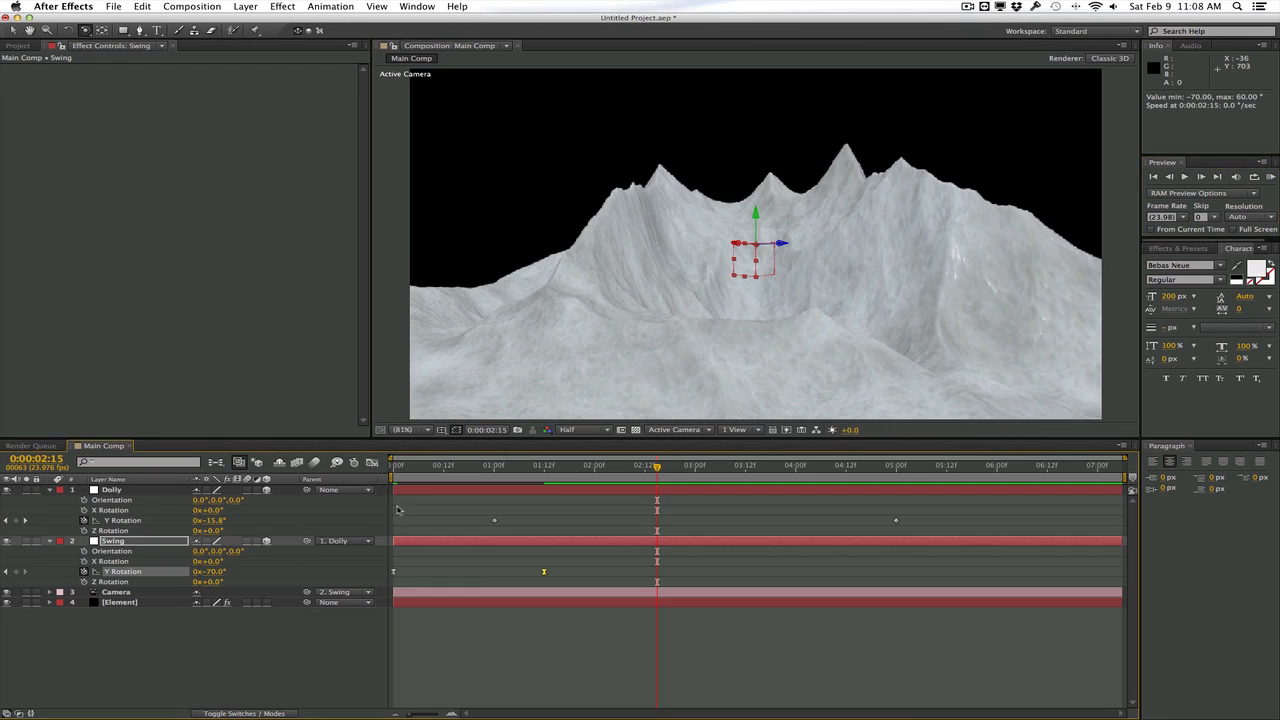
Apply Easy Ease to both Y Rotation keyframes of the Dolly null and scrub back to 0:00:00:13
{"action": "left_click_drag", "start_coordinate": [438, 502], "coordinate": [928, 522]}
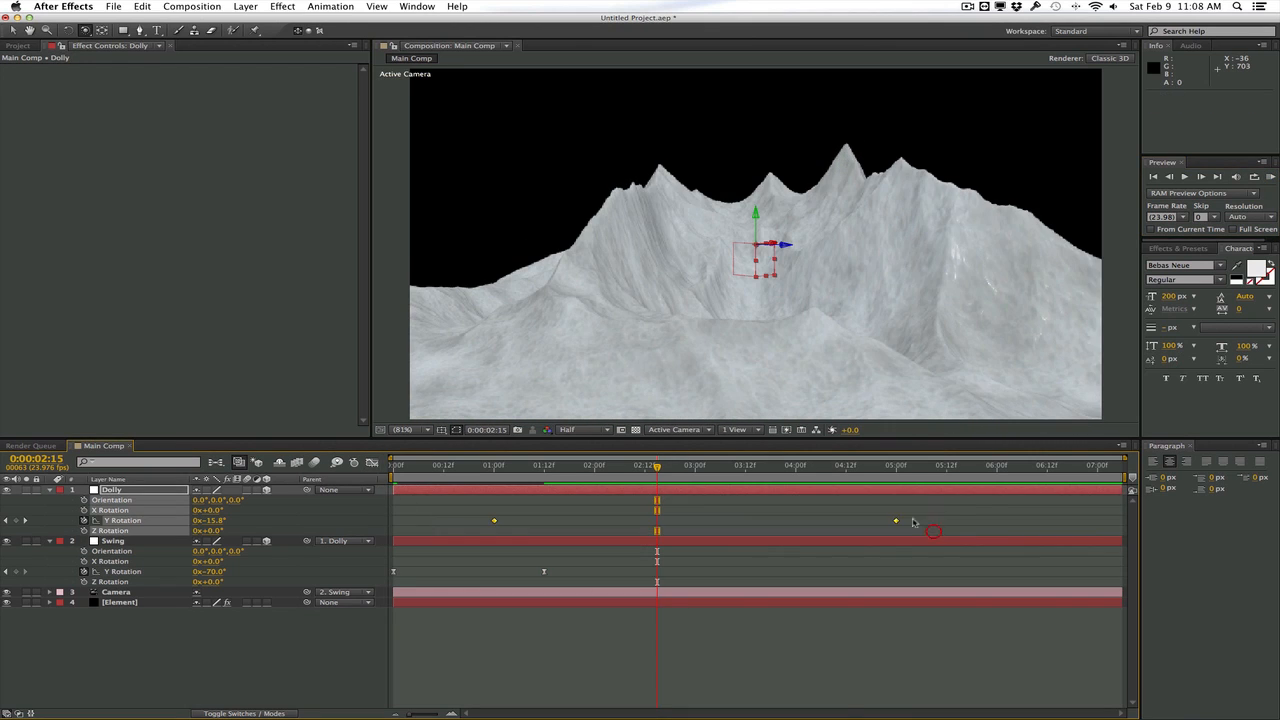
{"action": "right_click", "coordinate": [896, 521]}
{"action": "mouse_move", "coordinate": [921, 649]}
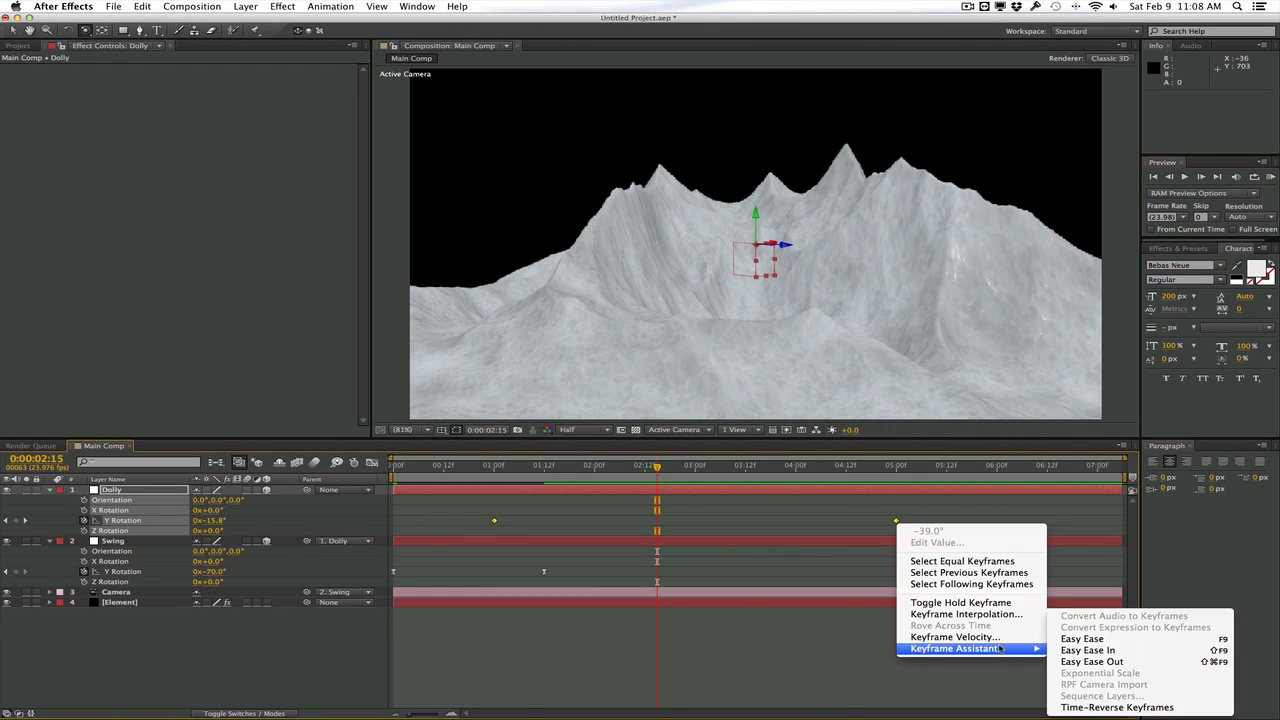
{"action": "left_click", "coordinate": [1063, 640]}
{"action": "left_click_drag", "start_coordinate": [505, 468], "coordinate": [449, 469]}
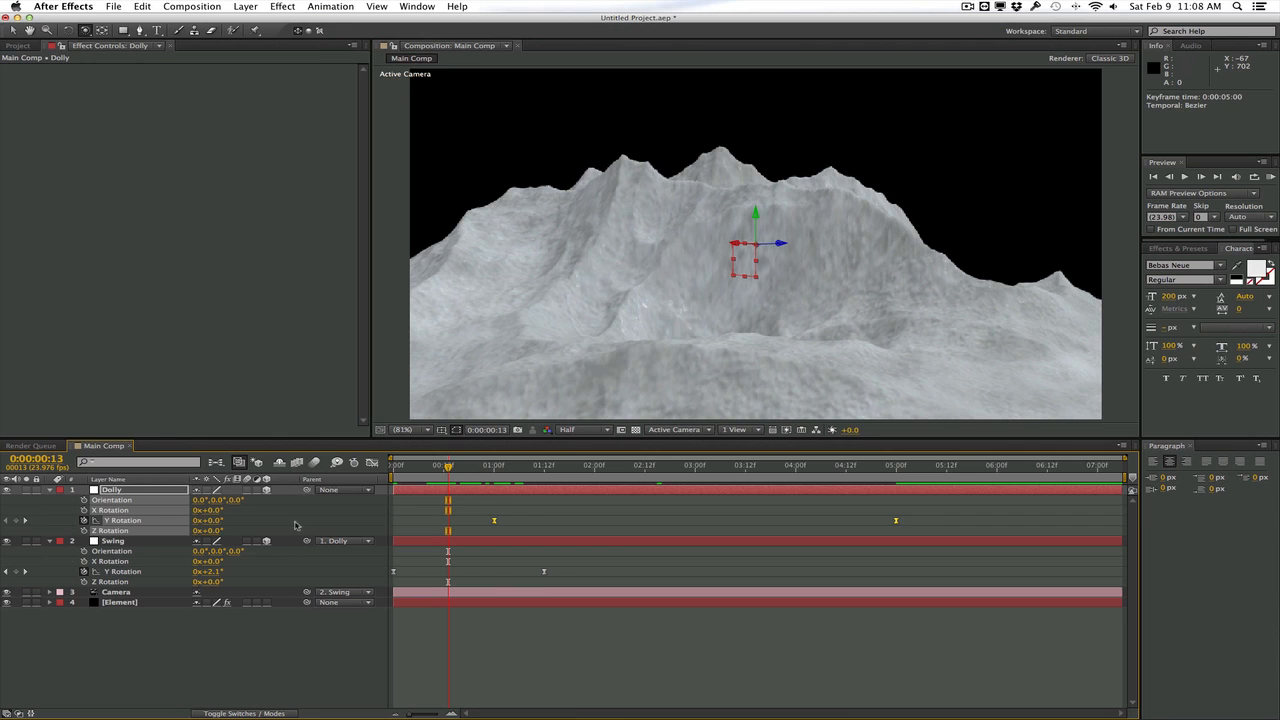
Enable motion blur for the composition and the Element layer, and set the viewer resolution to Full
{"action": "left_click", "coordinate": [314, 462]}
{"action": "left_click", "coordinate": [247, 604]}
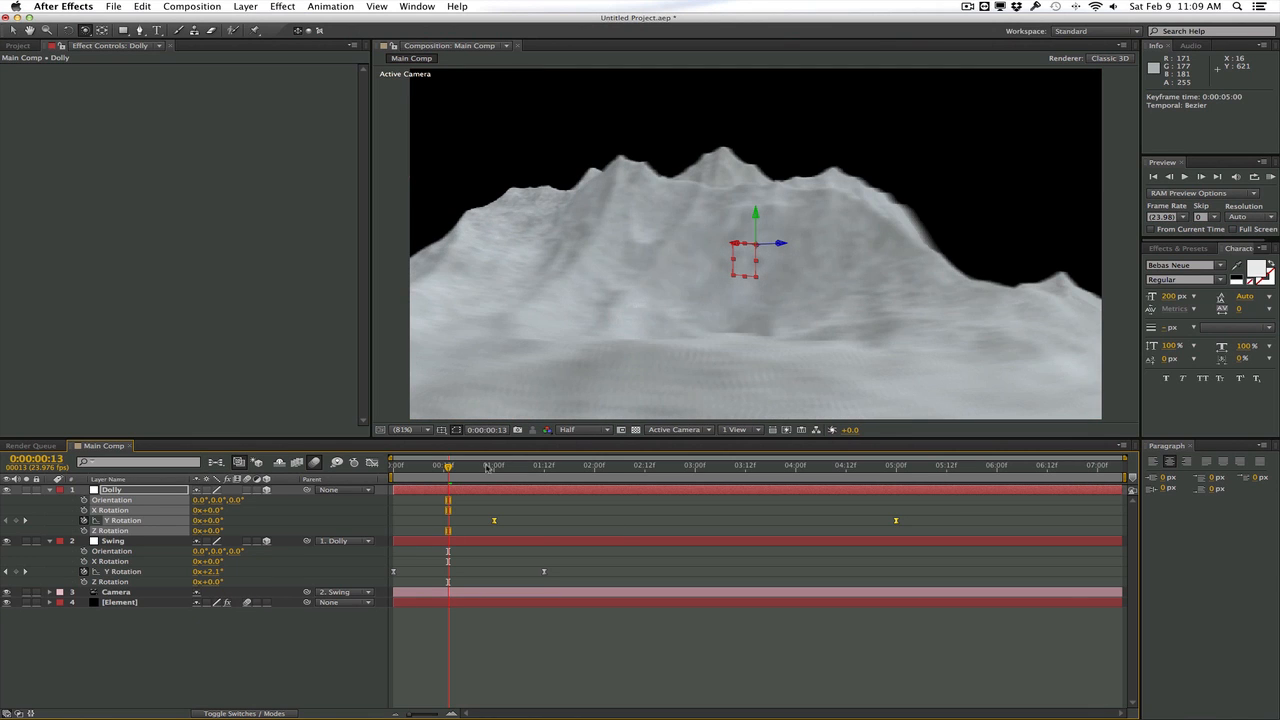
{"action": "left_click", "coordinate": [575, 432]}
{"action": "left_click", "coordinate": [571, 451]}
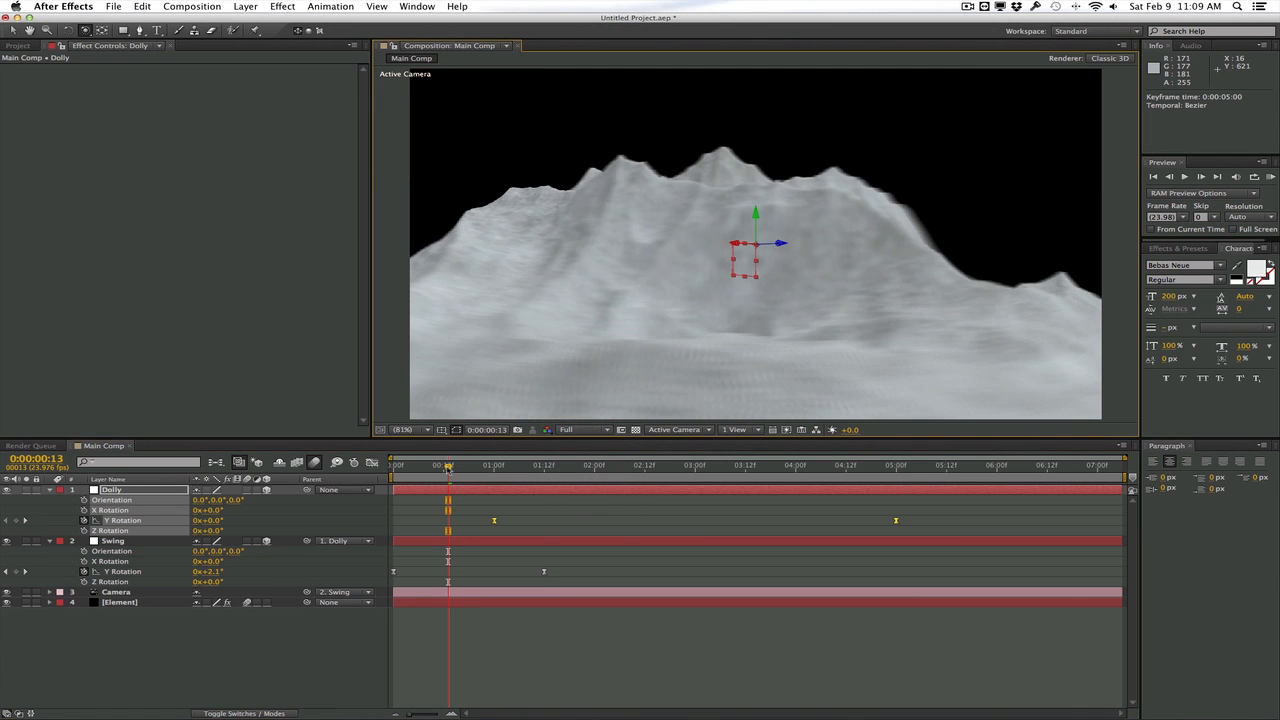
RAM preview the opening of the camera move with motion blur, and park the current time at 0:00:01:16
{"action": "left_click", "coordinate": [1270, 177]}
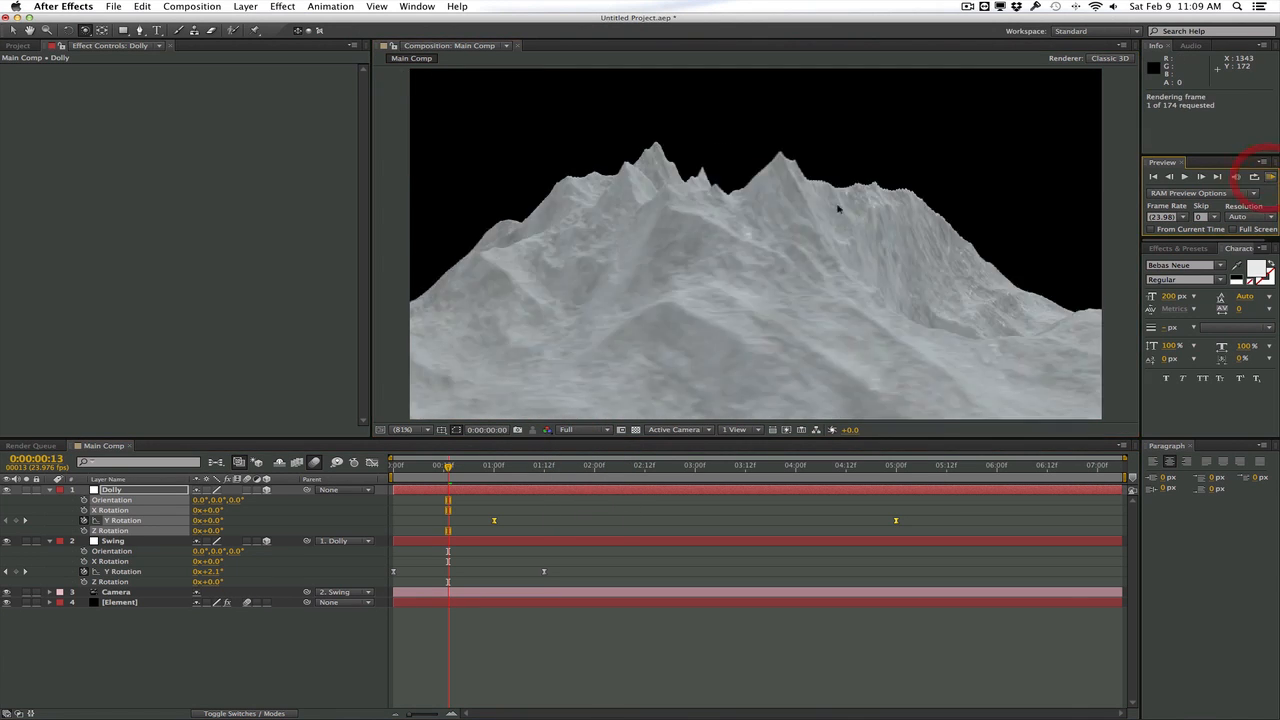
{"action": "left_click", "coordinate": [688, 240]}
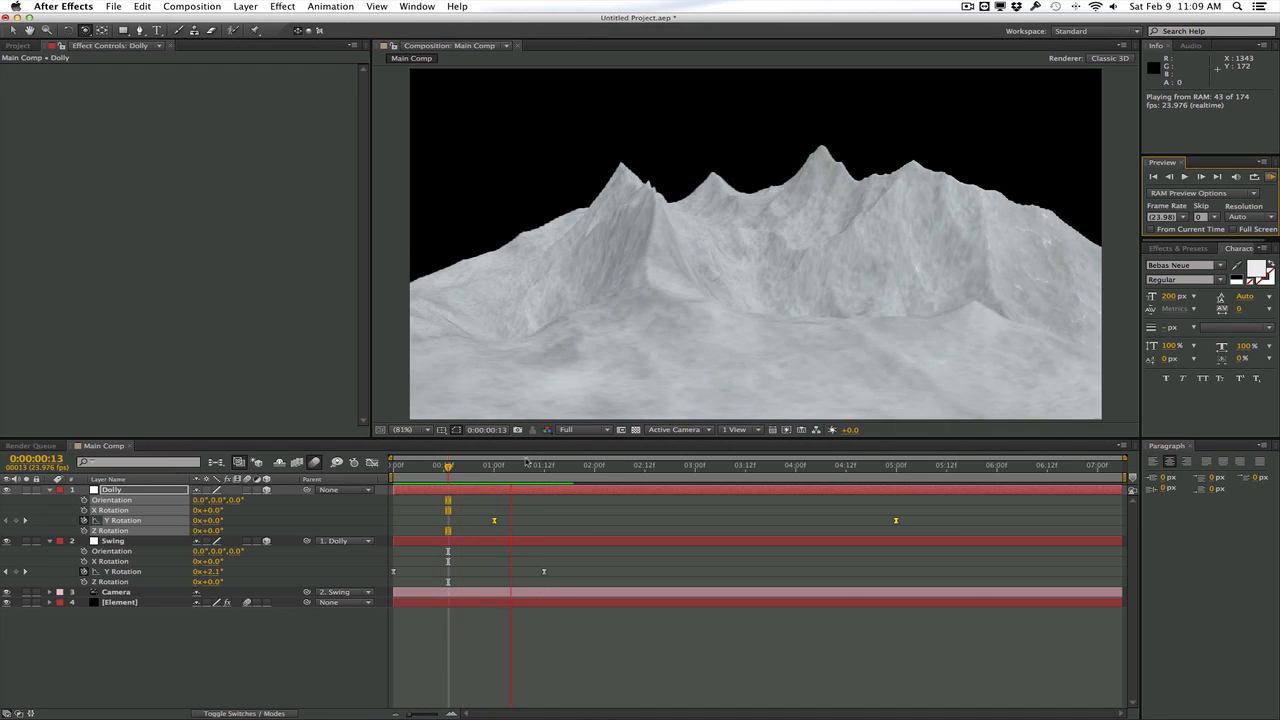
{"action": "mouse_move", "coordinate": [507, 473]}
{"action": "left_mouse_down"}
{"action": "mouse_move", "coordinate": [494, 474]}
{"action": "mouse_move", "coordinate": [511, 468]}
{"action": "left_mouse_up"}
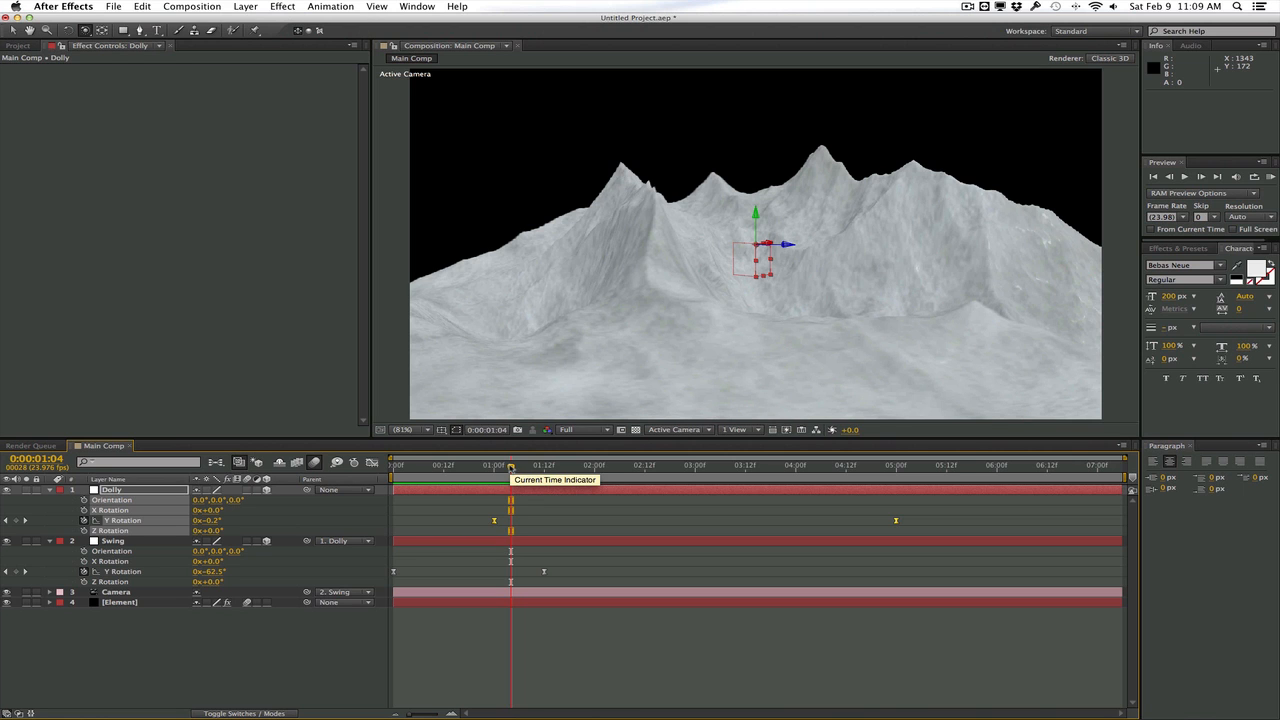
{"action": "left_click_drag", "start_coordinate": [511, 468], "coordinate": [541, 468]}
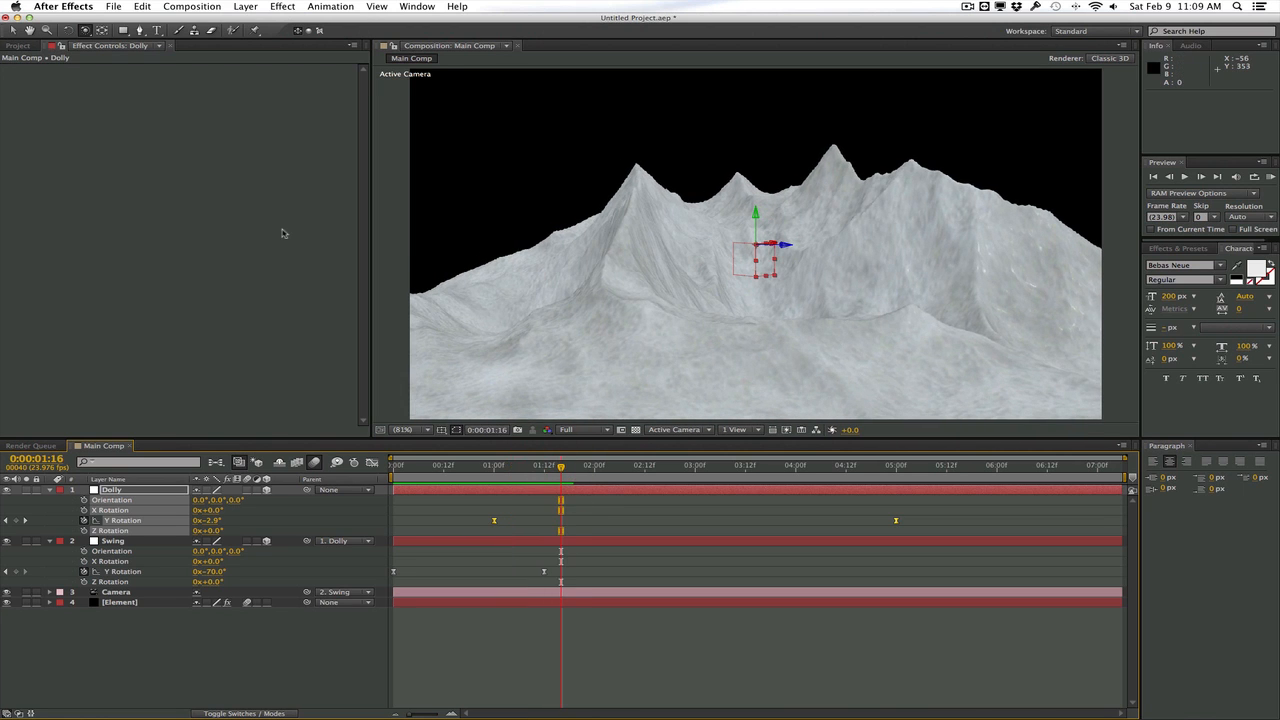
Create a text layer reading FROST and set its font size to 192 px
{"action": "left_click", "coordinate": [245, 6]}
{"action": "mouse_move", "coordinate": [245, 20]}
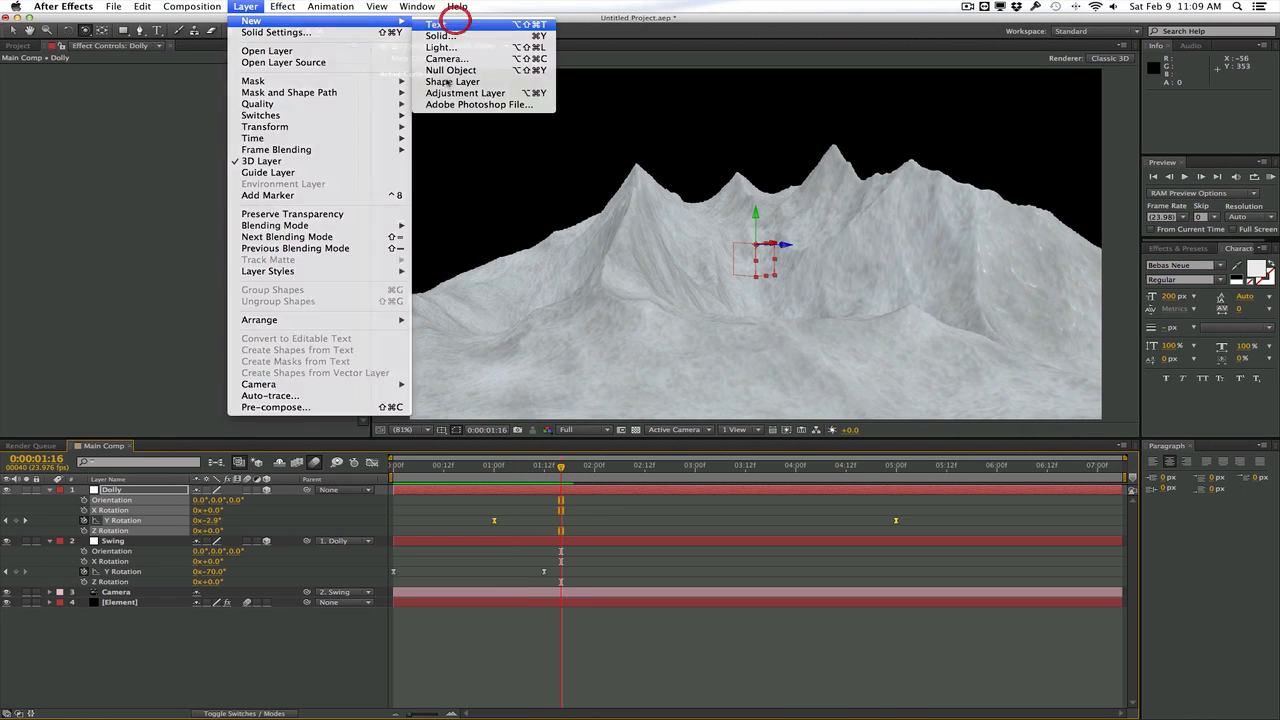
{"action": "left_click", "coordinate": [445, 24]}
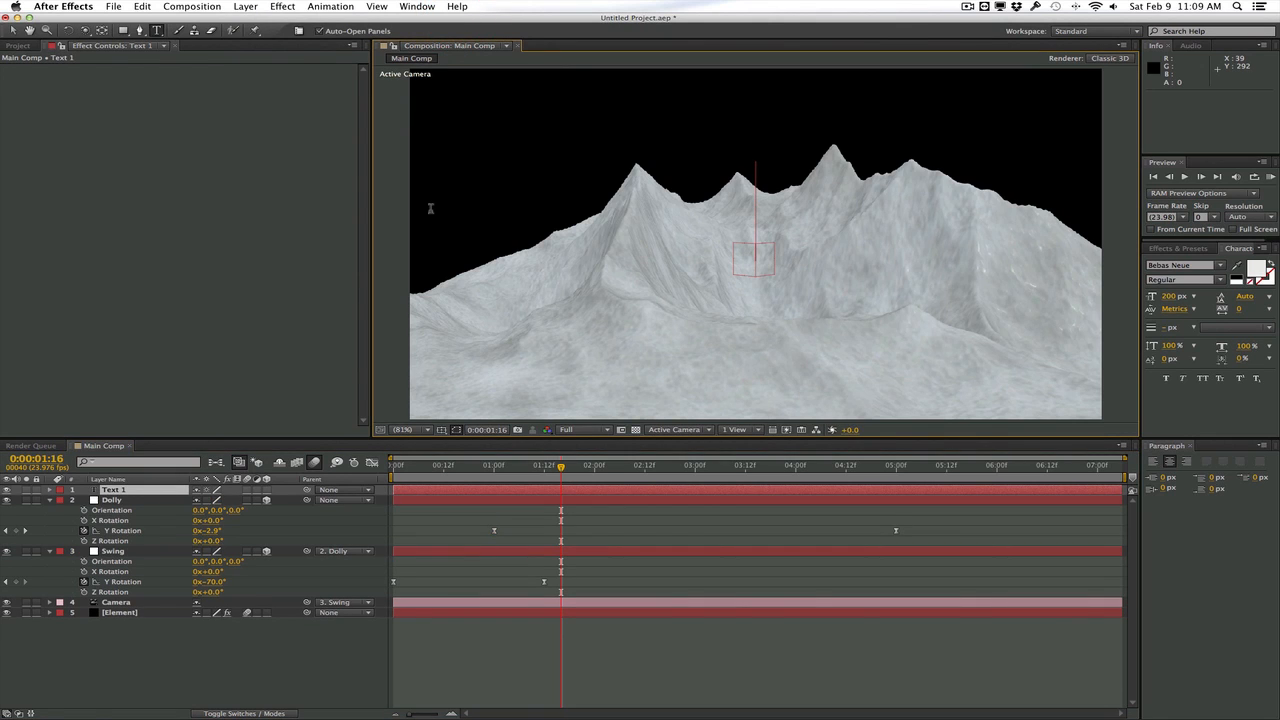
{"action": "type", "text": "FROST"}
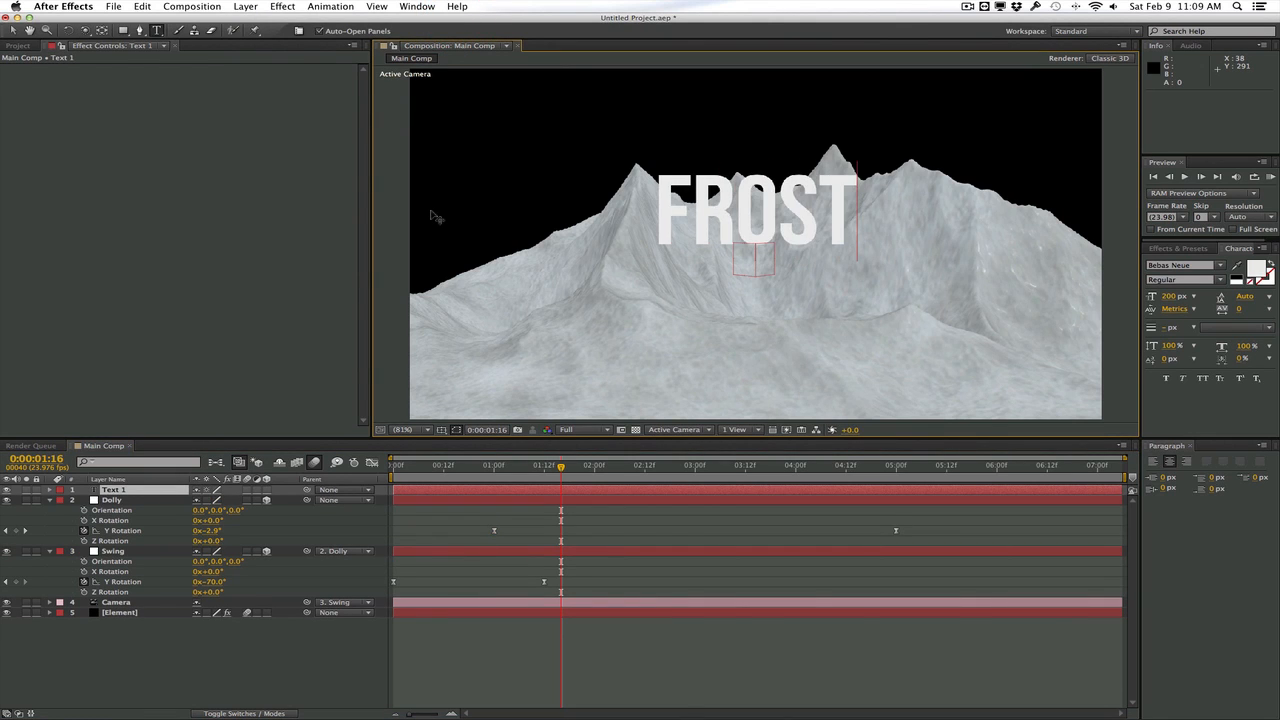
{"action": "key", "text": "super+a"}
{"action": "mouse_move", "coordinate": [1171, 298]}
{"action": "left_mouse_down"}
{"action": "mouse_move", "coordinate": [1143, 298]}
{"action": "mouse_move", "coordinate": [1163, 297]}
{"action": "left_mouse_up"}
Hide the FROST text layer and move it below the Element layer in the layer stack
{"action": "left_click", "coordinate": [146, 489]}
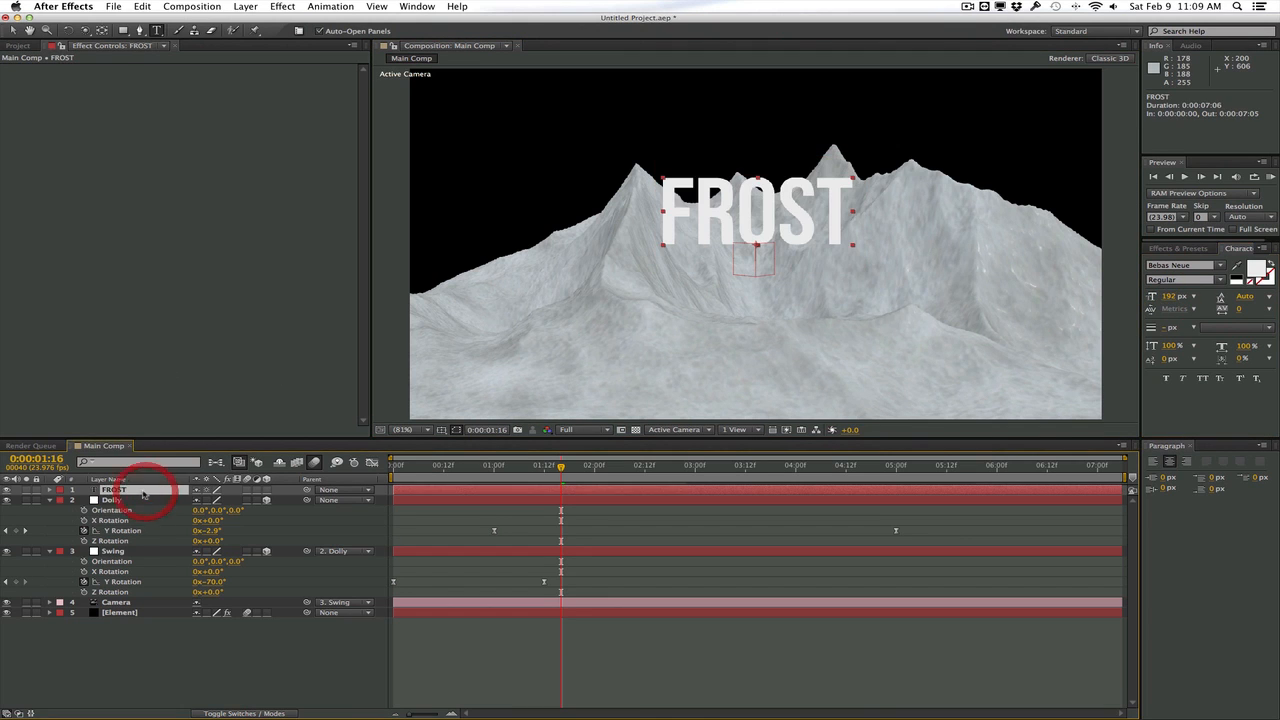
{"action": "left_click", "coordinate": [7, 490]}
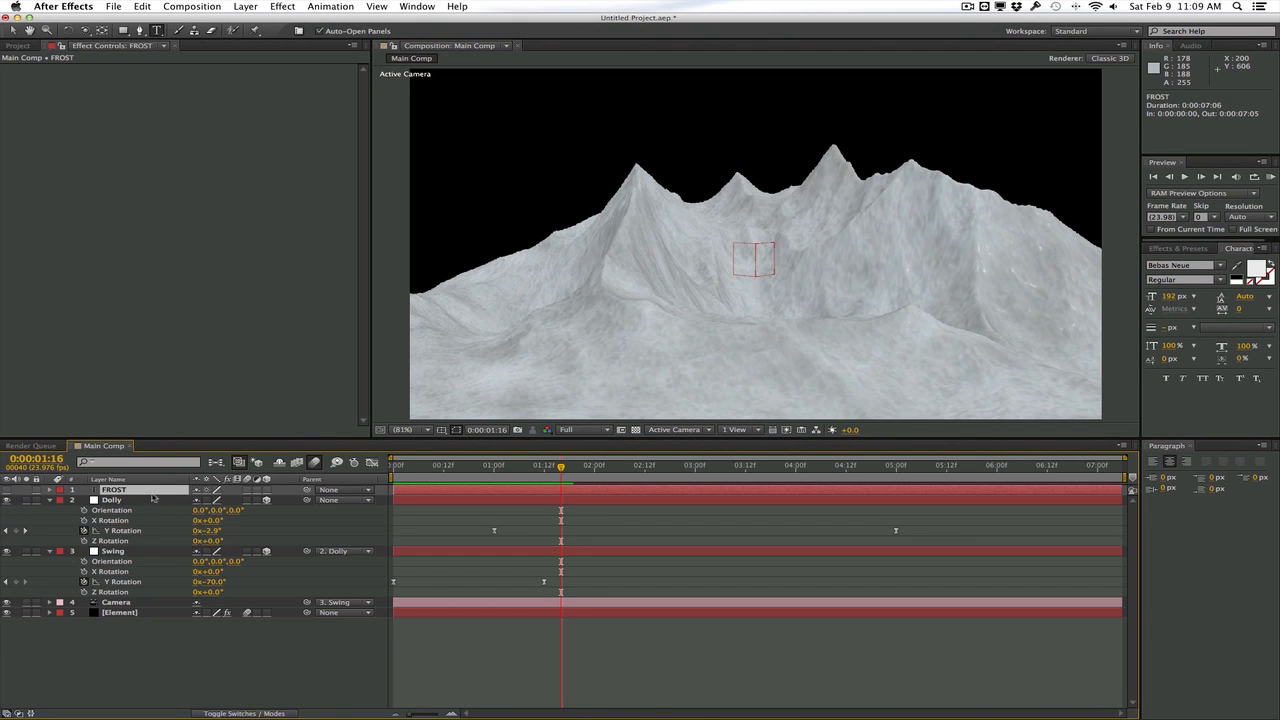
{"action": "left_click_drag", "start_coordinate": [150, 491], "coordinate": [147, 626]}
Assign the FROST layer as Path Layer 1 in the Element effect's Custom Text and Masks settings
{"action": "left_click", "coordinate": [122, 602]}
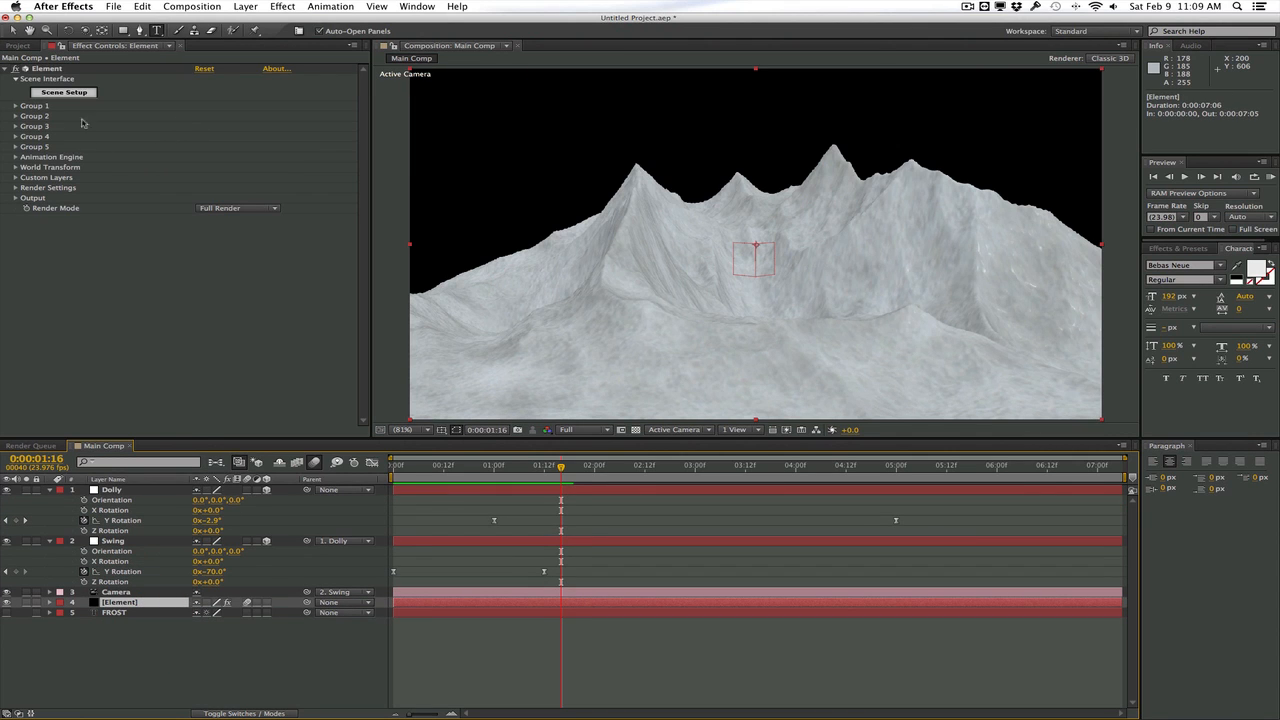
{"action": "left_click", "coordinate": [15, 178]}
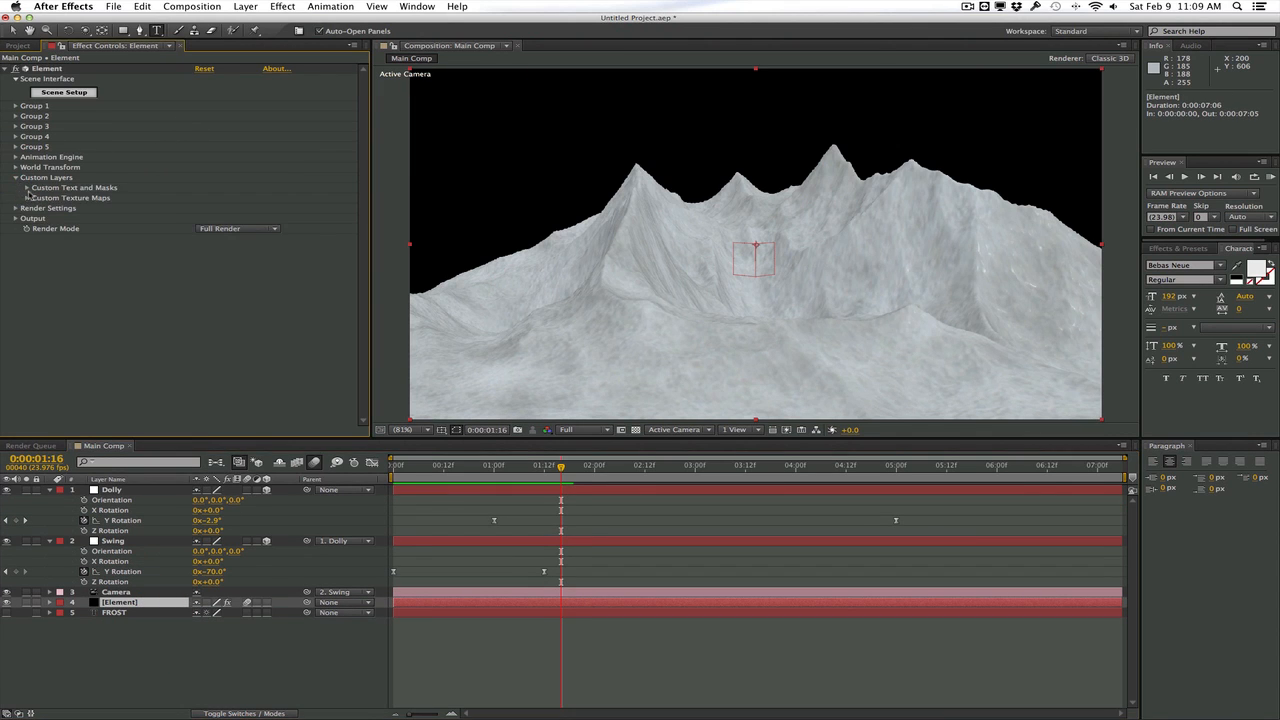
{"action": "left_click", "coordinate": [28, 188]}
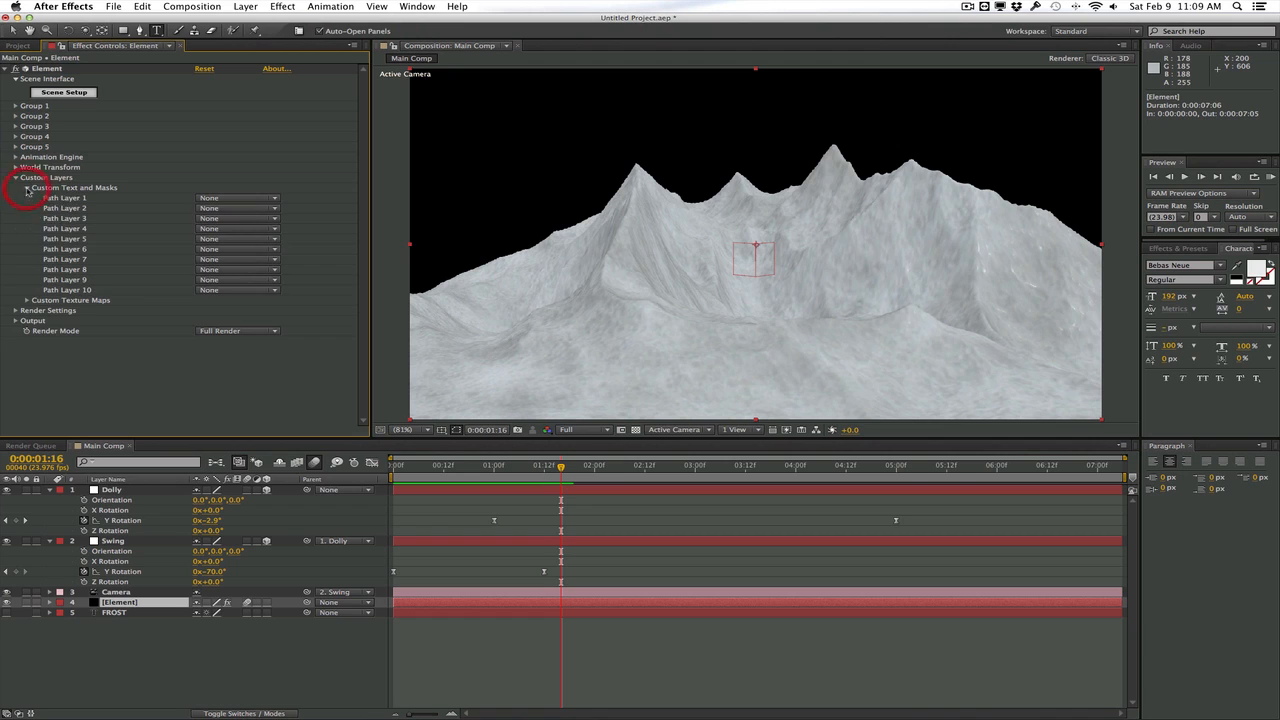
{"action": "left_click", "coordinate": [245, 198]}
{"action": "left_click", "coordinate": [249, 259]}
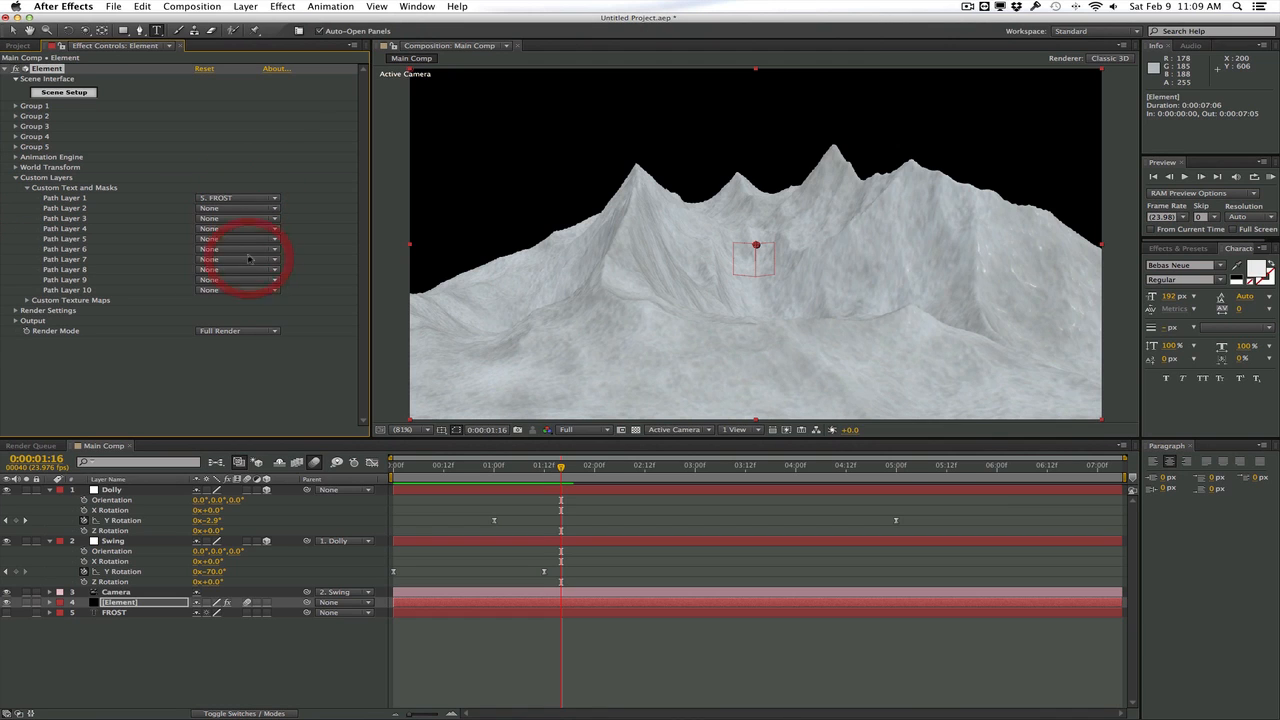
Extrude the FROST text path into a 3D model in Element's Scene Setup and frame the whole word in the preview
{"action": "left_click", "coordinate": [78, 92]}
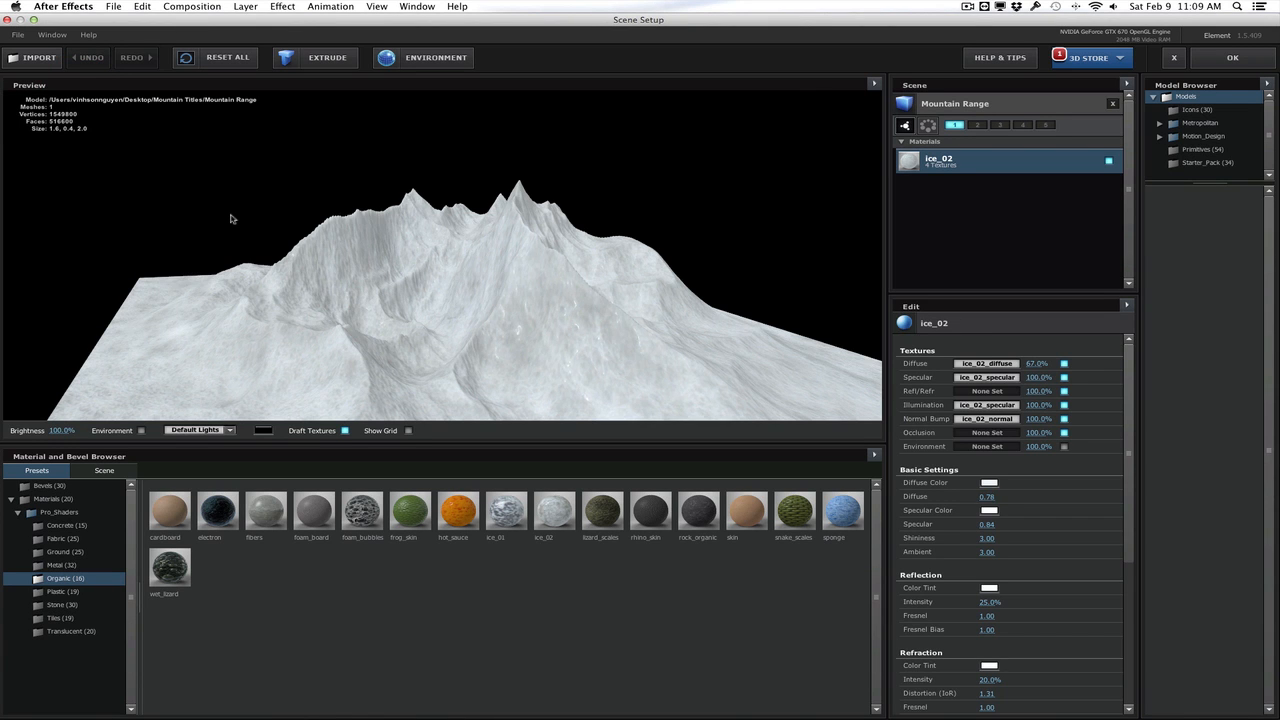
{"action": "left_click", "coordinate": [297, 61]}
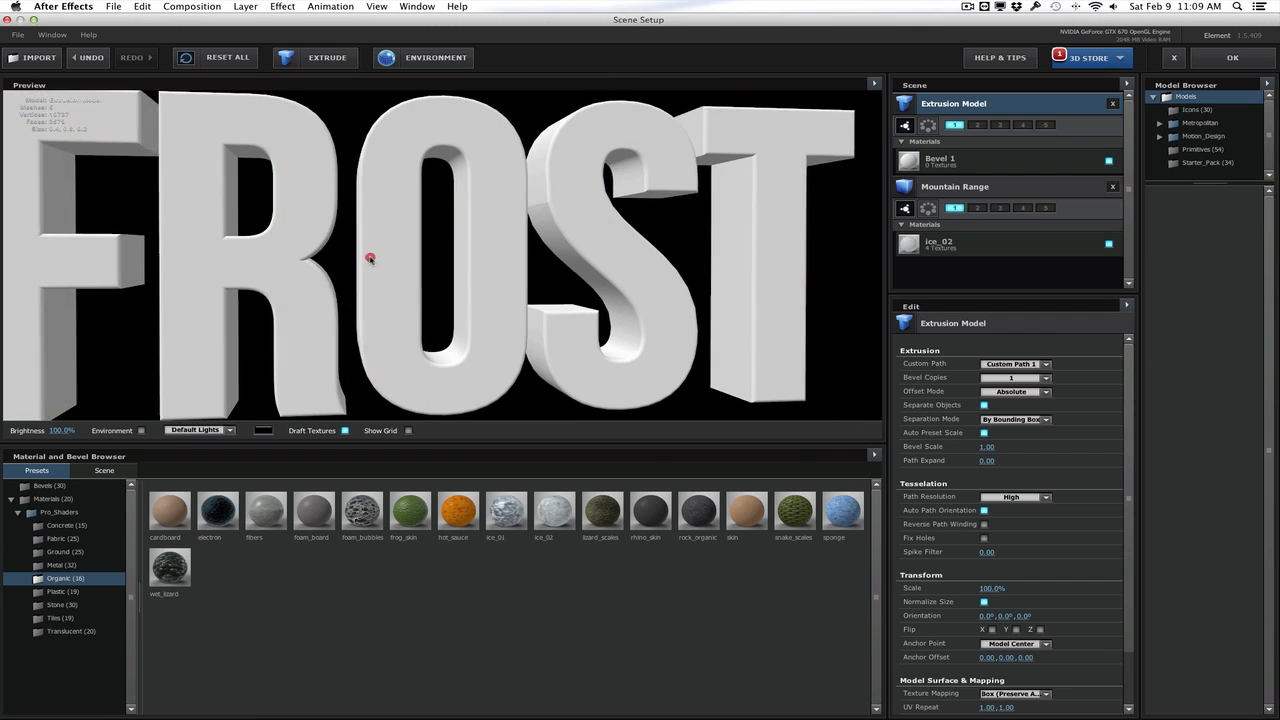
{"action": "left_click", "coordinate": [366, 251]}
{"action": "left_click_drag", "start_coordinate": [396, 261], "coordinate": [377, 260]}
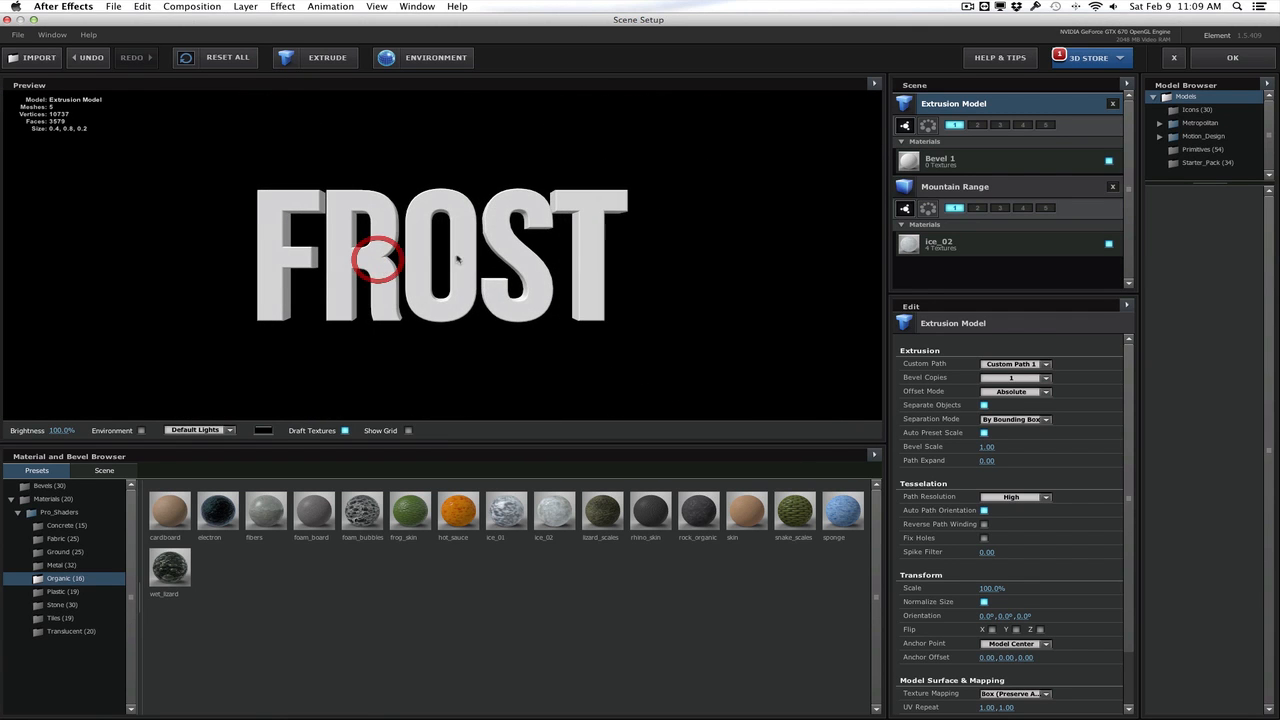
Rename the extruded model as Text and assign it to group 2 only
{"action": "double_click", "coordinate": [976, 108]}
{"action": "type", "text": "Text"}
{"action": "key", "text": "Return"}
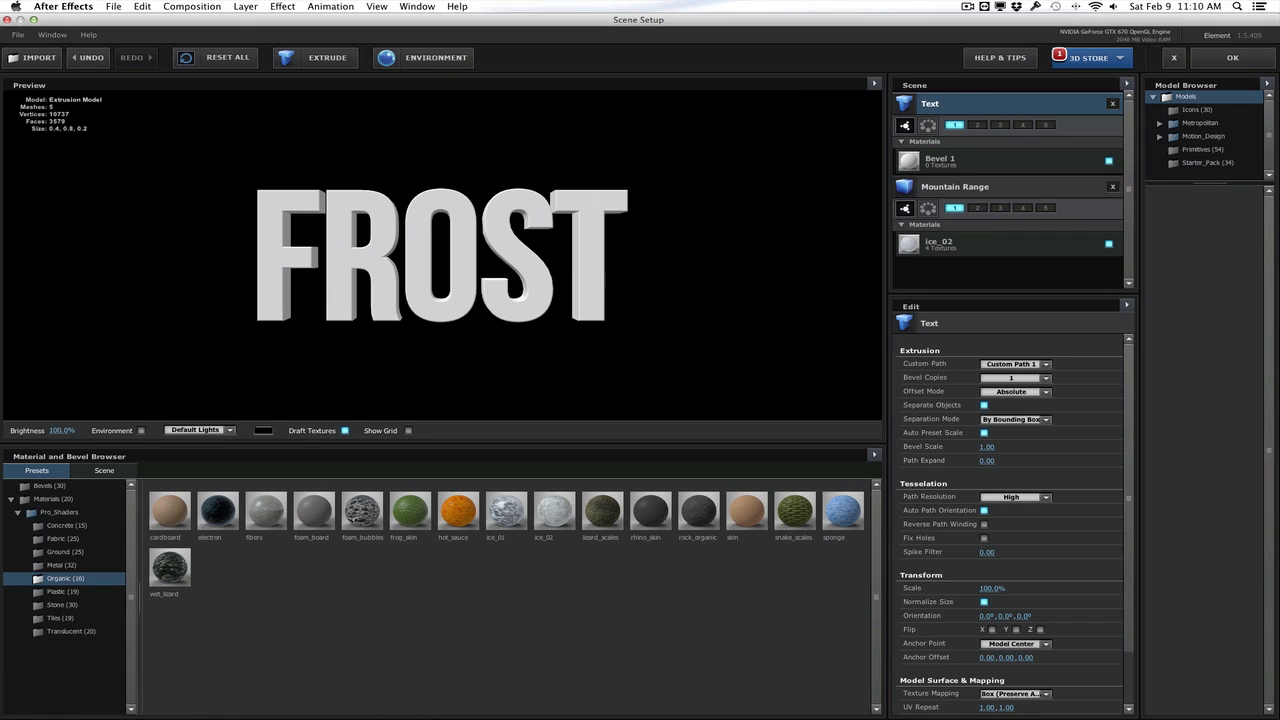
{"action": "left_click", "coordinate": [955, 125]}
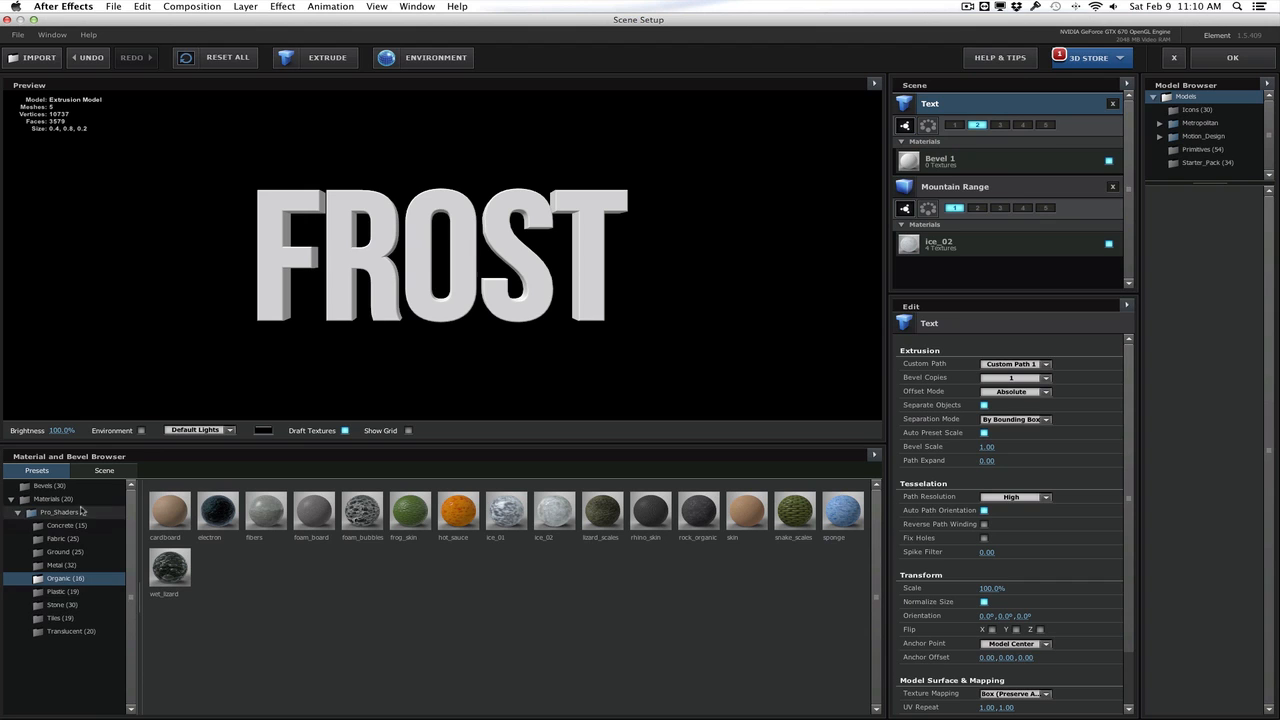
Apply the 3-layer bevel preset to the extruded FROST text
{"action": "left_click", "coordinate": [48, 486]}
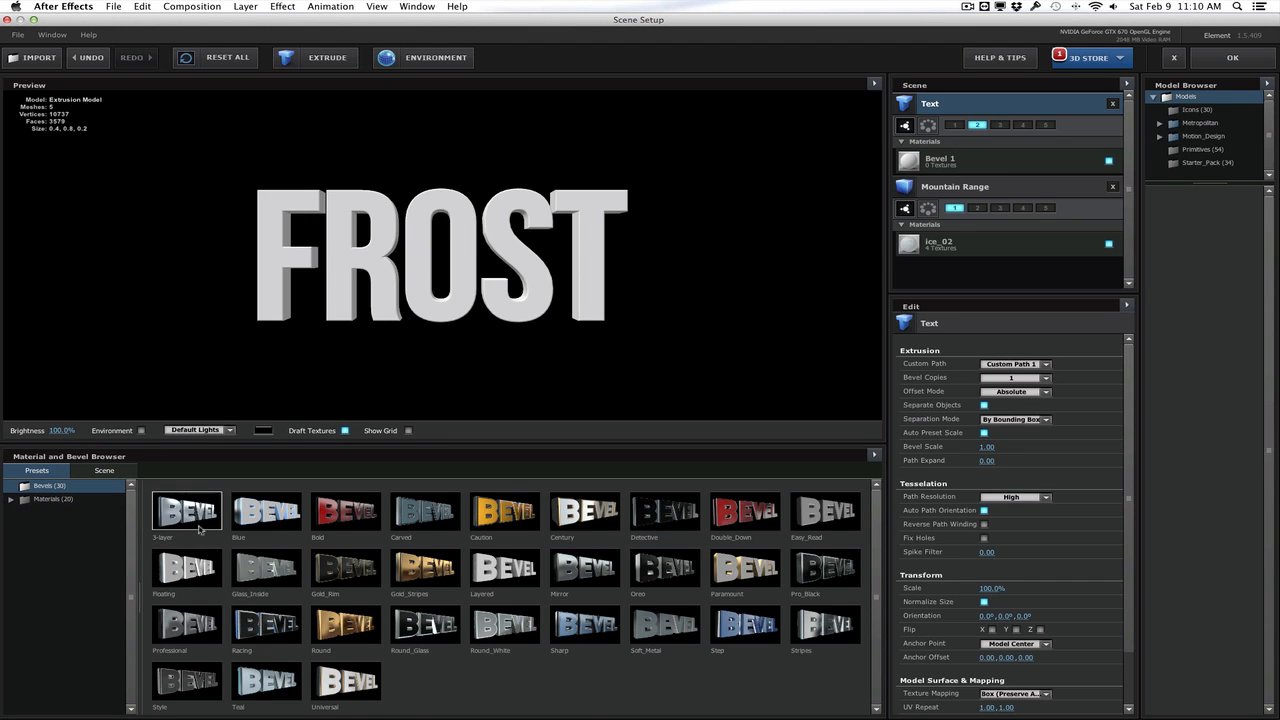
{"action": "mouse_move", "coordinate": [200, 530]}
{"action": "left_mouse_down"}
{"action": "mouse_move", "coordinate": [266, 277]}
{"action": "mouse_move", "coordinate": [268, 300]}
{"action": "mouse_move", "coordinate": [341, 332]}
{"action": "mouse_move", "coordinate": [314, 324]}
{"action": "left_mouse_up"}
Set the Extrude of the FROST text's Bevel 1 to 0.92 and the Z Offset of its Paint layer to -0.23
{"action": "left_click", "coordinate": [1023, 165]}
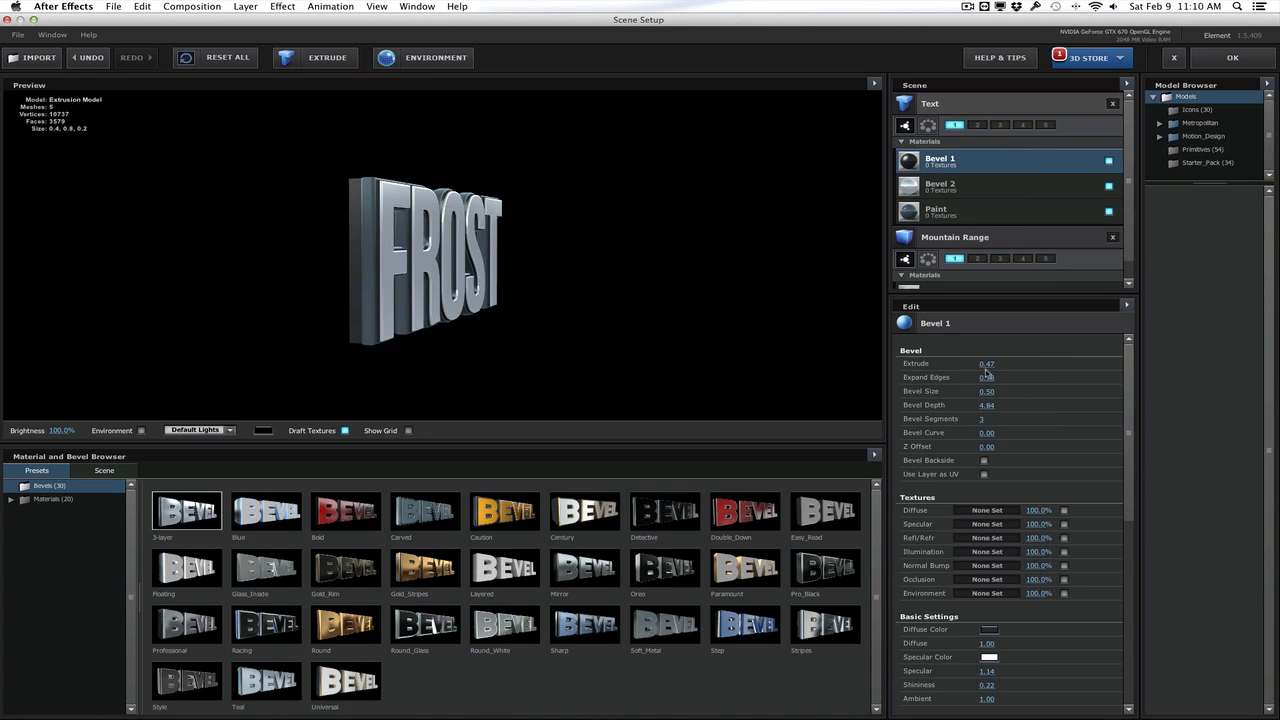
{"action": "left_click_drag", "start_coordinate": [990, 365], "coordinate": [1015, 364]}
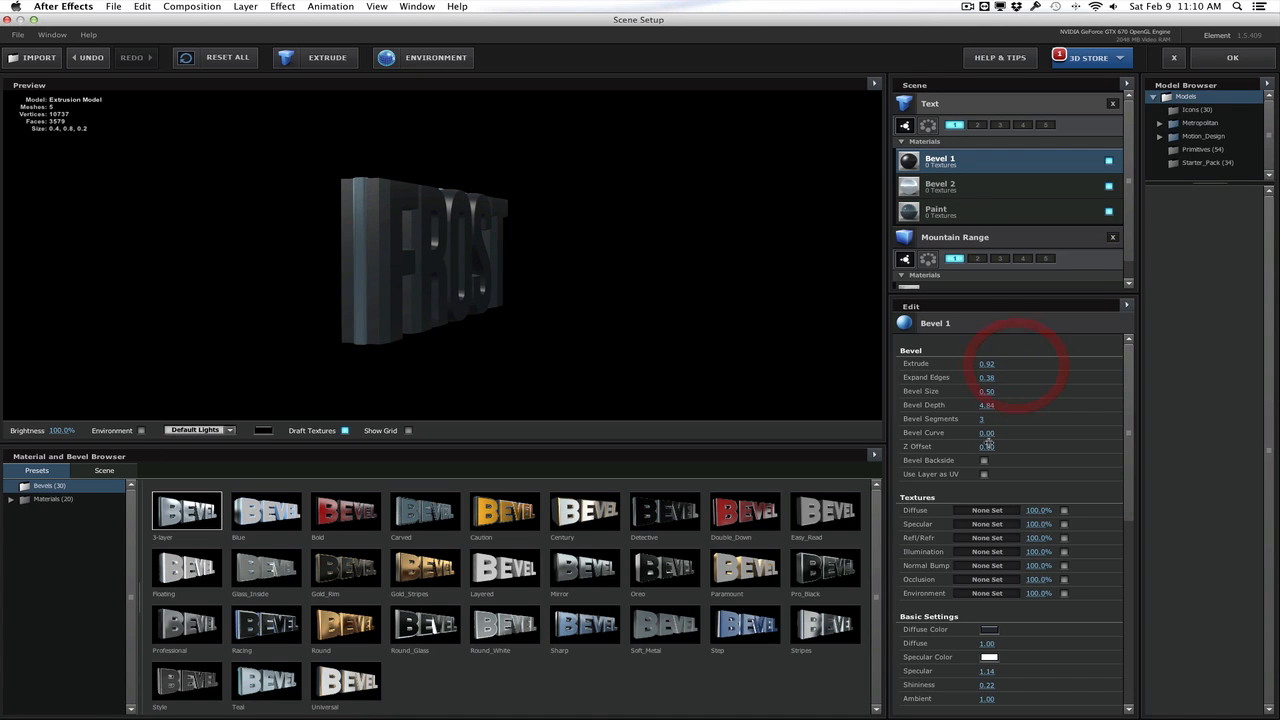
{"action": "left_click_drag", "start_coordinate": [1003, 446], "coordinate": [945, 447]}
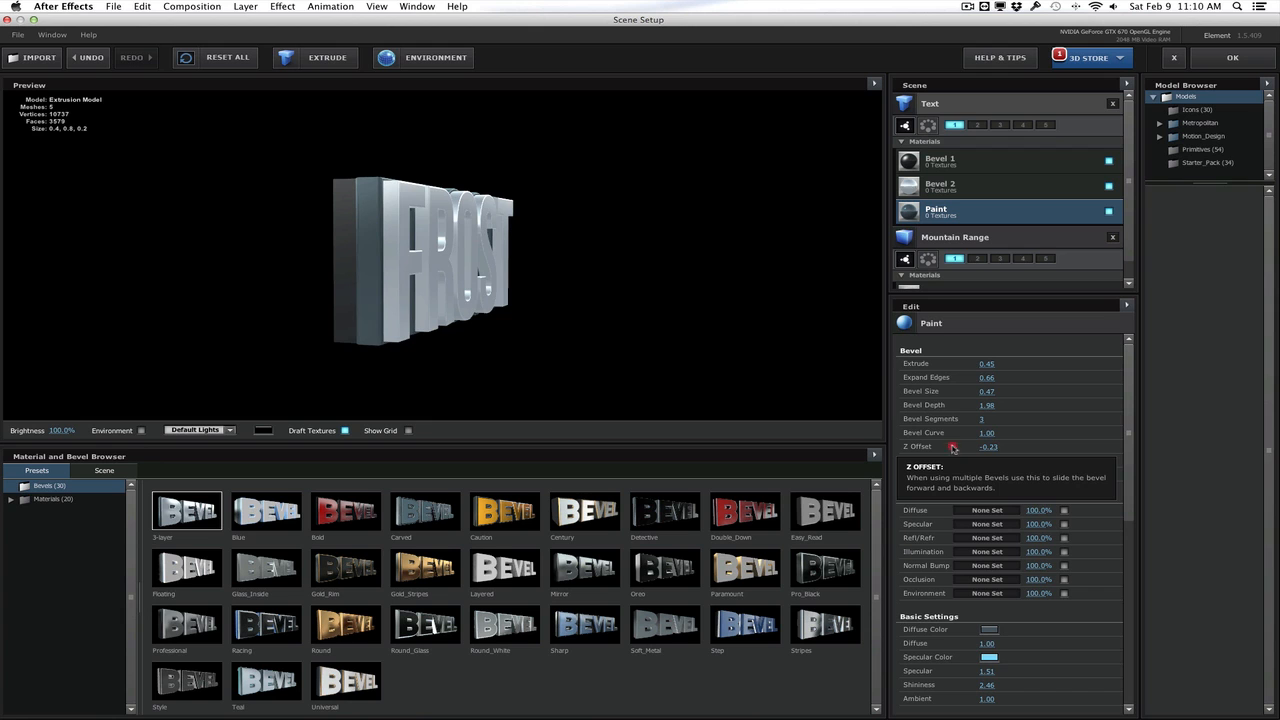
{"action": "mouse_move", "coordinate": [664, 326]}
{"action": "left_mouse_down"}
{"action": "mouse_move", "coordinate": [612, 325]}
{"action": "mouse_move", "coordinate": [569, 277]}
{"action": "mouse_move", "coordinate": [597, 334]}
{"action": "mouse_move", "coordinate": [577, 309]}
{"action": "mouse_move", "coordinate": [586, 322]}
{"action": "left_mouse_up"}
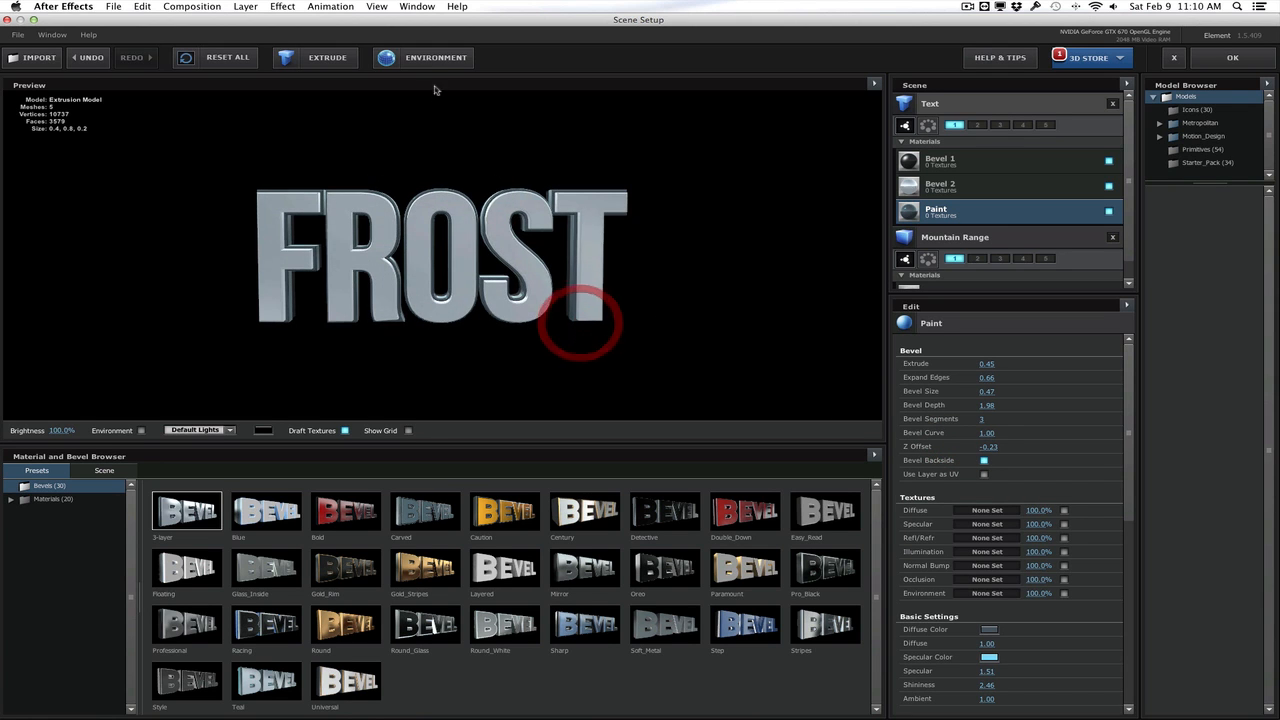
Load Sky019.jpg from the Sky019_7500 folder as the scene's environment texture
{"action": "left_click", "coordinate": [431, 63]}
{"action": "left_click_drag", "start_coordinate": [557, 149], "coordinate": [336, 146]}
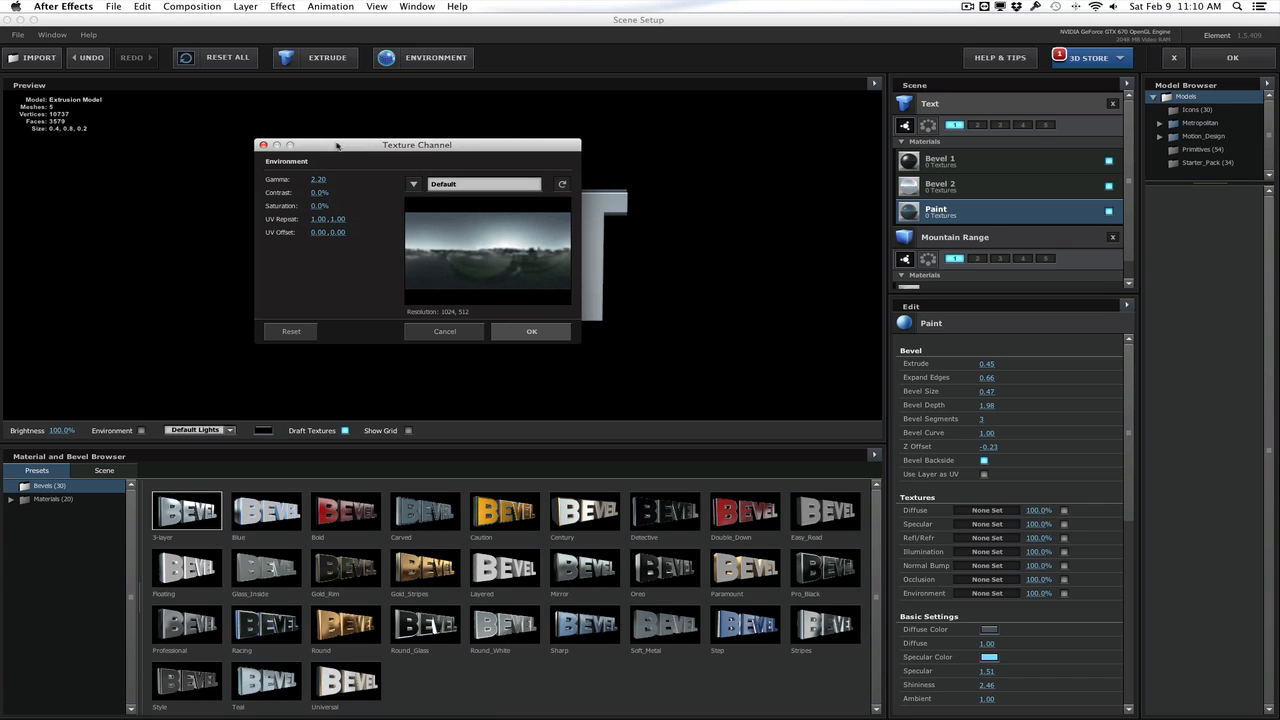
{"action": "left_click", "coordinate": [430, 184]}
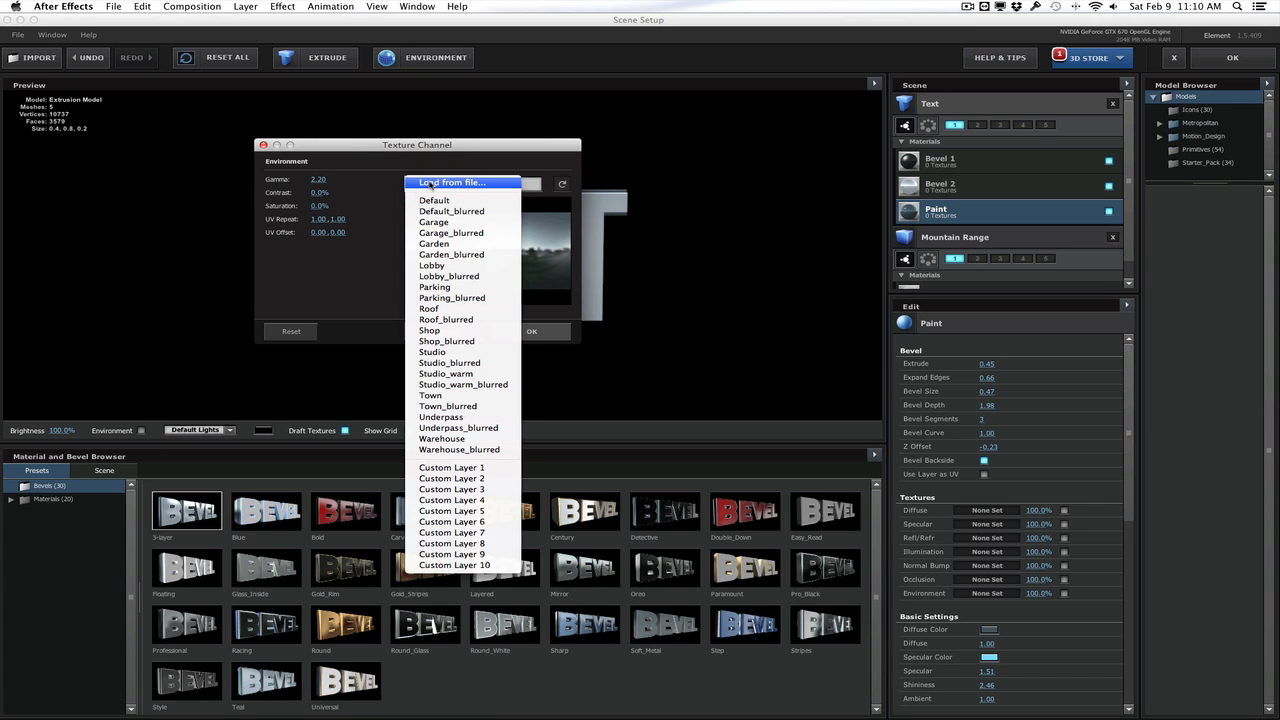
{"action": "left_click", "coordinate": [430, 184]}
{"action": "left_click", "coordinate": [492, 255]}
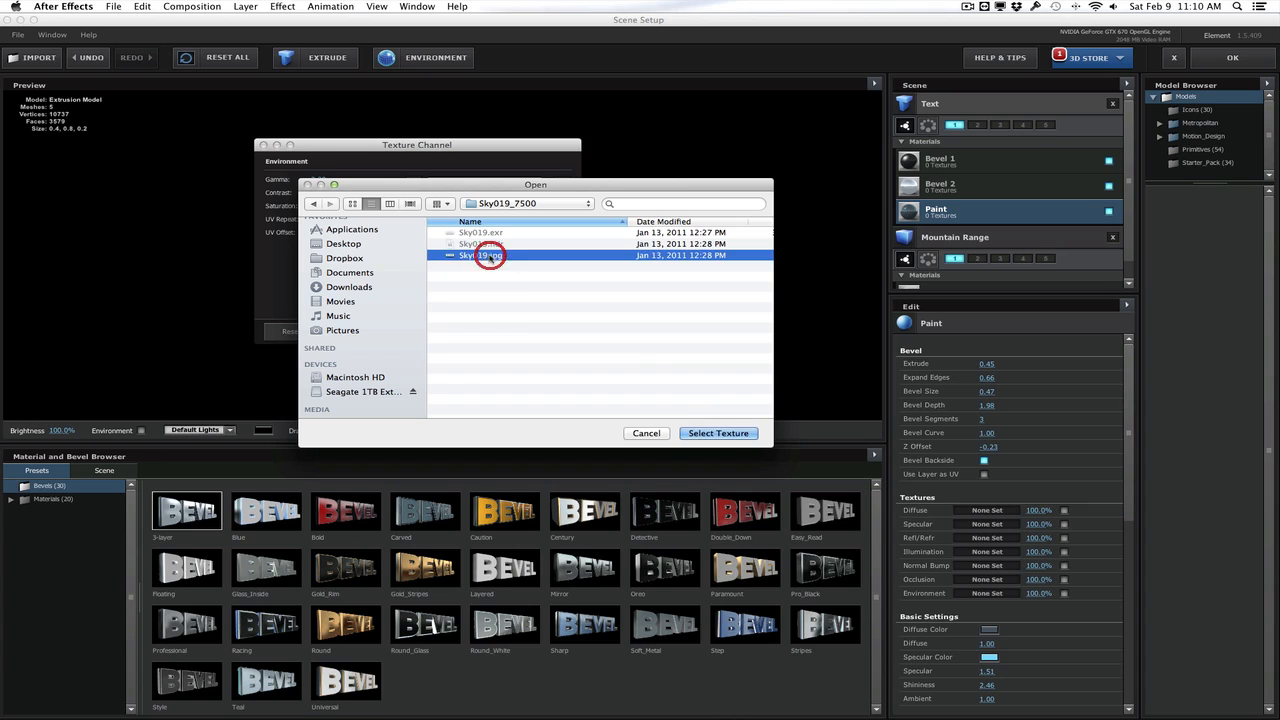
{"action": "left_click", "coordinate": [697, 433]}
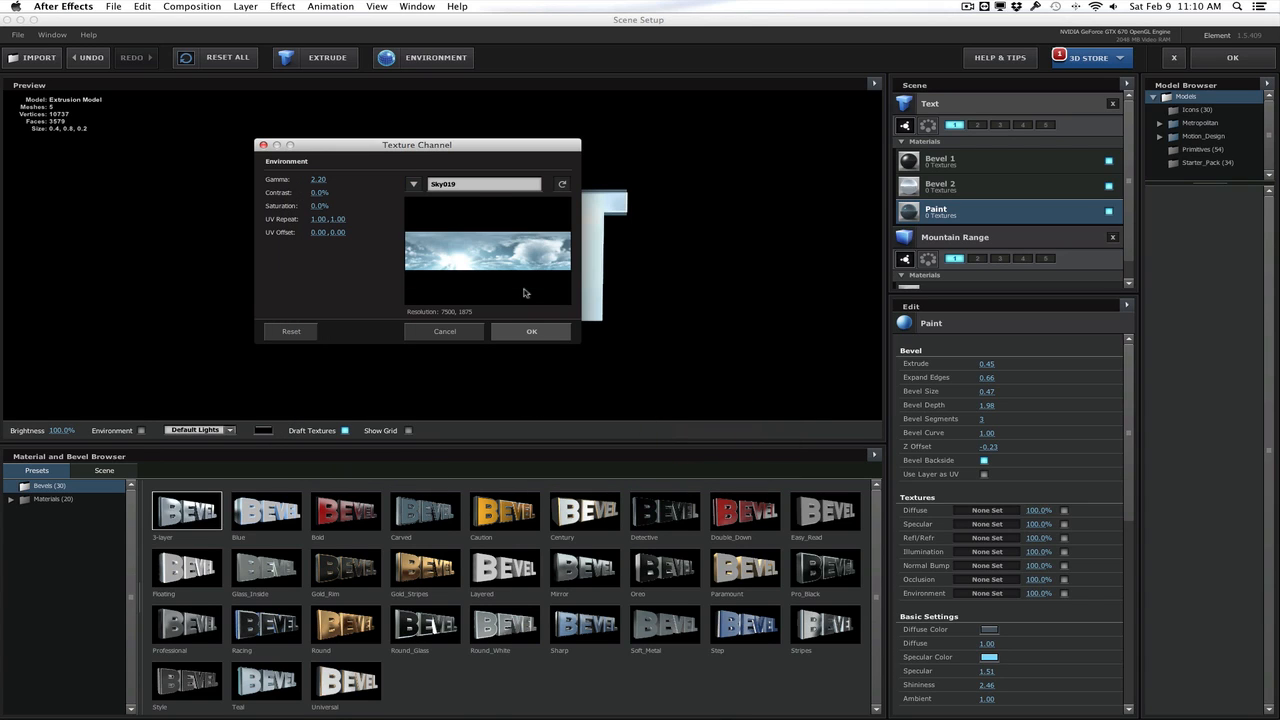
{"action": "left_click", "coordinate": [520, 331]}
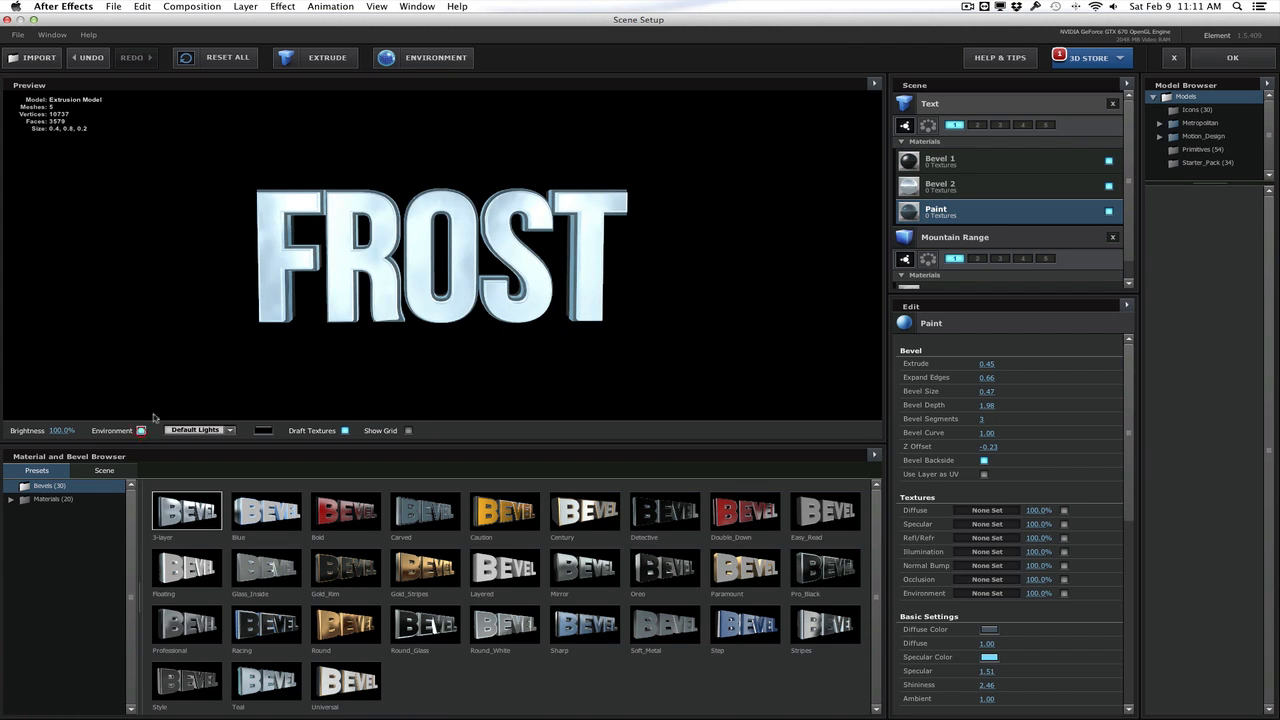
Show the environment behind the FROST text in the preview and accept the scene setup
{"action": "left_click", "coordinate": [141, 430]}
{"action": "mouse_move", "coordinate": [214, 316]}
{"action": "left_mouse_down"}
{"action": "mouse_move", "coordinate": [230, 312]}
{"action": "mouse_move", "coordinate": [210, 318]}
{"action": "left_mouse_up"}
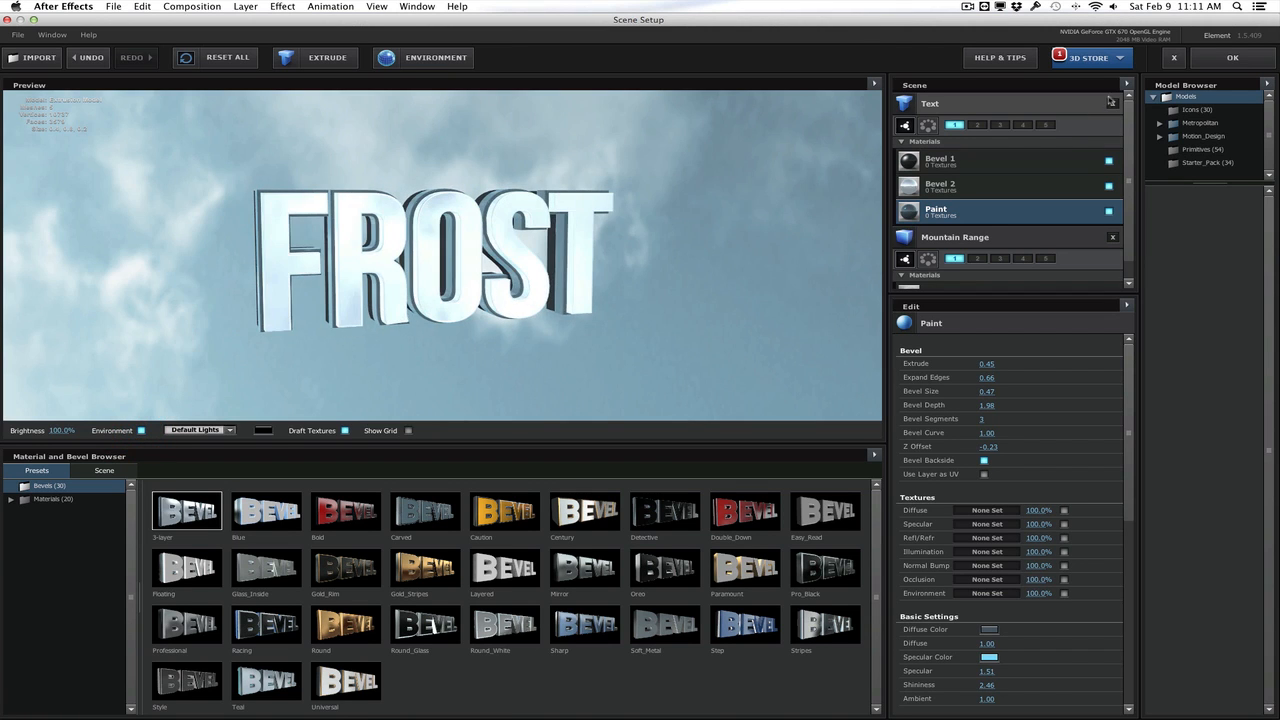
{"action": "left_click", "coordinate": [1232, 58]}
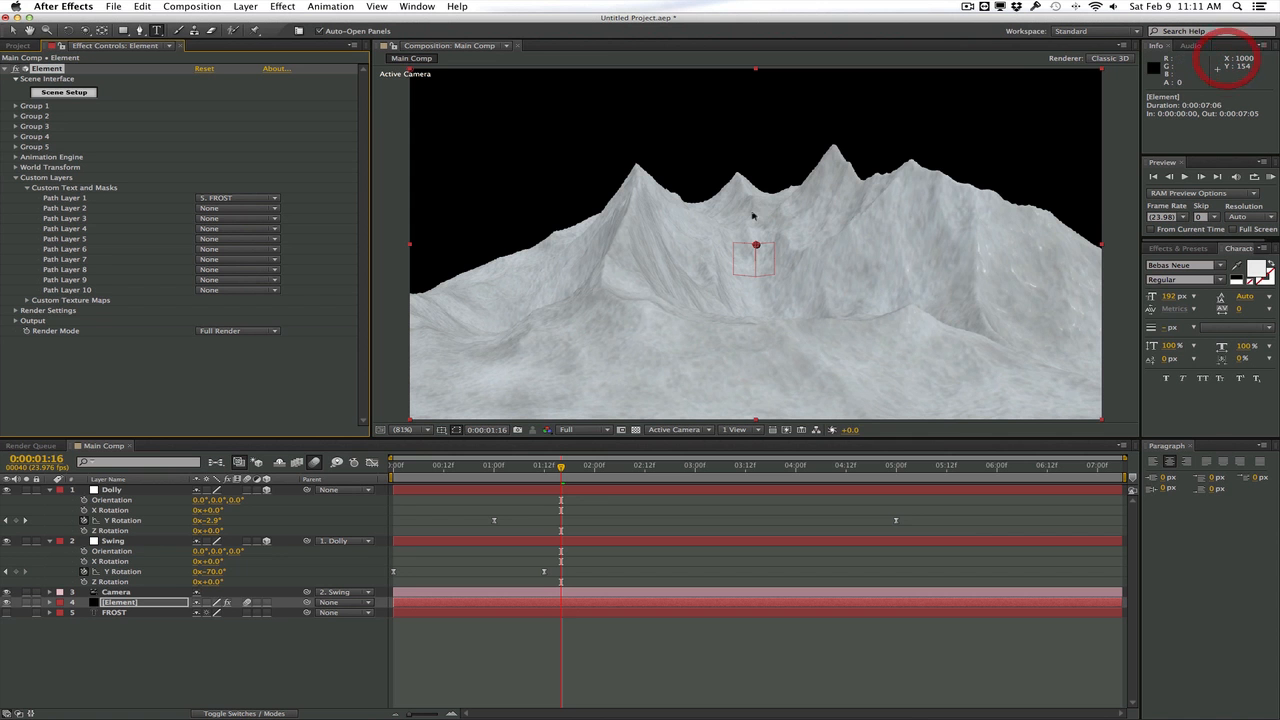
Enable Show in BG for the environment in Element's Render Settings
{"action": "left_click", "coordinate": [15, 311]}
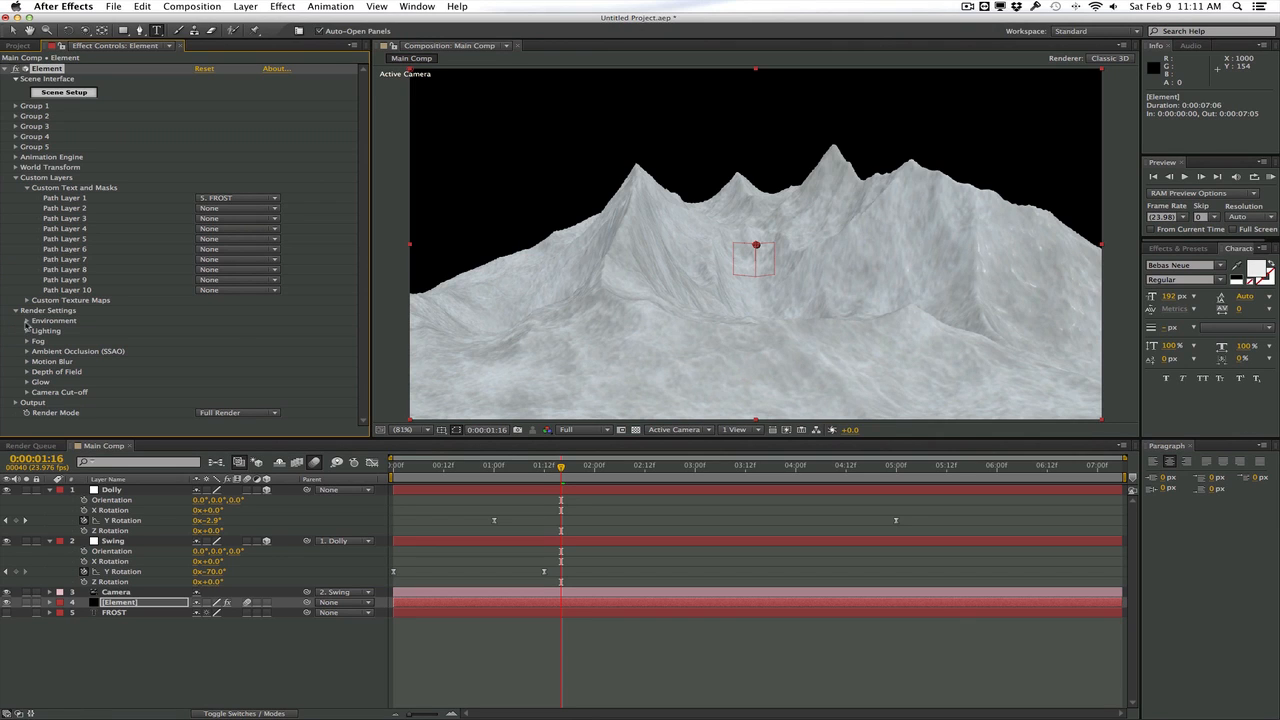
{"action": "left_click", "coordinate": [26, 321]}
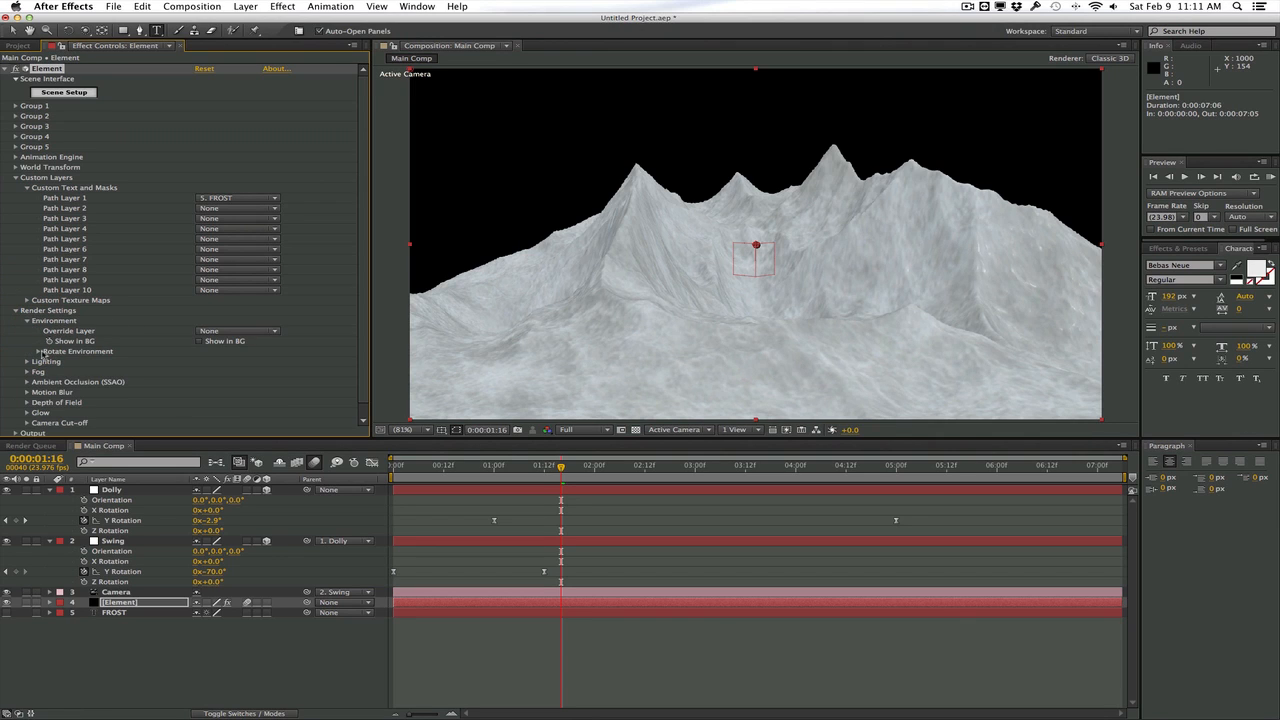
{"action": "left_click", "coordinate": [201, 341]}
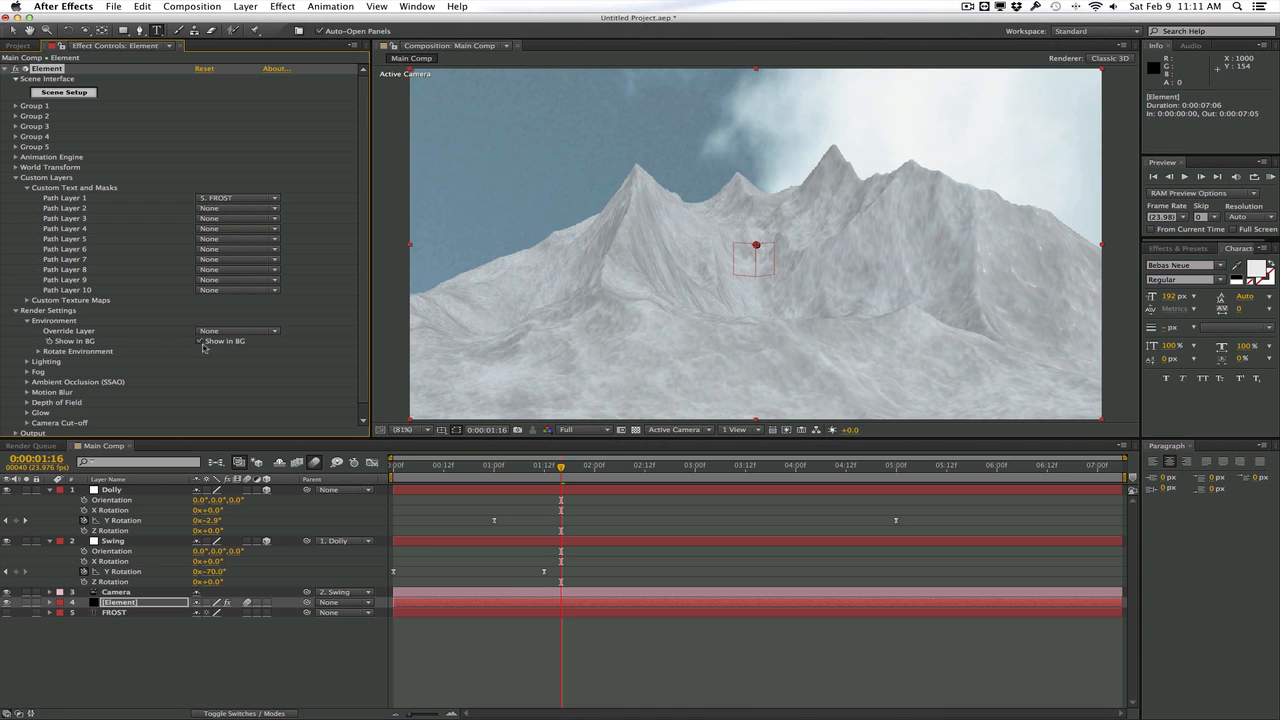
Rotate the environment around Y to 1x+72°, checking the sky at the start and around two seconds
{"action": "left_click", "coordinate": [38, 351]}
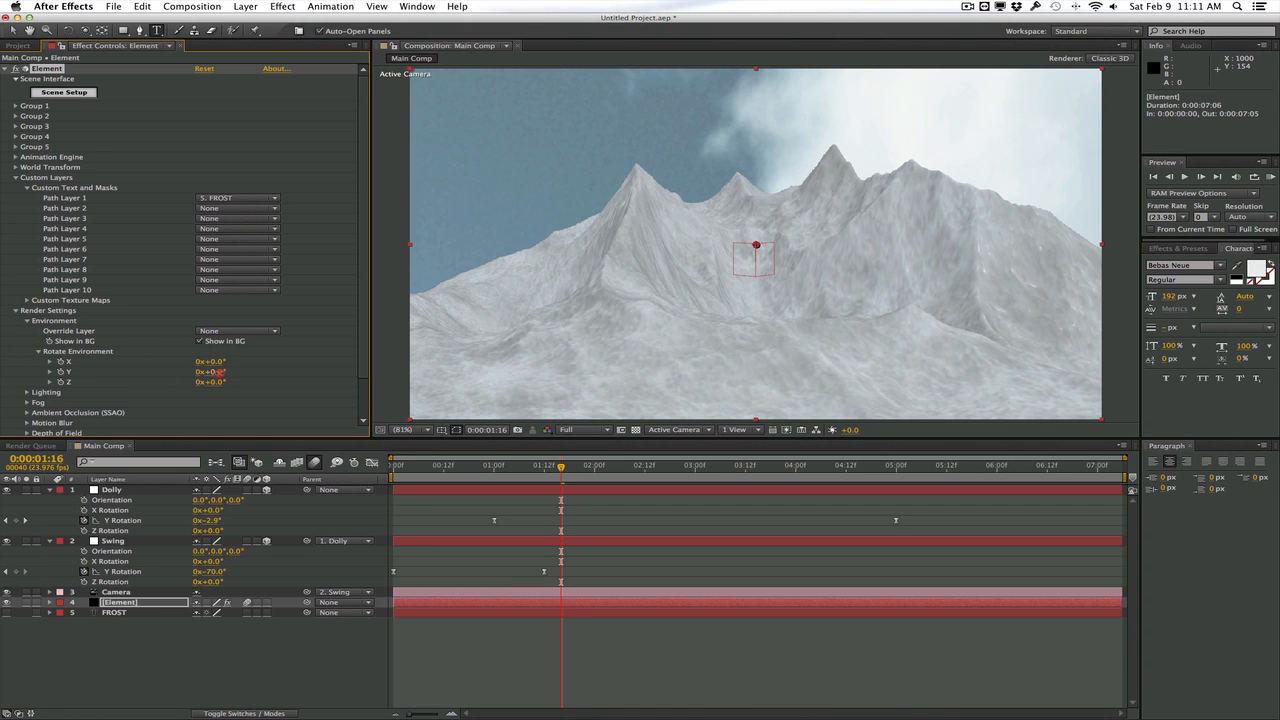
{"action": "left_click_drag", "start_coordinate": [218, 371], "coordinate": [269, 373]}
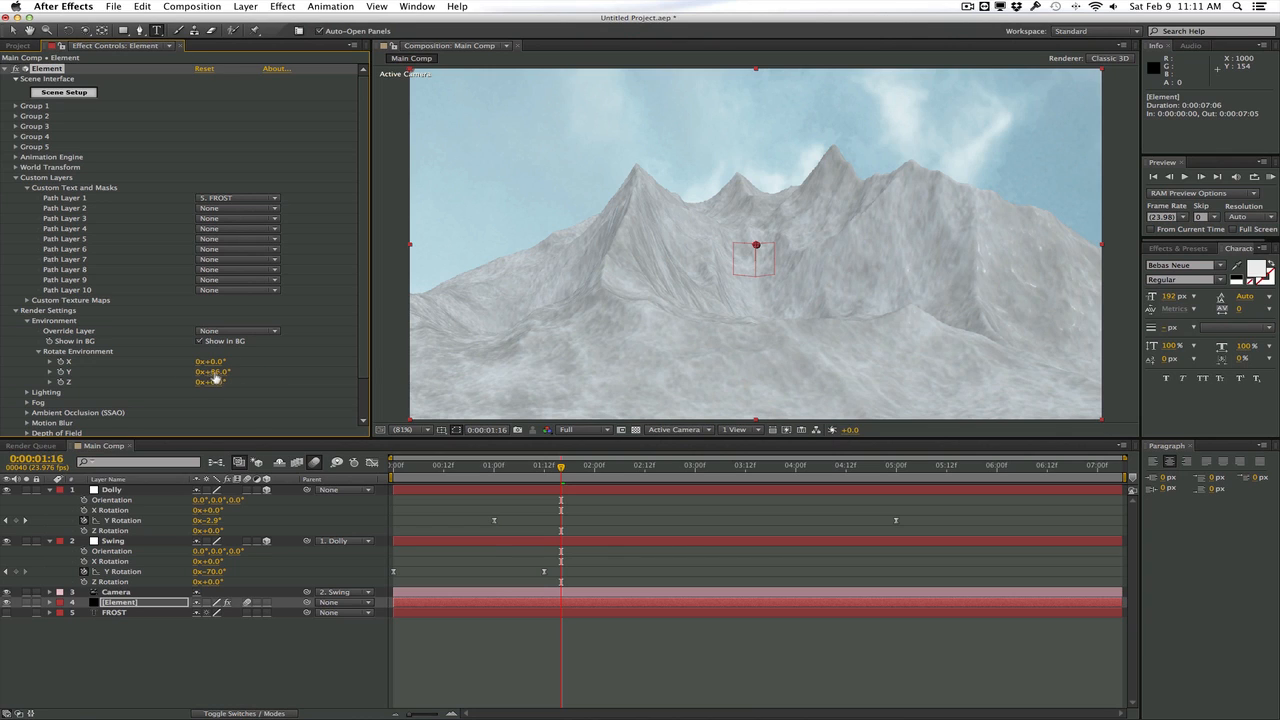
{"action": "left_click_drag", "start_coordinate": [215, 377], "coordinate": [310, 367]}
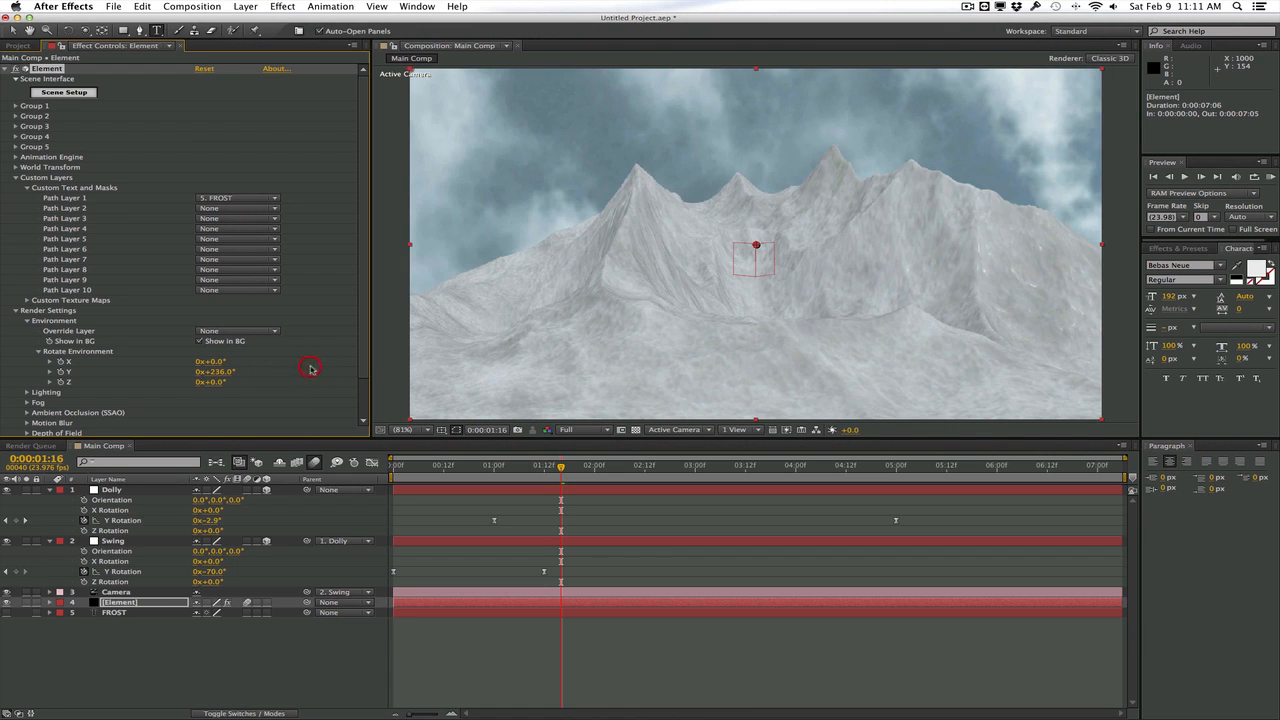
{"action": "left_click_drag", "start_coordinate": [490, 467], "coordinate": [393, 467]}
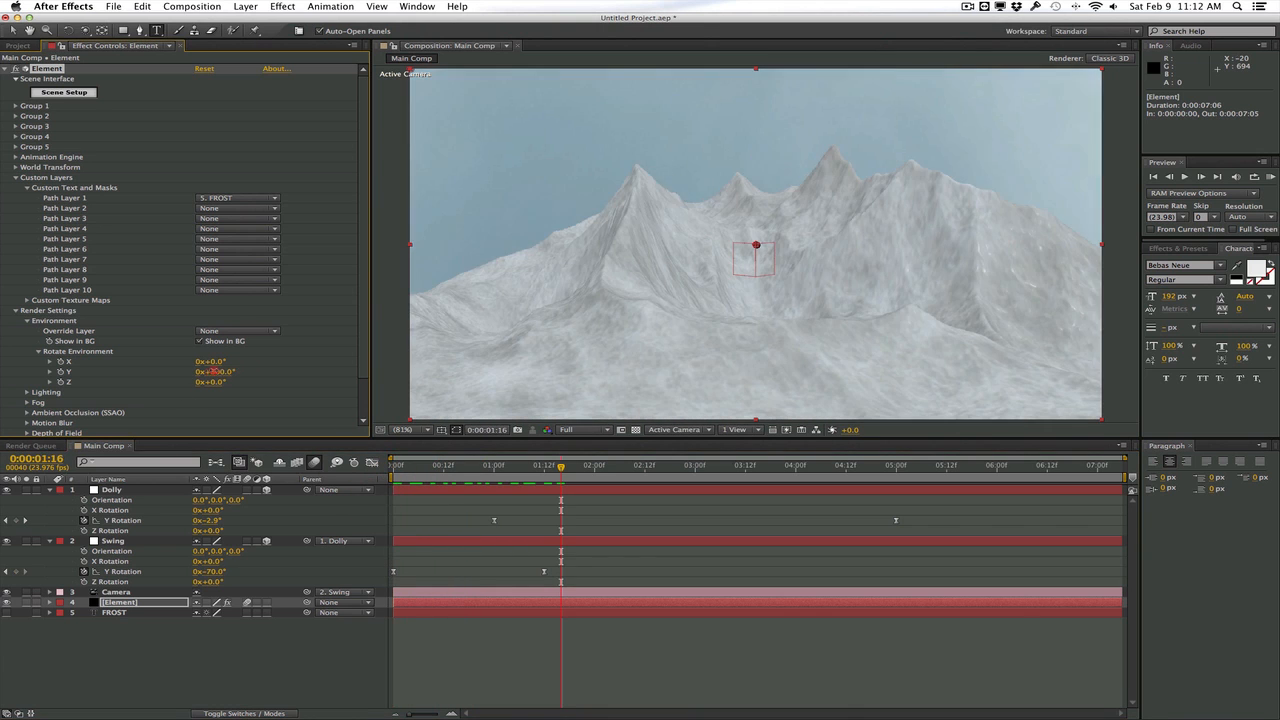
{"action": "left_click_drag", "start_coordinate": [240, 371], "coordinate": [306, 371]}
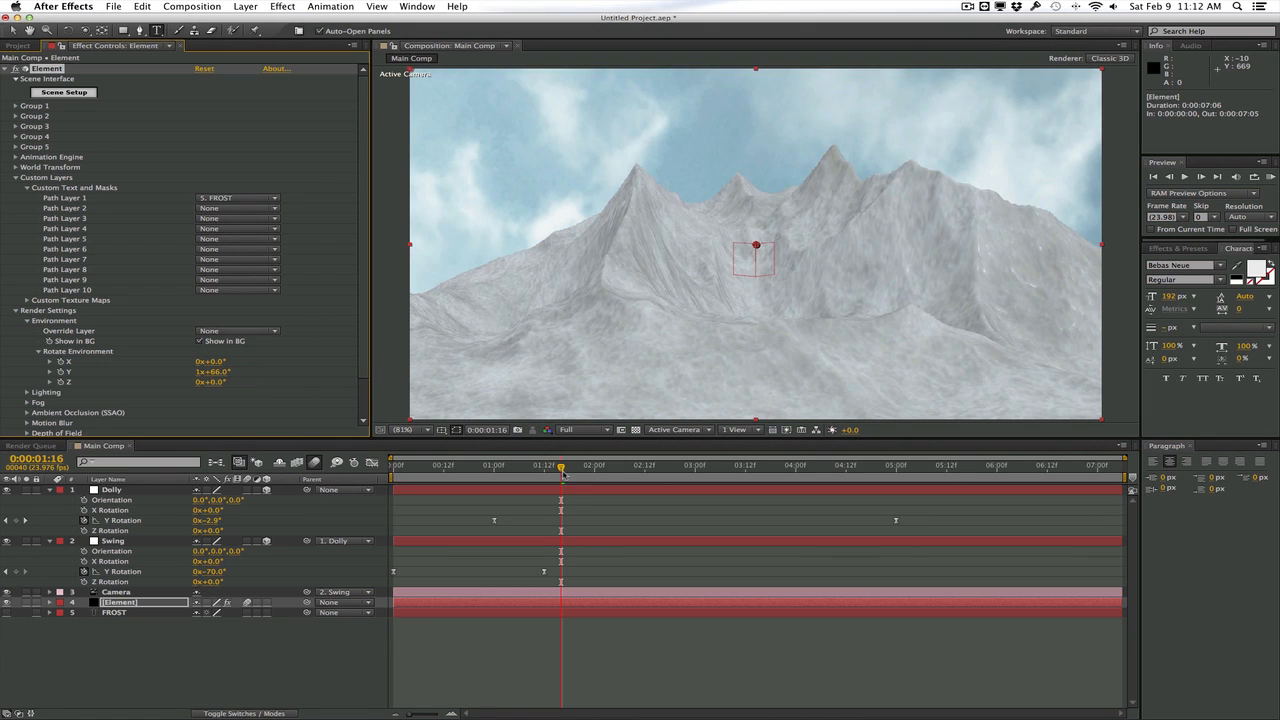
{"action": "left_click_drag", "start_coordinate": [562, 470], "coordinate": [599, 470]}
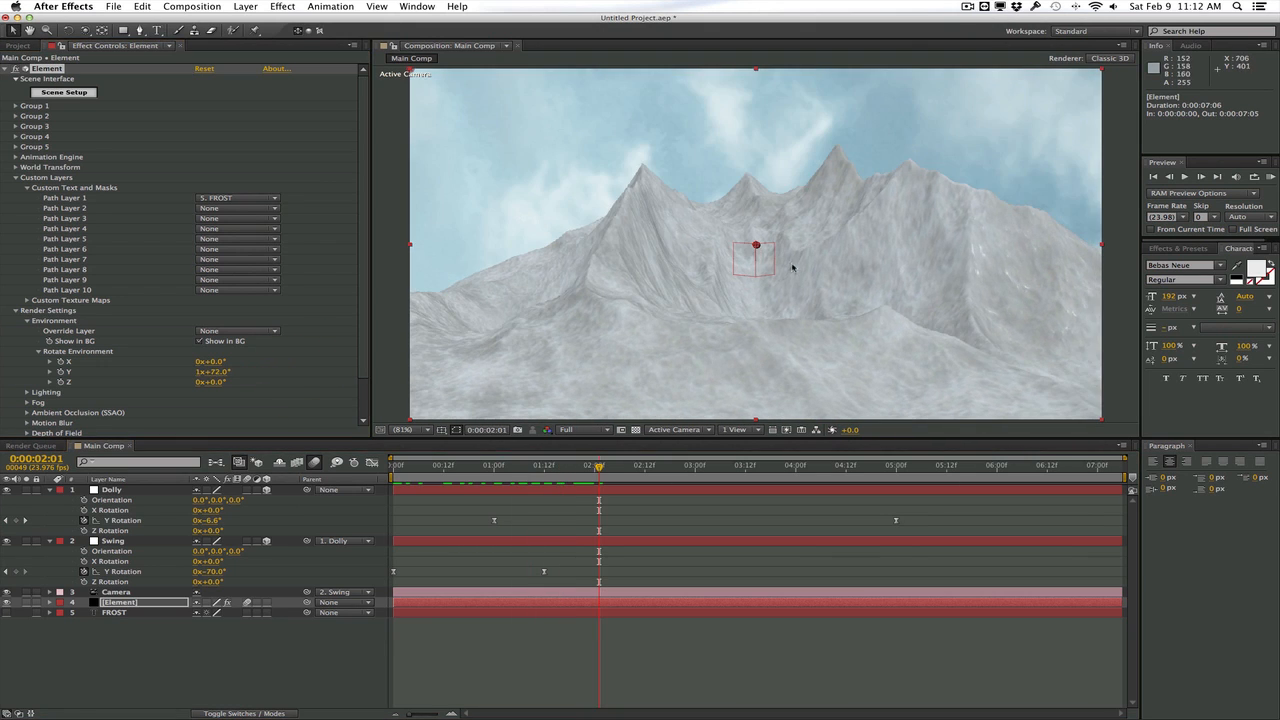
Assign the Text model to group 2 in Scene Setup and accept the scene
{"action": "left_click", "coordinate": [64, 92]}
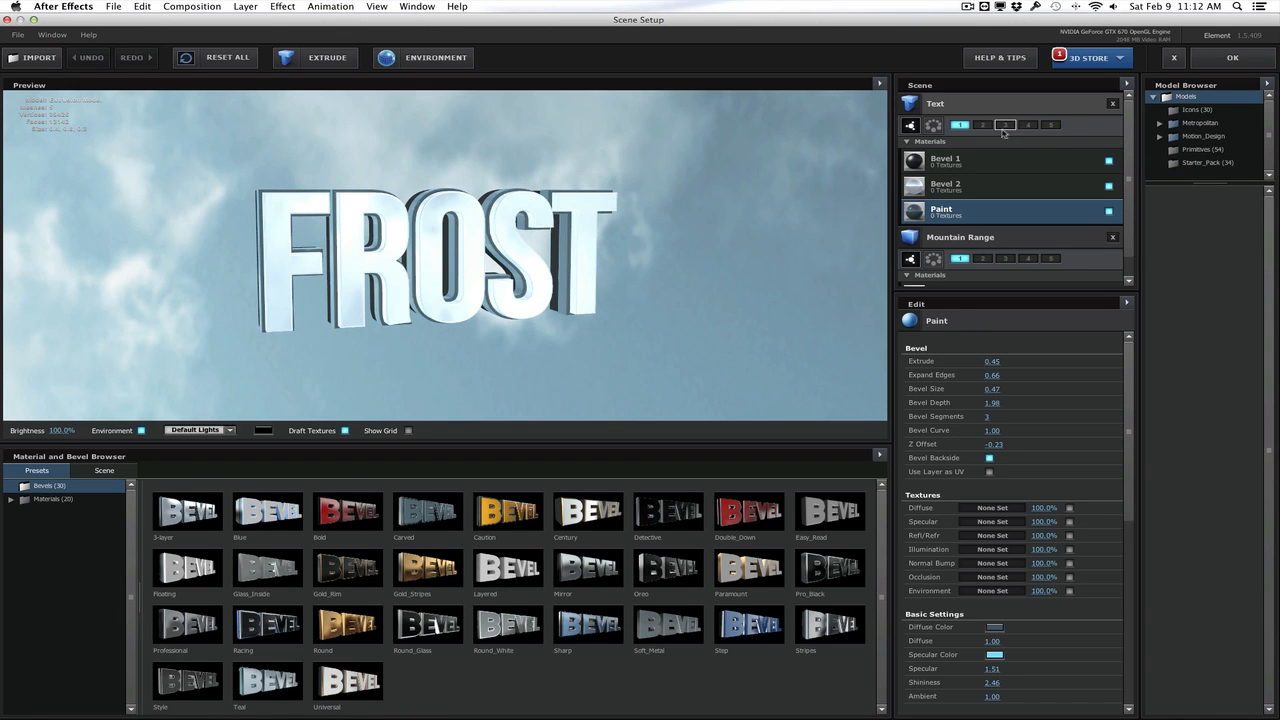
{"action": "left_click", "coordinate": [988, 126]}
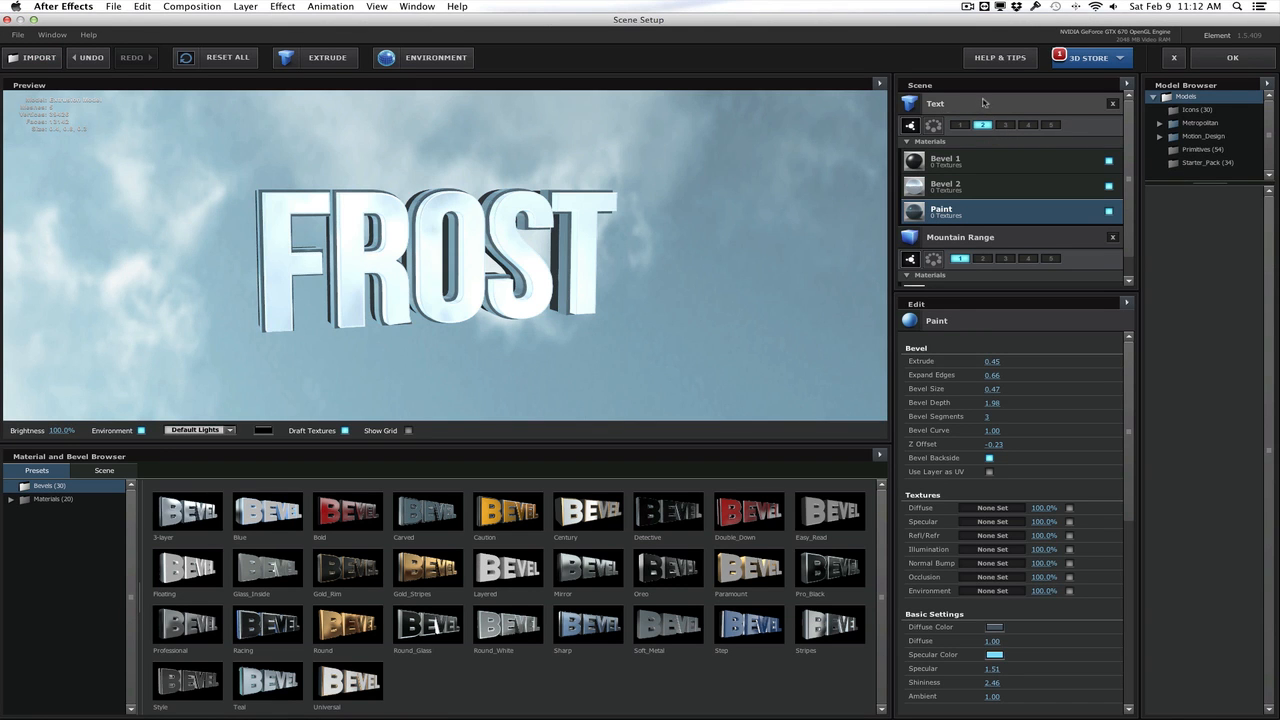
{"action": "left_click", "coordinate": [1232, 57]}
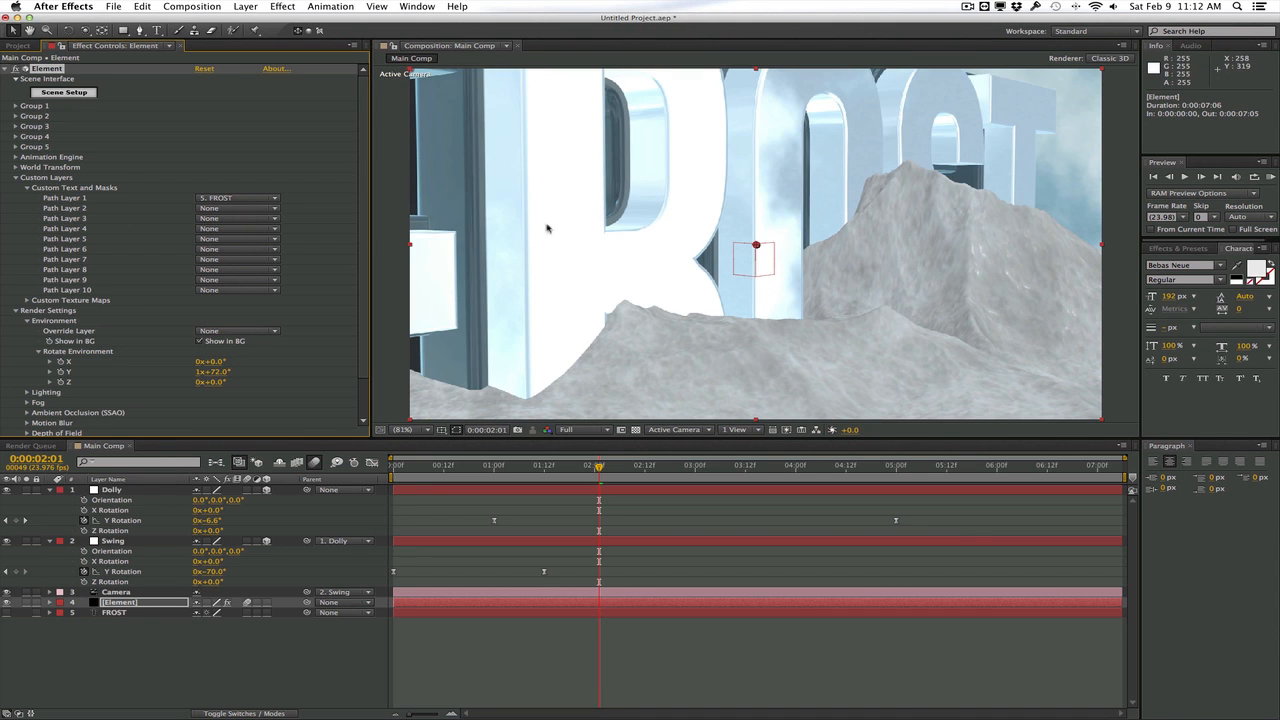
Set Group 2's Particle Look size to 0.88 to shrink the FROST text
{"action": "left_click", "coordinate": [15, 116]}
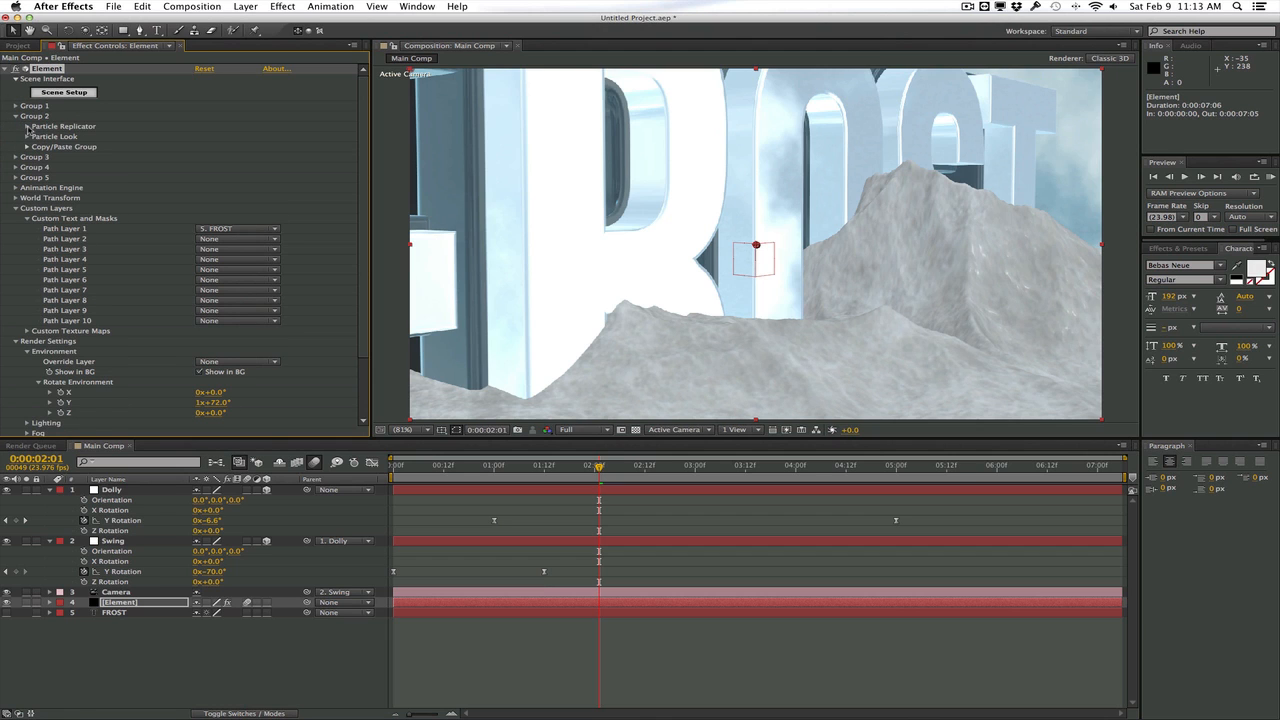
{"action": "left_click", "coordinate": [27, 137]}
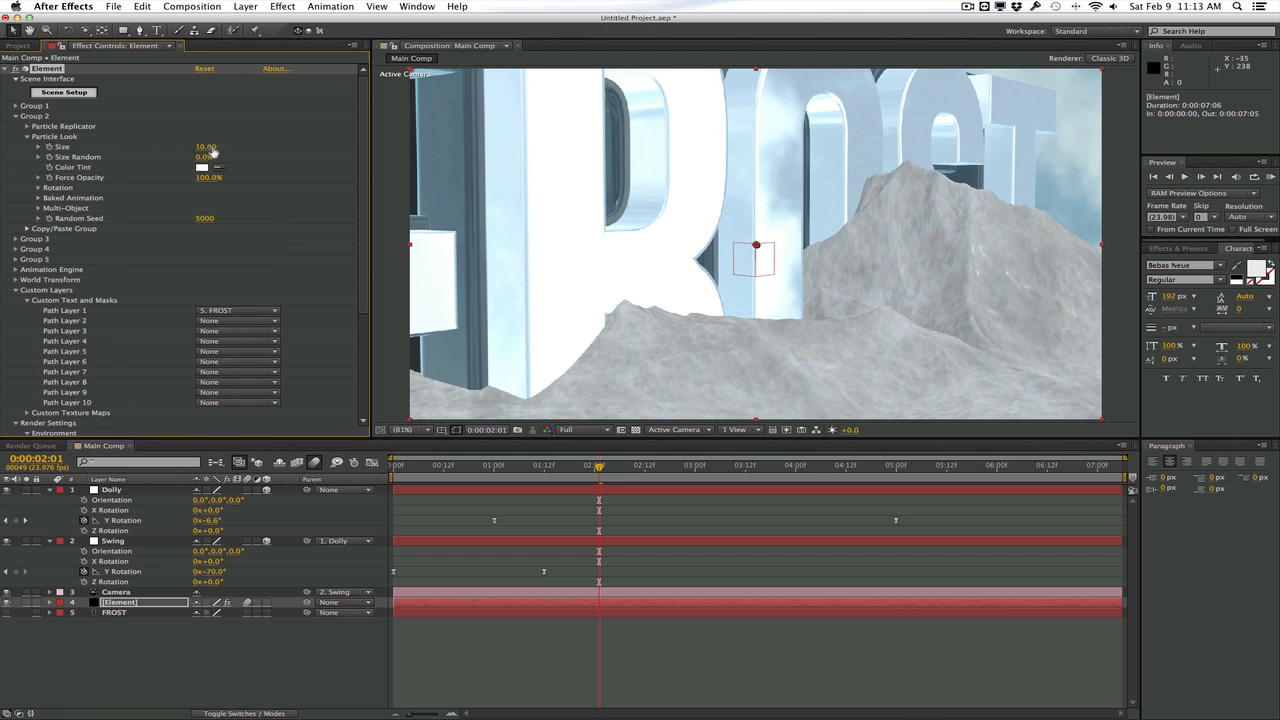
{"action": "left_click_drag", "start_coordinate": [182, 146], "coordinate": [92, 146]}
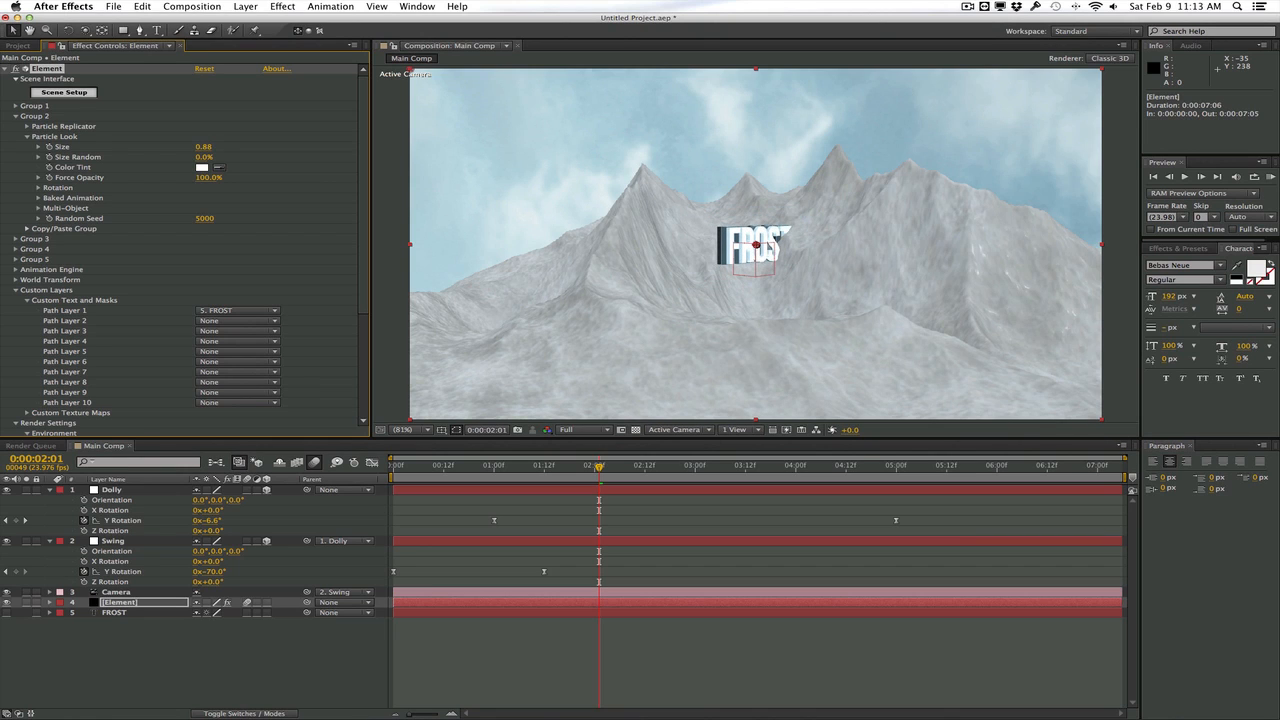
Place Group 2 at Position XY 622, 357 and Z -10 with 47° Y rotation, checking it through to 0:00:02:00
{"action": "left_click", "coordinate": [26, 128]}
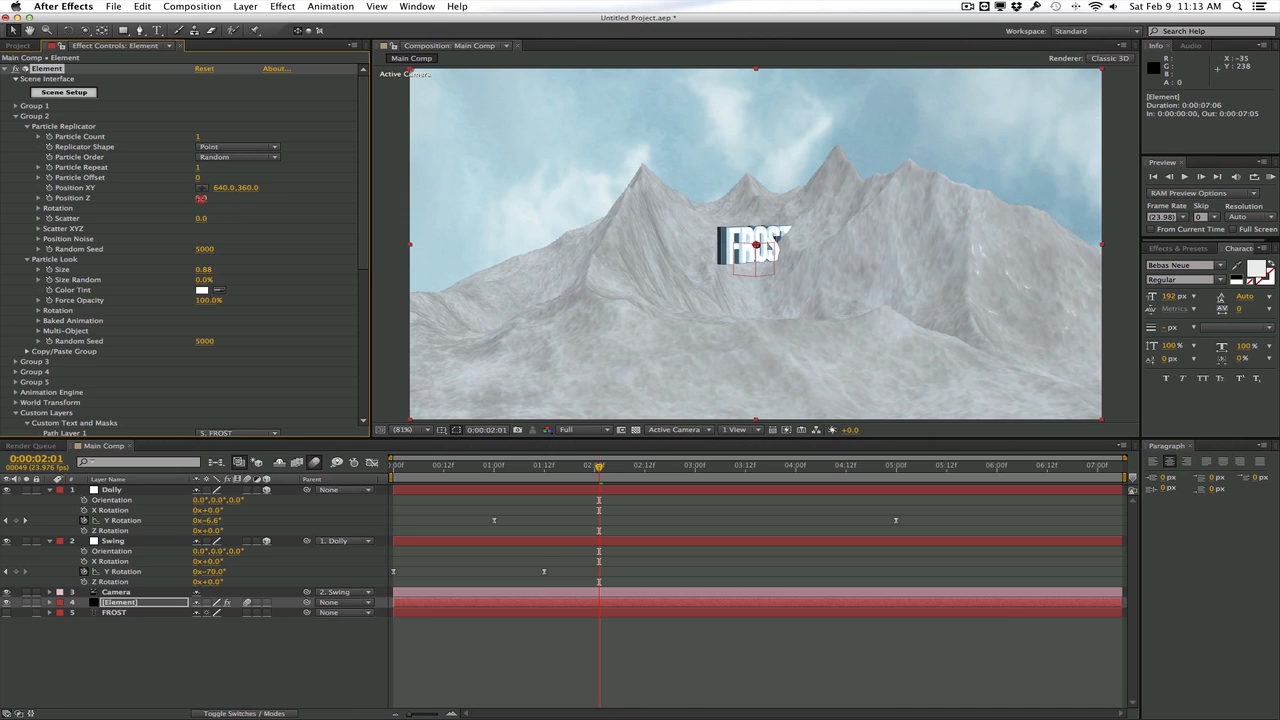
{"action": "mouse_move", "coordinate": [201, 198]}
{"action": "left_mouse_down"}
{"action": "mouse_move", "coordinate": [237, 198]}
{"action": "mouse_move", "coordinate": [206, 198]}
{"action": "left_mouse_up"}
{"action": "left_click", "coordinate": [245, 189]}
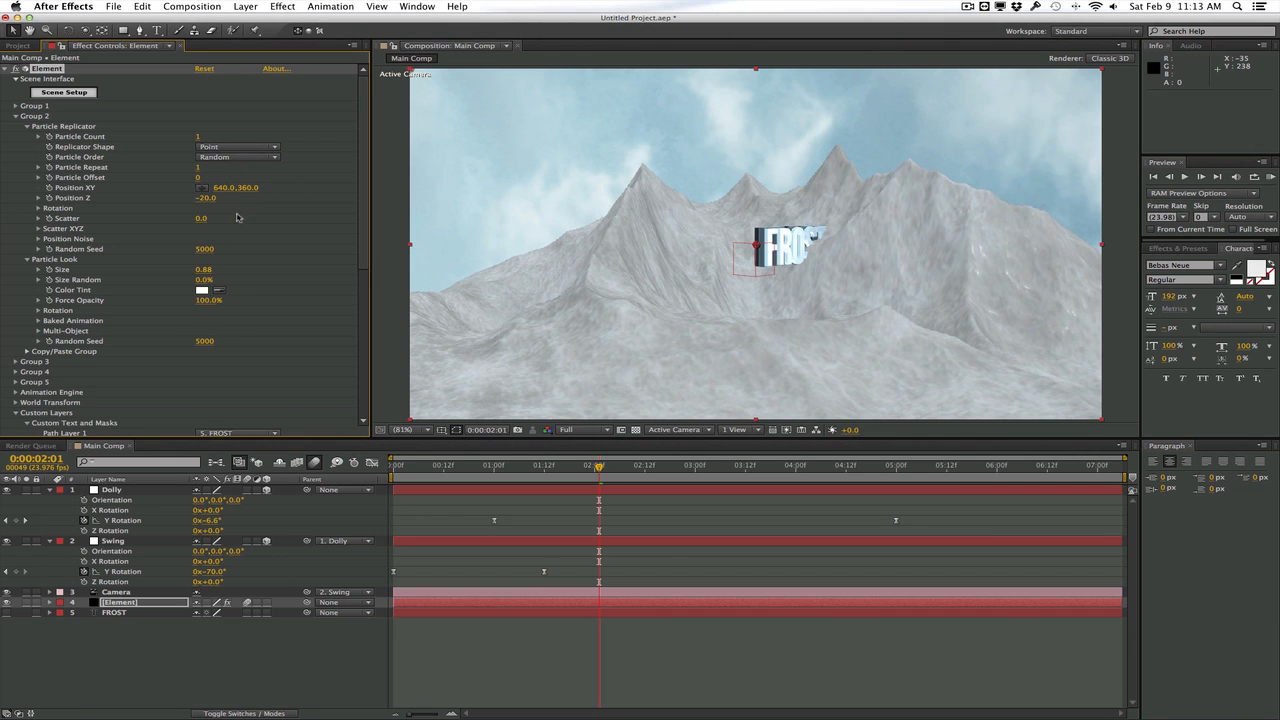
{"action": "left_click_drag", "start_coordinate": [214, 187], "coordinate": [242, 226]}
{"action": "left_click", "coordinate": [38, 208]}
{"action": "left_click_drag", "start_coordinate": [599, 467], "coordinate": [548, 466]}
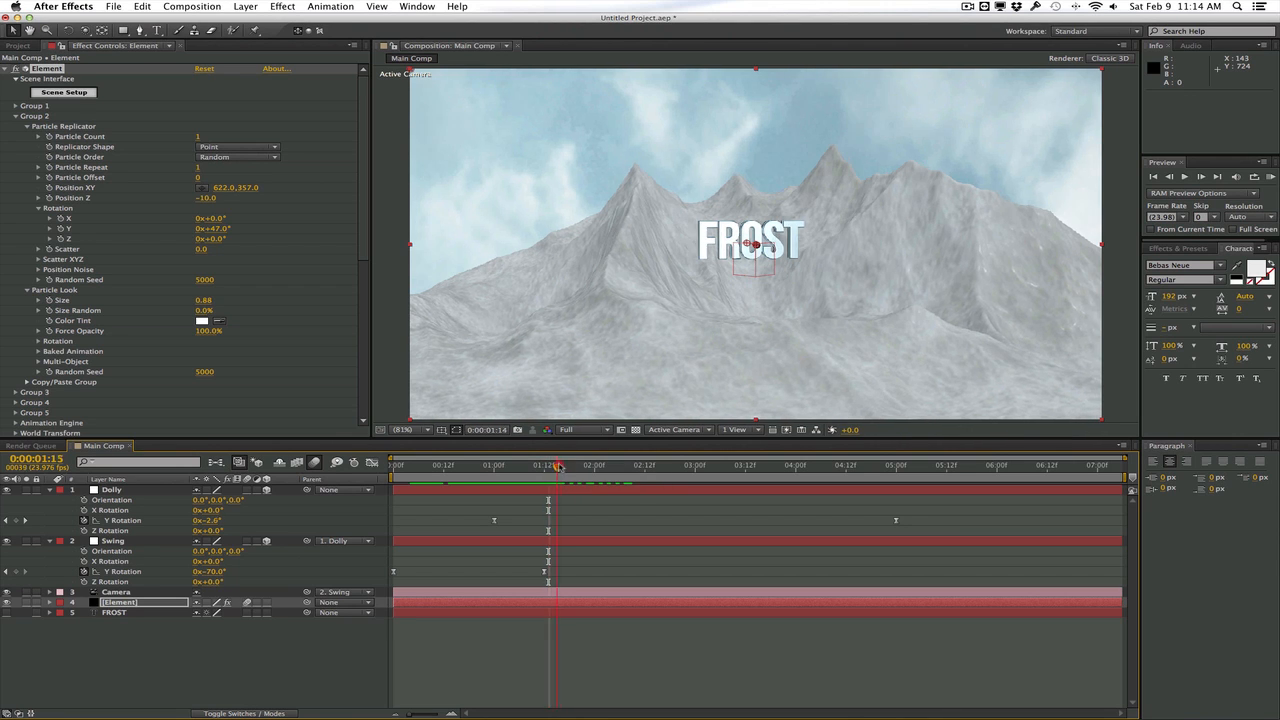
{"action": "left_click_drag", "start_coordinate": [548, 466], "coordinate": [594, 466]}
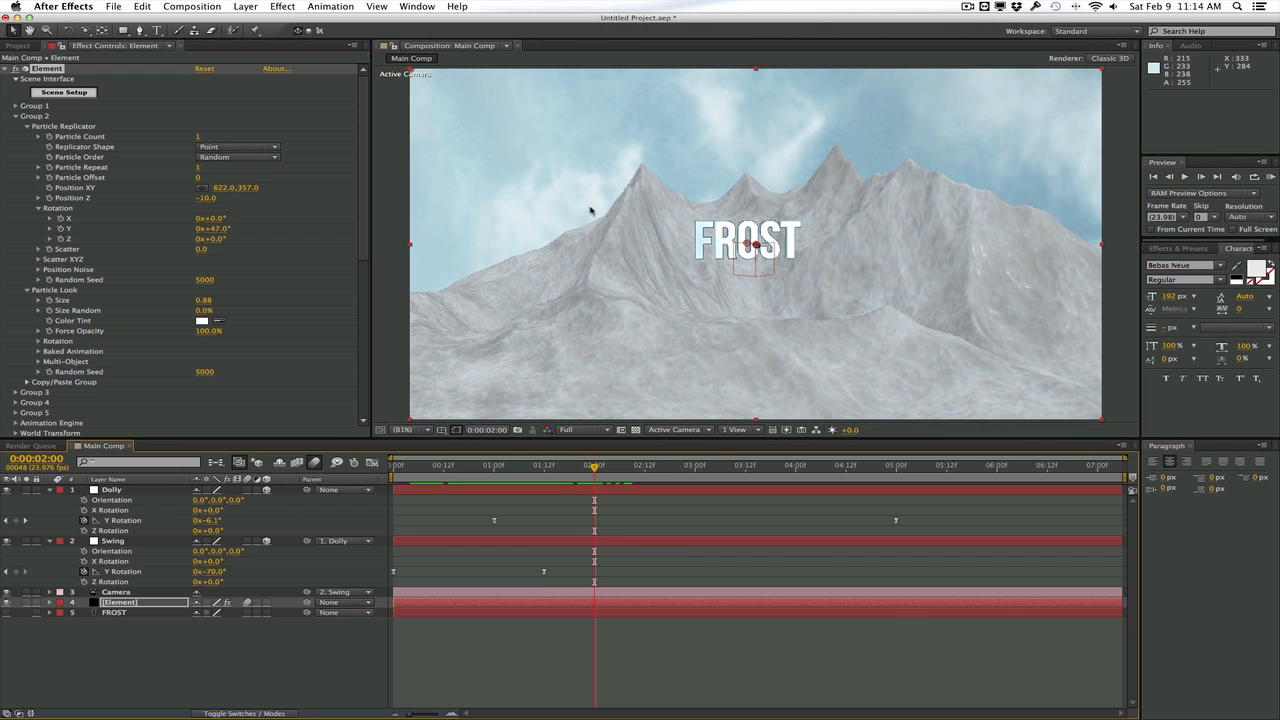
Add a new light of type Parallel and name it Warm Light
{"action": "left_click", "coordinate": [257, 6]}
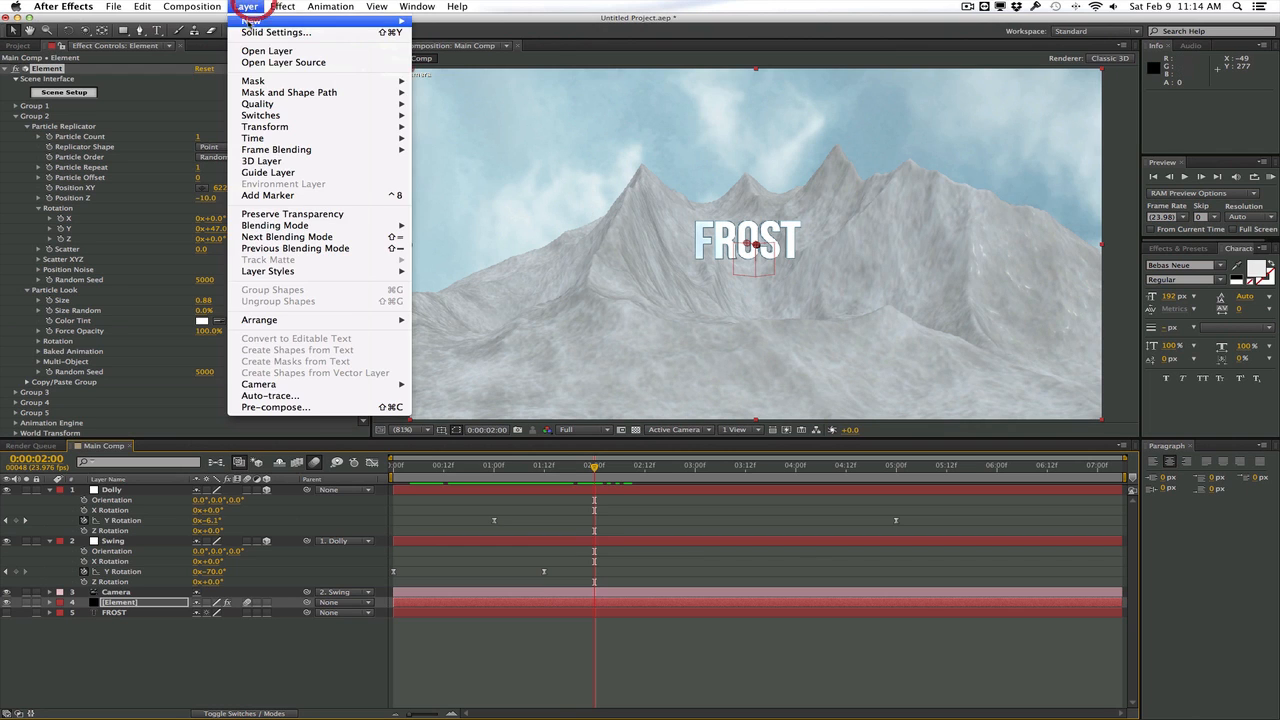
{"action": "mouse_move", "coordinate": [245, 23]}
{"action": "left_click", "coordinate": [460, 48]}
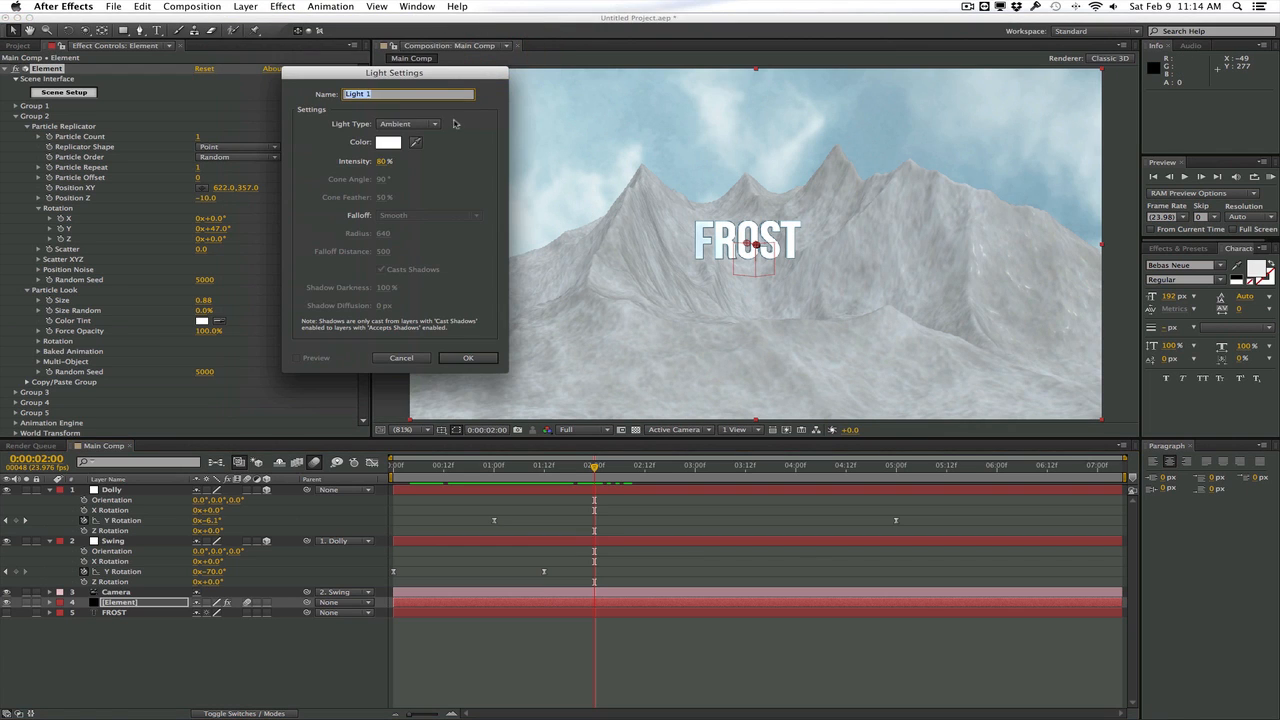
{"action": "left_click", "coordinate": [430, 124]}
{"action": "left_click", "coordinate": [425, 134]}
{"action": "left_click", "coordinate": [420, 94]}
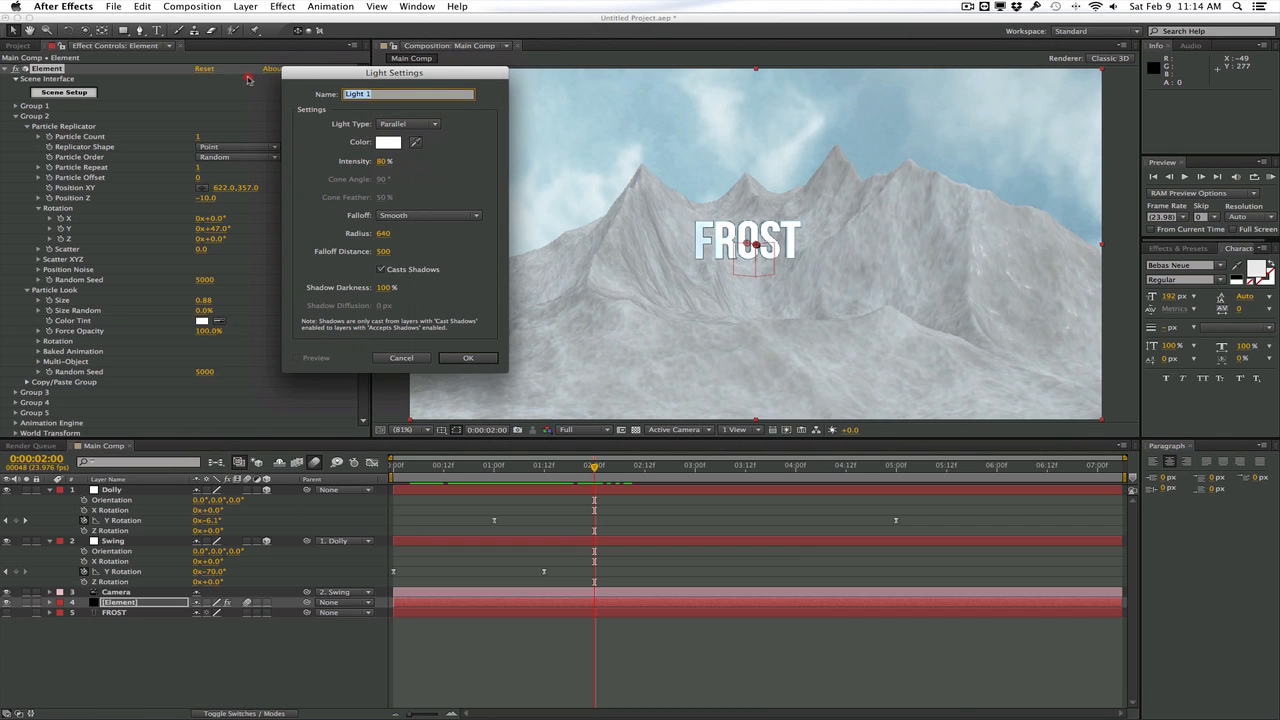
{"action": "type", "text": "Warm Light"}
Set Warm Light's color to pale orange FFF7EF and create the light
{"action": "left_click", "coordinate": [388, 142]}
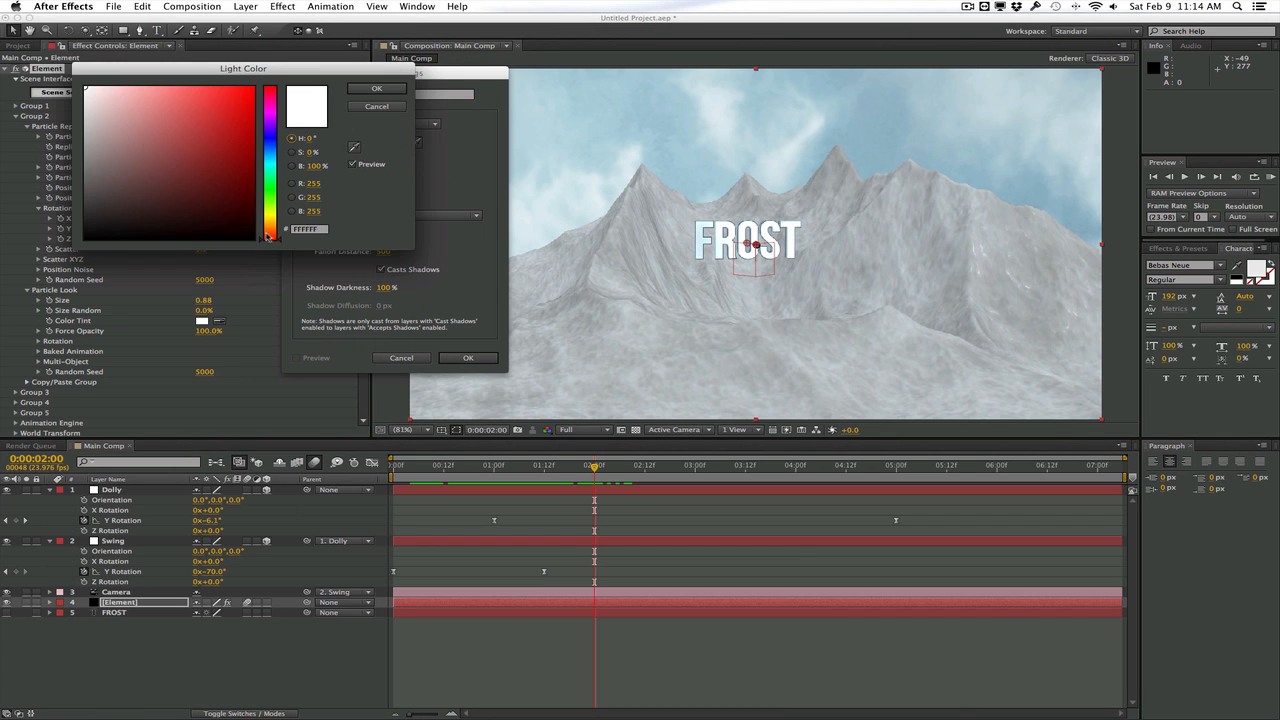
{"action": "left_click_drag", "start_coordinate": [269, 236], "coordinate": [269, 228]}
{"action": "left_click", "coordinate": [95, 85]}
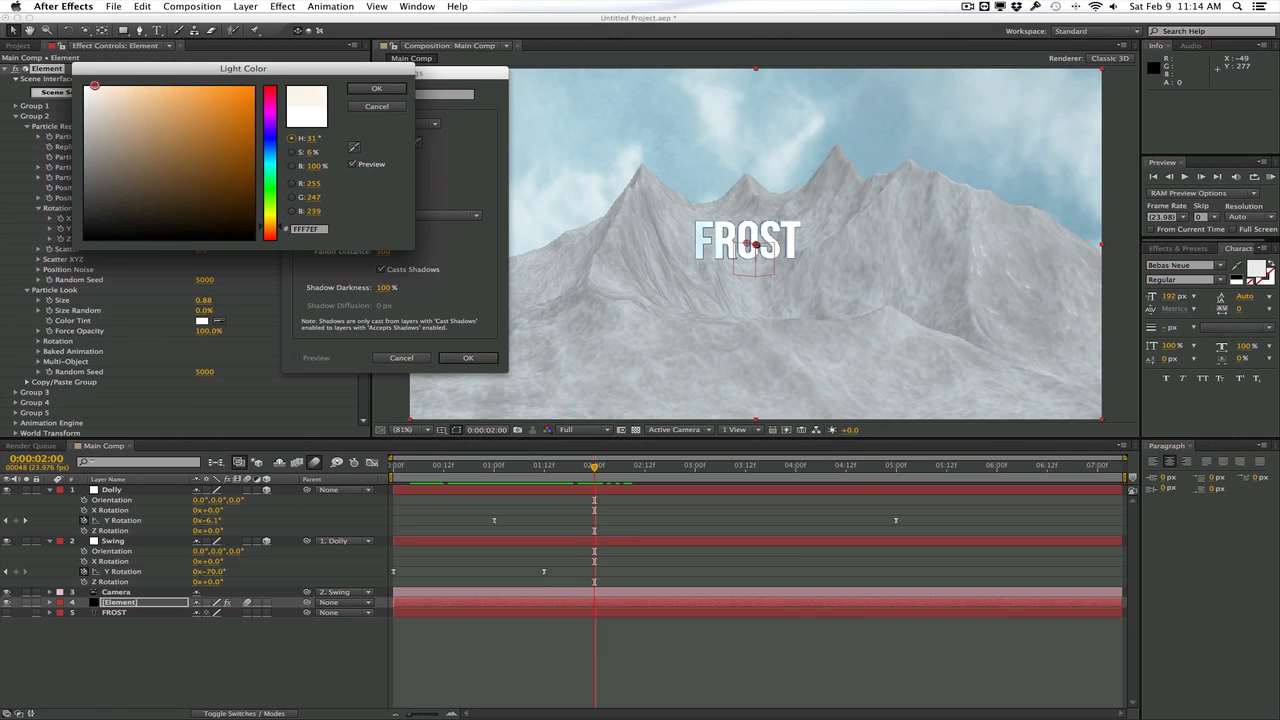
{"action": "key", "text": "Return"}
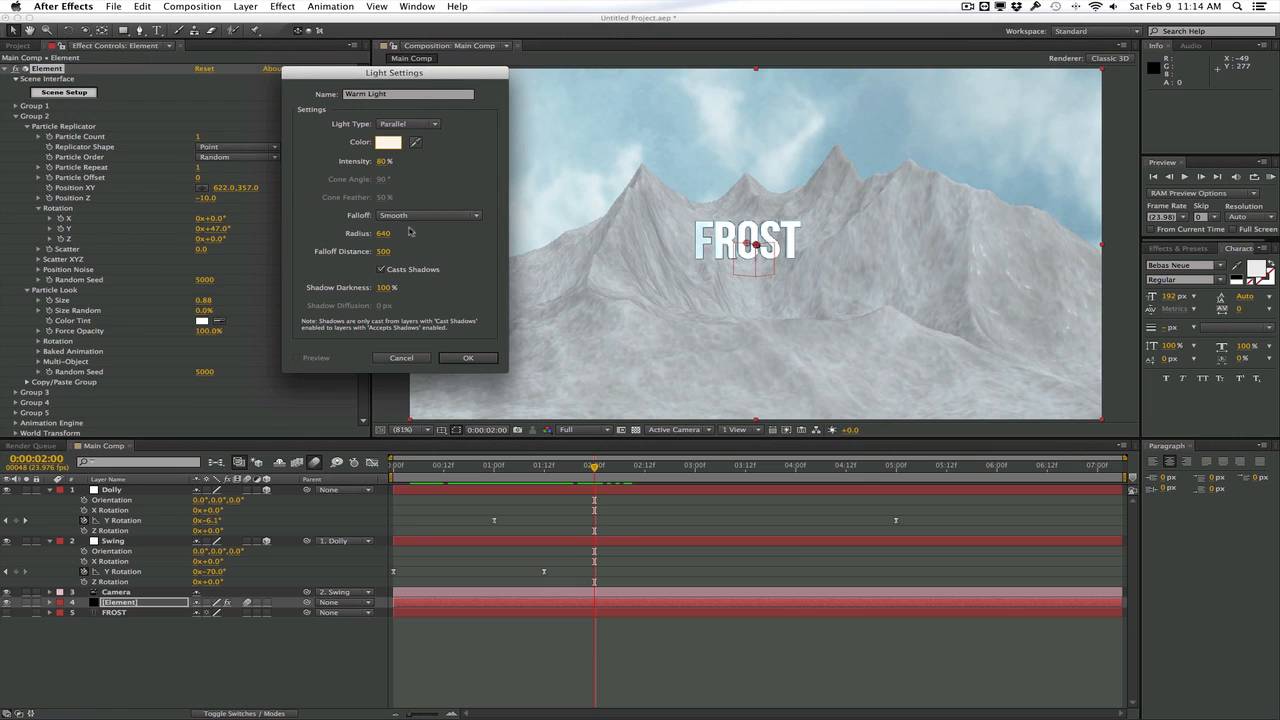
{"action": "left_click", "coordinate": [472, 358]}
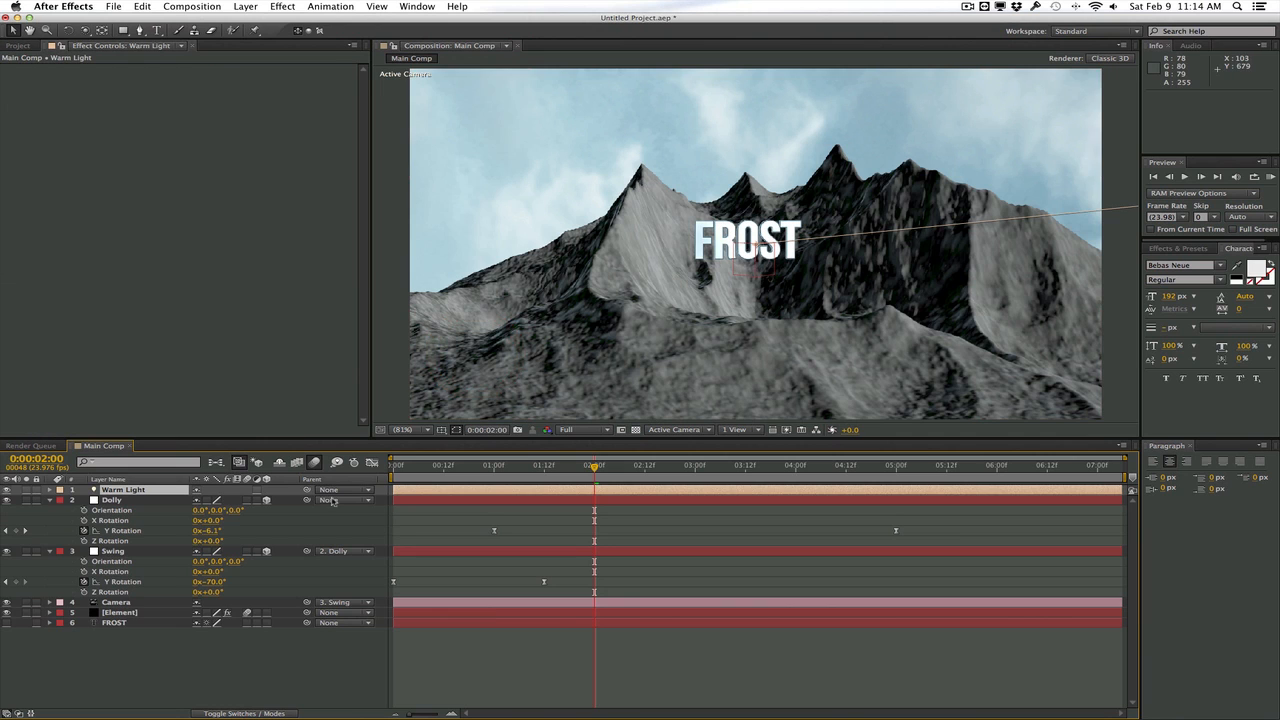
Position Warm Light at 13.3, 306.7, -464.4 so it lights the mountains from the side
{"action": "key", "text": "p"}
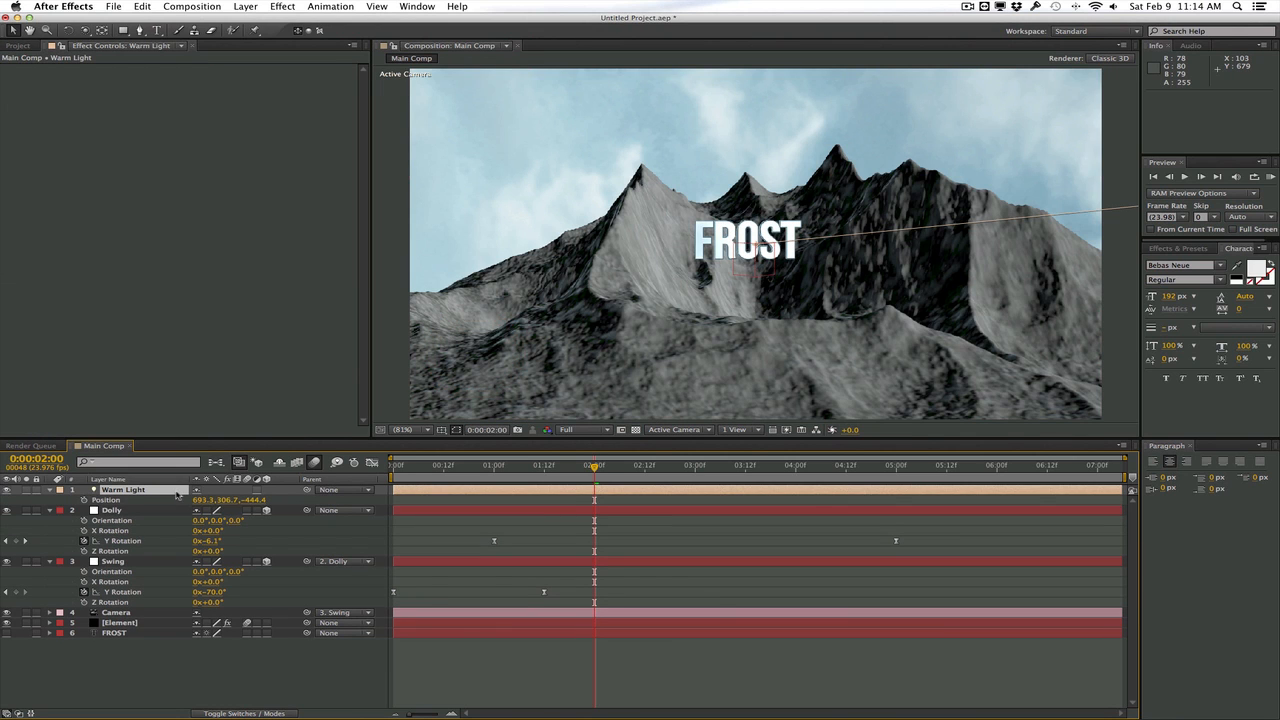
{"action": "left_click_drag", "start_coordinate": [199, 503], "coordinate": [140, 493]}
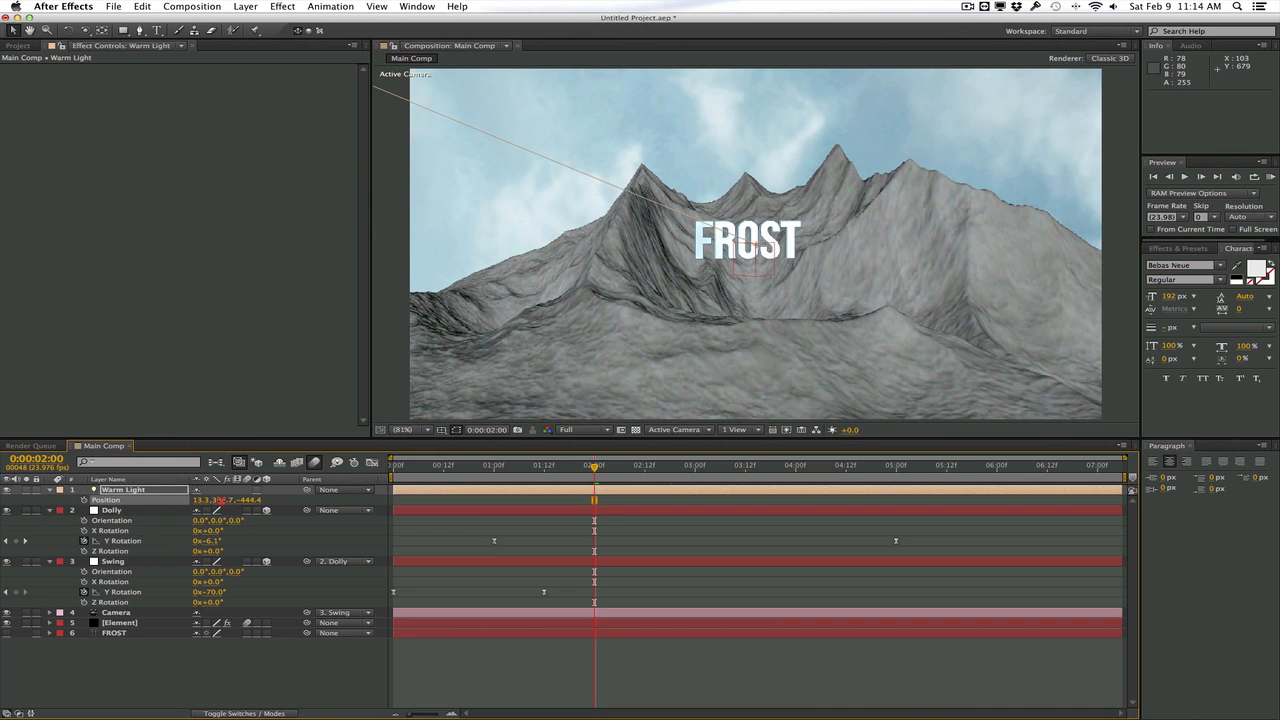
{"action": "mouse_move", "coordinate": [224, 500]}
{"action": "left_mouse_down"}
{"action": "mouse_move", "coordinate": [237, 499]}
{"action": "mouse_move", "coordinate": [220, 498]}
{"action": "left_mouse_up"}
Duplicate Warm Light and rename the copy Cool Light
{"action": "left_click", "coordinate": [156, 494]}
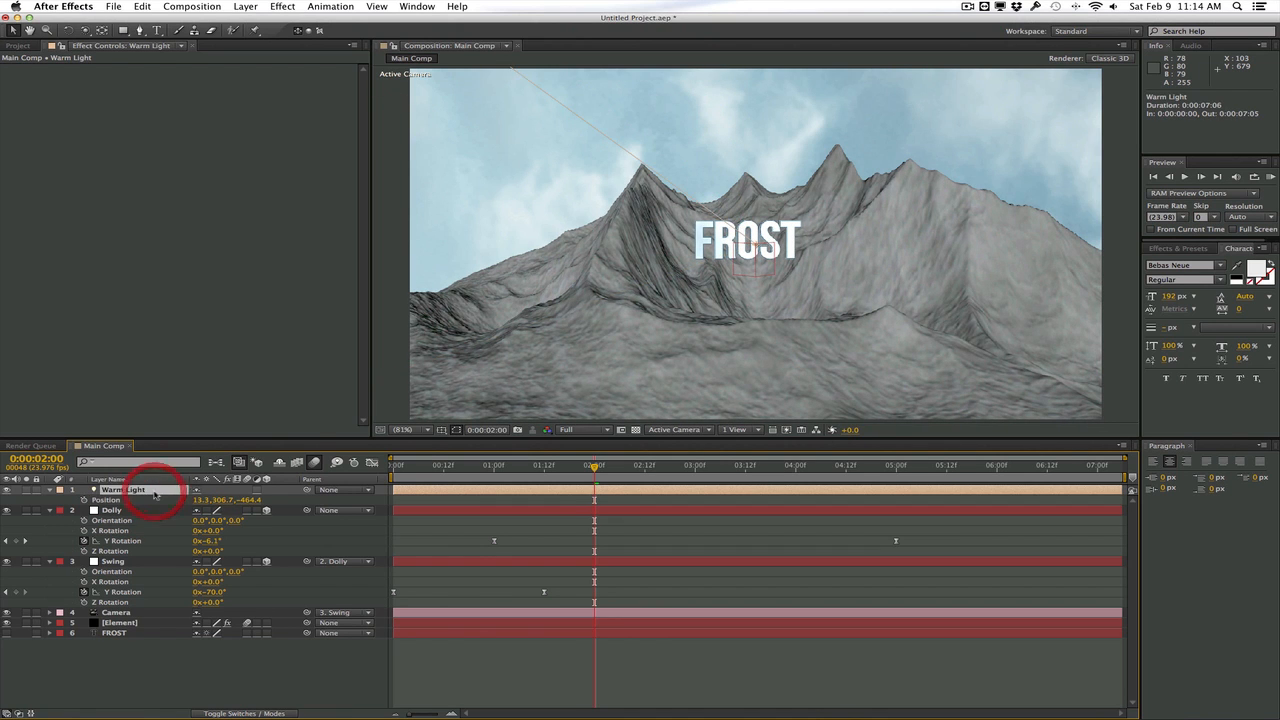
{"action": "key", "text": "ctrl+d"}
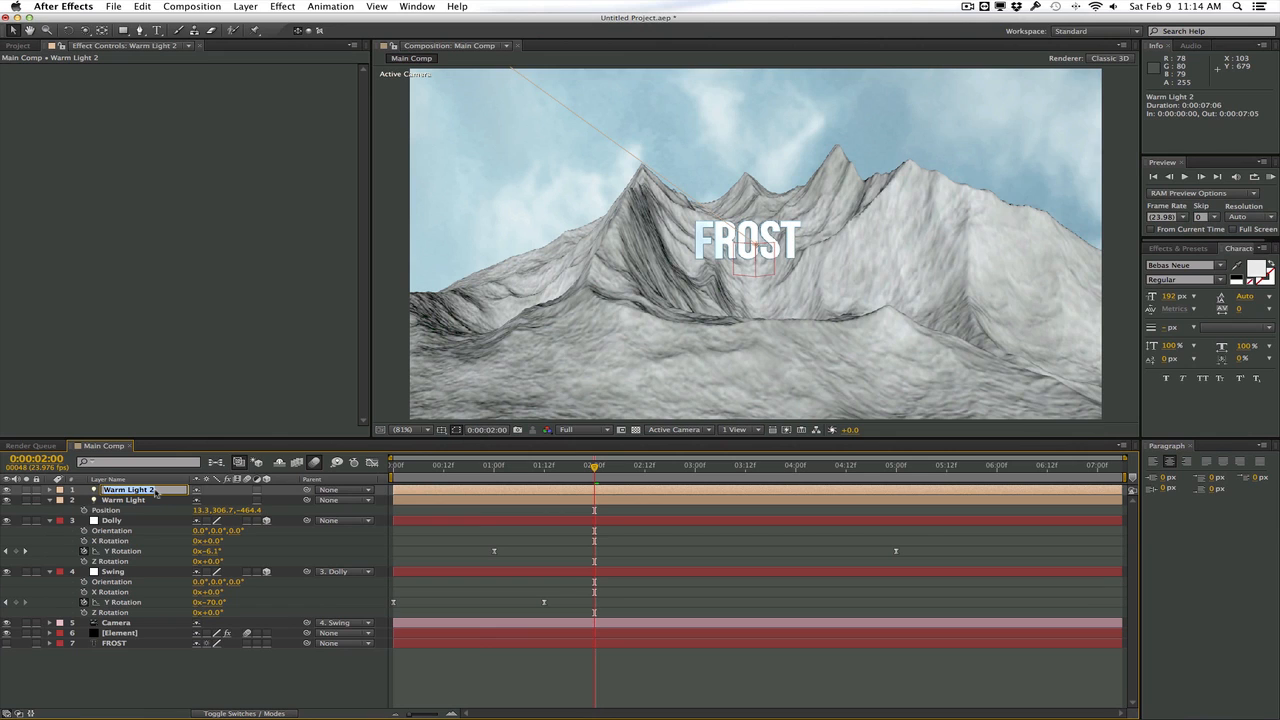
{"action": "type", "text": "Cool Light"}
{"action": "key", "text": "Return"}
Change Cool Light's color to a pale blue in its light settings
{"action": "left_click", "coordinate": [245, 7]}
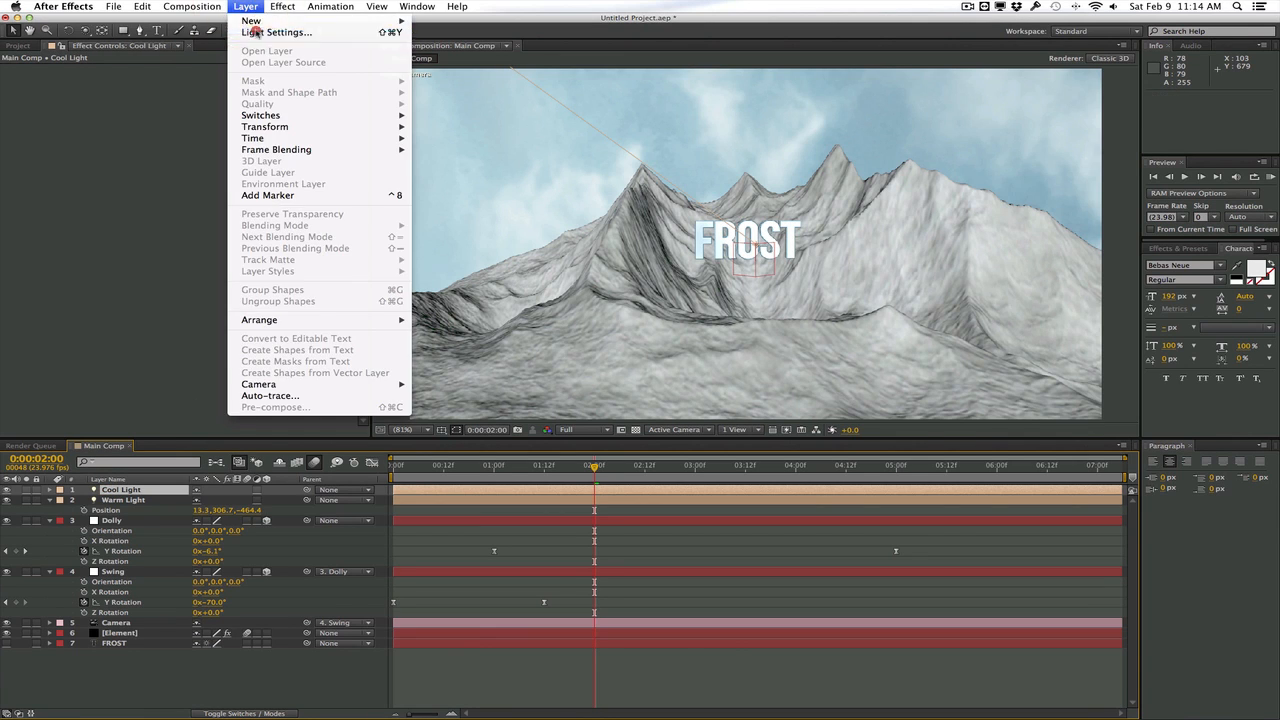
{"action": "left_click", "coordinate": [280, 31]}
{"action": "left_click", "coordinate": [392, 146]}
{"action": "left_click_drag", "start_coordinate": [272, 145], "coordinate": [272, 157]}
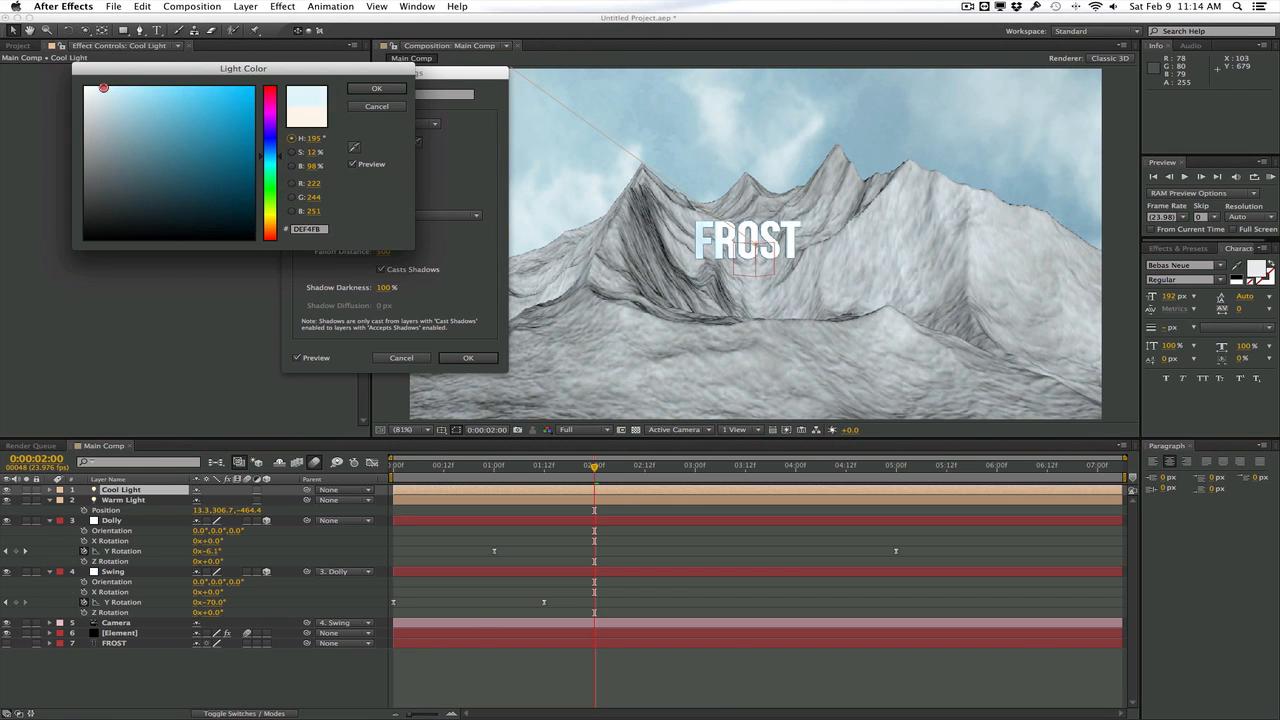
{"action": "left_click_drag", "start_coordinate": [103, 88], "coordinate": [109, 80]}
{"action": "left_click", "coordinate": [376, 88]}
{"action": "left_click", "coordinate": [468, 357]}
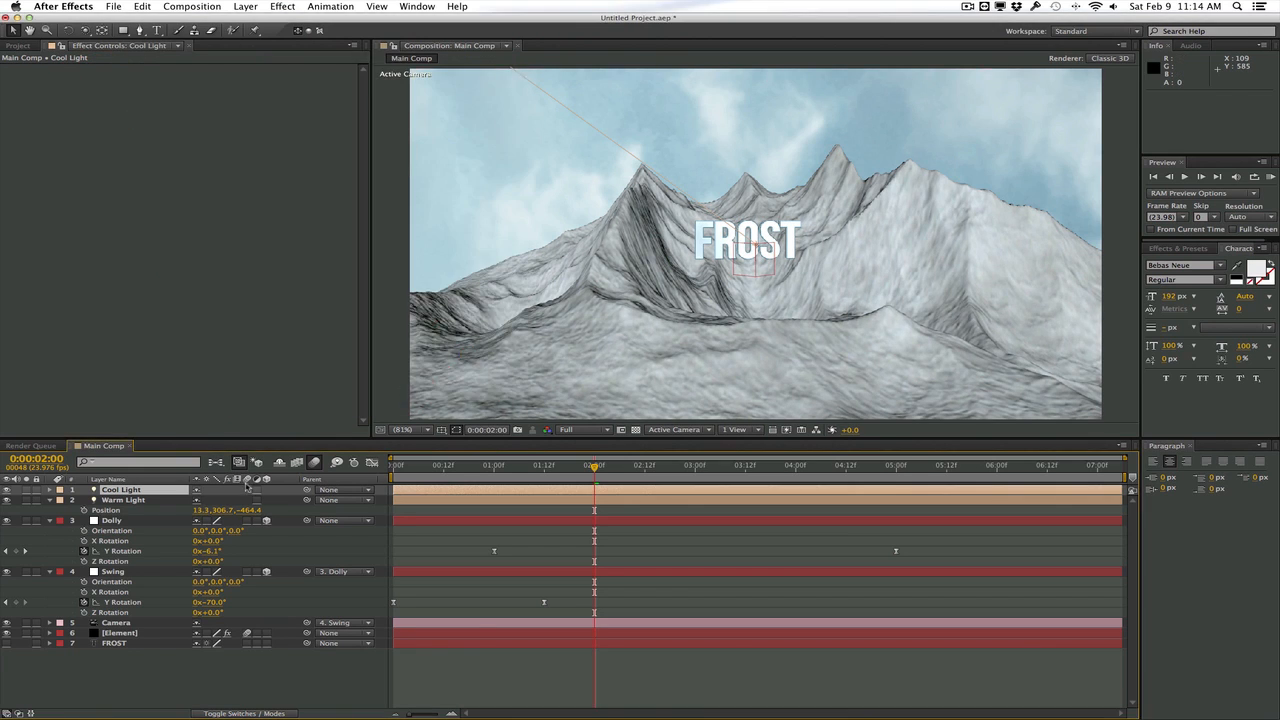
Set Cool Light's X position to 463.3 and Warm Light's to 1.3, comparing the scene with Cool Light hidden
{"action": "key", "text": "p"}
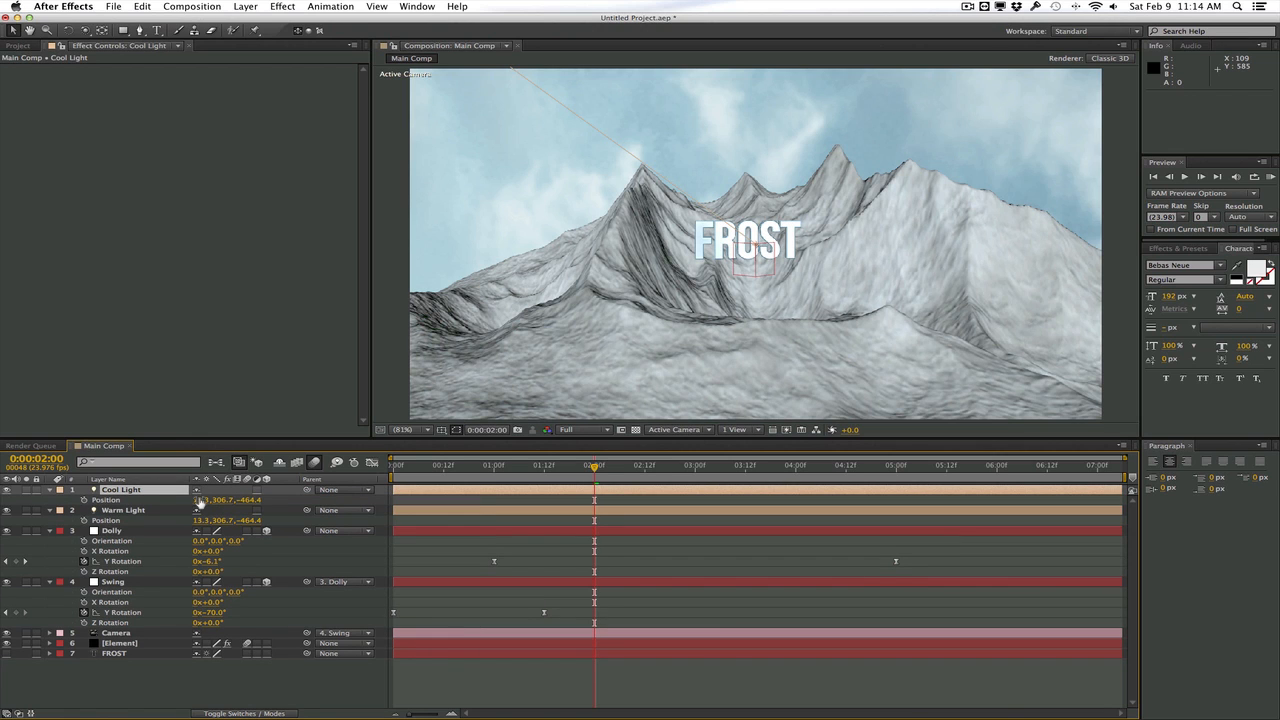
{"action": "left_click_drag", "start_coordinate": [200, 502], "coordinate": [228, 499]}
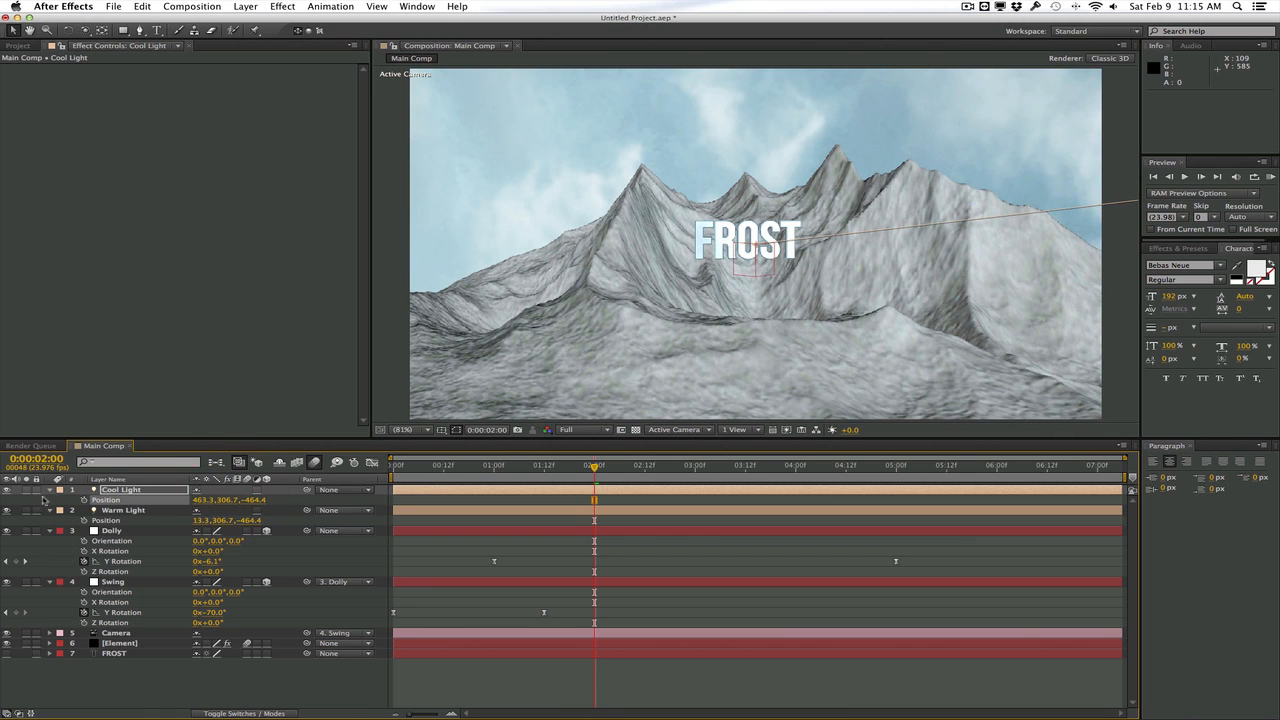
{"action": "left_click", "coordinate": [7, 490]}
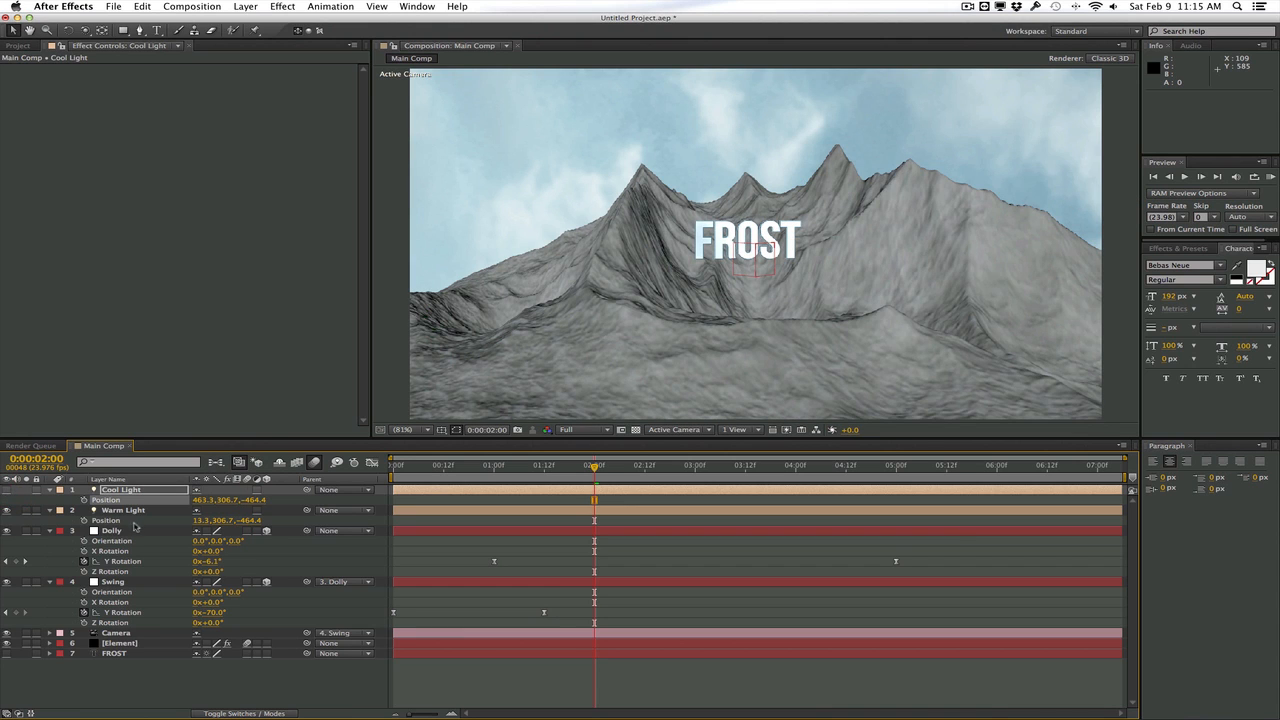
{"action": "left_click", "coordinate": [110, 520]}
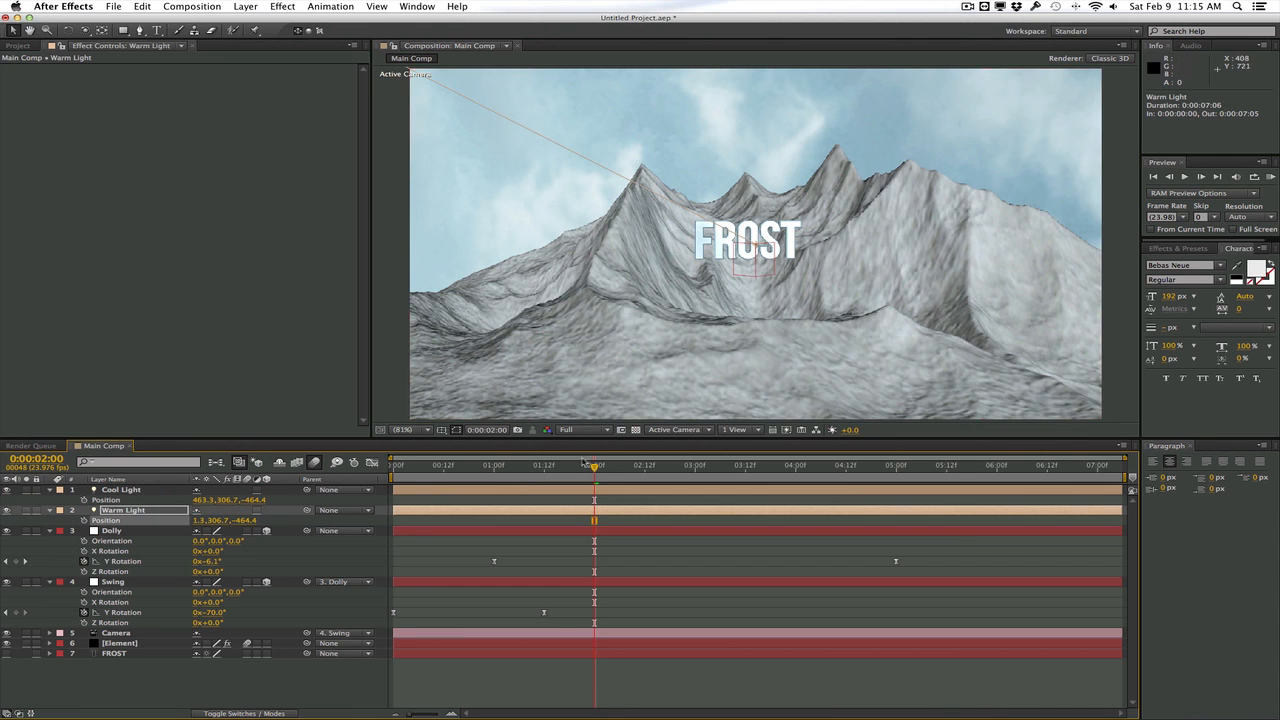
{"action": "left_click_drag", "start_coordinate": [594, 466], "coordinate": [566, 466]}
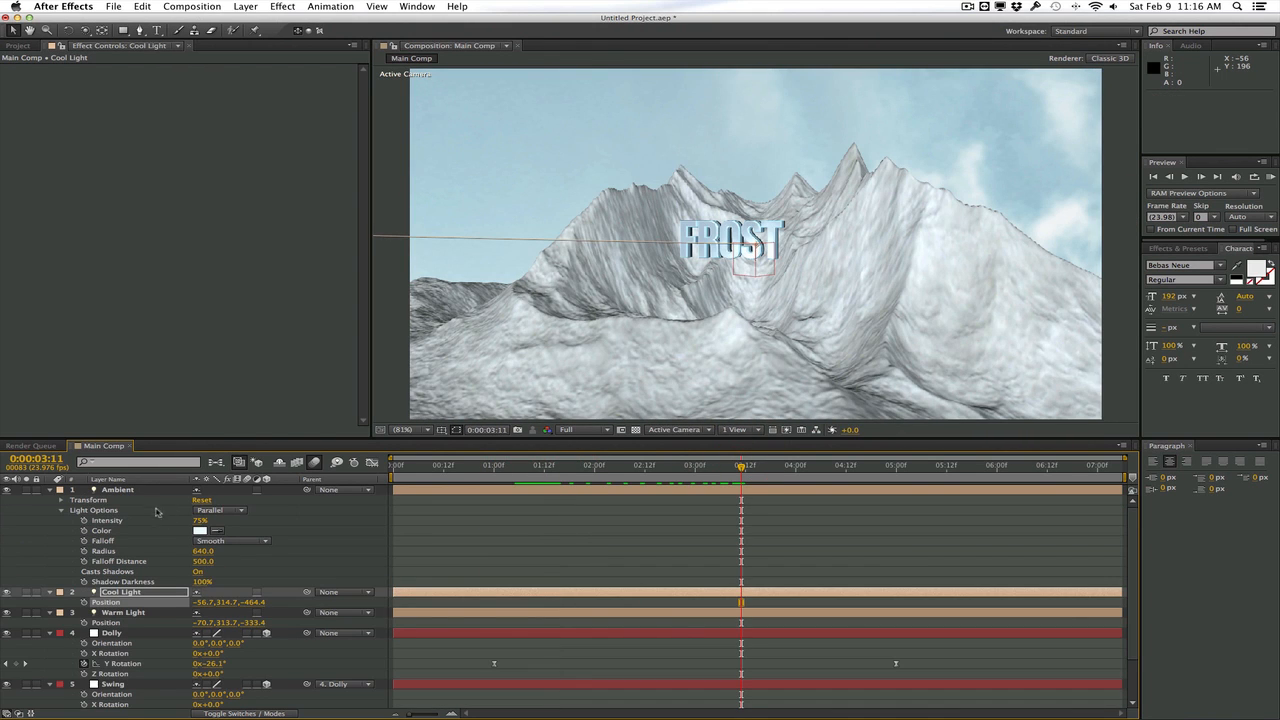
Add a Point light named KLF with a pale blue EBF6FF color
{"action": "left_click", "coordinate": [252, 6]}
{"action": "mouse_move", "coordinate": [300, 21]}
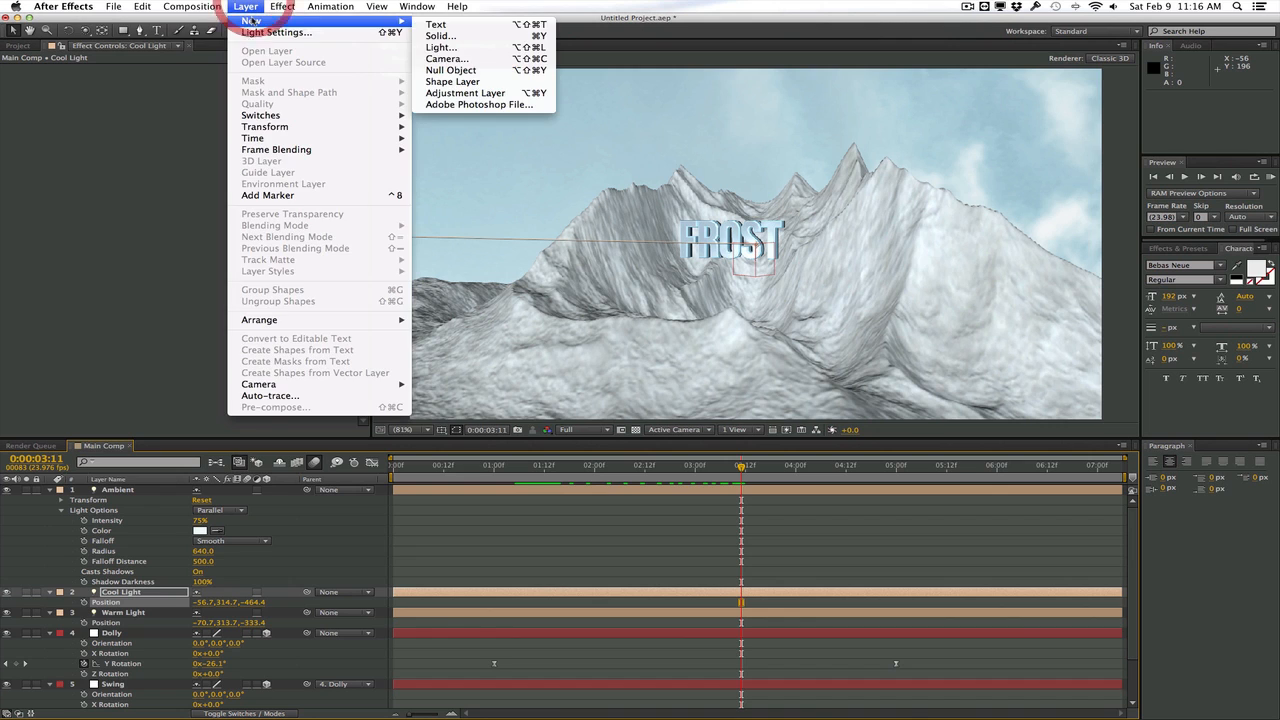
{"action": "left_click", "coordinate": [474, 51]}
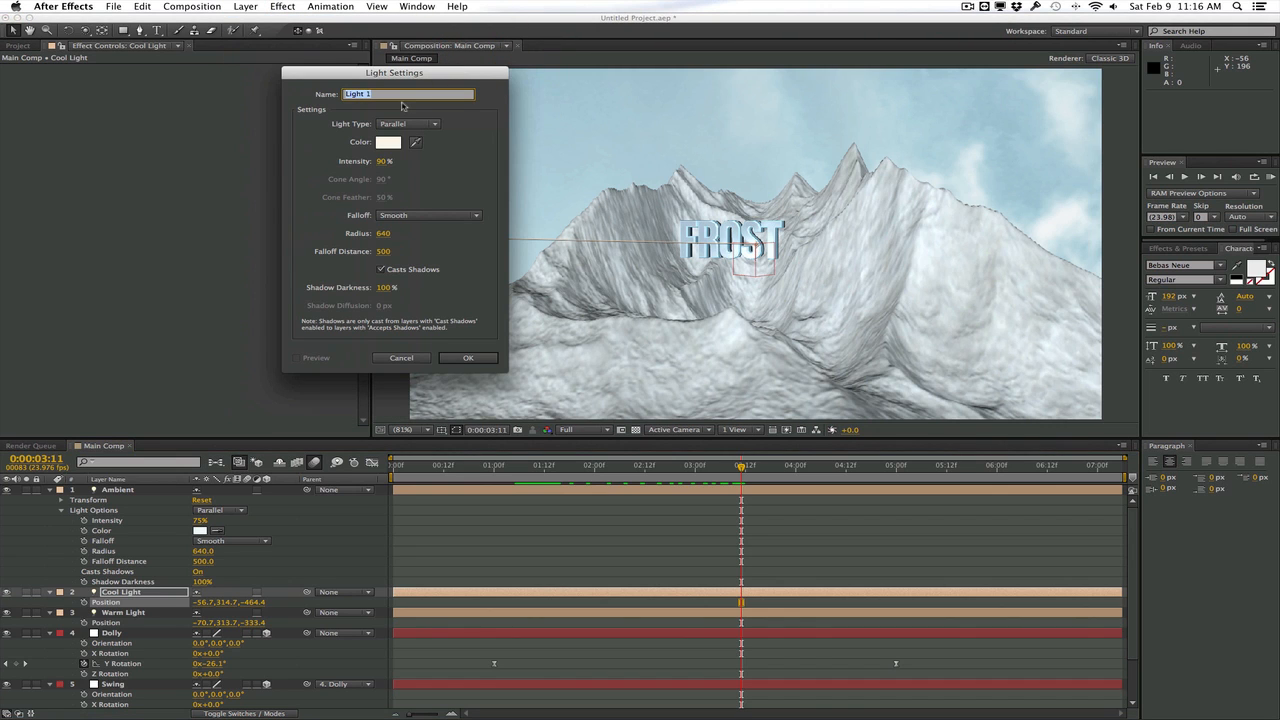
{"action": "left_click", "coordinate": [405, 123]}
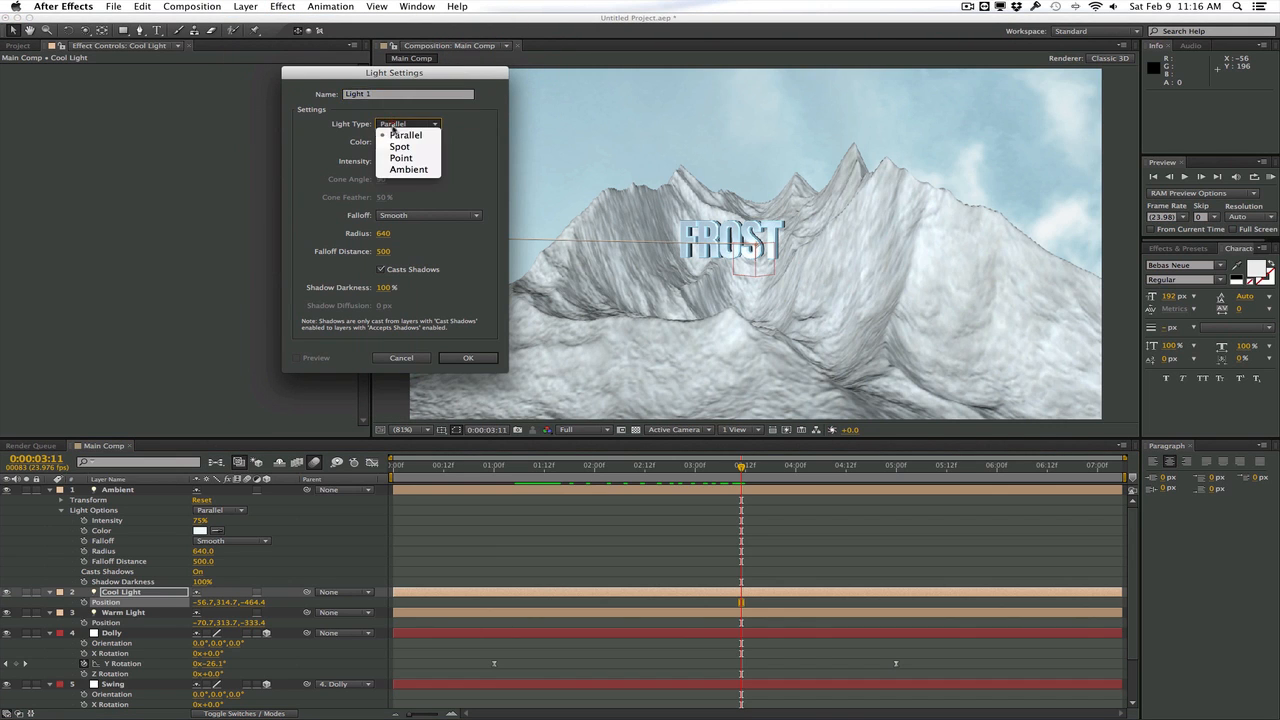
{"action": "left_click", "coordinate": [397, 145]}
{"action": "left_click", "coordinate": [397, 145]}
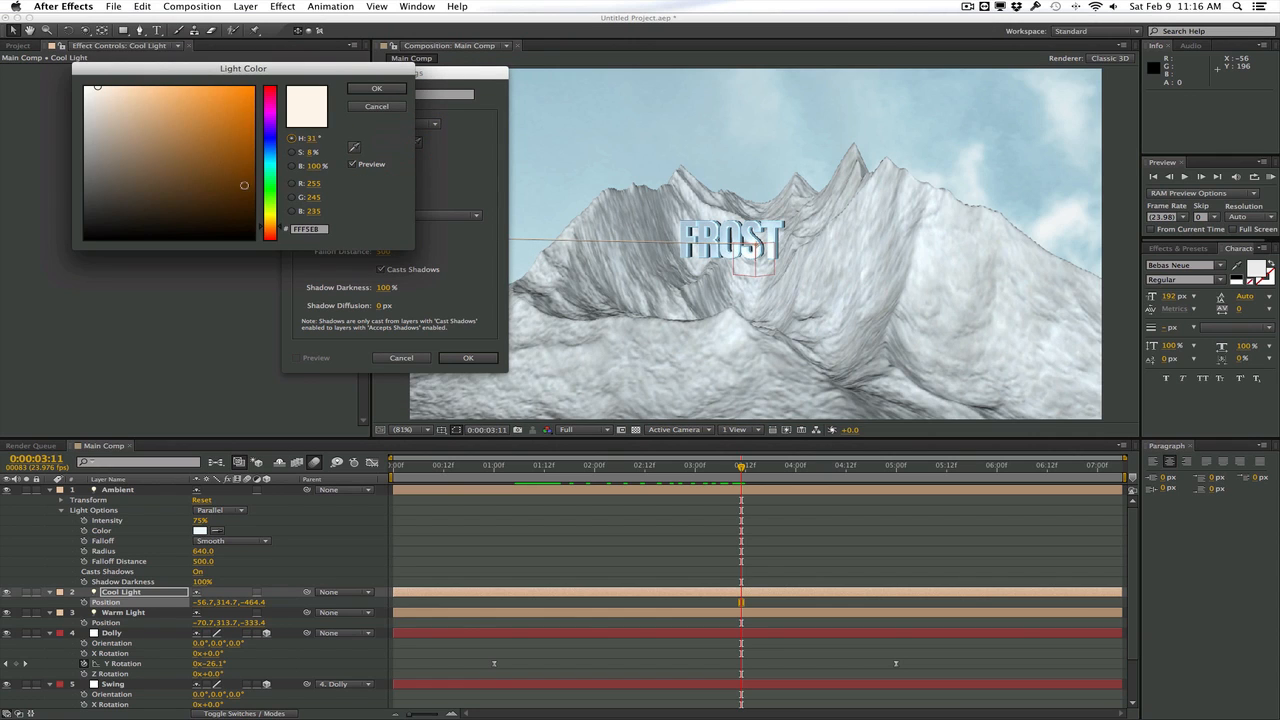
{"action": "left_click_drag", "start_coordinate": [270, 185], "coordinate": [274, 153]}
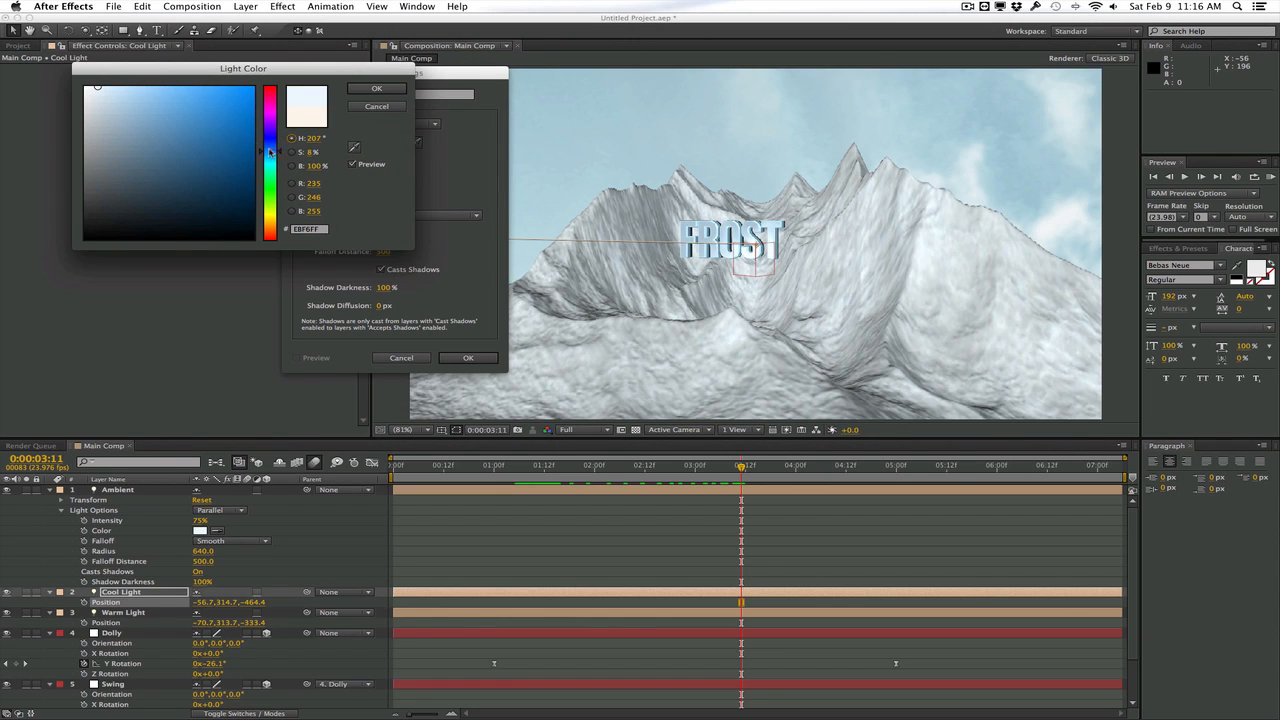
{"action": "left_click", "coordinate": [376, 88]}
{"action": "left_click", "coordinate": [234, 84]}
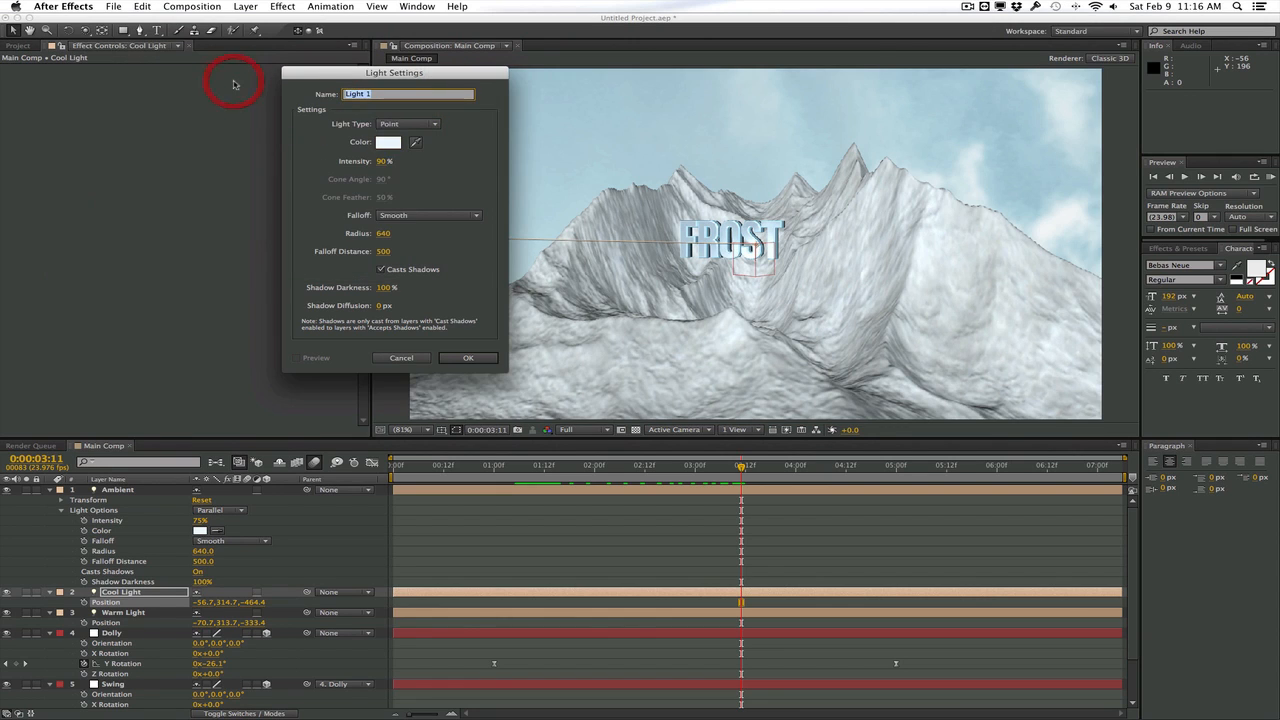
{"action": "type", "text": "KLF"}
{"action": "left_click", "coordinate": [478, 358]}
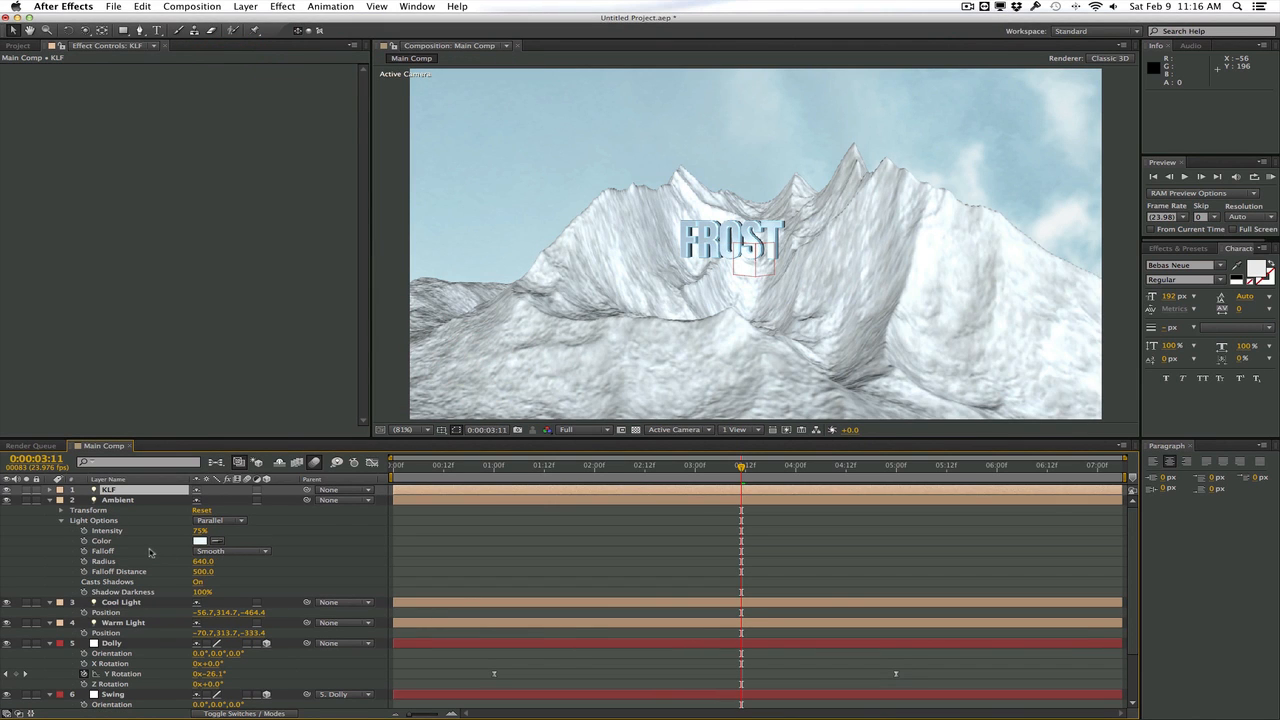
Position KLF behind the mountains at 1483.3, 316.7, 1265.6 and check the lighting along the timeline
{"action": "key", "text": "p"}
{"action": "left_click_drag", "start_coordinate": [258, 502], "coordinate": [407, 491]}
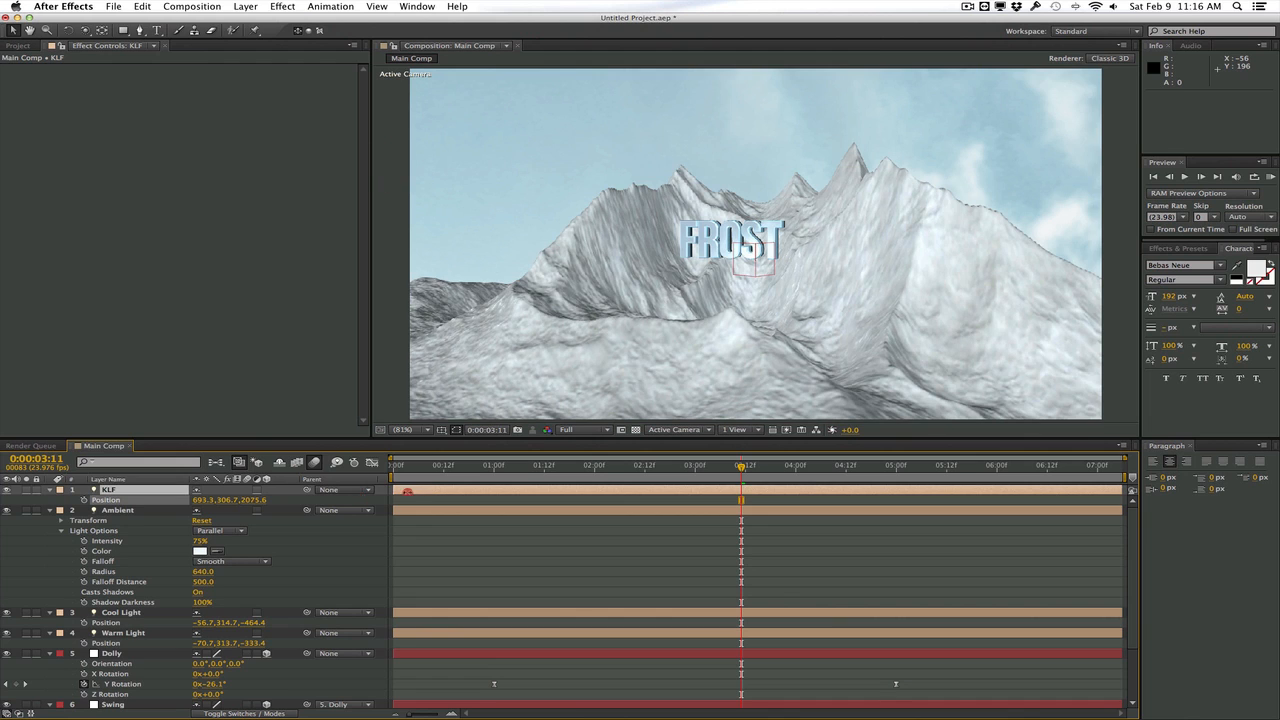
{"action": "mouse_move", "coordinate": [205, 499]}
{"action": "left_mouse_down"}
{"action": "mouse_move", "coordinate": [262, 499]}
{"action": "mouse_move", "coordinate": [212, 499]}
{"action": "left_mouse_up"}
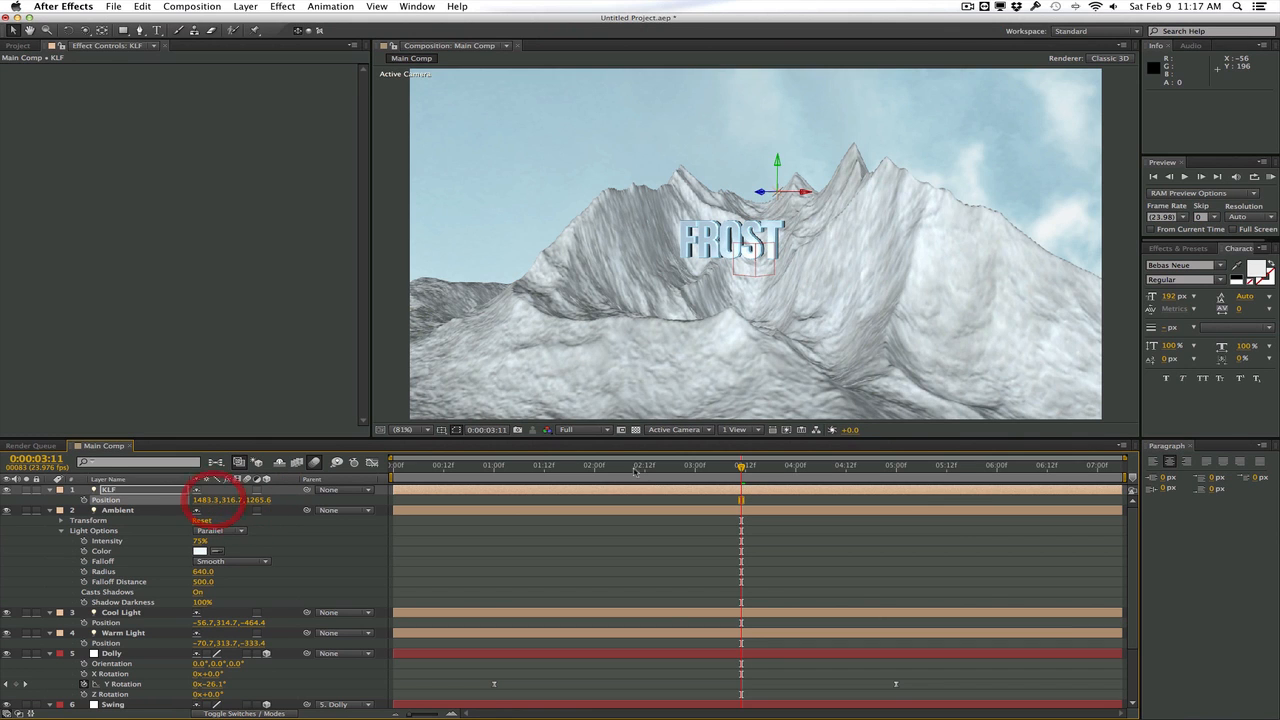
{"action": "left_click_drag", "start_coordinate": [676, 467], "coordinate": [772, 466]}
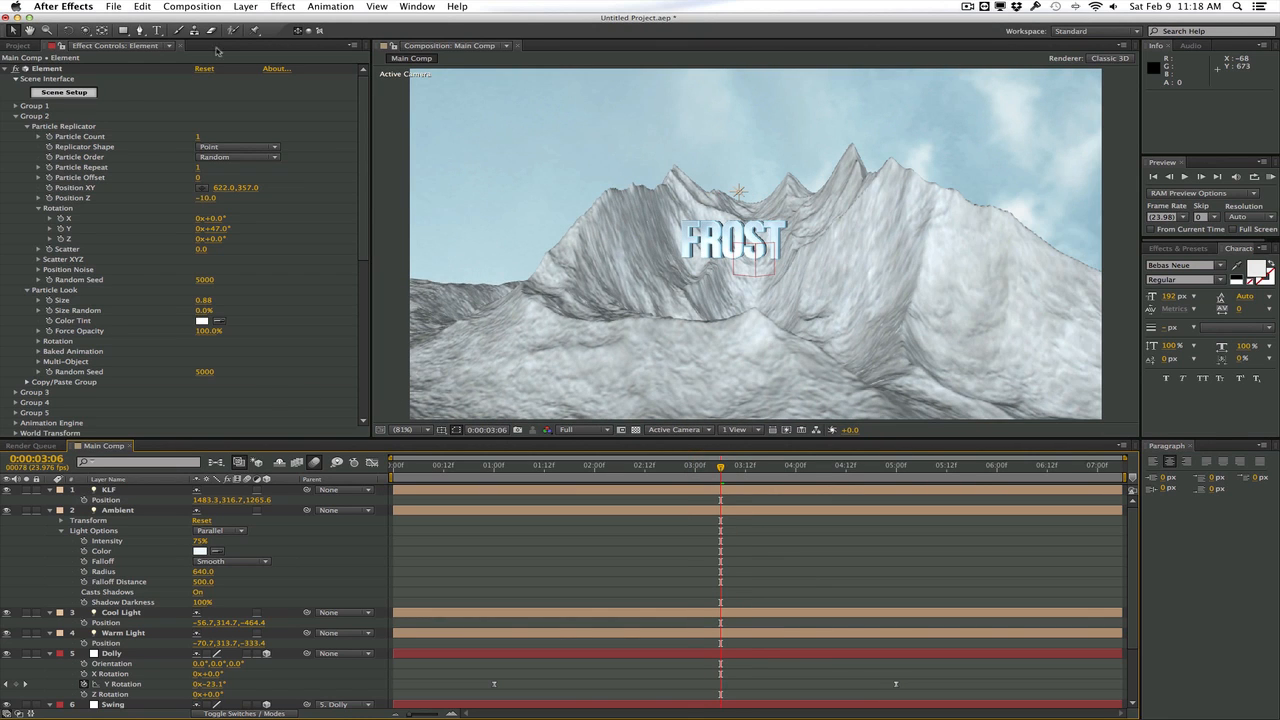
Add another Point light, keeping the default name and the previous light settings
{"action": "left_click", "coordinate": [242, 4]}
{"action": "mouse_move", "coordinate": [300, 21]}
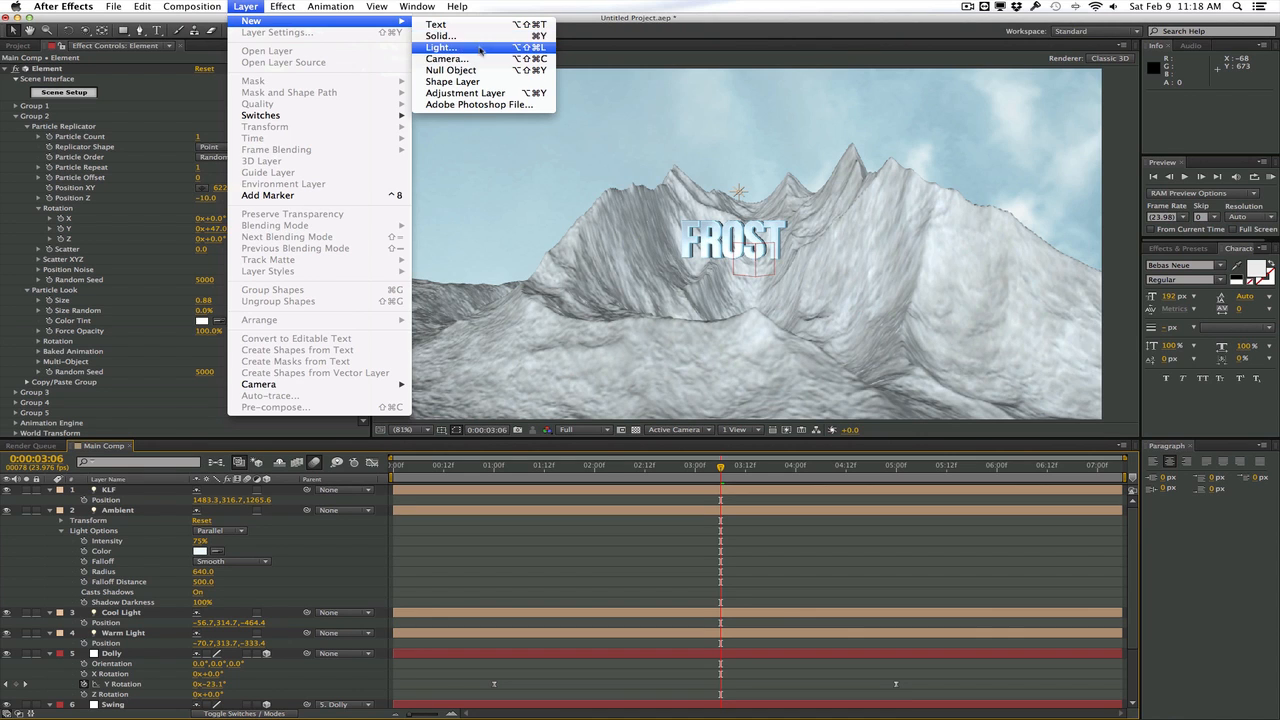
{"action": "left_click", "coordinate": [480, 47]}
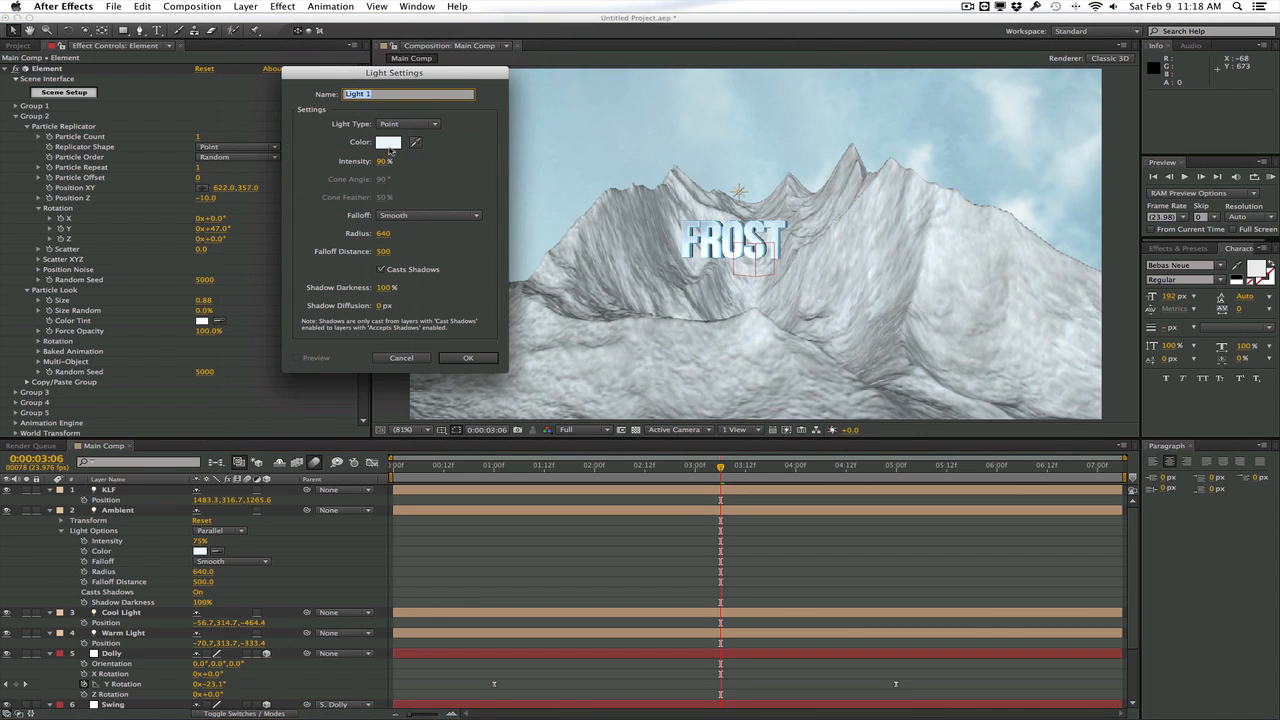
{"action": "left_click", "coordinate": [467, 357]}
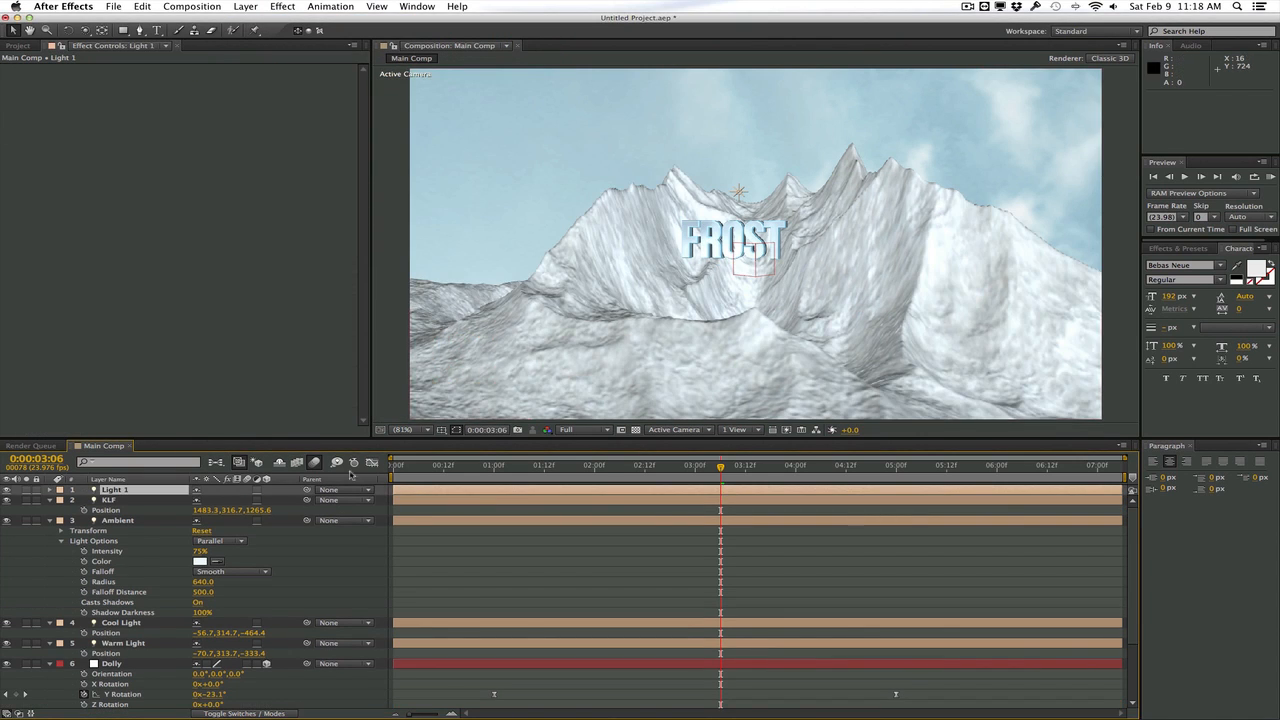
Raise Light 1 high above the scene to 803.3, -3443.3, -444.4 and check the lighting along the timeline
{"action": "key", "text": "alt+shift+p"}
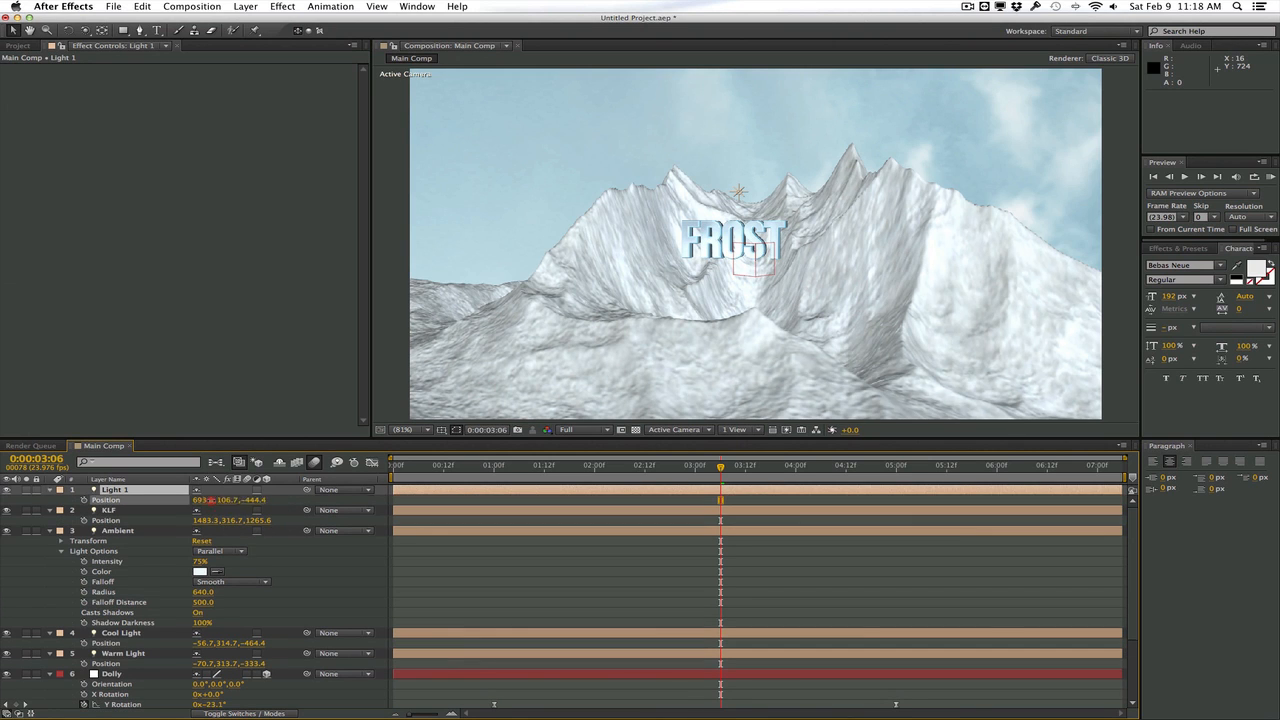
{"action": "left_click_drag", "start_coordinate": [230, 500], "coordinate": [4, 504]}
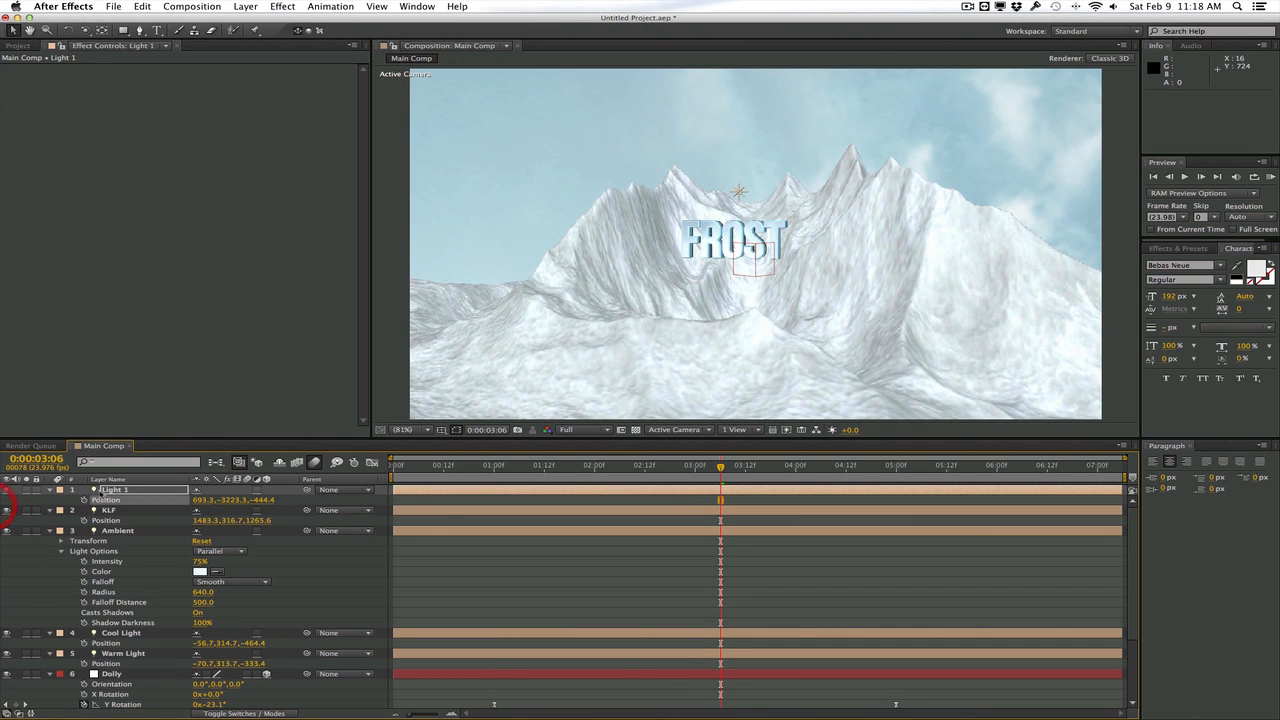
{"action": "left_click_drag", "start_coordinate": [152, 501], "coordinate": [222, 506]}
{"action": "left_click_drag", "start_coordinate": [483, 467], "coordinate": [591, 466]}
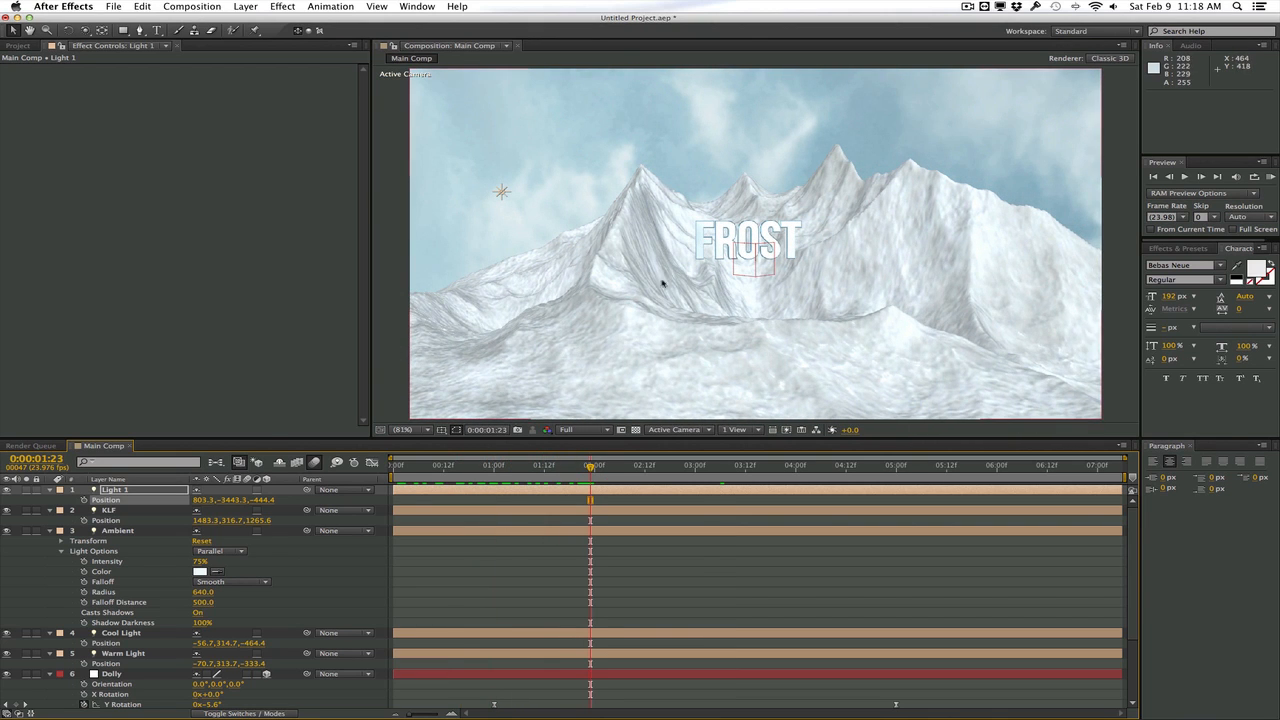
{"action": "left_click_drag", "start_coordinate": [590, 466], "coordinate": [622, 467]}
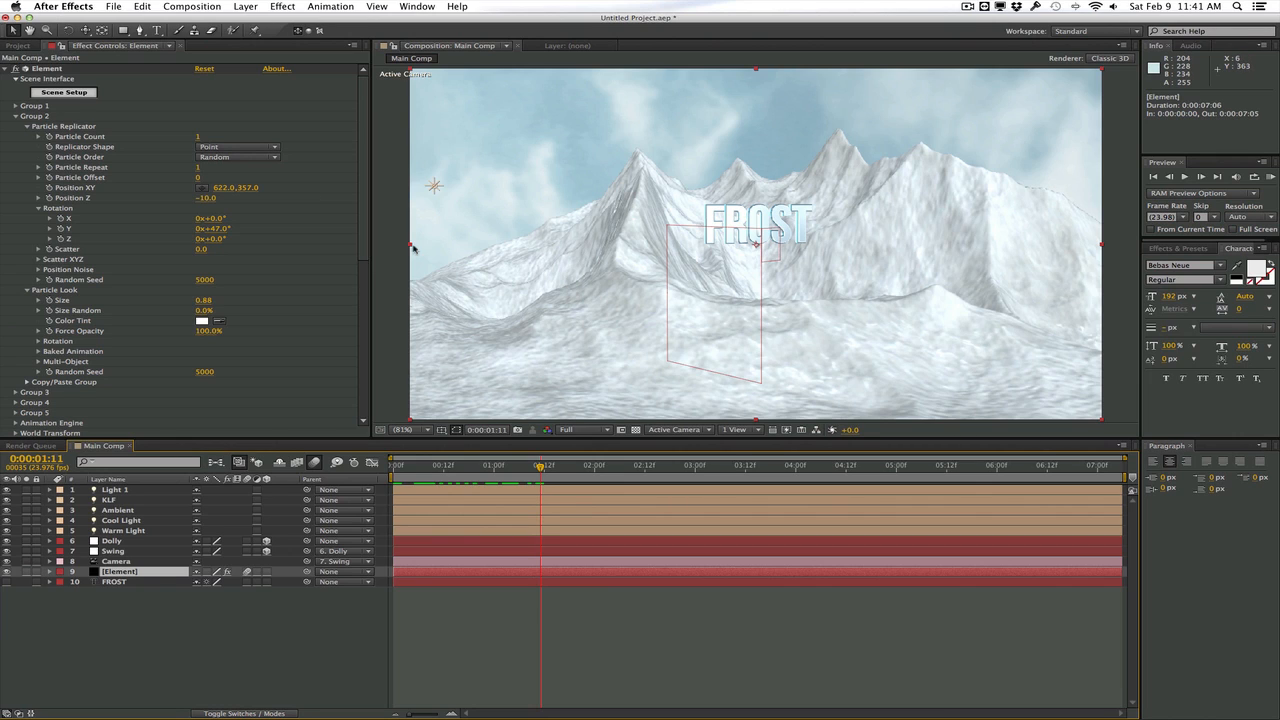
Create a black 1280 x 720 solid layer named Cloud Particles
{"action": "left_click", "coordinate": [245, 6]}
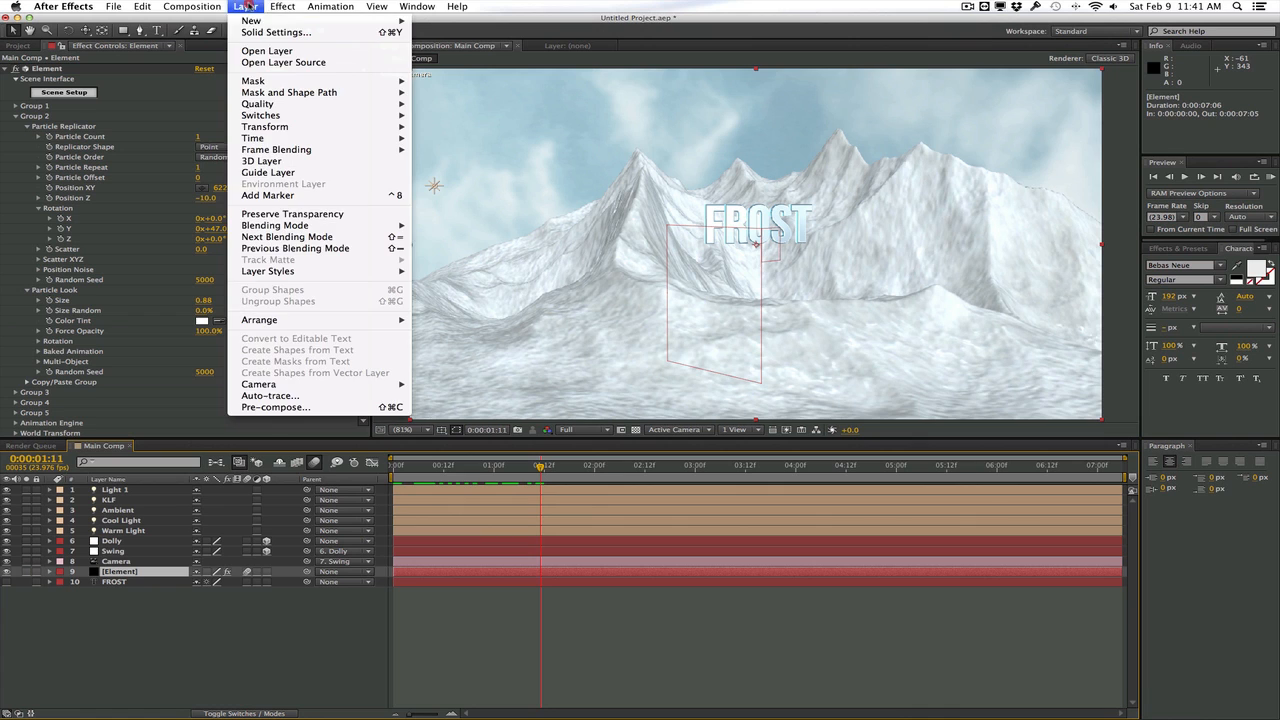
{"action": "mouse_move", "coordinate": [255, 21]}
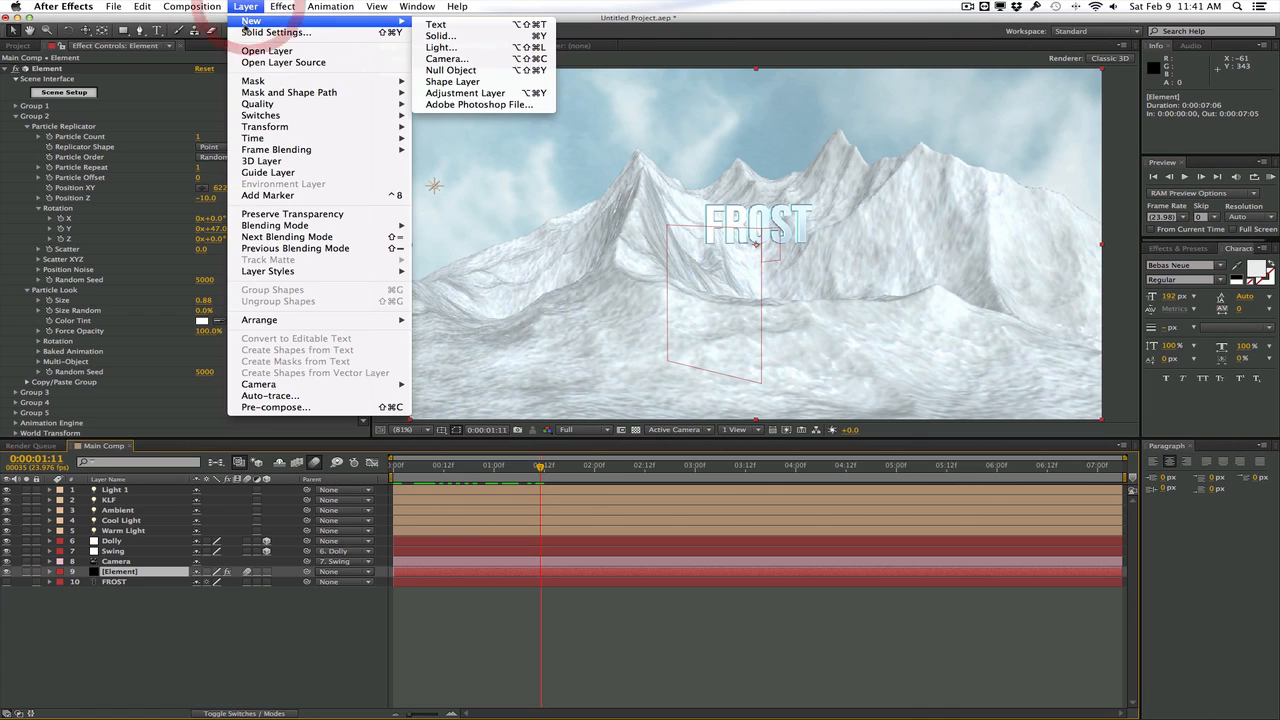
{"action": "left_click", "coordinate": [493, 36]}
{"action": "left_click_drag", "start_coordinate": [497, 153], "coordinate": [596, 155]}
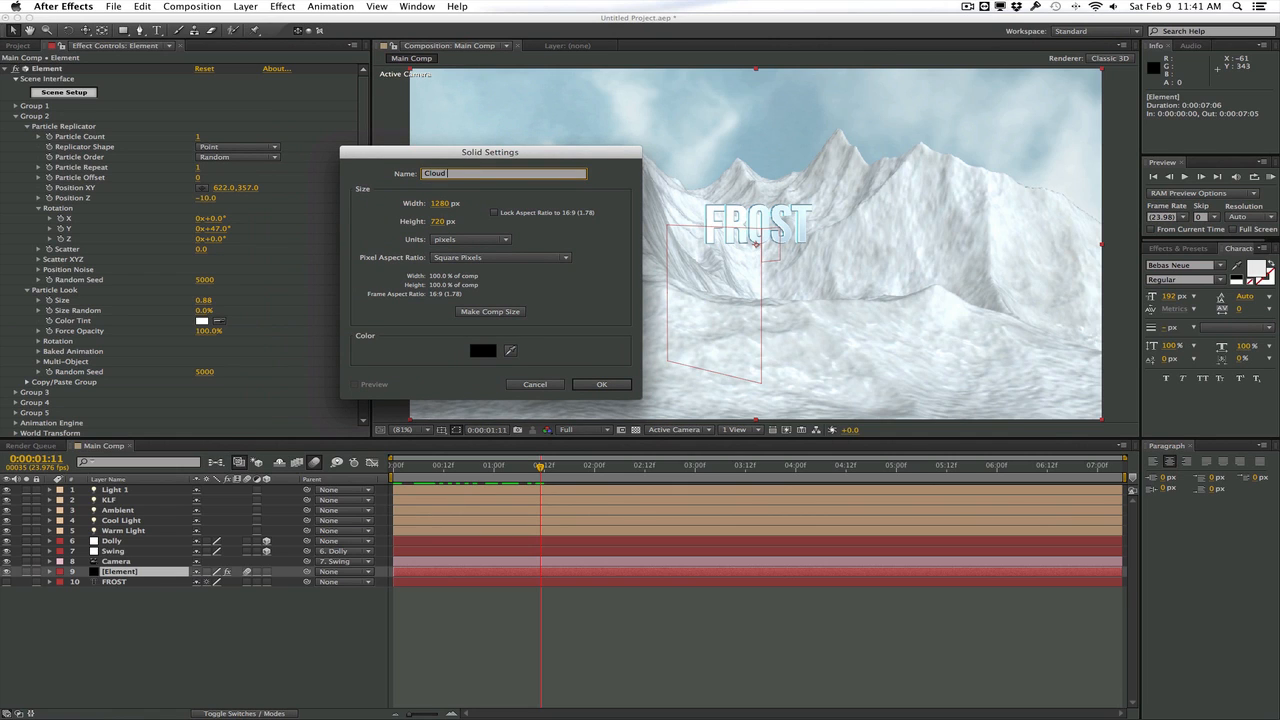
{"action": "key", "text": "Return"}
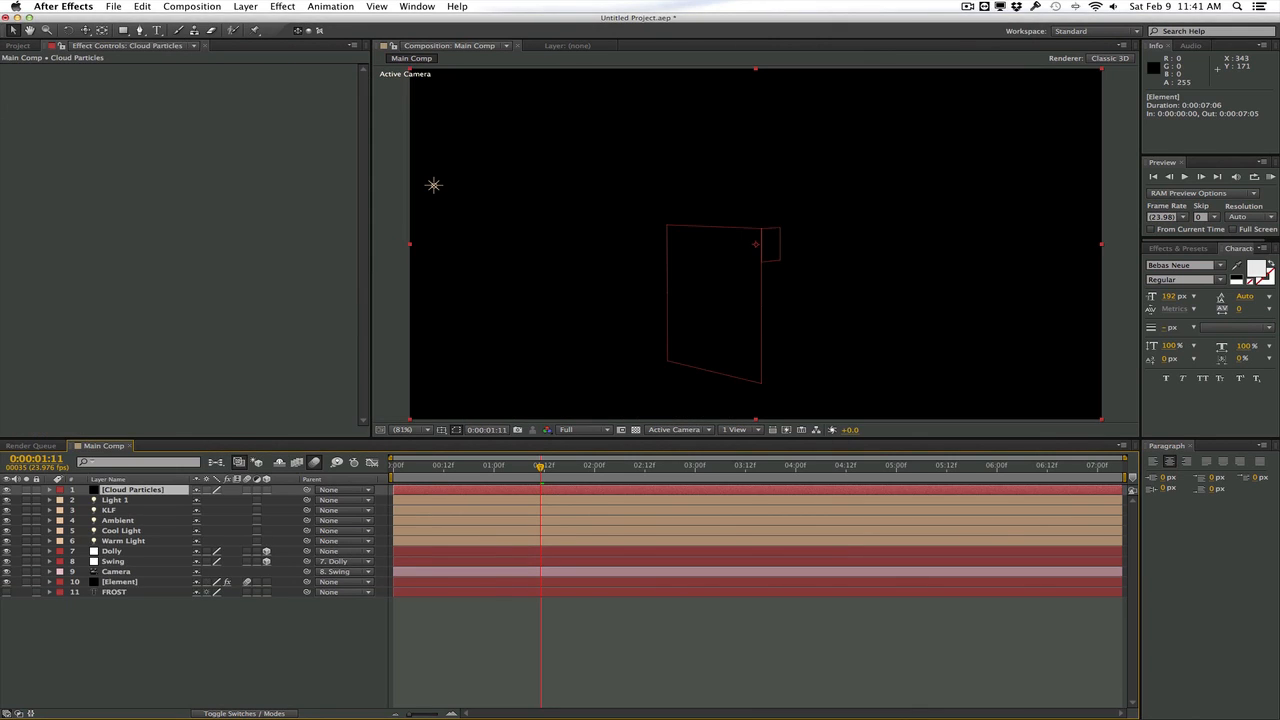
Apply the Trapcode Particular effect to the Cloud Particles layer and solo that layer
{"action": "left_click", "coordinate": [283, 6]}
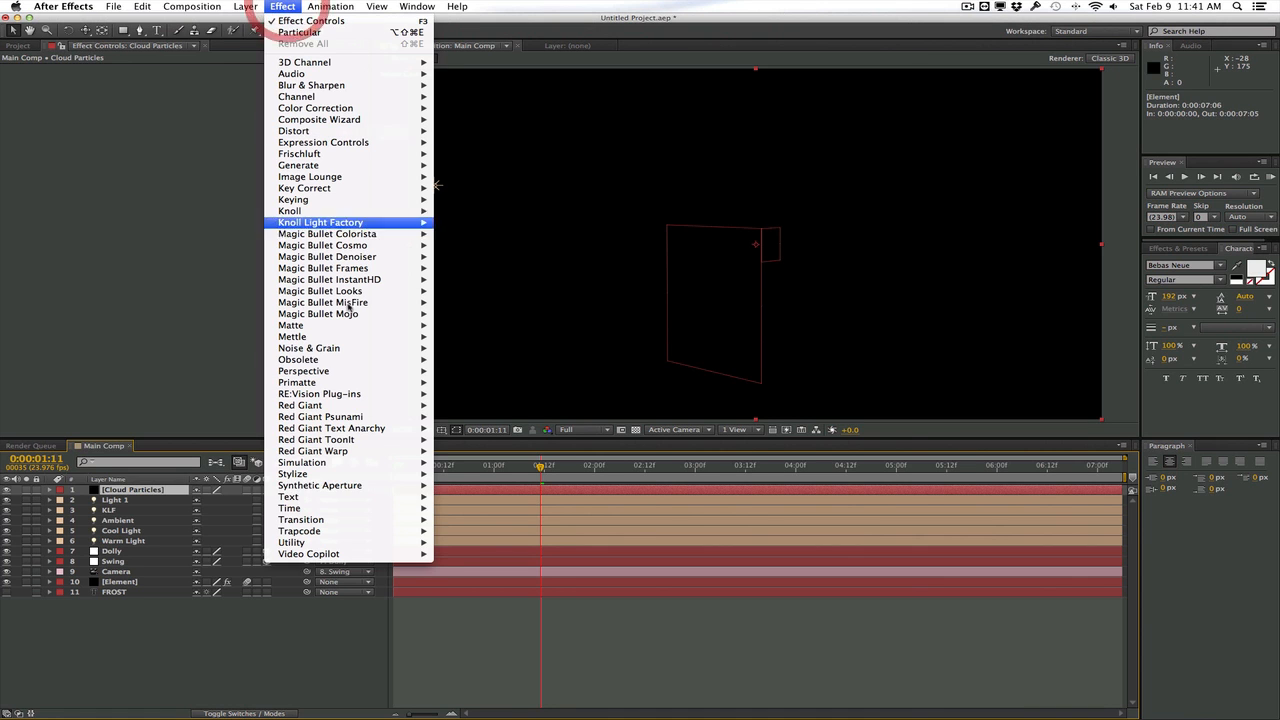
{"action": "mouse_move", "coordinate": [372, 531]}
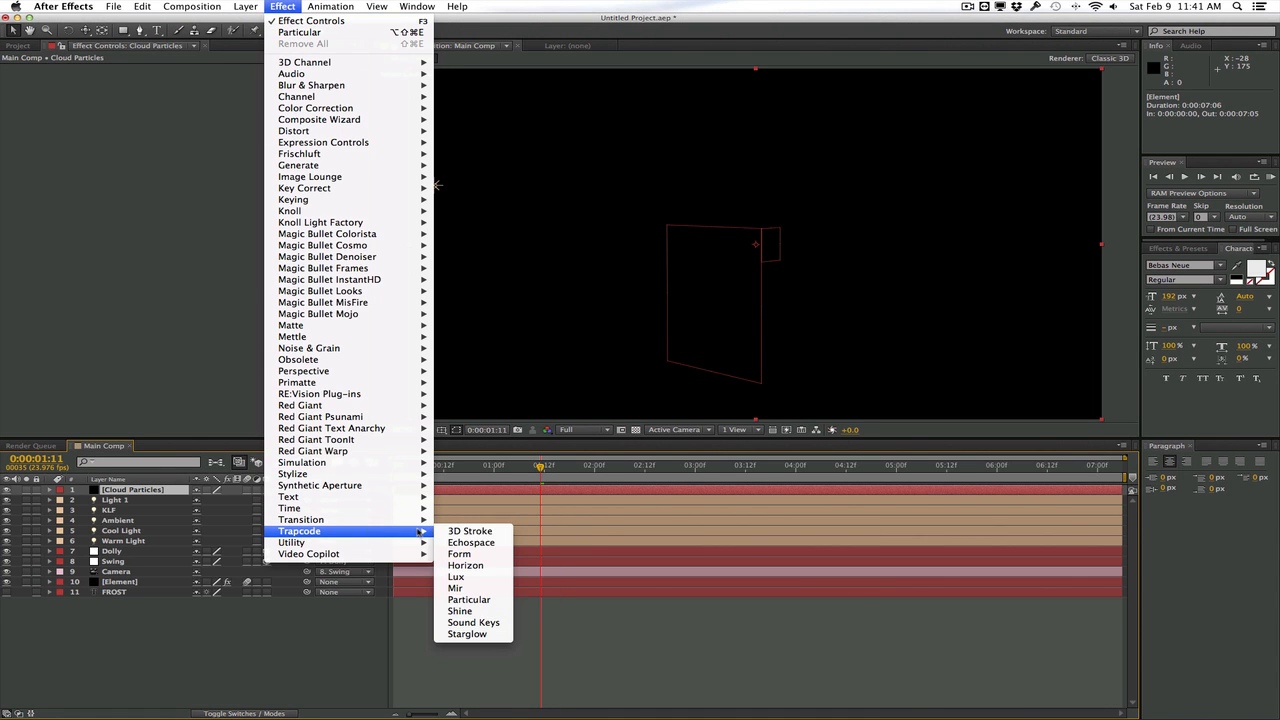
{"action": "left_click", "coordinate": [470, 600]}
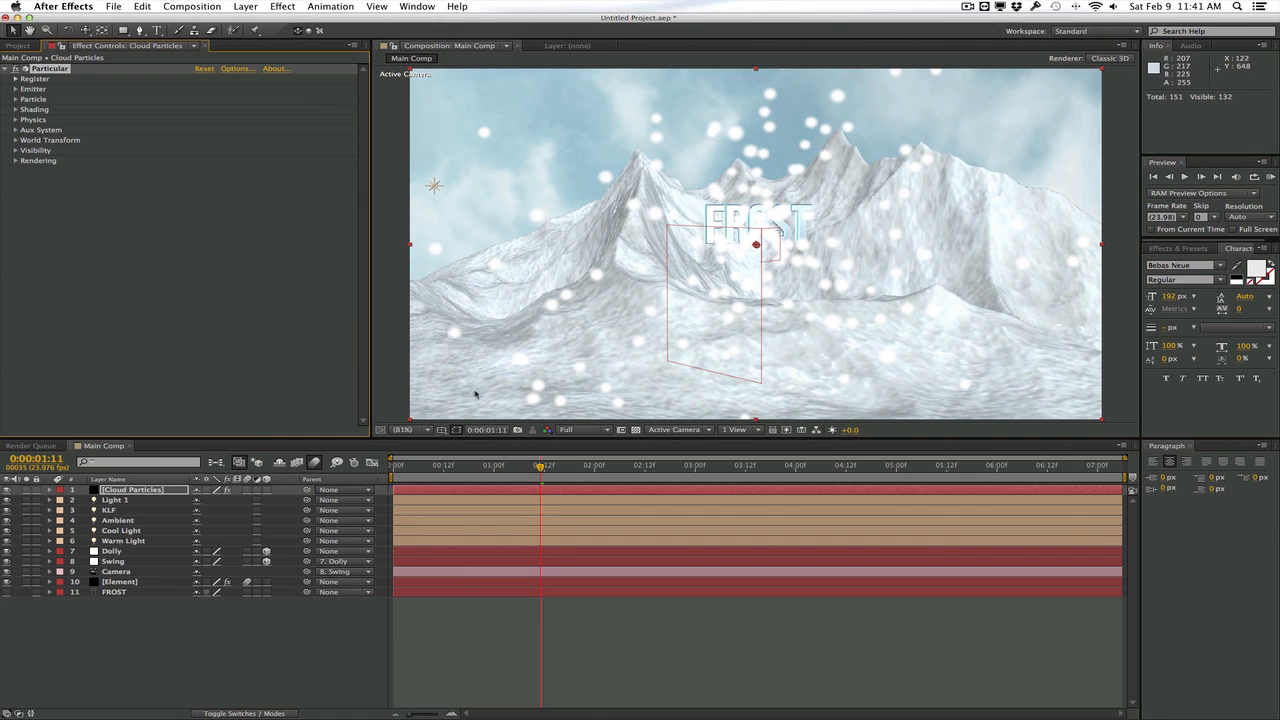
{"action": "left_click", "coordinate": [27, 490]}
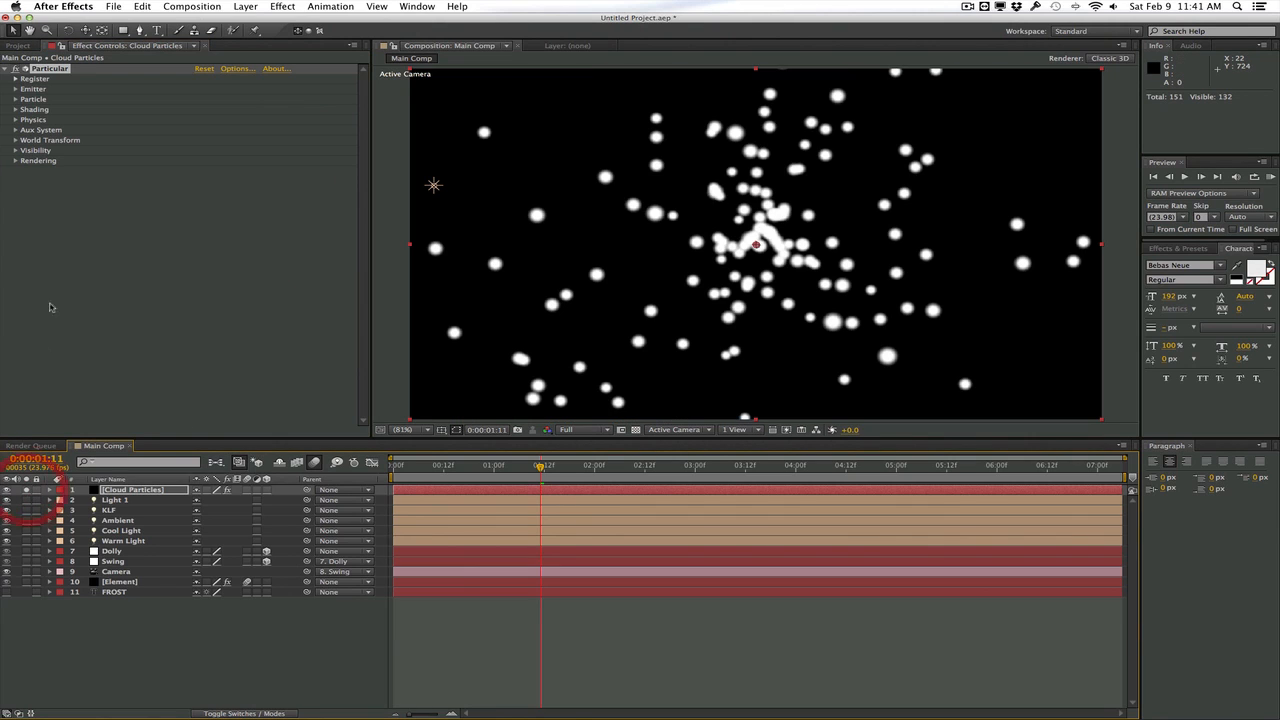
Set Particular's emitter type to Box and widen the effect settings area slightly
{"action": "left_click", "coordinate": [15, 89]}
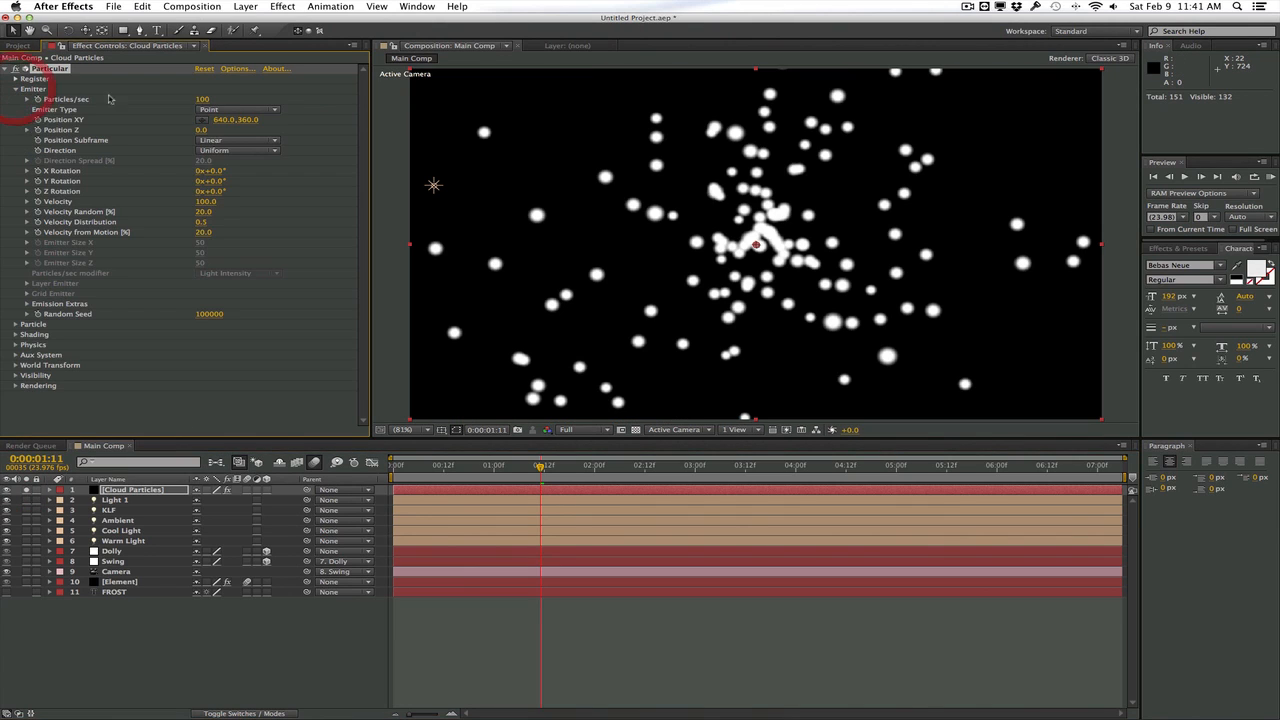
{"action": "left_click", "coordinate": [236, 109]}
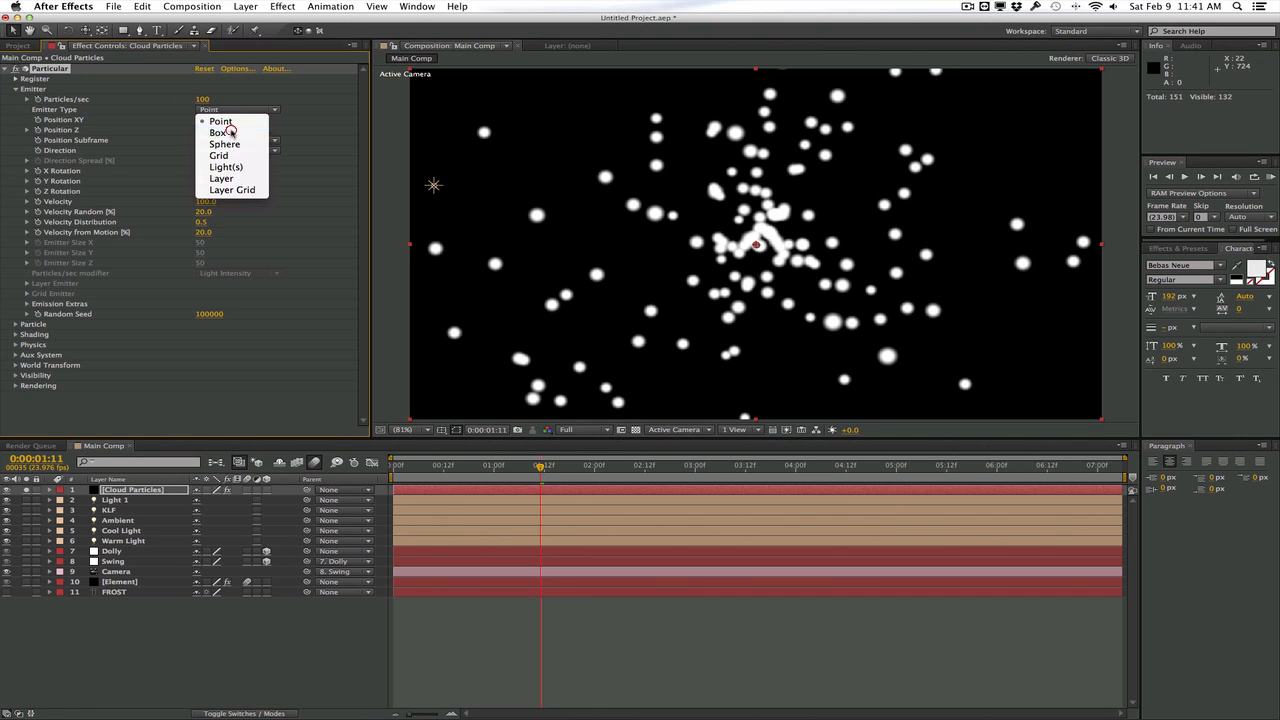
{"action": "left_click", "coordinate": [228, 133]}
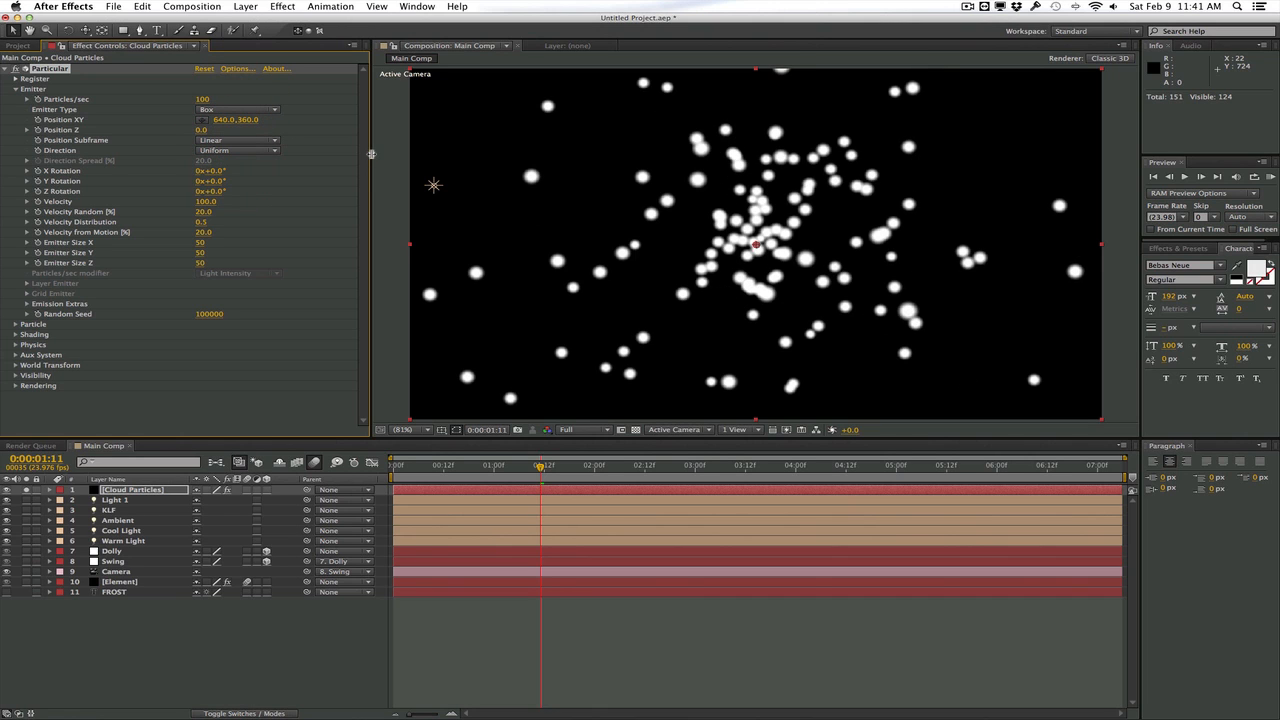
{"action": "left_click_drag", "start_coordinate": [371, 154], "coordinate": [391, 144]}
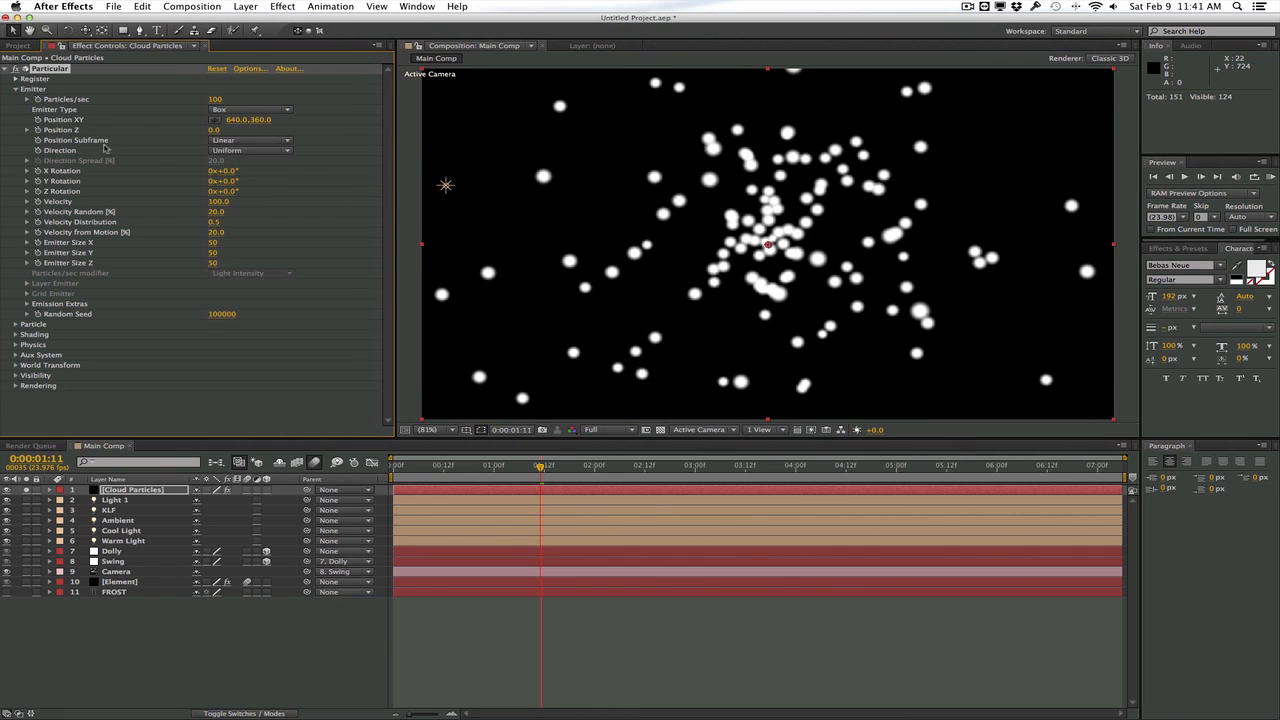
Make the particles Cloudlets with a size of 41 and an opacity of 6
{"action": "left_click", "coordinate": [16, 325]}
{"action": "scroll", "coordinate": [200, 300], "scroll_direction": "down", "scroll_amount": 3}
{"action": "left_click", "coordinate": [275, 258]}
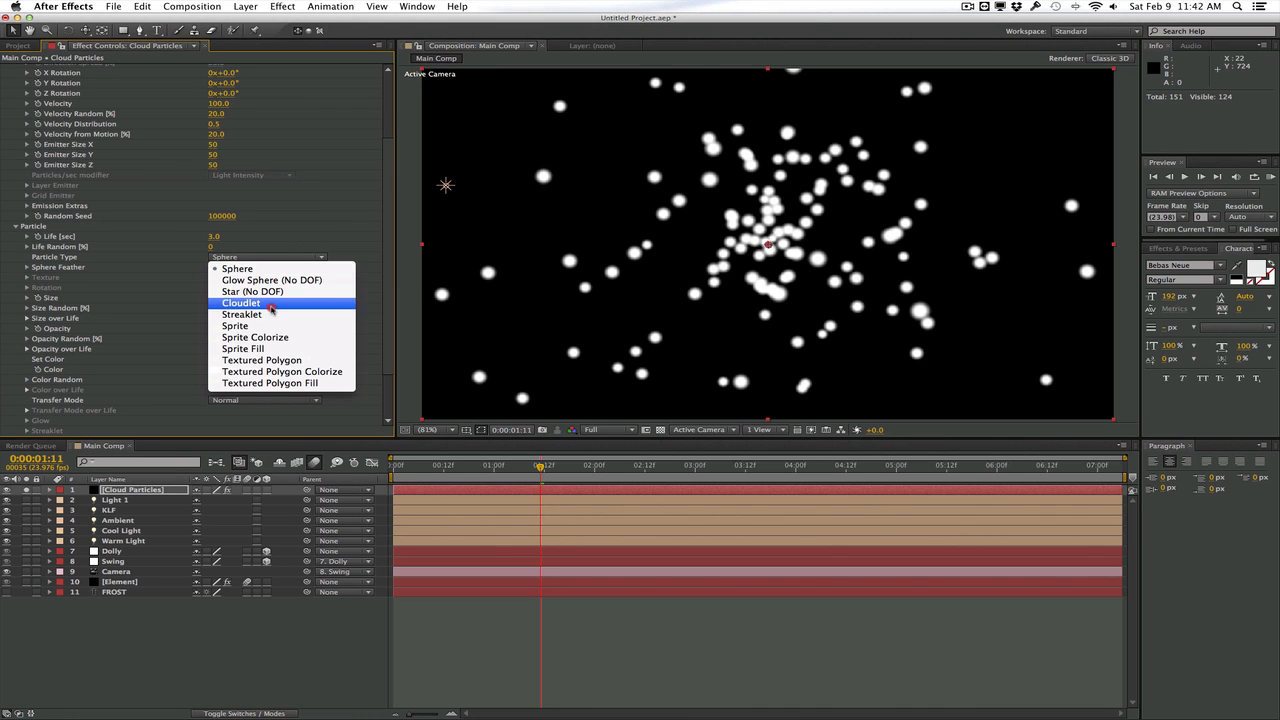
{"action": "left_click", "coordinate": [270, 303]}
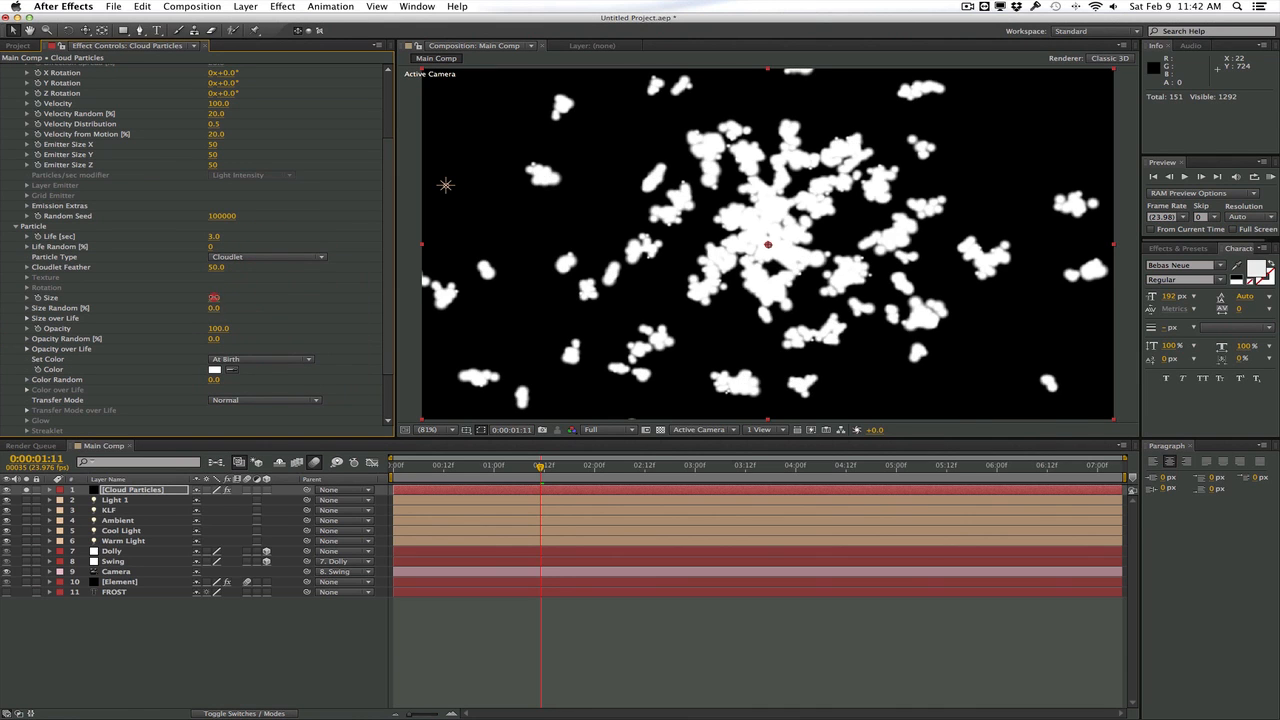
{"action": "left_click_drag", "start_coordinate": [213, 297], "coordinate": [156, 330]}
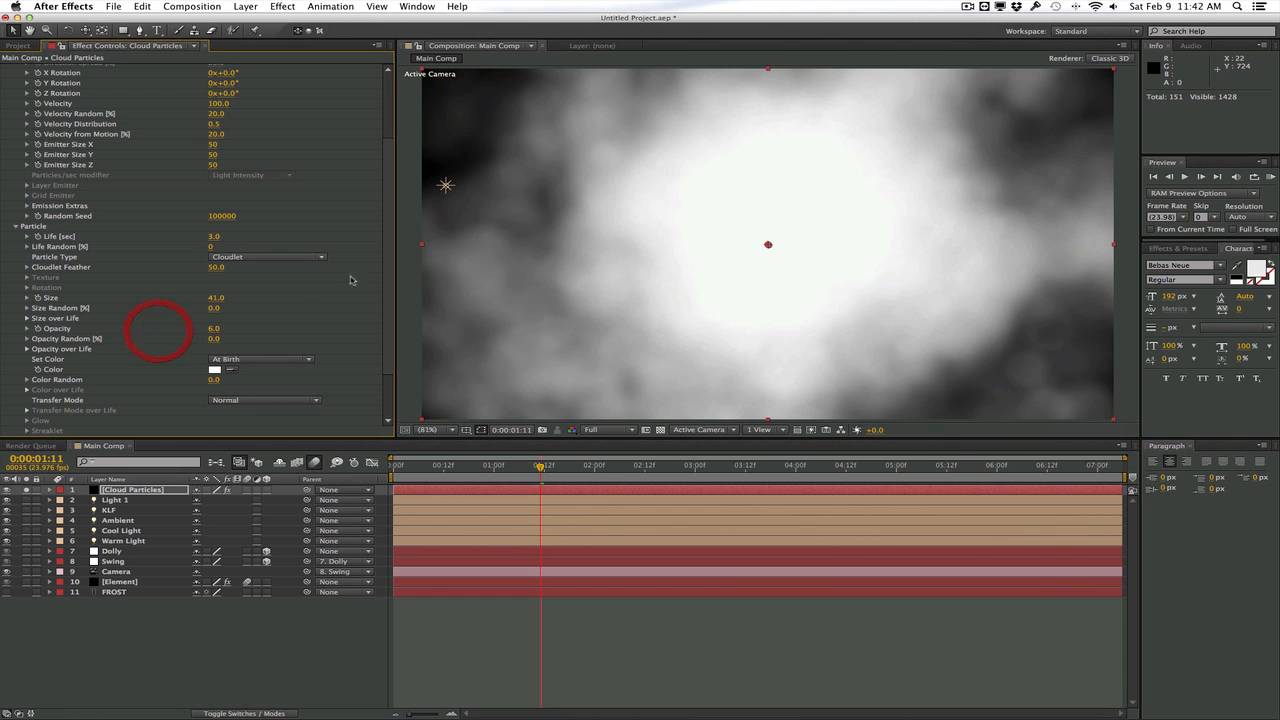
Stretch the box emitter to 2750 in X and 1320 in Z and check the clouds along the timeline
{"action": "left_click_drag", "start_coordinate": [388, 288], "coordinate": [386, 230]}
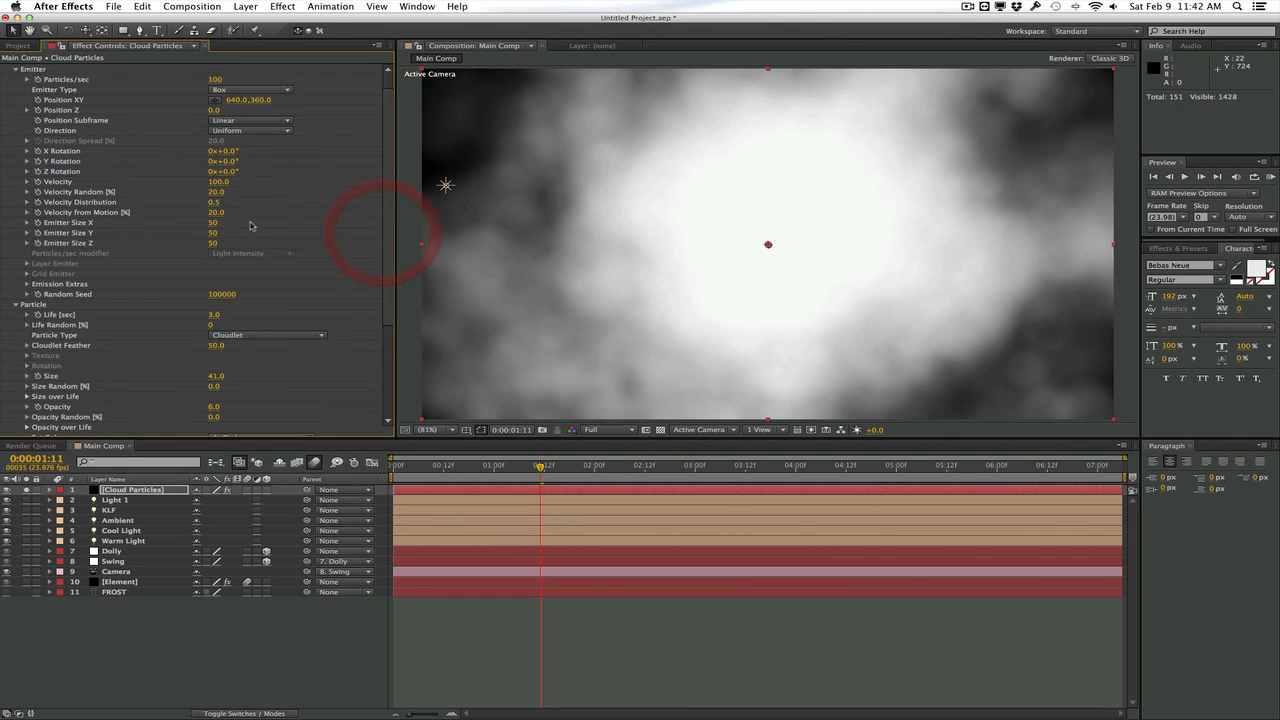
{"action": "left_click_drag", "start_coordinate": [265, 216], "coordinate": [278, 216]}
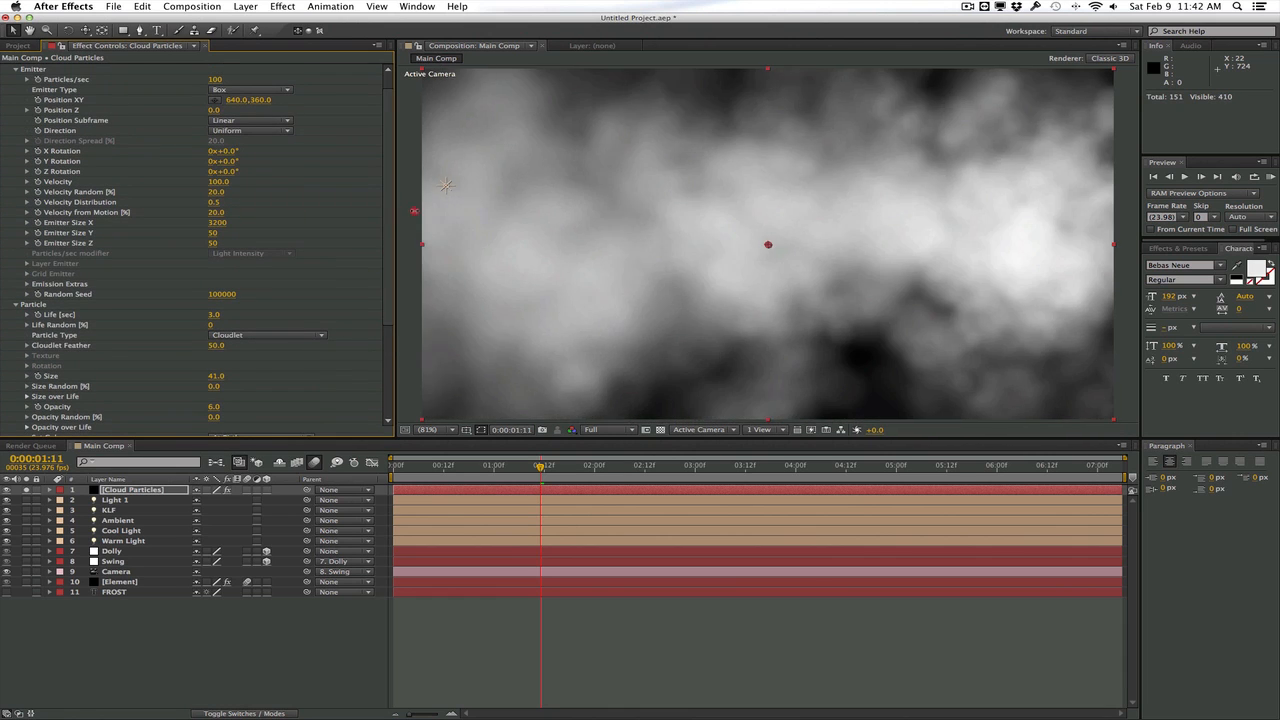
{"action": "left_click_drag", "start_coordinate": [414, 211], "coordinate": [384, 218]}
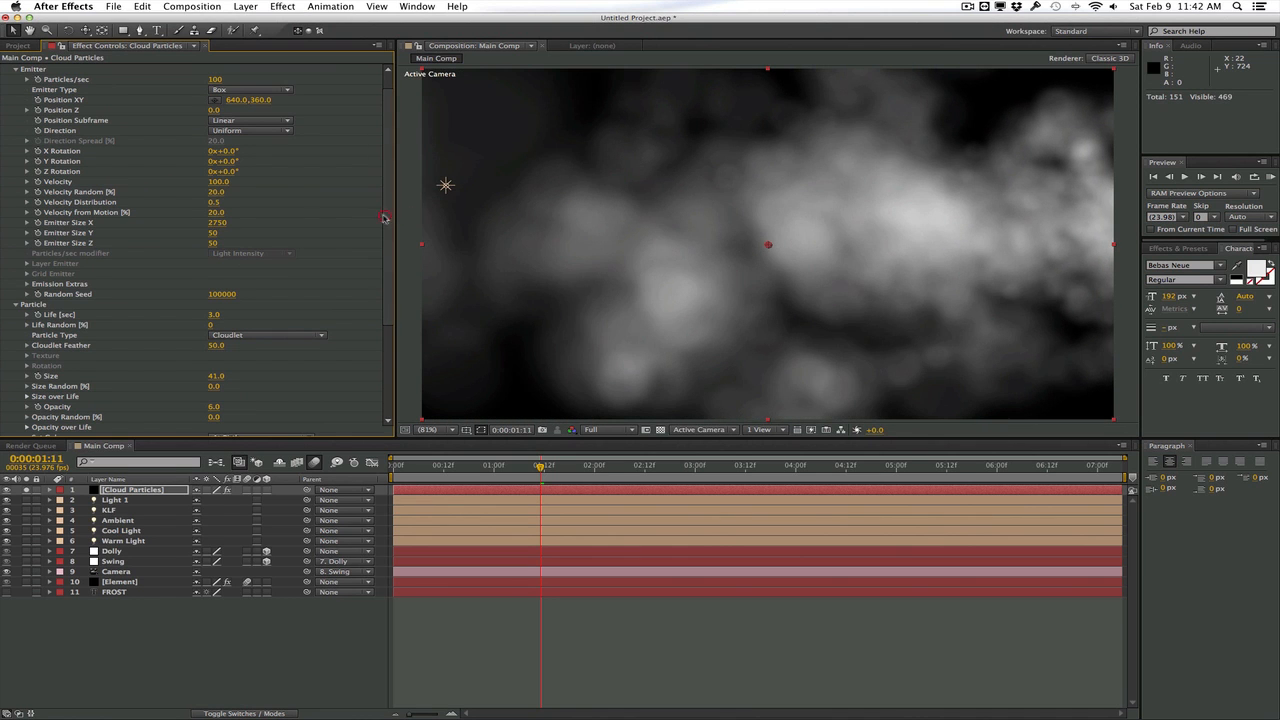
{"action": "left_click_drag", "start_coordinate": [215, 247], "coordinate": [299, 242]}
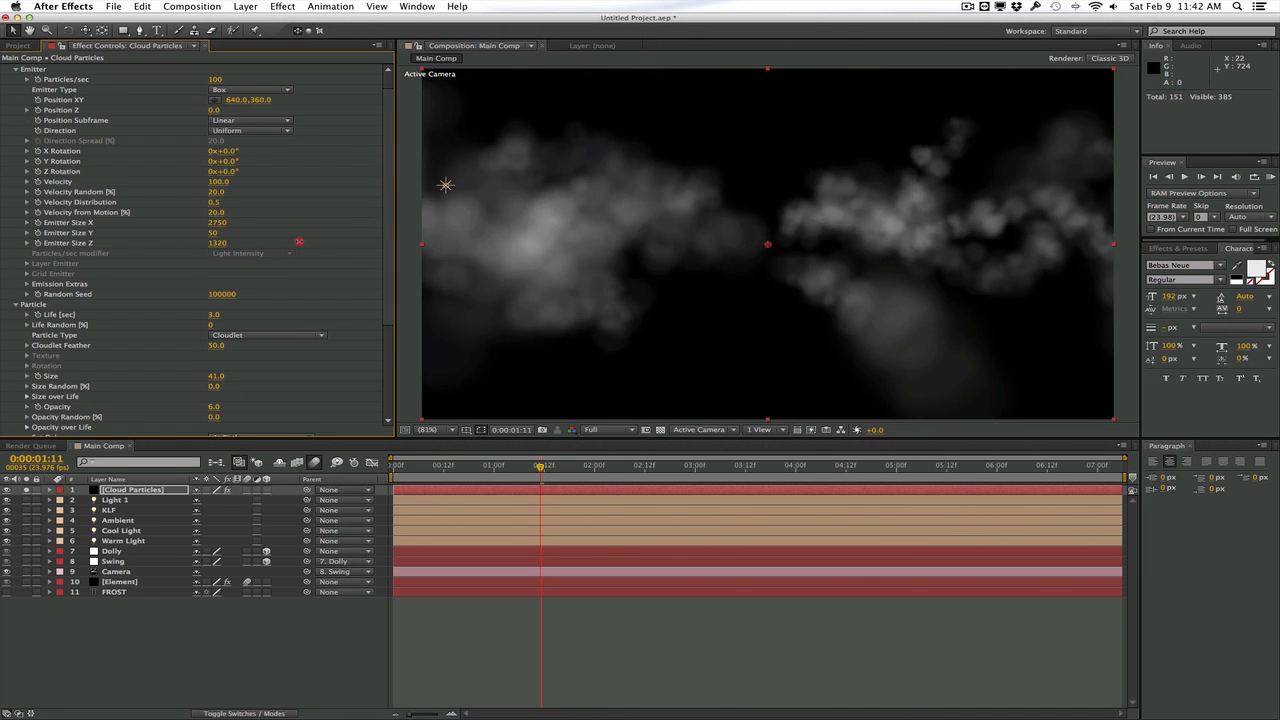
{"action": "left_click_drag", "start_coordinate": [486, 468], "coordinate": [540, 464]}
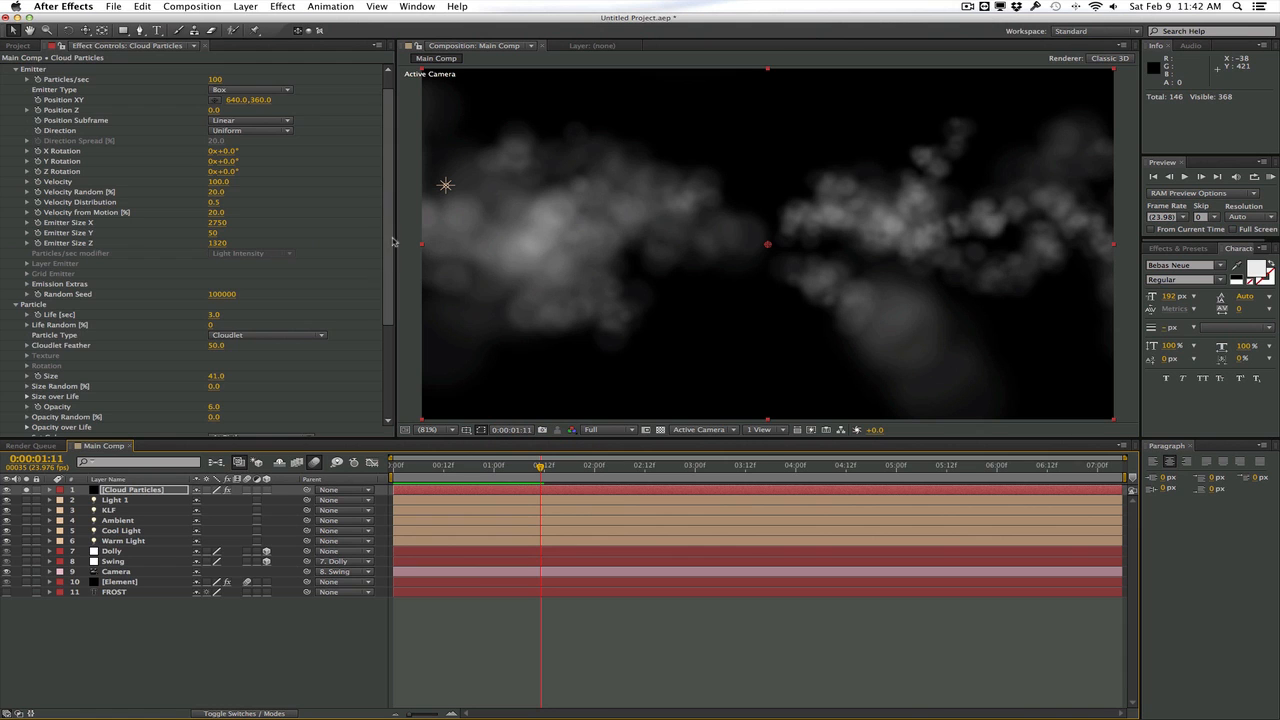
Enlarge the cloud particles to size 97, with 21% size randomness and 34% opacity randomness
{"action": "left_click_drag", "start_coordinate": [388, 240], "coordinate": [386, 286]}
{"action": "left_click_drag", "start_coordinate": [249, 292], "coordinate": [257, 291]}
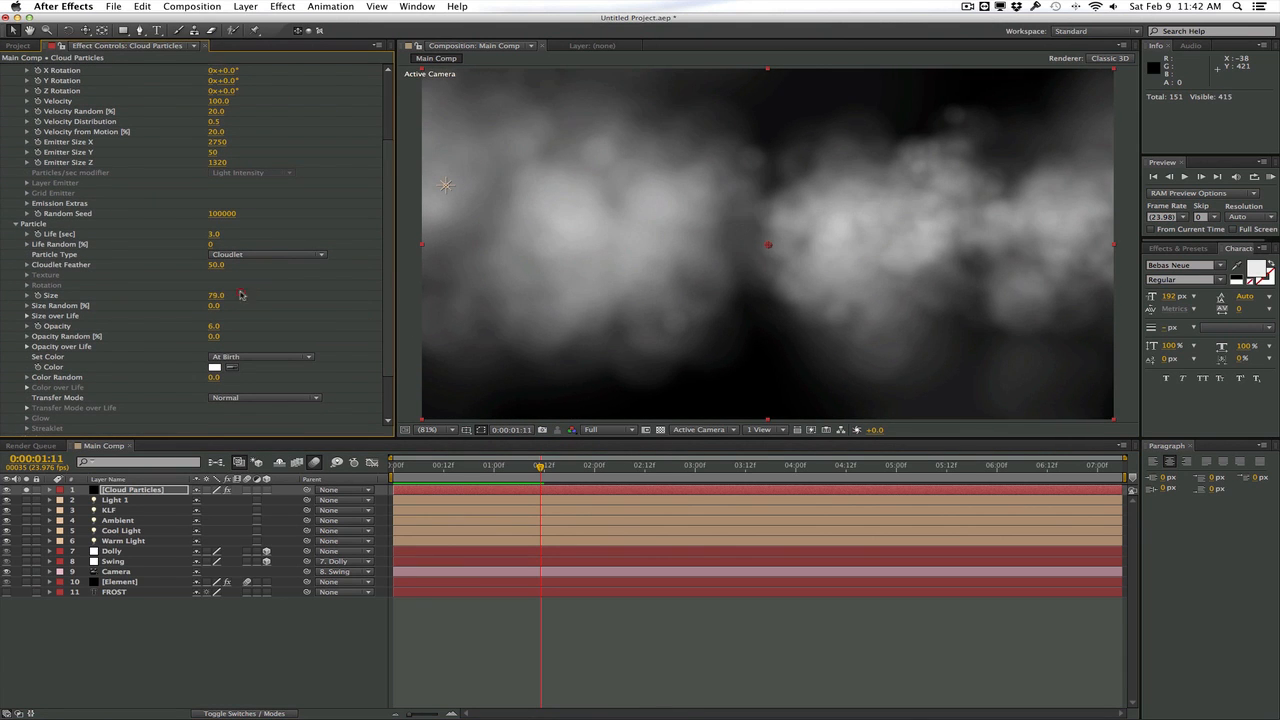
{"action": "left_click_drag", "start_coordinate": [389, 326], "coordinate": [388, 322]}
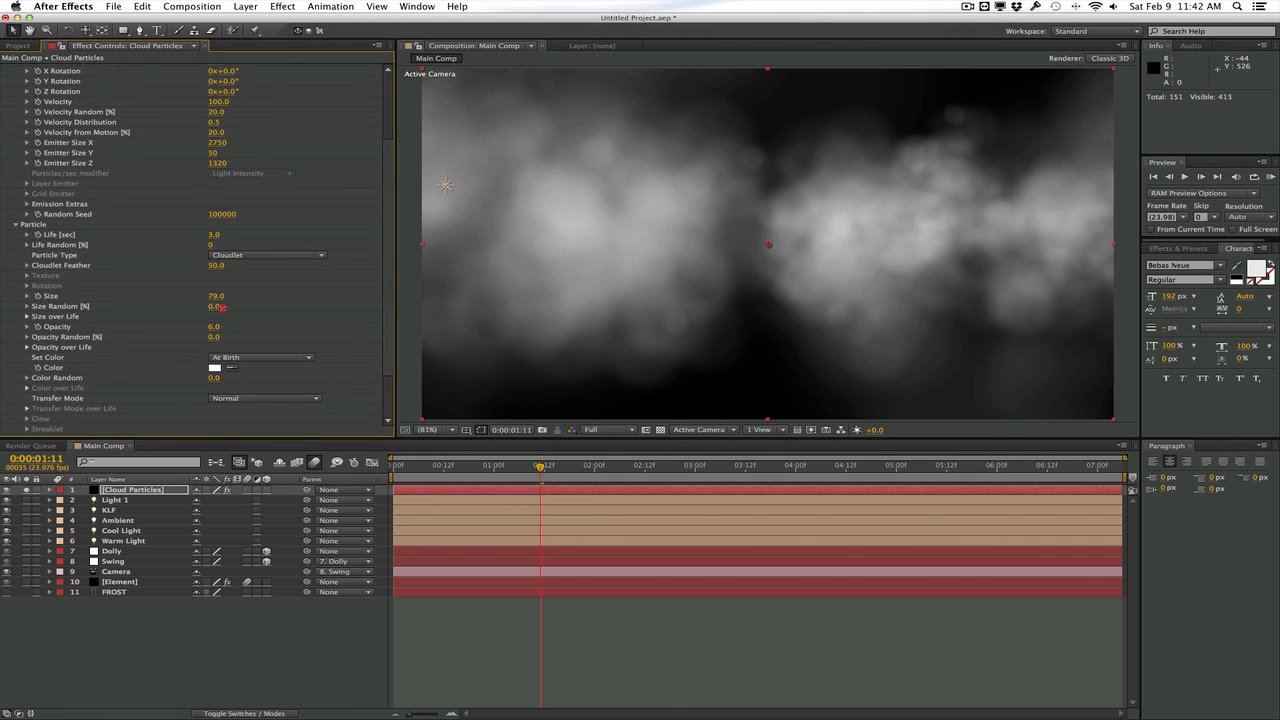
{"action": "left_click_drag", "start_coordinate": [220, 307], "coordinate": [233, 337]}
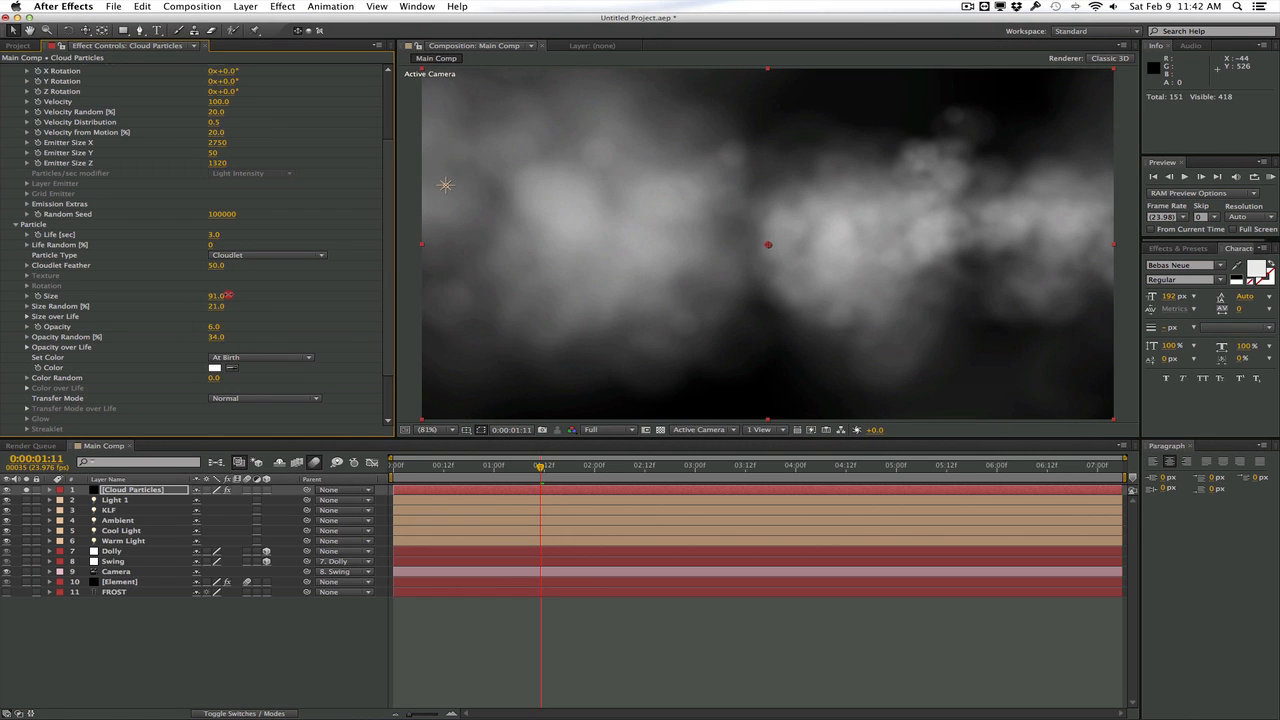
{"action": "left_click_drag", "start_coordinate": [227, 295], "coordinate": [229, 295]}
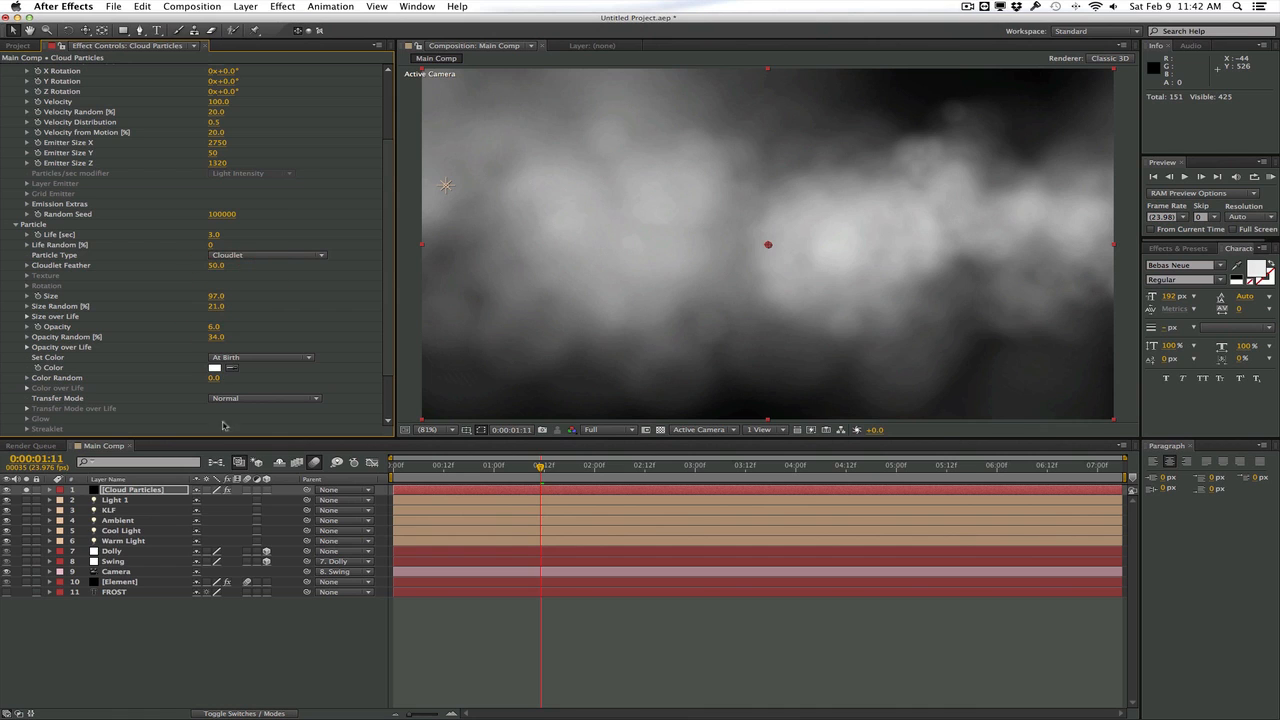
Slow the emitter velocity to 25 and play a RAM preview of the cloud motion
{"action": "left_click_drag", "start_coordinate": [384, 332], "coordinate": [384, 238]}
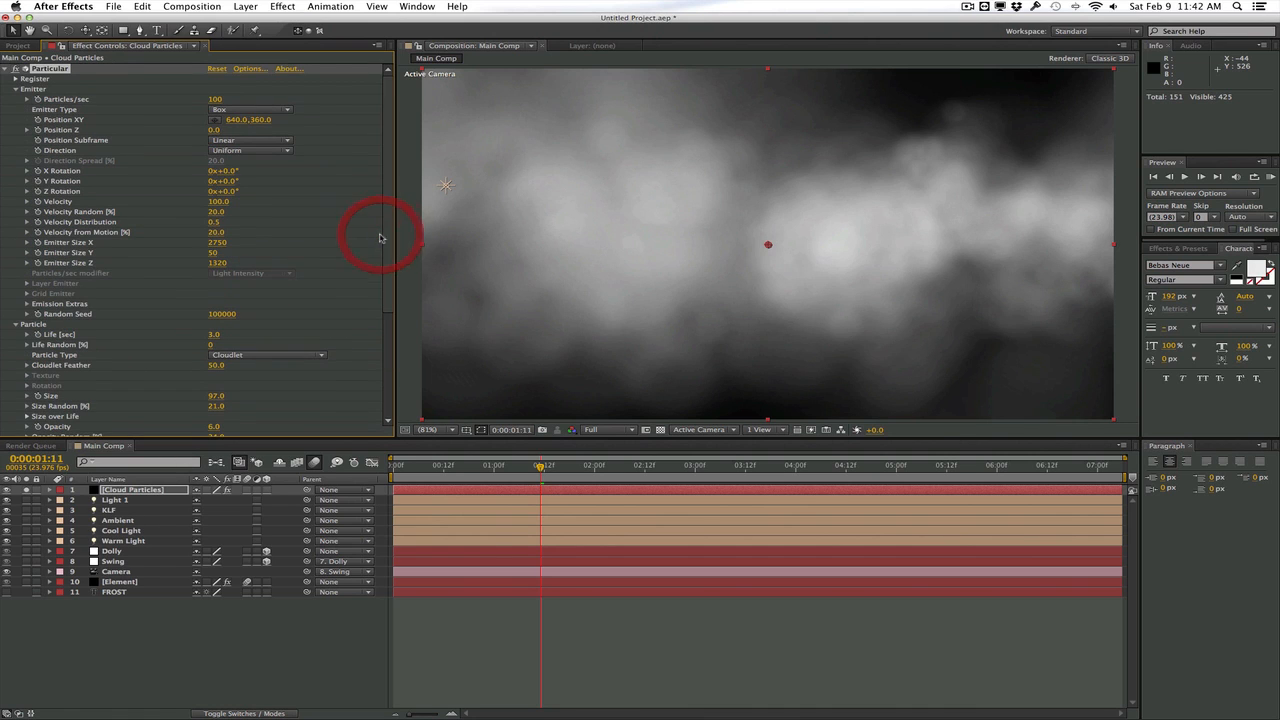
{"action": "left_click", "coordinate": [217, 202]}
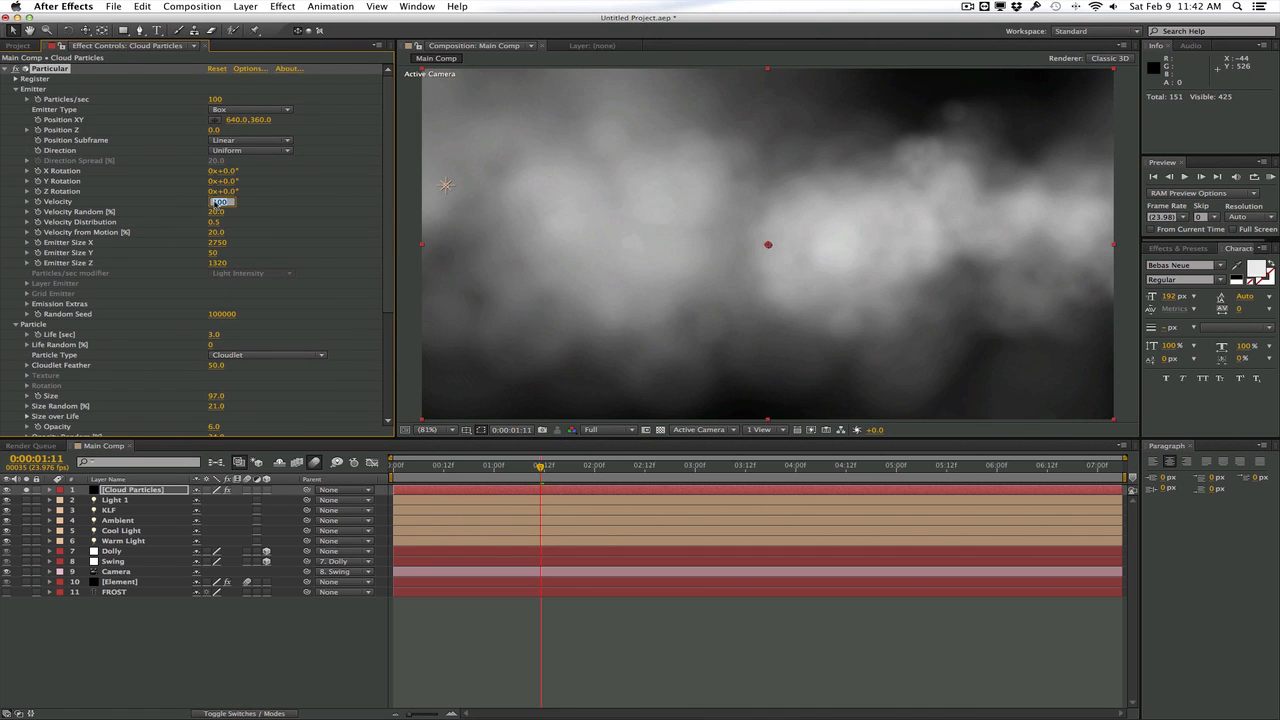
{"action": "type", "text": "25"}
{"action": "key", "text": "Return"}
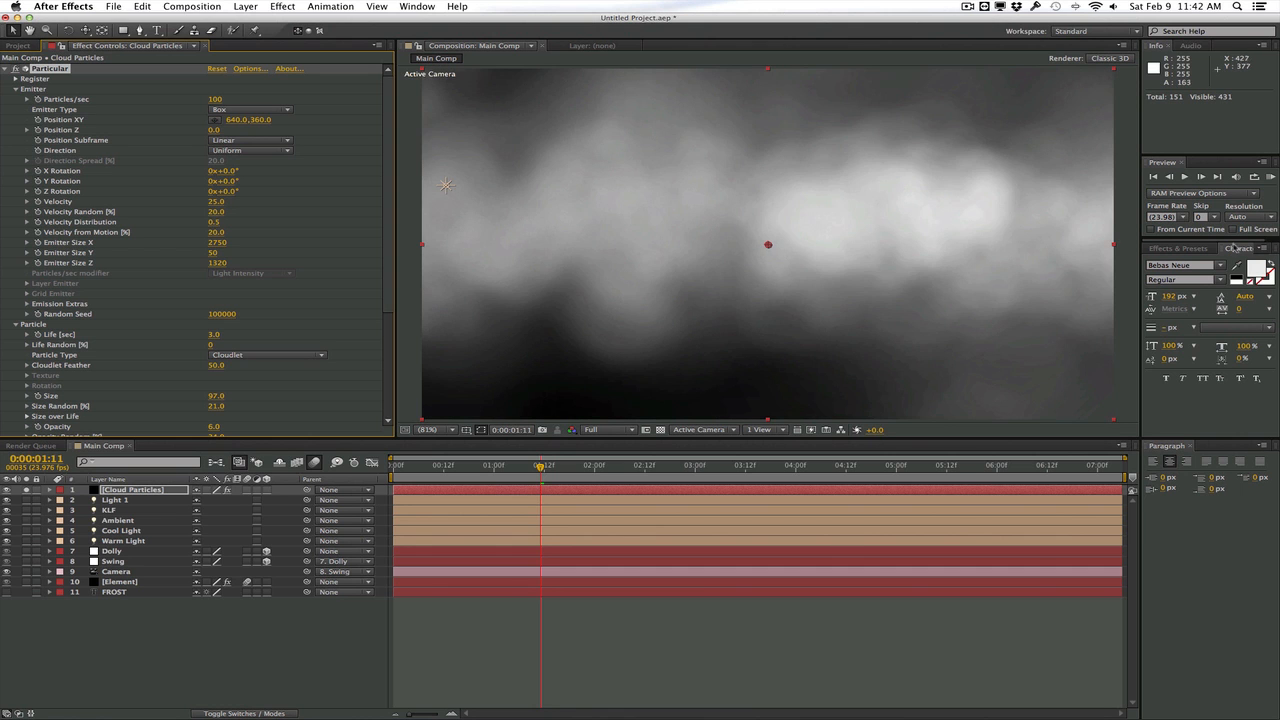
{"action": "left_click", "coordinate": [1270, 177]}
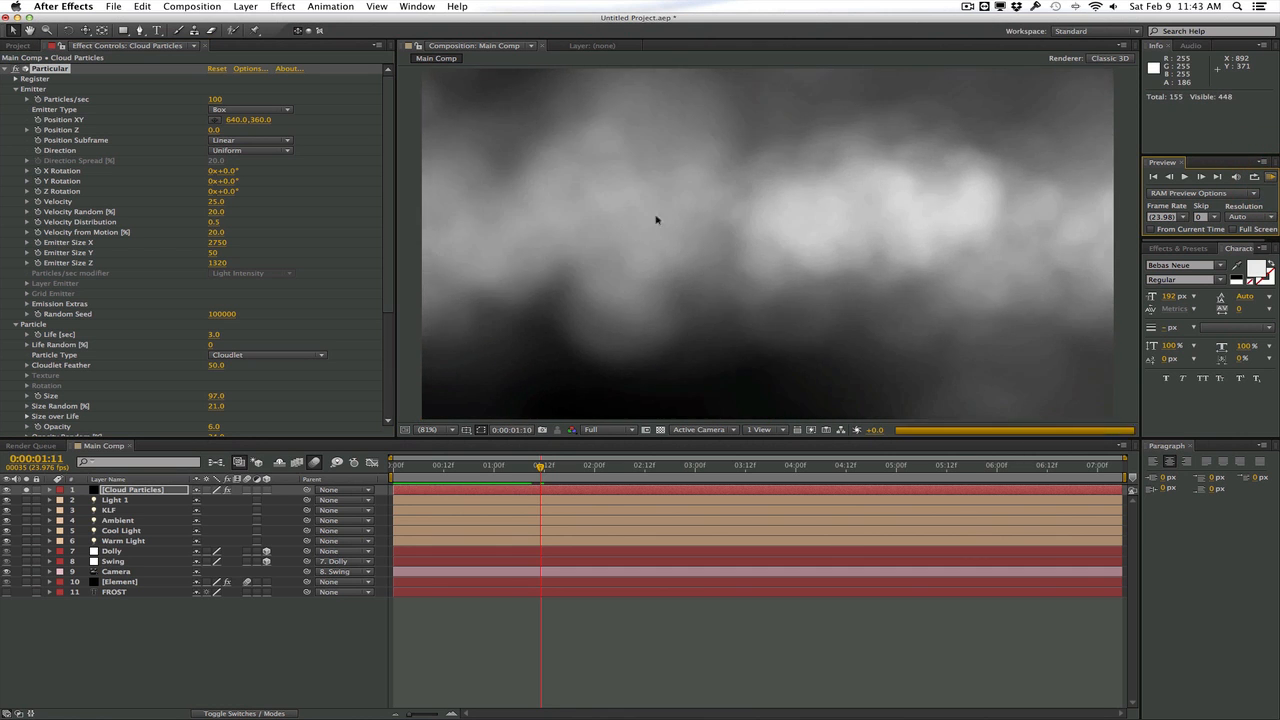
{"action": "left_click", "coordinate": [653, 226]}
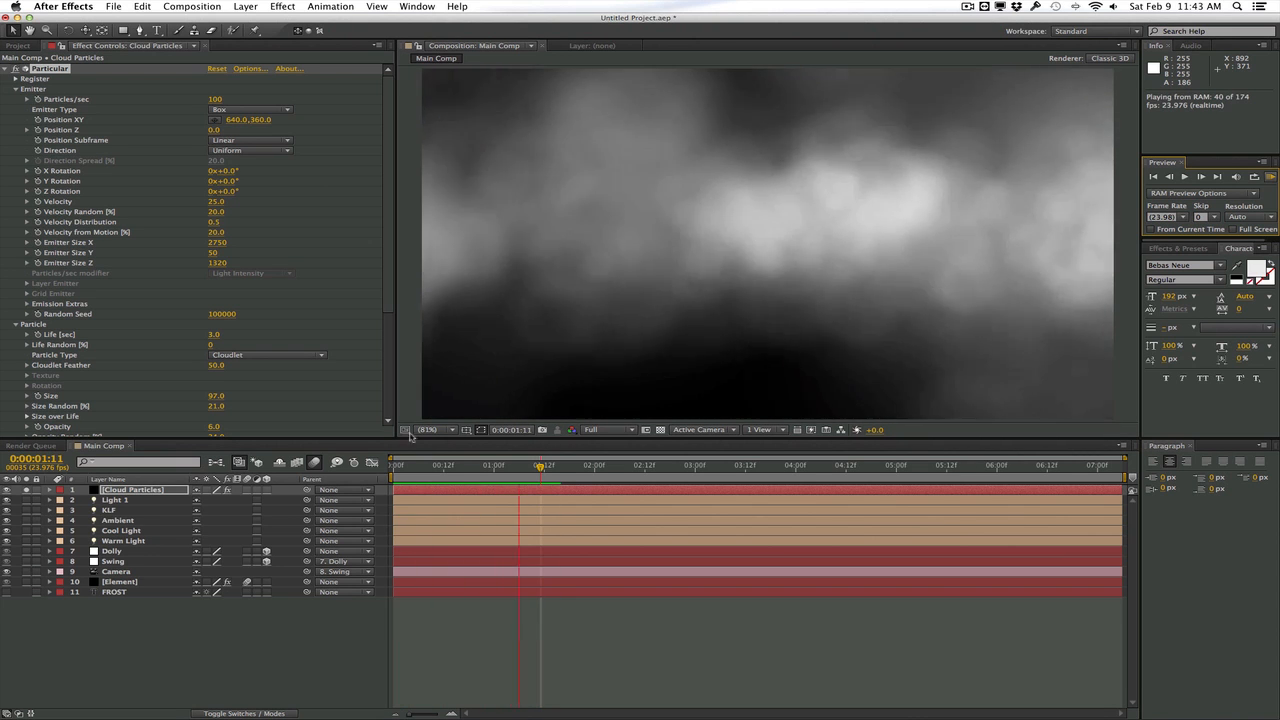
{"action": "left_click", "coordinate": [386, 286]}
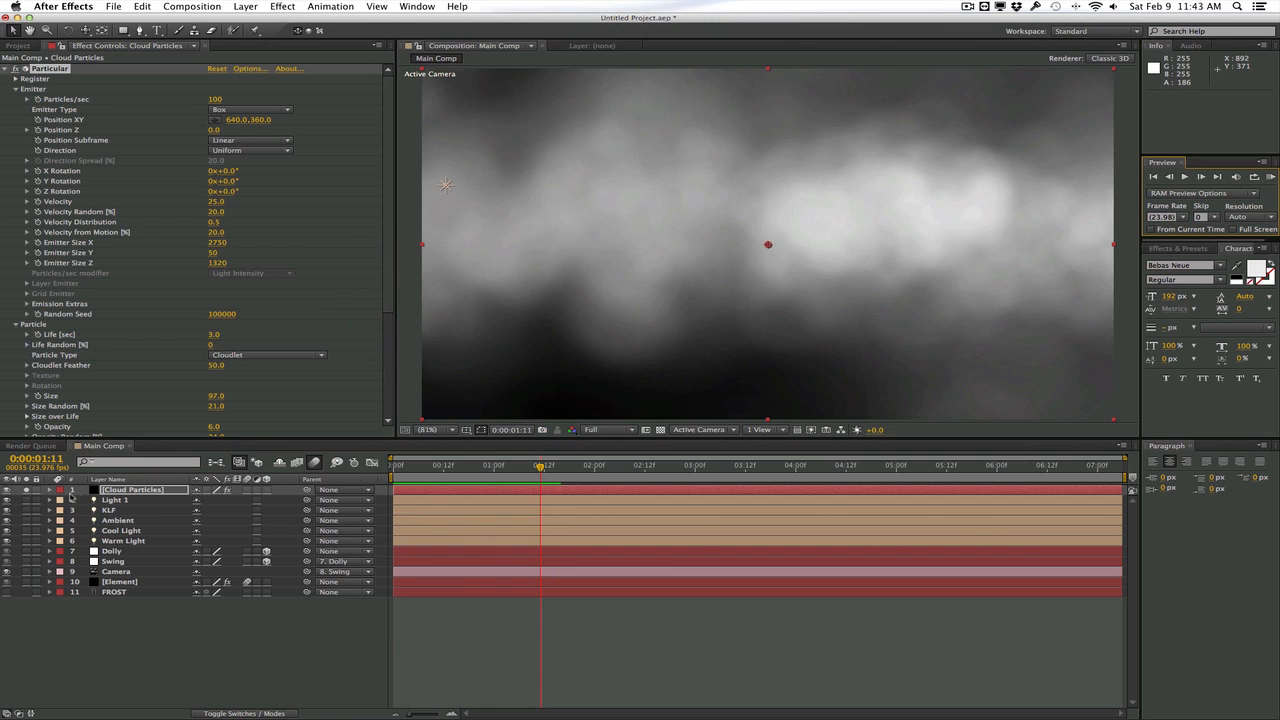
Unsolo Cloud Particles, check the clouds over the scene up to 0:00:01:23, and set Particles/sec to 50
{"action": "left_click", "coordinate": [24, 491]}
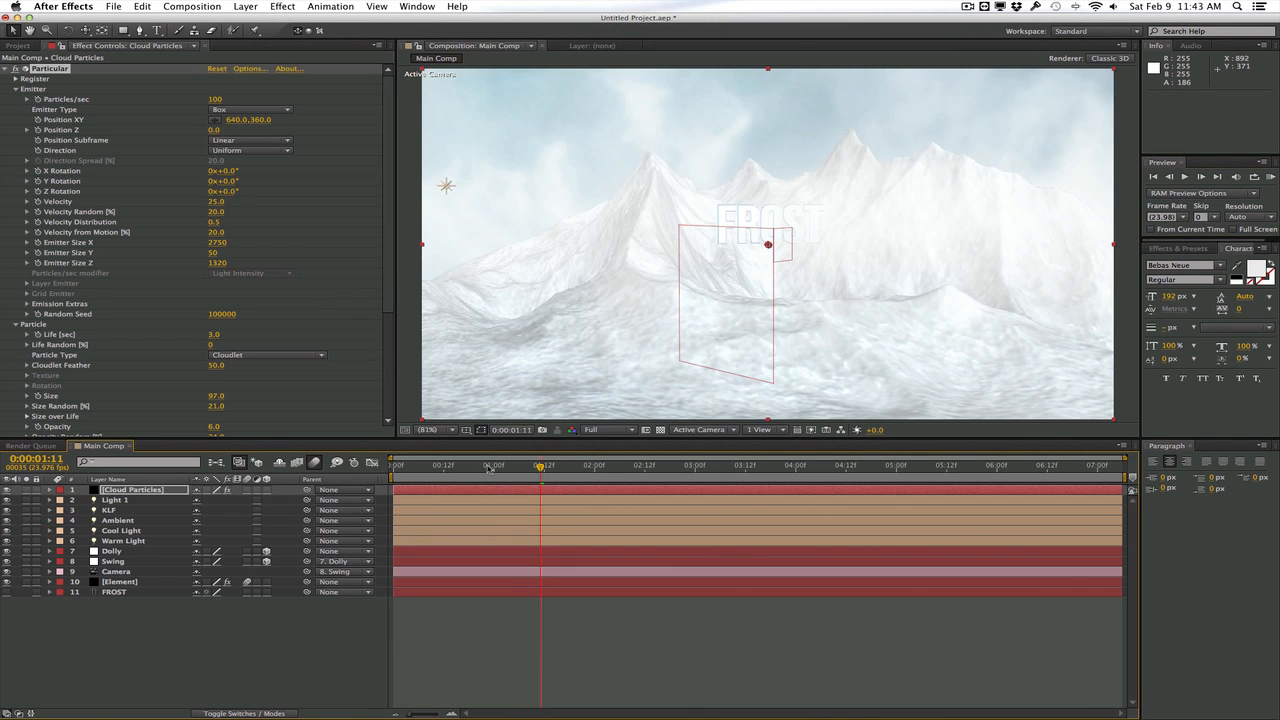
{"action": "left_click_drag", "start_coordinate": [489, 468], "coordinate": [590, 466]}
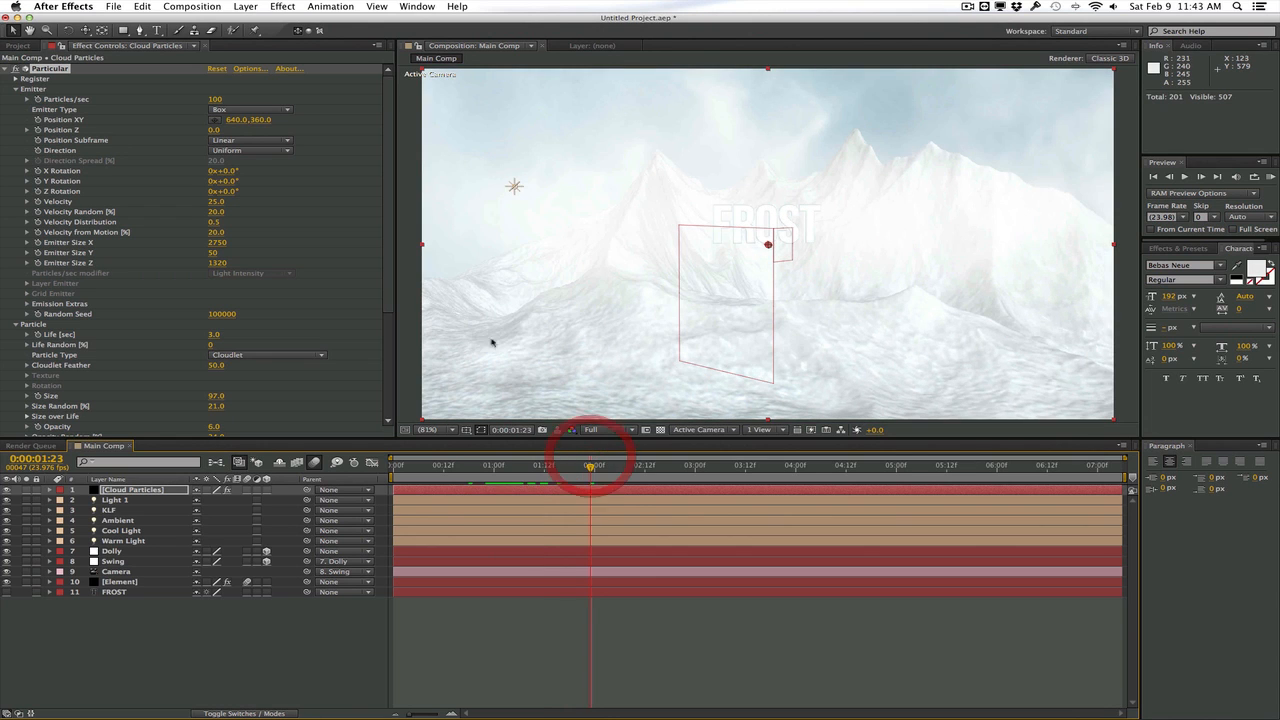
{"action": "left_click_drag", "start_coordinate": [388, 265], "coordinate": [384, 209]}
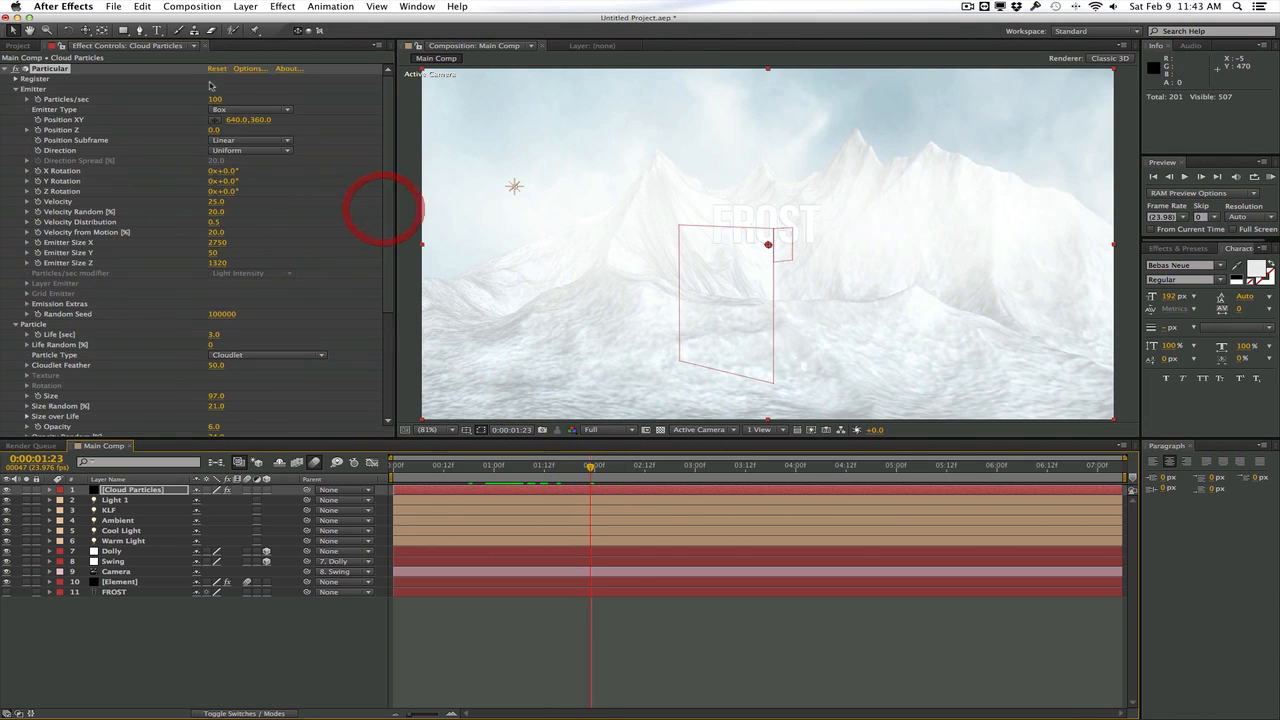
{"action": "left_click", "coordinate": [216, 100]}
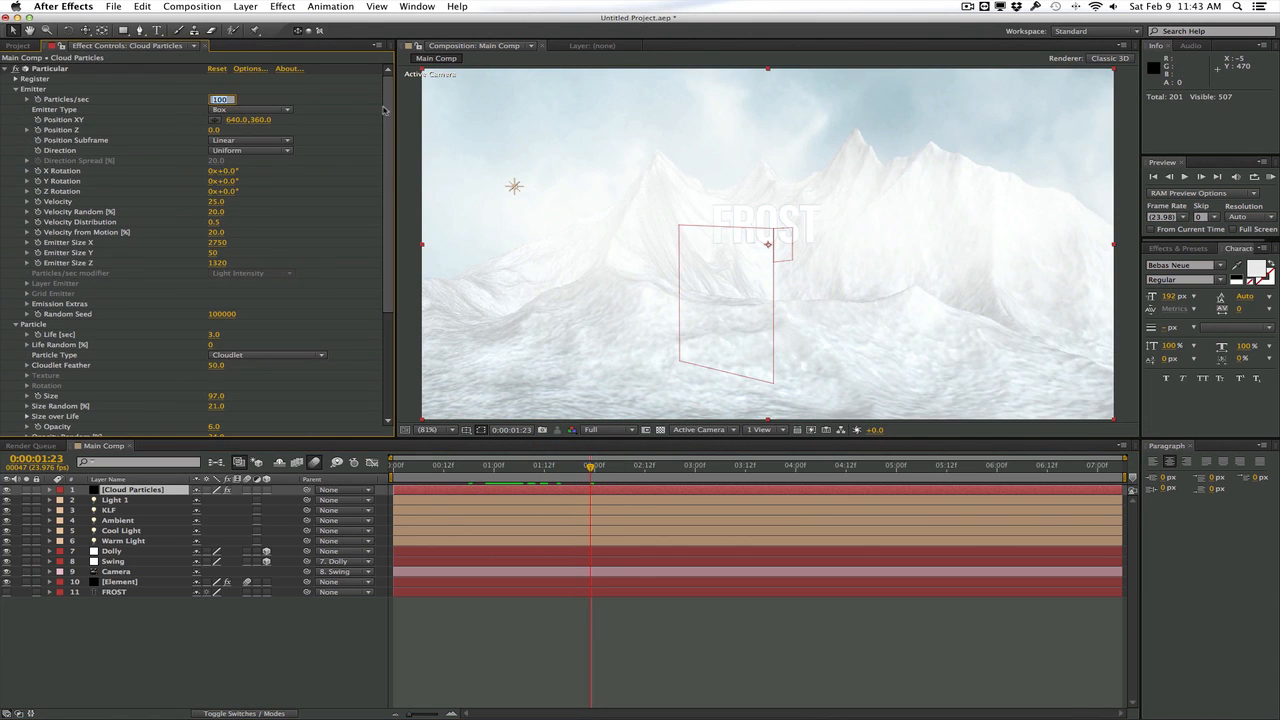
{"action": "type", "text": "50"}
{"action": "key", "text": "Return"}
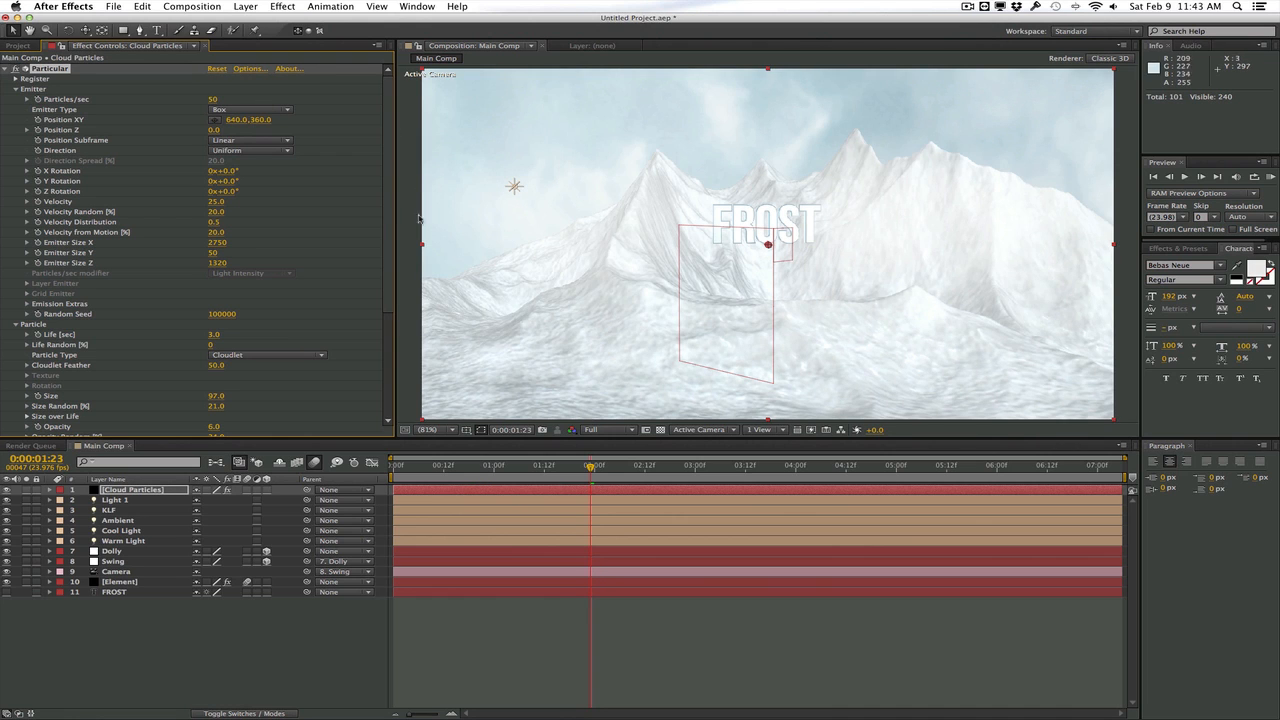
{"action": "left_click_drag", "start_coordinate": [388, 119], "coordinate": [389, 320]}
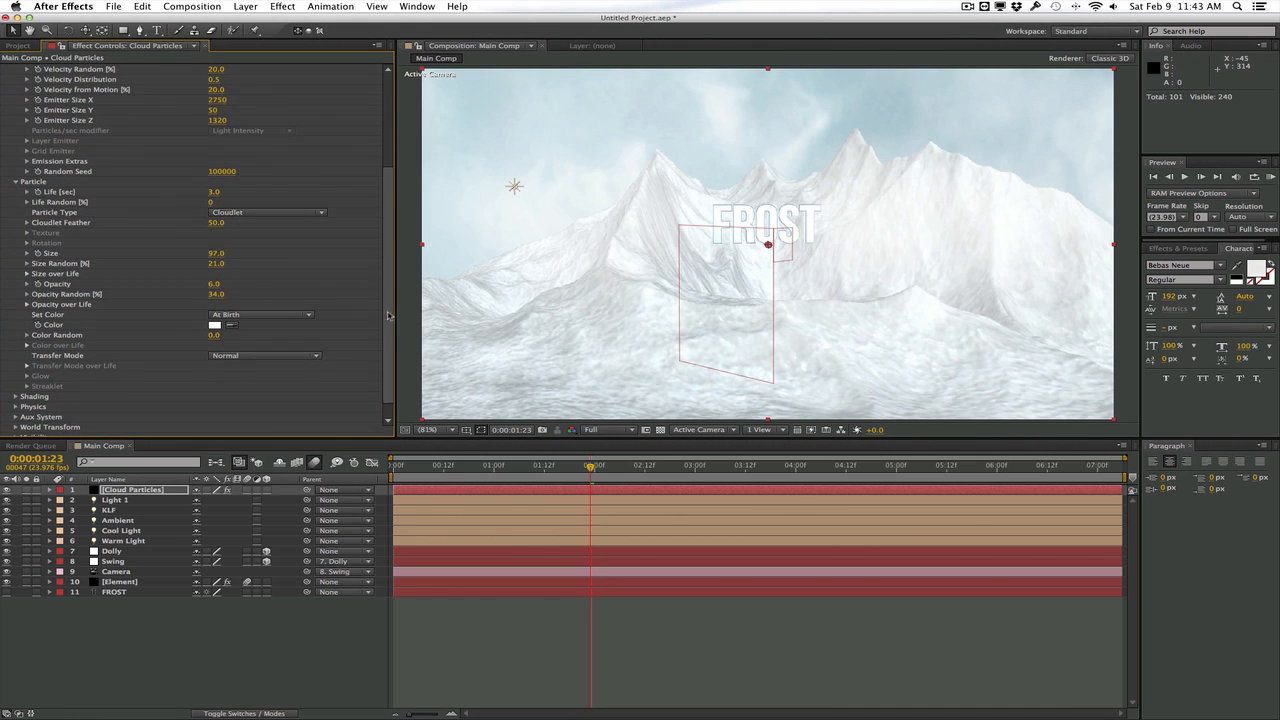
Make the cloud particles fade in and out with the trapezoid Opacity over Life preset, and set their opacity to 4
{"action": "left_click", "coordinate": [28, 305]}
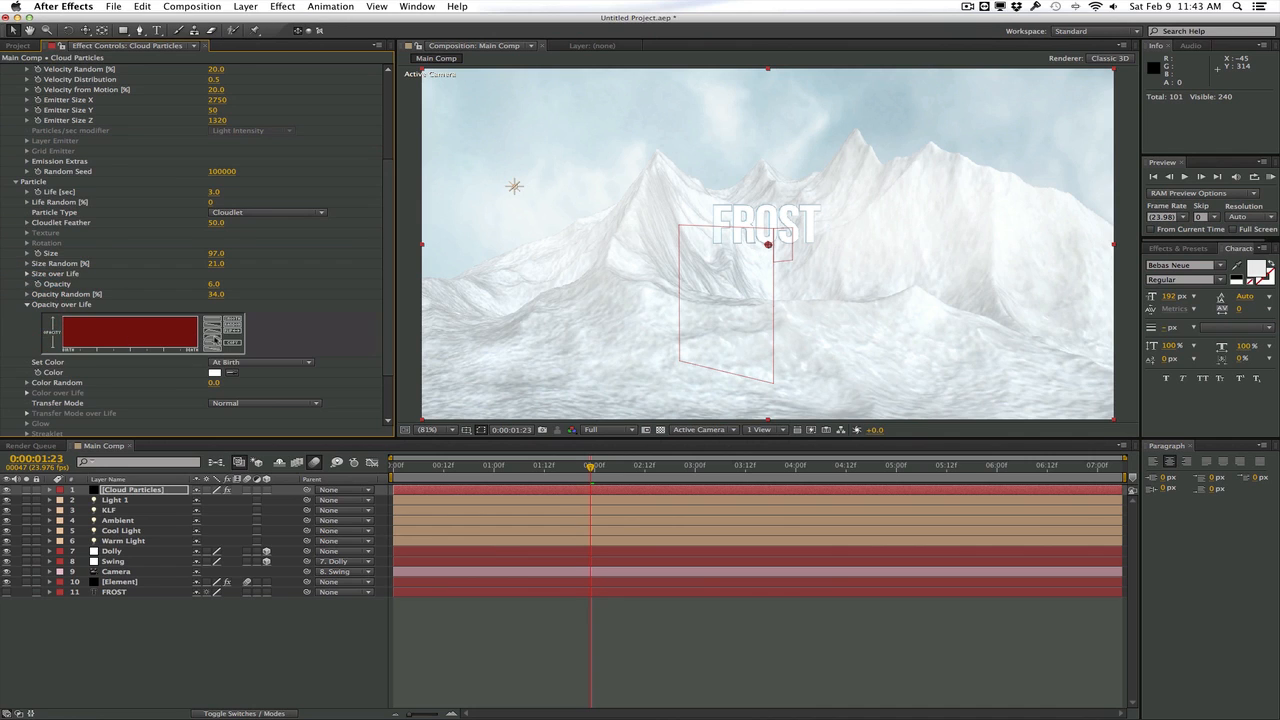
{"action": "left_click", "coordinate": [216, 340]}
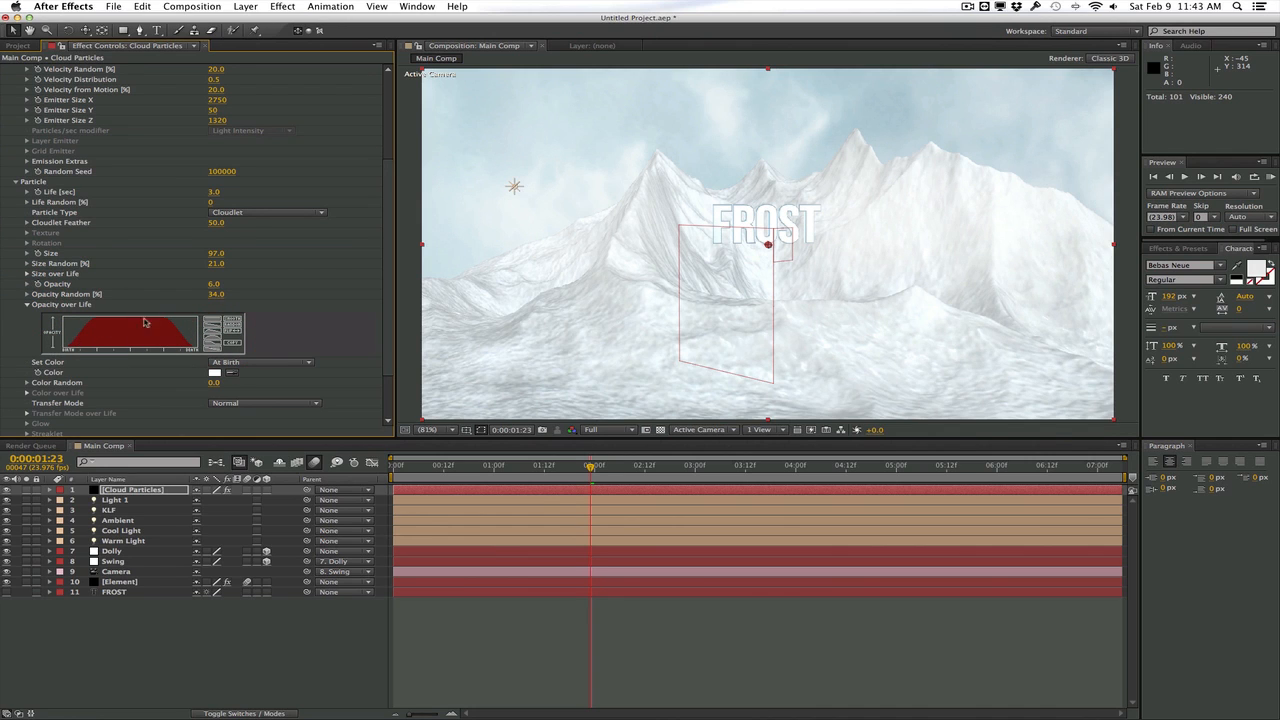
{"action": "left_click", "coordinate": [213, 285]}
{"action": "type", "text": "4"}
{"action": "key", "text": "Return"}
Set the cloud emitter's Pre Run to 100 and check the soloed clouds from the start of the timeline to 0:00:02:00
{"action": "left_click", "coordinate": [26, 161]}
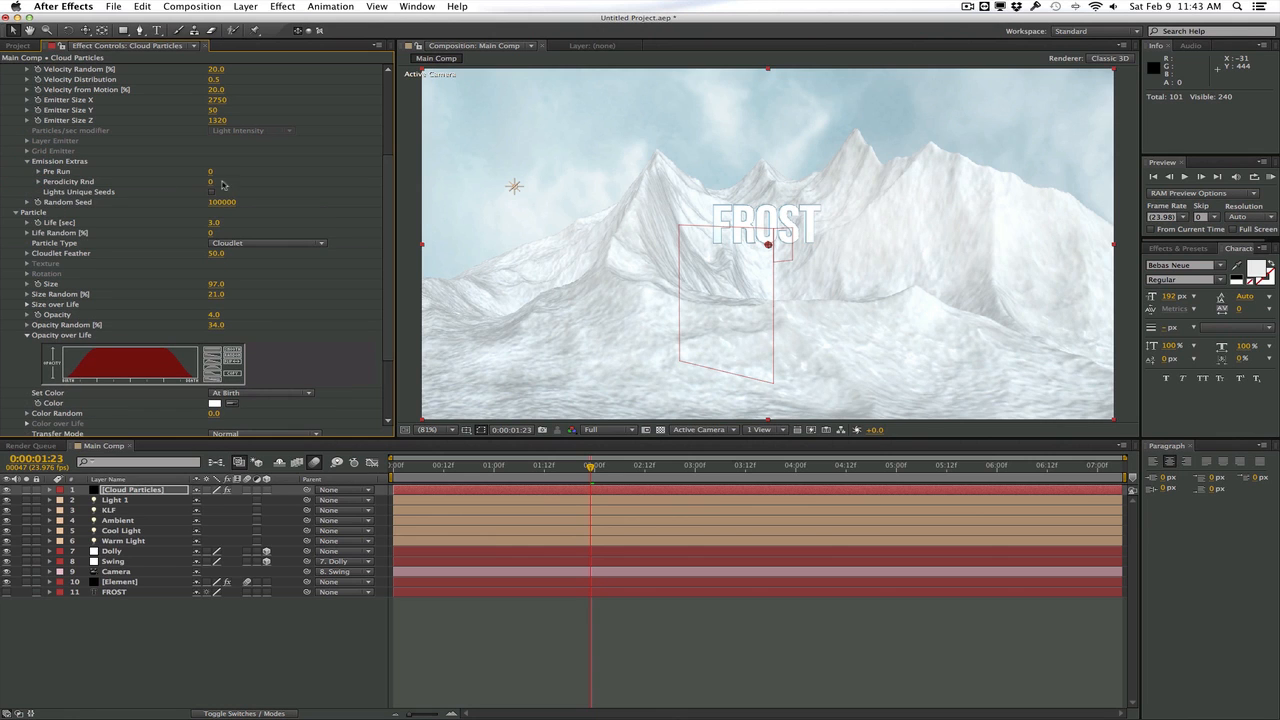
{"action": "left_click_drag", "start_coordinate": [211, 174], "coordinate": [334, 171]}
{"action": "left_click", "coordinate": [27, 491]}
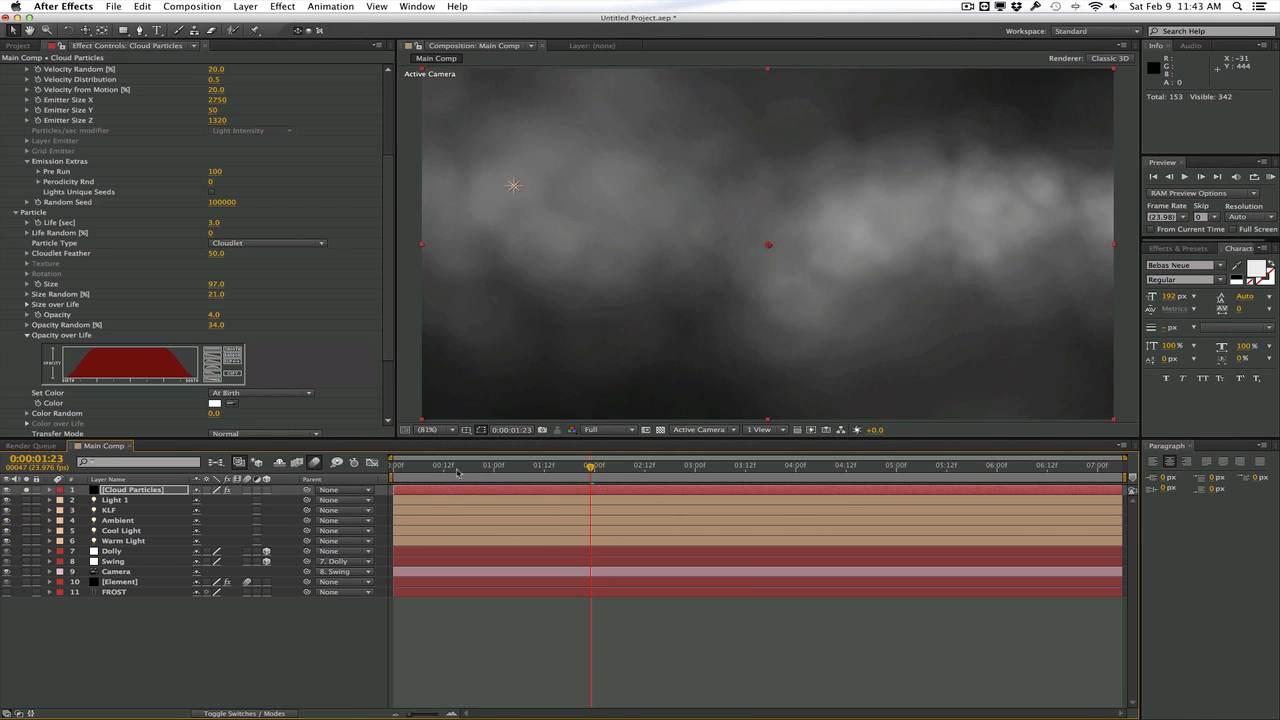
{"action": "left_click_drag", "start_coordinate": [402, 469], "coordinate": [594, 469]}
{"action": "left_click", "coordinate": [27, 491]}
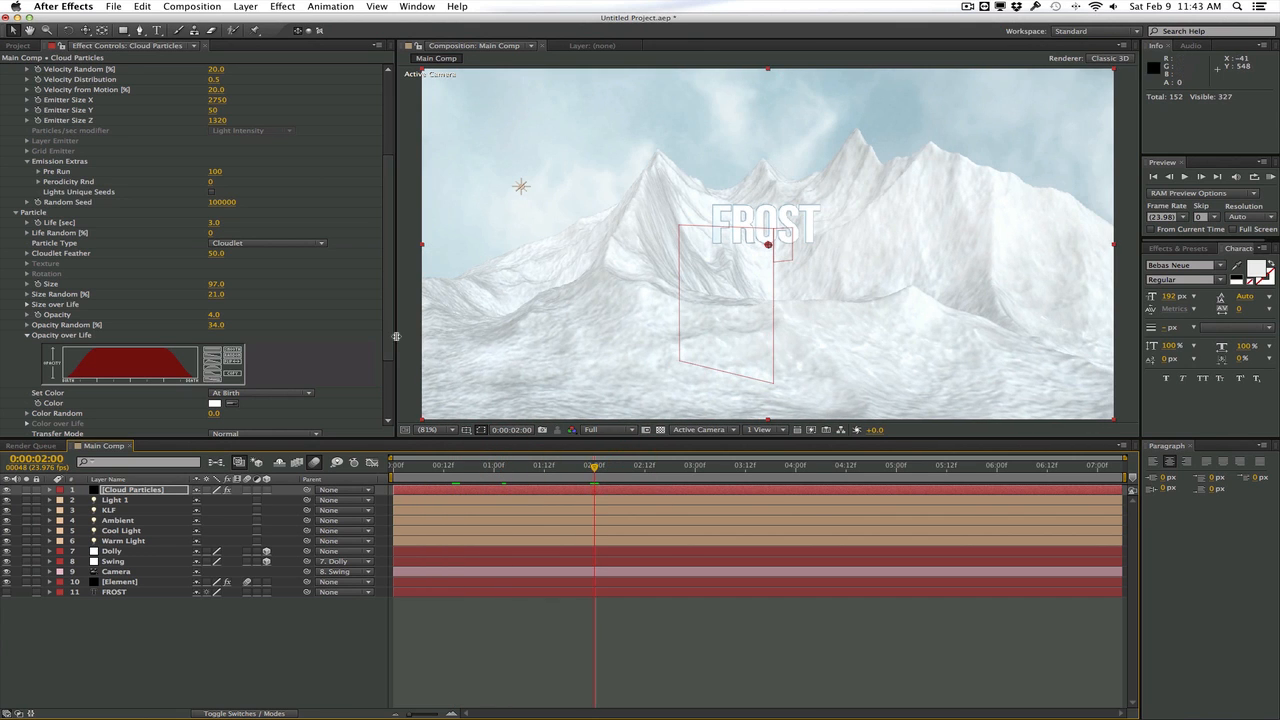
{"action": "left_click_drag", "start_coordinate": [392, 340], "coordinate": [392, 230]}
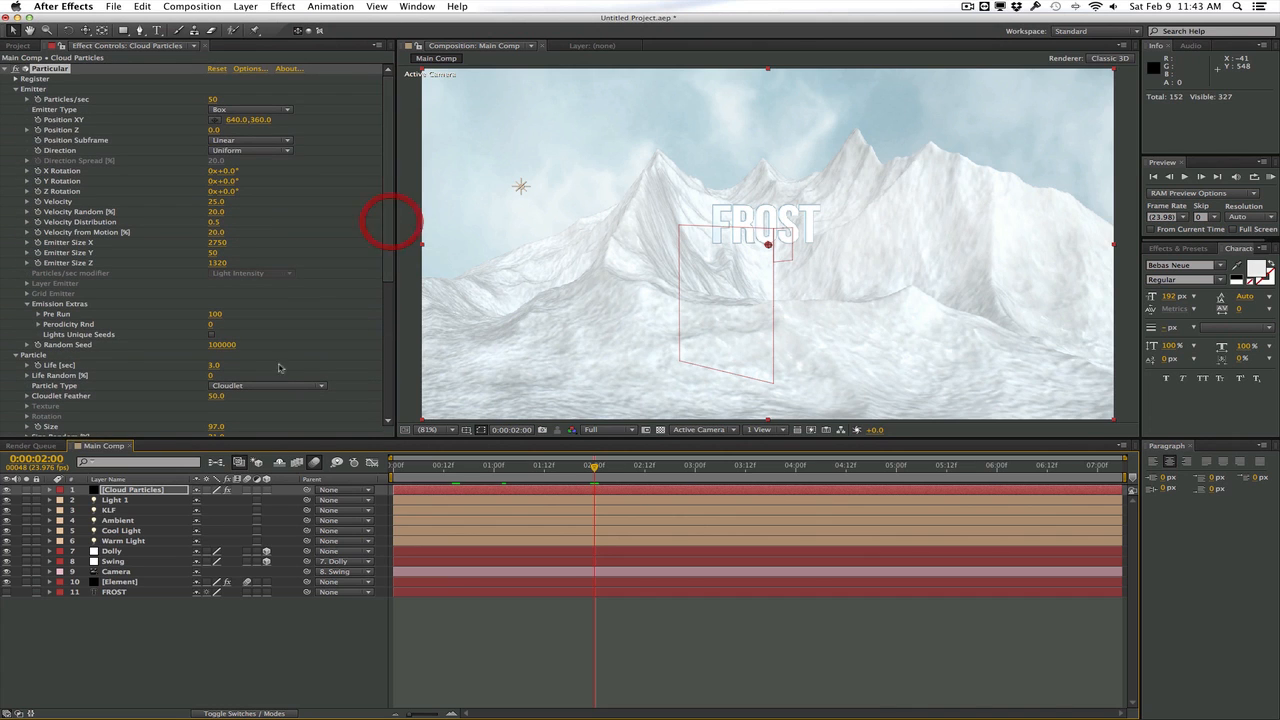
Create a new comp-size black solid named Snow Particles
{"action": "left_click", "coordinate": [247, 5]}
{"action": "mouse_move", "coordinate": [268, 23]}
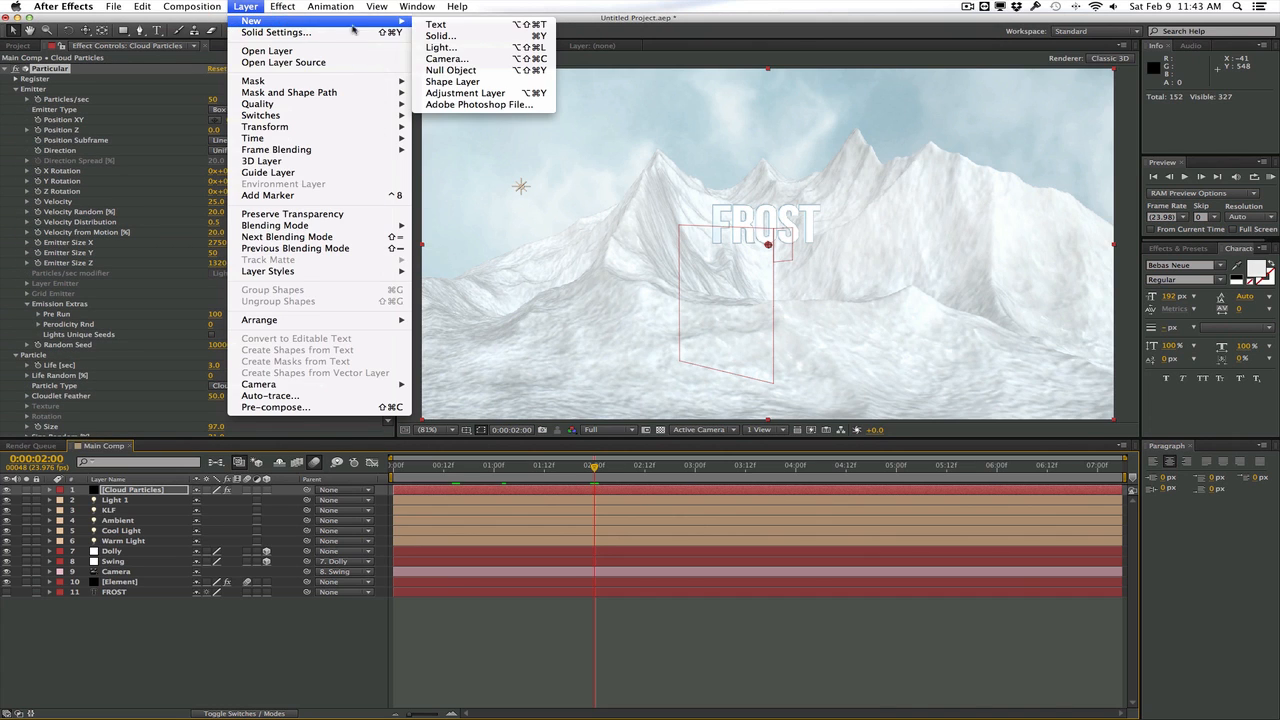
{"action": "left_click", "coordinate": [470, 35]}
{"action": "type", "text": "S"}
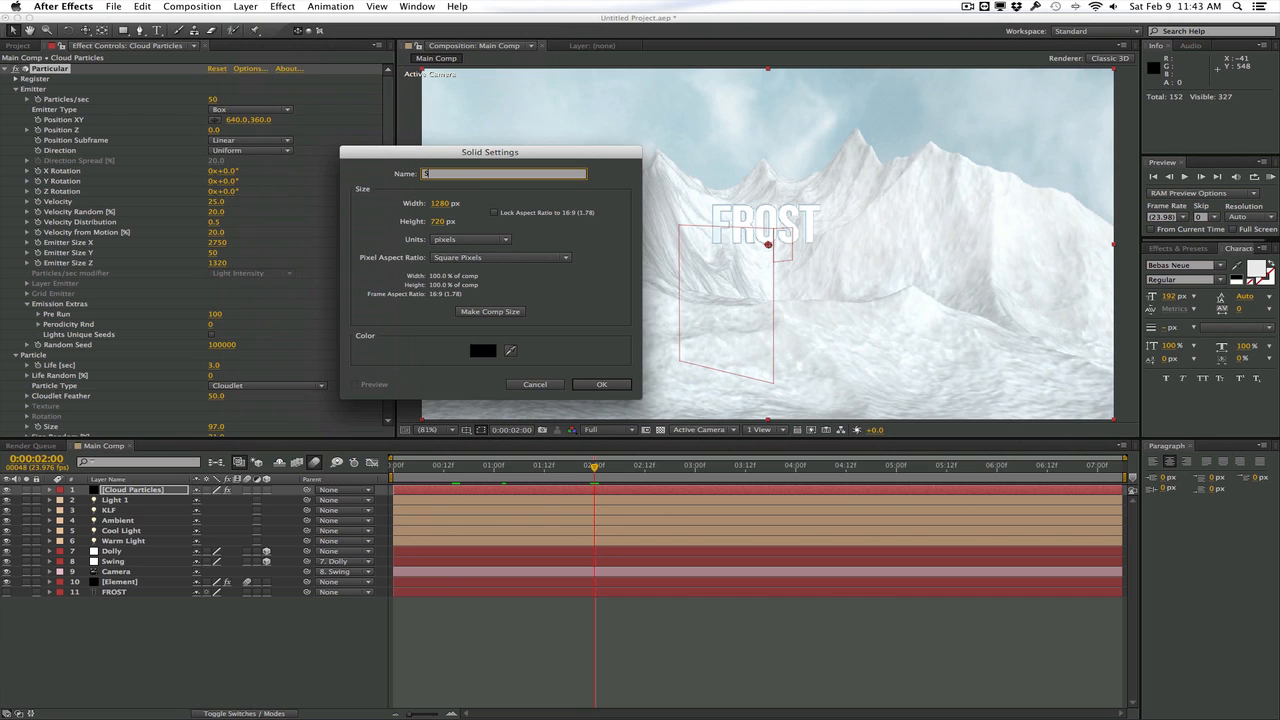
{"action": "type", "text": "now Particles"}
{"action": "key", "text": "Return"}
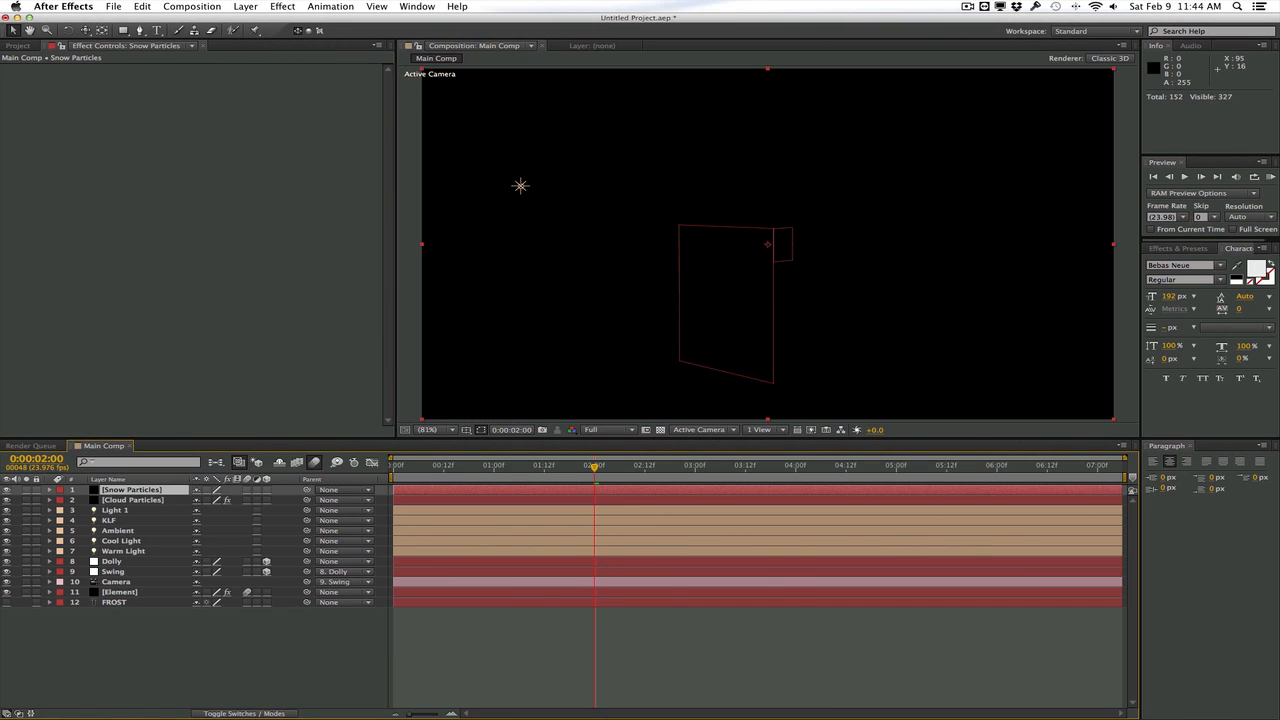
Apply Trapcode Particular to the Snow Particles layer and solo it to check the default particles
{"action": "left_click", "coordinate": [282, 6]}
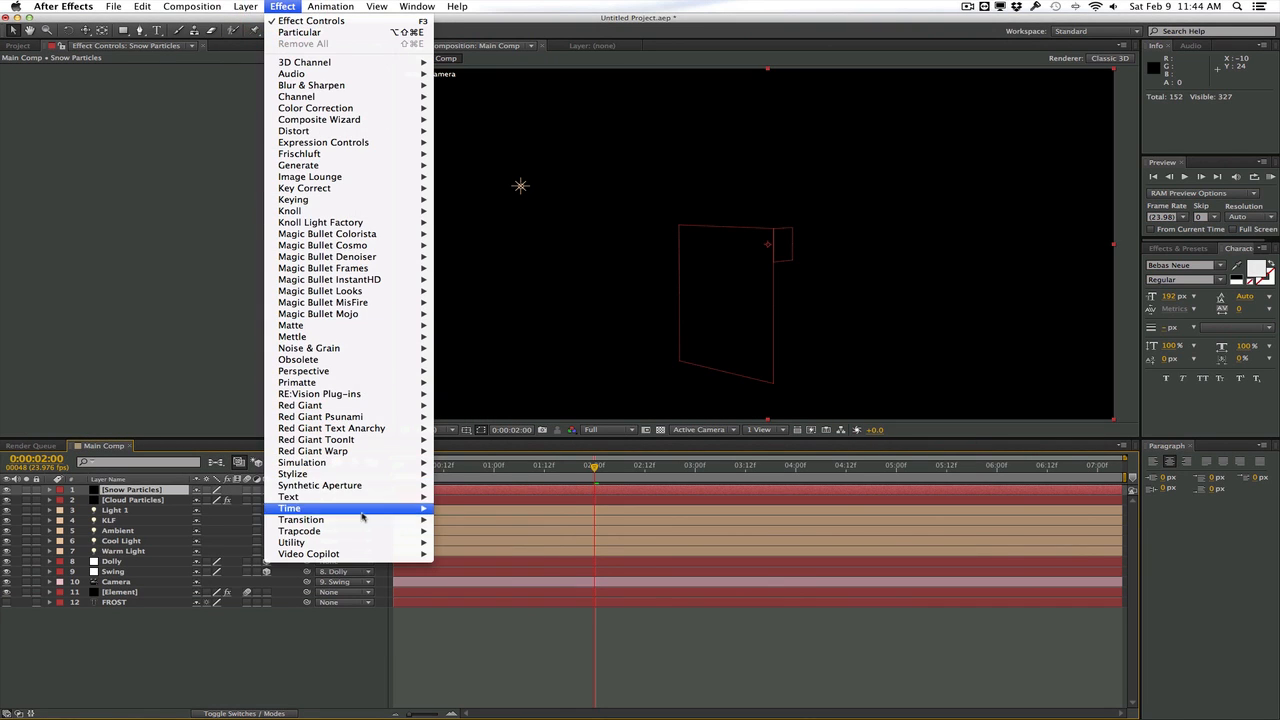
{"action": "mouse_move", "coordinate": [320, 531]}
{"action": "left_click", "coordinate": [467, 599]}
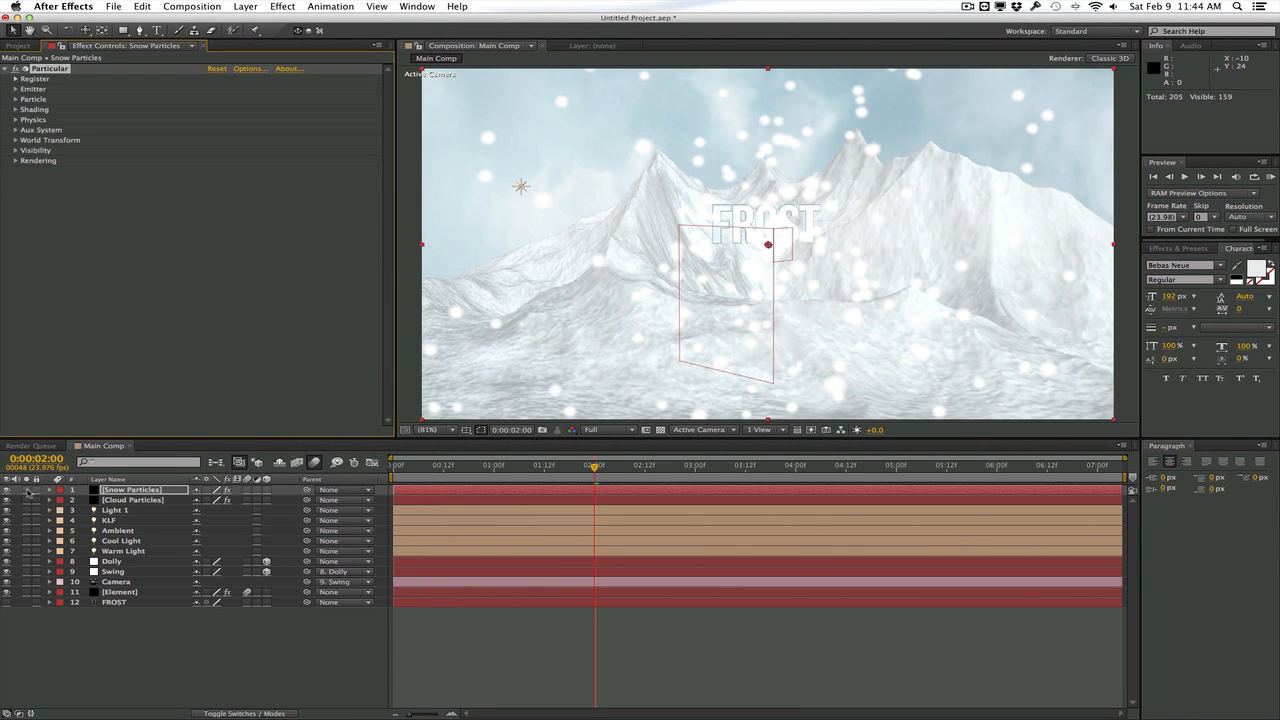
{"action": "left_click", "coordinate": [27, 490]}
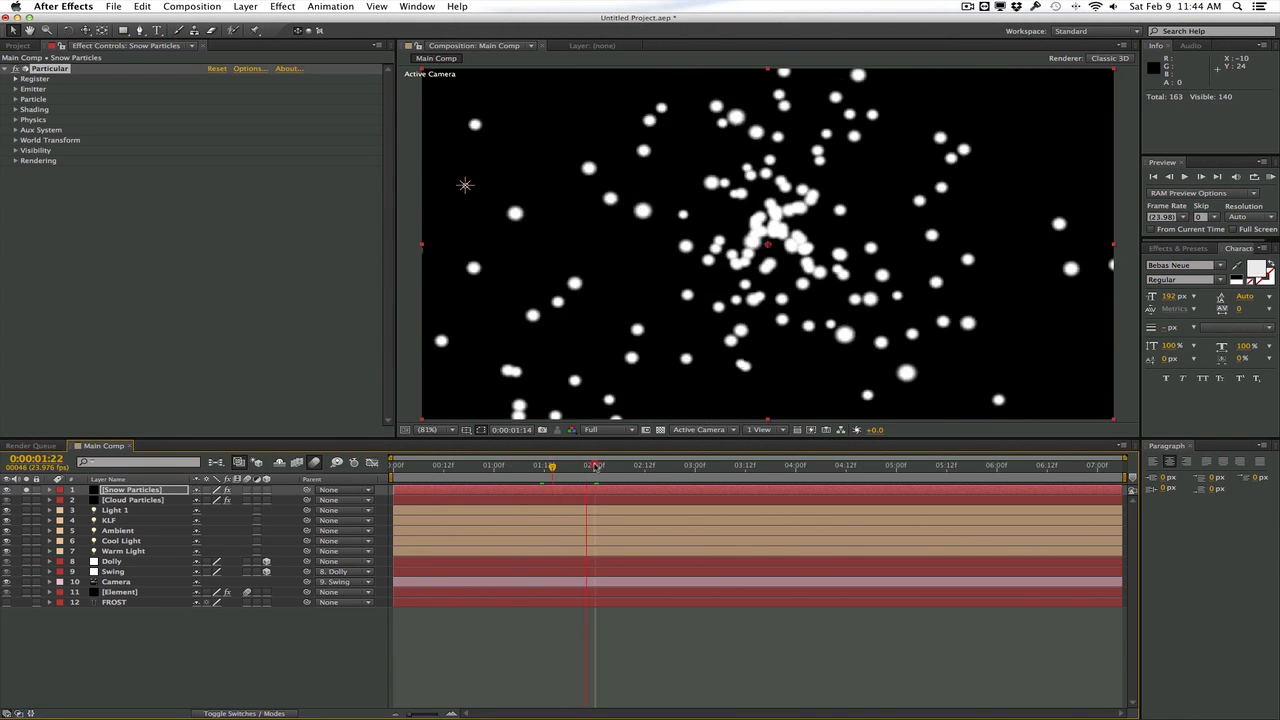
Change the snow emitter to a Box sized 1880 in X and 3090 in Z, and raise its Y position to -51
{"action": "left_click", "coordinate": [15, 89]}
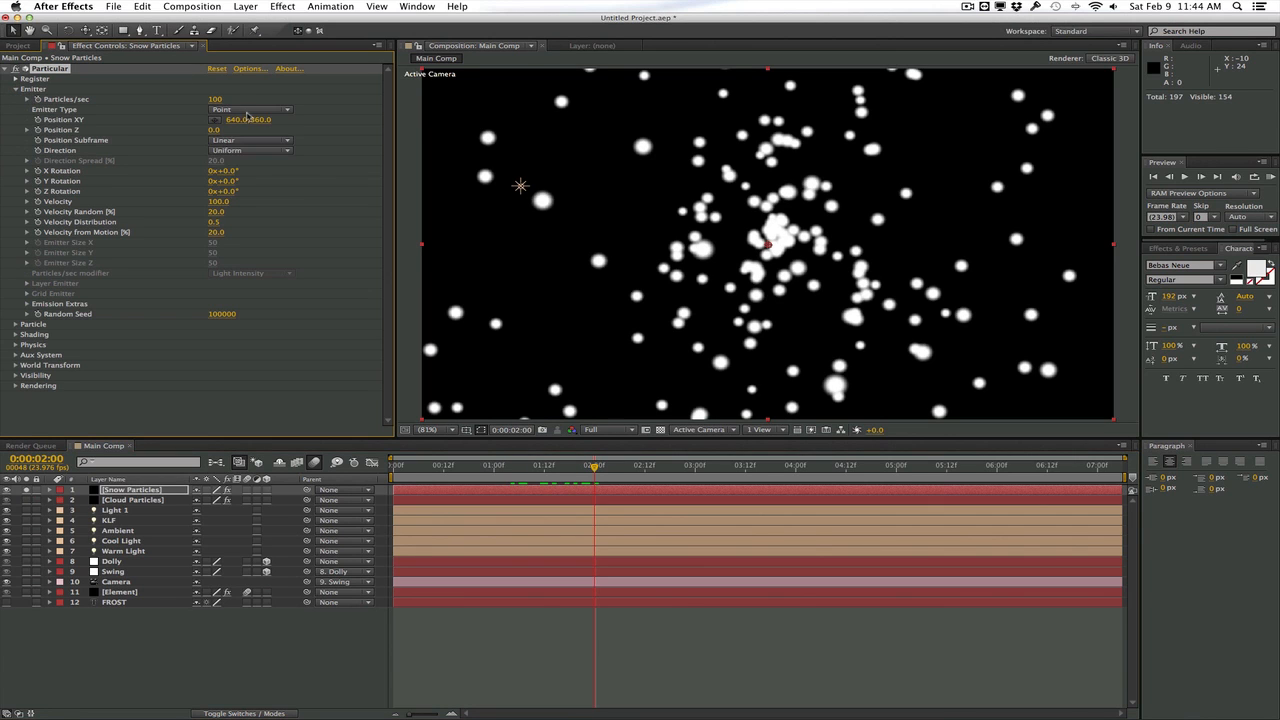
{"action": "left_click", "coordinate": [252, 110]}
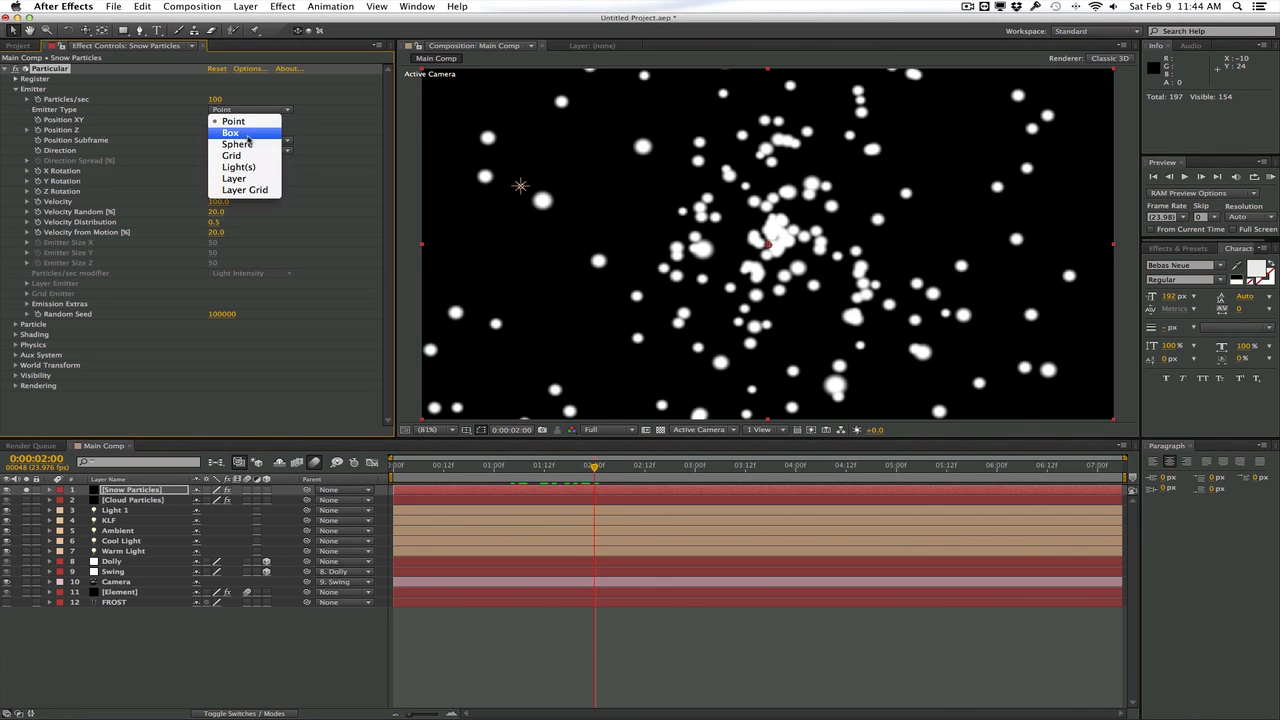
{"action": "left_click", "coordinate": [247, 136]}
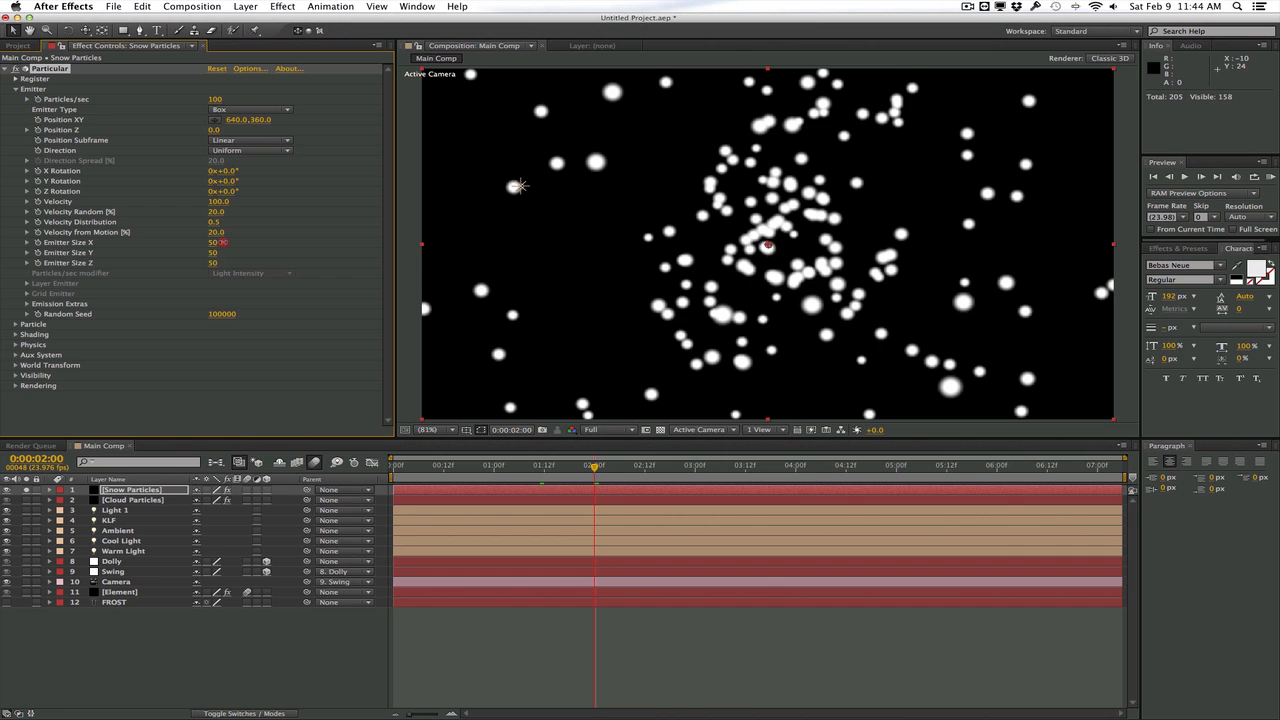
{"action": "left_click_drag", "start_coordinate": [222, 242], "coordinate": [325, 233]}
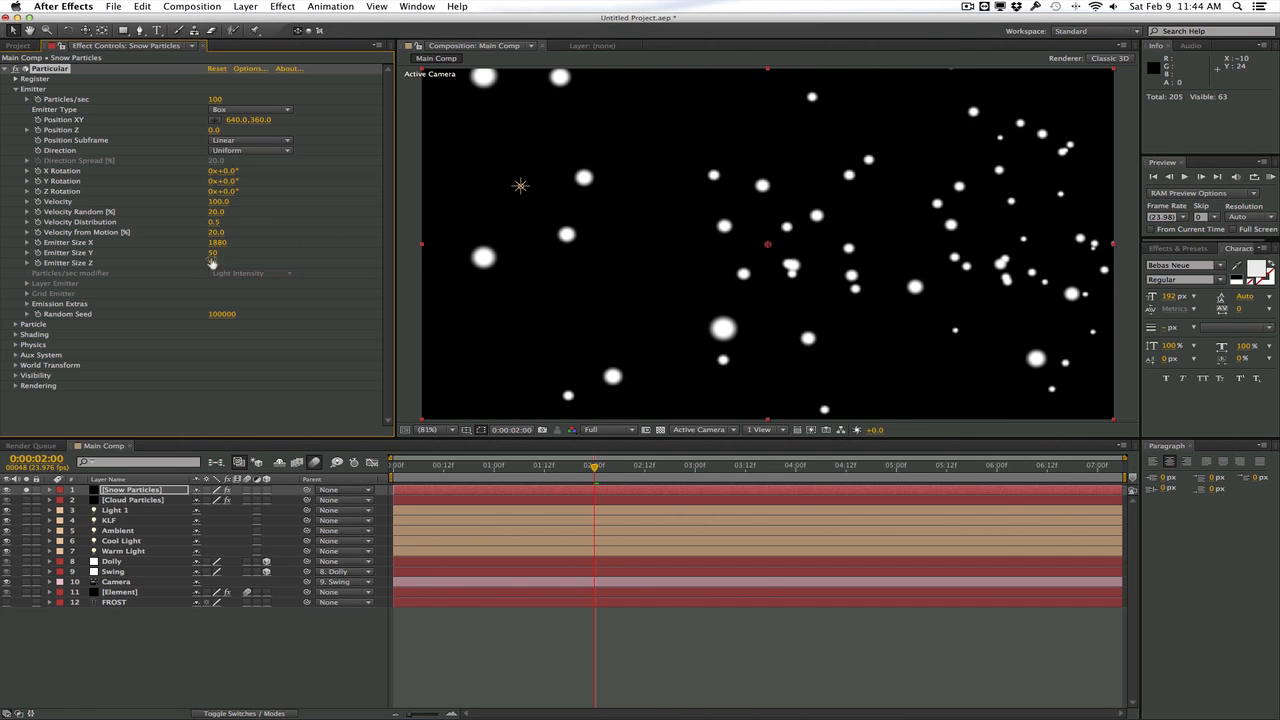
{"action": "left_click_drag", "start_coordinate": [211, 264], "coordinate": [394, 252]}
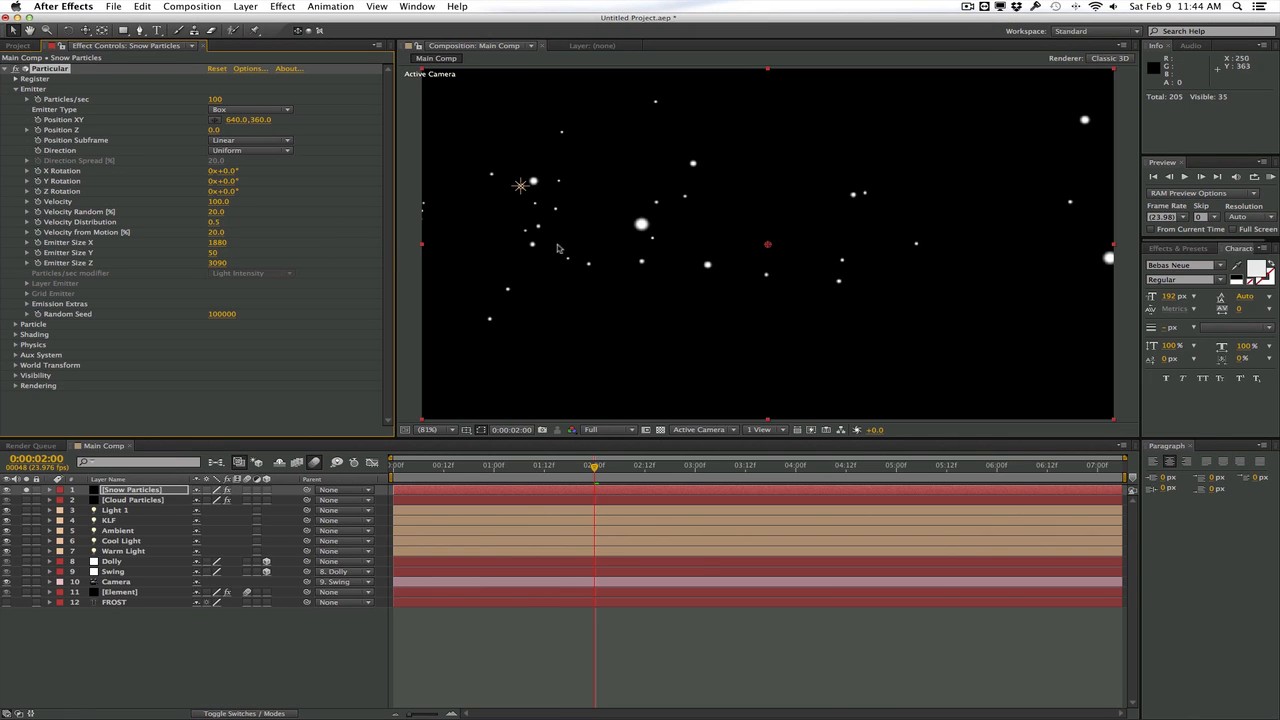
{"action": "left_click_drag", "start_coordinate": [245, 119], "coordinate": [176, 119]}
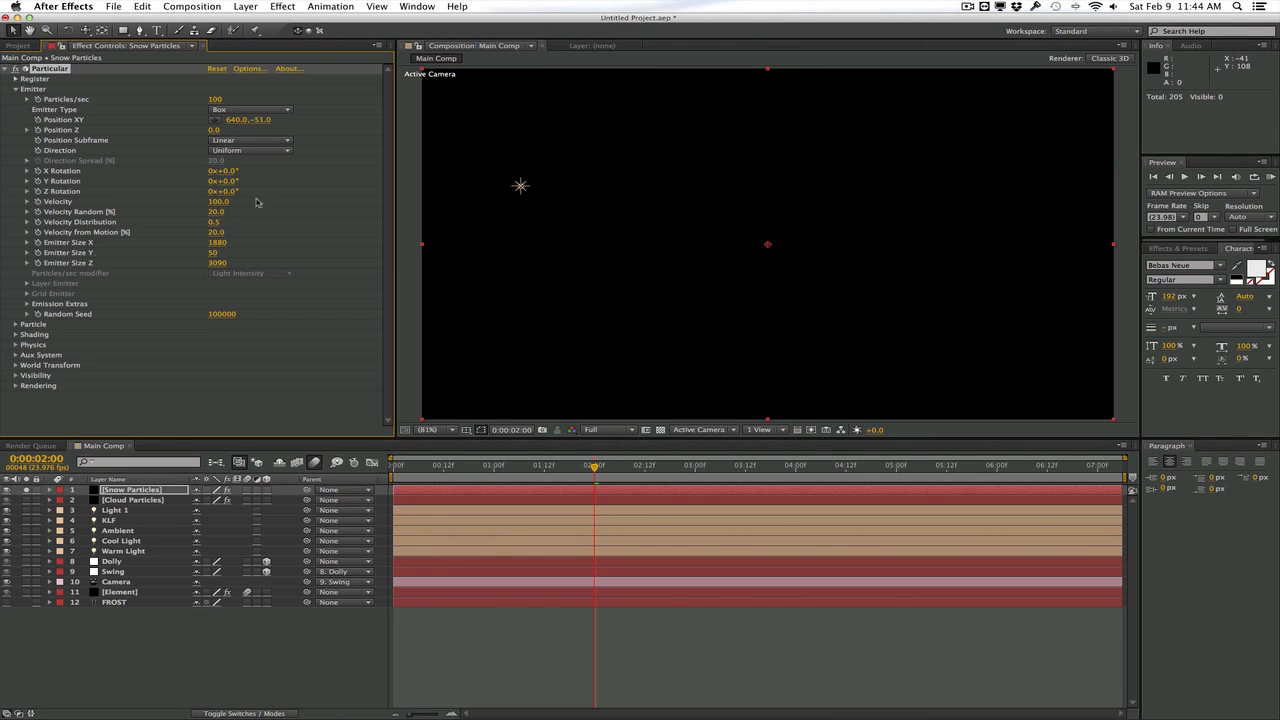
Set the snow particles' physics gravity to 100 and play a RAM preview of the falling snow
{"action": "left_click", "coordinate": [15, 344]}
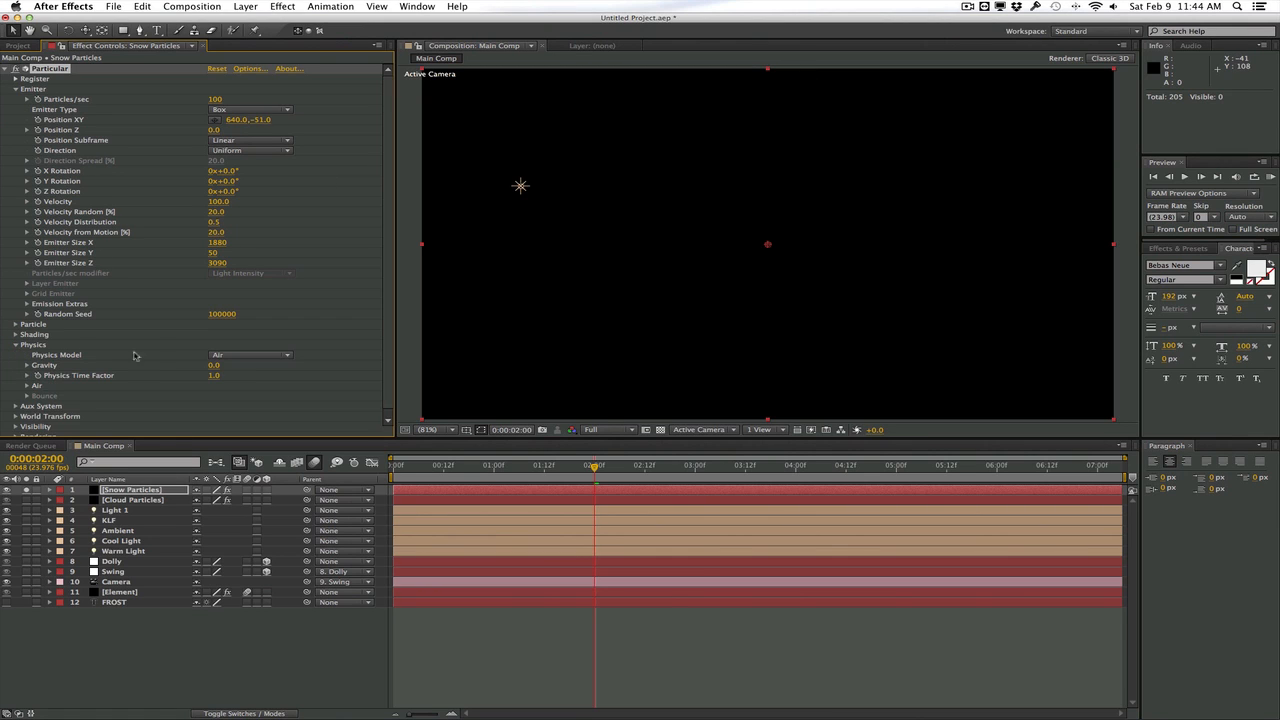
{"action": "left_click", "coordinate": [213, 367]}
{"action": "type", "text": "100"}
{"action": "key", "text": "Return"}
{"action": "left_click", "coordinate": [1270, 177]}
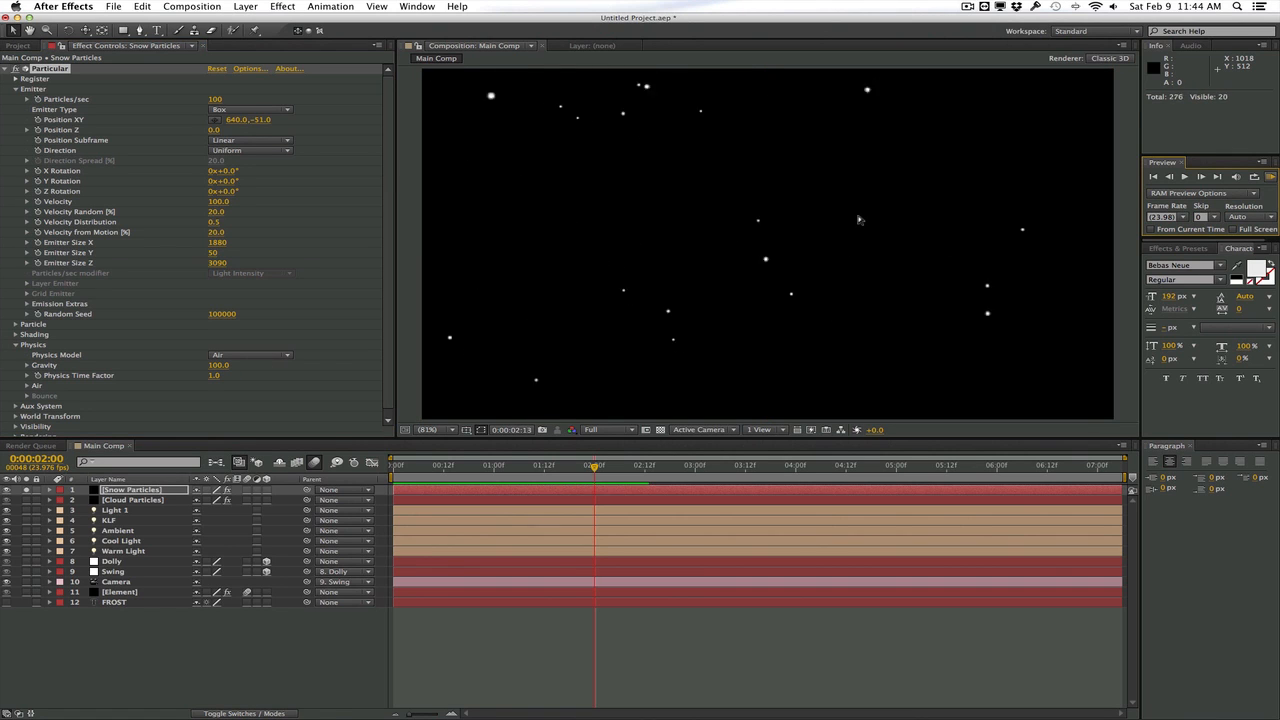
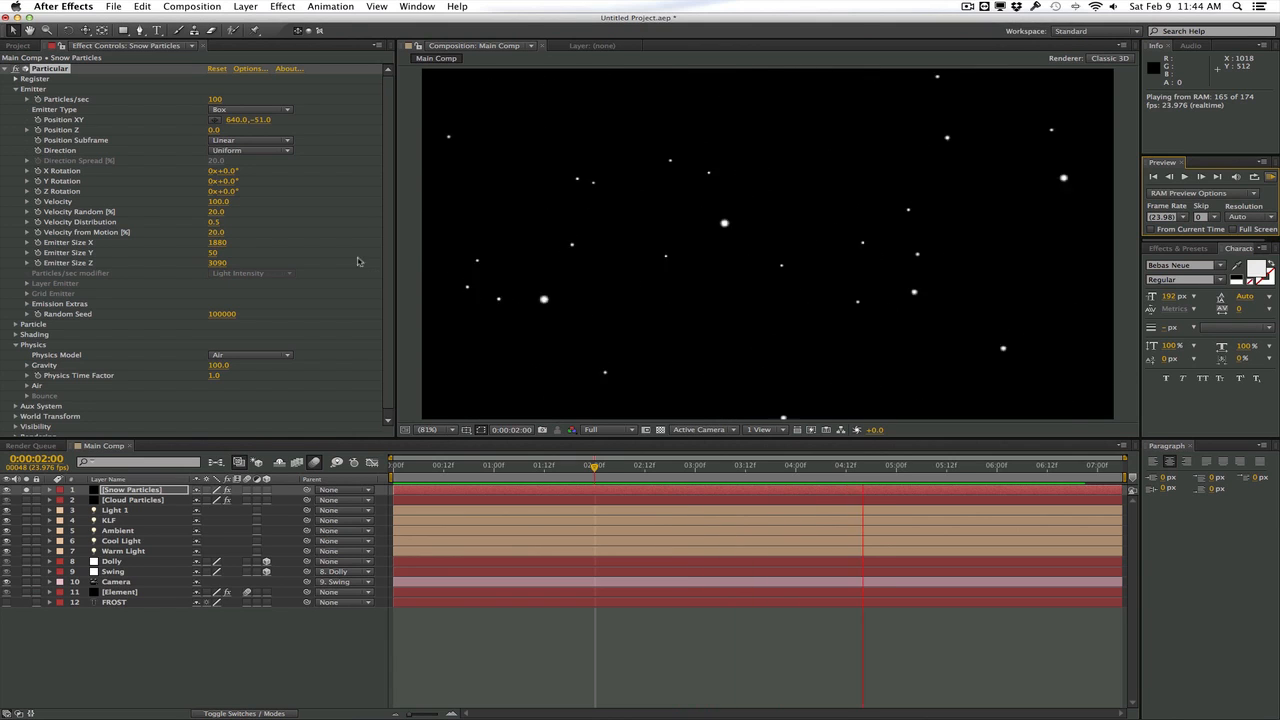
Set the snow emitter's Pre Run to 100 and velocity to 80, and increase its particles per second
{"action": "key", "text": "space"}
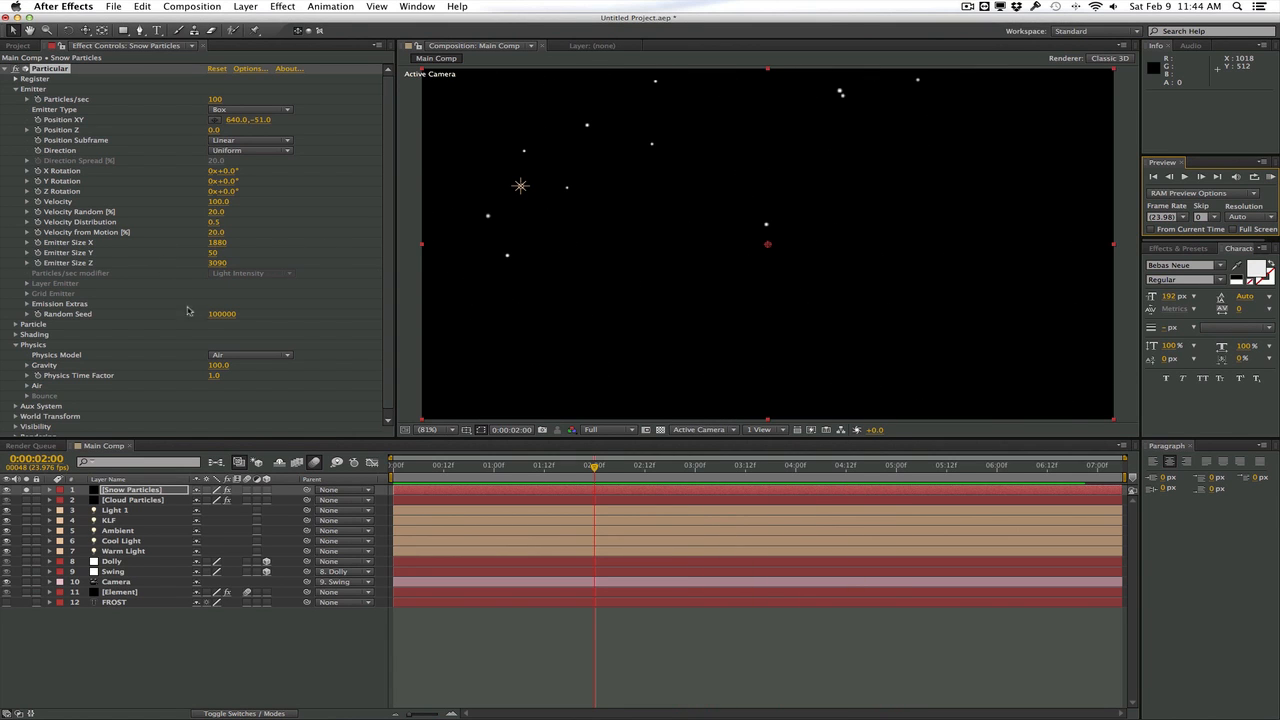
{"action": "left_click", "coordinate": [27, 304]}
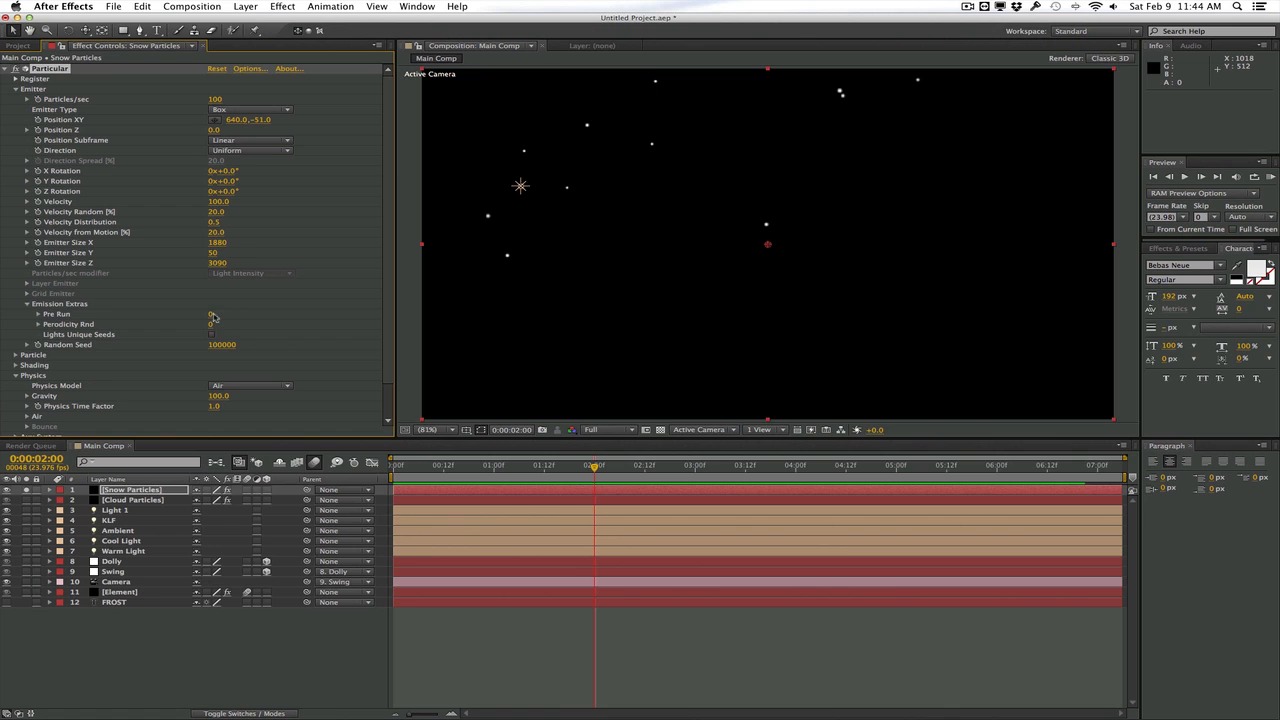
{"action": "left_click_drag", "start_coordinate": [262, 314], "coordinate": [304, 316]}
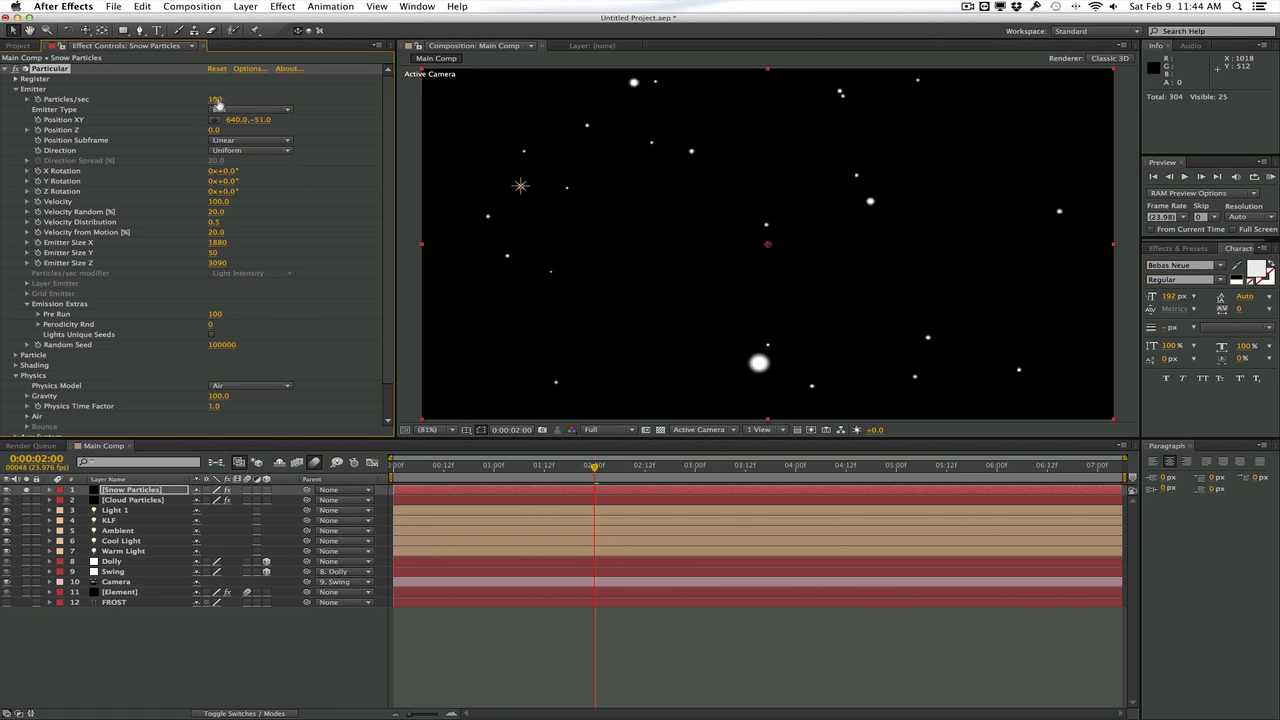
{"action": "left_click_drag", "start_coordinate": [218, 104], "coordinate": [251, 99]}
{"action": "scroll", "coordinate": [220, 224], "scroll_direction": "down", "scroll_amount": 2}
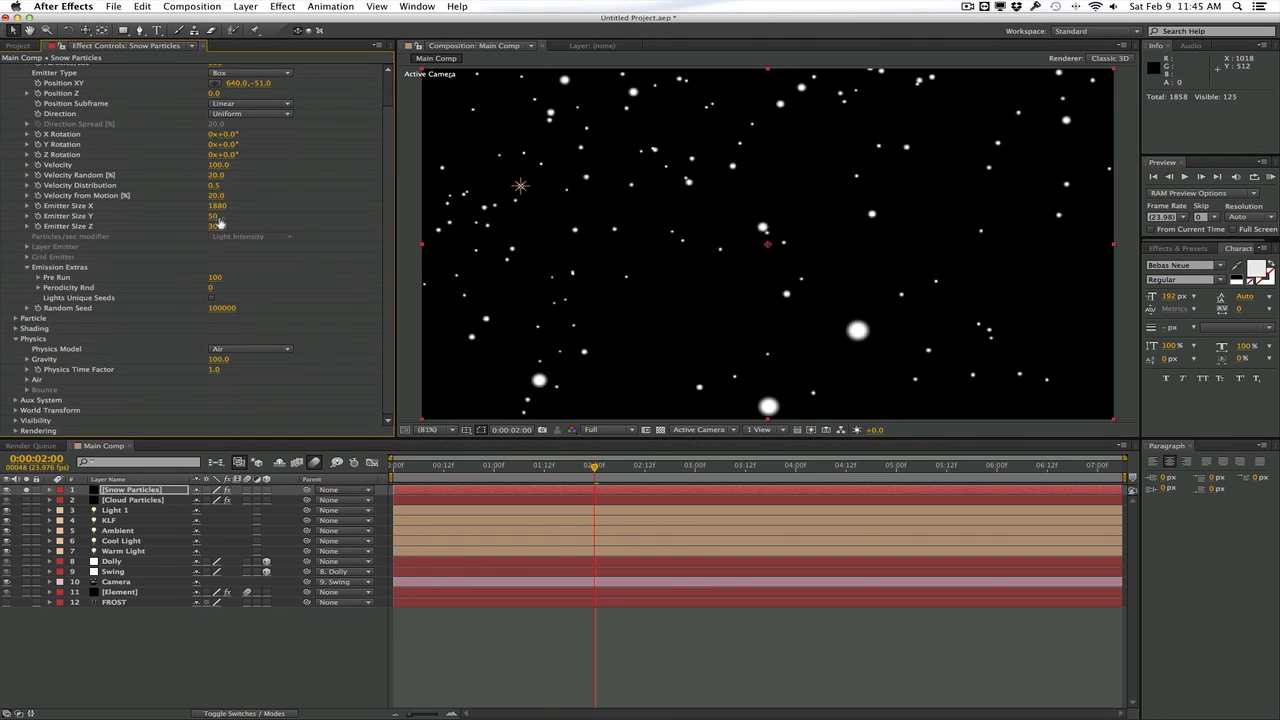
{"action": "left_click", "coordinate": [220, 165]}
{"action": "type", "text": "80"}
{"action": "key", "text": "Return"}
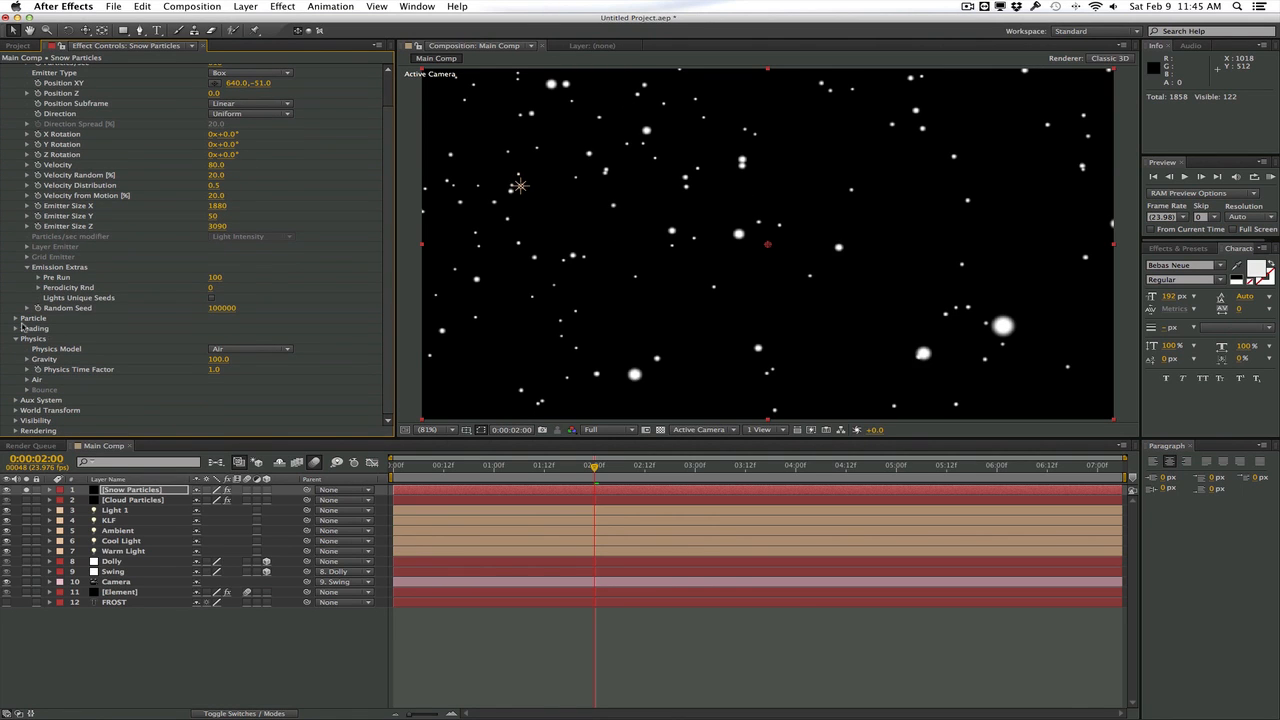
Set the snow particle size to 3 with 42% size randomness, 74% opacity randomness, and an opacity-over-life curve that fades in and out
{"action": "left_click", "coordinate": [16, 318]}
{"action": "scroll", "coordinate": [138, 323], "scroll_direction": "down", "scroll_amount": 5}
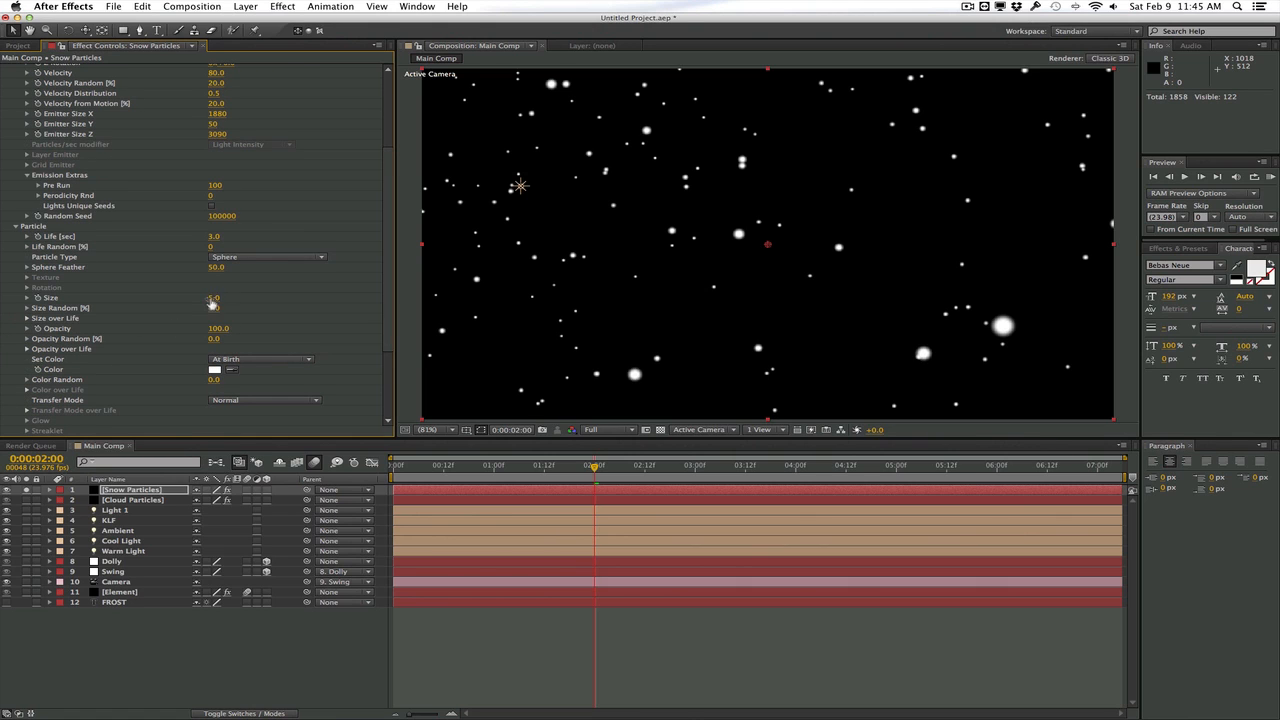
{"action": "left_click_drag", "start_coordinate": [209, 298], "coordinate": [211, 298]}
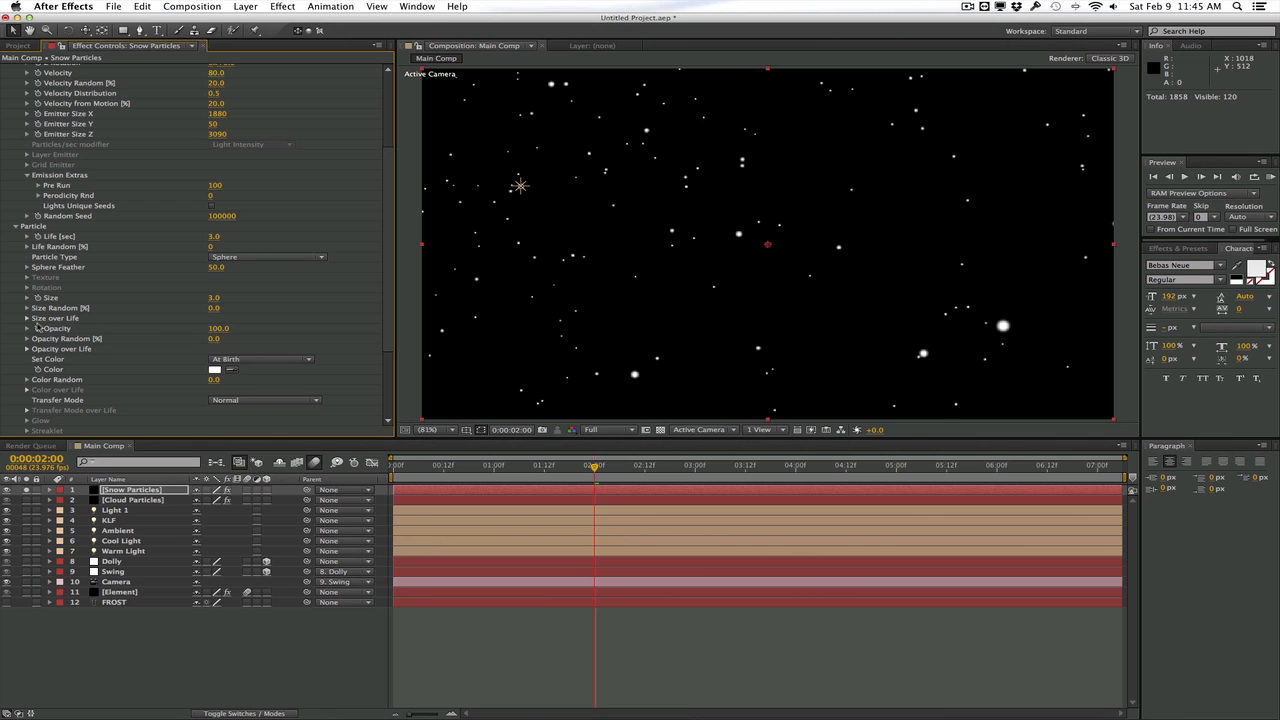
{"action": "left_click_drag", "start_coordinate": [255, 340], "coordinate": [255, 307]}
{"action": "left_click", "coordinate": [27, 349]}
{"action": "left_click", "coordinate": [210, 384]}
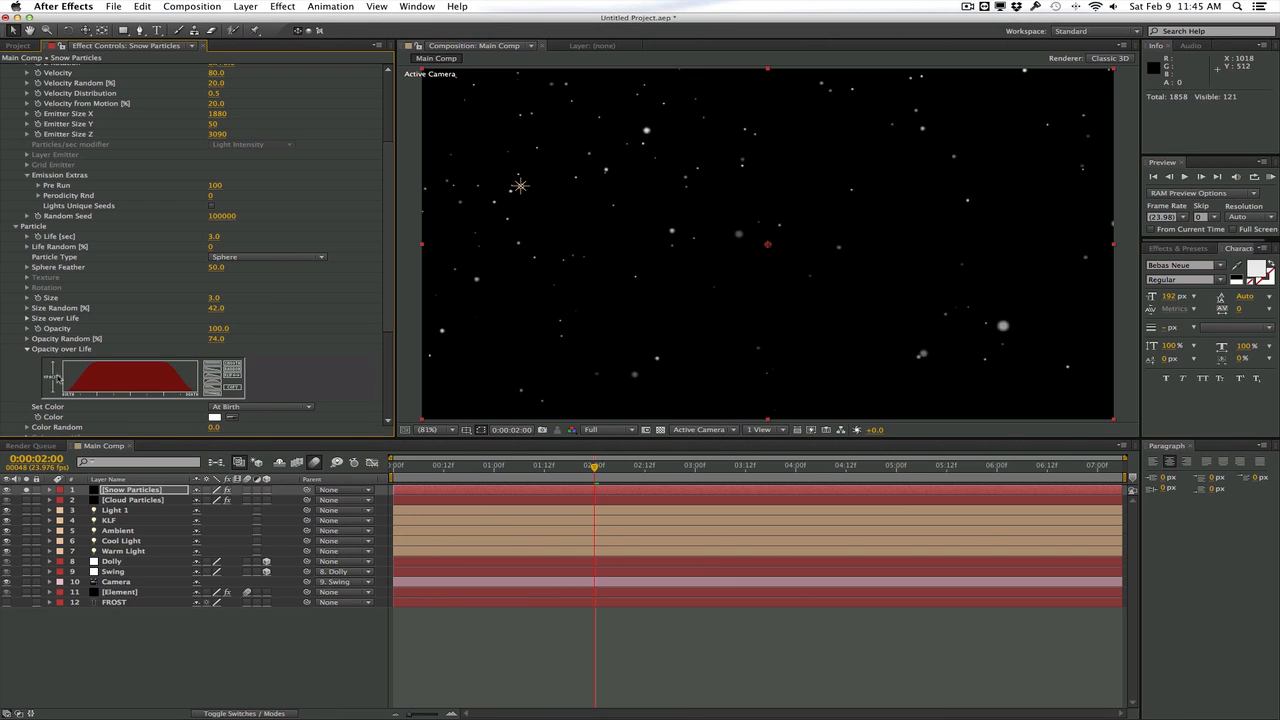
Play a RAM preview of the soloed snow to check the finer, randomized flakes
{"action": "scroll", "coordinate": [299, 342], "scroll_direction": "down", "scroll_amount": 2}
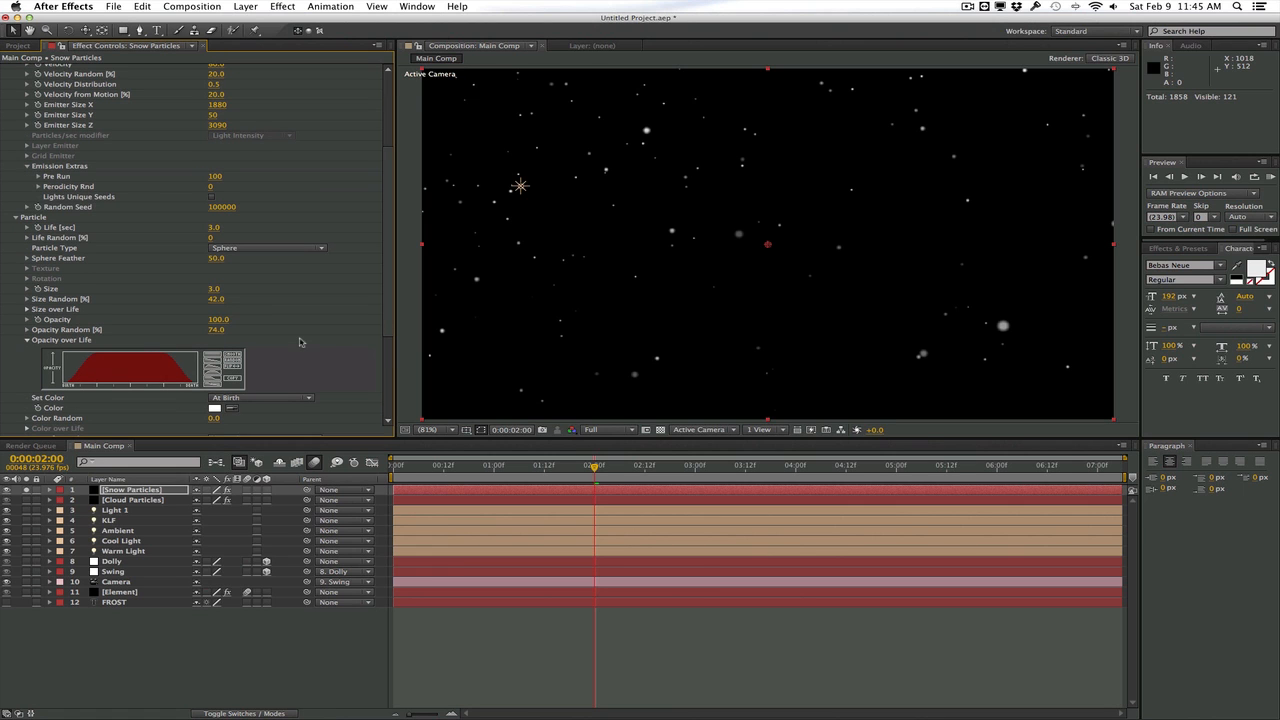
{"action": "left_click", "coordinate": [1271, 177]}
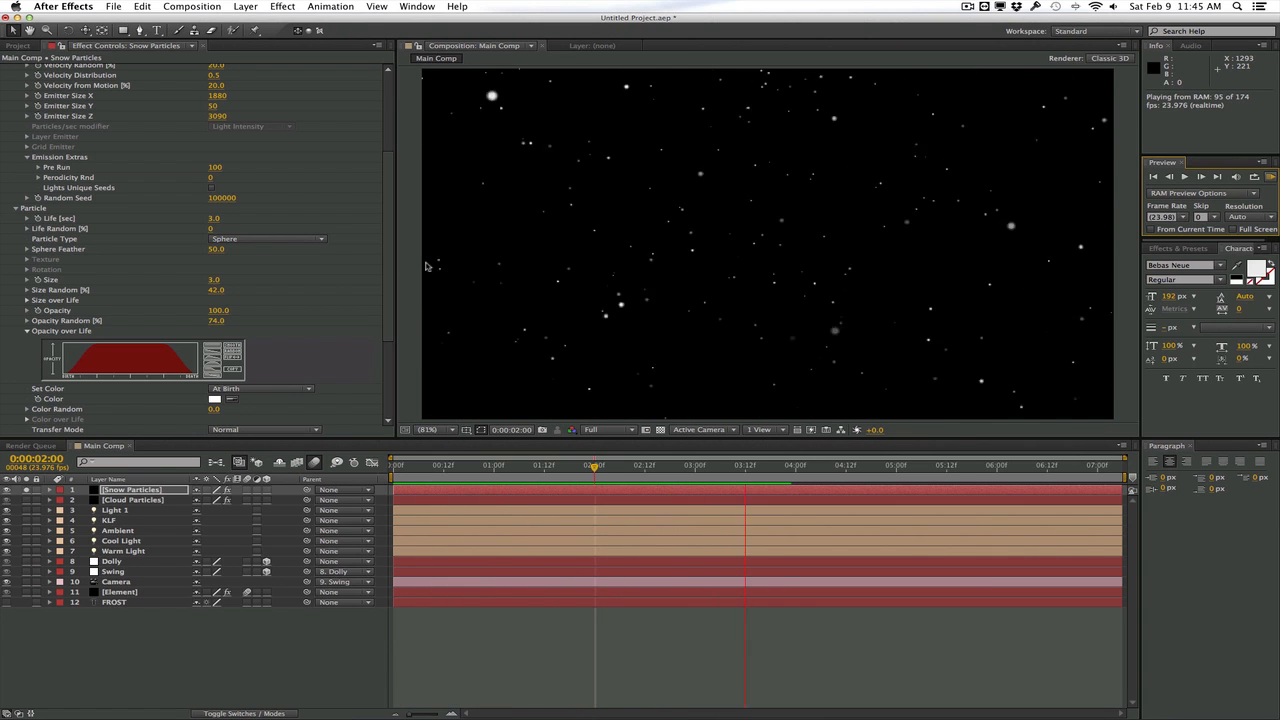
{"action": "left_click", "coordinate": [367, 280]}
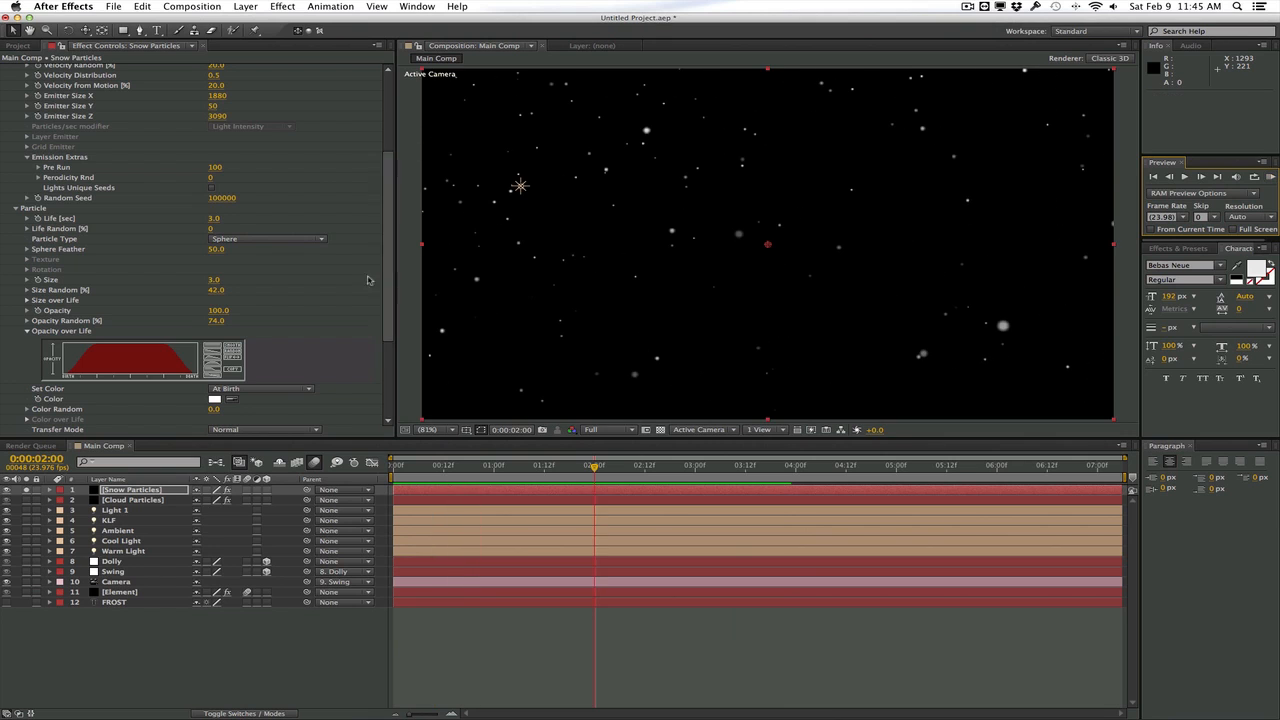
Enable motion blur on the Snow Particles and Cloud Particles layers, unsolo the snow, and move the playhead to 3:06
{"action": "left_click", "coordinate": [248, 490]}
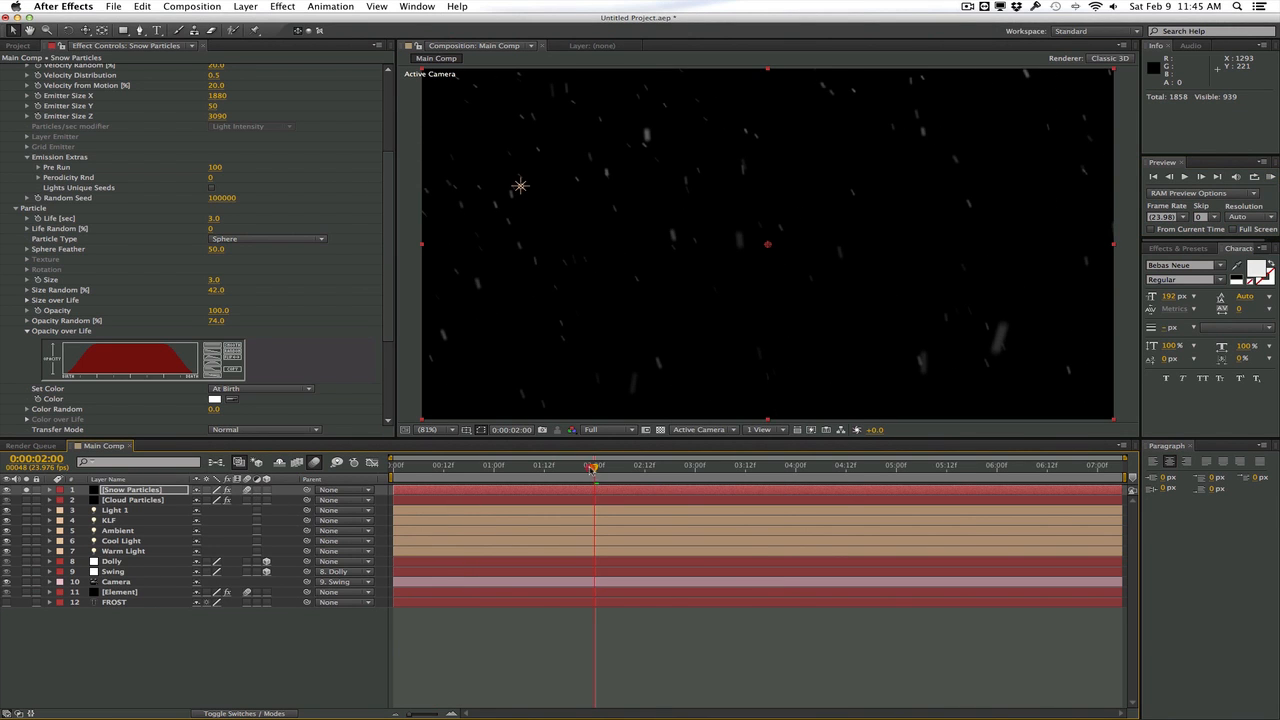
{"action": "left_click_drag", "start_coordinate": [594, 468], "coordinate": [620, 468]}
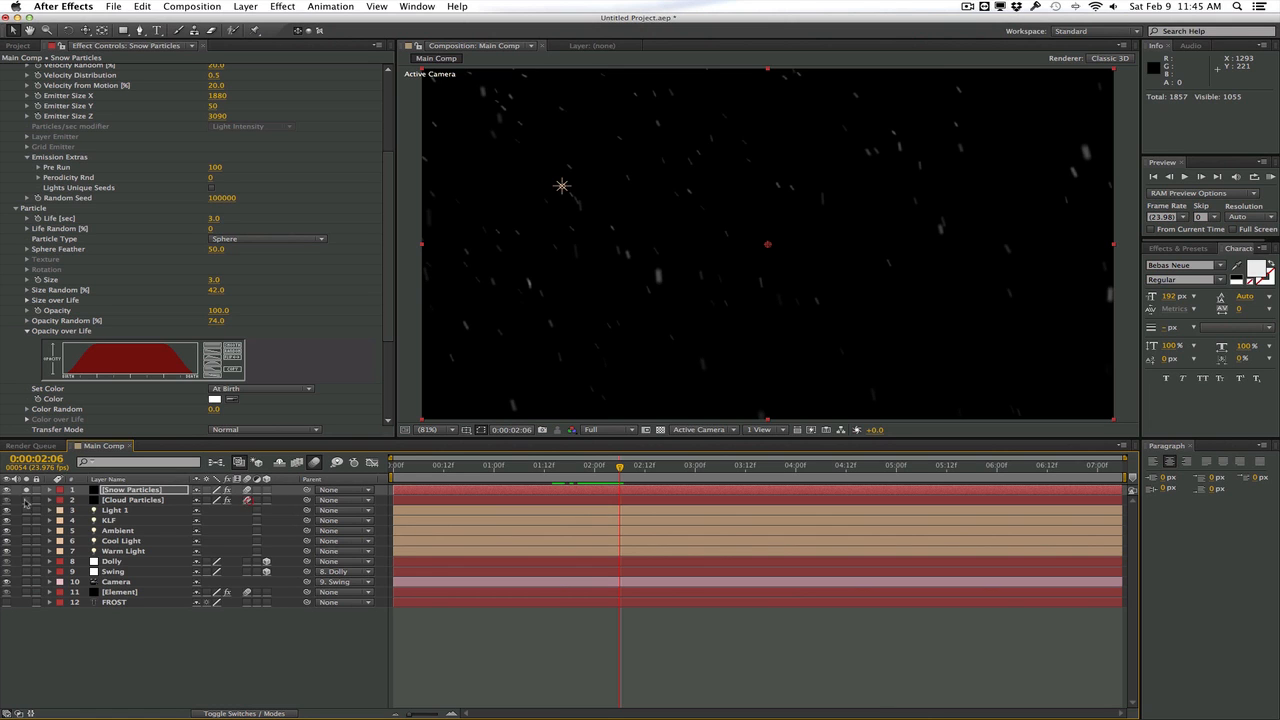
{"action": "left_click", "coordinate": [26, 490]}
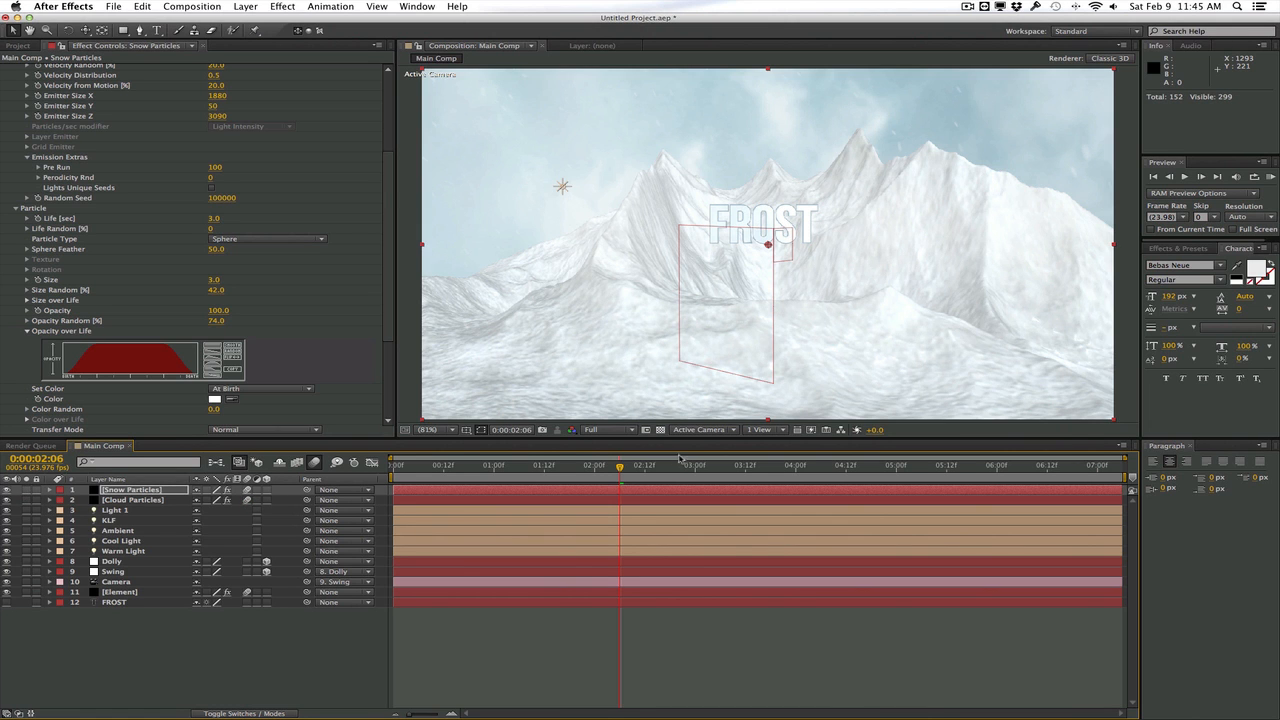
{"action": "left_click_drag", "start_coordinate": [652, 467], "coordinate": [720, 470]}
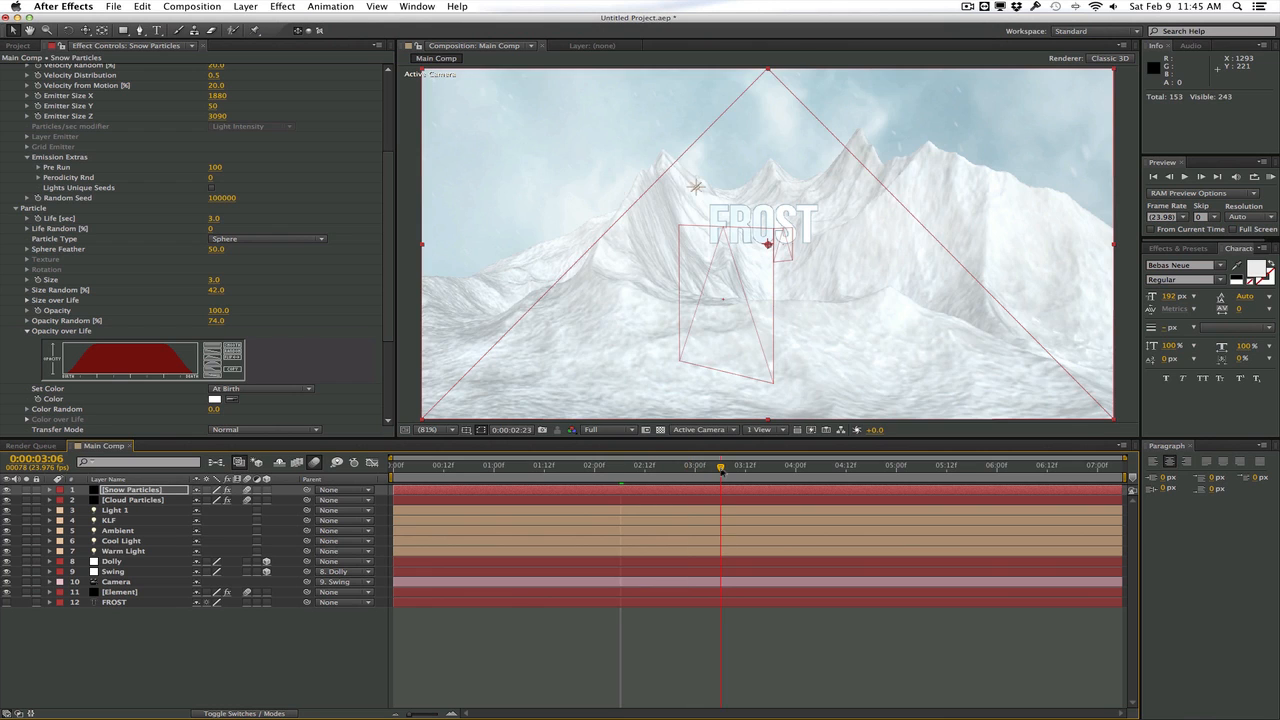
Set the snow particle size to 5 while judging it against the full scene
{"action": "mouse_move", "coordinate": [392, 263]}
{"action": "left_mouse_down"}
{"action": "mouse_move", "coordinate": [392, 276]}
{"action": "mouse_move", "coordinate": [393, 263]}
{"action": "left_mouse_up"}
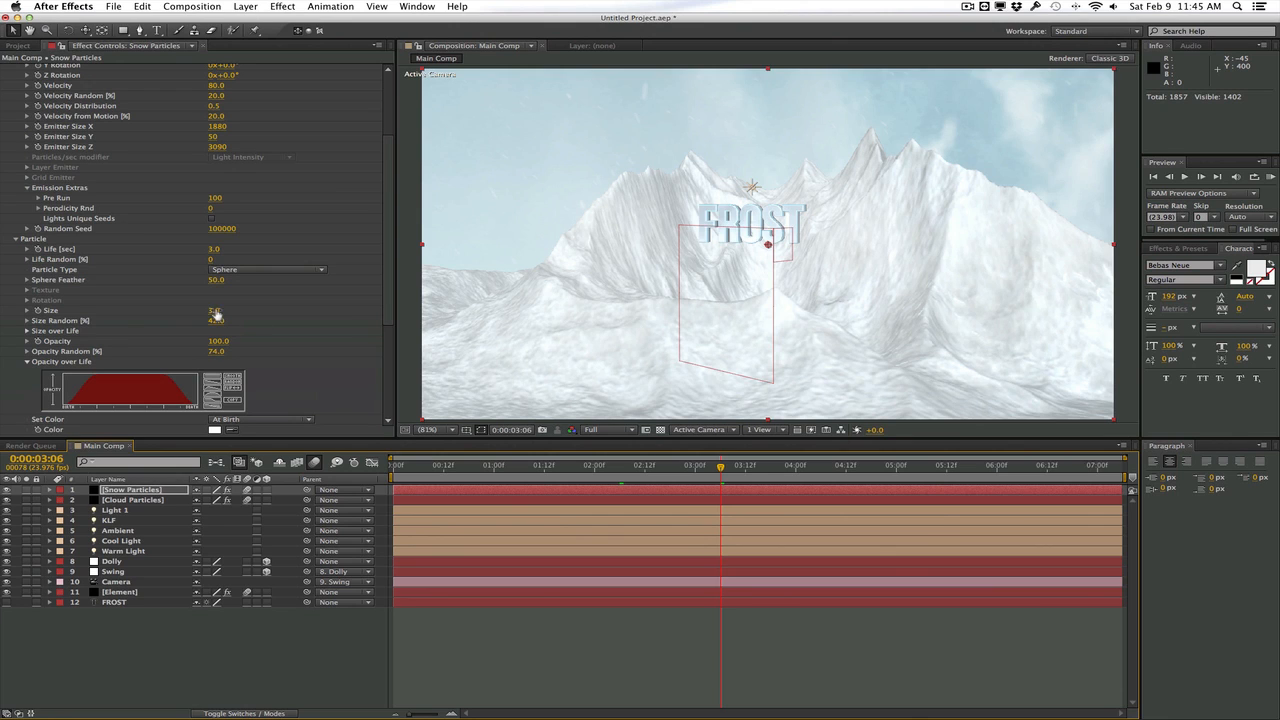
{"action": "left_click_drag", "start_coordinate": [214, 311], "coordinate": [213, 309]}
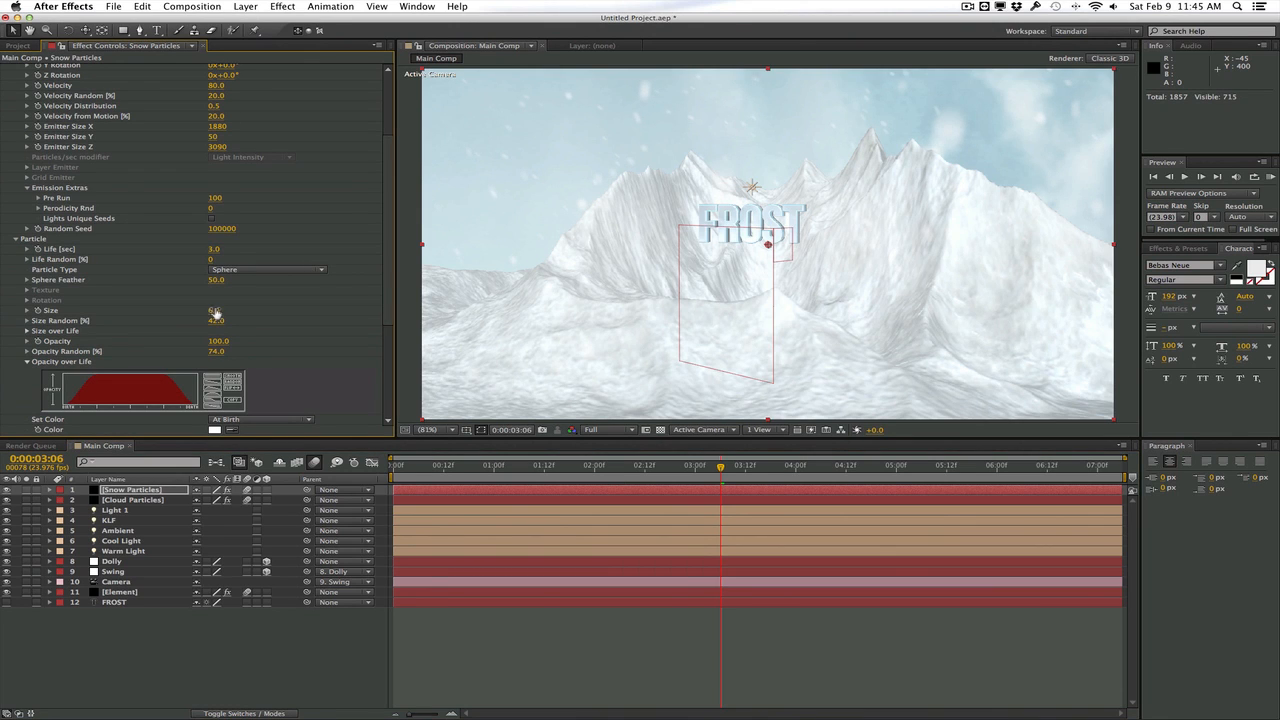
{"action": "left_click", "coordinate": [215, 313]}
{"action": "type", "text": "5"}
{"action": "key", "text": "Return"}
Set the snow emitter to 1290 particles per second, Y position -100 and velocity 170, and play a RAM preview
{"action": "scroll", "coordinate": [300, 220], "scroll_direction": "up", "scroll_amount": 5}
{"action": "left_click_drag", "start_coordinate": [217, 101], "coordinate": [262, 111]}
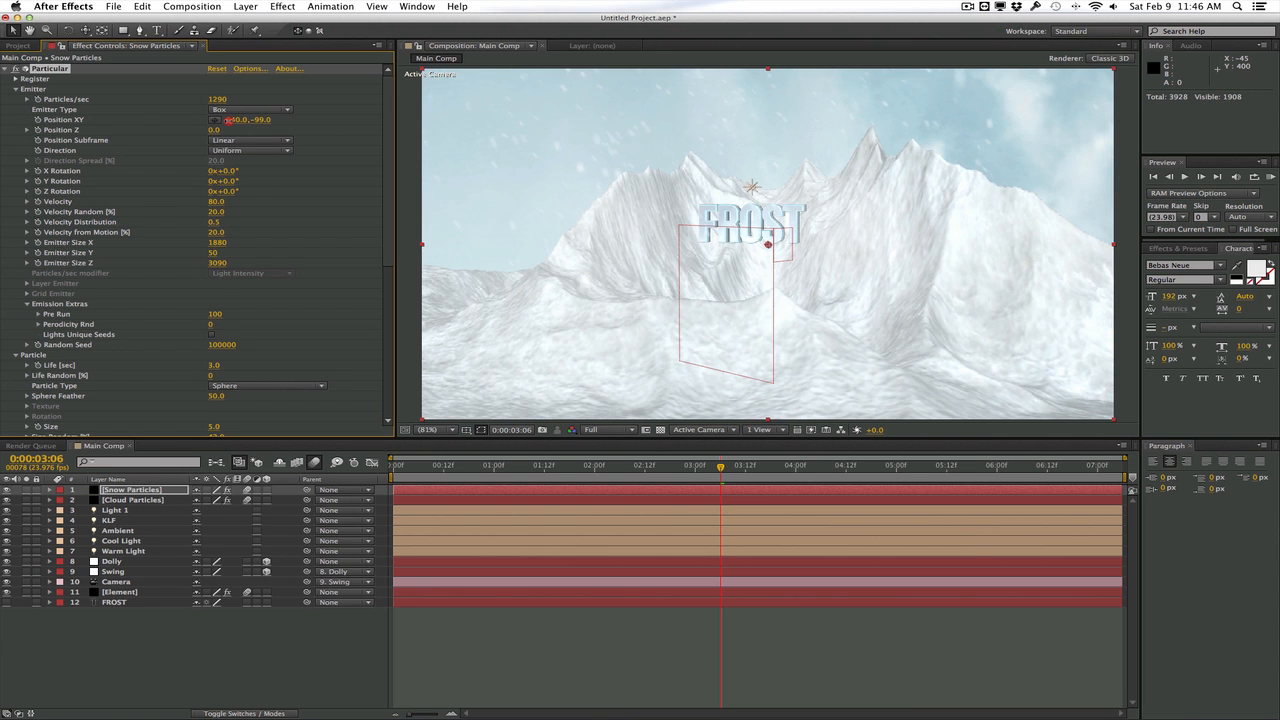
{"action": "left_click", "coordinate": [940, 207]}
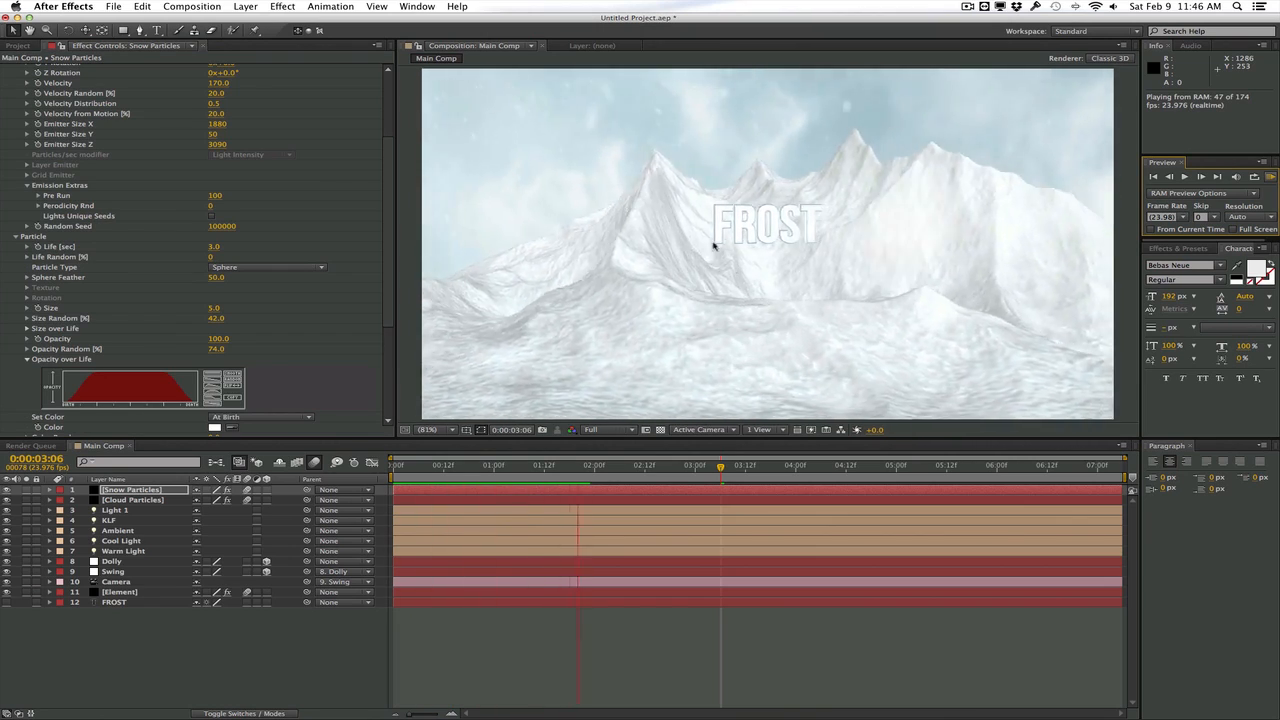
{"action": "key", "text": "space"}
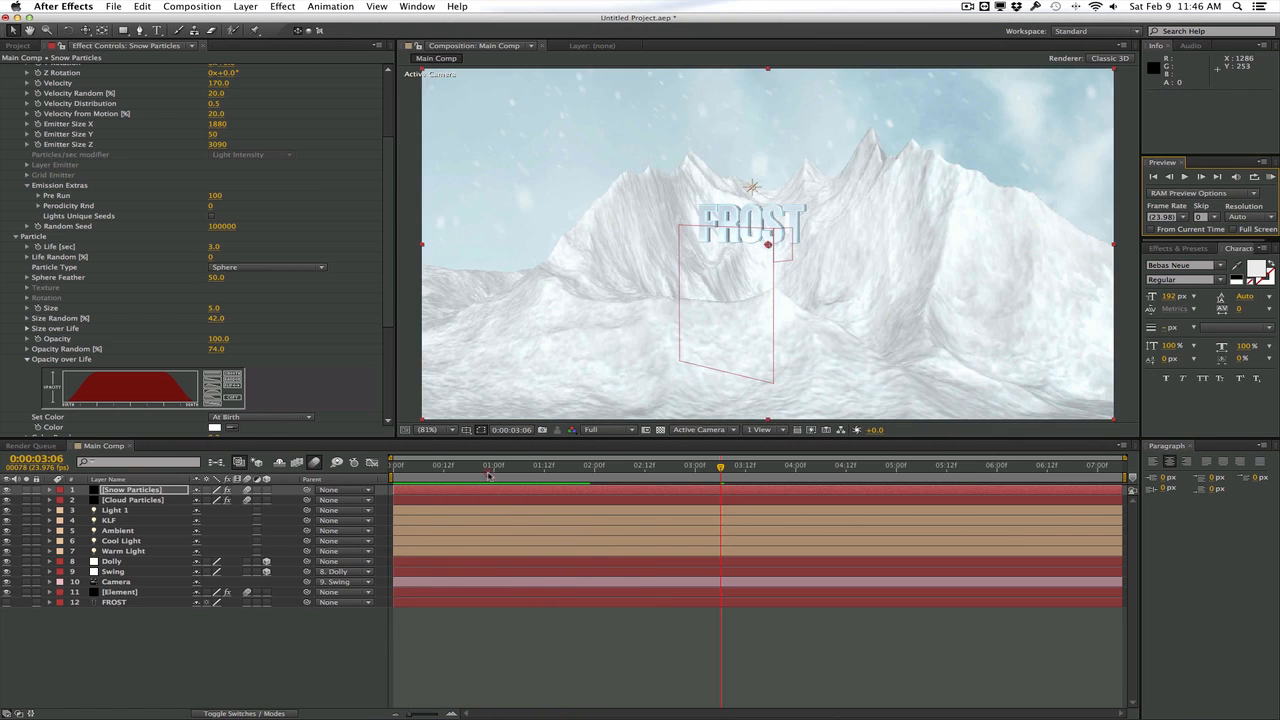
Solo the Snow Particles layer, move the playhead to 1:12, and set the snow emitter's Z position to 990
{"action": "left_click", "coordinate": [25, 490]}
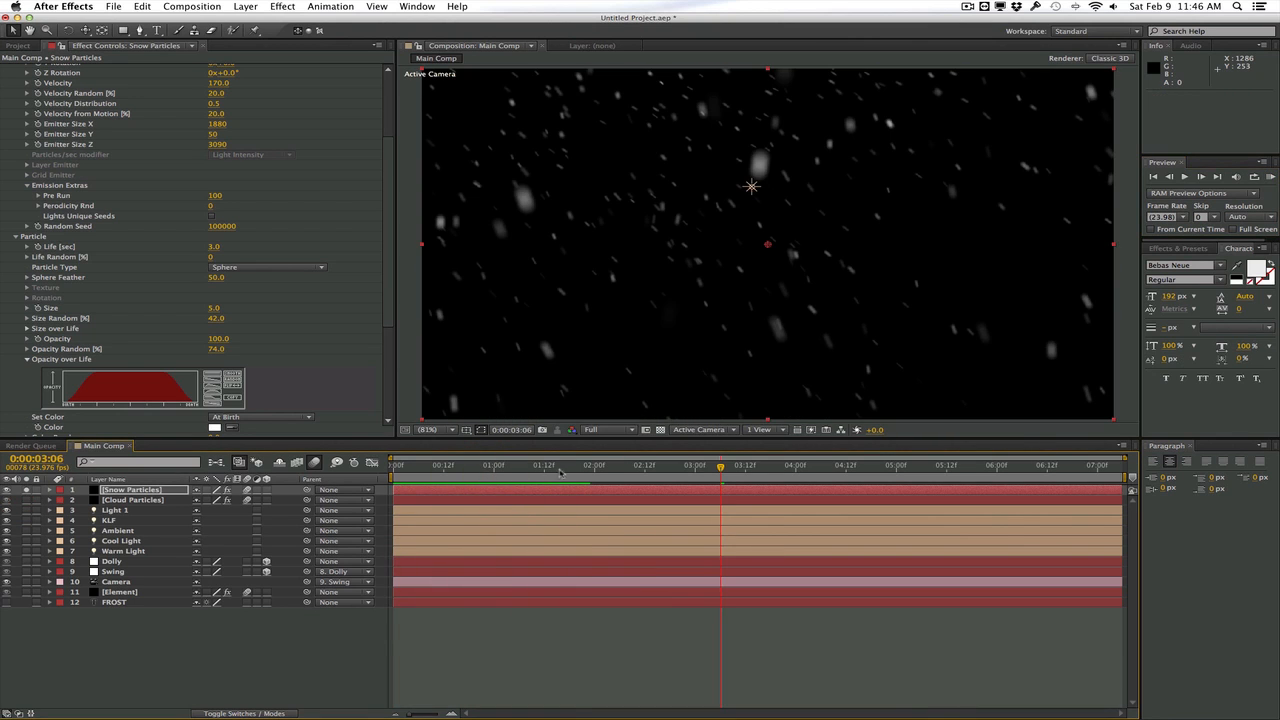
{"action": "left_click", "coordinate": [471, 468]}
{"action": "left_click_drag", "start_coordinate": [530, 467], "coordinate": [544, 467]}
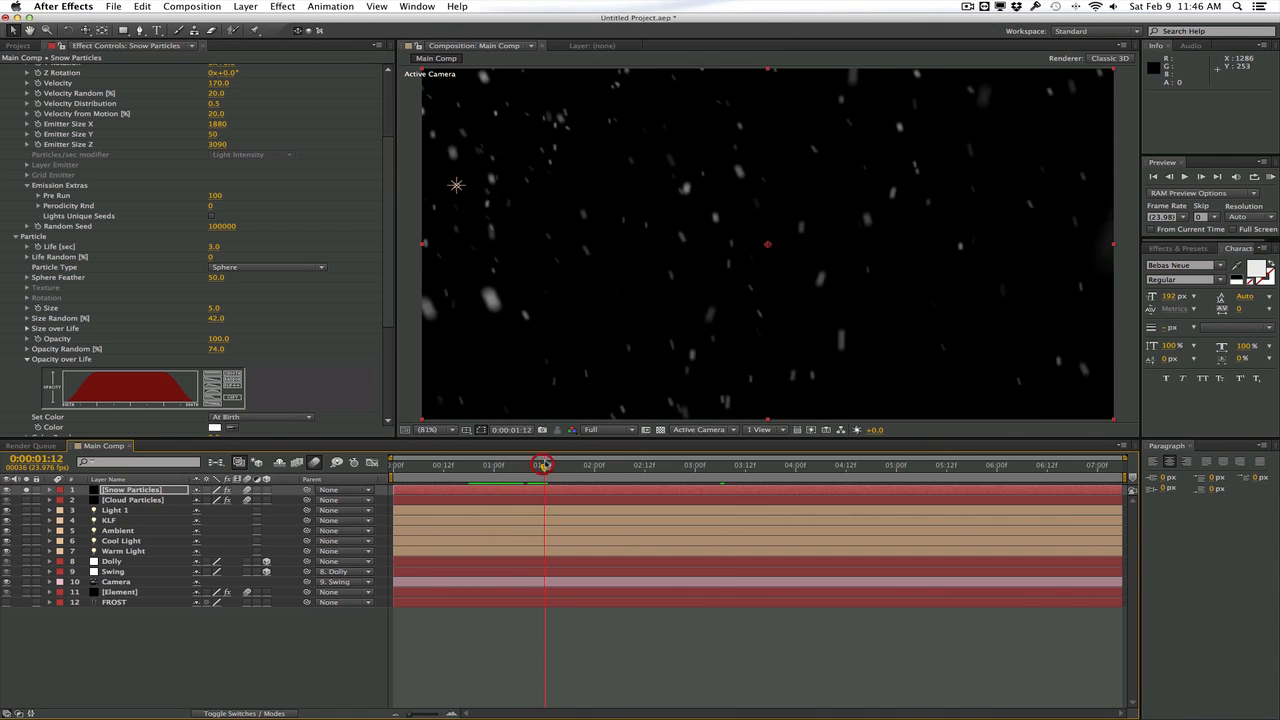
{"action": "left_click_drag", "start_coordinate": [387, 212], "coordinate": [385, 145]}
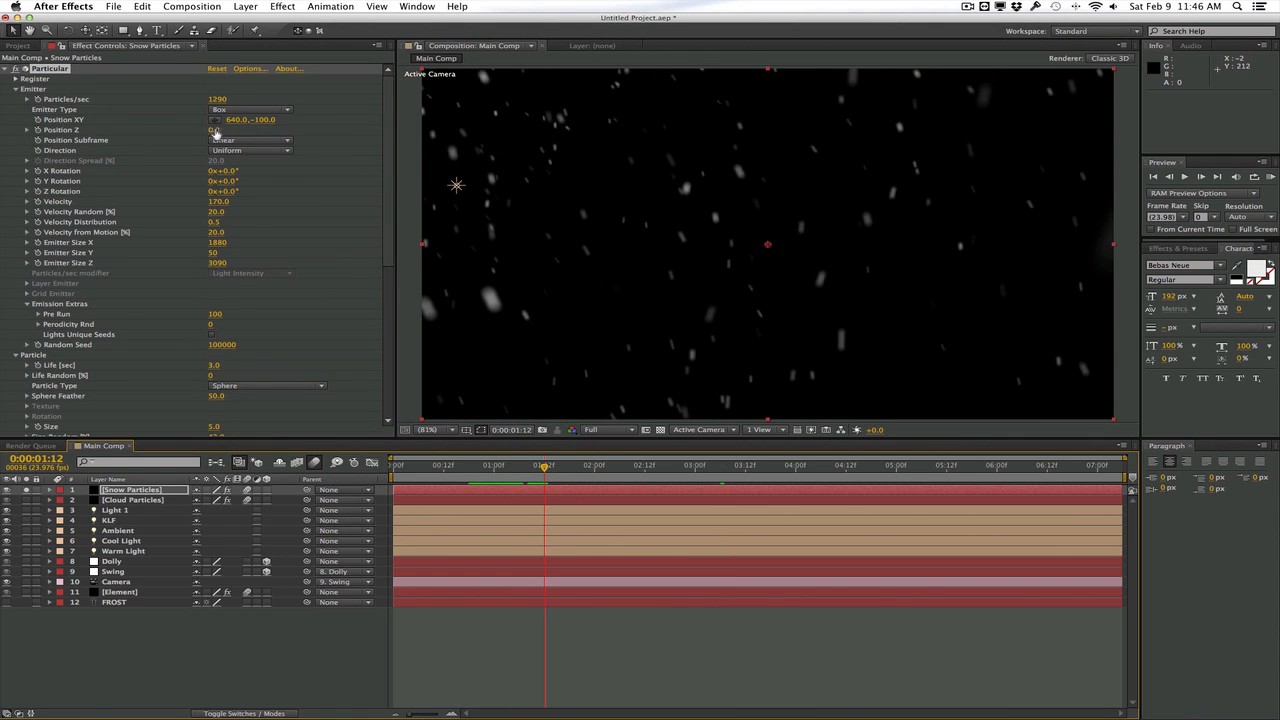
{"action": "left_click_drag", "start_coordinate": [214, 131], "coordinate": [271, 129]}
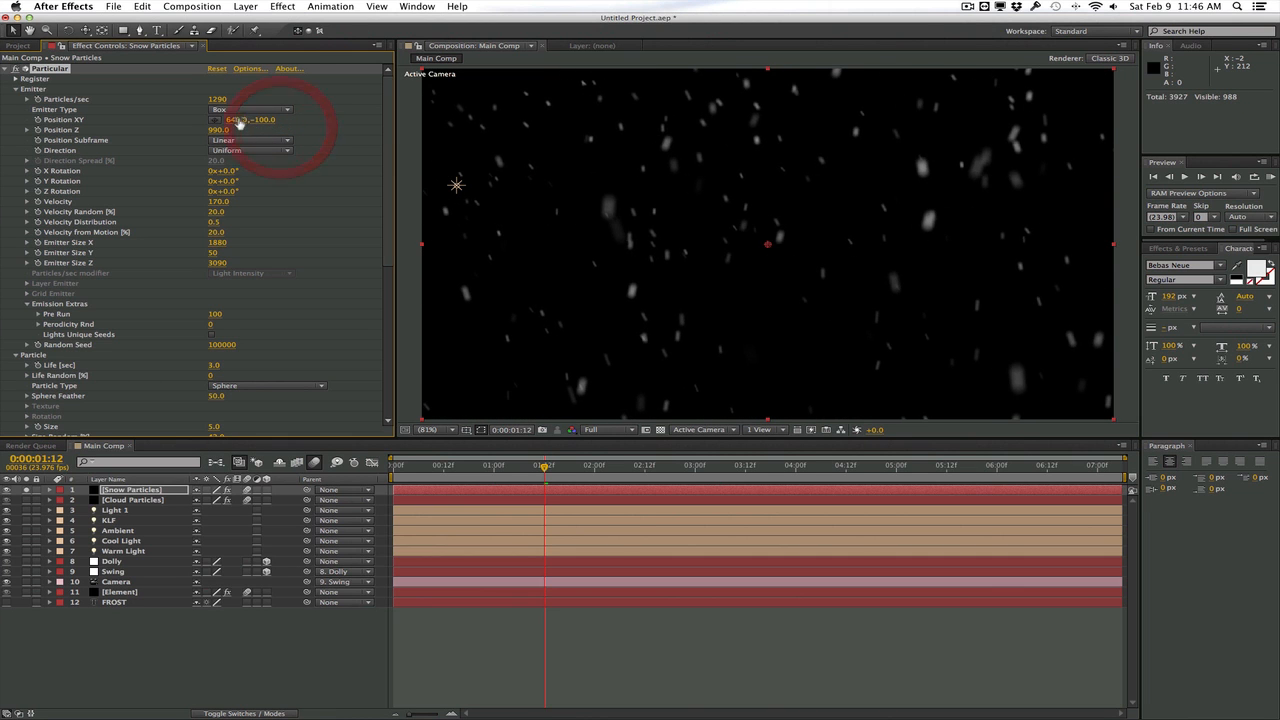
Enlarge the snow emitter to 4760 by 220 by 6140, place it at XY 2525, -244, and check the snow at 3:09
{"action": "left_click_drag", "start_coordinate": [594, 114], "coordinate": [1143, 109]}
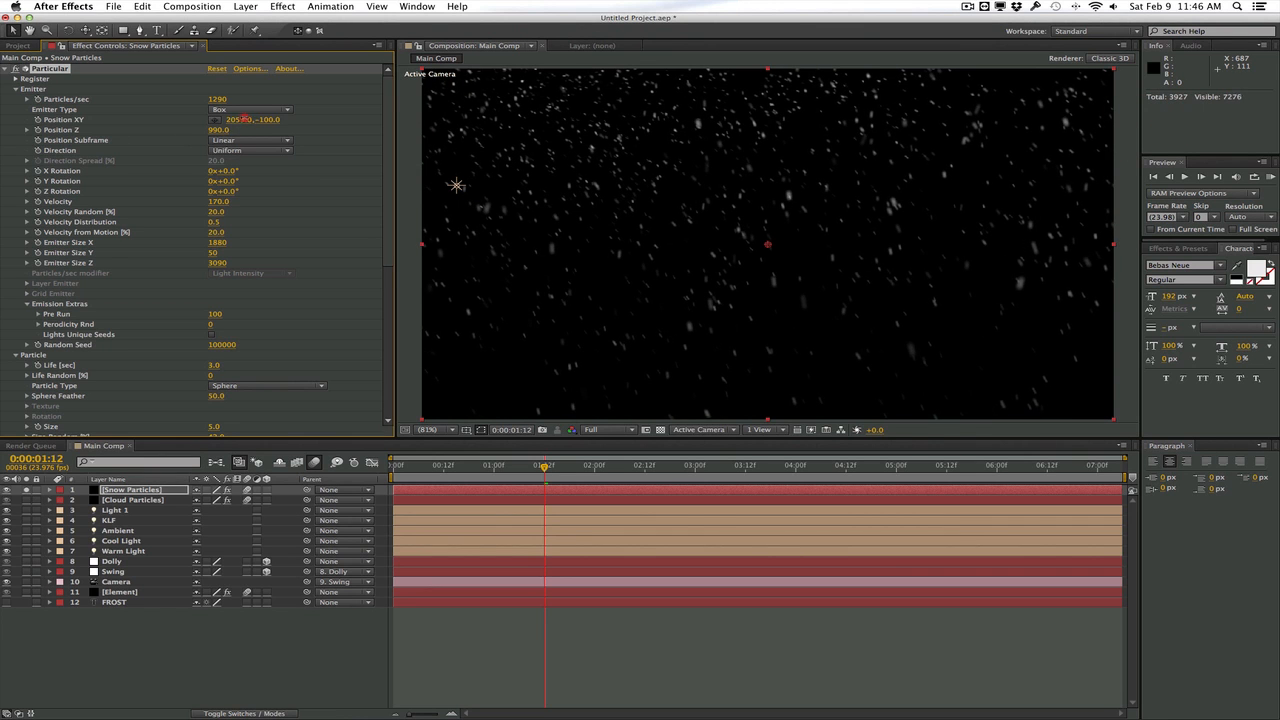
{"action": "left_click_drag", "start_coordinate": [244, 118], "coordinate": [349, 137]}
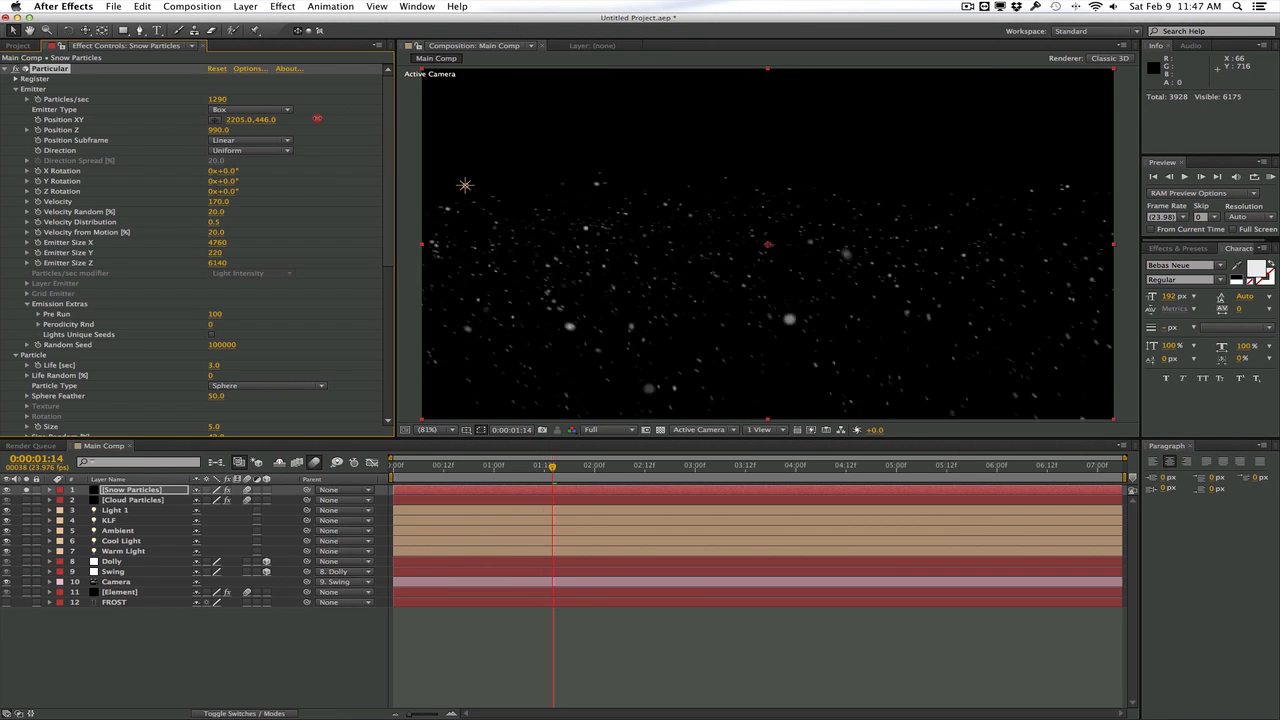
{"action": "left_click_drag", "start_coordinate": [317, 118], "coordinate": [276, 132]}
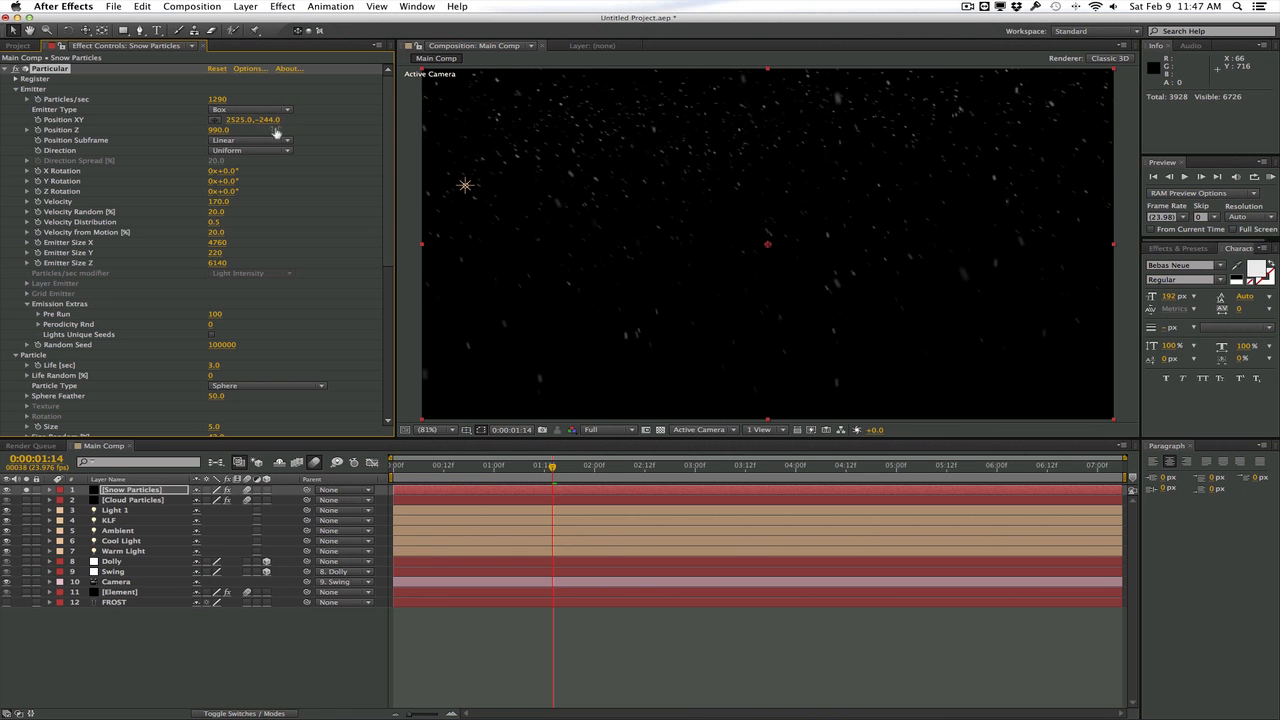
{"action": "key", "text": "space"}
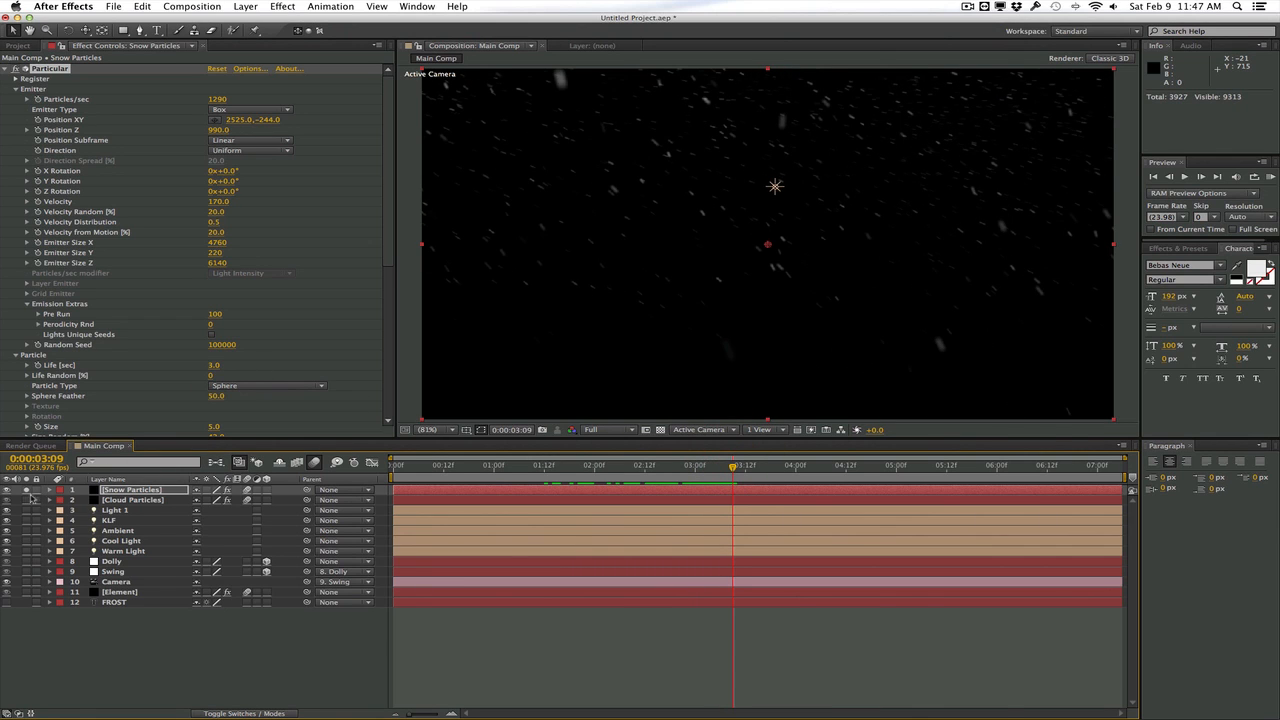
Solo the Cloud Particles and Element layers as well, and turn off Show in BG in Element's environment render settings
{"action": "left_click", "coordinate": [26, 500]}
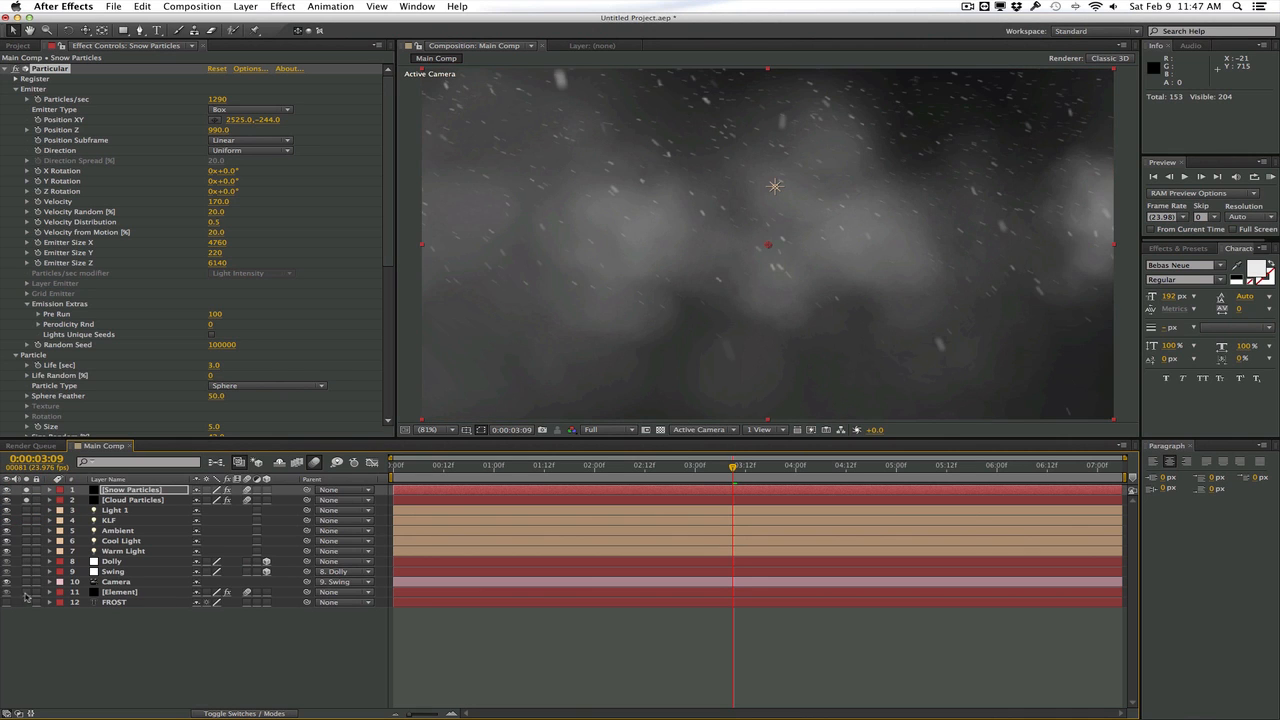
{"action": "left_click", "coordinate": [26, 593]}
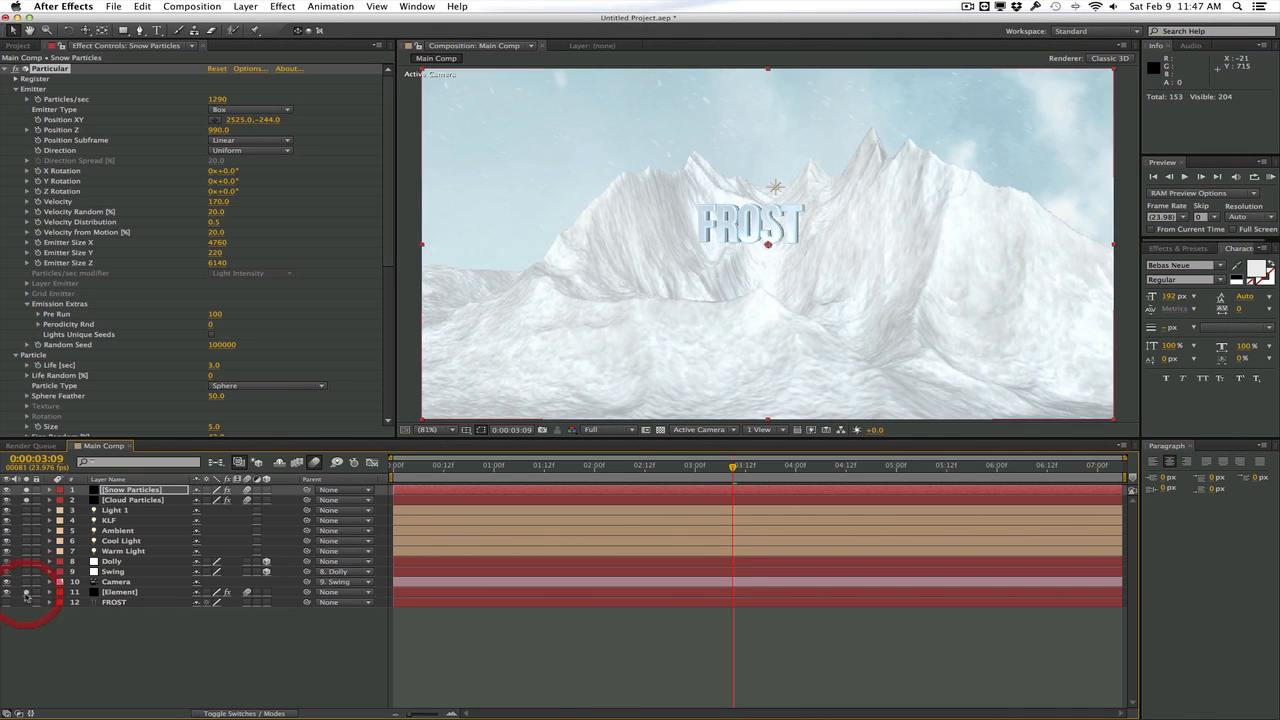
{"action": "left_click", "coordinate": [131, 593]}
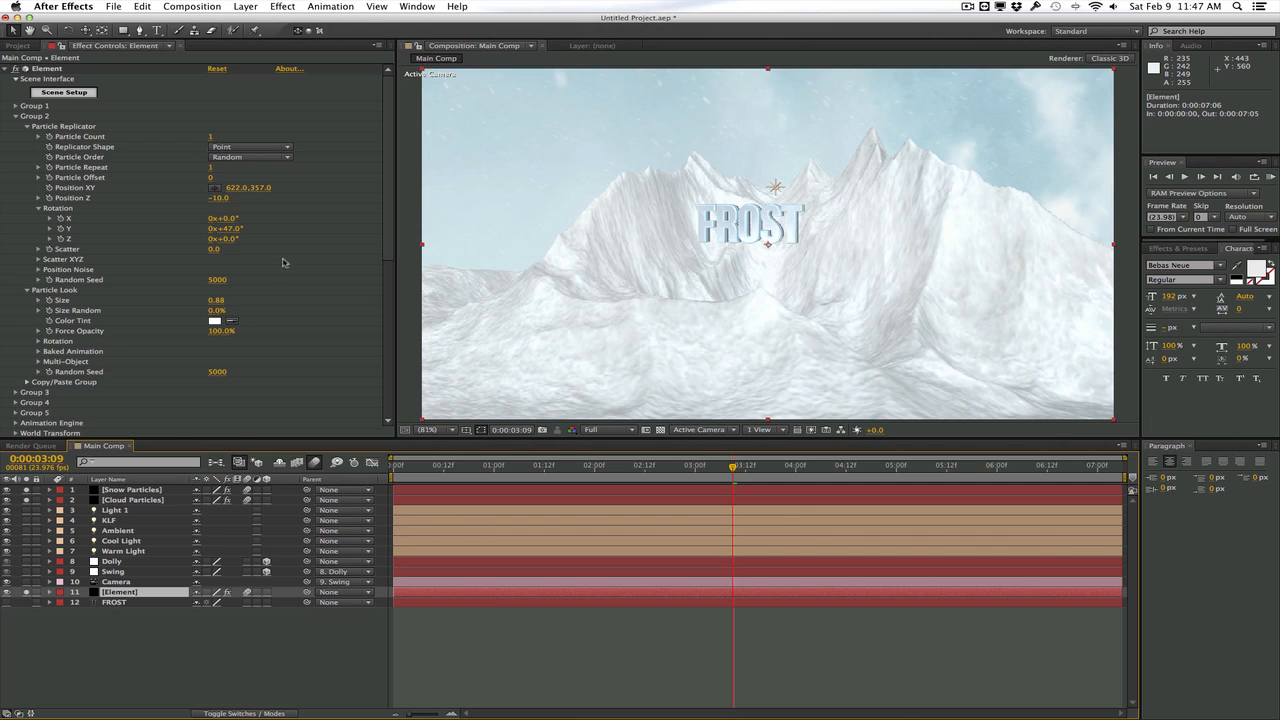
{"action": "scroll", "coordinate": [283, 262], "scroll_direction": "down", "scroll_amount": 10}
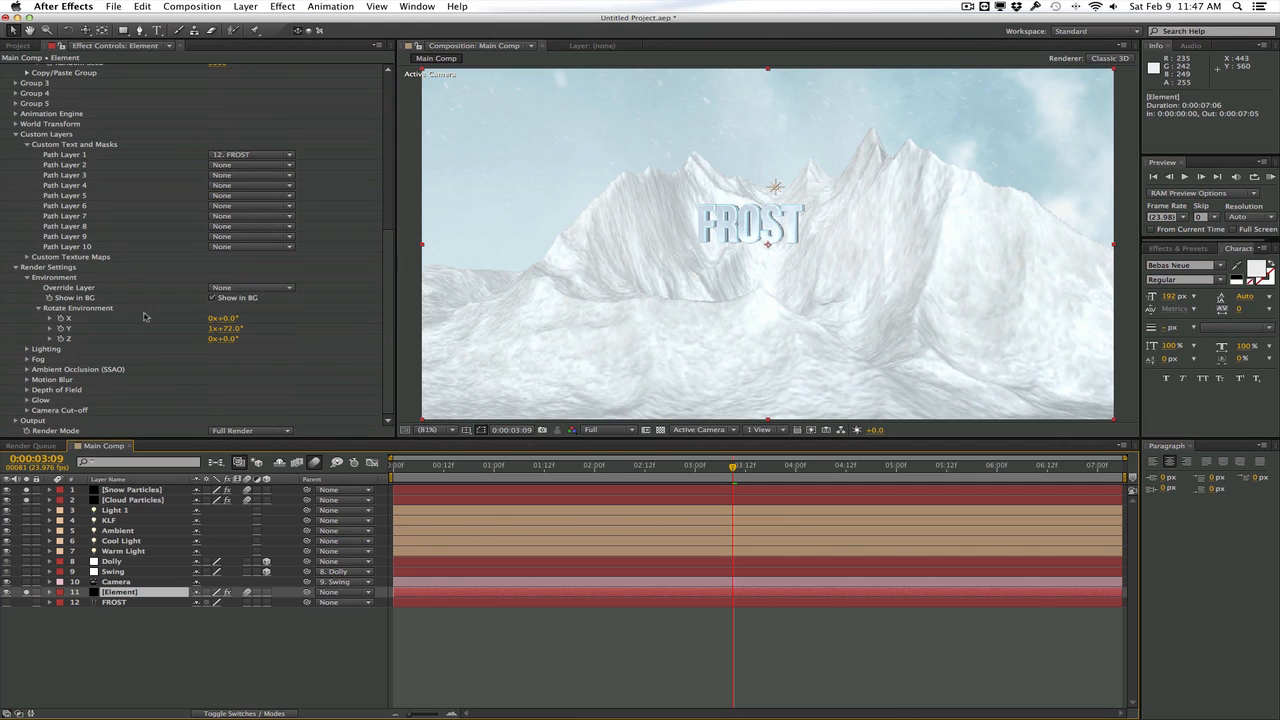
{"action": "left_click", "coordinate": [212, 298]}
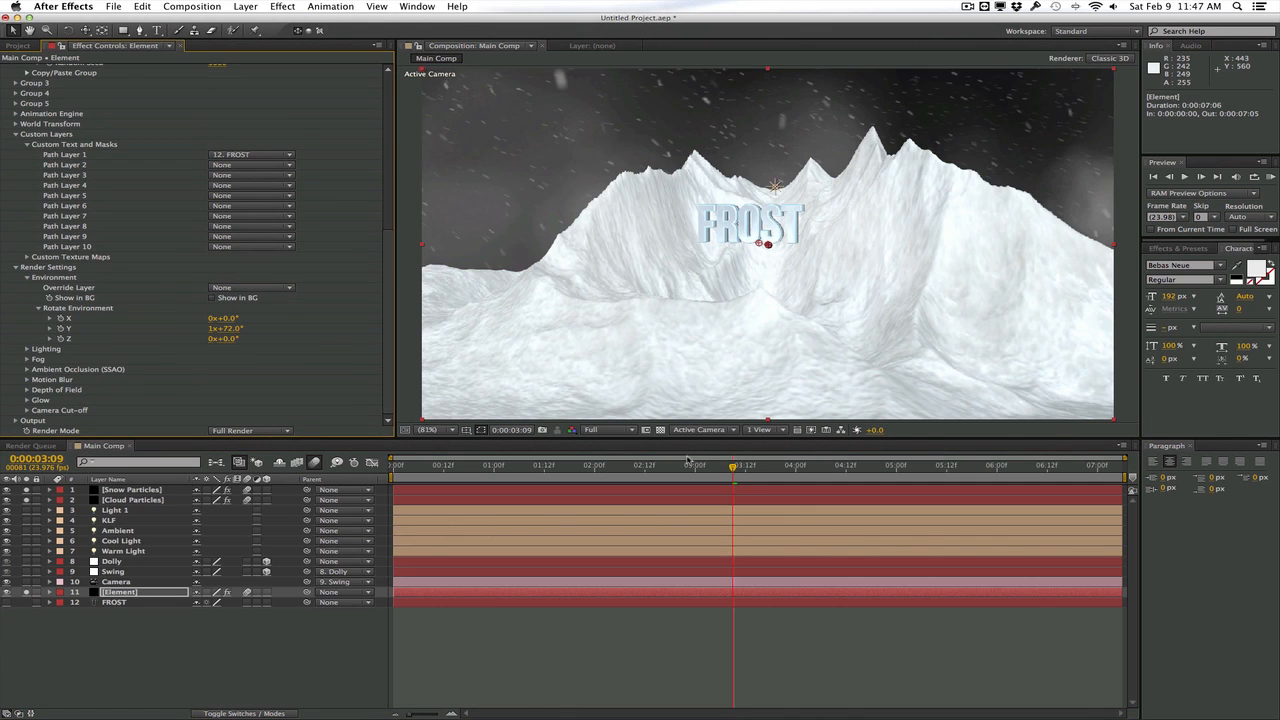
Unsolo the Snow Particles layer and check the clouds behind the mountains at 1:05
{"action": "left_click", "coordinate": [27, 491]}
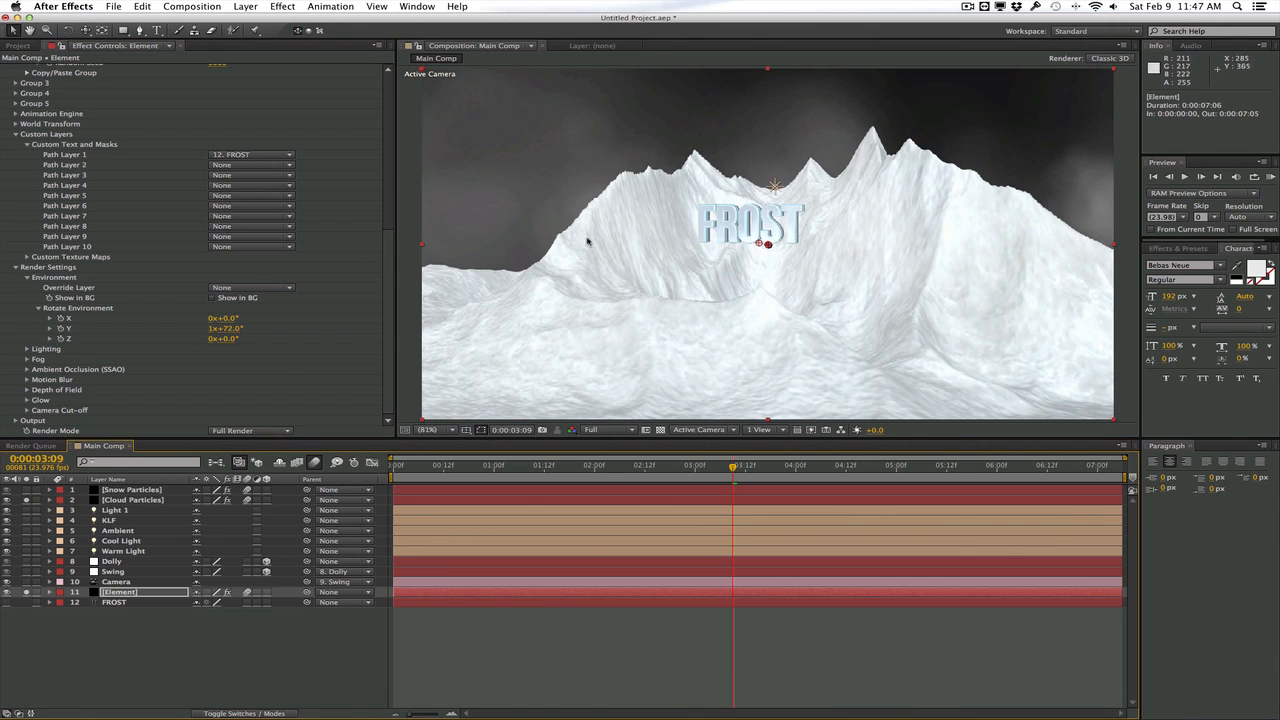
{"action": "left_click_drag", "start_coordinate": [611, 466], "coordinate": [515, 468]}
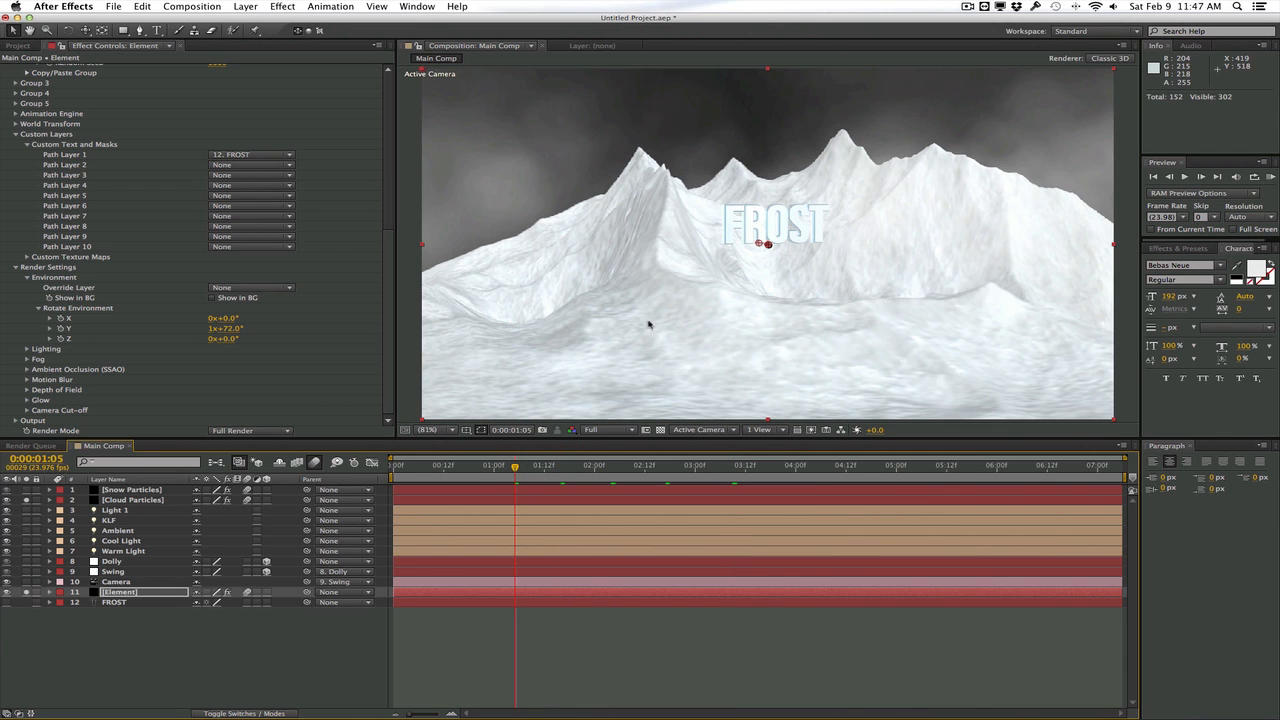
Check how the clouds sit against the mountains at 0:15 and 4:04
{"action": "left_click", "coordinate": [652, 468]}
{"action": "left_click", "coordinate": [456, 472]}
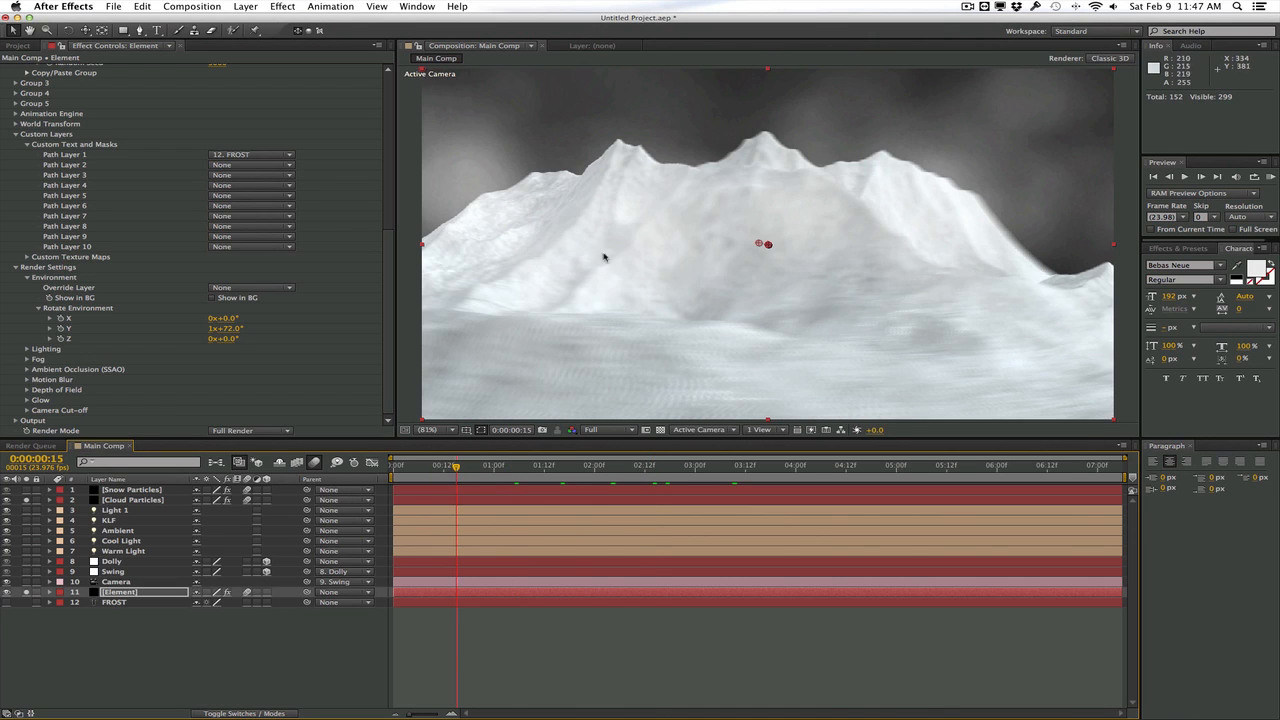
{"action": "left_click", "coordinate": [813, 469]}
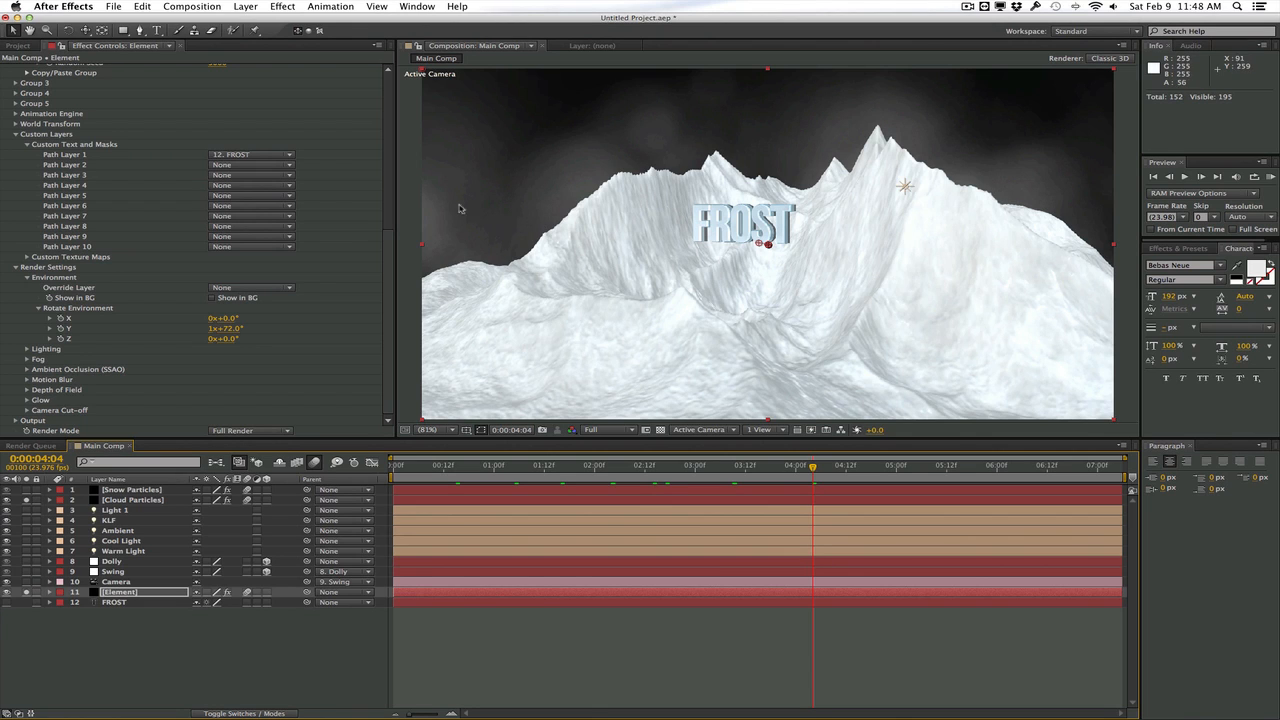
Duplicate the Element layer and set the upper copy's output to show Z Depth
{"action": "left_click", "coordinate": [141, 594]}
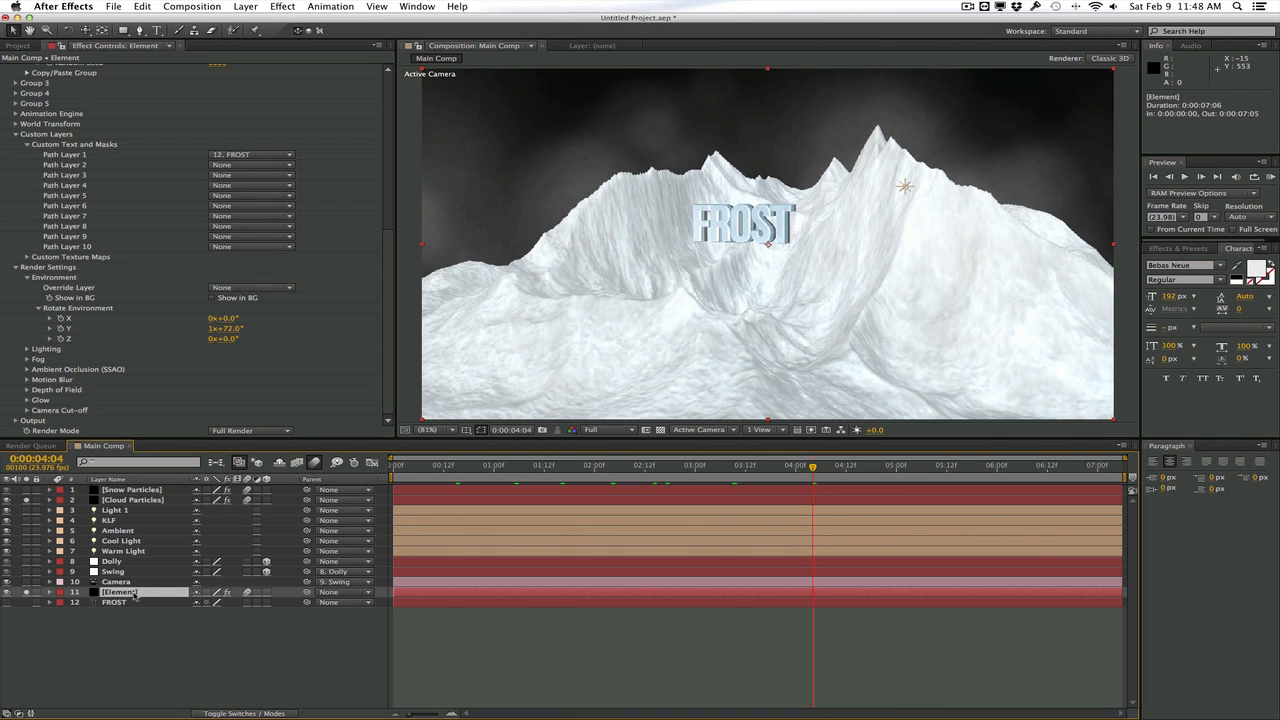
{"action": "key", "text": "super+d"}
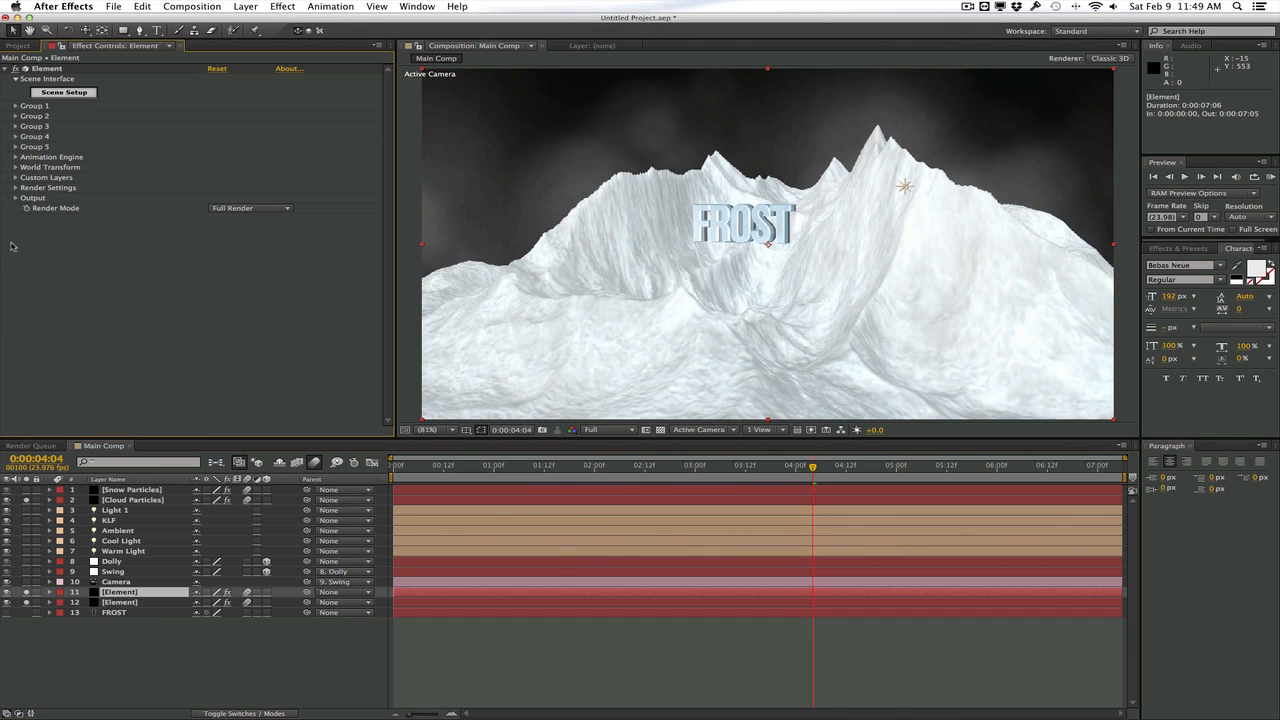
{"action": "left_click", "coordinate": [15, 198]}
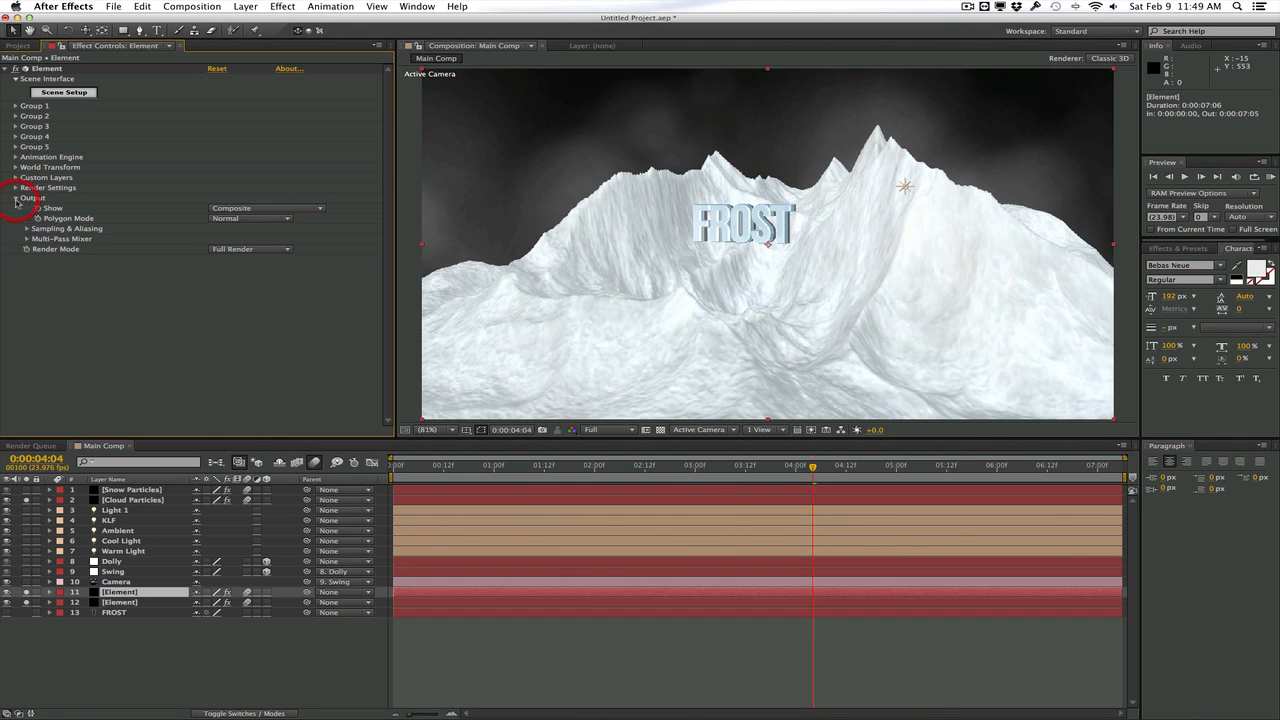
{"action": "left_click", "coordinate": [241, 208]}
{"action": "left_click", "coordinate": [238, 228]}
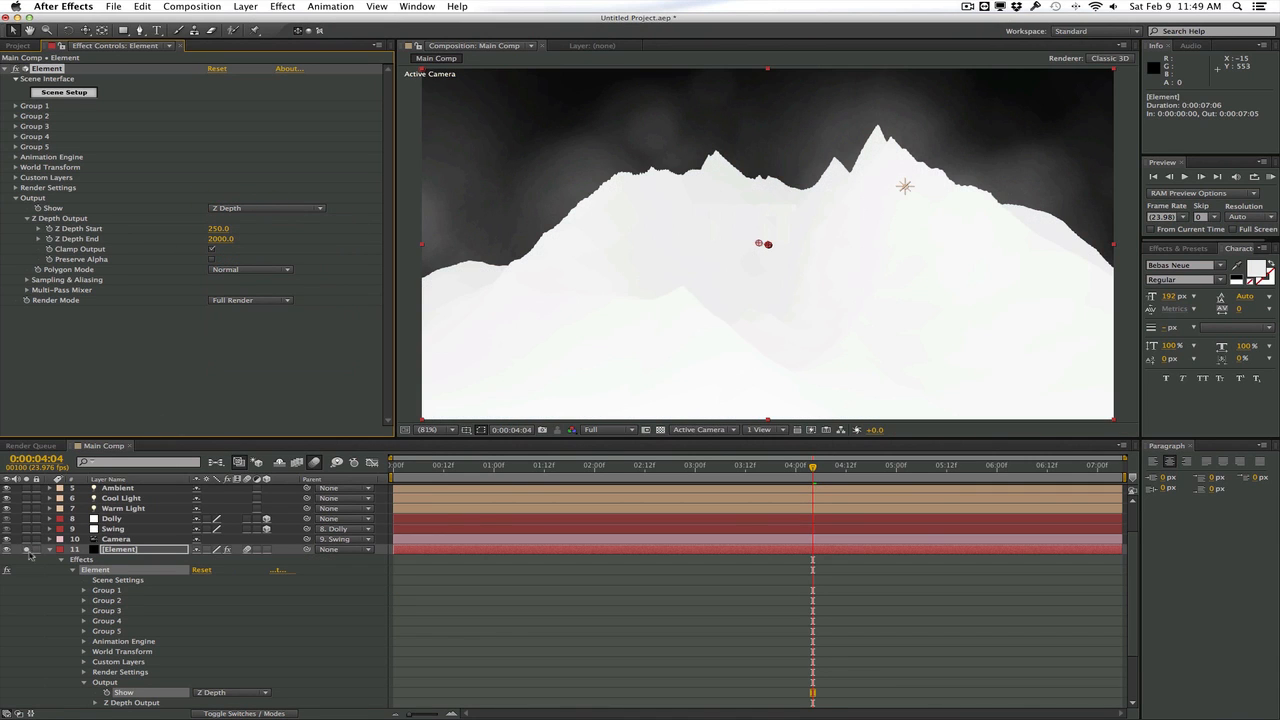
Set the Element copy's Z Depth Start to 300 and Z Depth End to 670
{"action": "scroll", "coordinate": [30, 560], "scroll_direction": "down", "scroll_amount": 3}
{"action": "scroll", "coordinate": [49, 579], "scroll_direction": "up", "scroll_amount": 5}
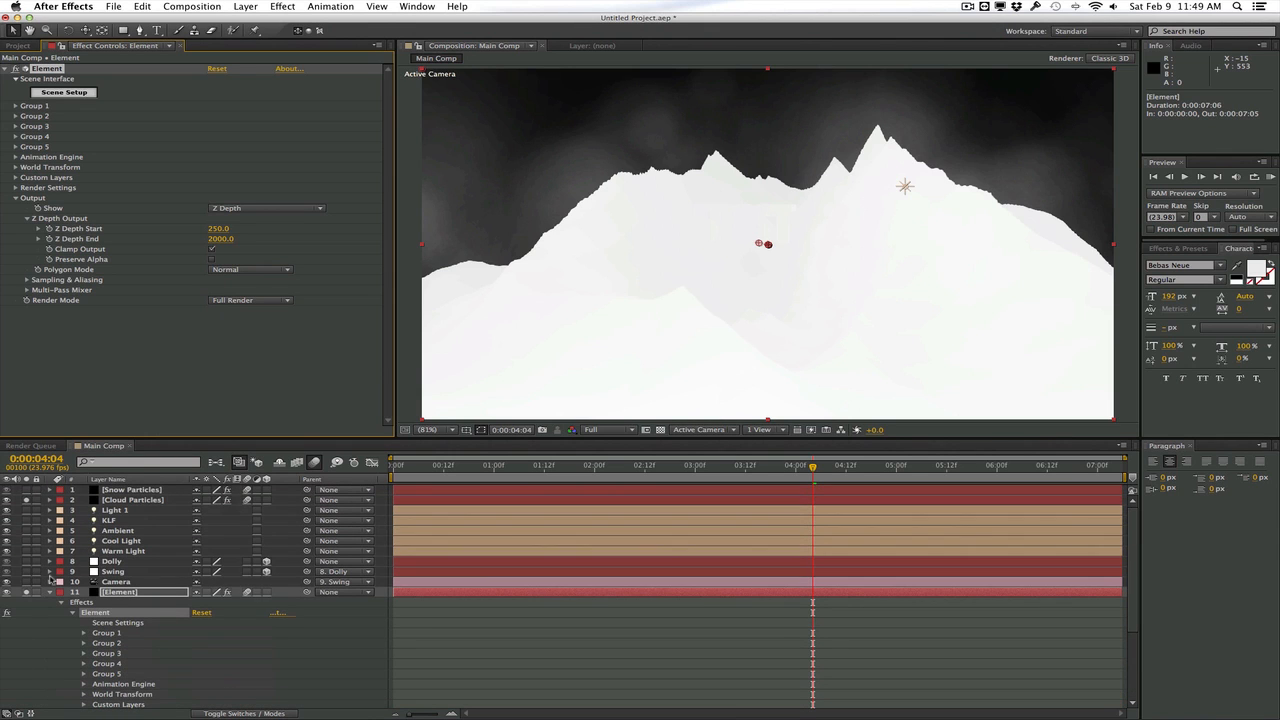
{"action": "scroll", "coordinate": [48, 512], "scroll_direction": "down", "scroll_amount": 1}
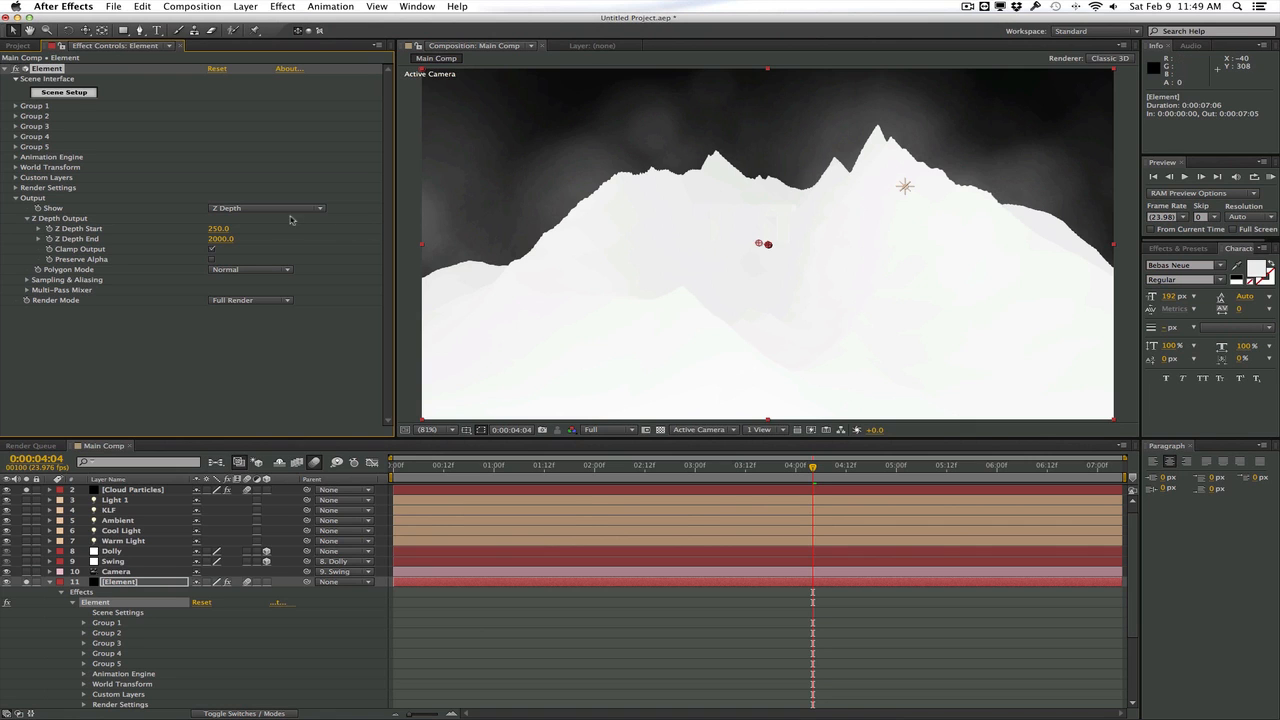
{"action": "left_click_drag", "start_coordinate": [204, 228], "coordinate": [123, 241]}
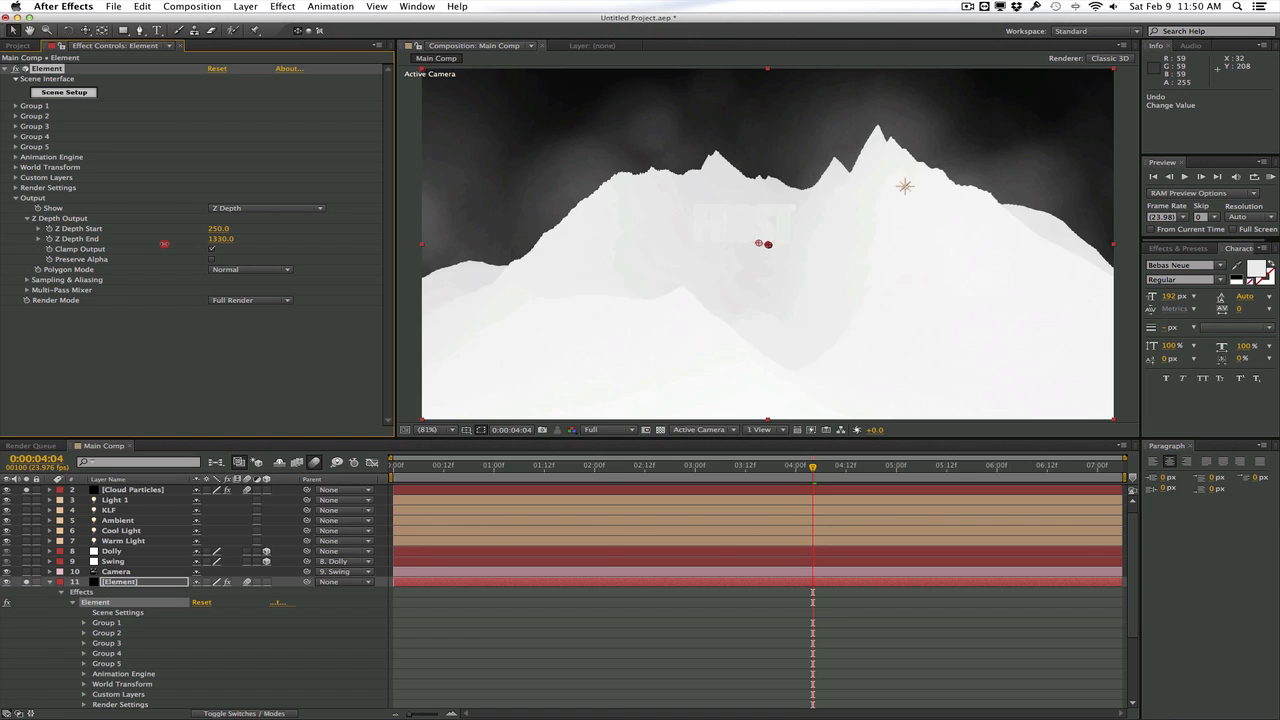
{"action": "left_click_drag", "start_coordinate": [164, 243], "coordinate": [131, 244]}
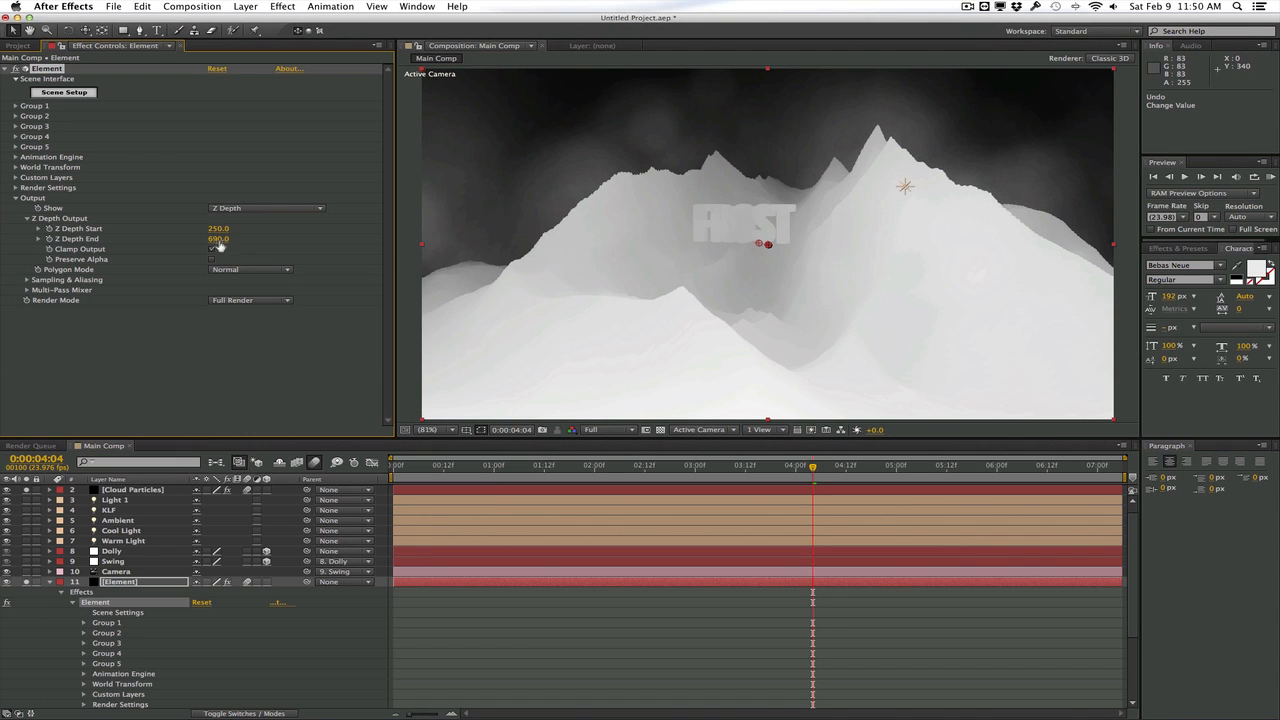
{"action": "left_click_drag", "start_coordinate": [216, 230], "coordinate": [215, 229]}
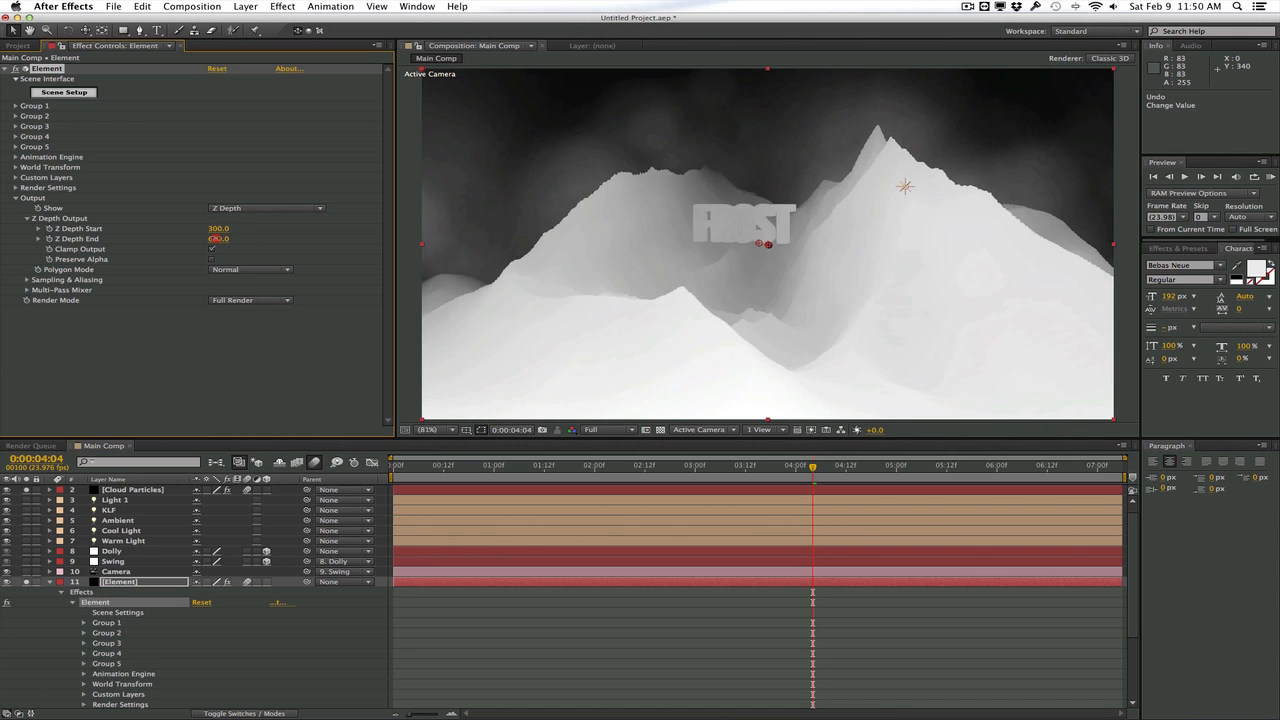
{"action": "left_click_drag", "start_coordinate": [215, 243], "coordinate": [213, 243]}
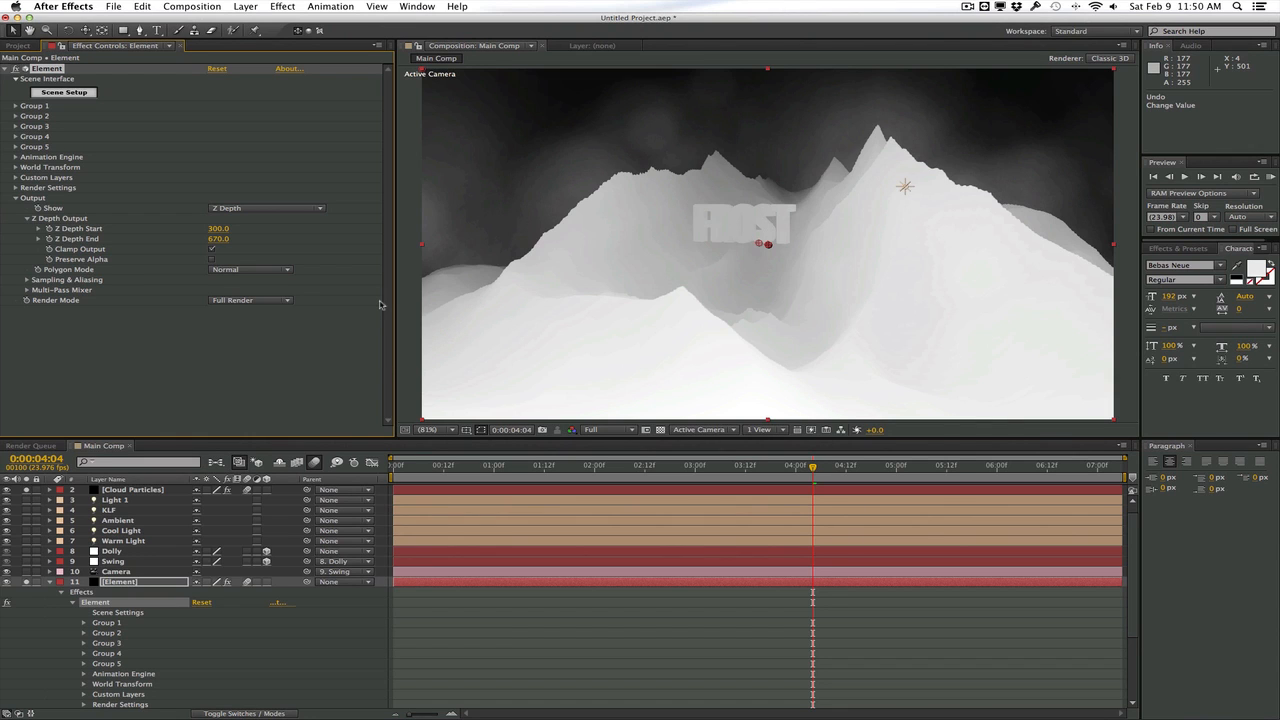
Pre-compose the upper Element layer as Z Depth, moving all attributes into the new composition
{"action": "left_click", "coordinate": [134, 489]}
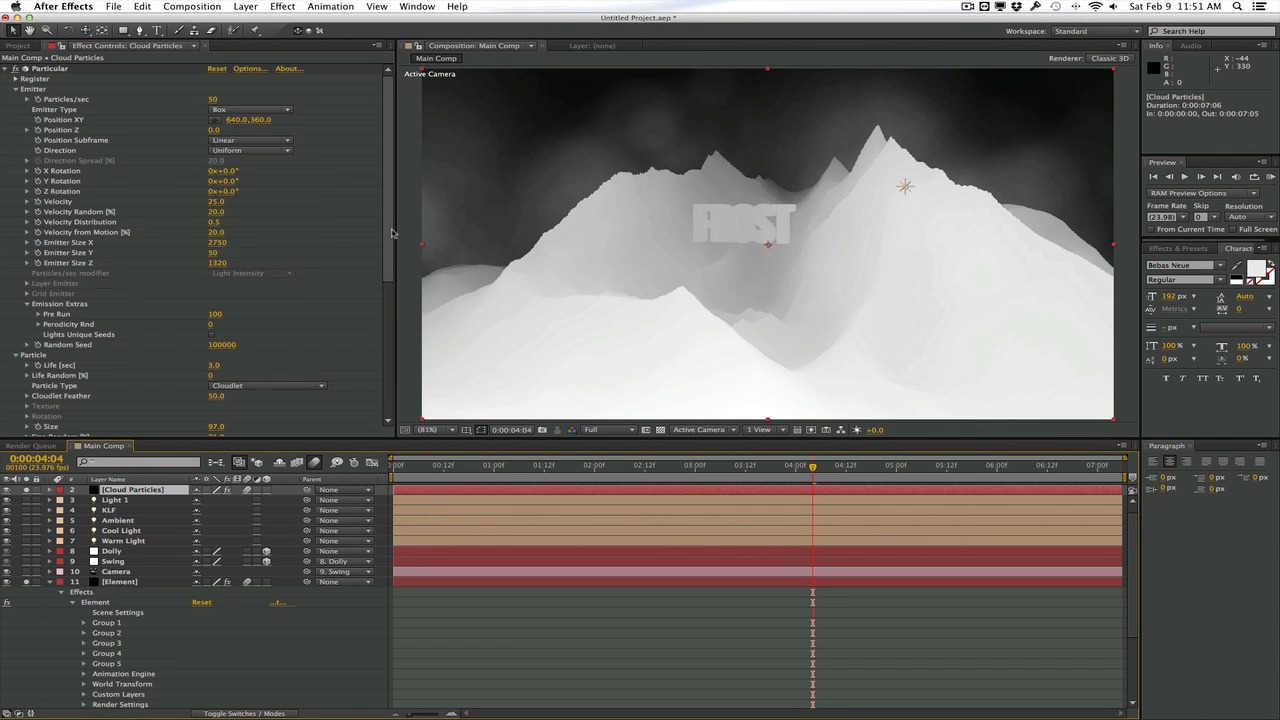
{"action": "left_click_drag", "start_coordinate": [390, 240], "coordinate": [371, 386]}
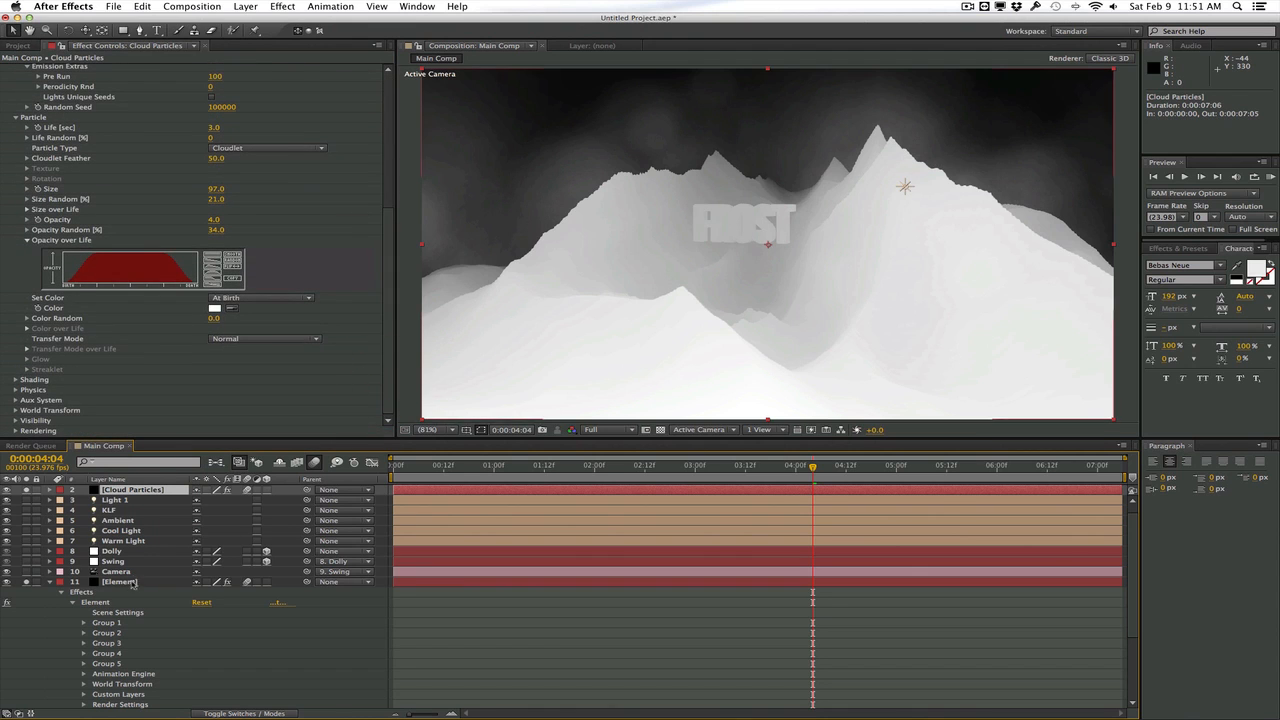
{"action": "left_click", "coordinate": [122, 582]}
{"action": "left_click", "coordinate": [246, 6]}
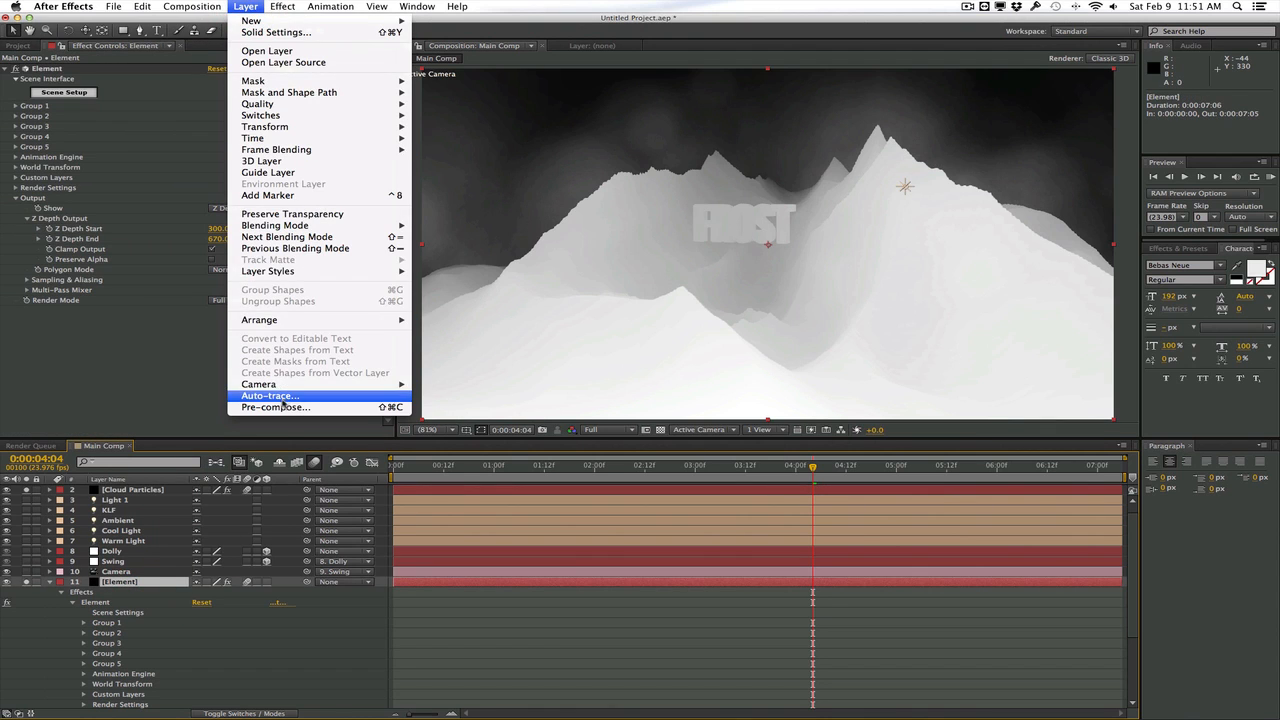
{"action": "left_click", "coordinate": [280, 407]}
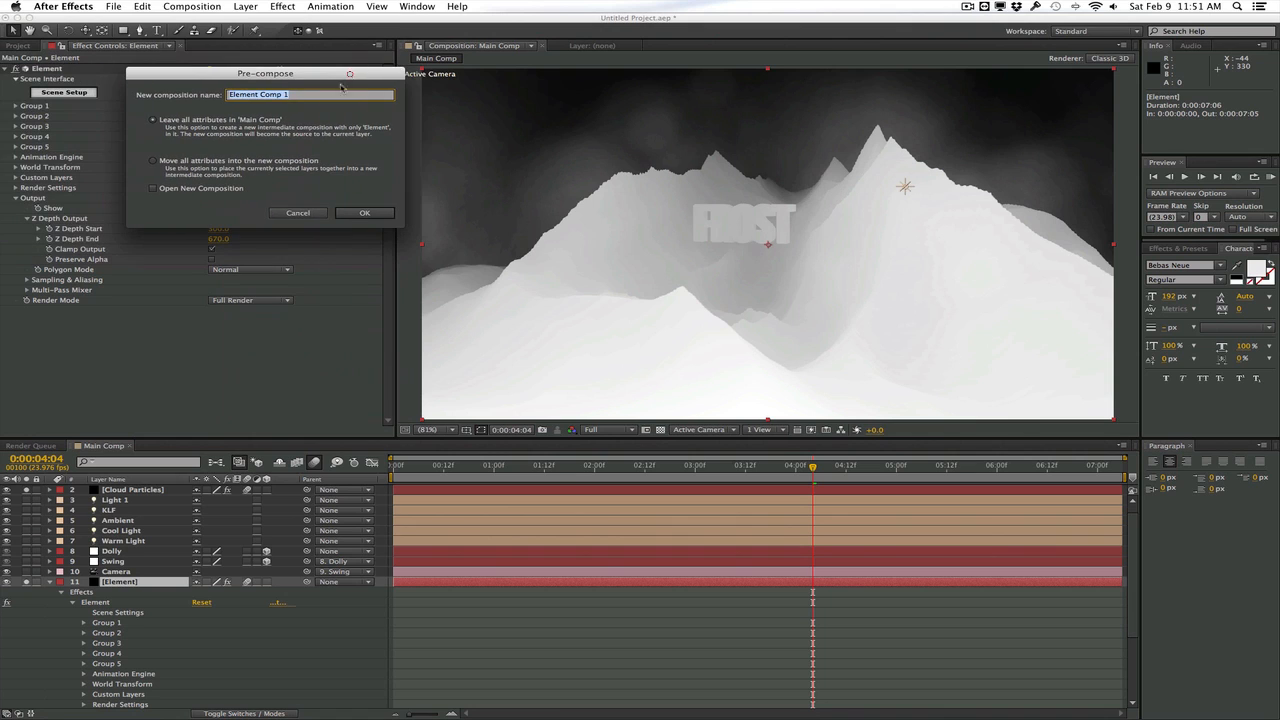
{"action": "left_click", "coordinate": [255, 160]}
{"action": "type", "text": "Z Depth"}
{"action": "left_click", "coordinate": [388, 211]}
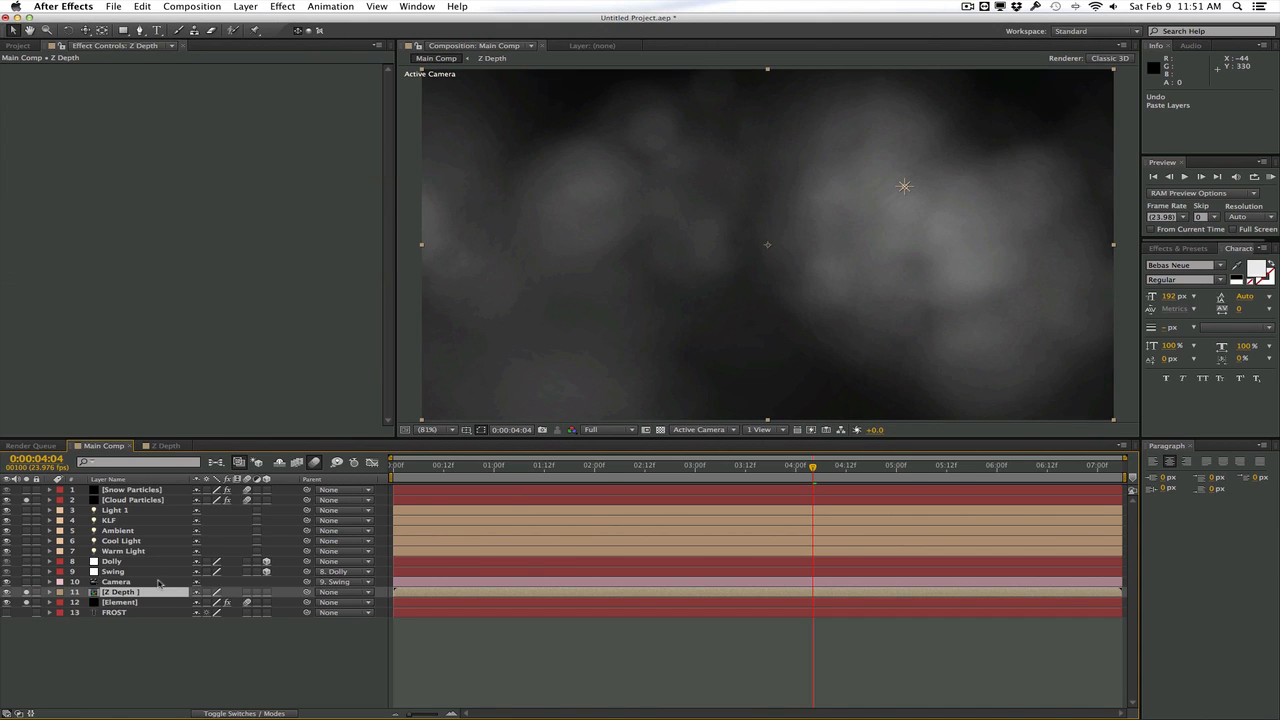
Copy the Dolly, Swing and Camera layers into the Z Depth composition and check the camera move up to 1:04
{"action": "left_click", "coordinate": [118, 581]}
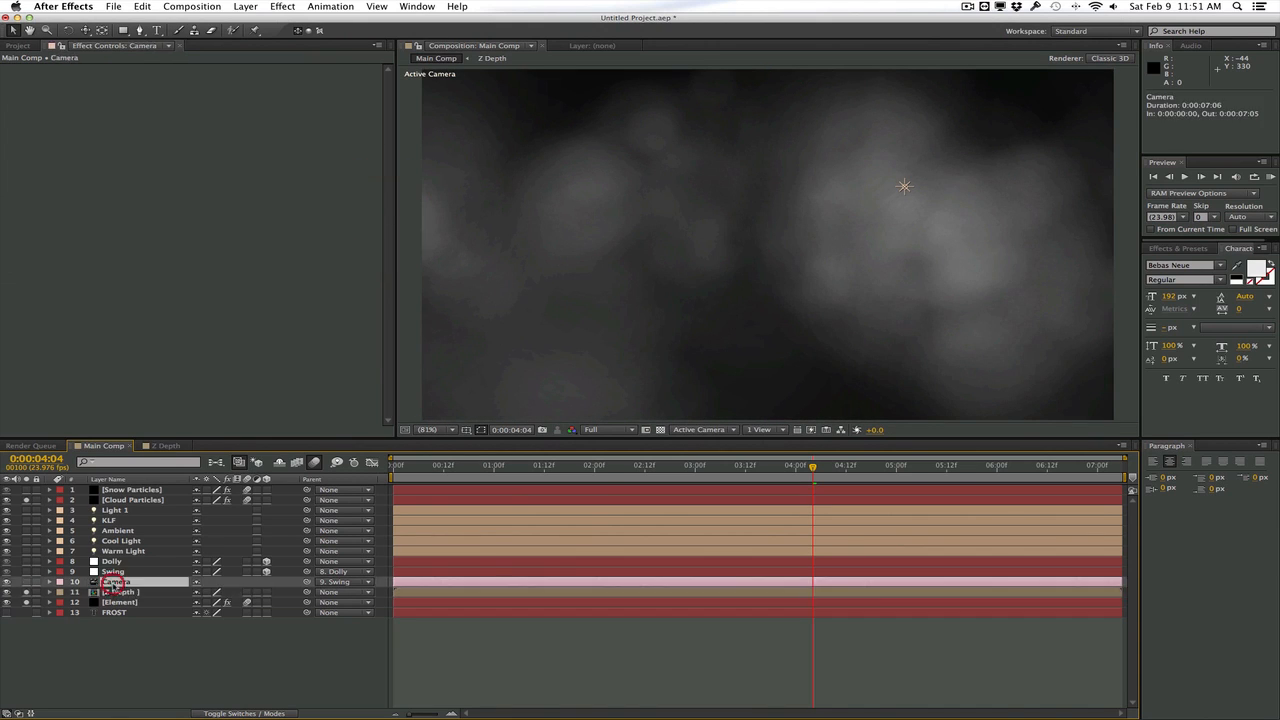
{"action": "left_click", "coordinate": [133, 562], "text": "shift"}
{"action": "key", "text": "ctrl+c"}
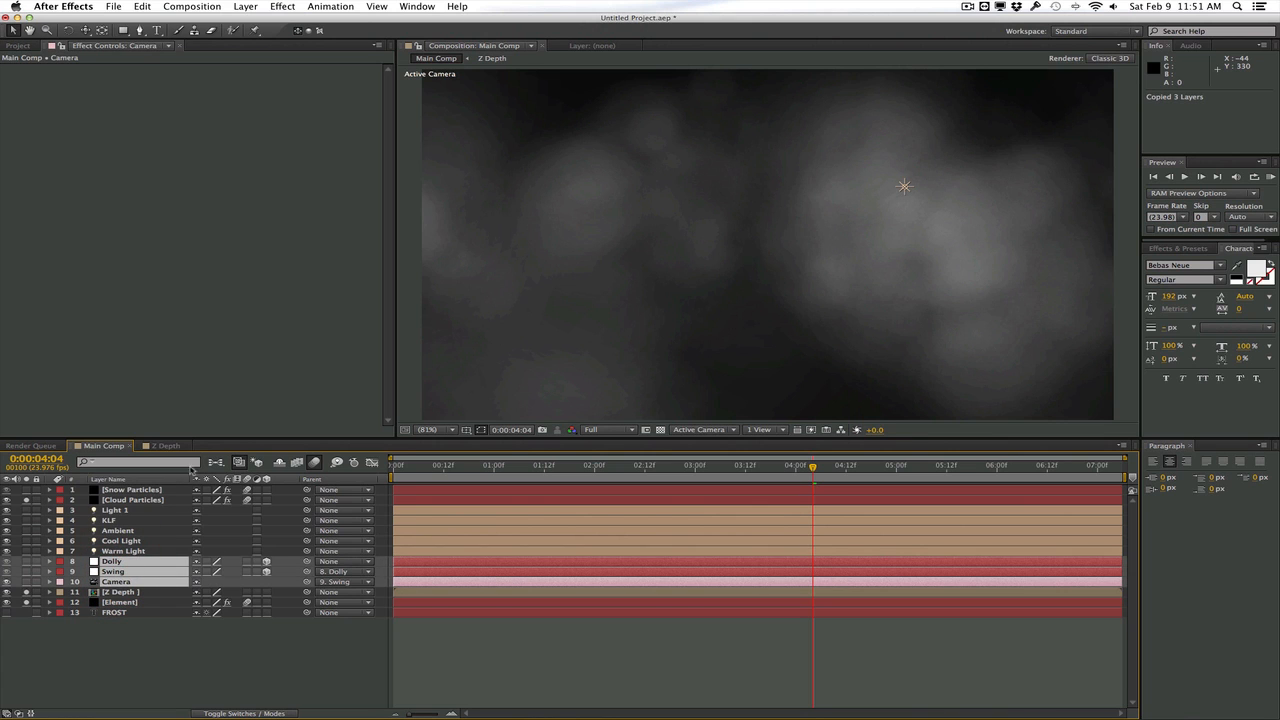
{"action": "left_click", "coordinate": [165, 445]}
{"action": "key", "text": "ctrl+v"}
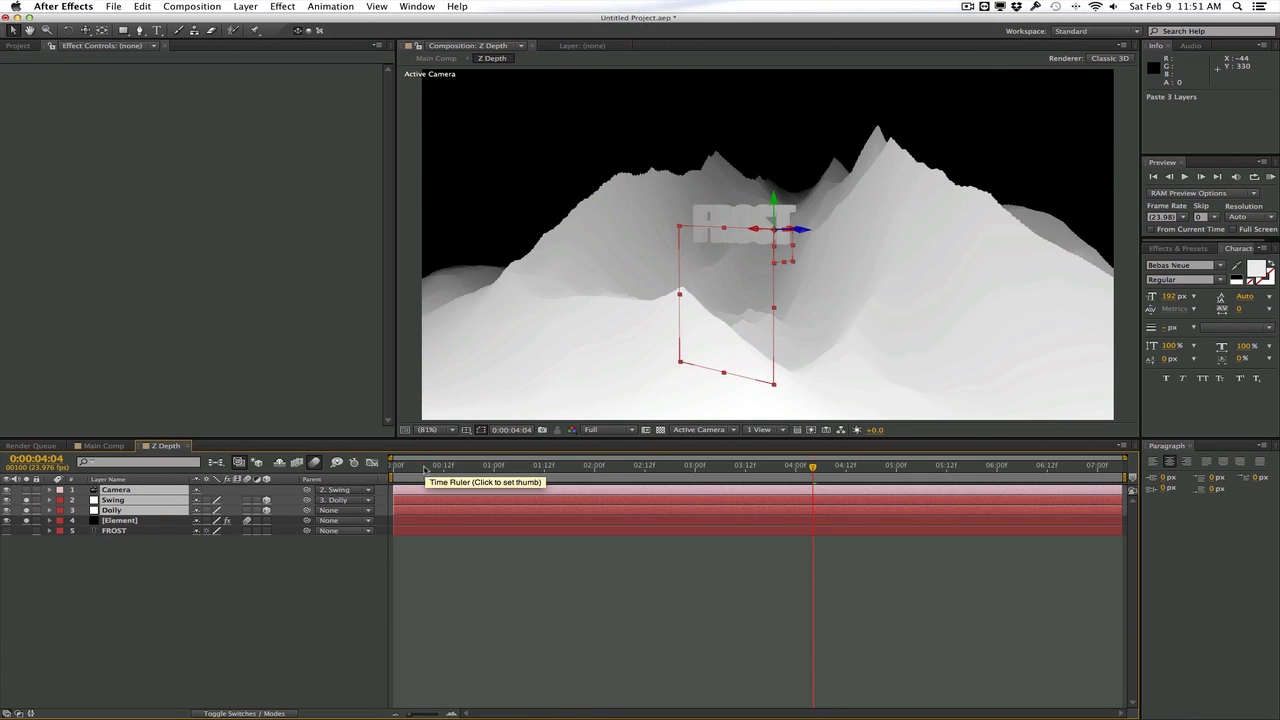
{"action": "left_click", "coordinate": [396, 466]}
{"action": "left_click_drag", "start_coordinate": [396, 466], "coordinate": [510, 462]}
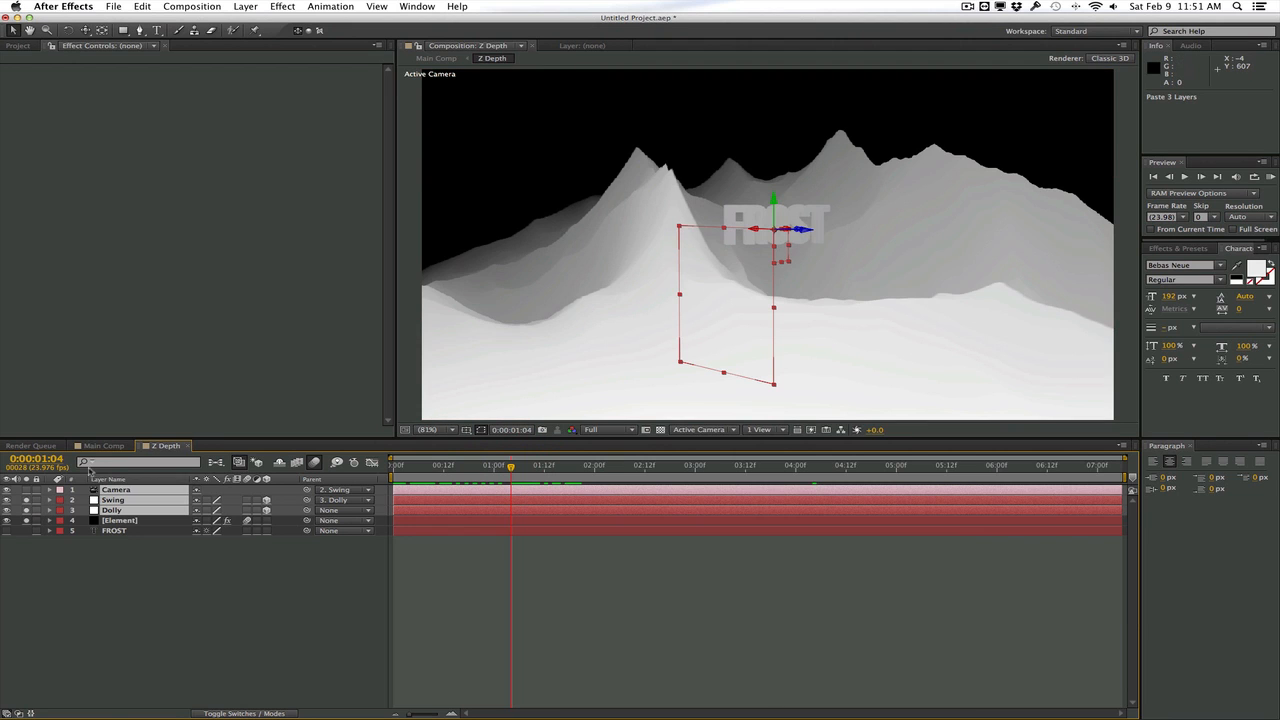
Return to Main Comp, then unsolo and hide the Z Depth layer
{"action": "left_click", "coordinate": [104, 445]}
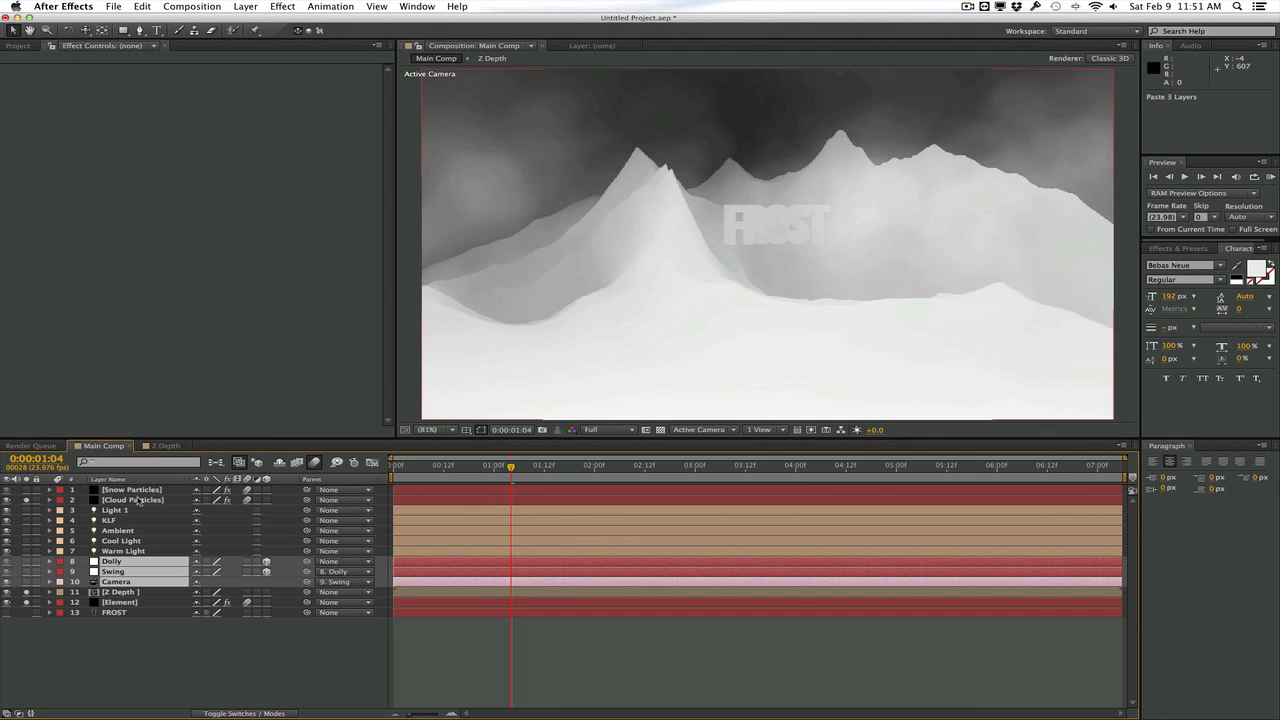
{"action": "left_click", "coordinate": [116, 660]}
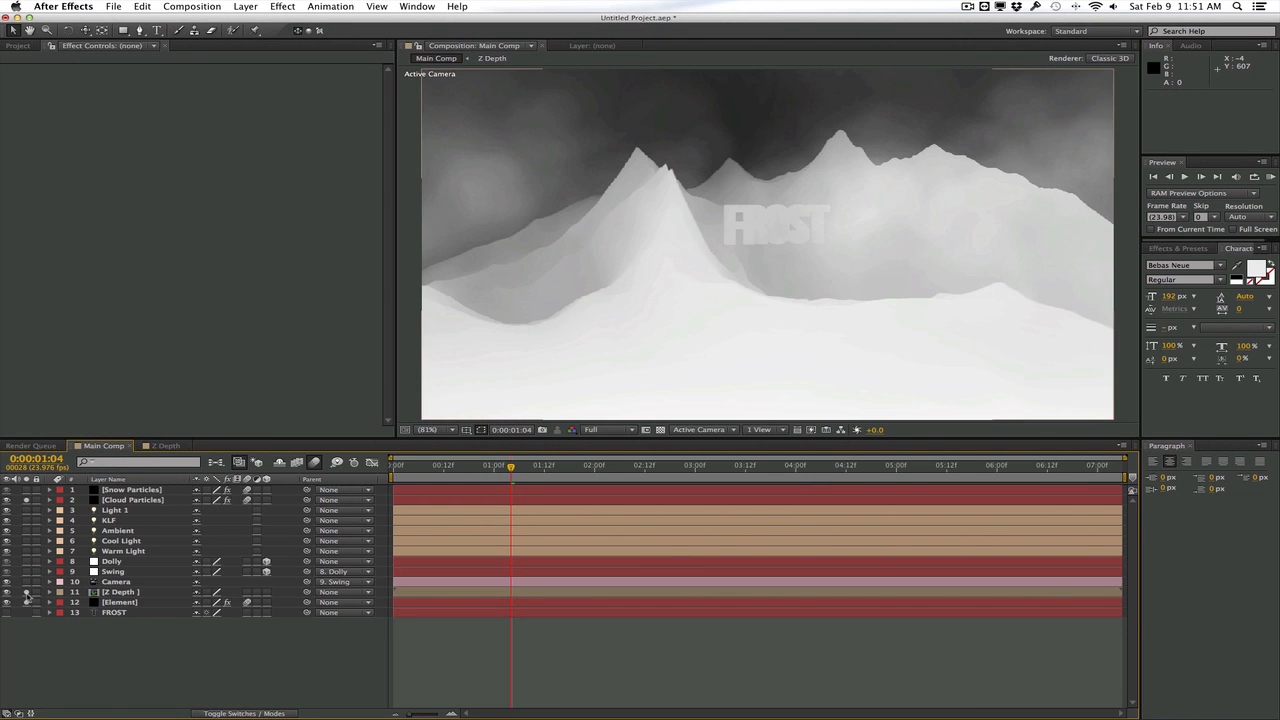
{"action": "left_click", "coordinate": [27, 593]}
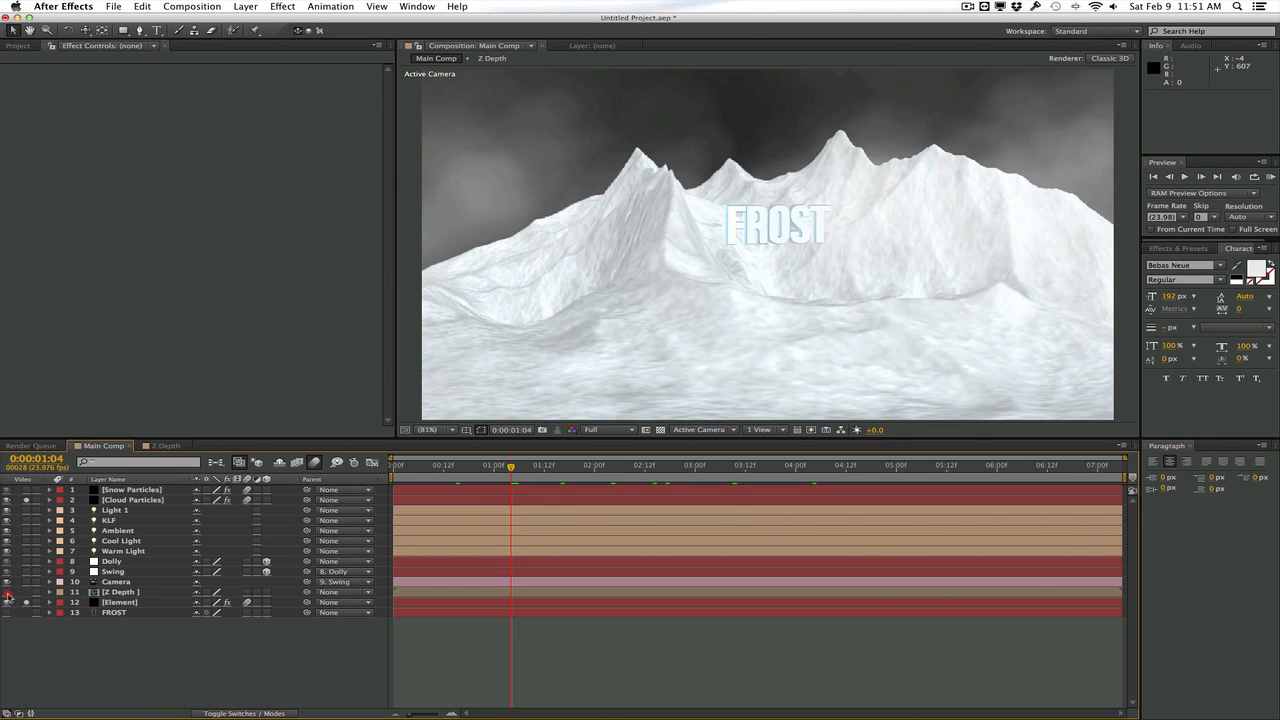
Set the Z Buffer in the Cloud Particles layer's Particular visibility settings to the Z Depth layer
{"action": "left_click", "coordinate": [130, 499]}
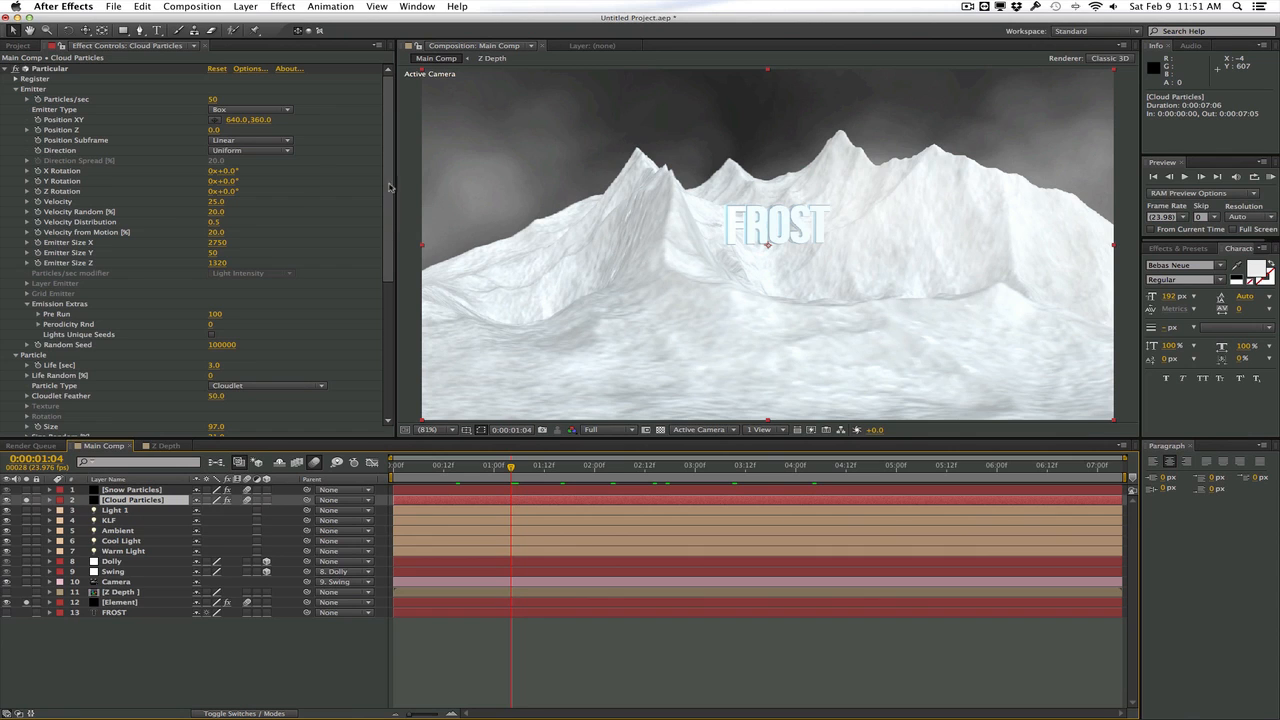
{"action": "scroll", "coordinate": [390, 187], "scroll_direction": "down", "scroll_amount": 6}
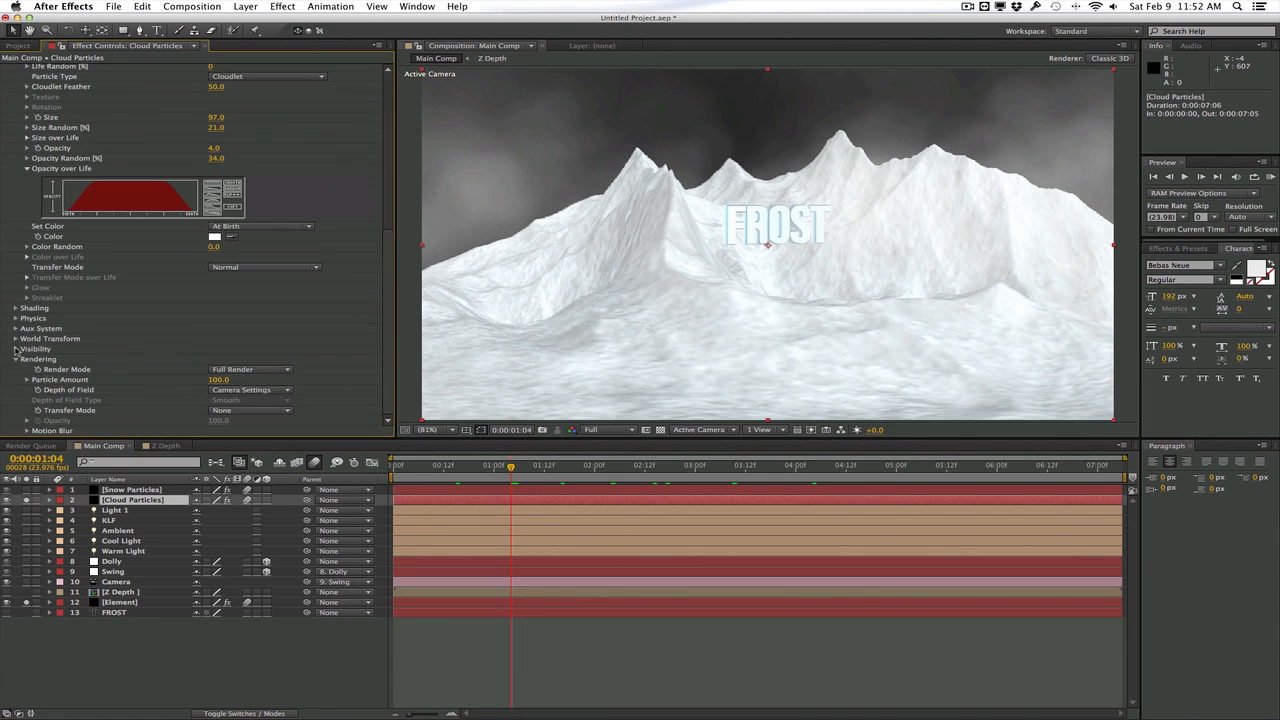
{"action": "left_click", "coordinate": [16, 349]}
{"action": "scroll", "coordinate": [16, 349], "scroll_direction": "down", "scroll_amount": 1}
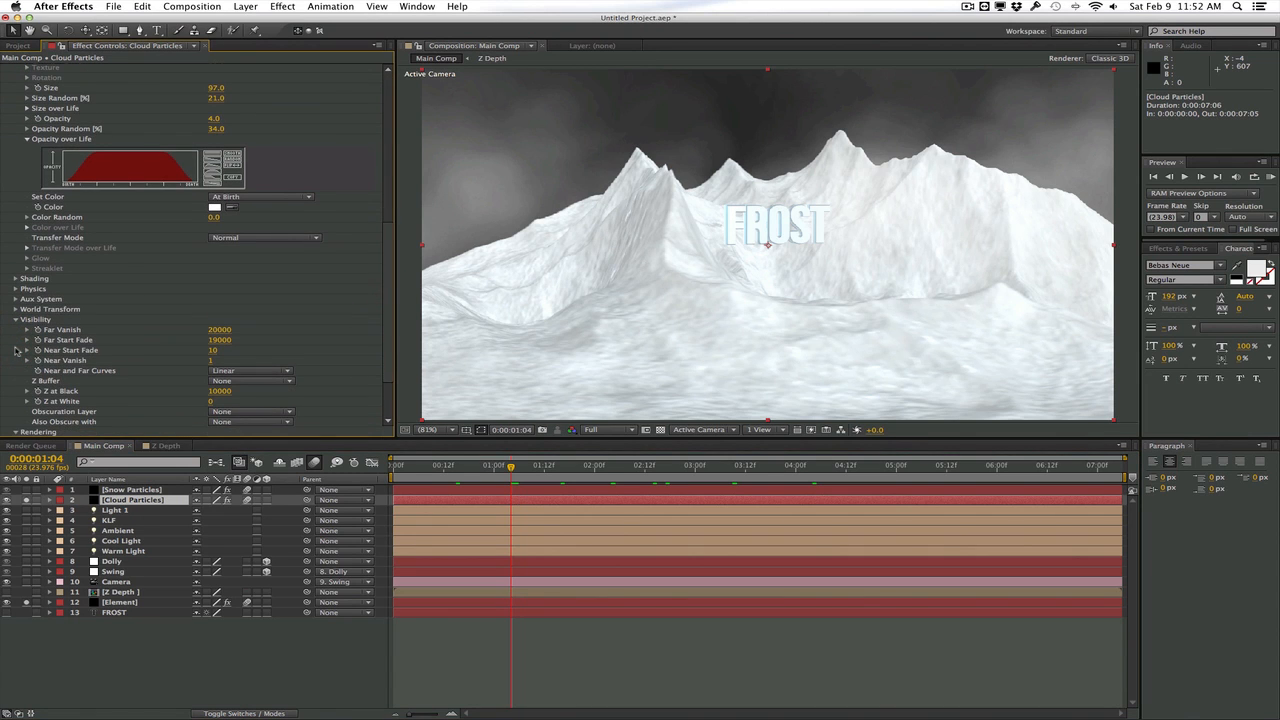
{"action": "scroll", "coordinate": [17, 350], "scroll_direction": "down", "scroll_amount": 1}
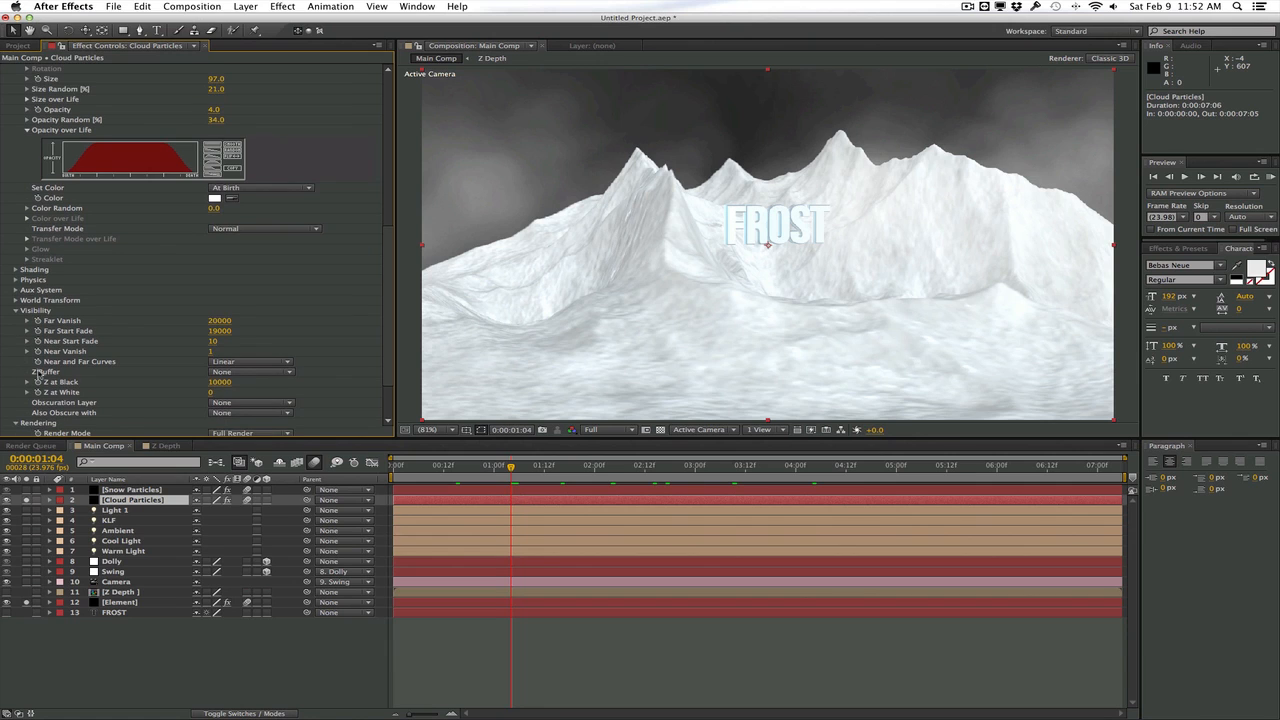
{"action": "left_click", "coordinate": [233, 376]}
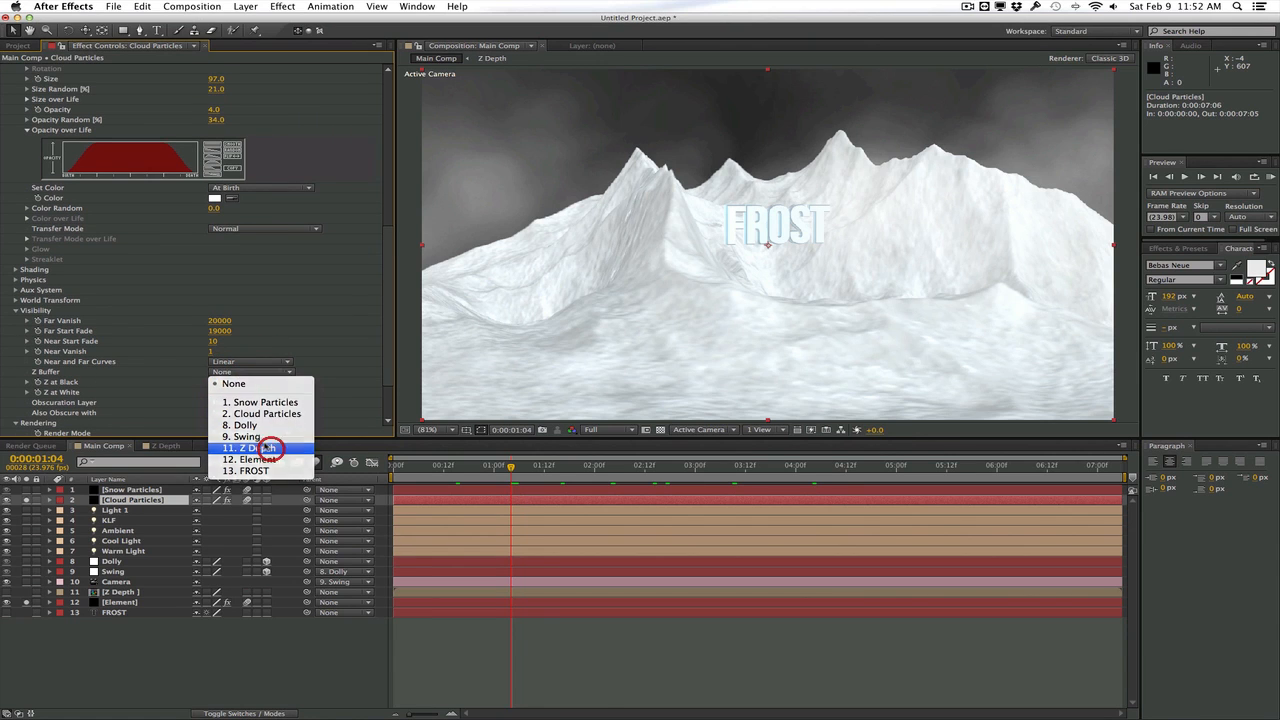
{"action": "left_click", "coordinate": [268, 448]}
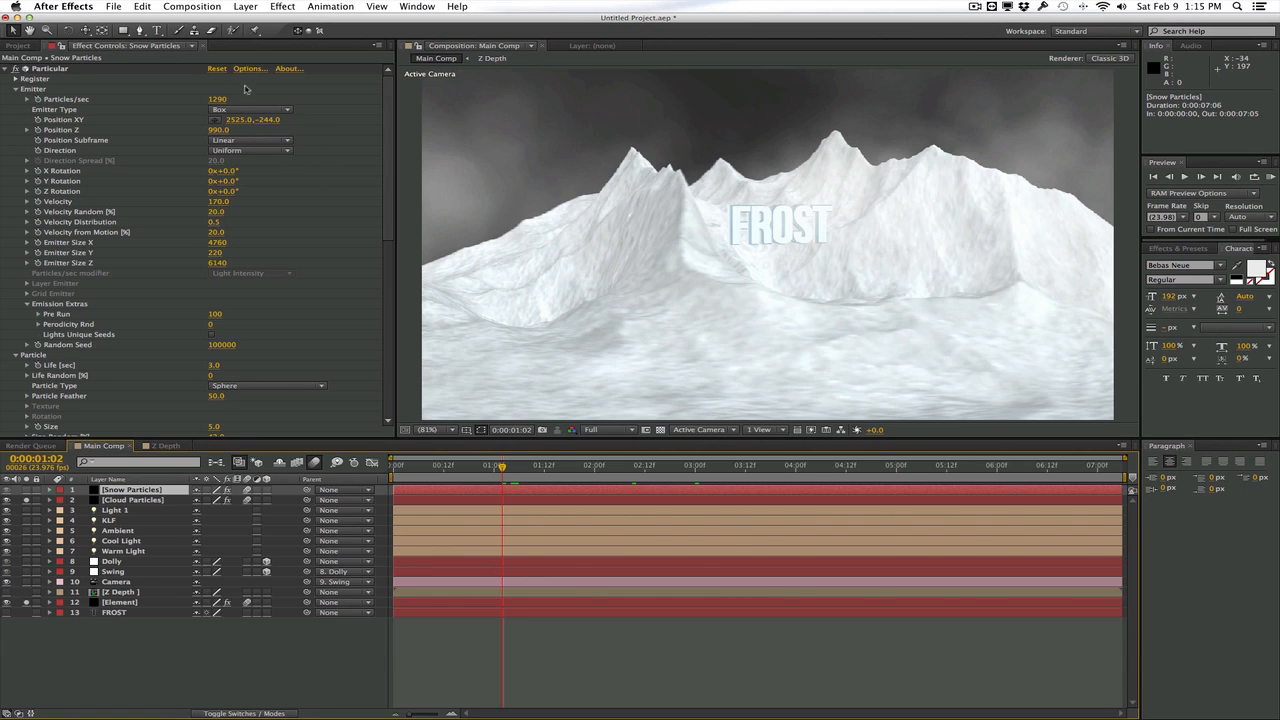
In the Element scene setup, turn off the preview environment and change the ice_02 material's diffuse color to black
{"action": "left_click", "coordinate": [156, 602]}
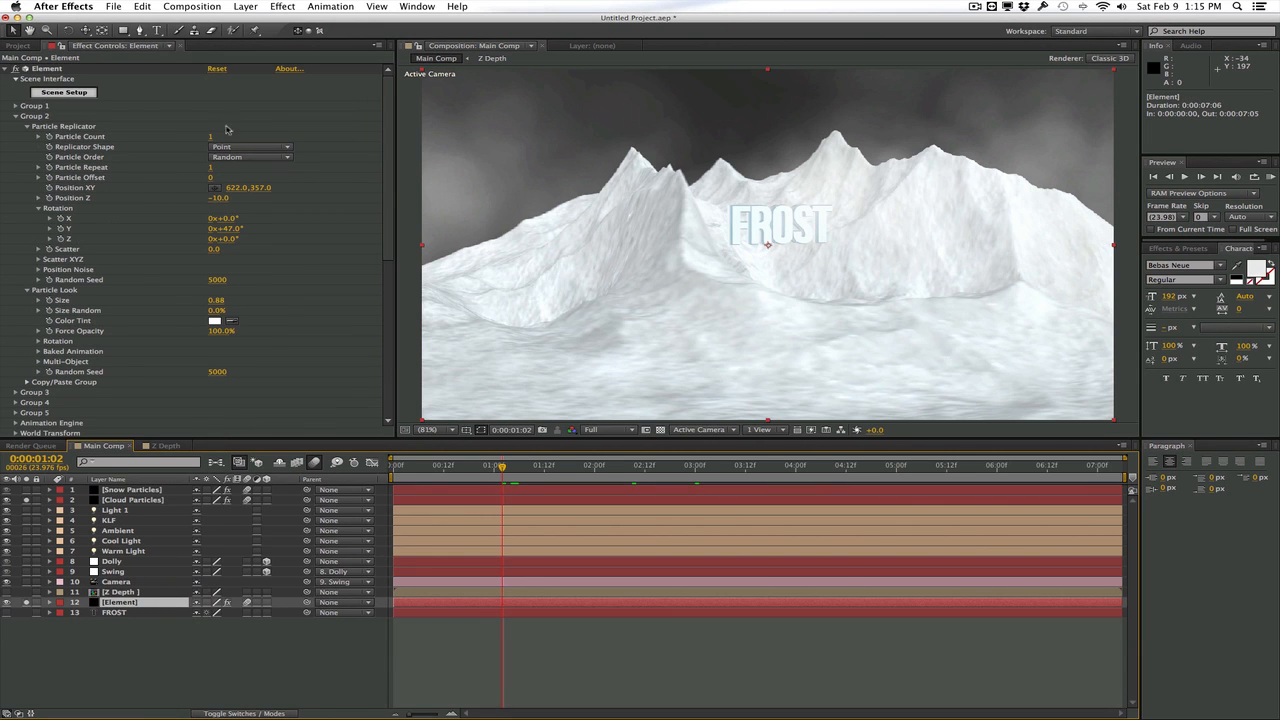
{"action": "left_click", "coordinate": [76, 96]}
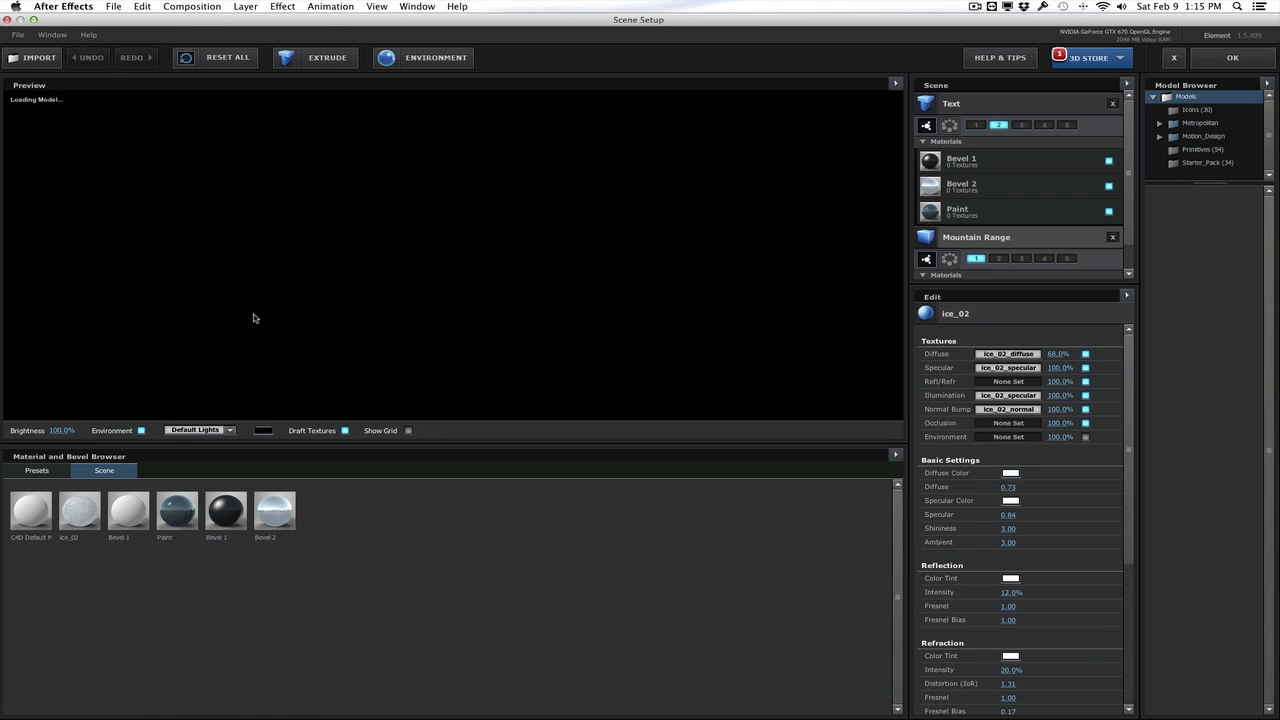
{"action": "scroll", "coordinate": [995, 222], "scroll_direction": "down", "scroll_amount": 2}
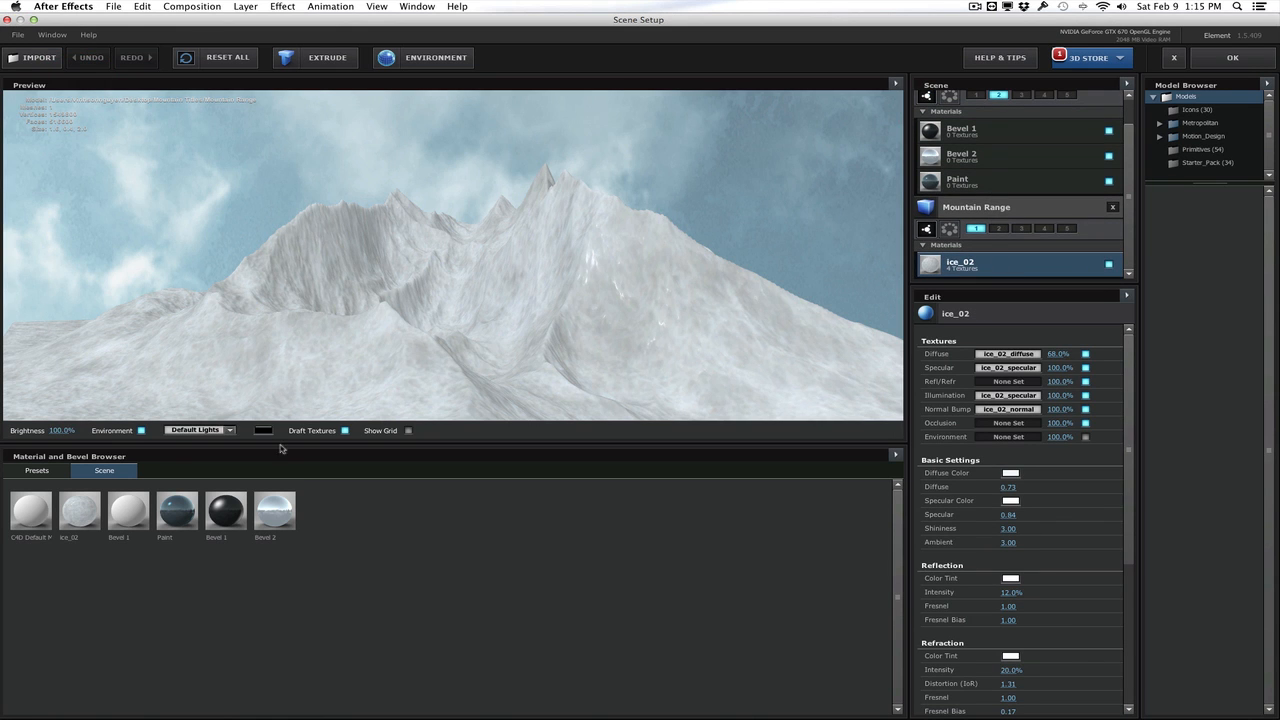
{"action": "left_click", "coordinate": [140, 431]}
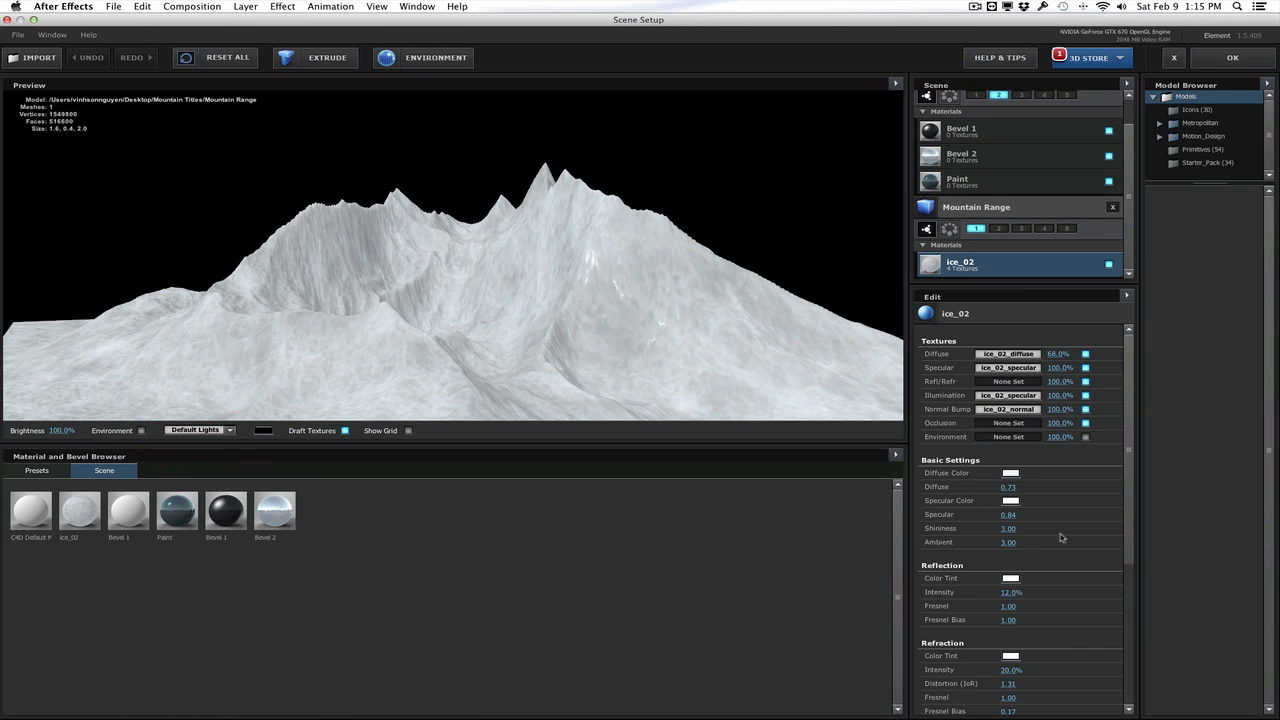
{"action": "scroll", "coordinate": [1036, 494], "scroll_direction": "down", "scroll_amount": 1}
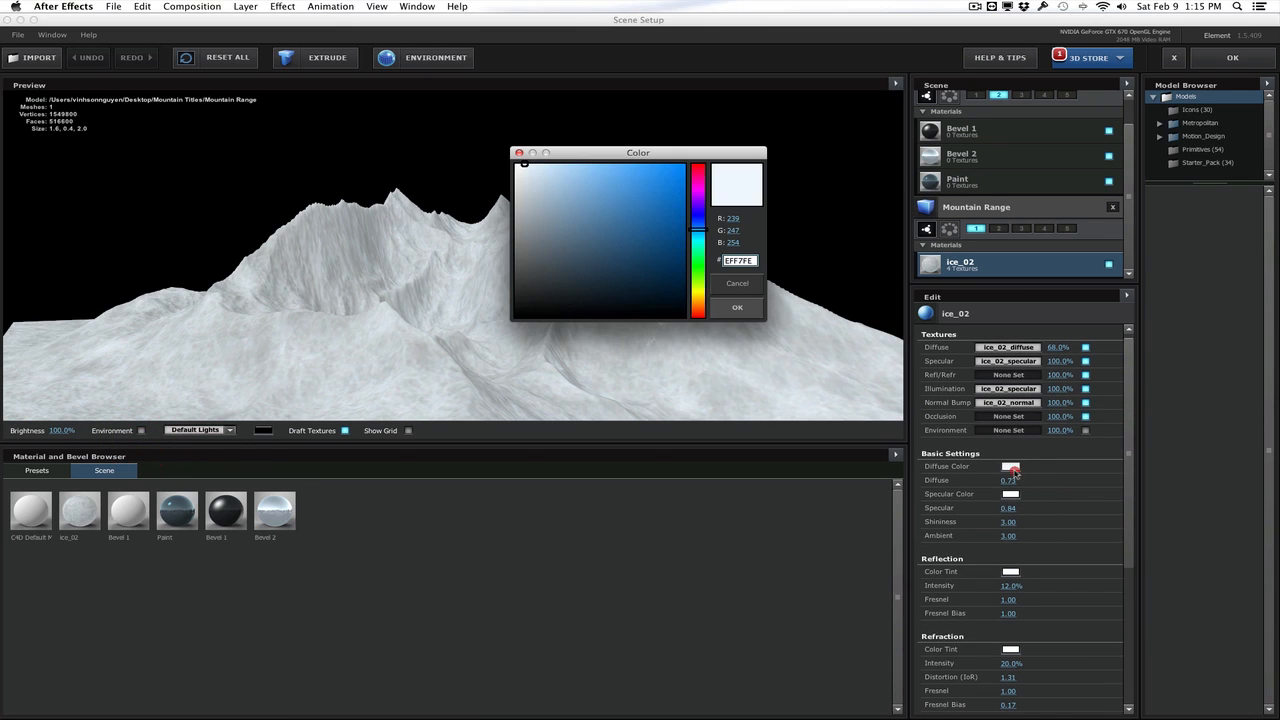
{"action": "left_click", "coordinate": [1010, 466]}
{"action": "left_click_drag", "start_coordinate": [601, 268], "coordinate": [588, 267]}
{"action": "left_click", "coordinate": [737, 307]}
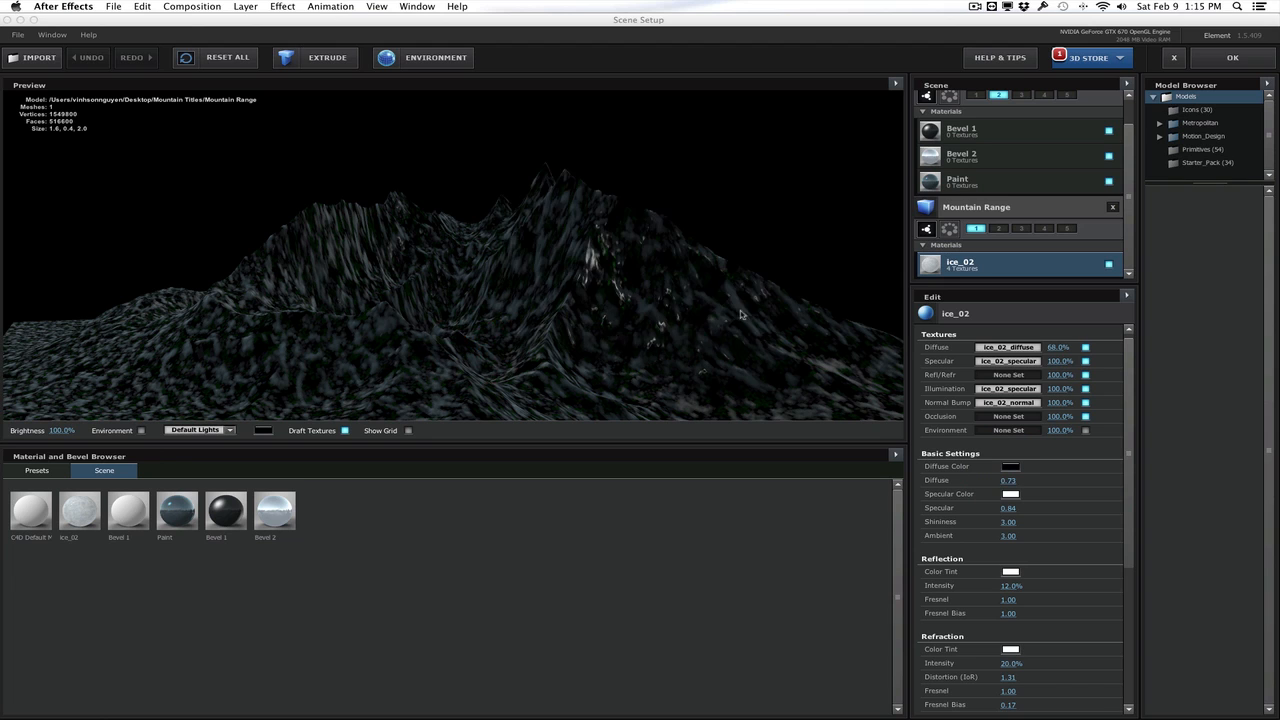
{"action": "left_click", "coordinate": [1232, 58]}
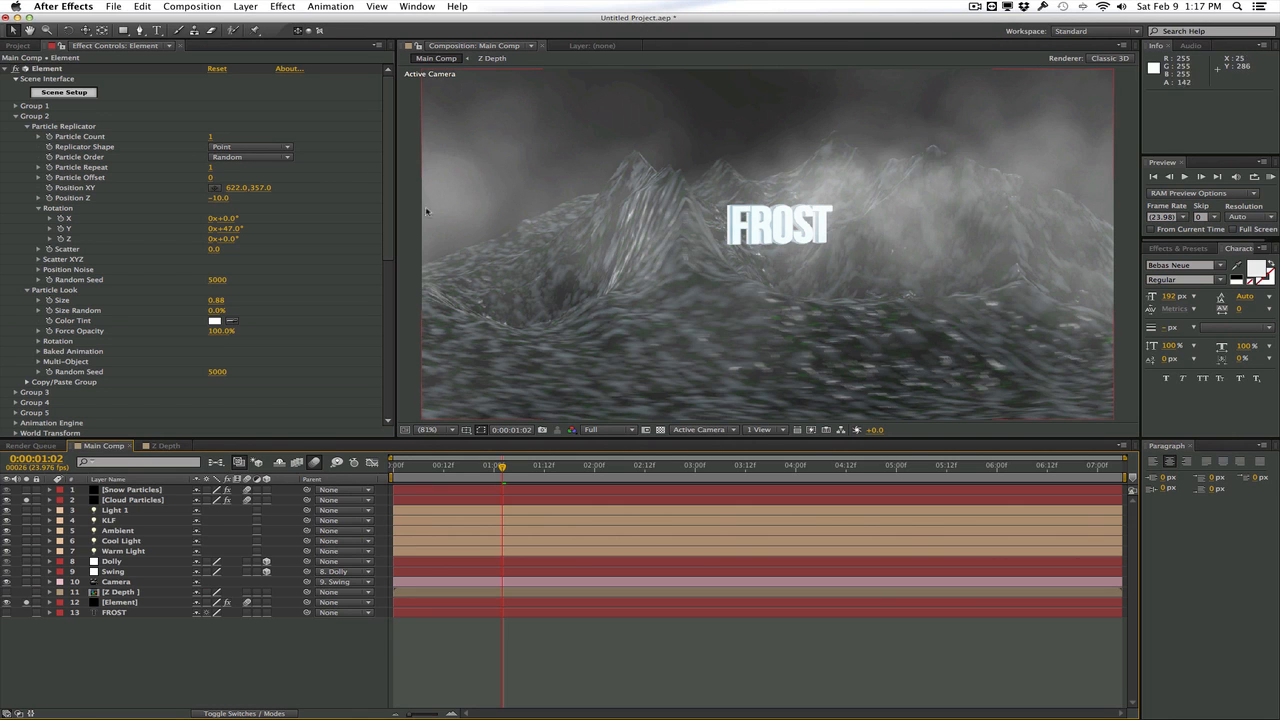
In the Cloud Particles layer's Particular visibility settings, set Z at Black to 1800 and Z at White to 1110
{"action": "scroll", "coordinate": [389, 236], "scroll_direction": "down", "scroll_amount": 2}
{"action": "left_click_drag", "start_coordinate": [389, 236], "coordinate": [390, 351]}
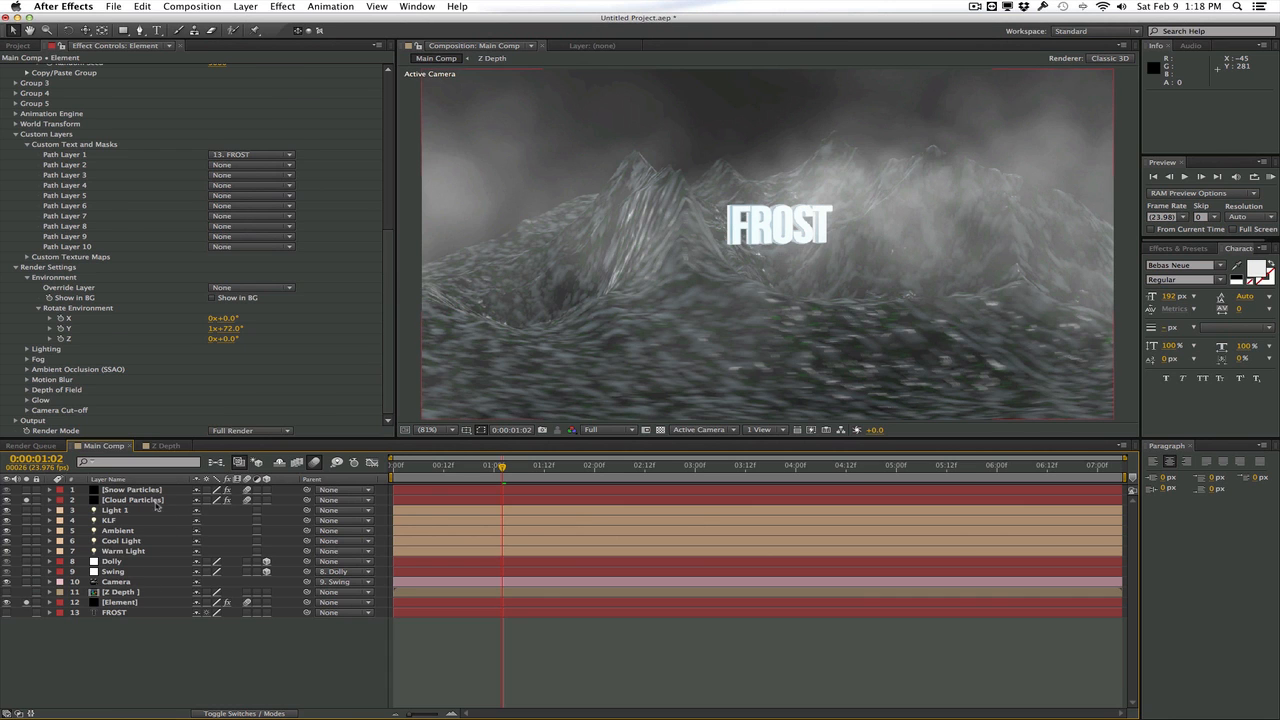
{"action": "left_click", "coordinate": [150, 500]}
{"action": "left_click_drag", "start_coordinate": [386, 308], "coordinate": [387, 402]}
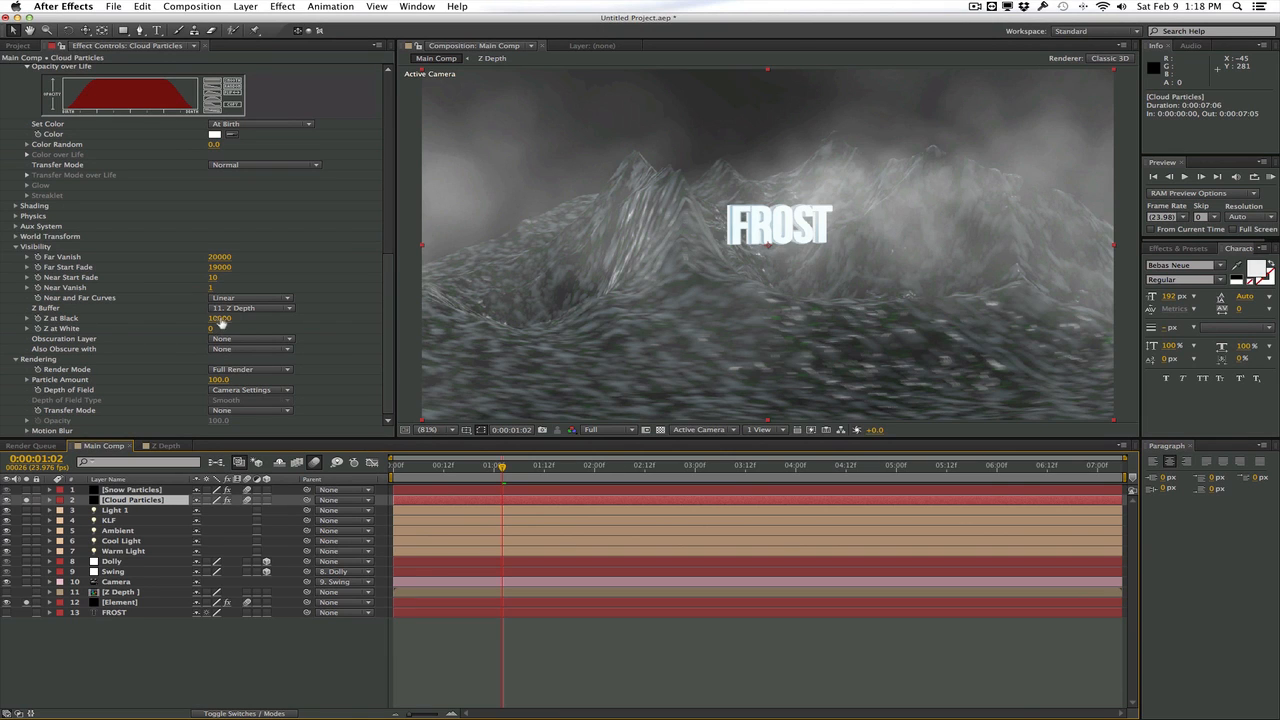
{"action": "left_click_drag", "start_coordinate": [219, 319], "coordinate": [111, 321]}
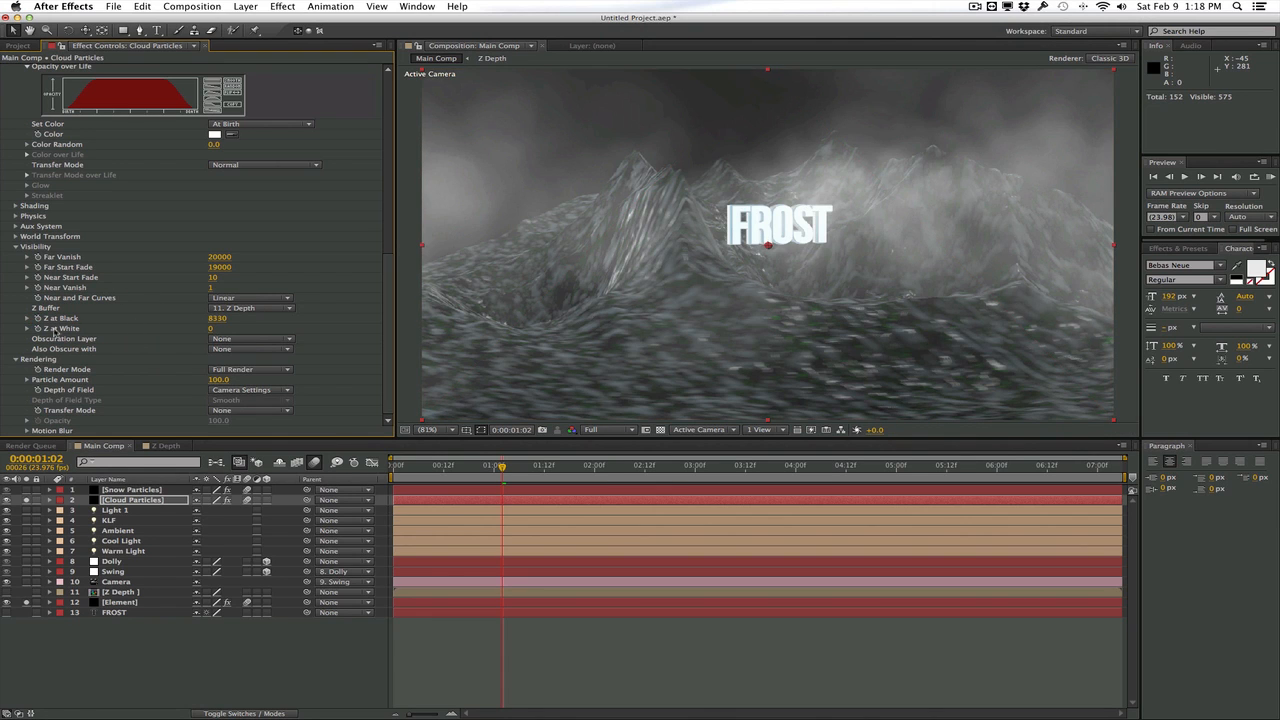
{"action": "left_click_drag", "start_coordinate": [209, 330], "coordinate": [10, 327]}
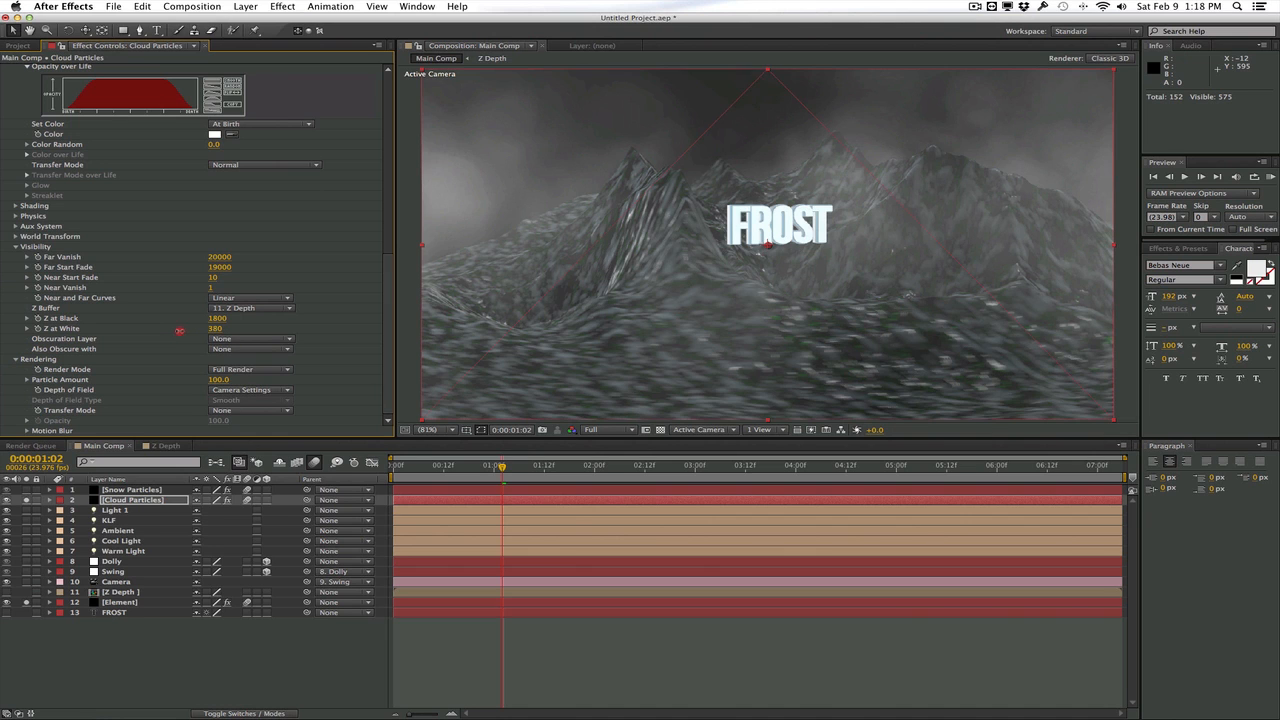
{"action": "left_click_drag", "start_coordinate": [179, 330], "coordinate": [270, 325]}
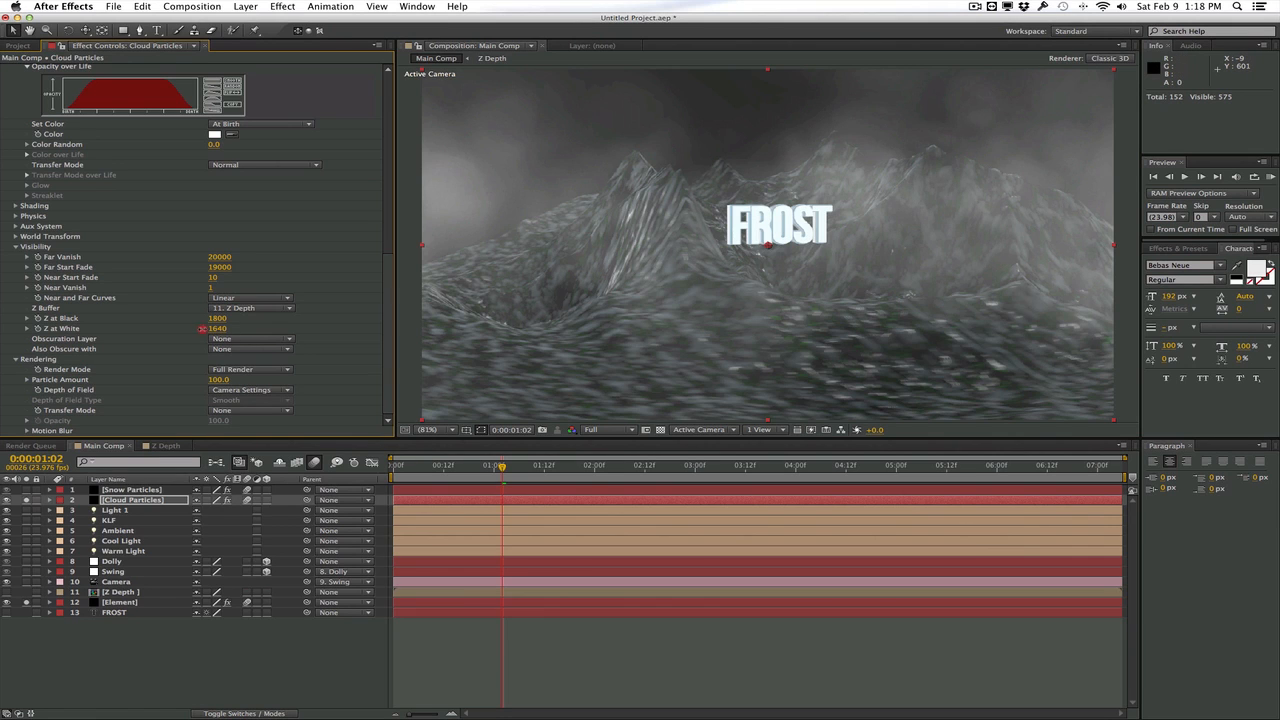
{"action": "left_click_drag", "start_coordinate": [202, 328], "coordinate": [182, 328]}
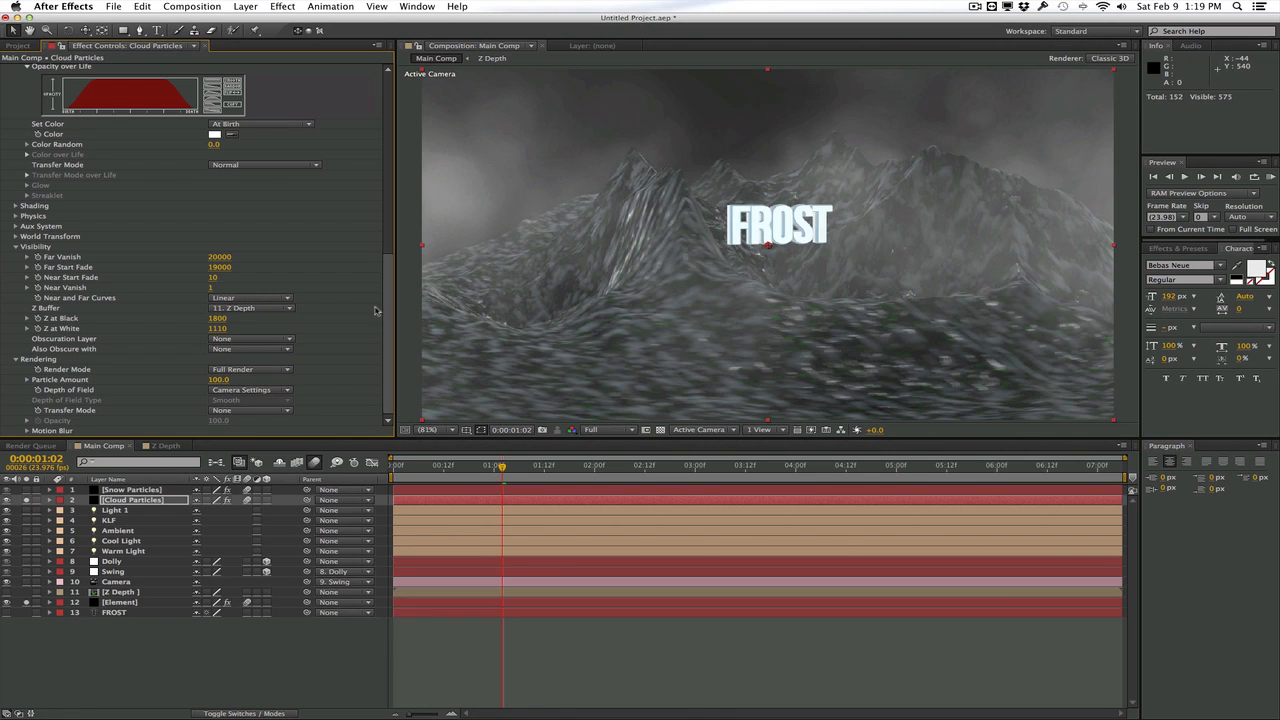
Switch the Cloud Particles Z Buffer to None and back to Z Depth to compare the clouds at 1:02
{"action": "left_click", "coordinate": [256, 314]}
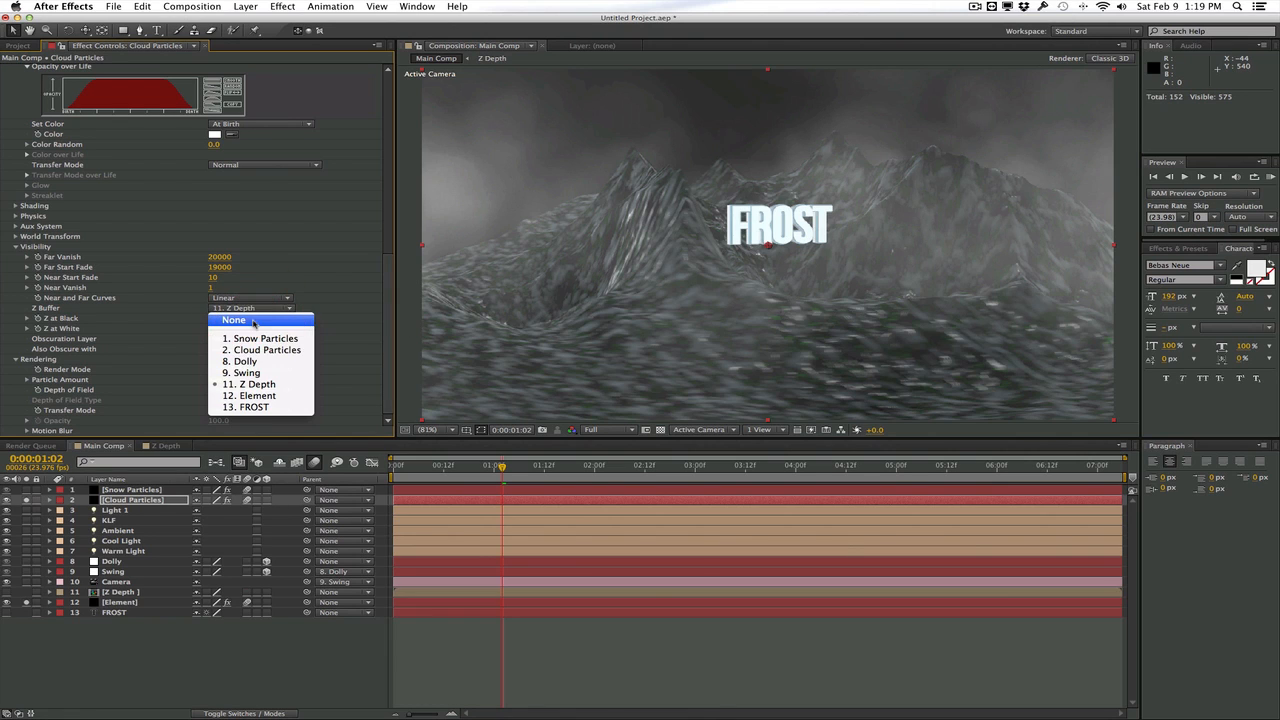
{"action": "left_click", "coordinate": [275, 320]}
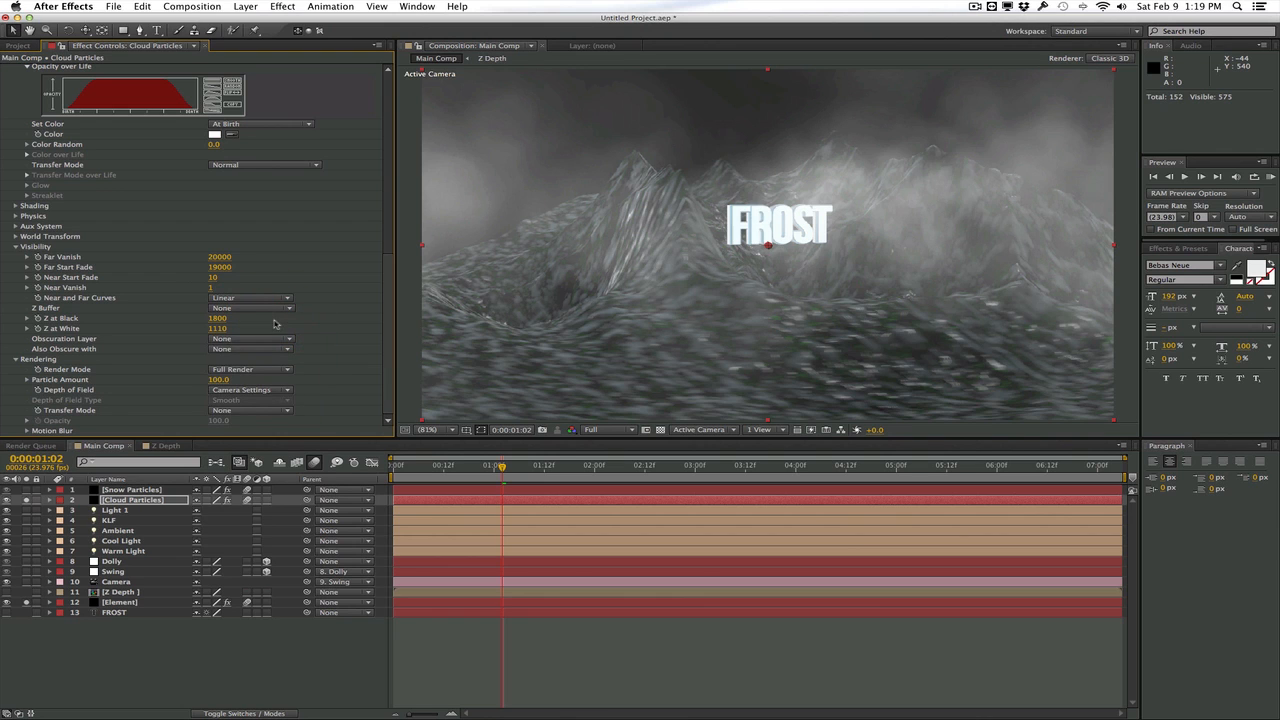
{"action": "left_click", "coordinate": [265, 308]}
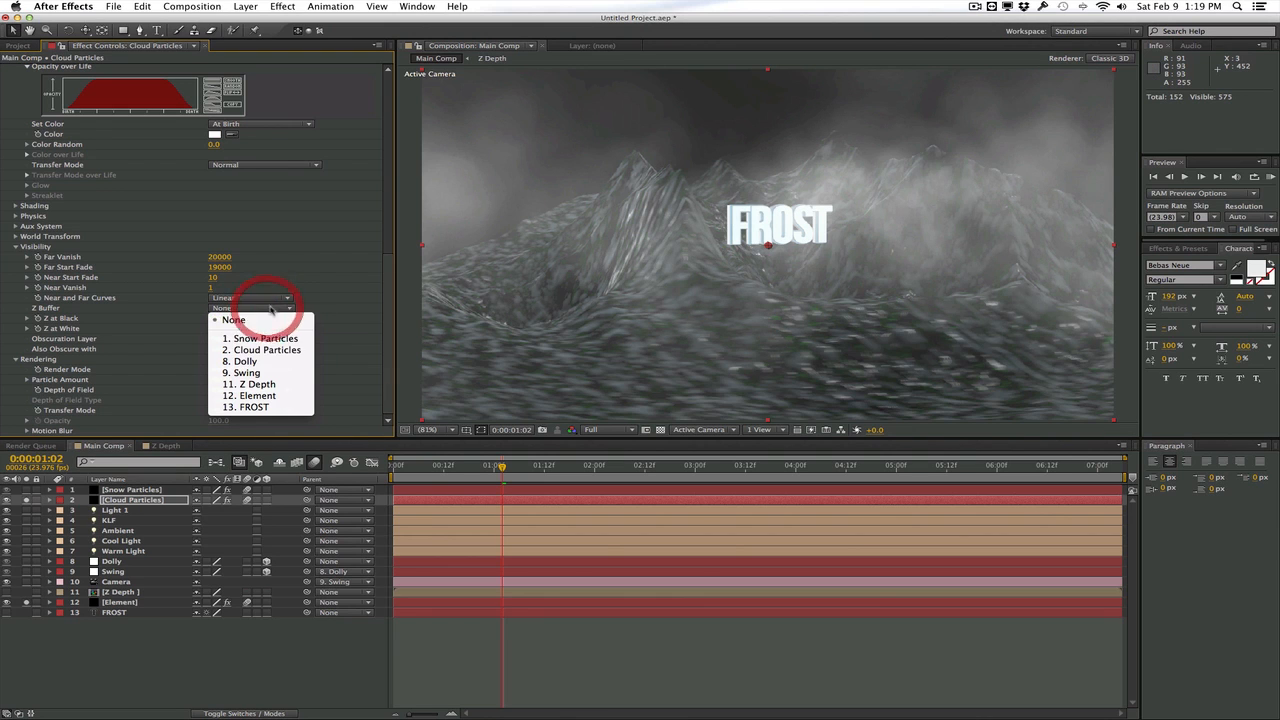
{"action": "left_click", "coordinate": [275, 384]}
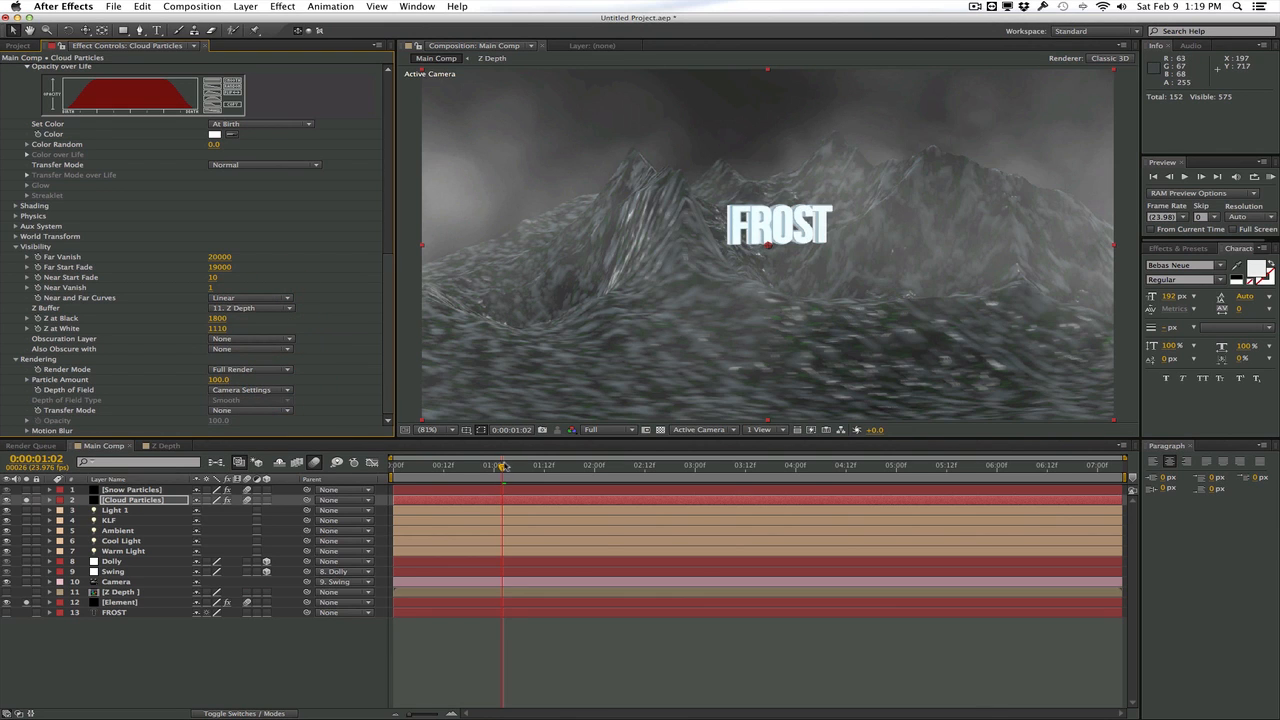
Move to 0:22 and compare the clouds there with the Z Buffer set to None and back to Z Depth
{"action": "left_click_drag", "start_coordinate": [503, 466], "coordinate": [486, 466]}
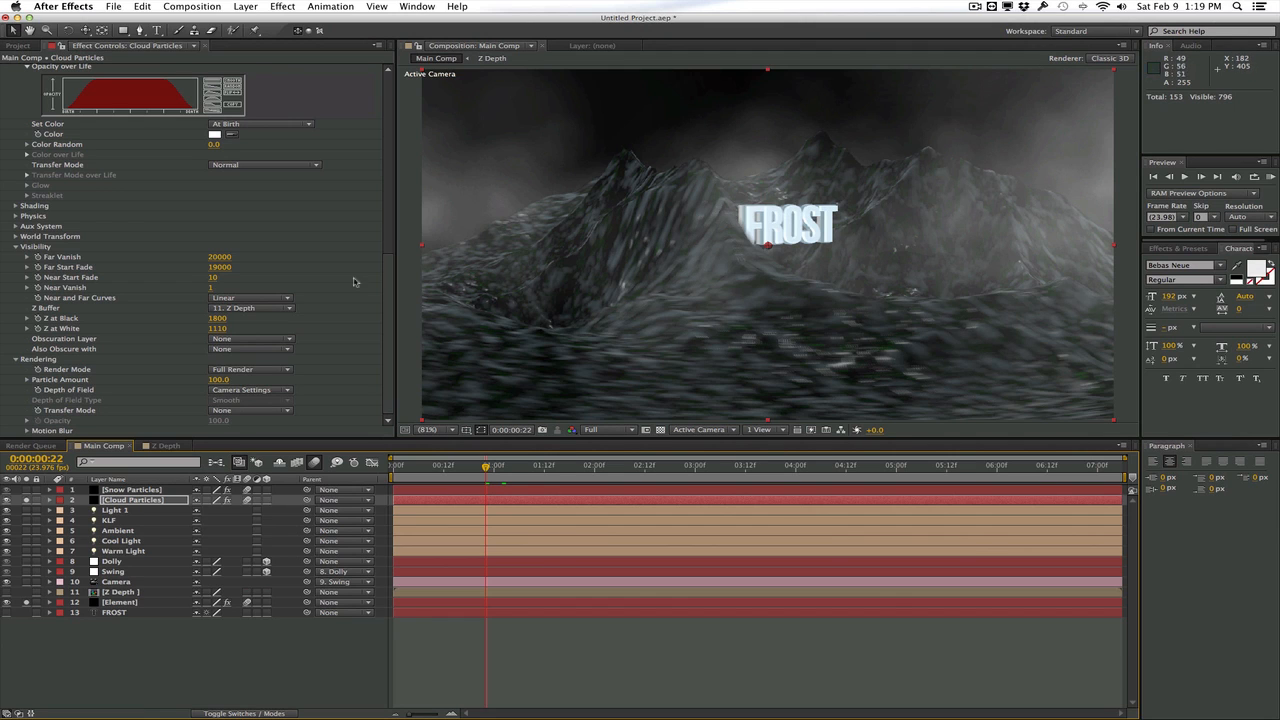
{"action": "left_click", "coordinate": [263, 308]}
{"action": "left_click", "coordinate": [258, 316]}
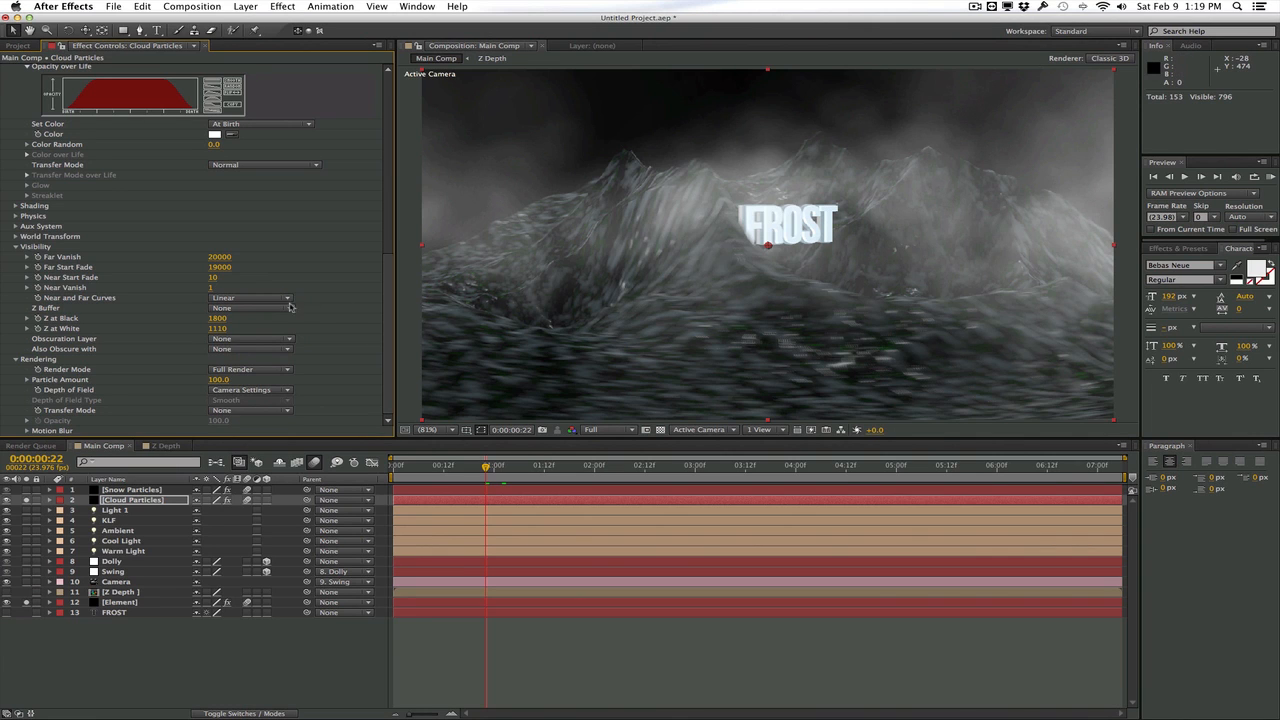
{"action": "left_click", "coordinate": [290, 308]}
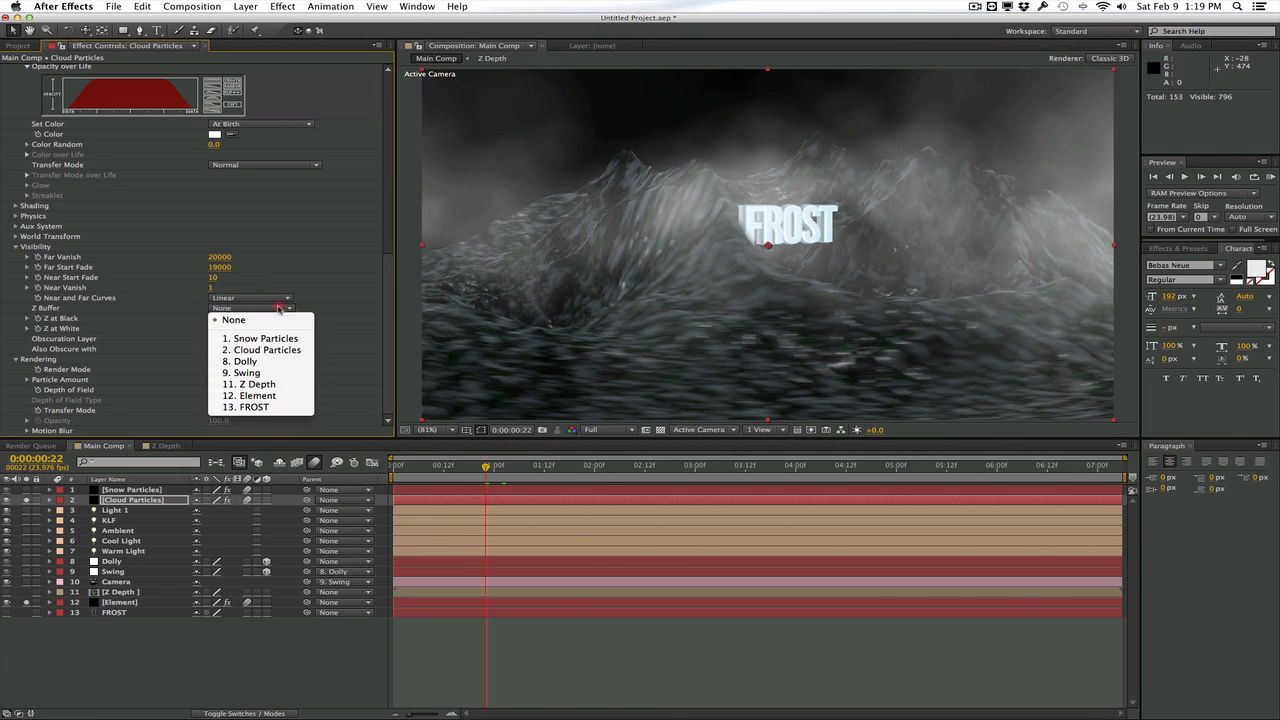
{"action": "left_click", "coordinate": [276, 384]}
Scrub the particles up to 1:05, return to 1:02 and unsolo the Snow Particles, Cloud Particles and Element layers
{"action": "key", "text": "Page_Down"}
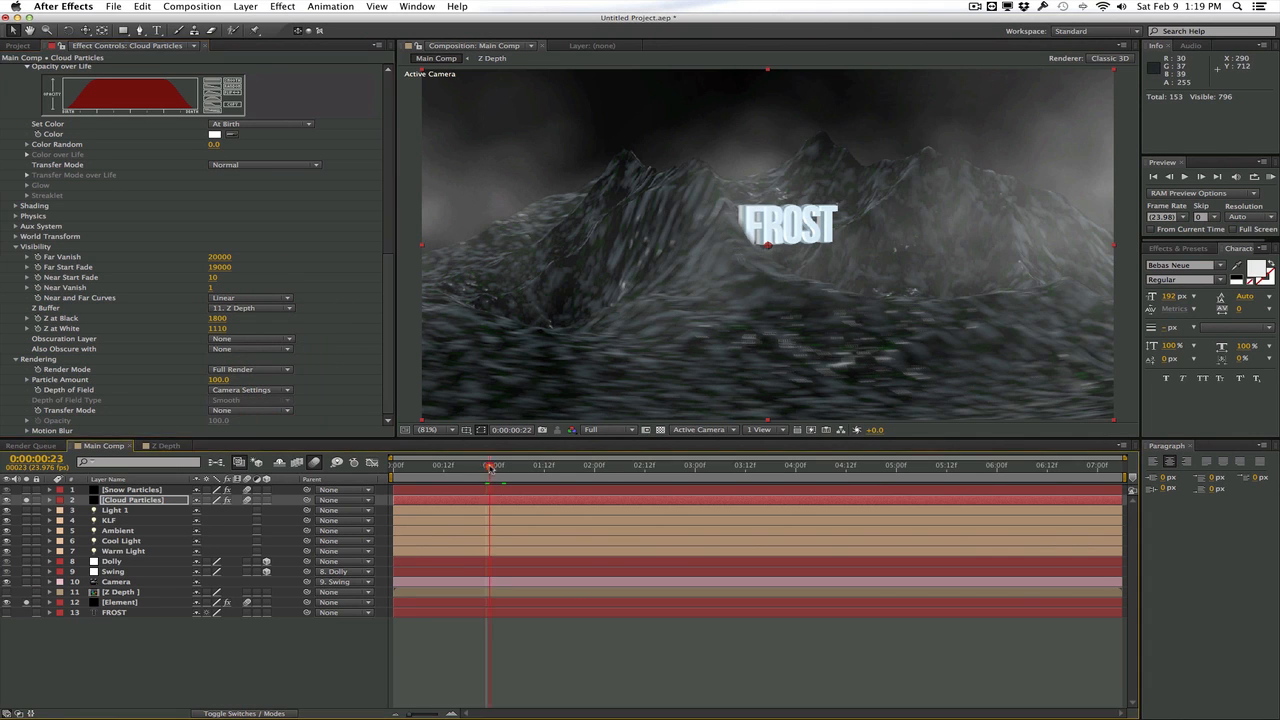
{"action": "left_click_drag", "start_coordinate": [490, 468], "coordinate": [524, 469]}
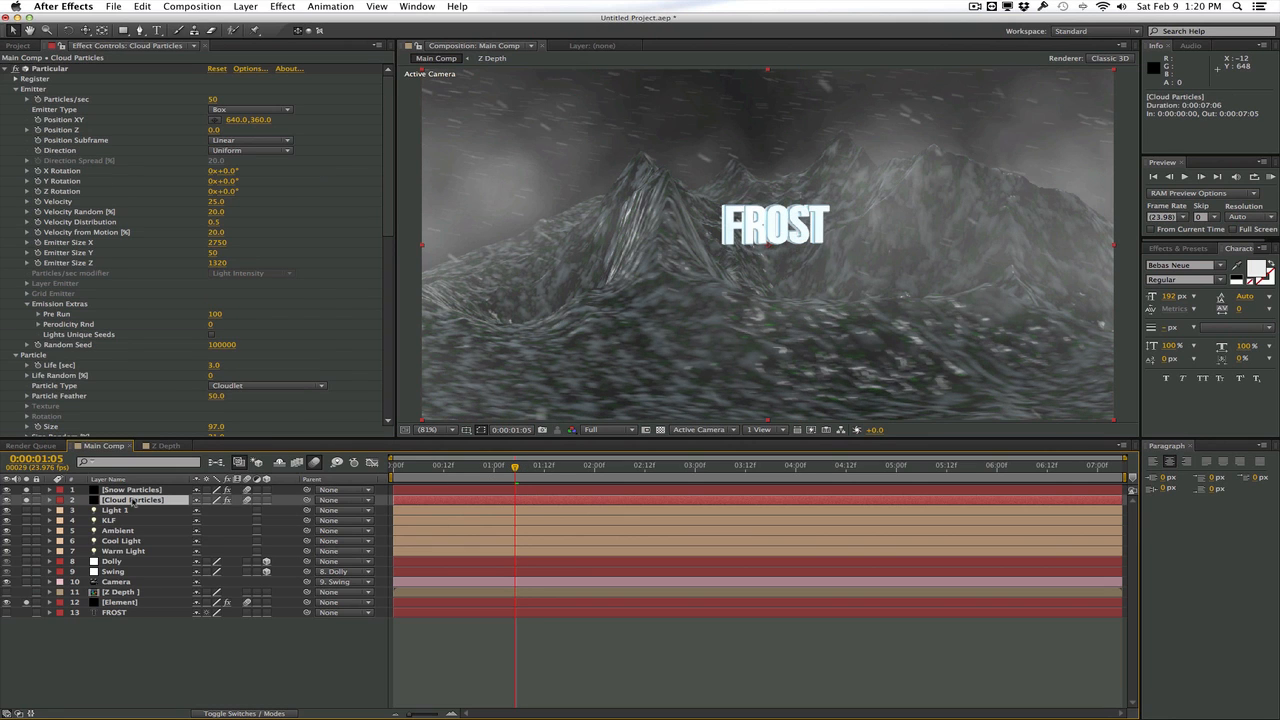
{"action": "left_click_drag", "start_coordinate": [515, 467], "coordinate": [502, 467]}
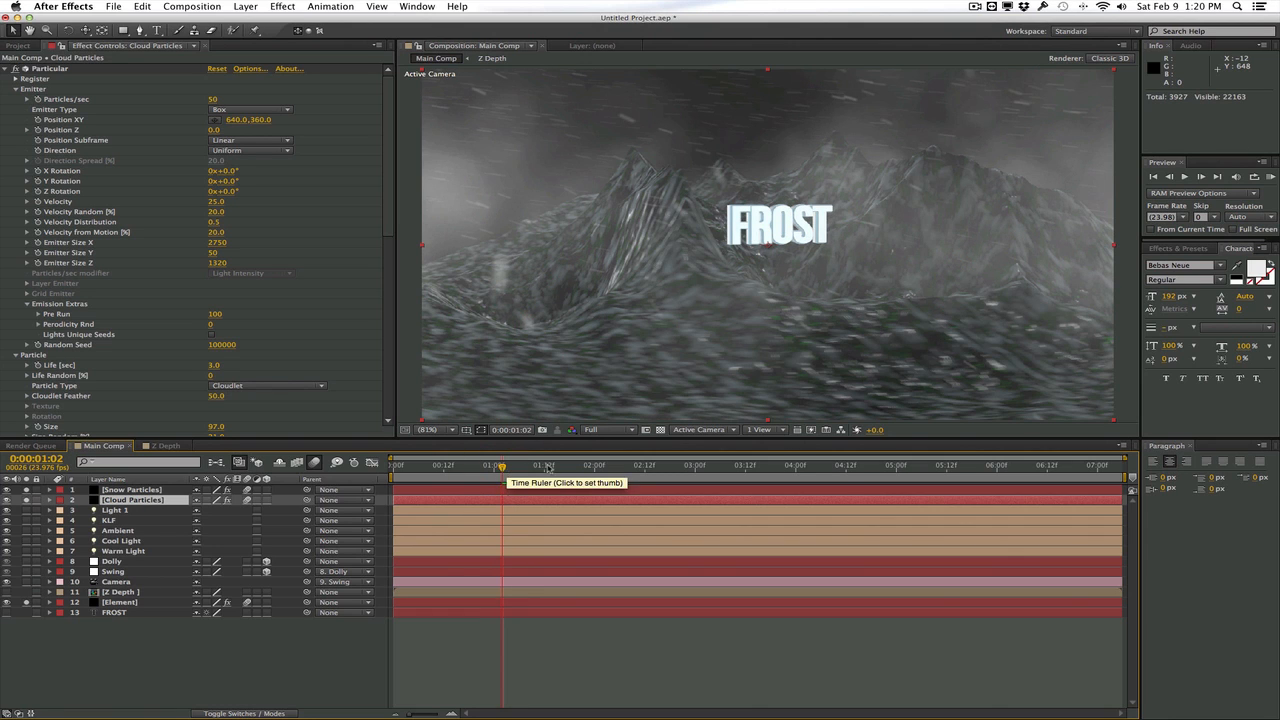
{"action": "left_click", "coordinate": [28, 491]}
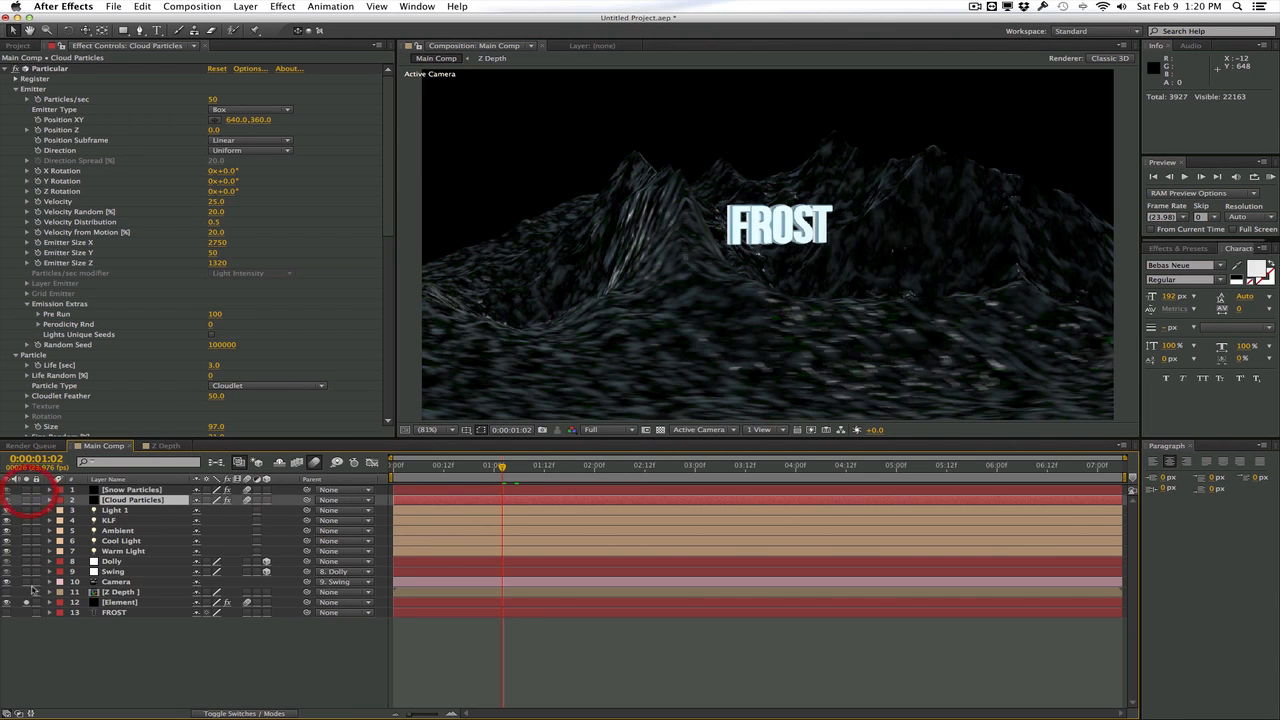
{"action": "left_click", "coordinate": [27, 602]}
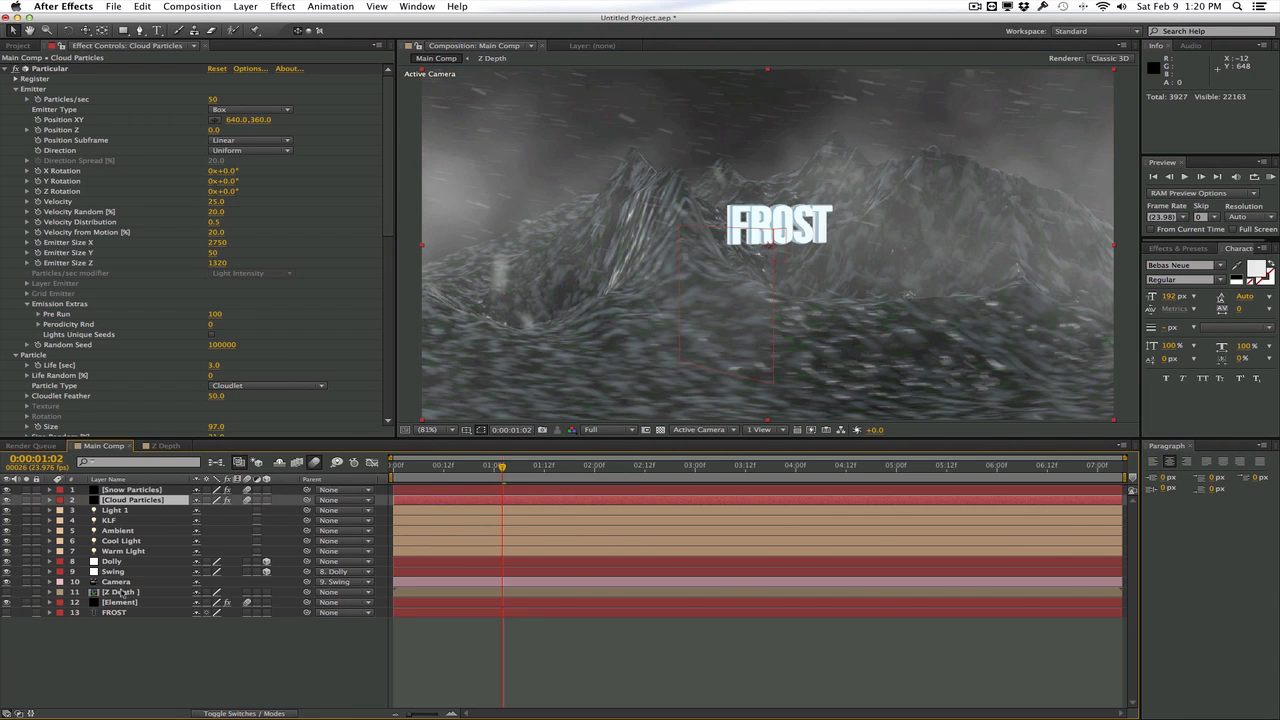
Reopen the Element scene setup and set the ice_02 material's diffuse color to white
{"action": "left_click", "coordinate": [120, 602]}
{"action": "left_click", "coordinate": [70, 90]}
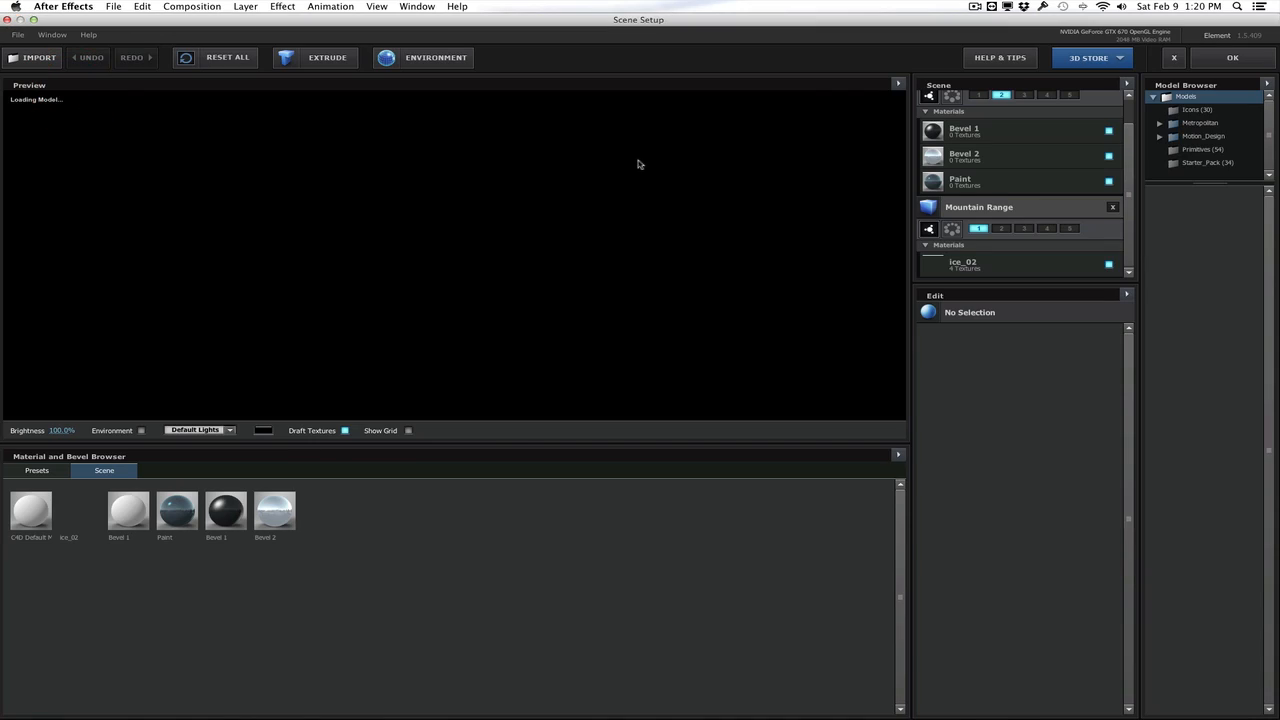
{"action": "left_click", "coordinate": [1013, 472]}
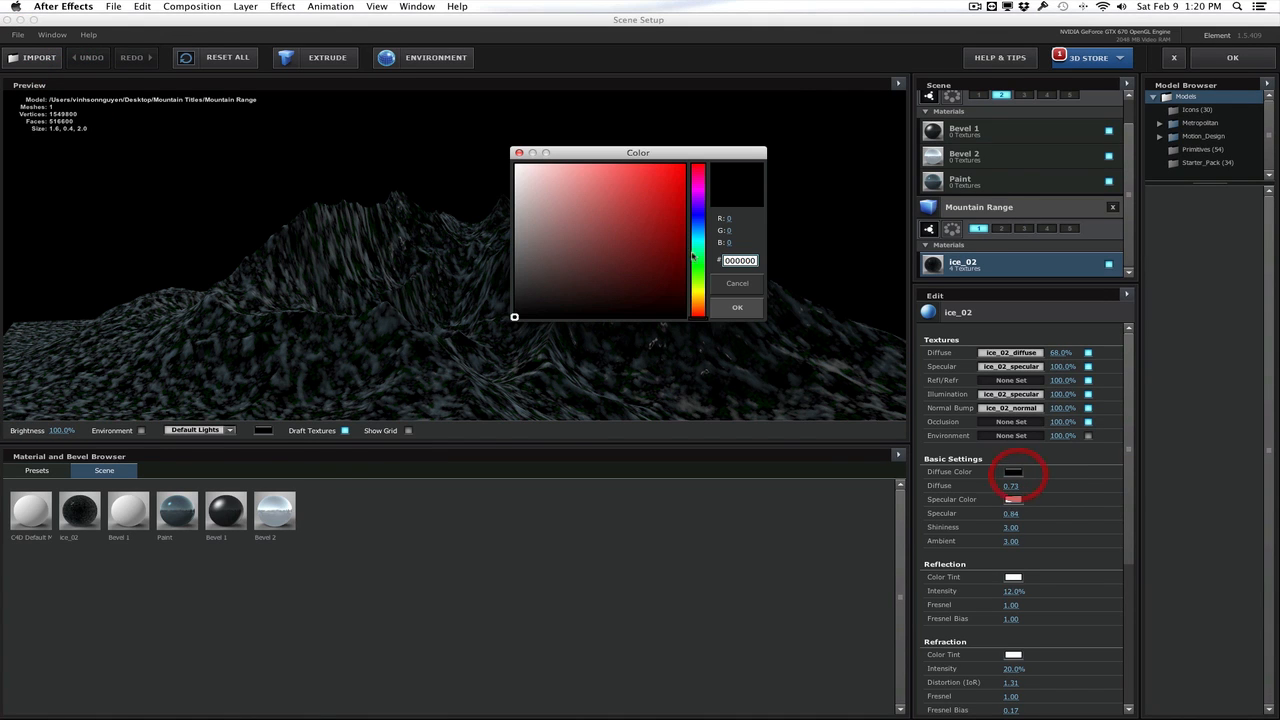
{"action": "left_click_drag", "start_coordinate": [624, 224], "coordinate": [495, 156]}
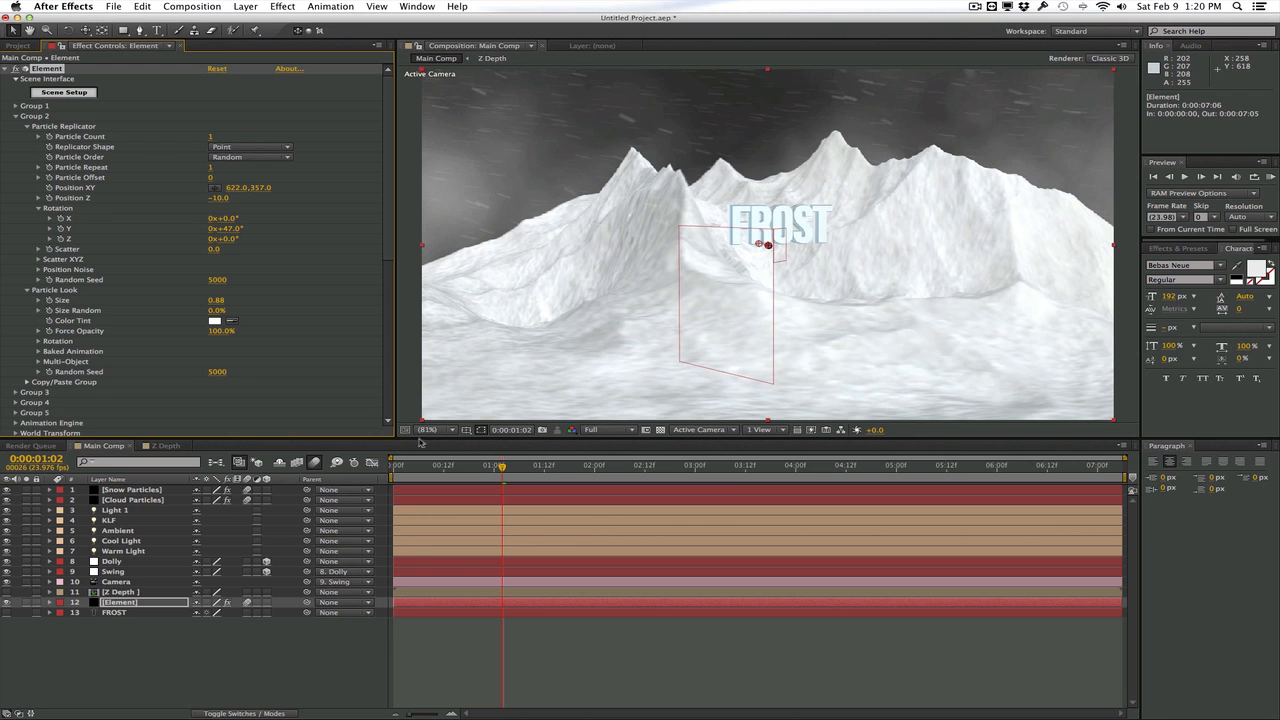
Enable Show in BG for the Element layer's environment and fit the composition to the viewer
{"action": "scroll", "coordinate": [141, 408], "scroll_direction": "down", "scroll_amount": 8}
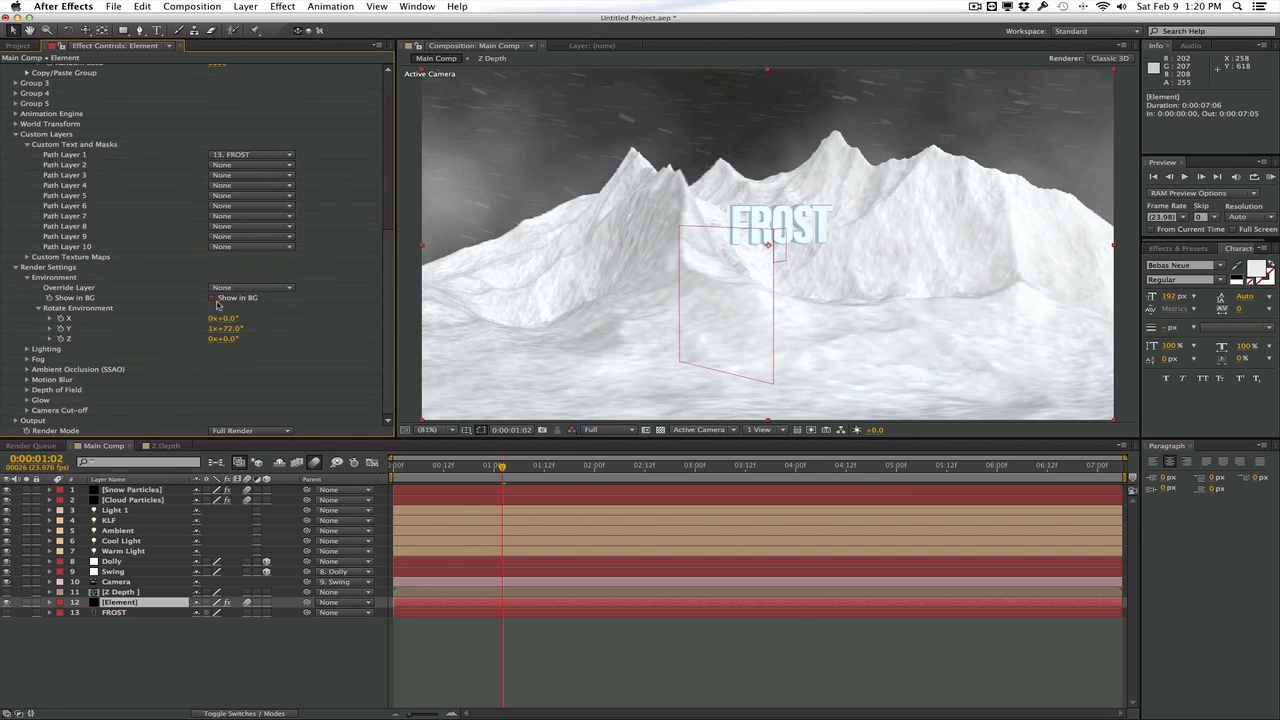
{"action": "left_click", "coordinate": [212, 297]}
{"action": "scroll", "coordinate": [552, 291], "scroll_direction": "down", "scroll_amount": 1}
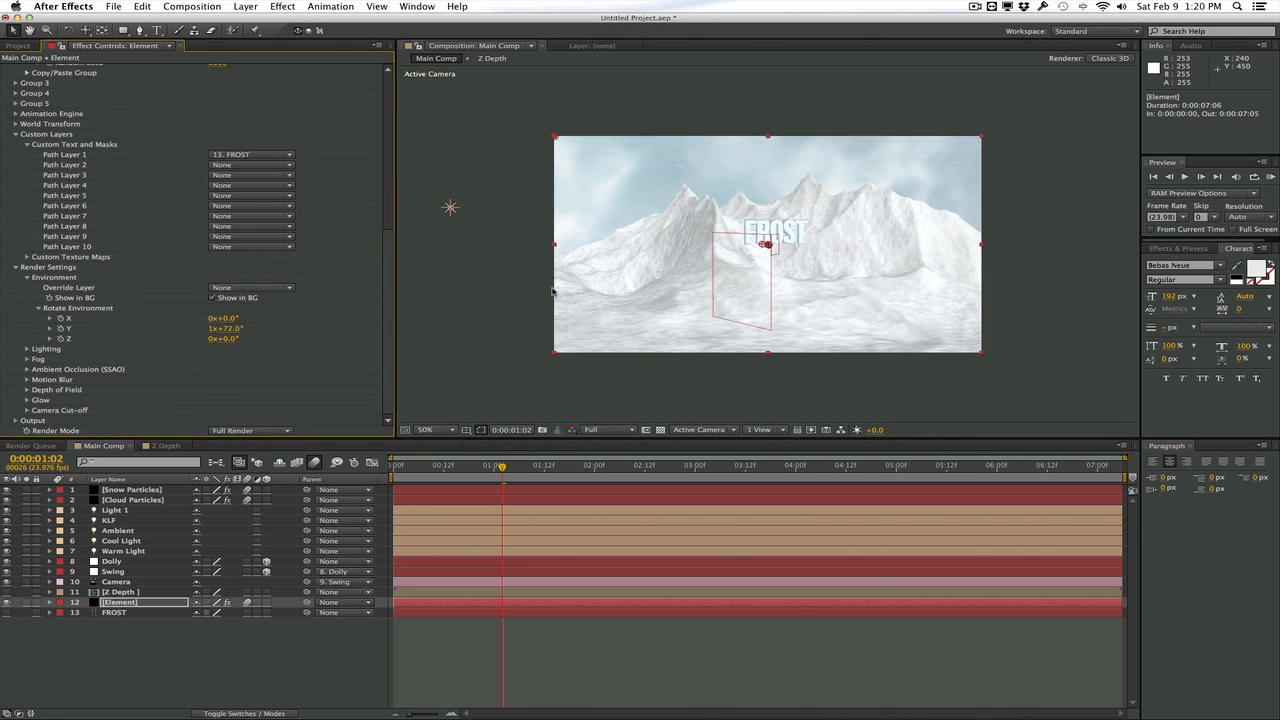
{"action": "scroll", "coordinate": [552, 291], "scroll_direction": "up", "scroll_amount": 1}
{"action": "scroll", "coordinate": [552, 291], "scroll_direction": "down", "scroll_amount": 1}
{"action": "left_click", "coordinate": [425, 429]}
{"action": "left_click", "coordinate": [434, 436]}
Set the Cloud Particles layer's particle opacity to 5 and start a RAM preview of the scene
{"action": "left_click", "coordinate": [132, 499]}
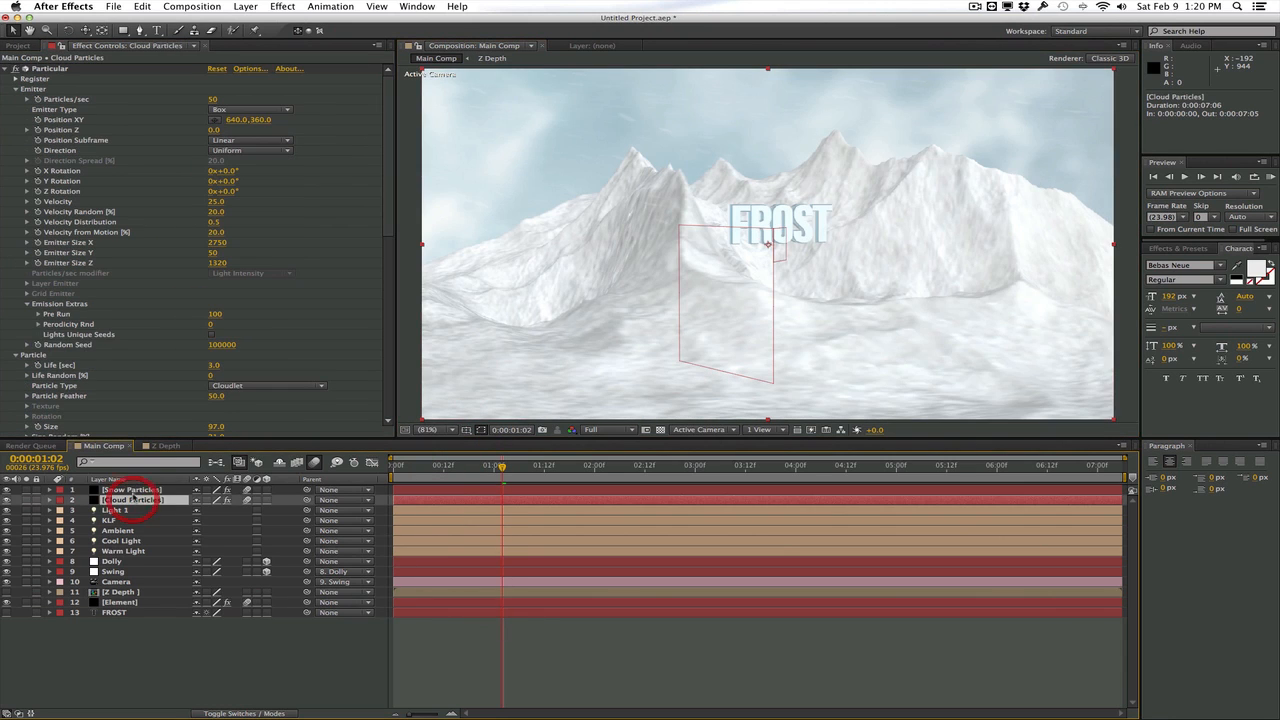
{"action": "scroll", "coordinate": [183, 345], "scroll_direction": "down", "scroll_amount": 5}
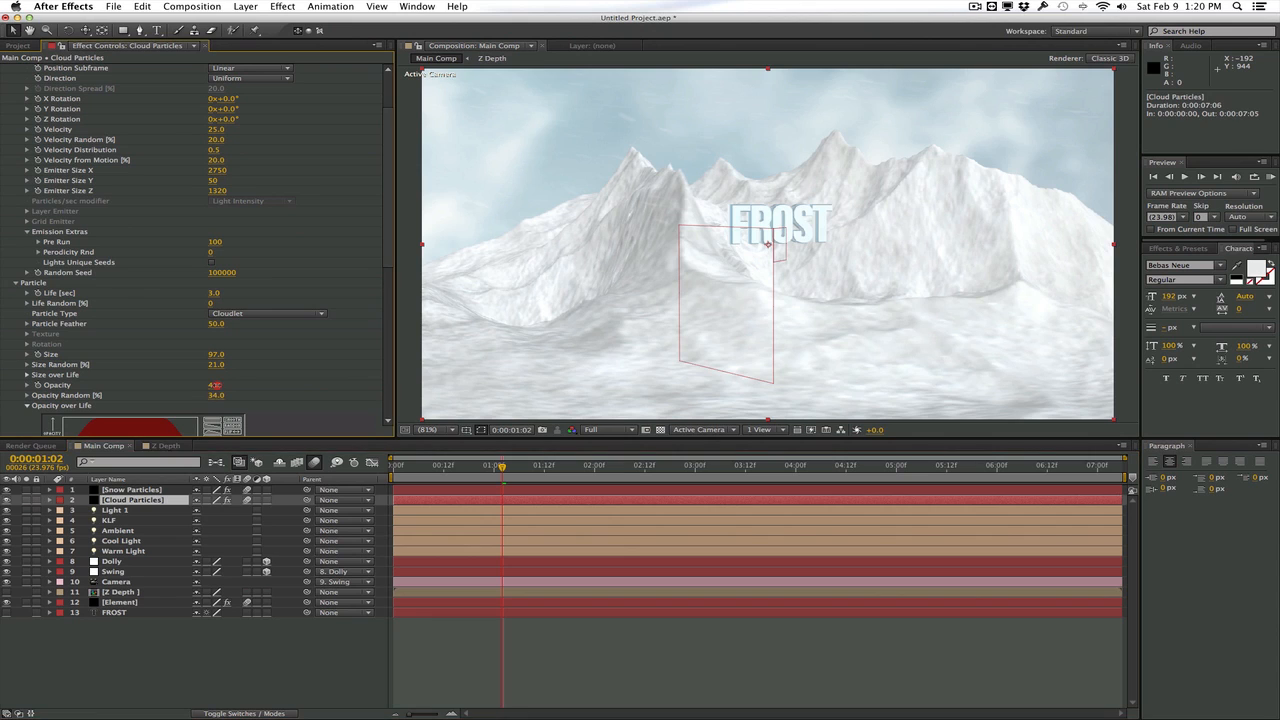
{"action": "left_click", "coordinate": [215, 388]}
{"action": "left_click", "coordinate": [215, 387]}
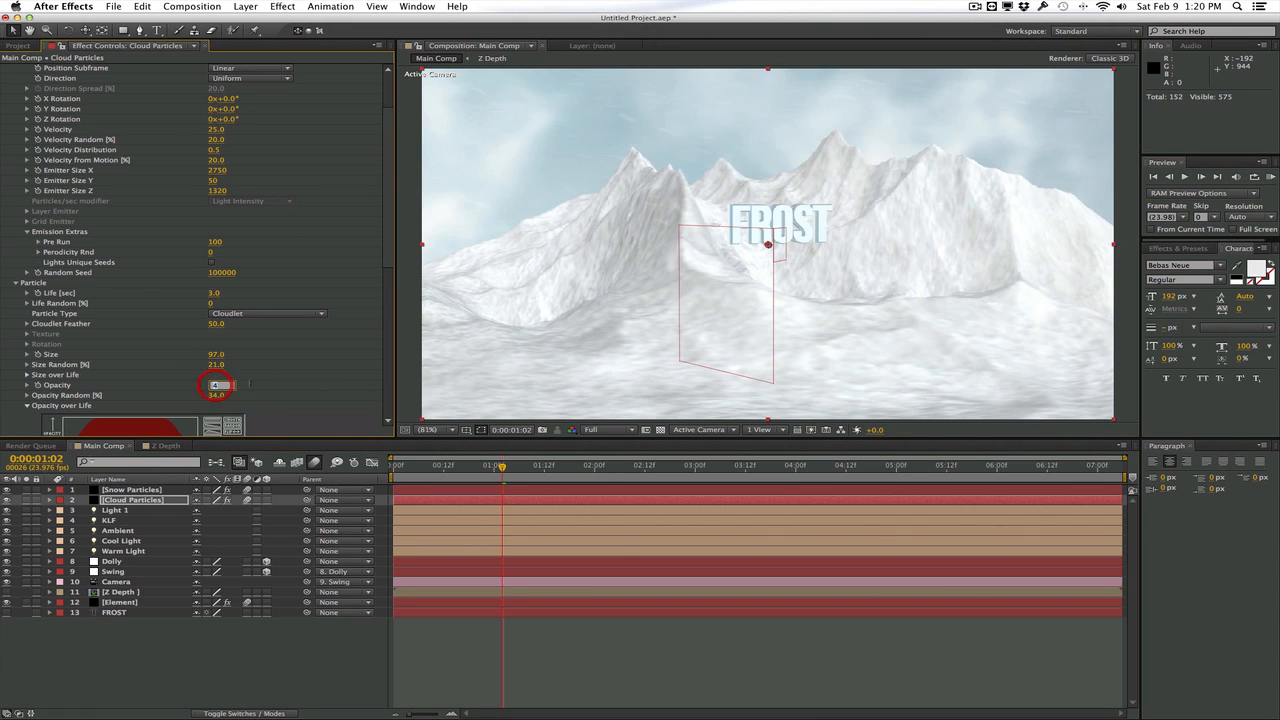
{"action": "type", "text": "5"}
{"action": "key", "text": "Return"}
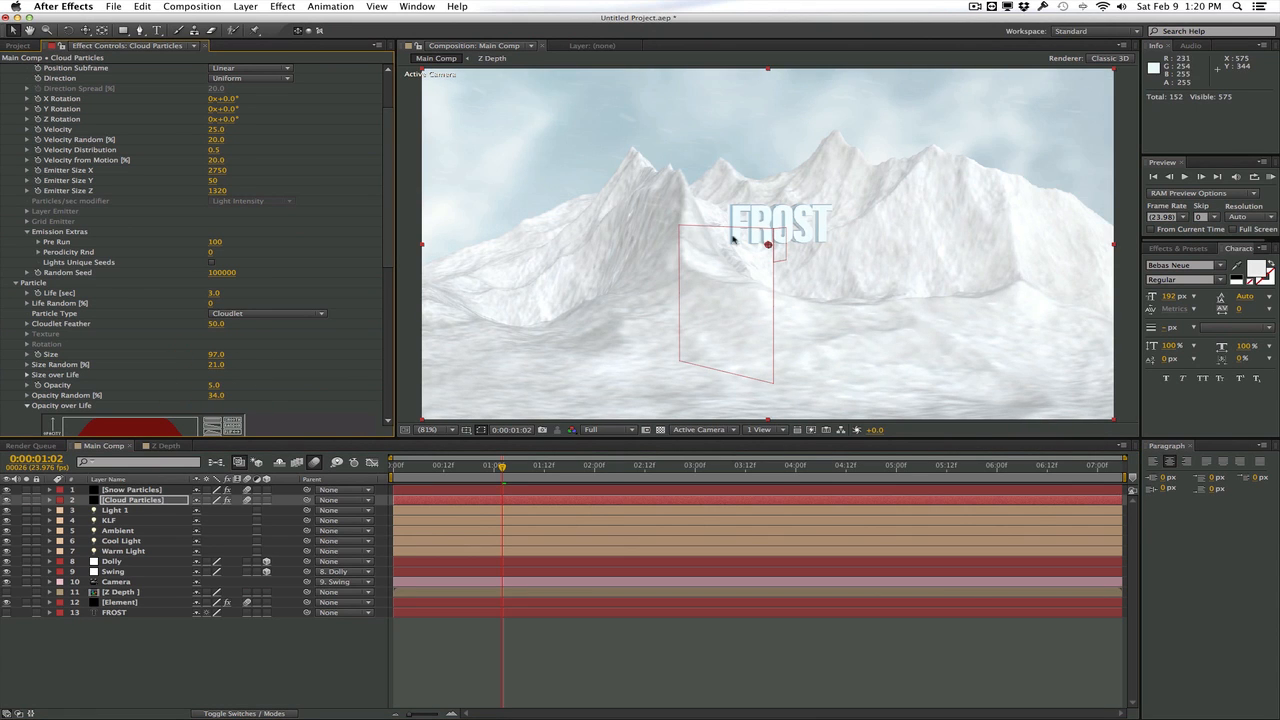
{"action": "left_click", "coordinate": [1270, 176]}
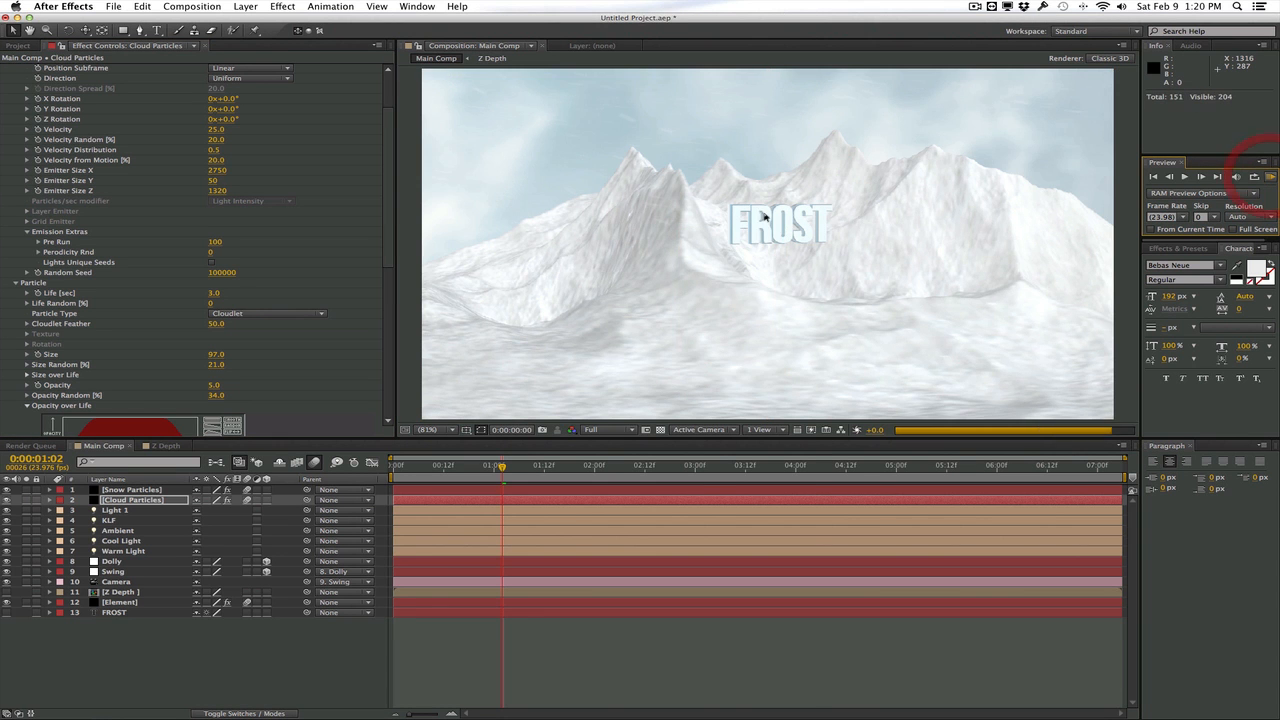
At 1:20, set the Snow Particles layer to emit 1430 particles per second with a particle life of 5 seconds
{"action": "left_click", "coordinate": [400, 206]}
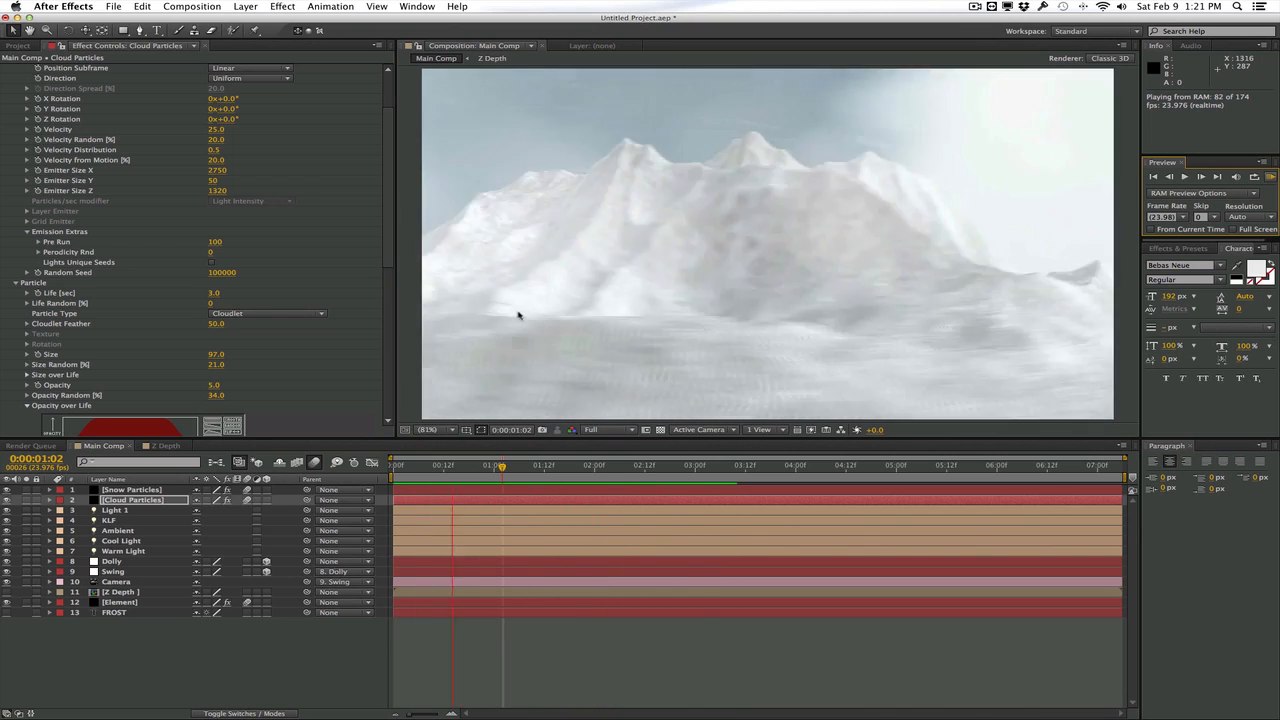
{"action": "left_click_drag", "start_coordinate": [535, 467], "coordinate": [578, 467]}
{"action": "left_click", "coordinate": [133, 490]}
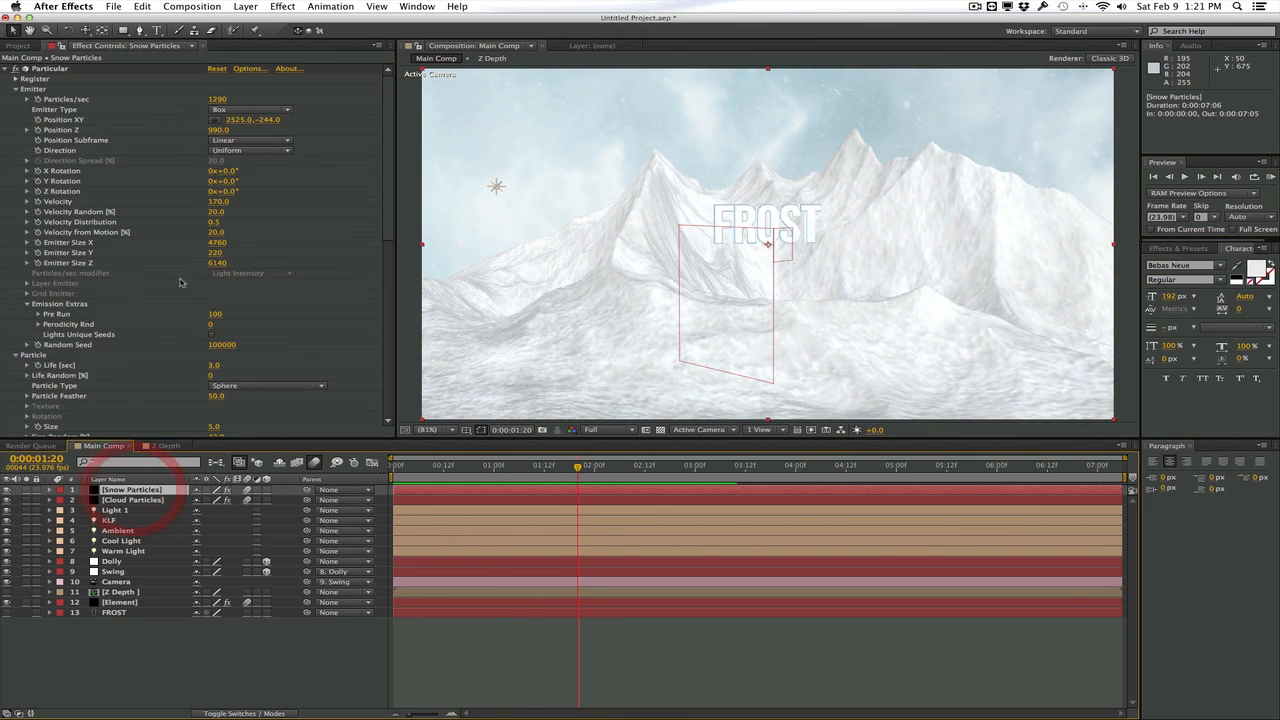
{"action": "left_click_drag", "start_coordinate": [210, 419], "coordinate": [215, 416]}
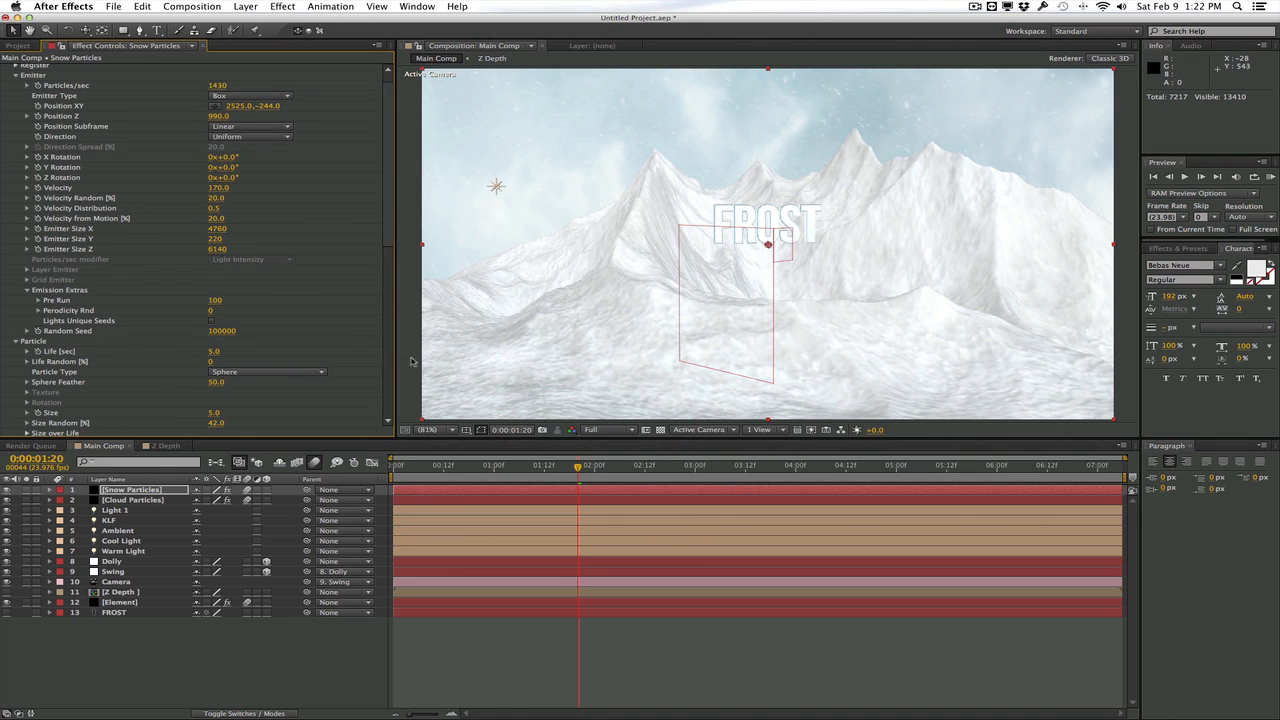
{"action": "left_click", "coordinate": [175, 665]}
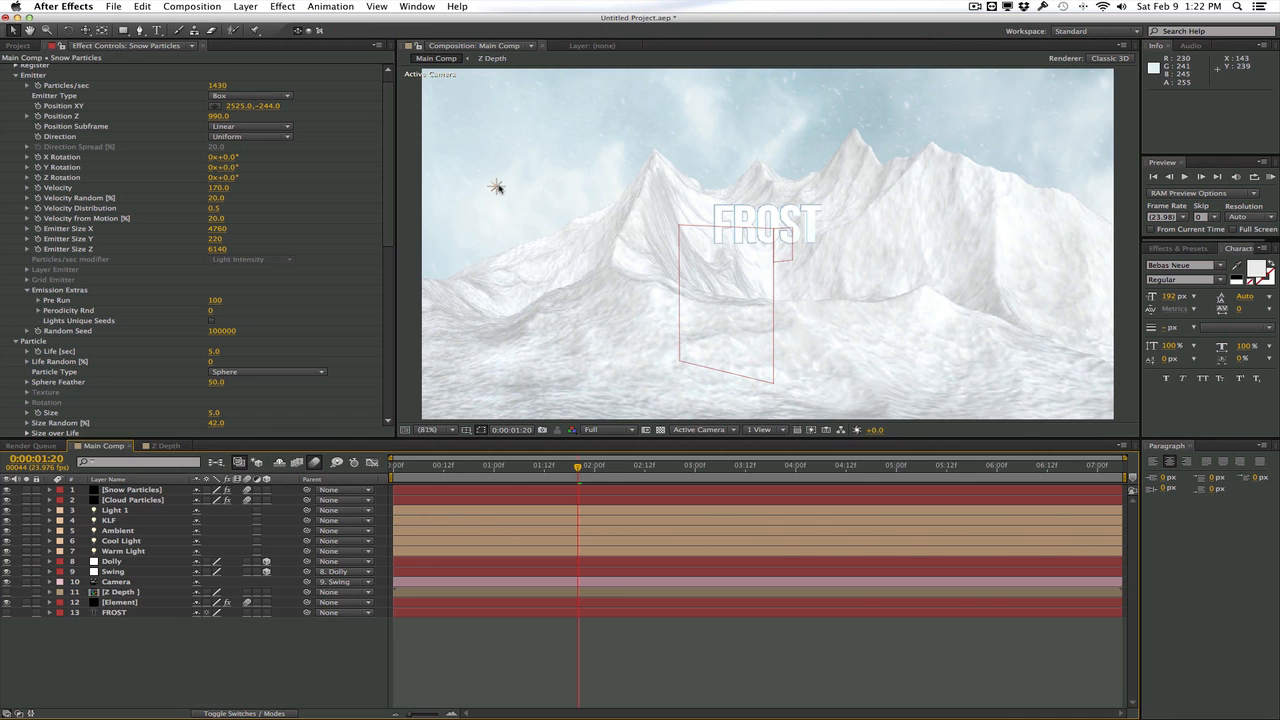
Check the snowfall at 0:18 and scrub to 3:07, and add a new comp-size black solid named KLF
{"action": "left_click", "coordinate": [471, 472]}
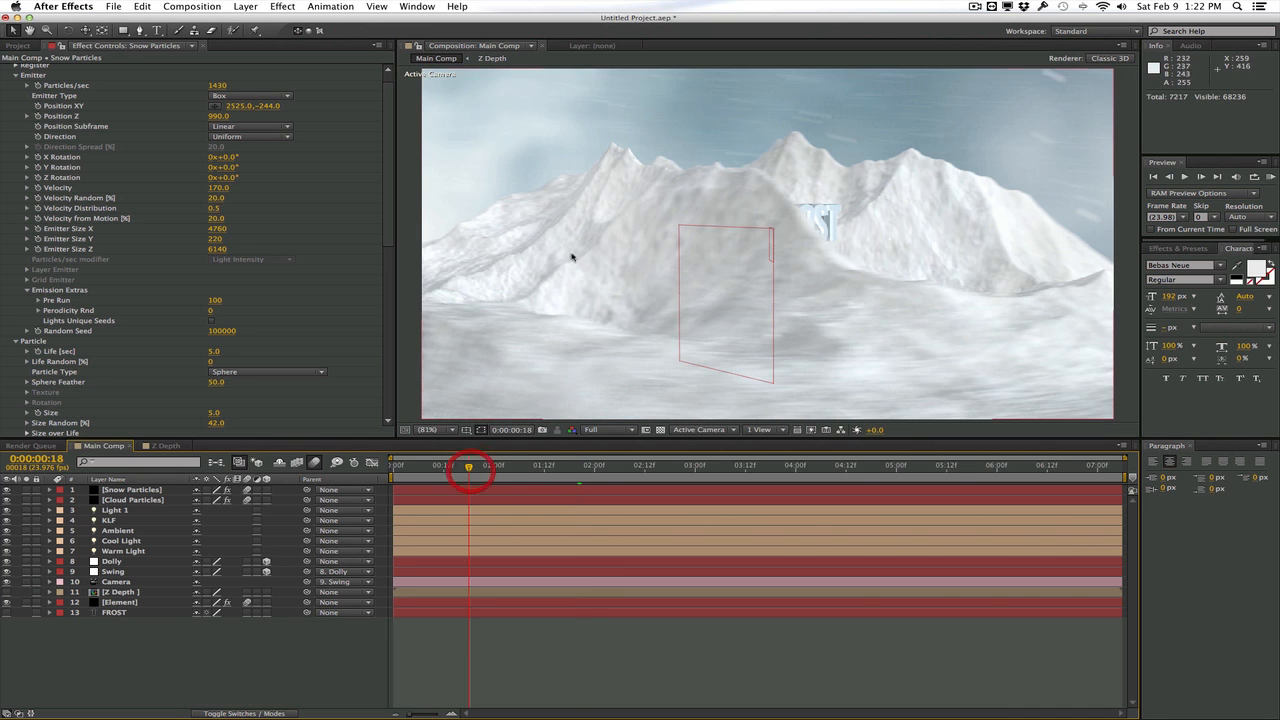
{"action": "left_click", "coordinate": [600, 465]}
{"action": "left_click_drag", "start_coordinate": [604, 464], "coordinate": [725, 465]}
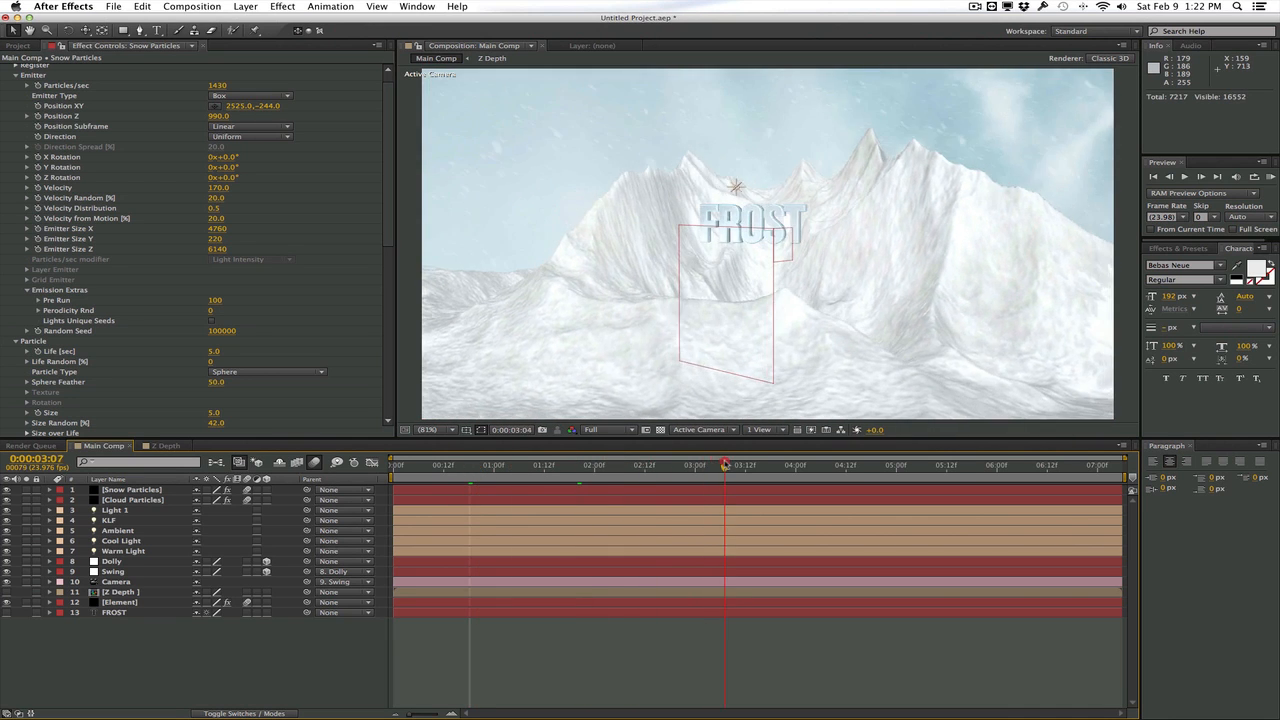
{"action": "left_click", "coordinate": [246, 6]}
{"action": "mouse_move", "coordinate": [300, 24]}
{"action": "left_click", "coordinate": [515, 38]}
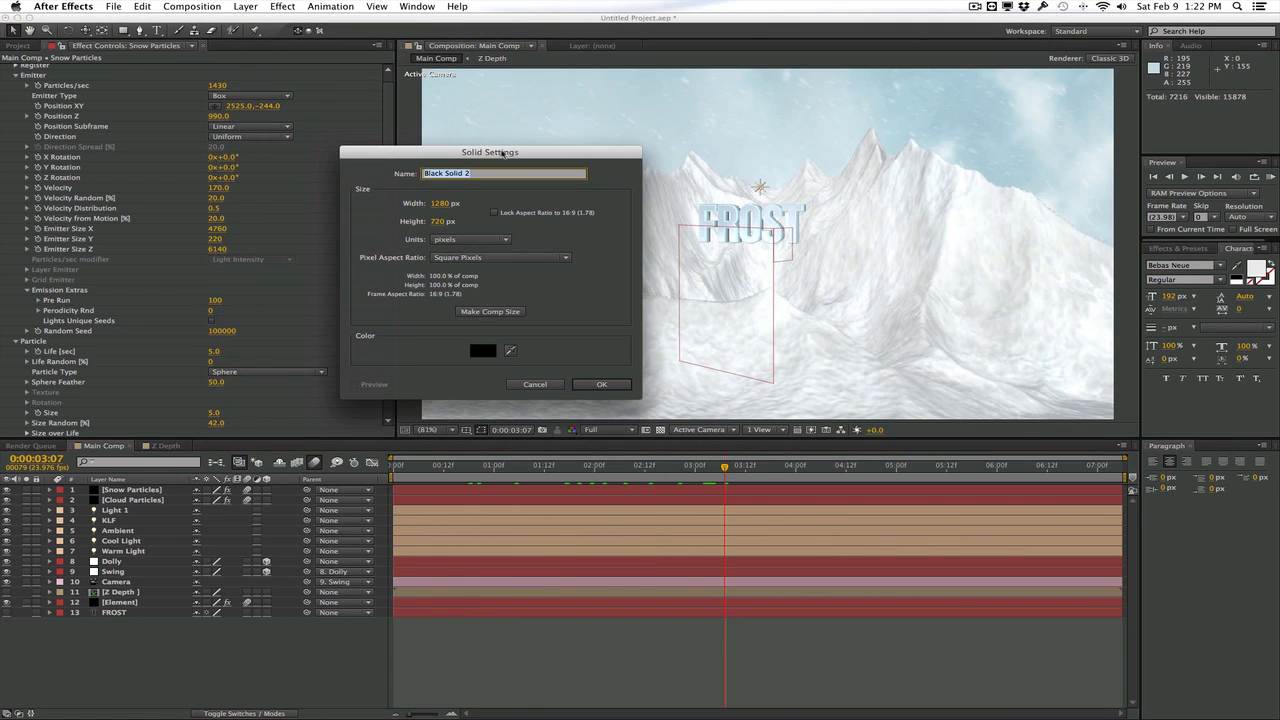
{"action": "type", "text": "KLF"}
{"action": "key", "text": "Return"}
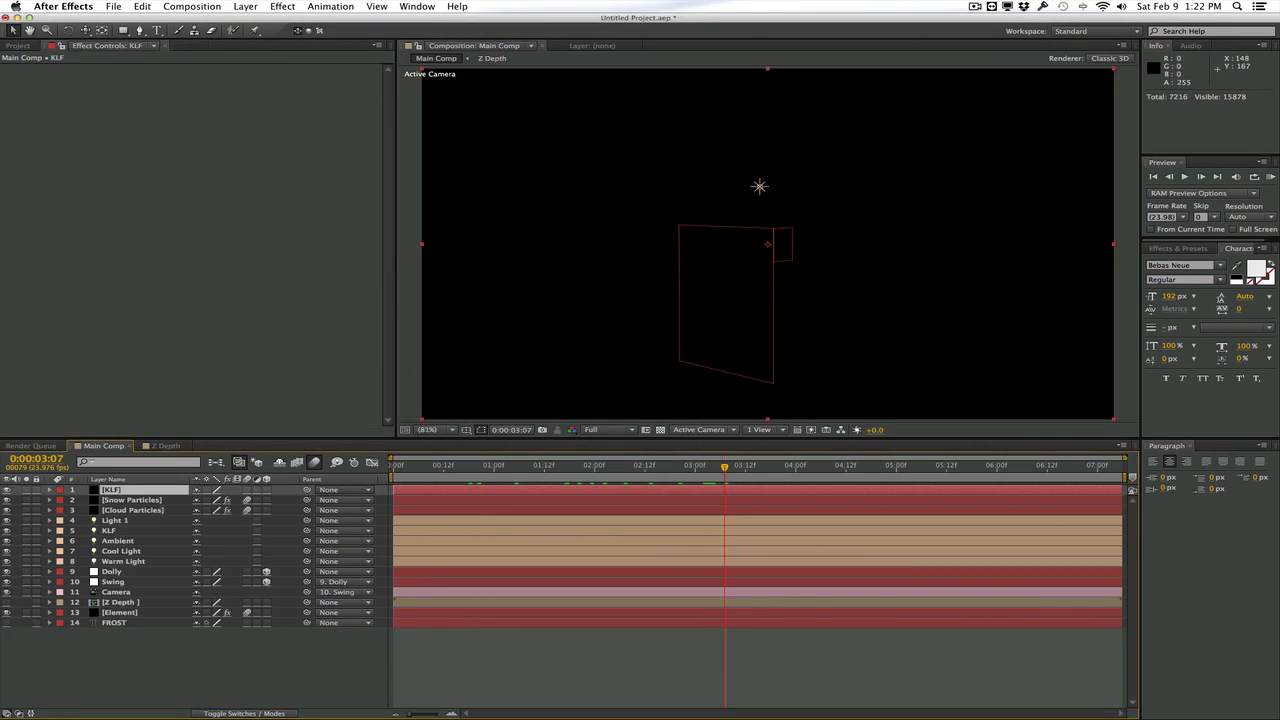
Apply the Knoll Light Factory effect to the KLF solid
{"action": "left_click", "coordinate": [294, 6]}
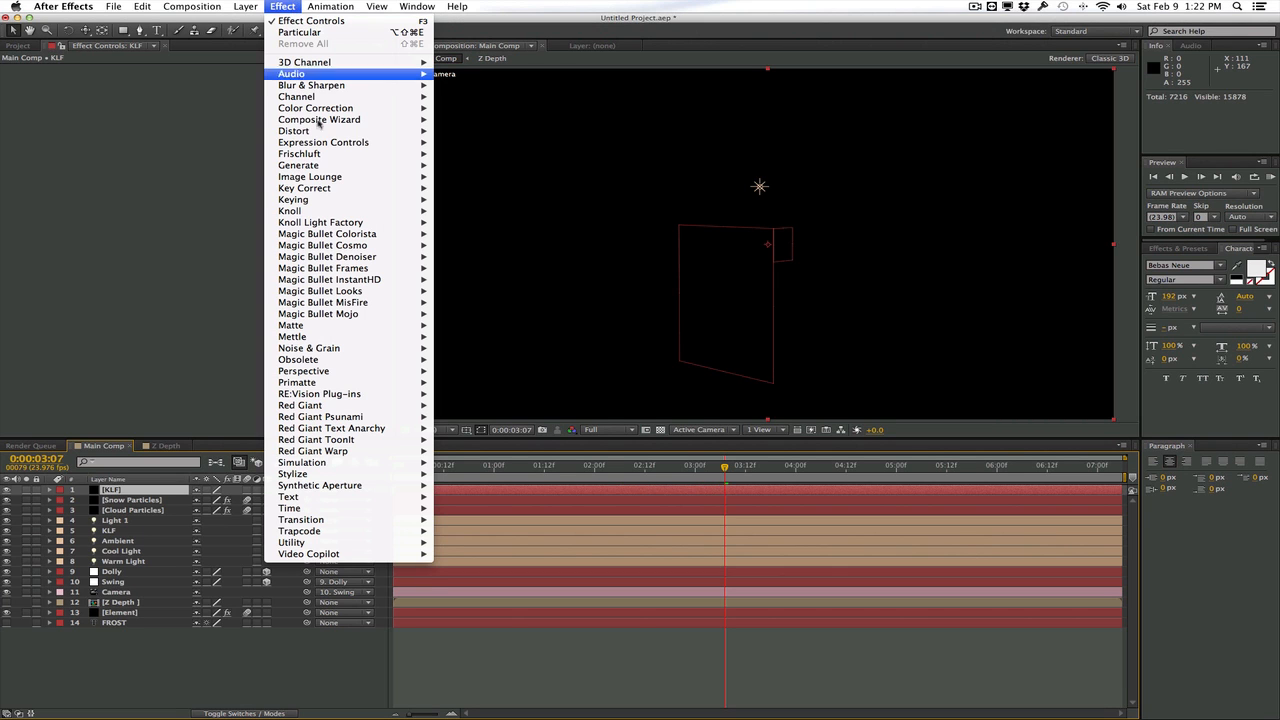
{"action": "mouse_move", "coordinate": [336, 222]}
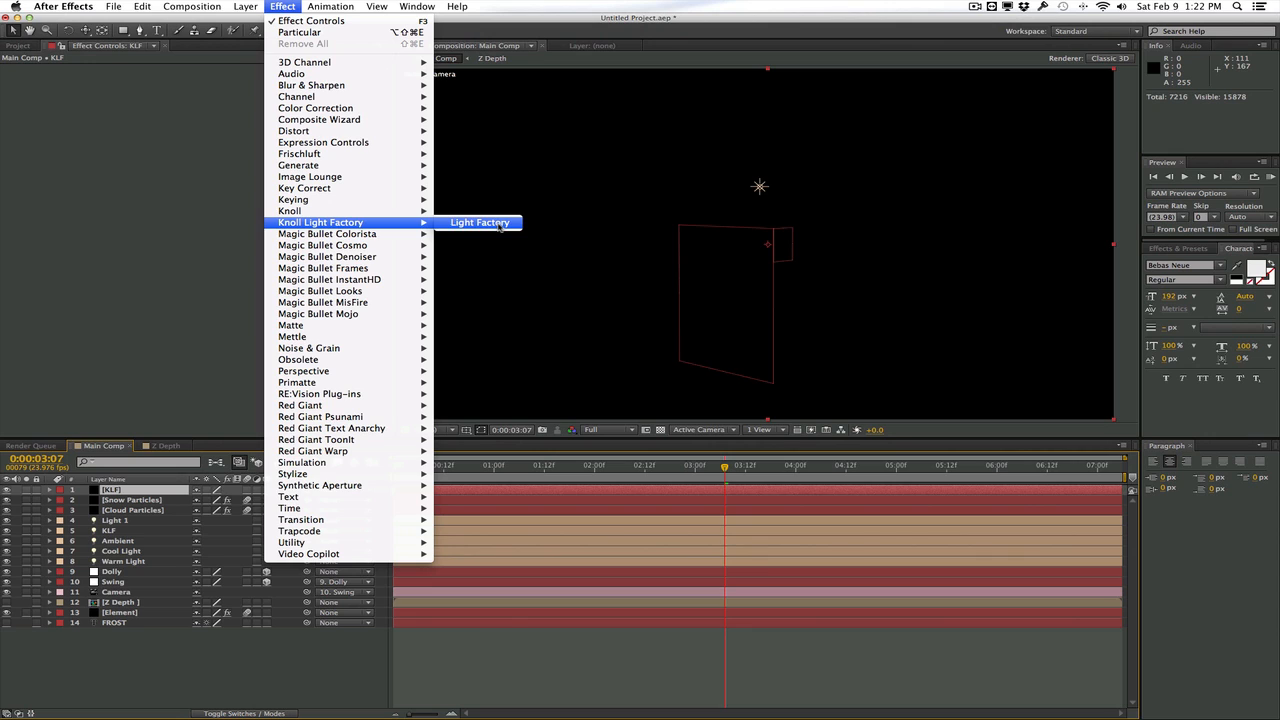
{"action": "left_click", "coordinate": [500, 227]}
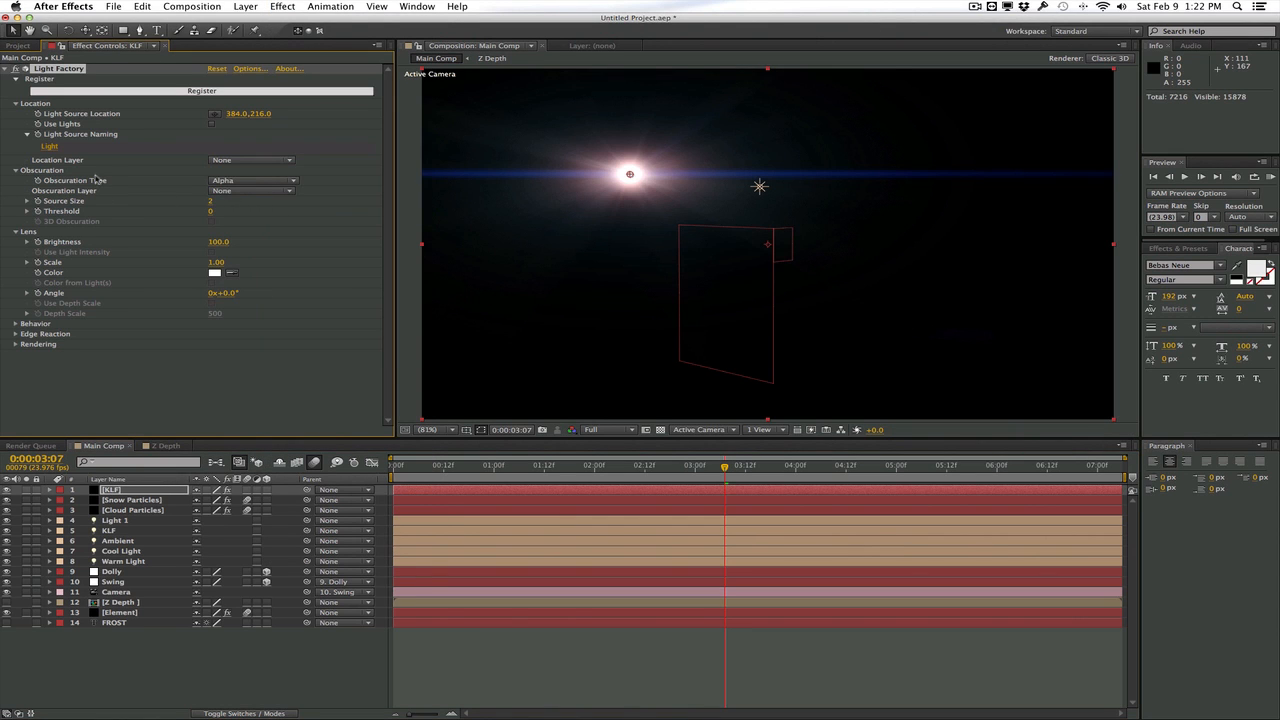
Enable Use Lights in Light Factory, set the light source name to match to KLF, and scrub back to check the flare
{"action": "left_click", "coordinate": [212, 124]}
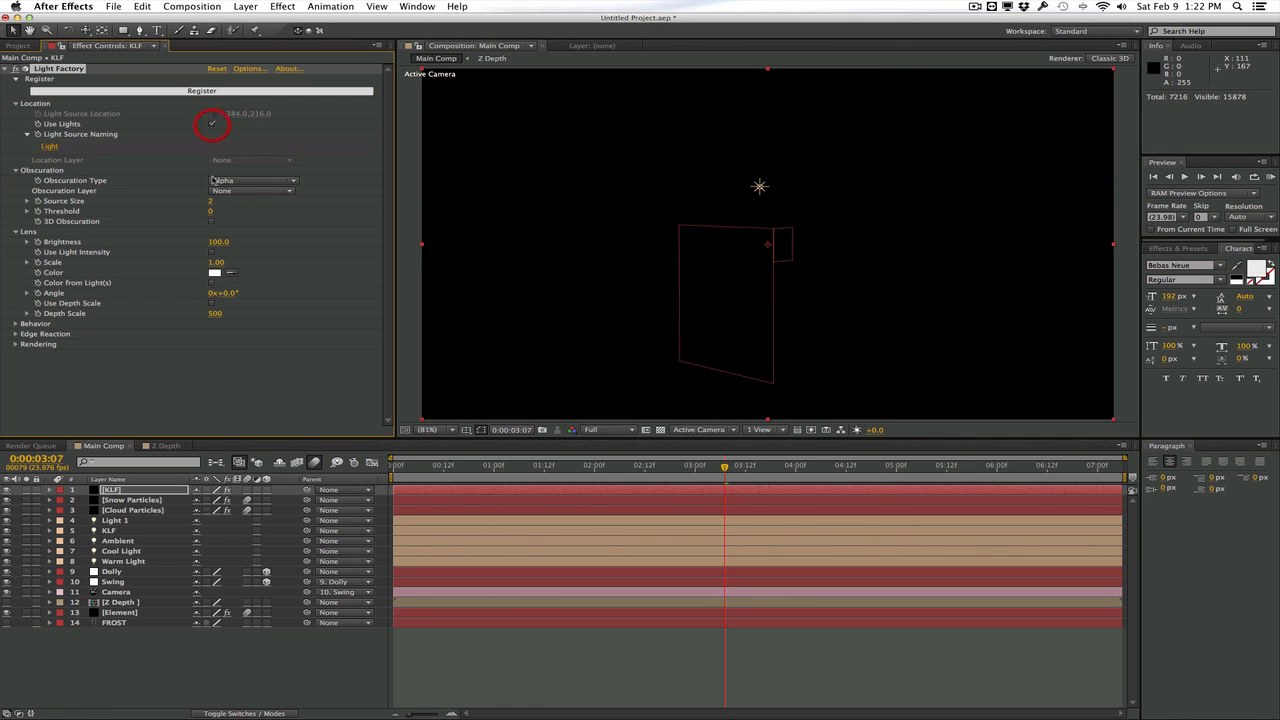
{"action": "left_click", "coordinate": [50, 147]}
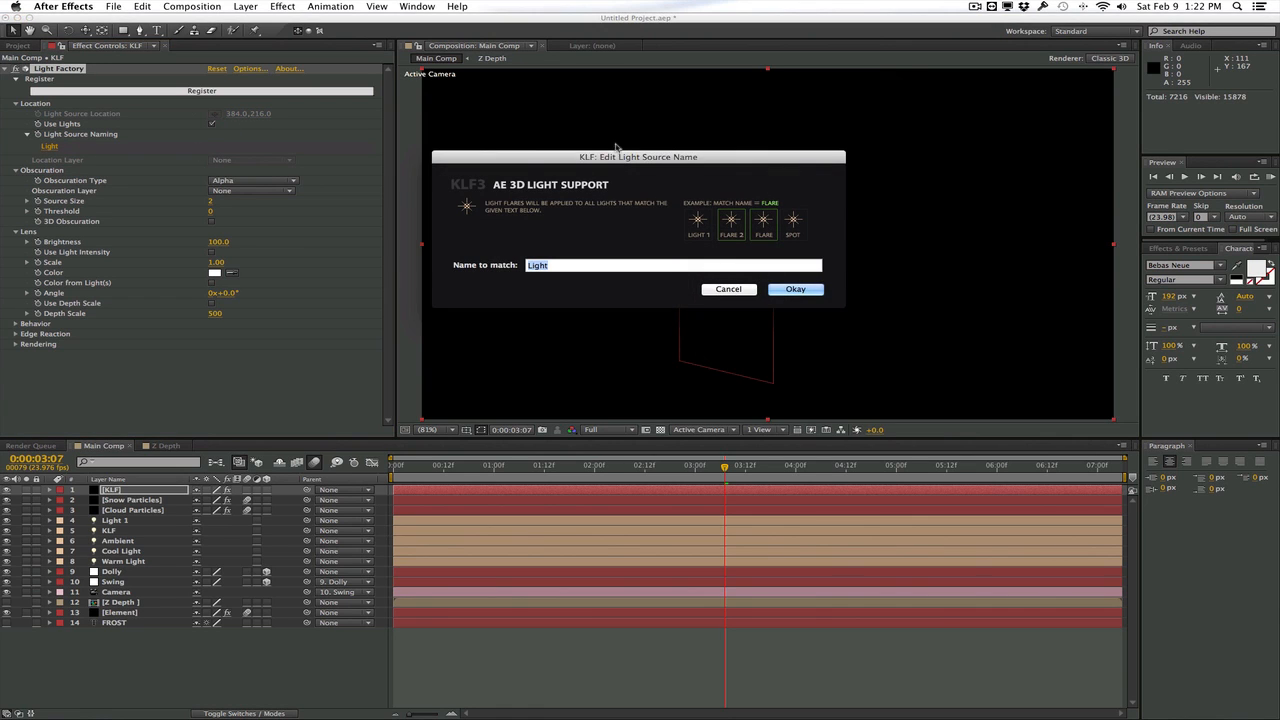
{"action": "left_click_drag", "start_coordinate": [608, 163], "coordinate": [497, 163]}
{"action": "type", "text": "KLF"}
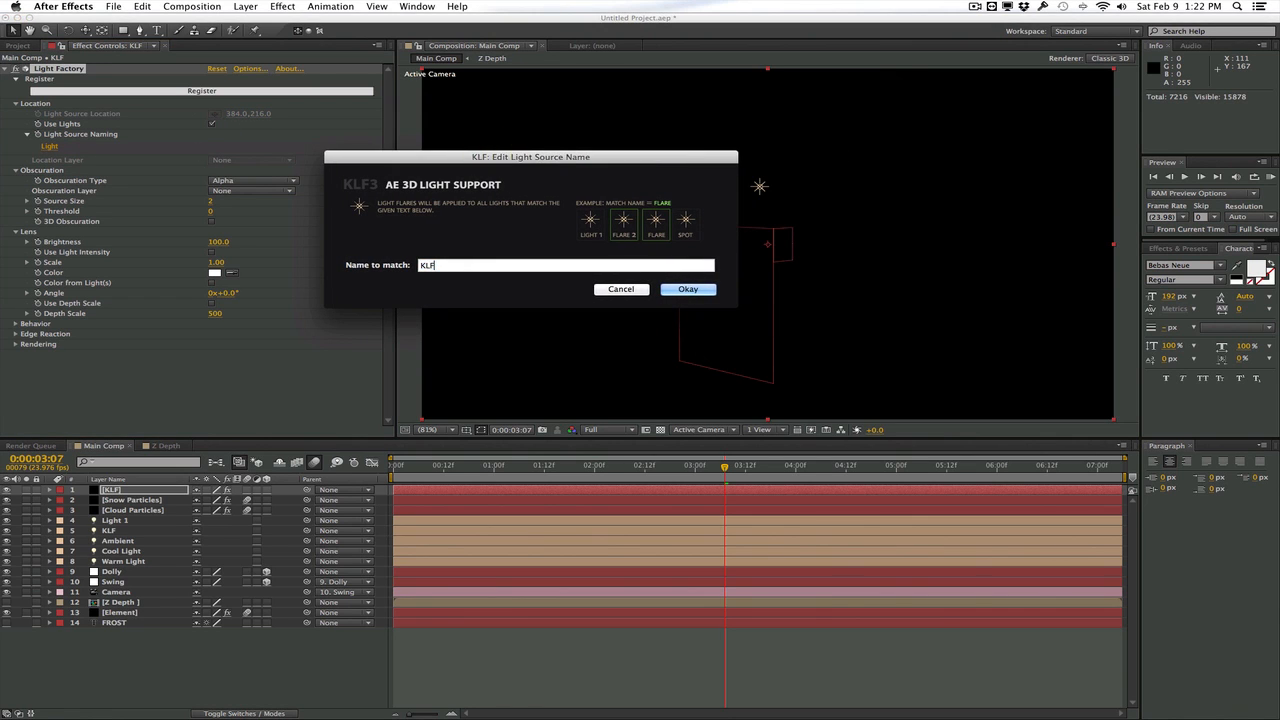
{"action": "left_click", "coordinate": [688, 289]}
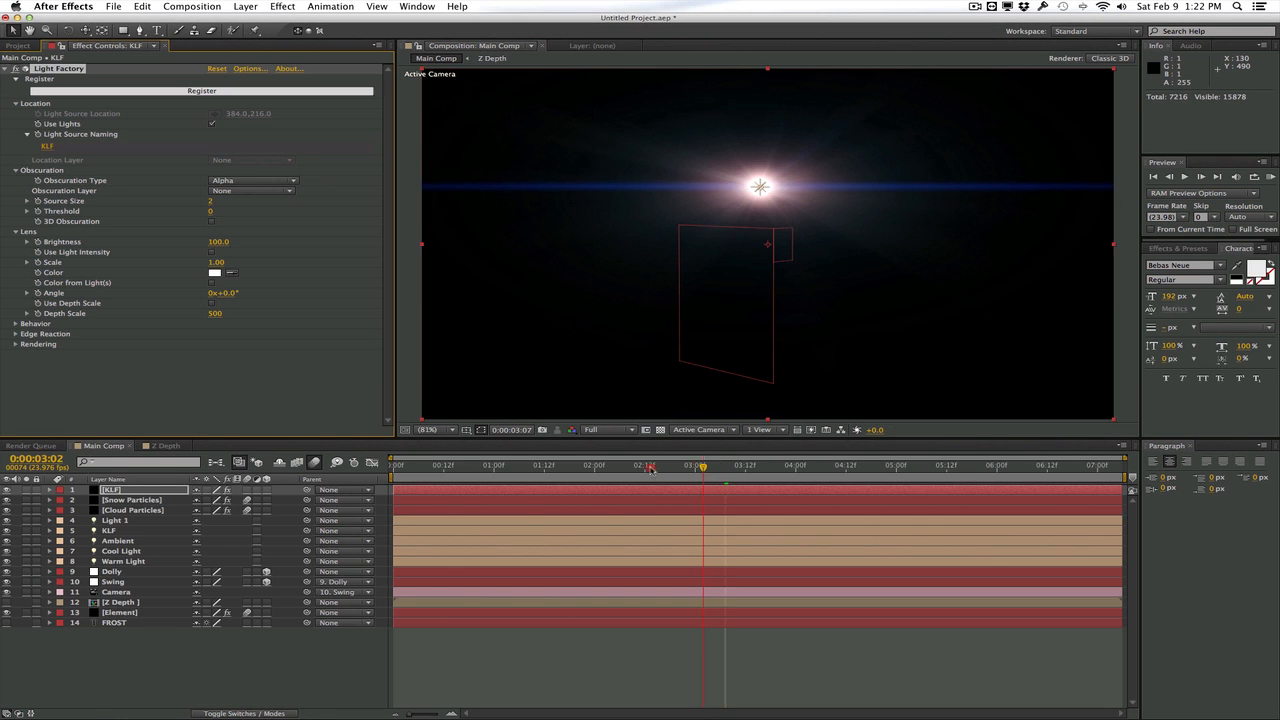
{"action": "left_click_drag", "start_coordinate": [724, 467], "coordinate": [636, 467]}
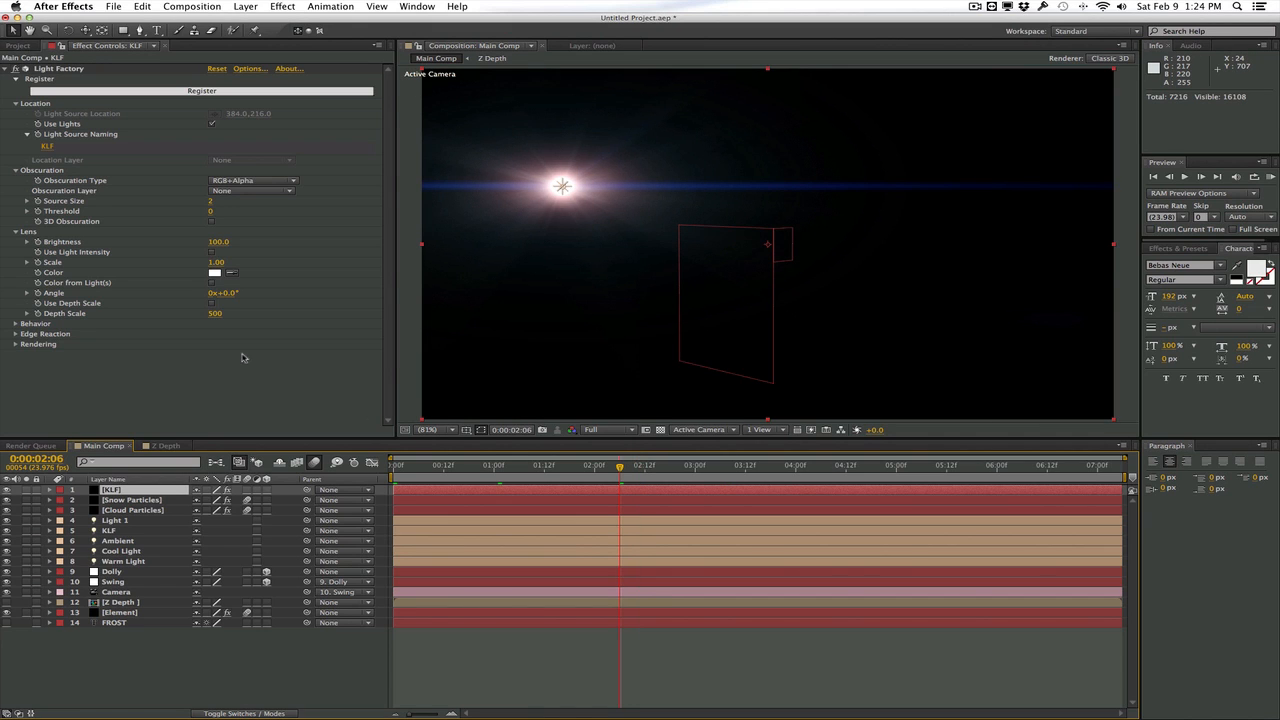
Set the KLF solid's blending mode to Add and scrub to 3:11 to check the flare over the scene
{"action": "left_click", "coordinate": [251, 711]}
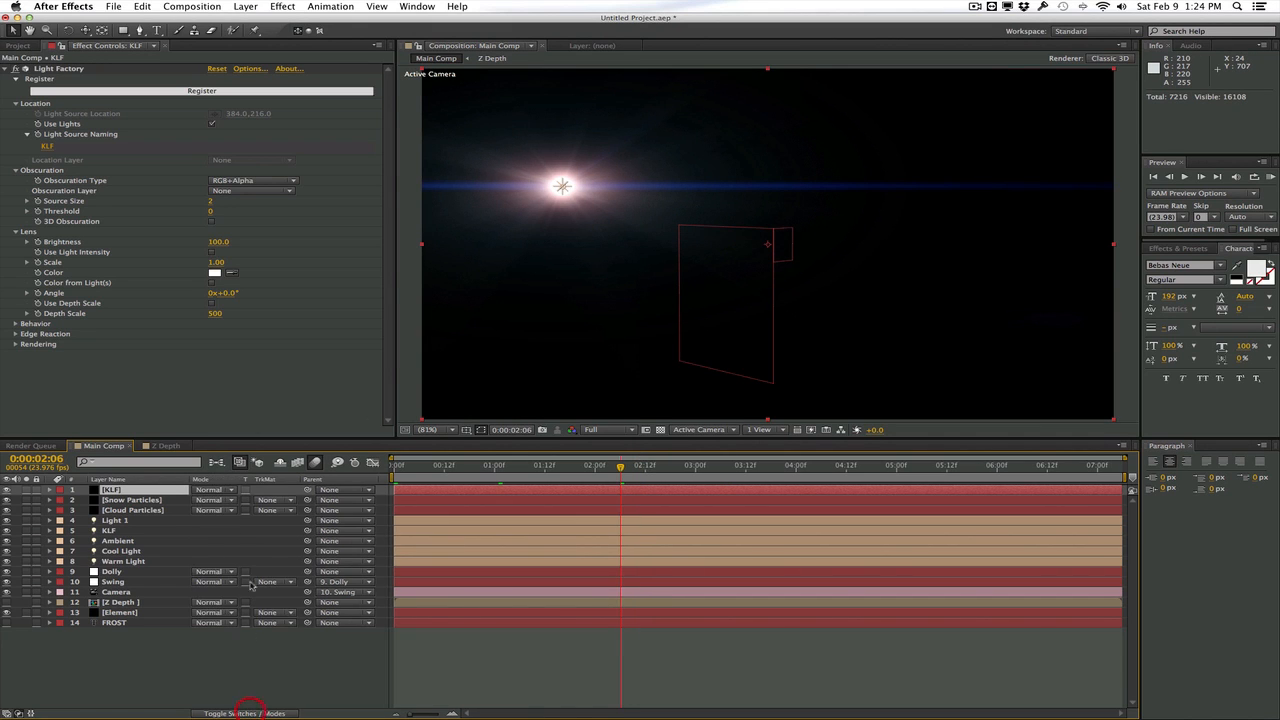
{"action": "left_click", "coordinate": [215, 489]}
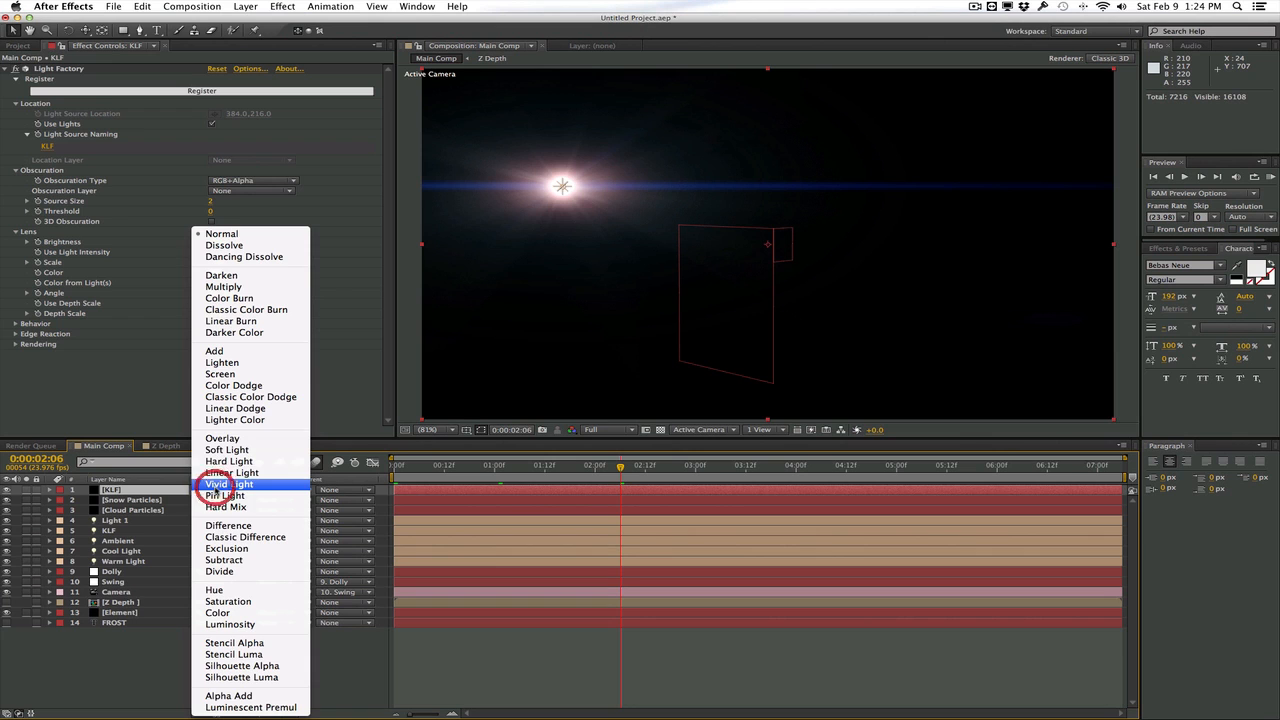
{"action": "left_click", "coordinate": [241, 351]}
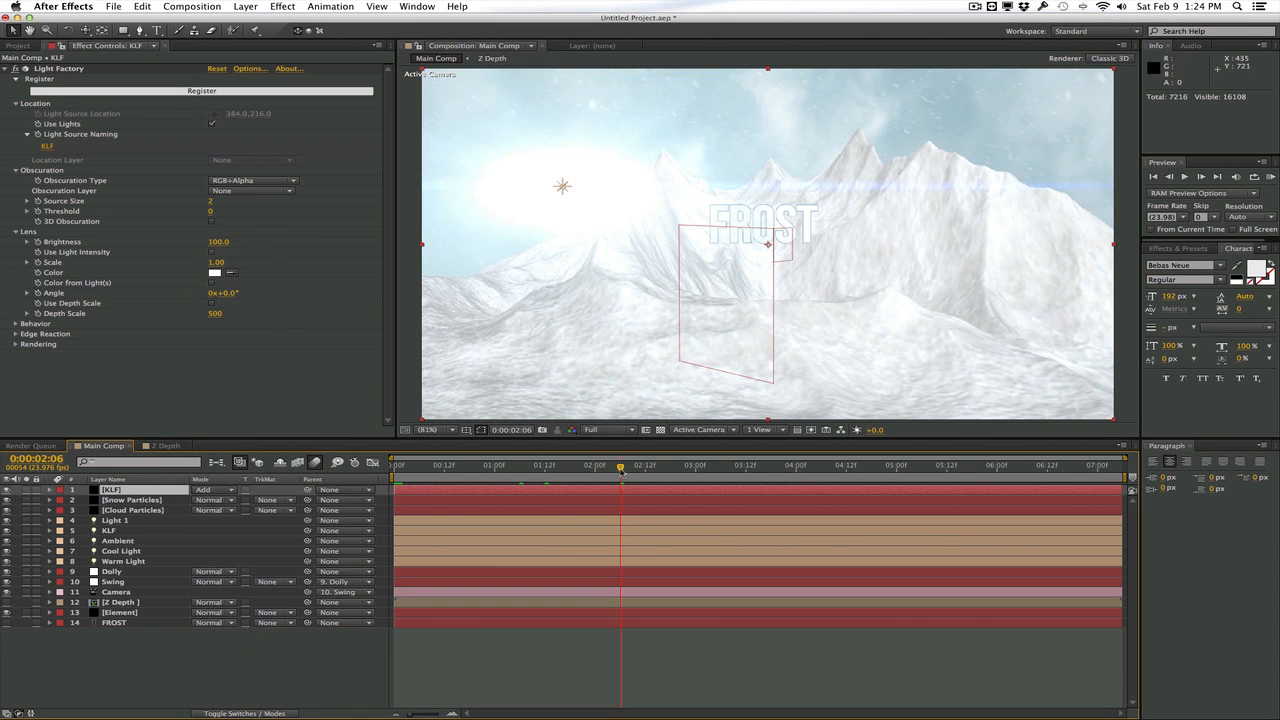
{"action": "left_click_drag", "start_coordinate": [621, 470], "coordinate": [741, 469]}
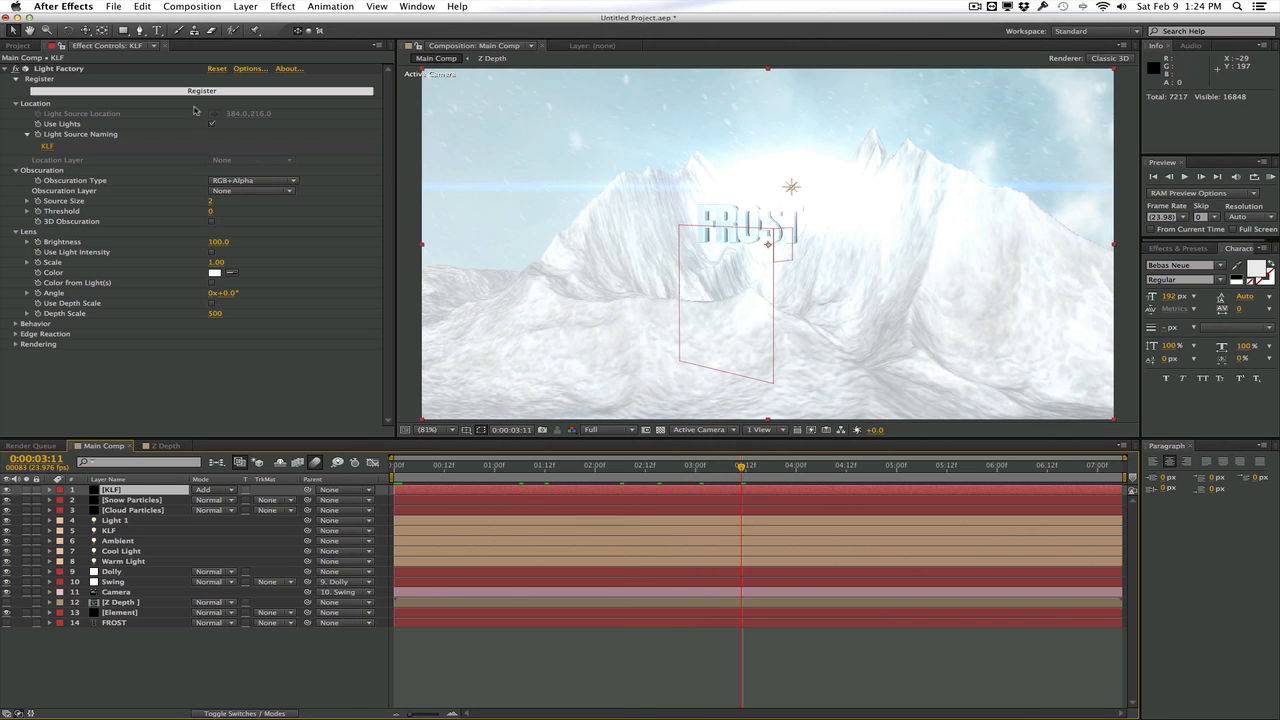
Load the Helios lens flare preset into Light Factory and set its brightness to 56 and scale to 0.83
{"action": "left_click", "coordinate": [243, 70]}
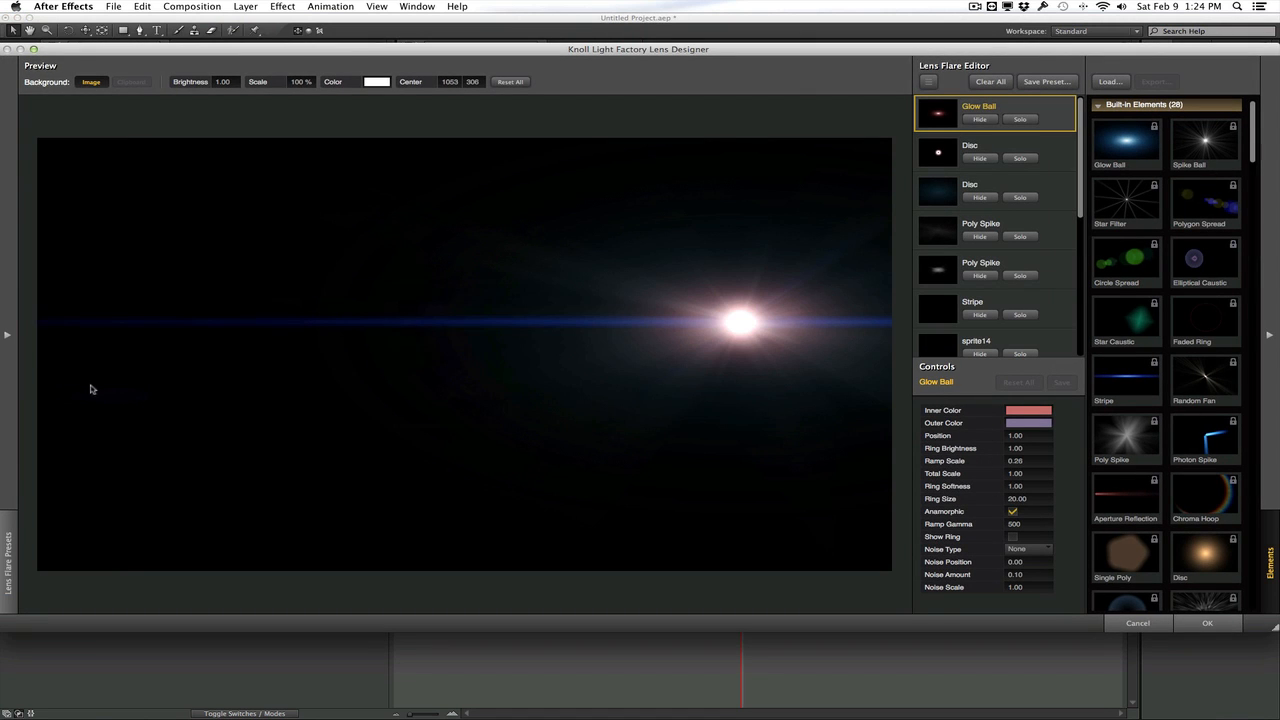
{"action": "left_click", "coordinate": [8, 370]}
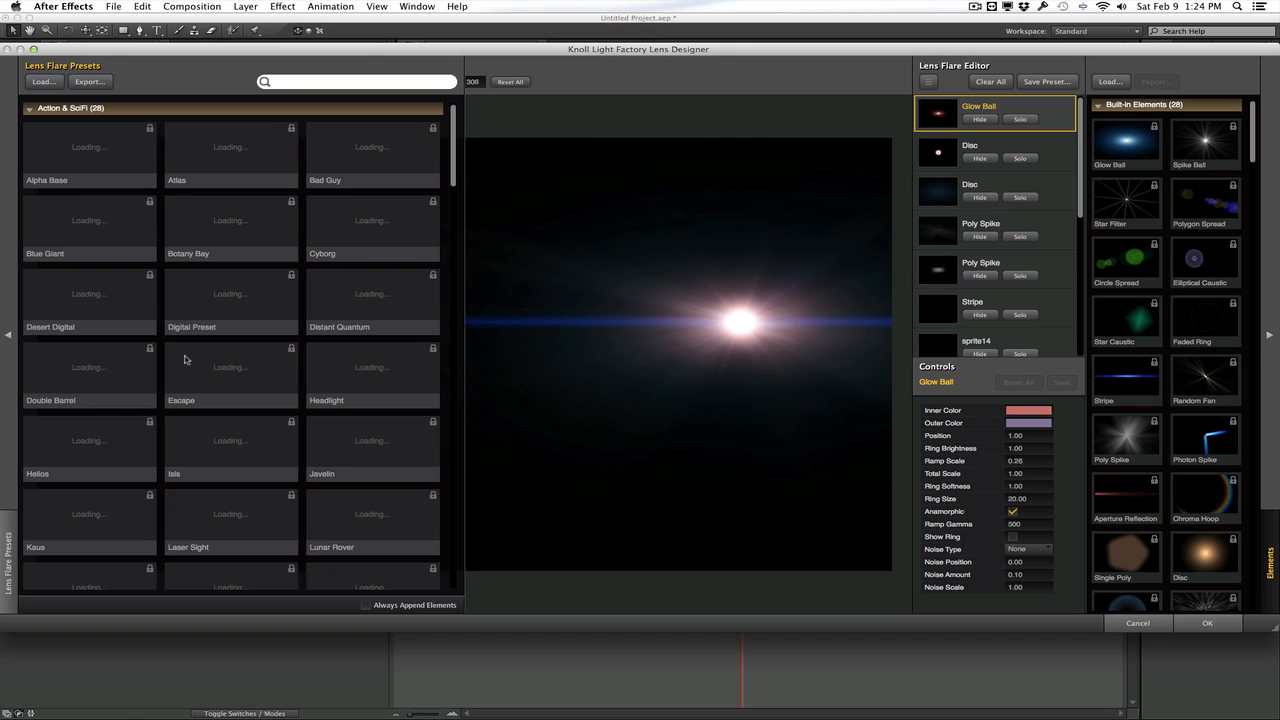
{"action": "scroll", "coordinate": [184, 359], "scroll_direction": "down", "scroll_amount": 5}
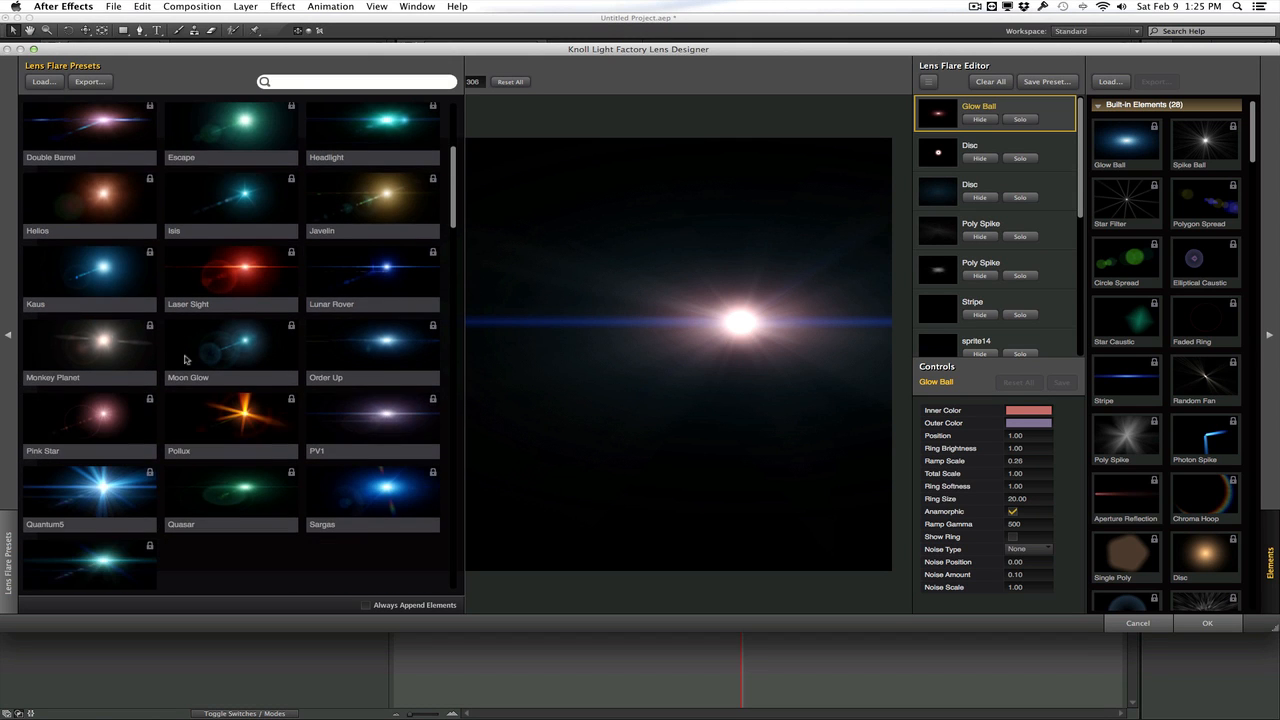
{"action": "left_click", "coordinate": [77, 192]}
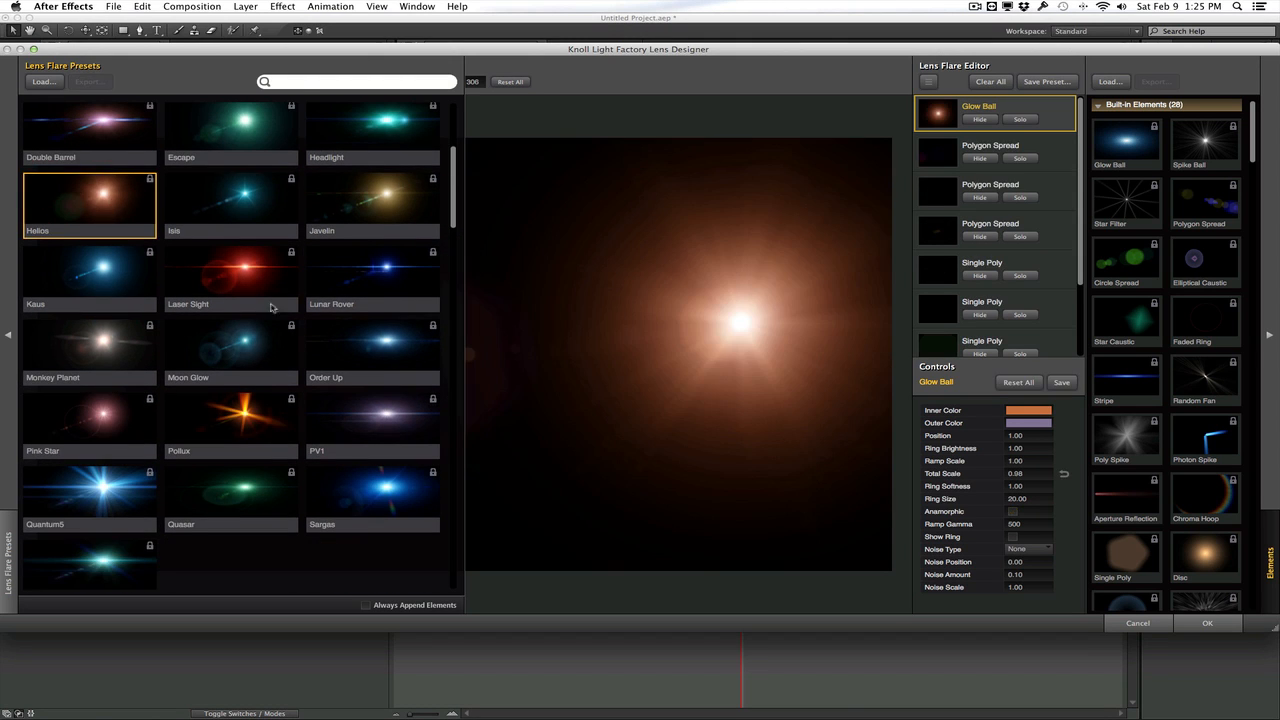
{"action": "left_click", "coordinate": [1188, 625]}
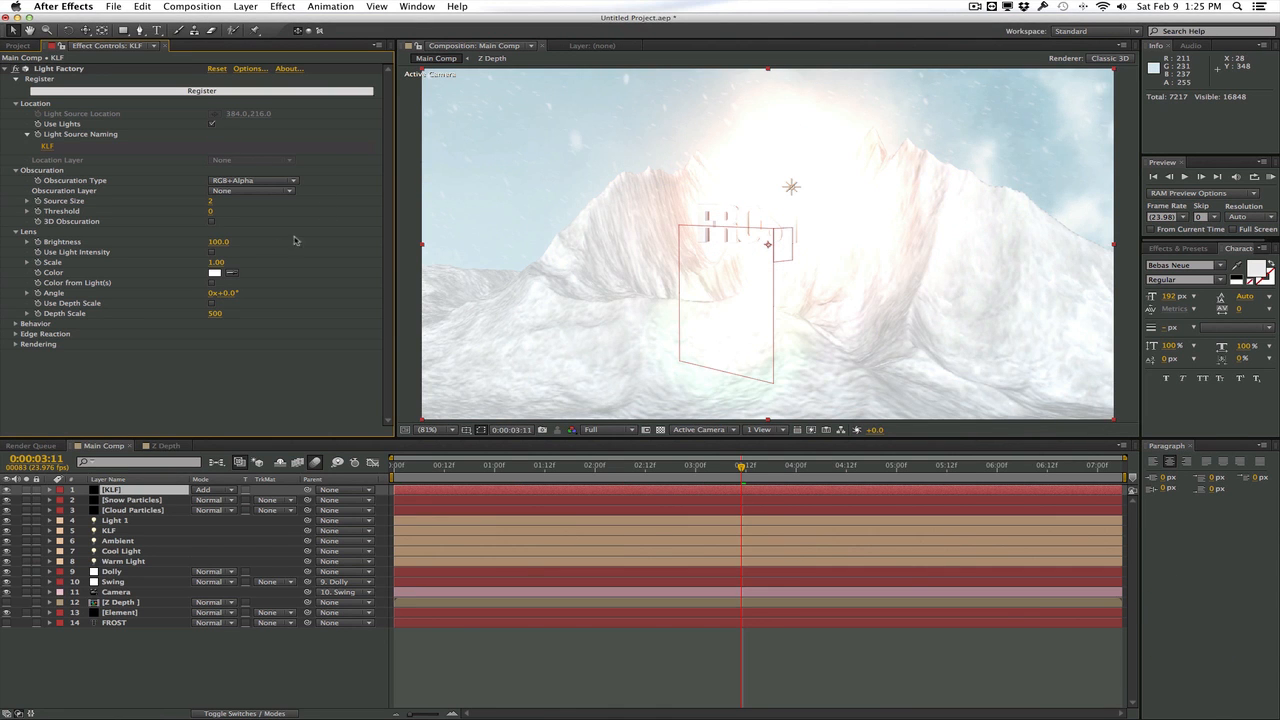
{"action": "mouse_move", "coordinate": [224, 243]}
{"action": "left_mouse_down"}
{"action": "mouse_move", "coordinate": [185, 241]}
{"action": "mouse_move", "coordinate": [200, 241]}
{"action": "mouse_move", "coordinate": [183, 263]}
{"action": "mouse_move", "coordinate": [208, 262]}
{"action": "left_mouse_up"}
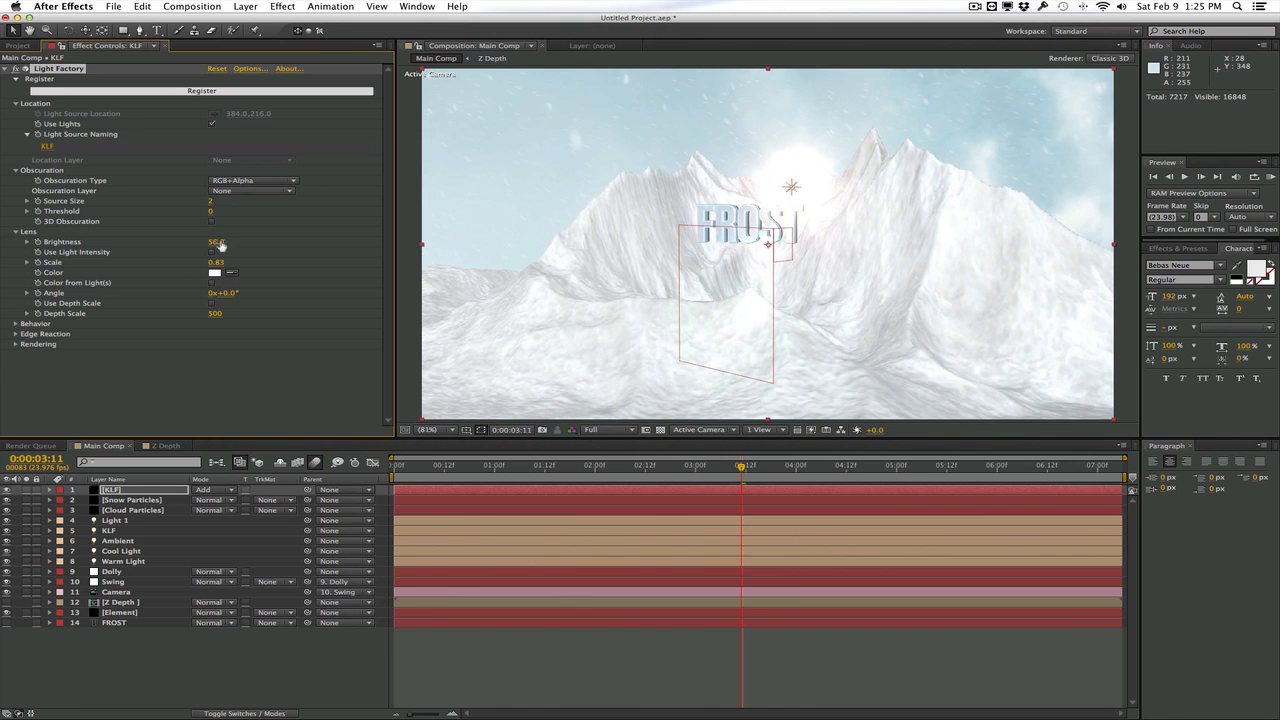
Apply the HDR Highlight Compression effect to the KLF solid
{"action": "left_click", "coordinate": [283, 6]}
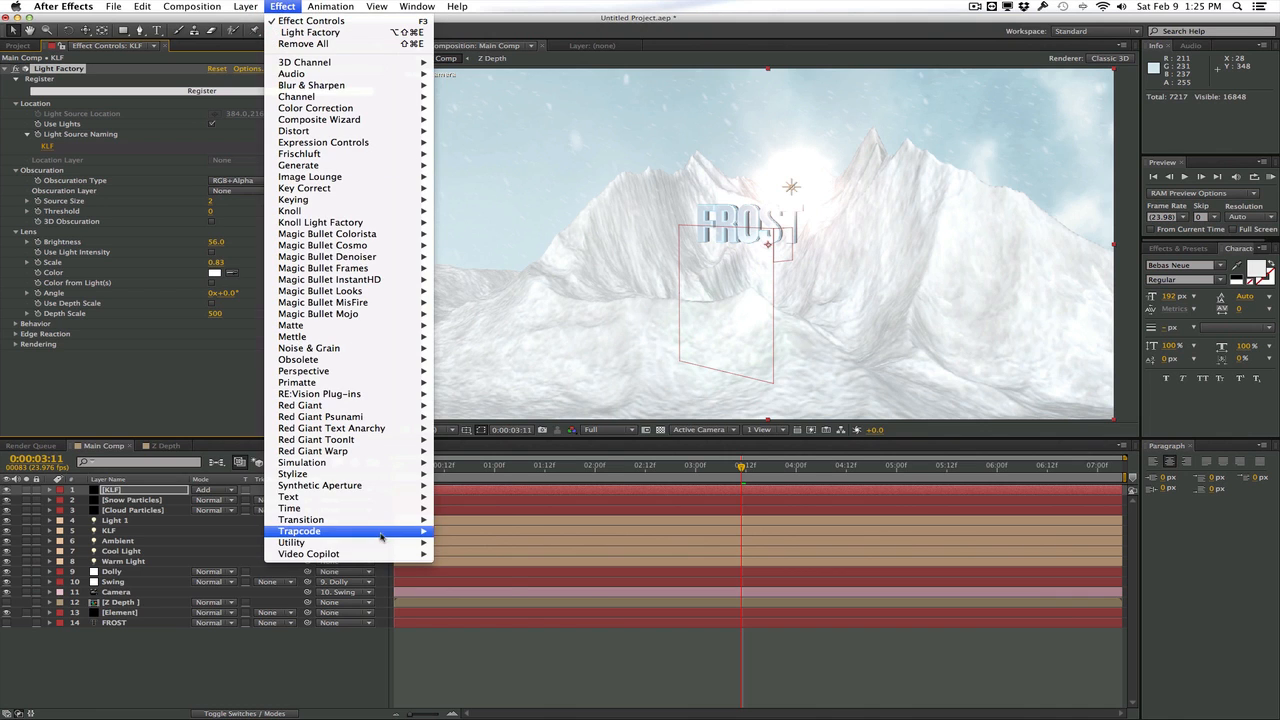
{"action": "mouse_move", "coordinate": [380, 545]}
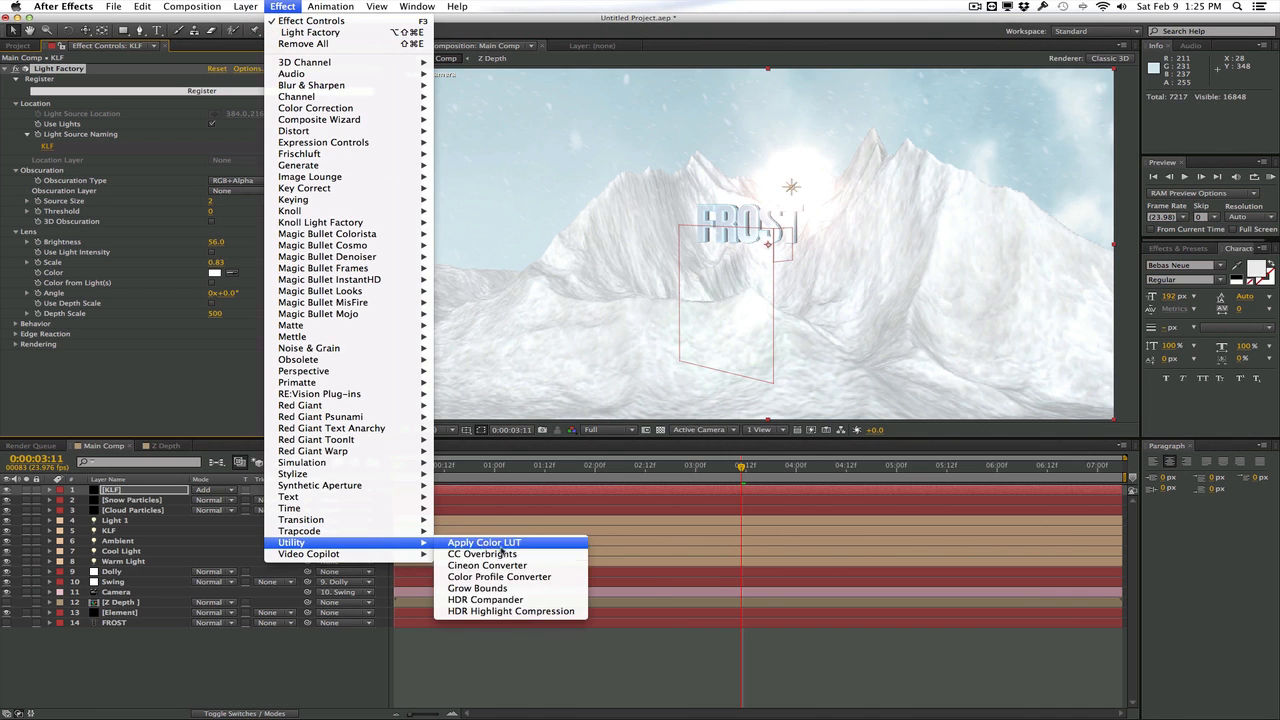
{"action": "left_click", "coordinate": [543, 612]}
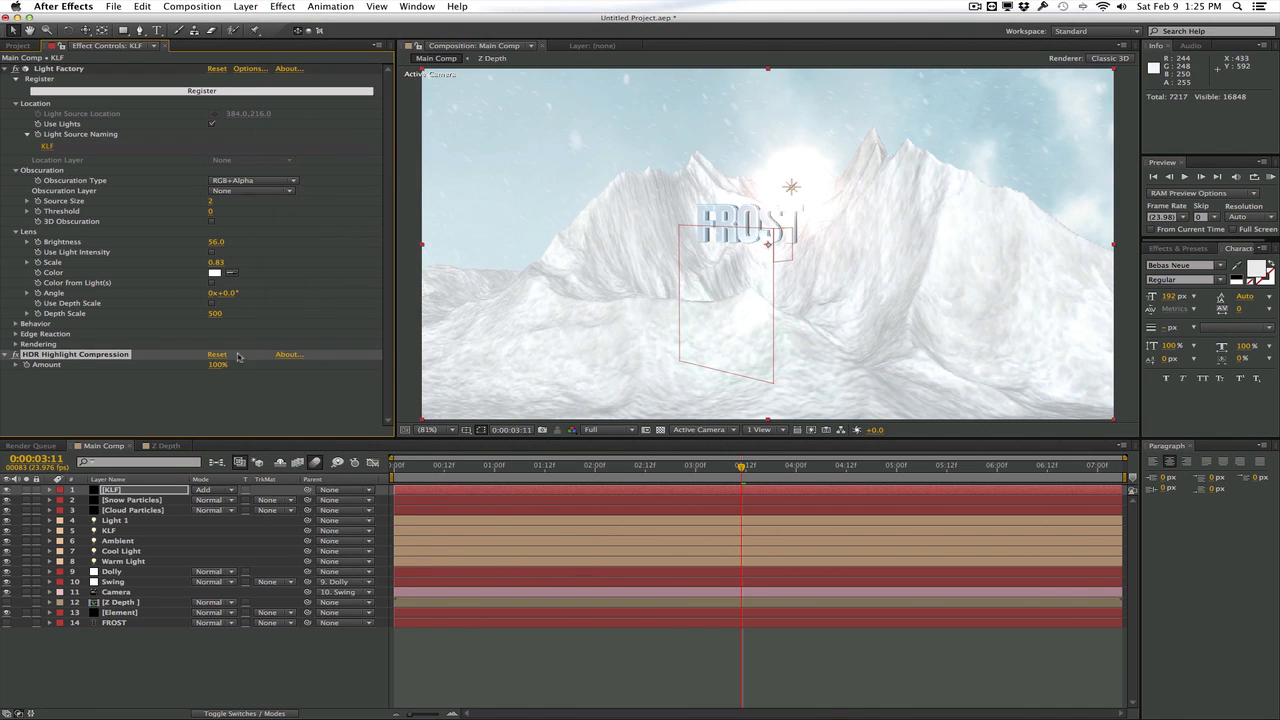
{"action": "left_click", "coordinate": [648, 362]}
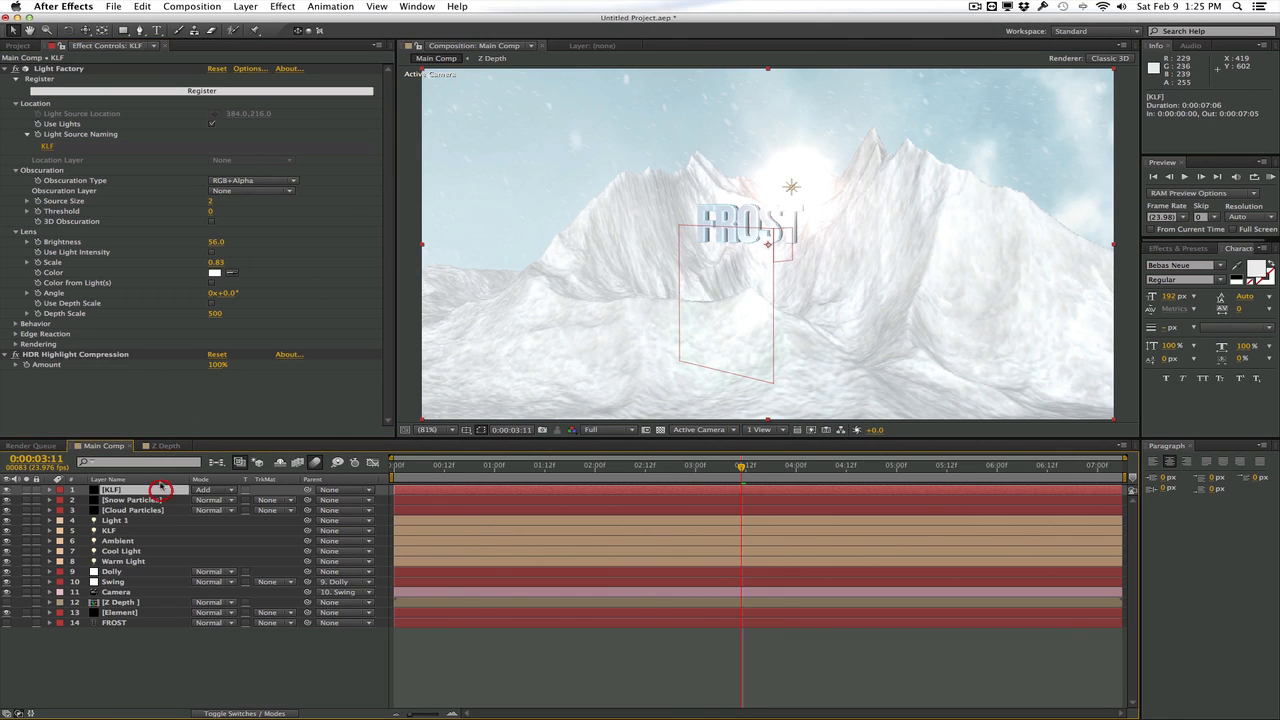
Add Fast Blur to the KLF solid with Repeat Edge Pixels on and blurriness 157, and go back to 3:01
{"action": "left_click", "coordinate": [184, 480]}
{"action": "left_click", "coordinate": [282, 6]}
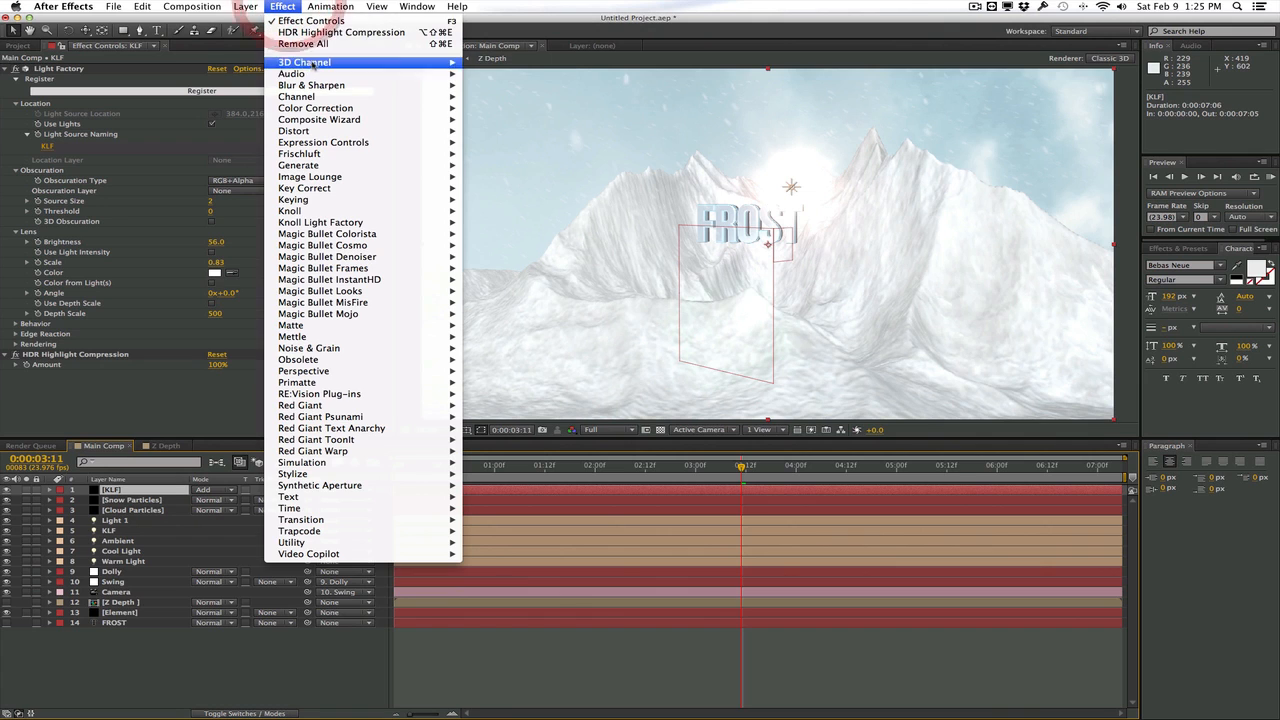
{"action": "mouse_move", "coordinate": [316, 86]}
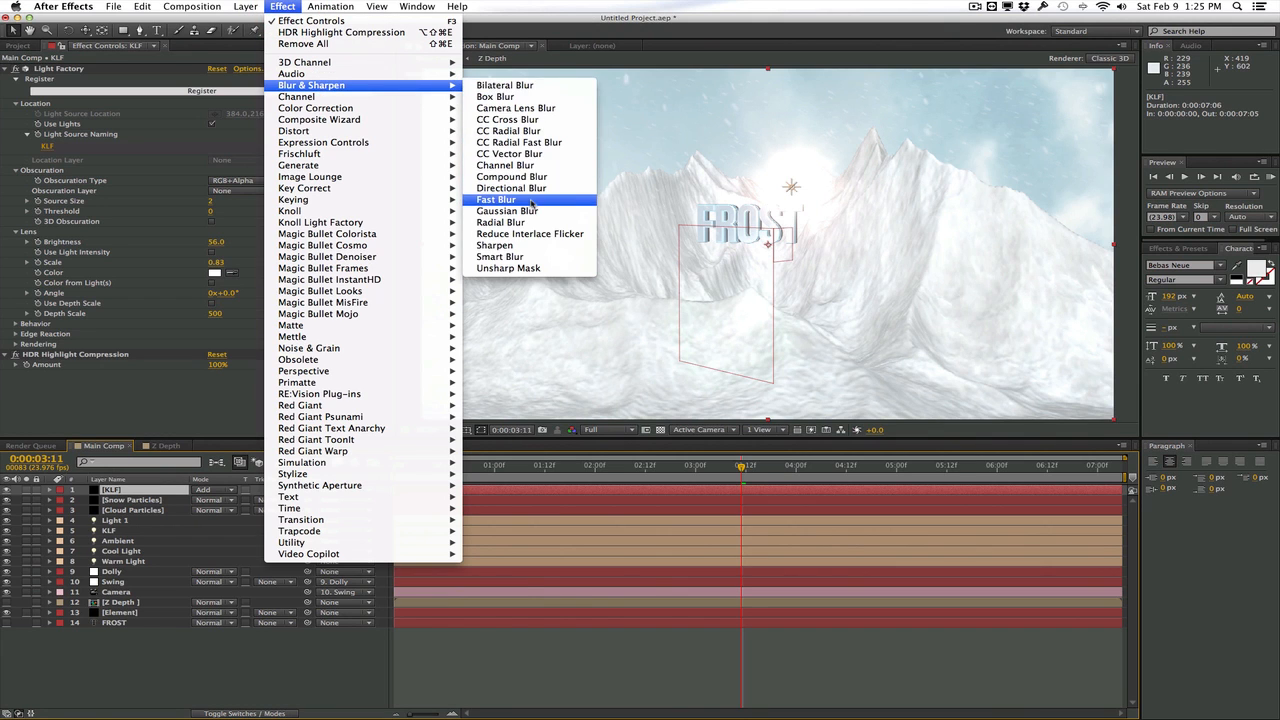
{"action": "left_click", "coordinate": [496, 199]}
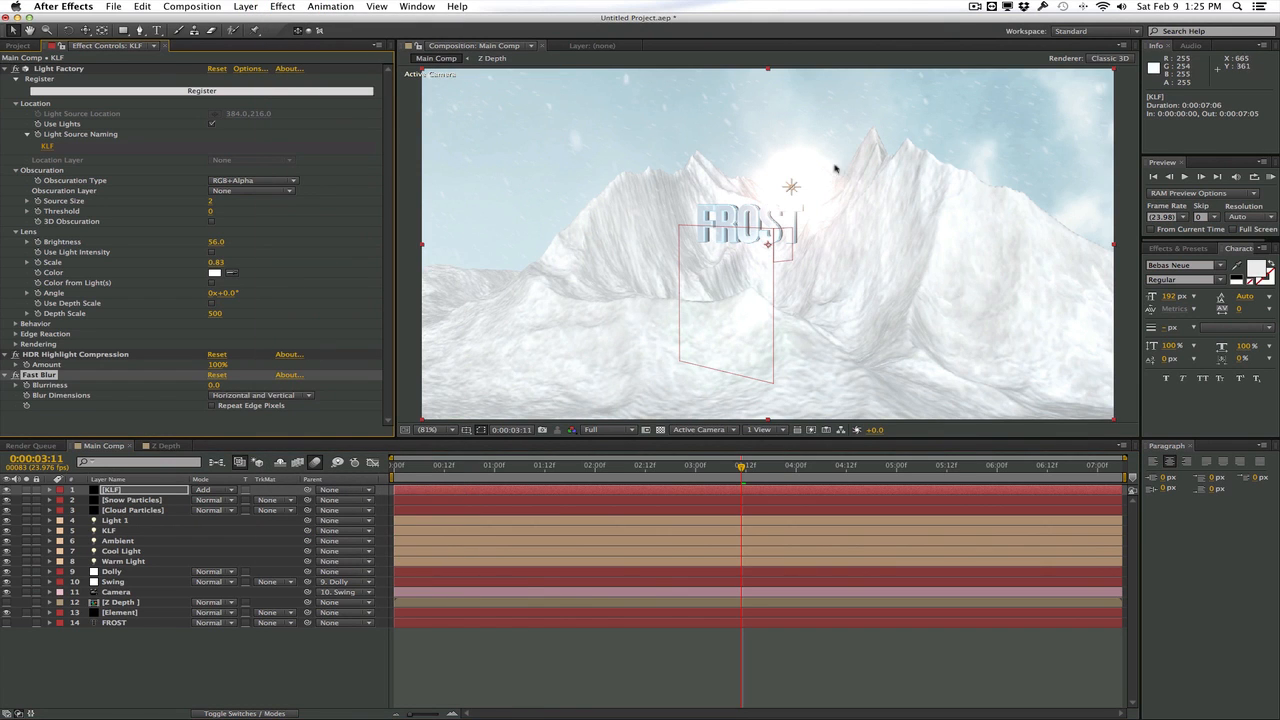
{"action": "left_click", "coordinate": [213, 405]}
{"action": "left_click_drag", "start_coordinate": [213, 385], "coordinate": [222, 385]}
{"action": "left_click_drag", "start_coordinate": [322, 381], "coordinate": [434, 377]}
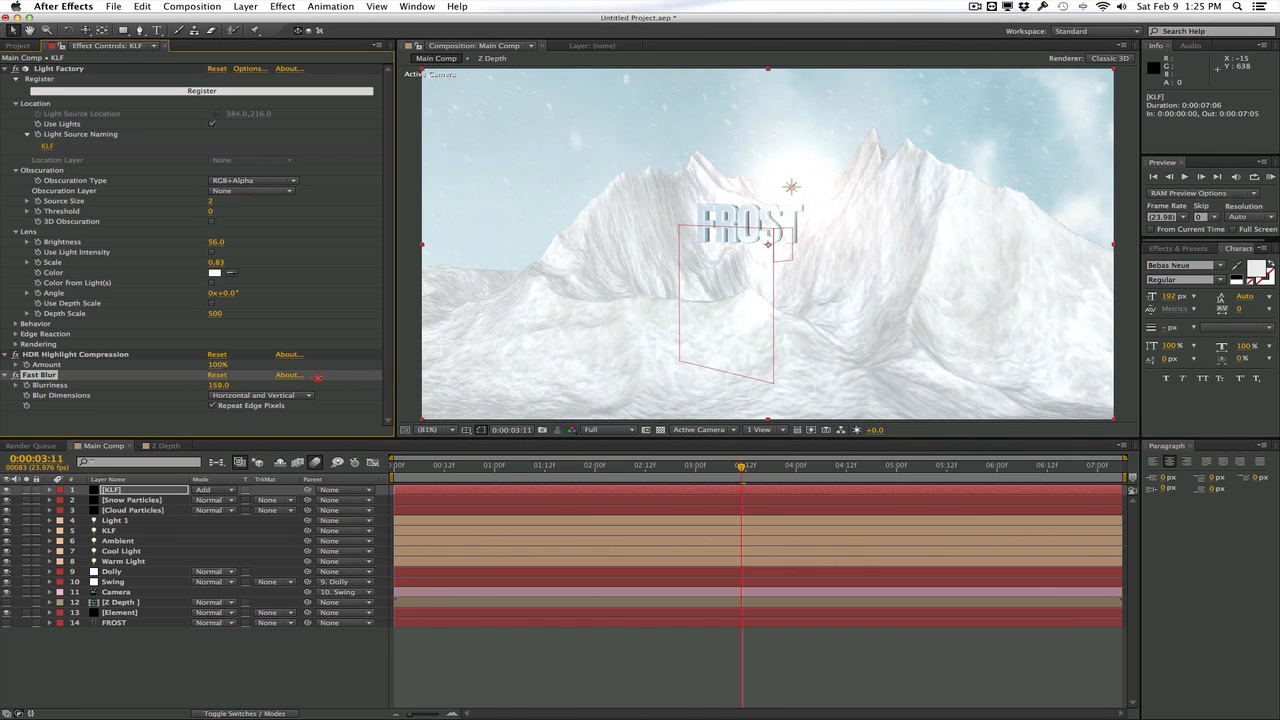
{"action": "key", "text": "shift+Page_Up"}
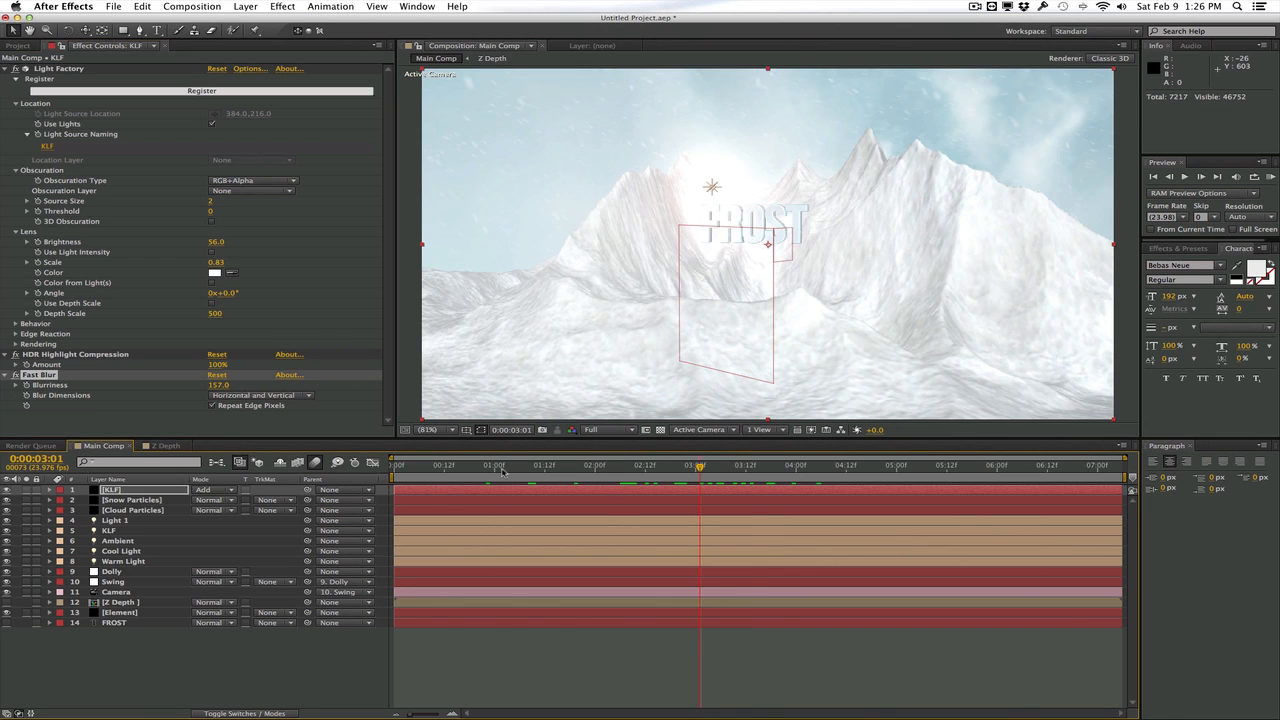
Duplicate the Element layer and rename the lower copy Environment
{"action": "left_click", "coordinate": [152, 611]}
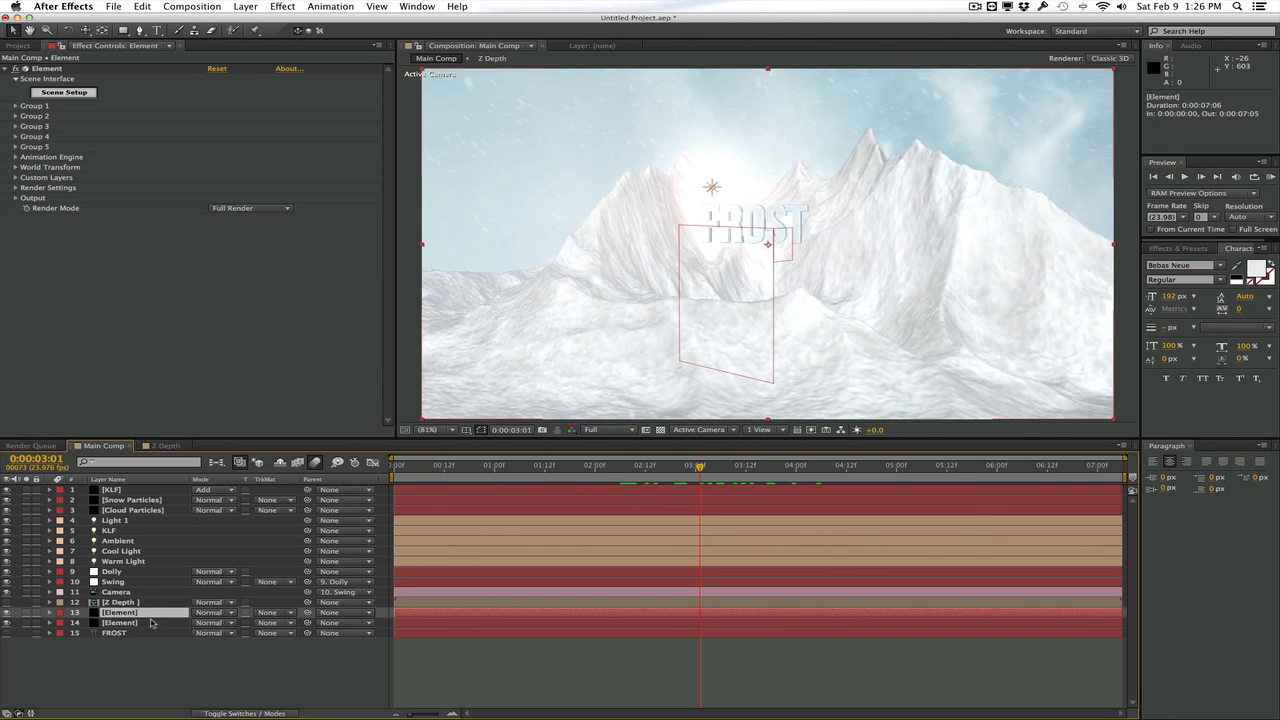
{"action": "key", "text": "super+d"}
{"action": "left_click", "coordinate": [152, 622]}
{"action": "key", "text": "Return"}
{"action": "type", "text": "Environ"}
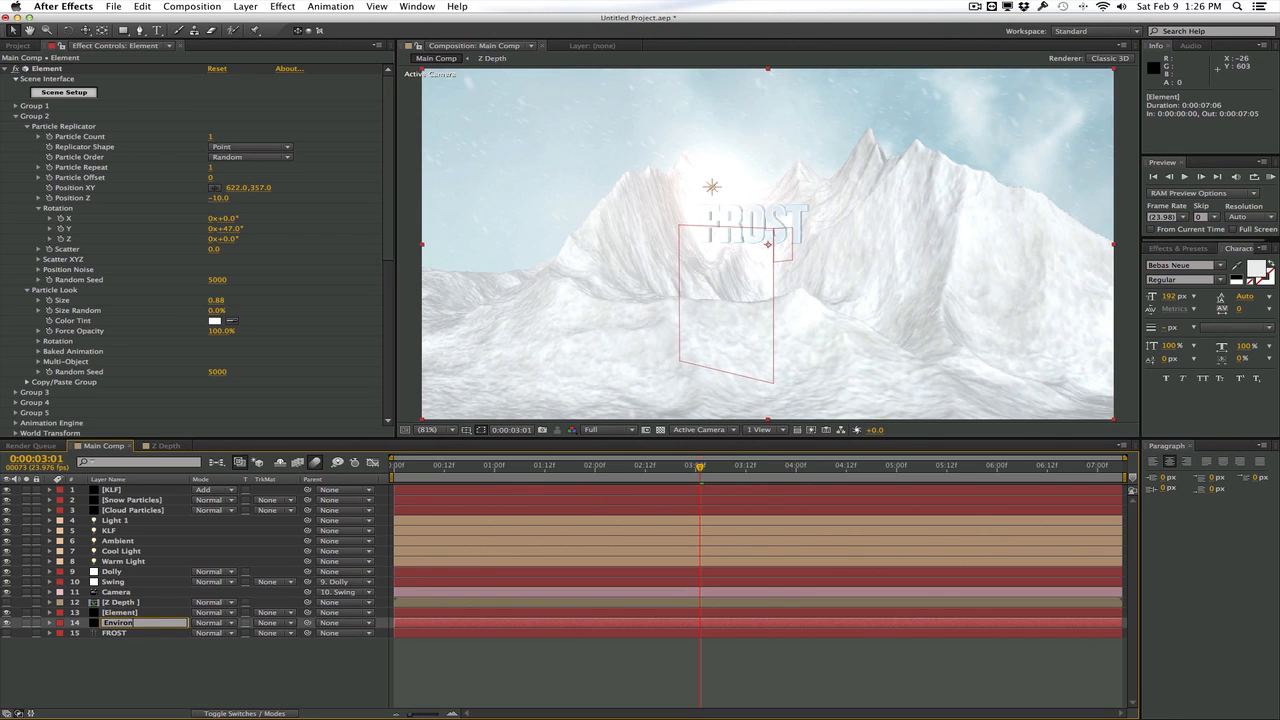
{"action": "type", "text": "ment"}
{"action": "key", "text": "Return"}
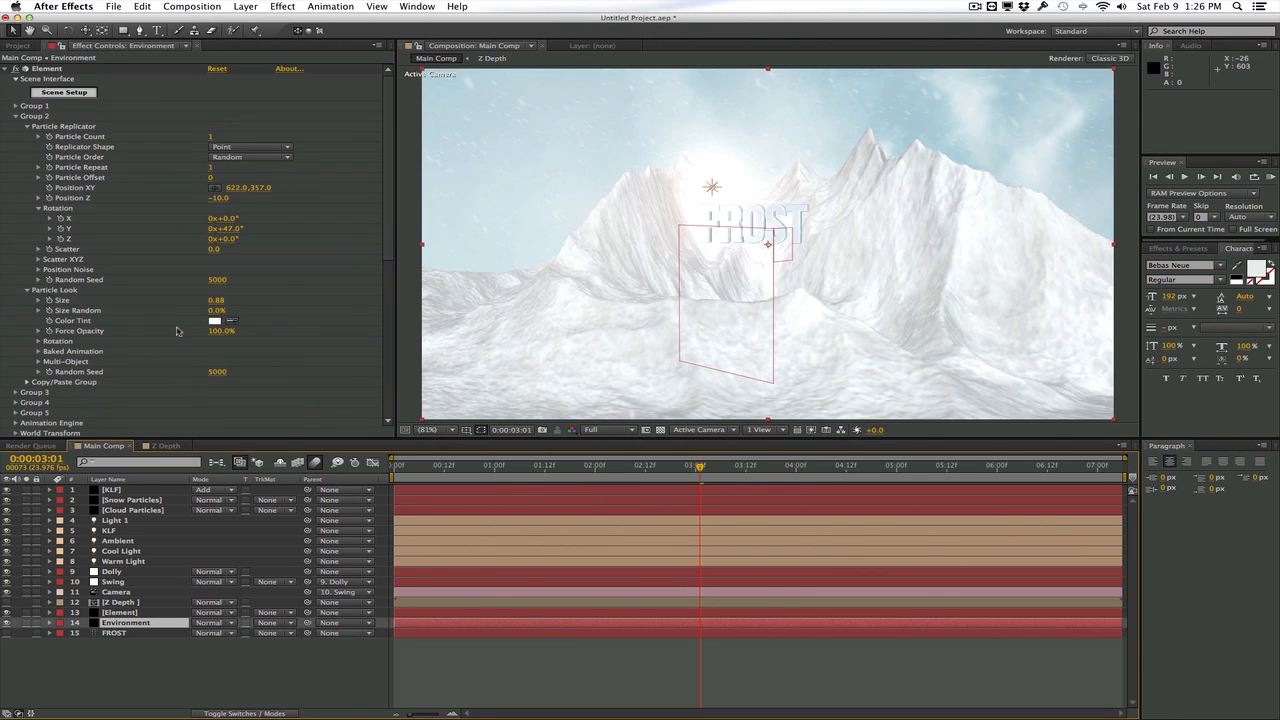
Remove the Text and Mountain Range models from the Environment layer's Element scene and accept the scene setup
{"action": "left_click", "coordinate": [88, 92]}
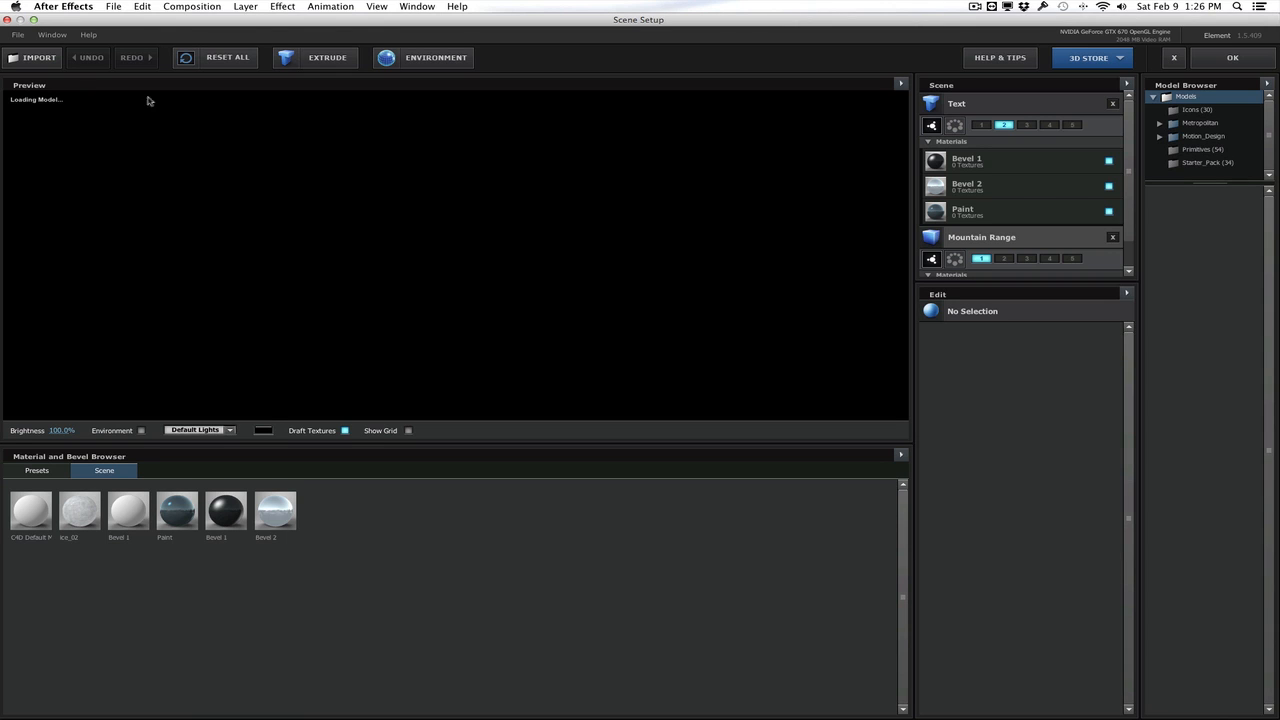
{"action": "left_click", "coordinate": [1111, 104]}
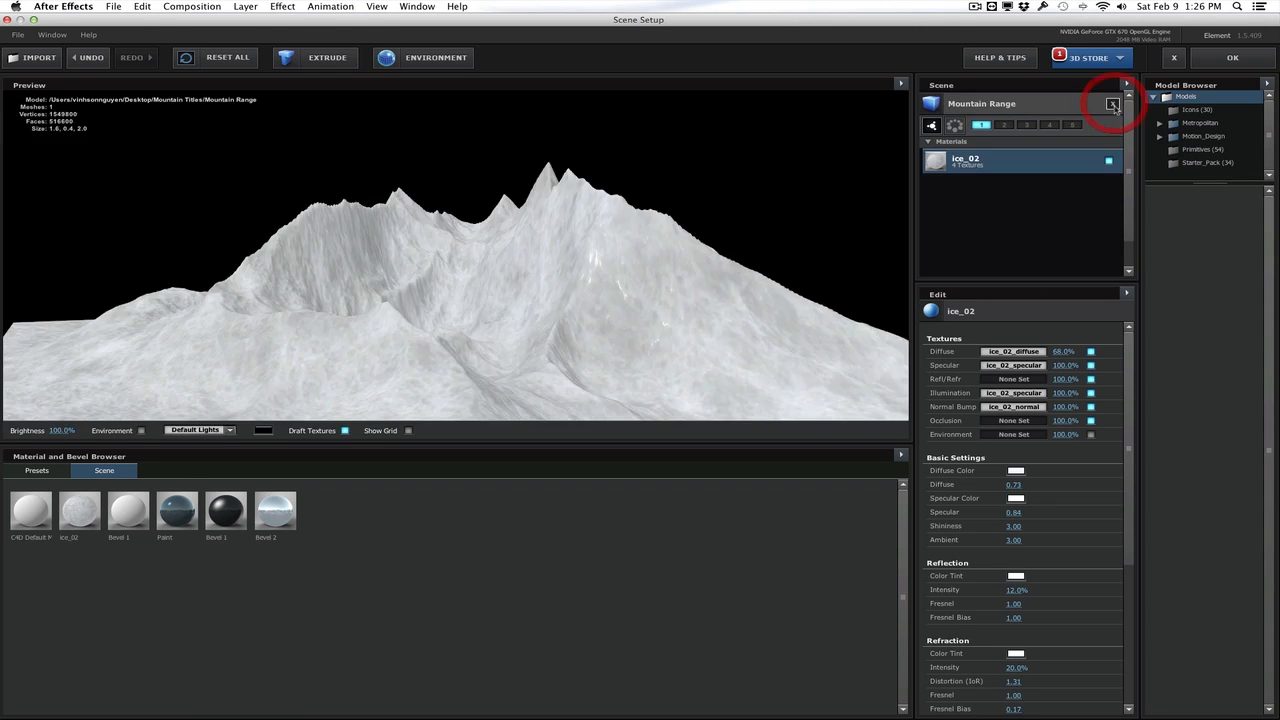
{"action": "left_click", "coordinate": [1111, 104]}
{"action": "left_click", "coordinate": [1232, 57]}
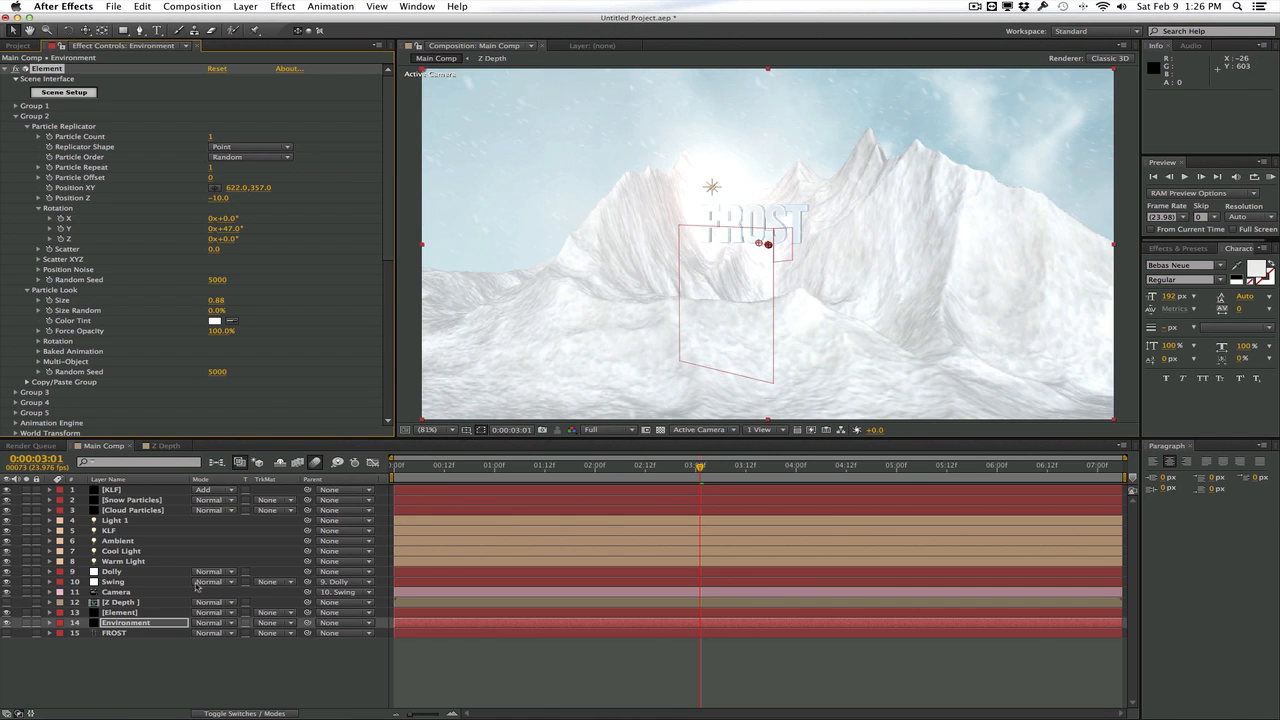
Solo the Environment layer, scrub to 2:04 to check the sky background, and turn solo off
{"action": "left_click", "coordinate": [125, 622]}
{"action": "left_click", "coordinate": [26, 622]}
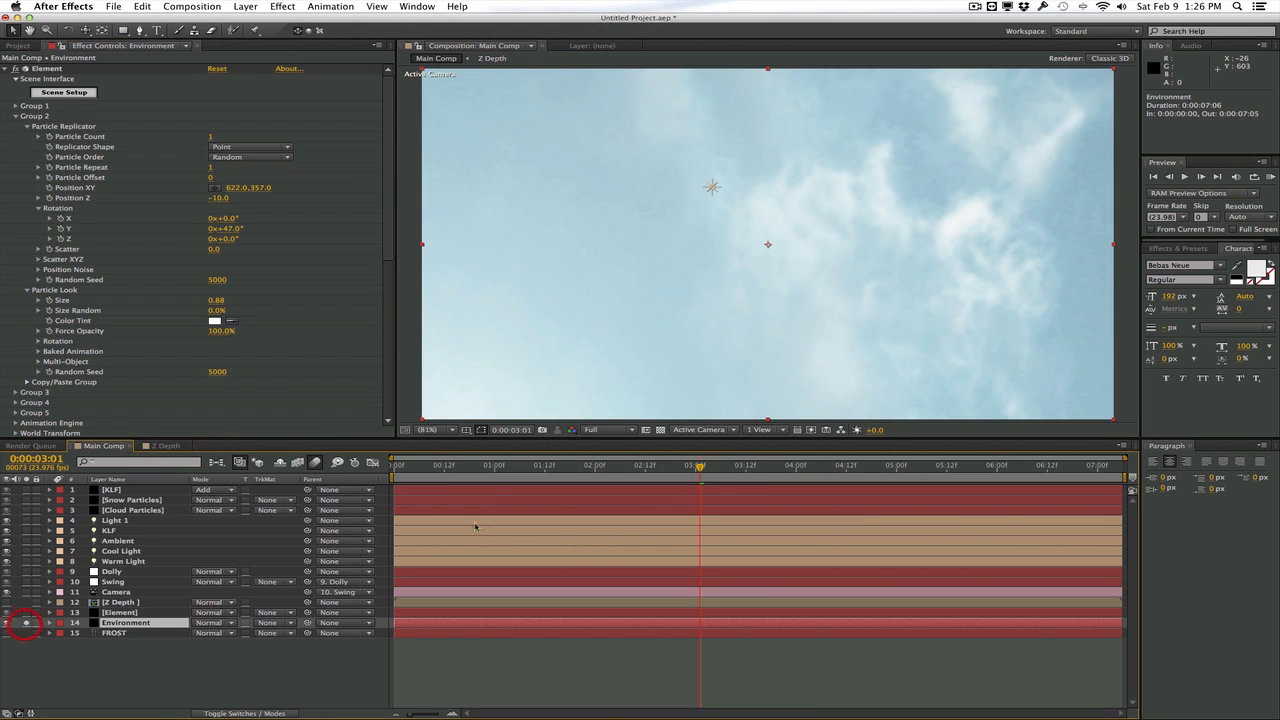
{"action": "left_click_drag", "start_coordinate": [503, 471], "coordinate": [573, 481]}
{"action": "left_click", "coordinate": [27, 623]}
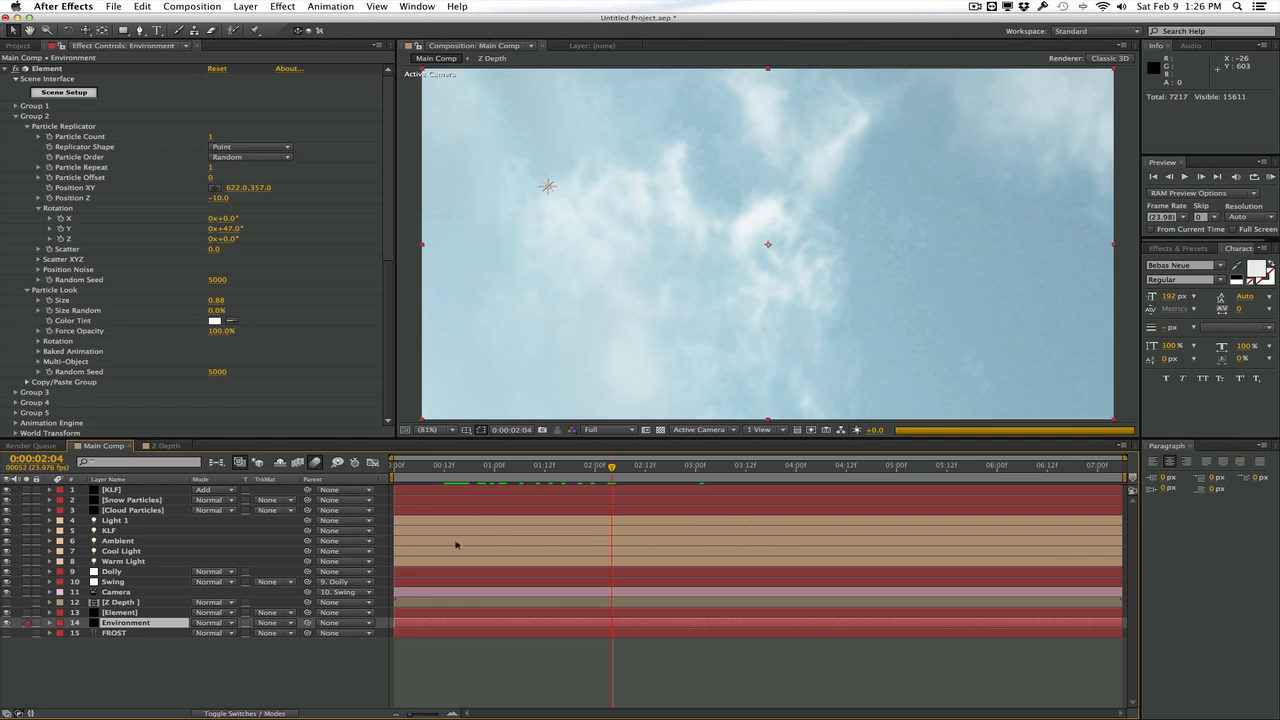
Turn off Show in BG in the environment render settings of the upper Element layer
{"action": "left_click", "coordinate": [120, 612]}
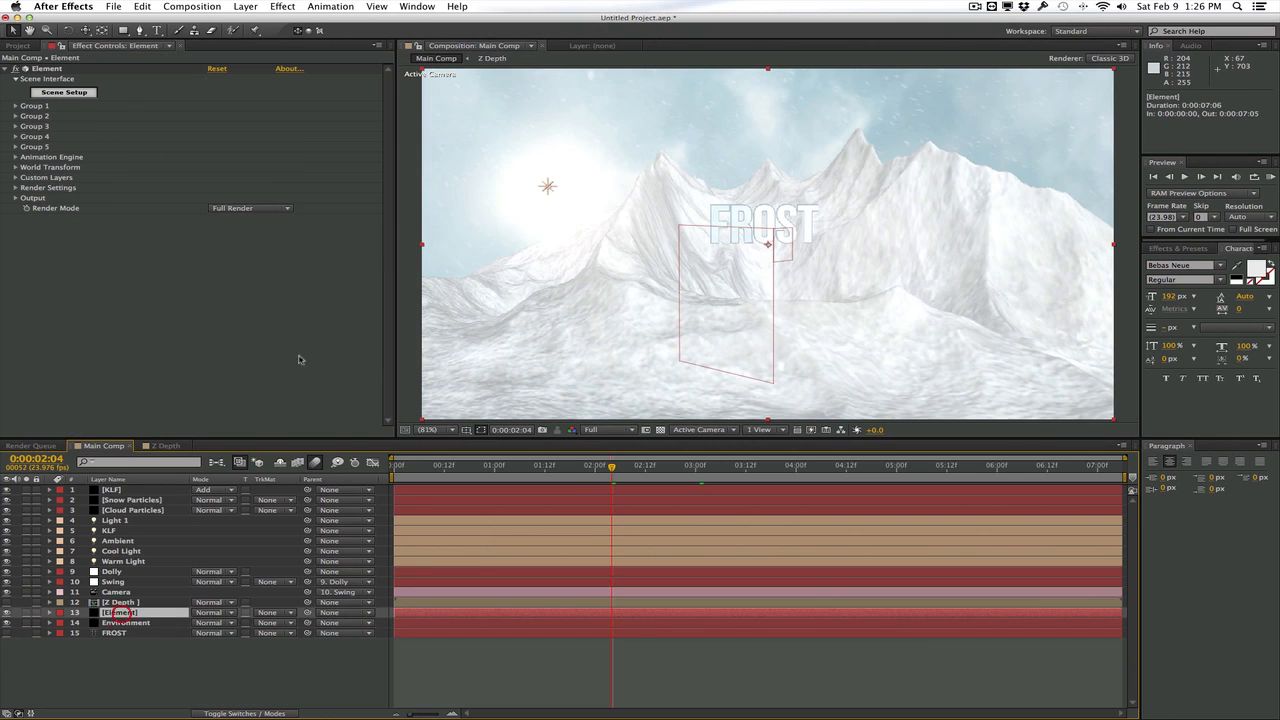
{"action": "left_click", "coordinate": [15, 188]}
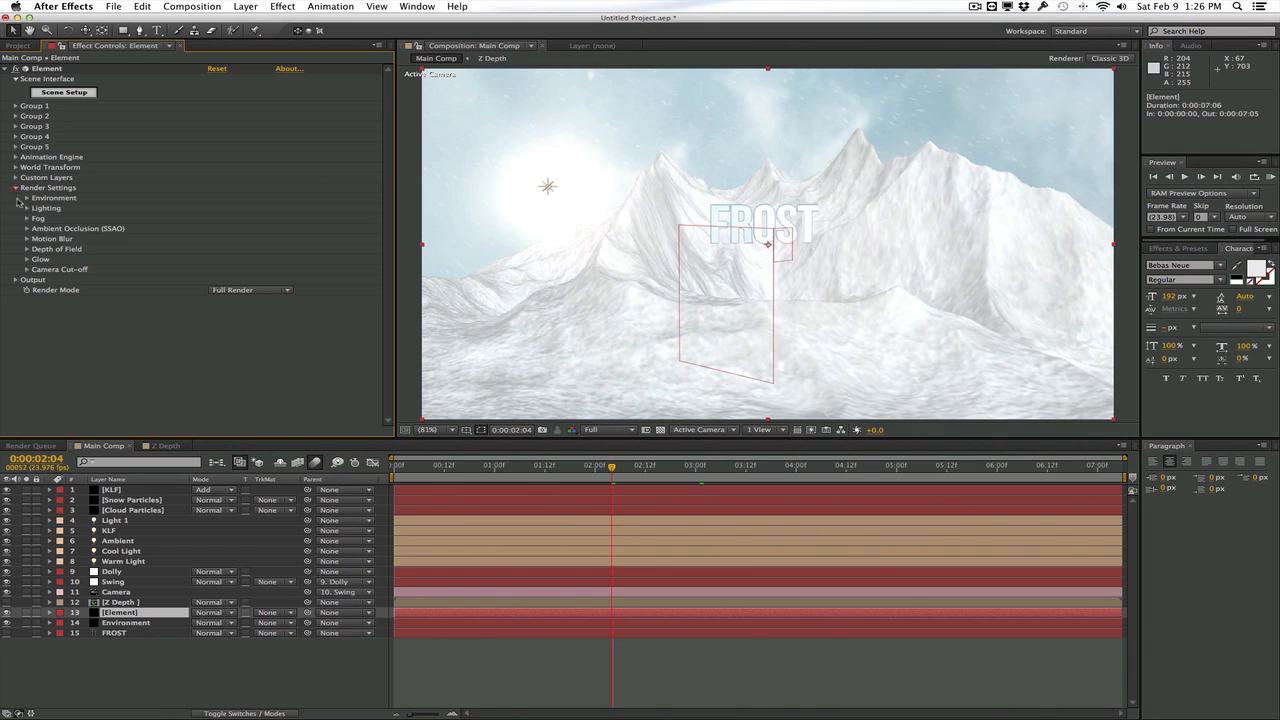
{"action": "left_click", "coordinate": [27, 198]}
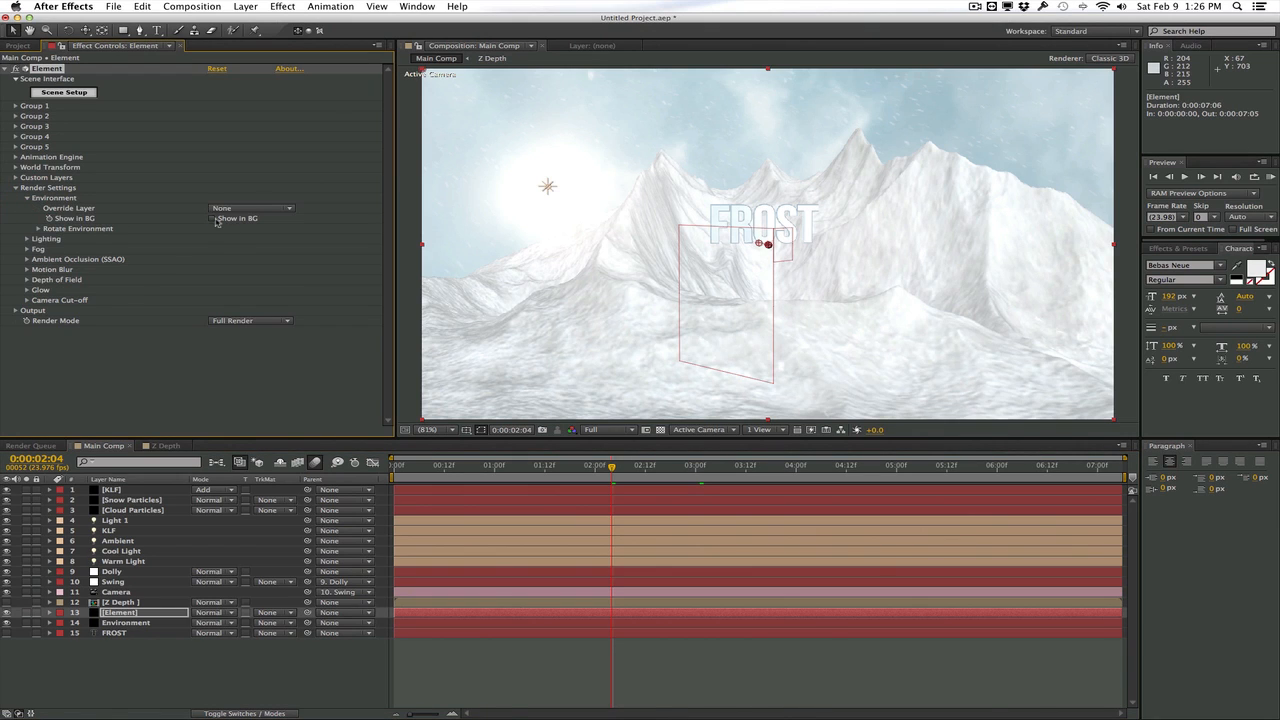
Toggle the visibility of the Environment and Element layers and scrub the timeline to check the separated background
{"action": "left_click", "coordinate": [8, 623]}
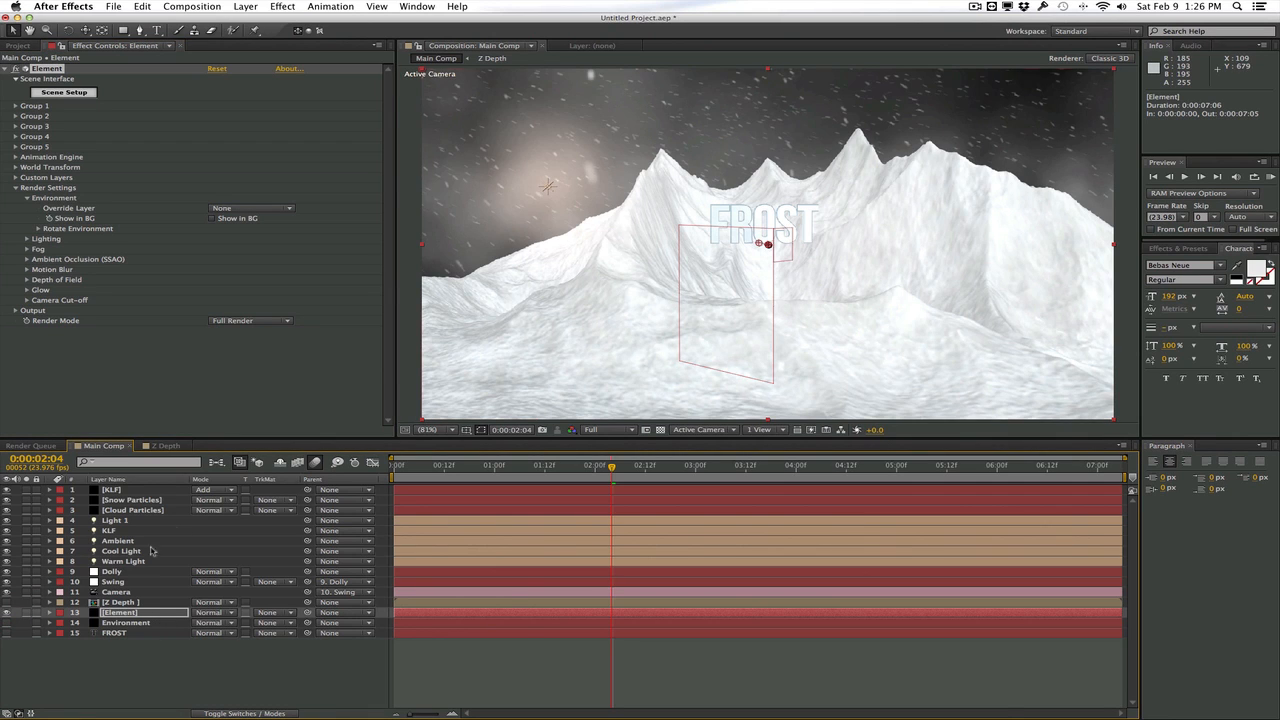
{"action": "left_click", "coordinate": [8, 623]}
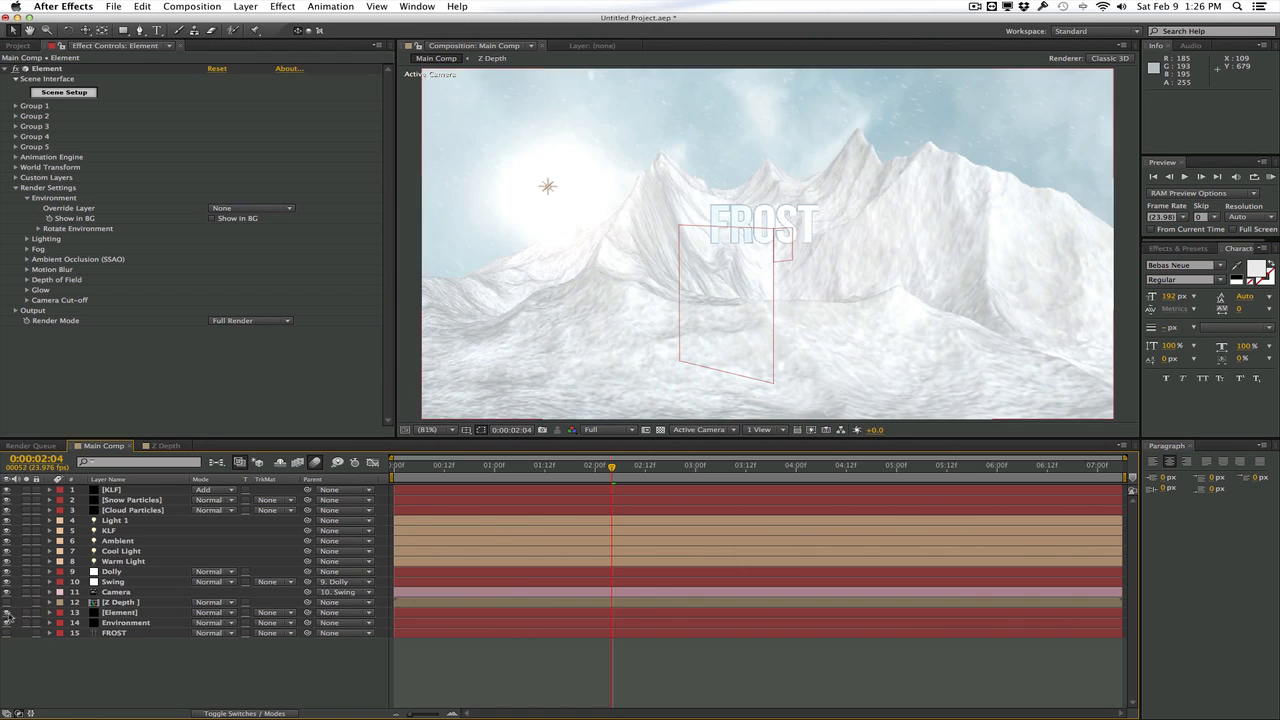
{"action": "left_click", "coordinate": [8, 613]}
{"action": "left_click", "coordinate": [8, 613]}
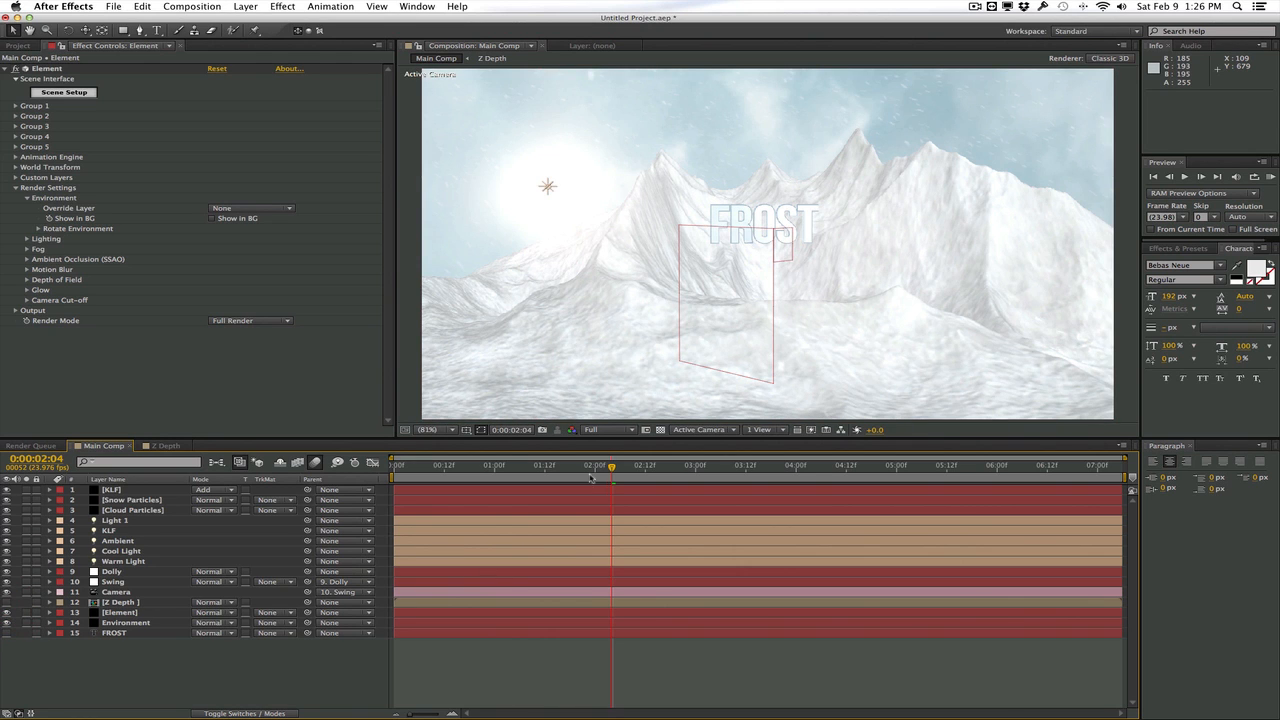
{"action": "left_click_drag", "start_coordinate": [603, 466], "coordinate": [667, 466]}
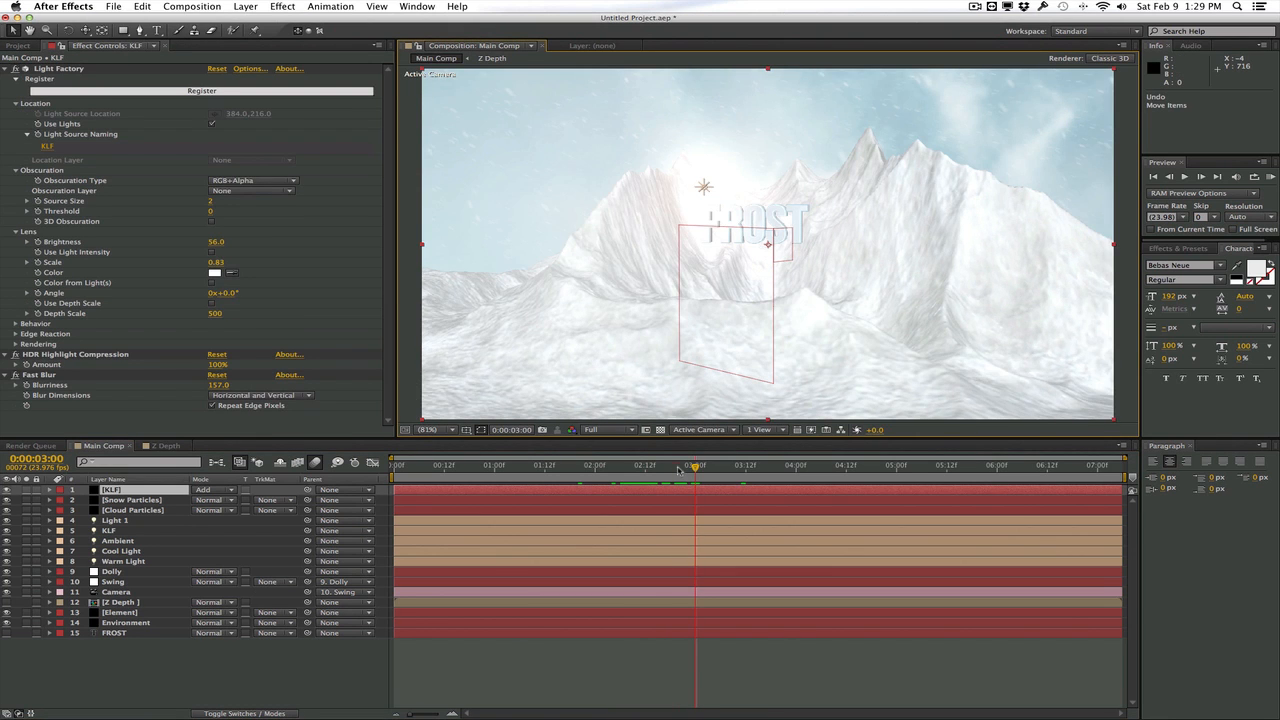
Try the KLF solid between the Element and Environment layers and scrub between 3:02 and 2:10 to check the flare
{"action": "mouse_move", "coordinate": [679, 468]}
{"action": "left_mouse_down"}
{"action": "mouse_move", "coordinate": [586, 466]}
{"action": "mouse_move", "coordinate": [704, 466]}
{"action": "left_mouse_up"}
{"action": "left_click", "coordinate": [148, 489]}
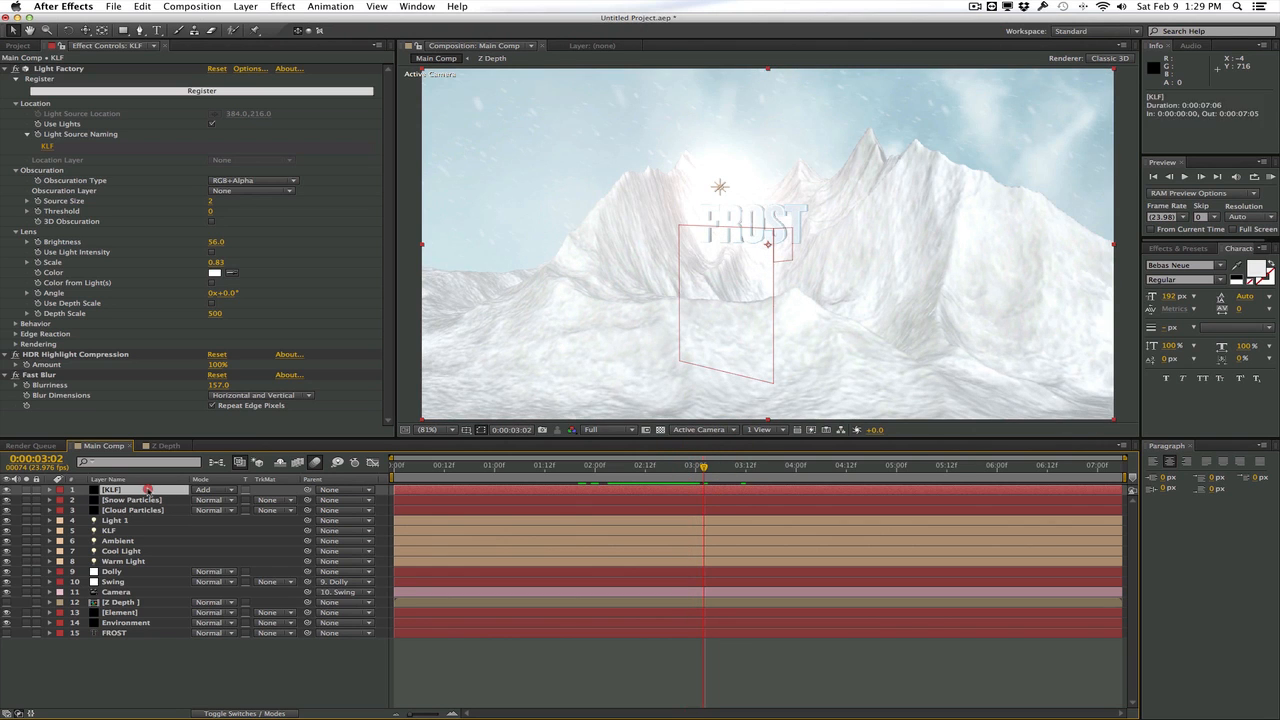
{"action": "left_click_drag", "start_coordinate": [148, 489], "coordinate": [165, 617]}
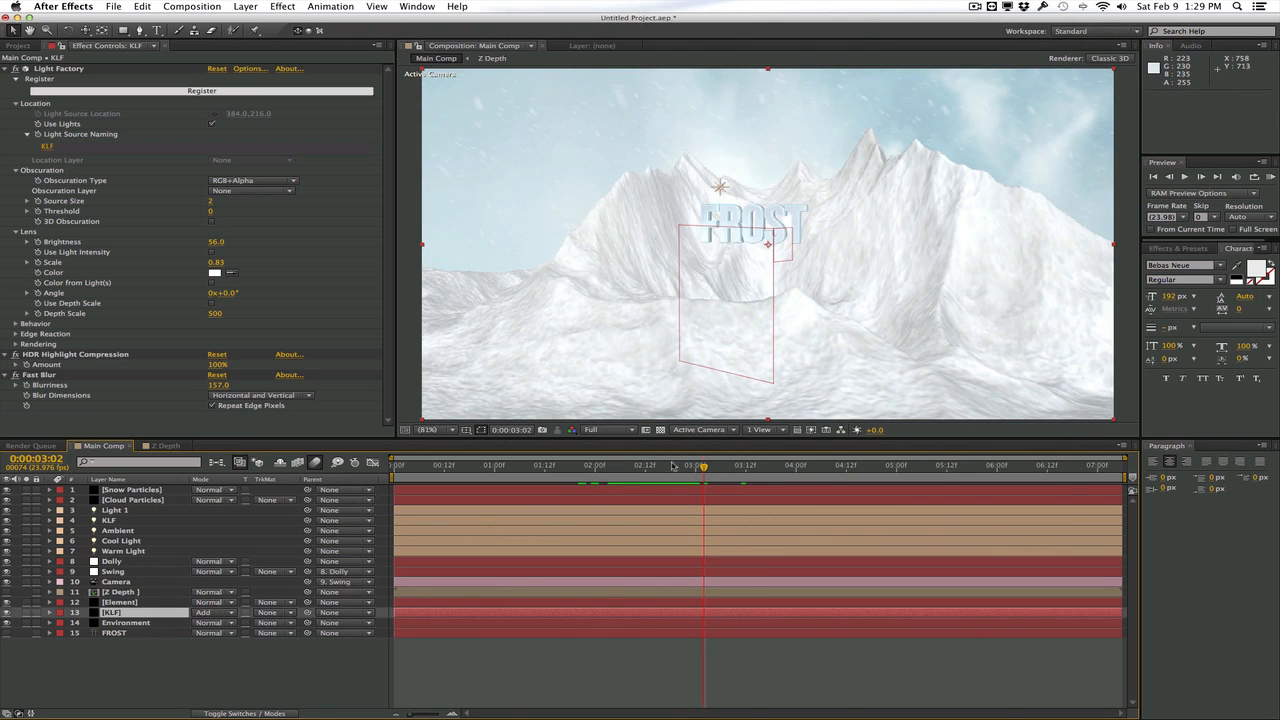
{"action": "left_click_drag", "start_coordinate": [673, 466], "coordinate": [638, 467]}
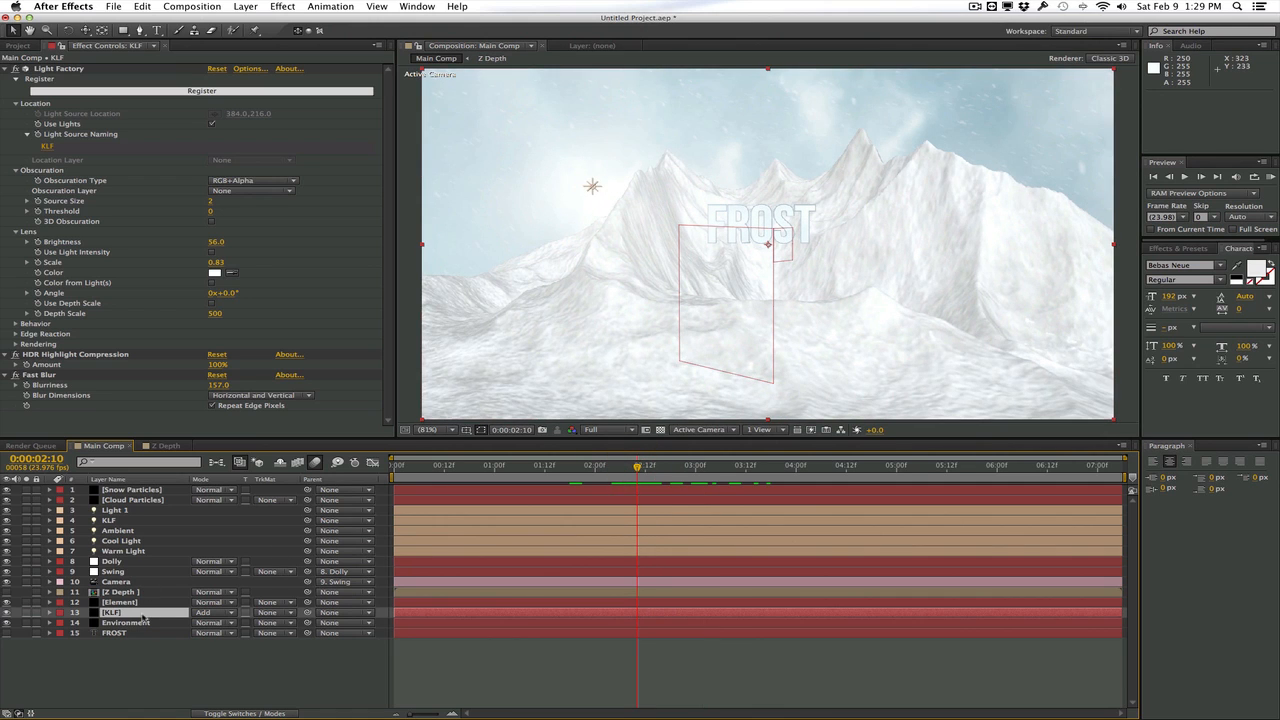
Move the KLF solid between the Snow Particles and Cloud Particles layers and check the flare at 3:06
{"action": "left_click_drag", "start_coordinate": [145, 613], "coordinate": [148, 509]}
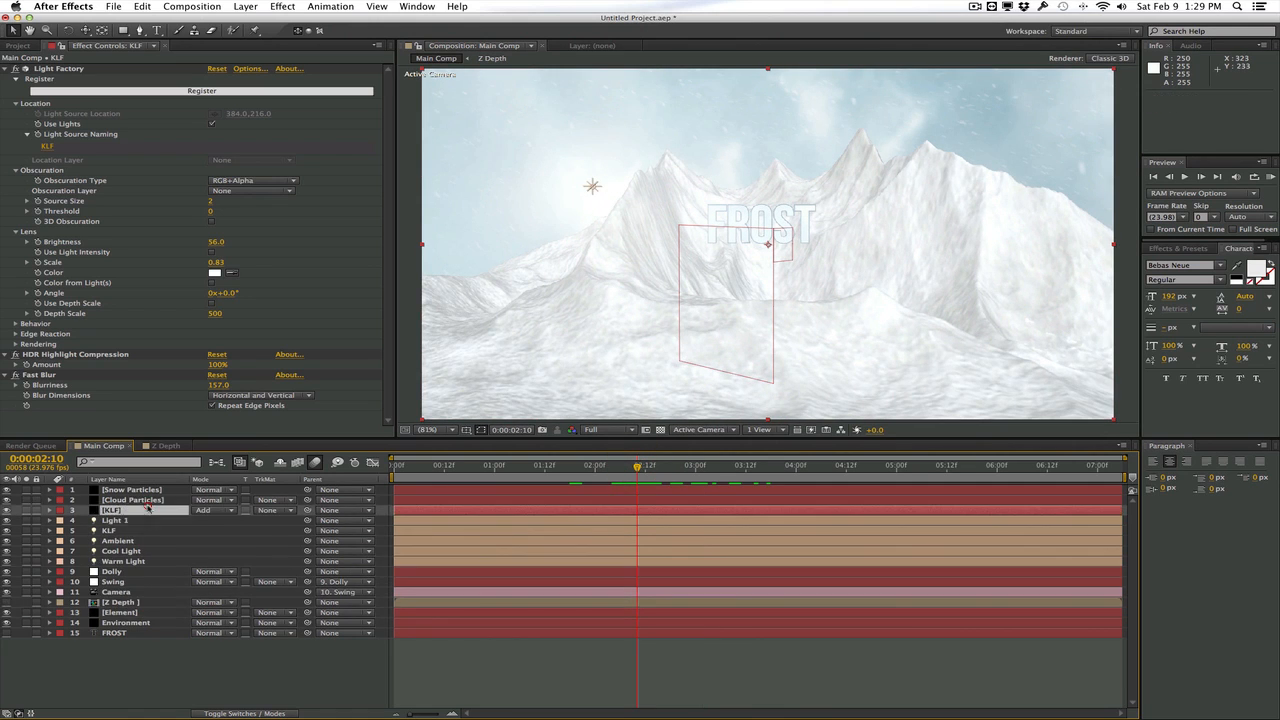
{"action": "left_click_drag", "start_coordinate": [639, 466], "coordinate": [726, 466]}
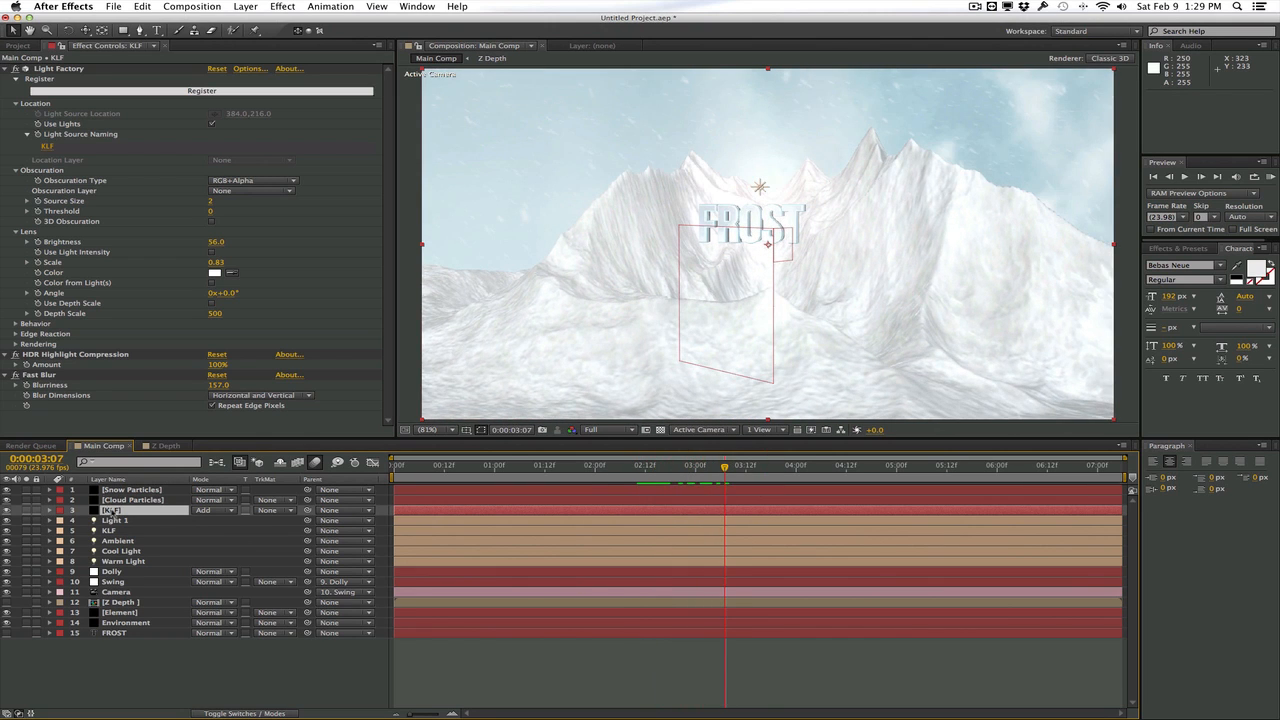
{"action": "left_click_drag", "start_coordinate": [111, 510], "coordinate": [118, 492]}
{"action": "mouse_move", "coordinate": [725, 466]}
{"action": "left_mouse_down"}
{"action": "mouse_move", "coordinate": [666, 466]}
{"action": "mouse_move", "coordinate": [721, 466]}
{"action": "left_mouse_up"}
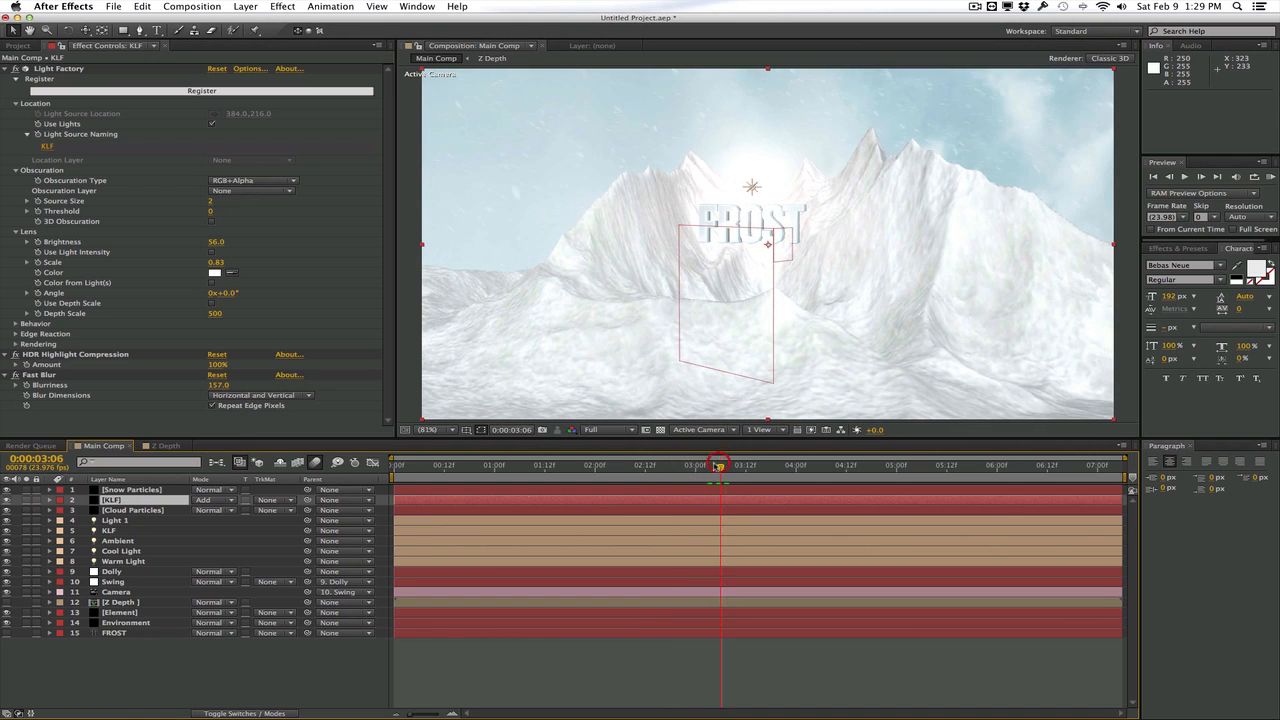
After checking the Z Depth comp, set the KLF flare's obscuration layer to Z Depth and its type to Inverse Luminance, and scrub to 3:07
{"action": "double_click", "coordinate": [121, 602]}
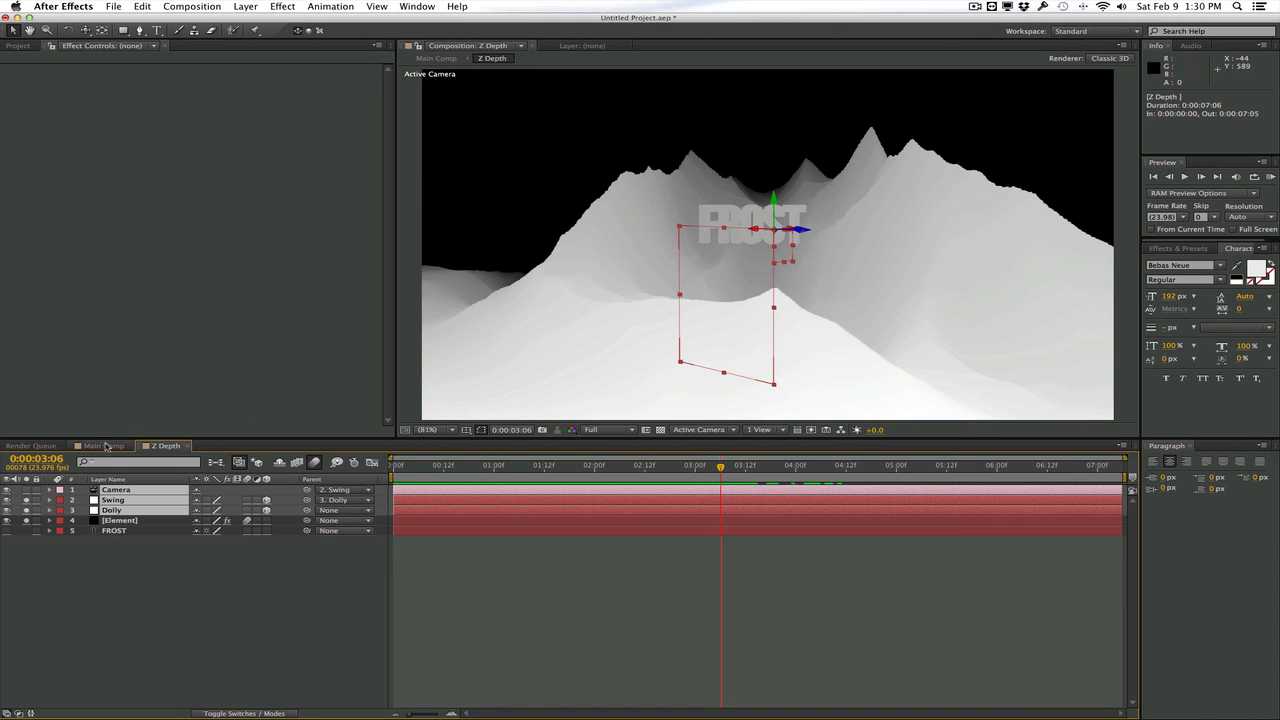
{"action": "left_click", "coordinate": [104, 446]}
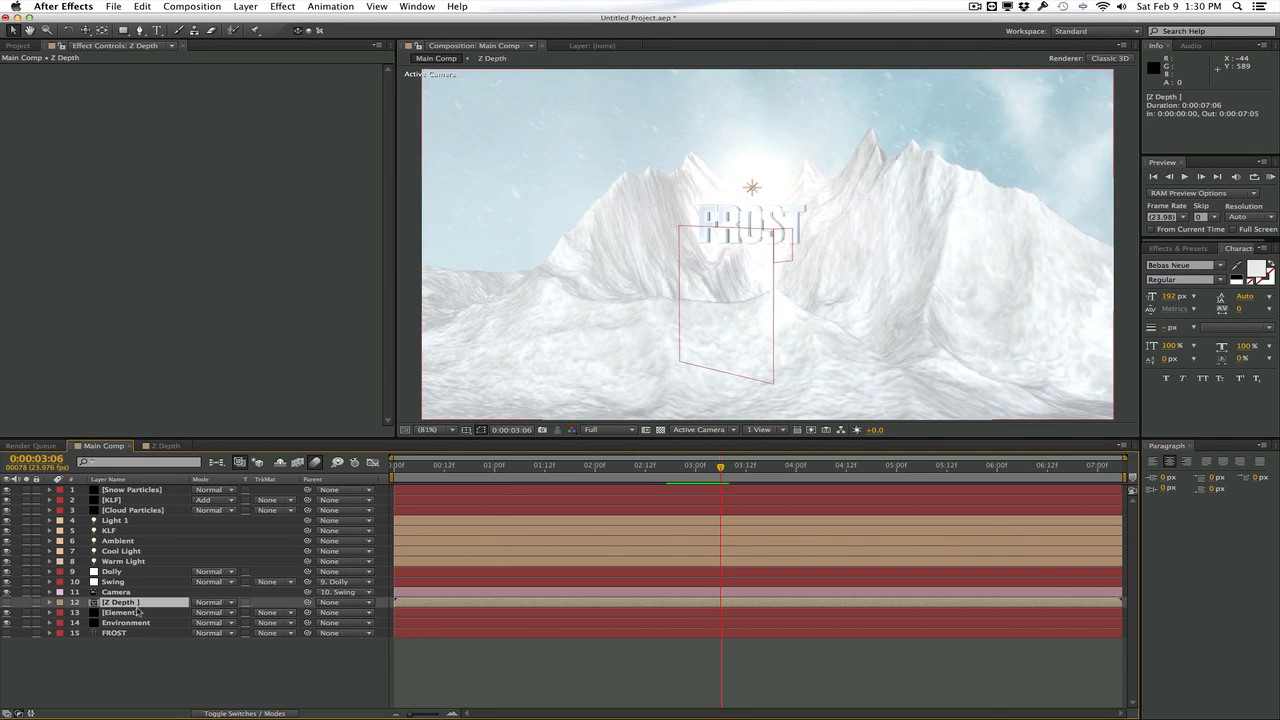
{"action": "left_click", "coordinate": [145, 500]}
{"action": "left_click", "coordinate": [257, 191]}
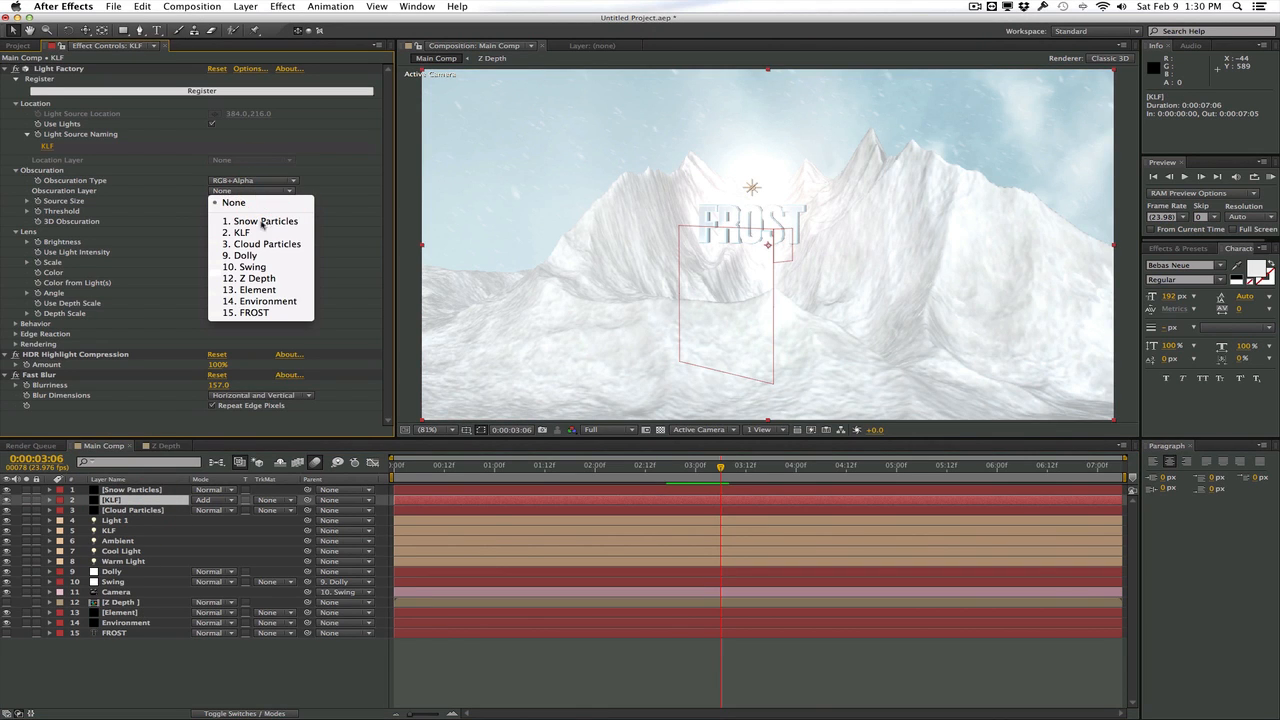
{"action": "left_click", "coordinate": [258, 278]}
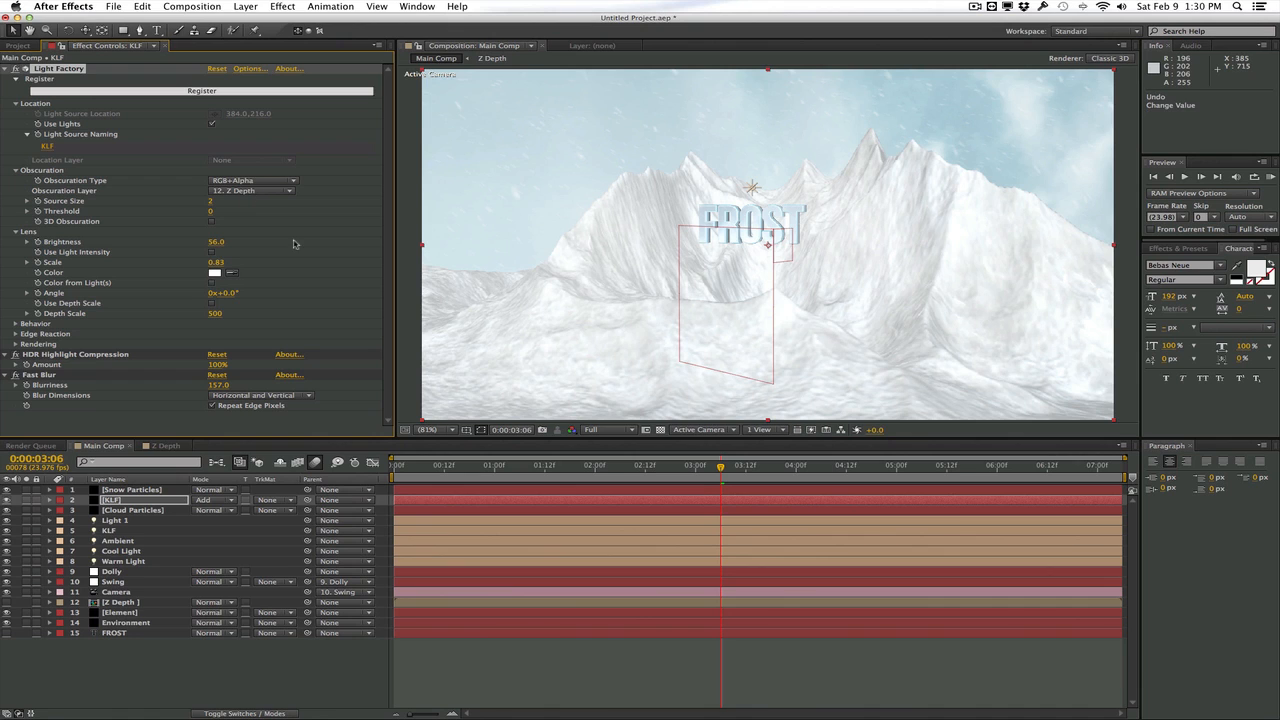
{"action": "left_click", "coordinate": [255, 182]}
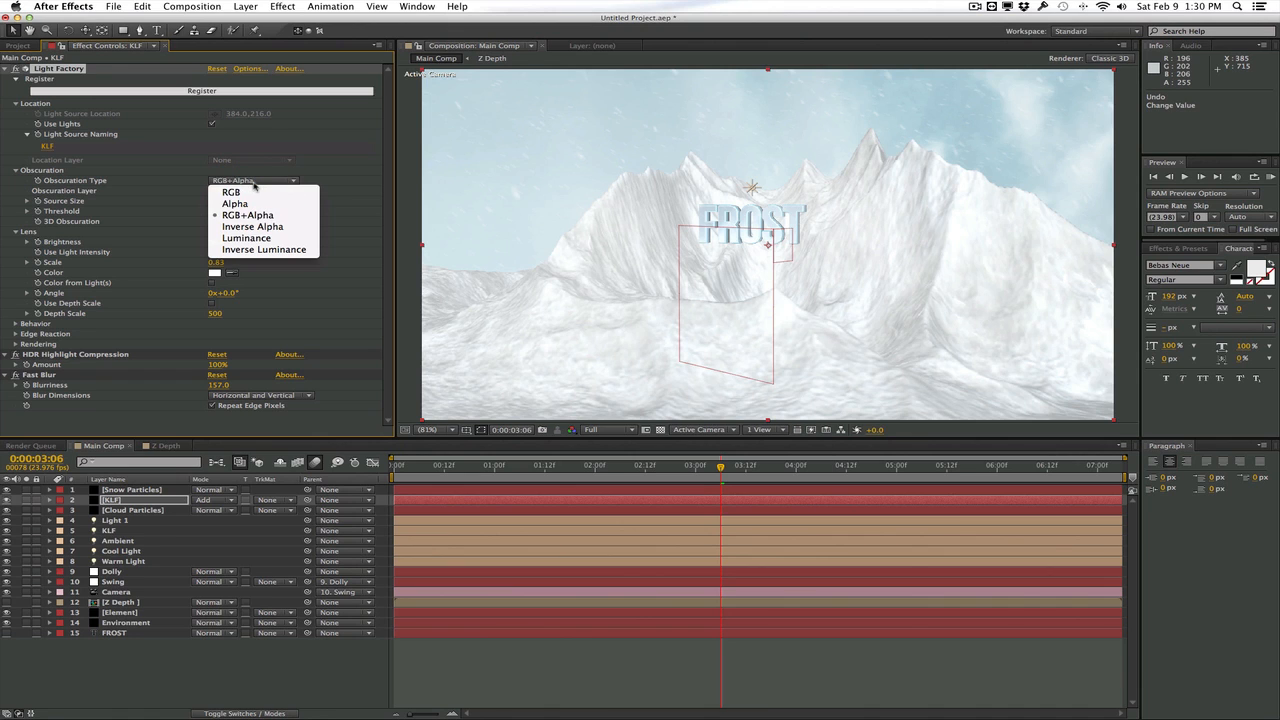
{"action": "left_click", "coordinate": [259, 250]}
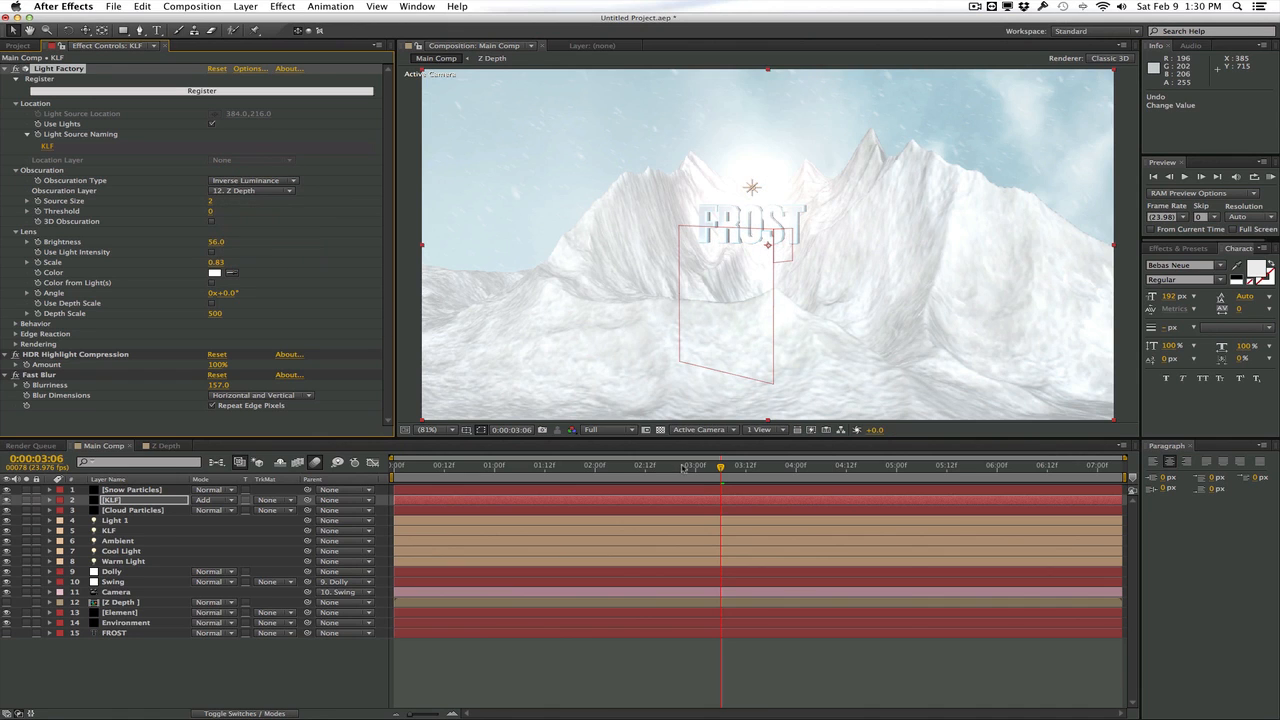
{"action": "left_click_drag", "start_coordinate": [665, 469], "coordinate": [725, 460]}
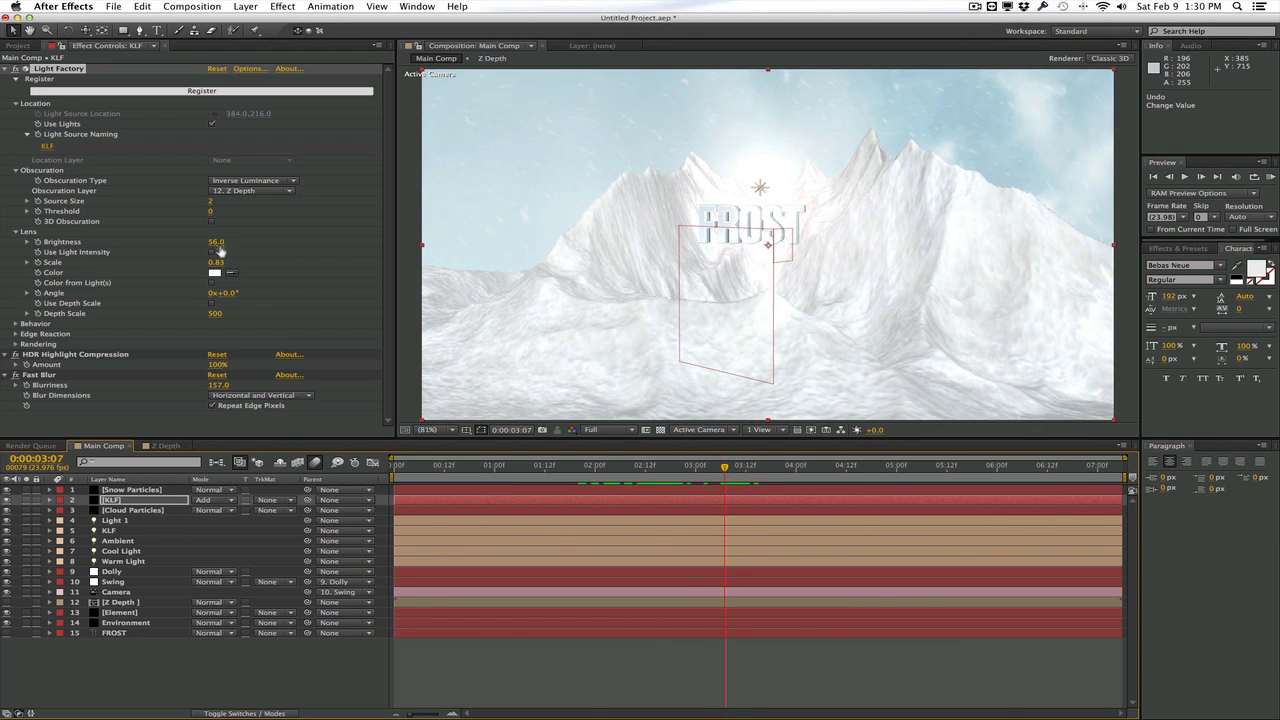
Set the Light Factory brightness on the KLF solid to 54 and tint its lens color pale cream
{"action": "left_click_drag", "start_coordinate": [216, 243], "coordinate": [223, 242]}
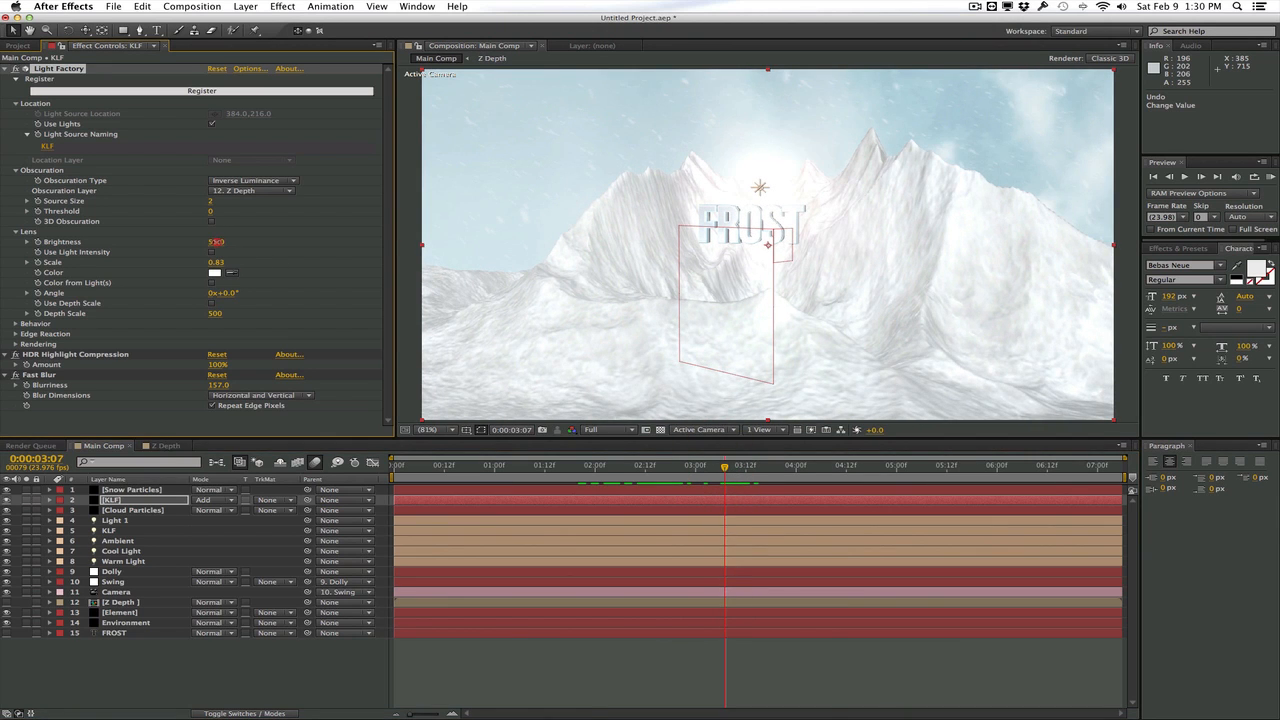
{"action": "left_click", "coordinate": [214, 272]}
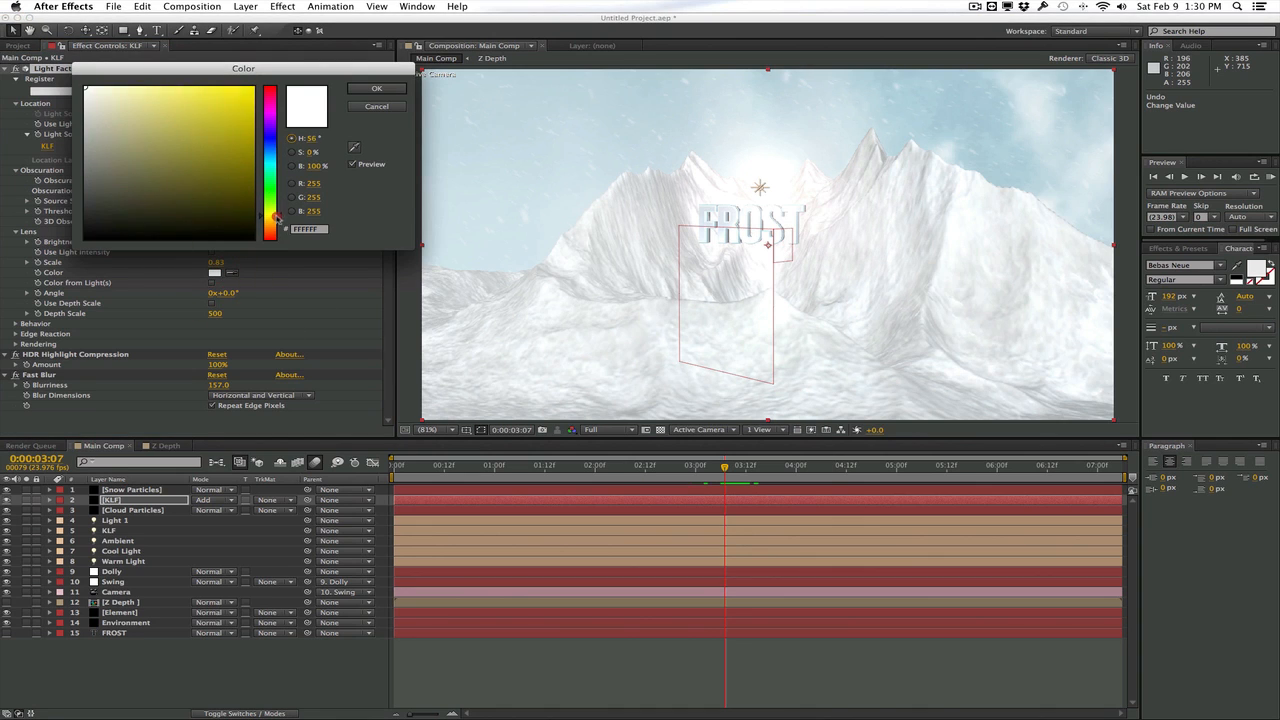
{"action": "left_click_drag", "start_coordinate": [276, 217], "coordinate": [277, 228]}
{"action": "left_click_drag", "start_coordinate": [115, 89], "coordinate": [127, 85]}
{"action": "left_click", "coordinate": [376, 89]}
{"action": "left_click", "coordinate": [407, 208]}
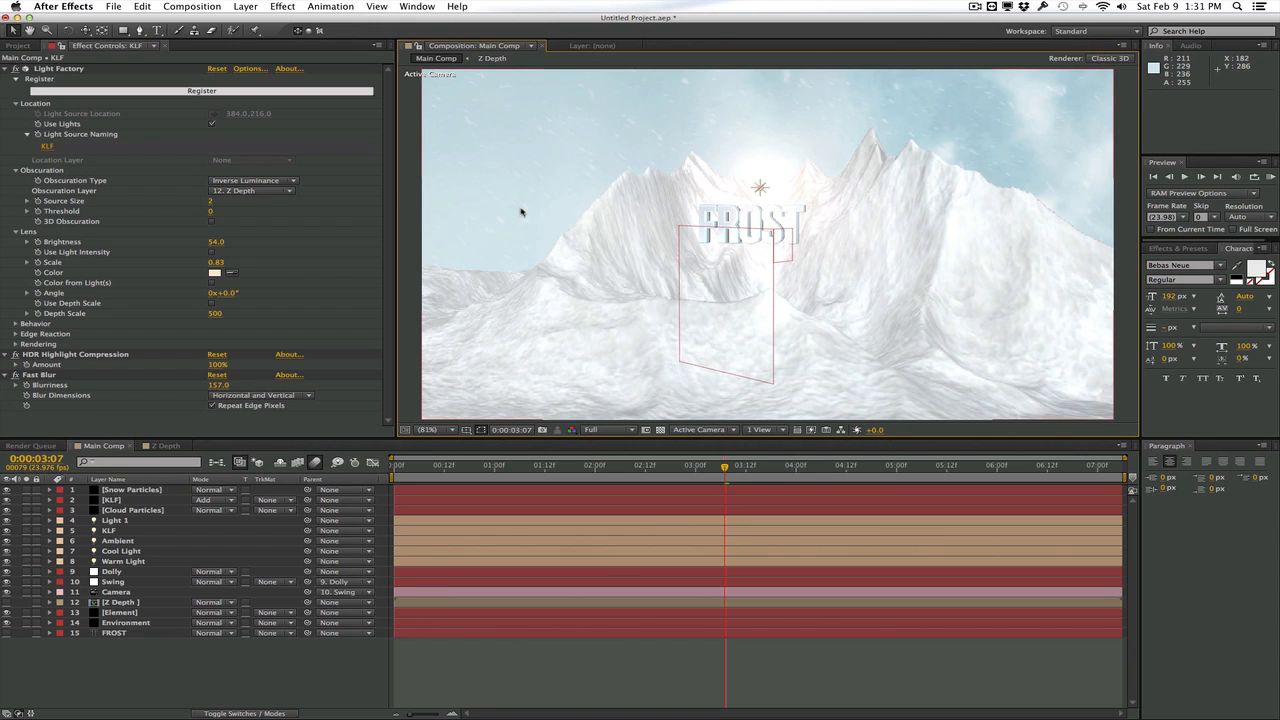
Create an adjustment layer above all layers and apply the Curves effect to it
{"action": "left_click", "coordinate": [253, 6]}
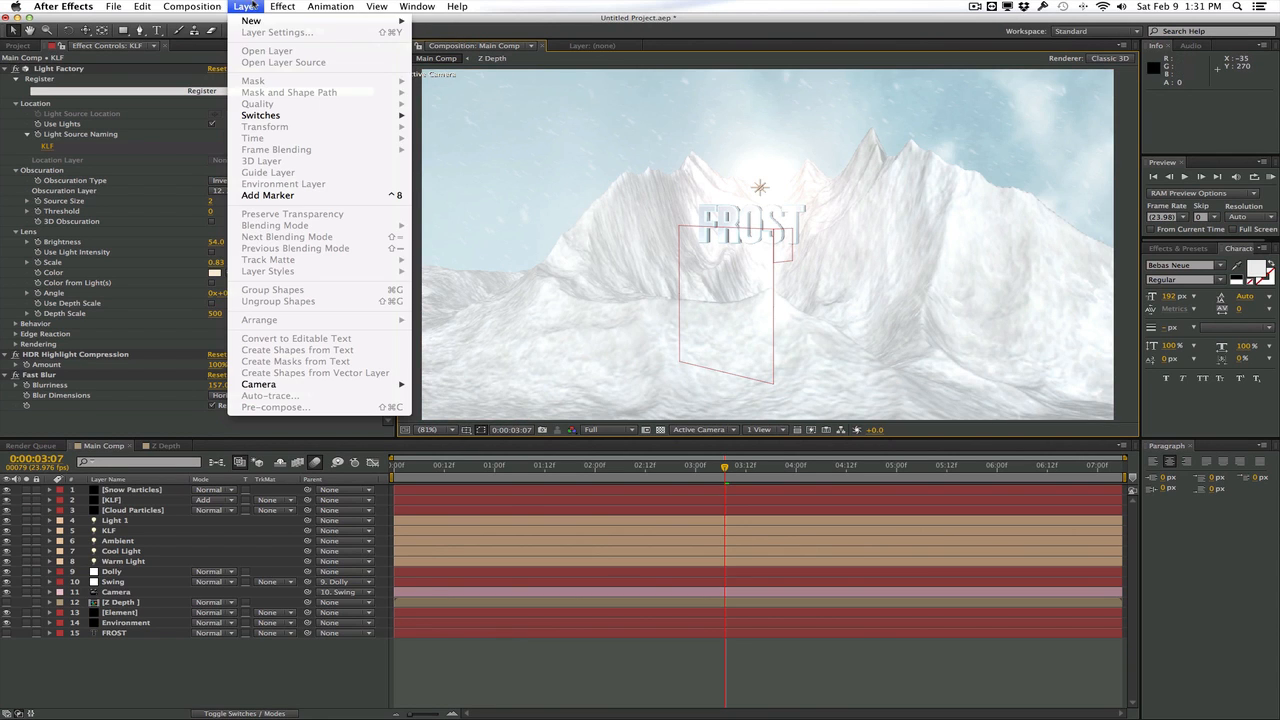
{"action": "mouse_move", "coordinate": [250, 21]}
{"action": "left_click", "coordinate": [466, 93]}
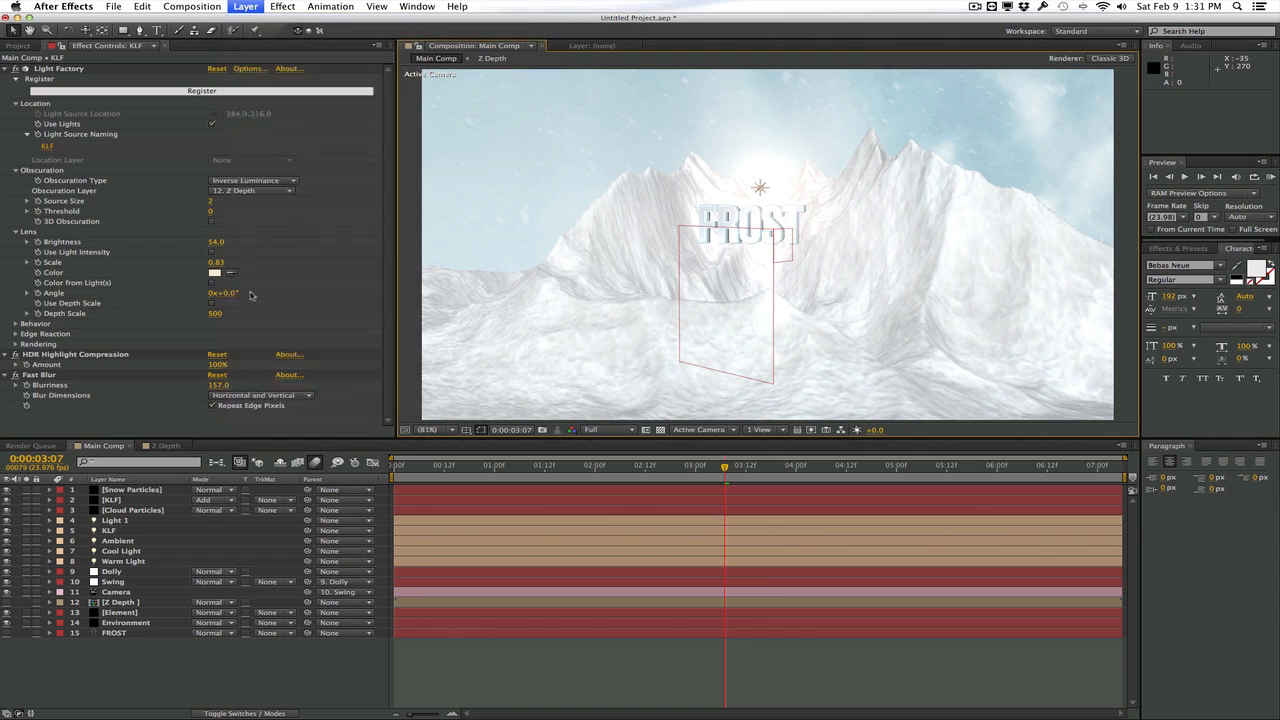
{"action": "left_click", "coordinate": [283, 6]}
{"action": "mouse_move", "coordinate": [327, 107]}
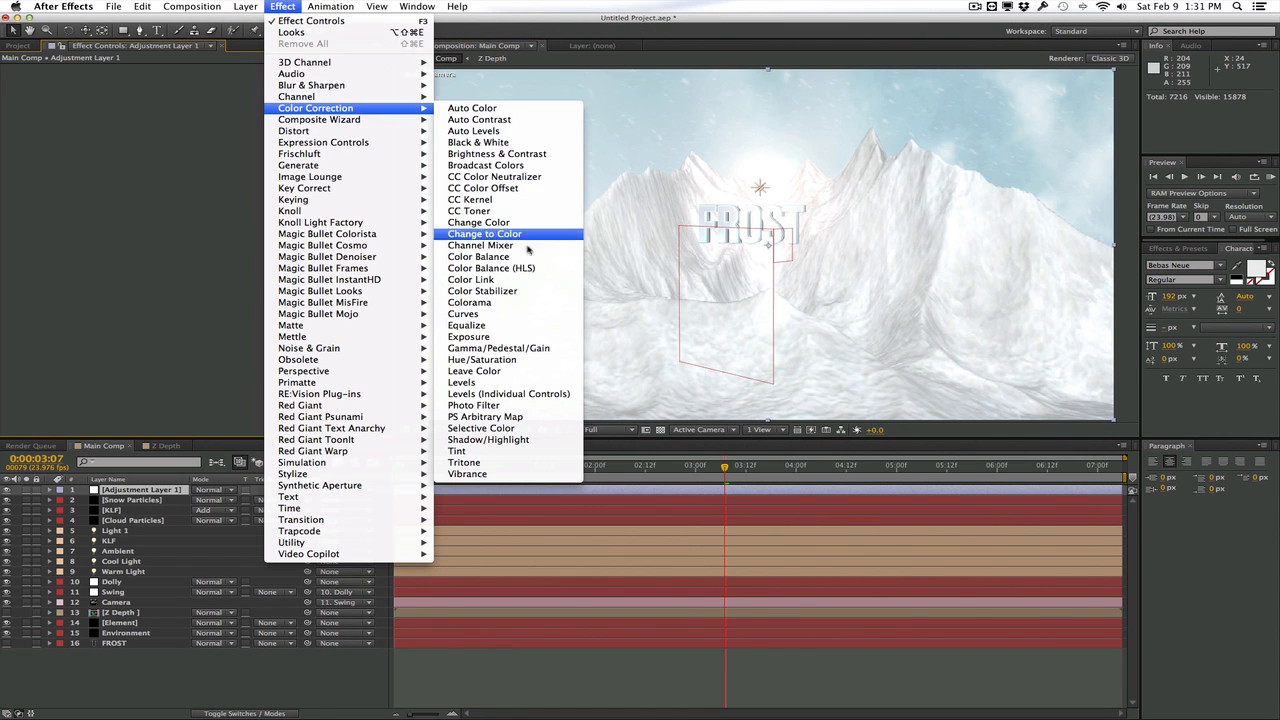
{"action": "left_click", "coordinate": [520, 312]}
Add the Tint effect to the adjustment layer below Curves and disable it to keep the sky's color
{"action": "left_click", "coordinate": [283, 6]}
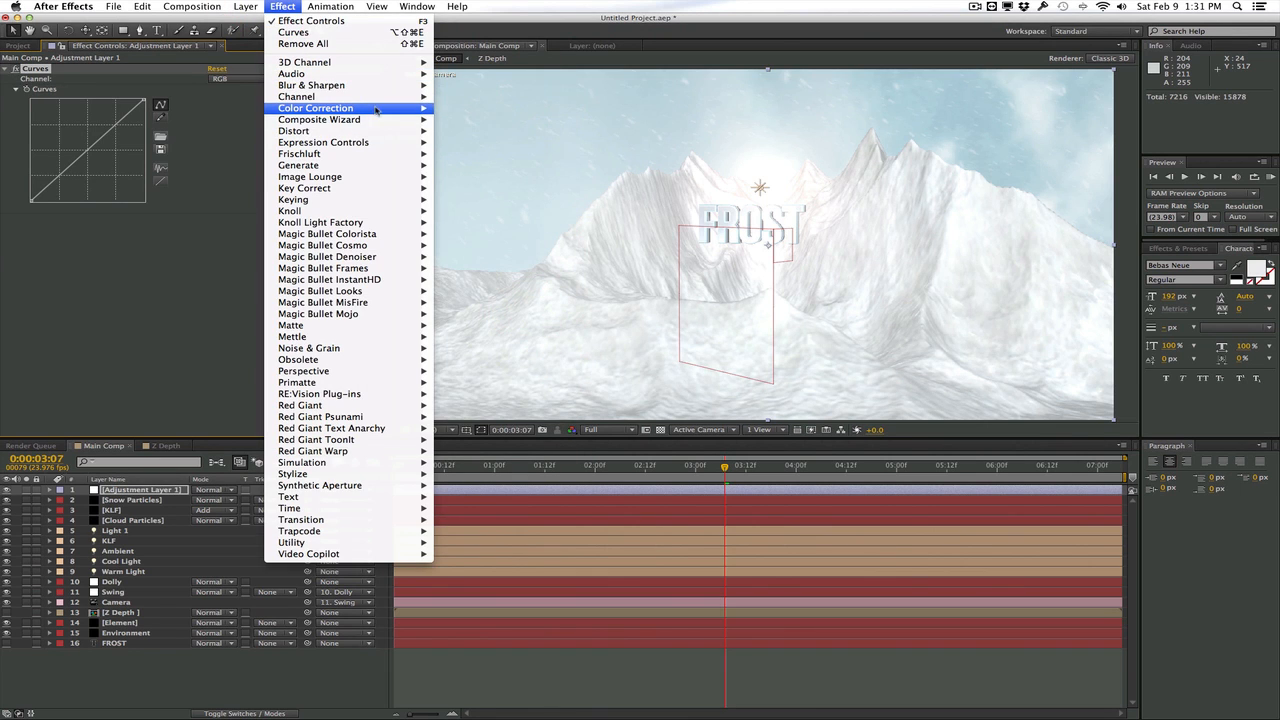
{"action": "mouse_move", "coordinate": [376, 109]}
{"action": "left_click", "coordinate": [533, 451]}
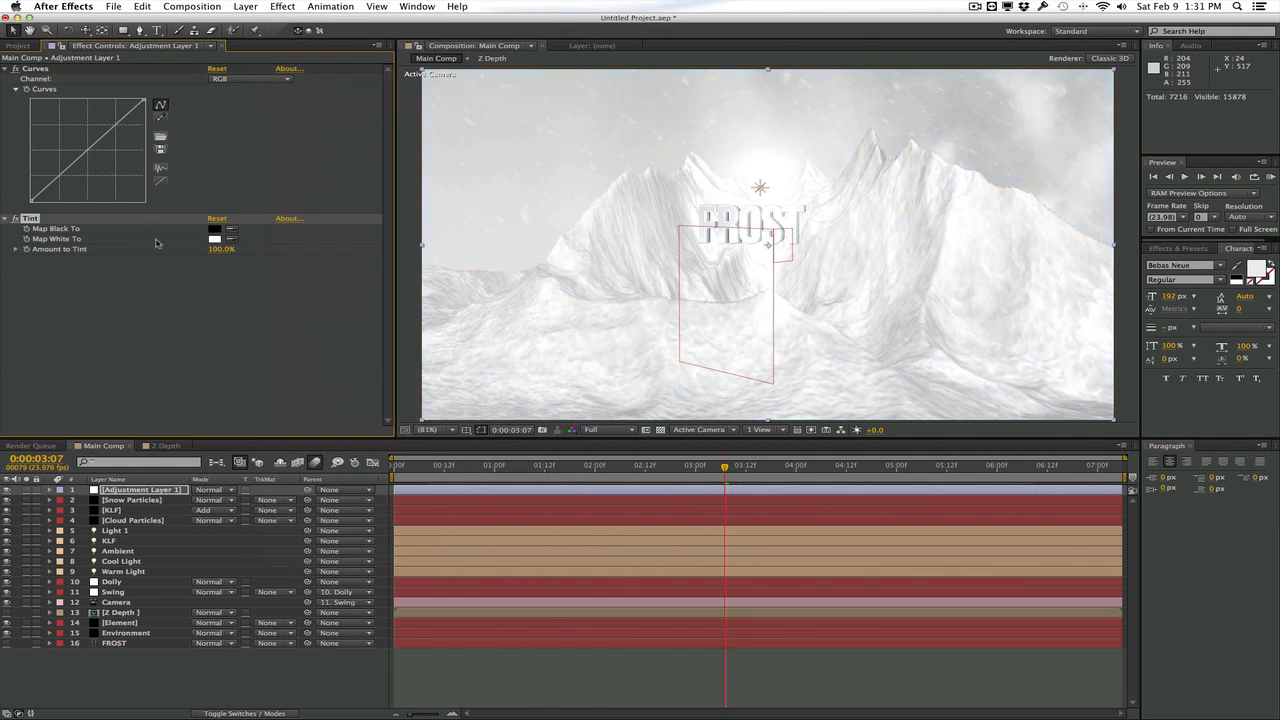
{"action": "left_click", "coordinate": [231, 153]}
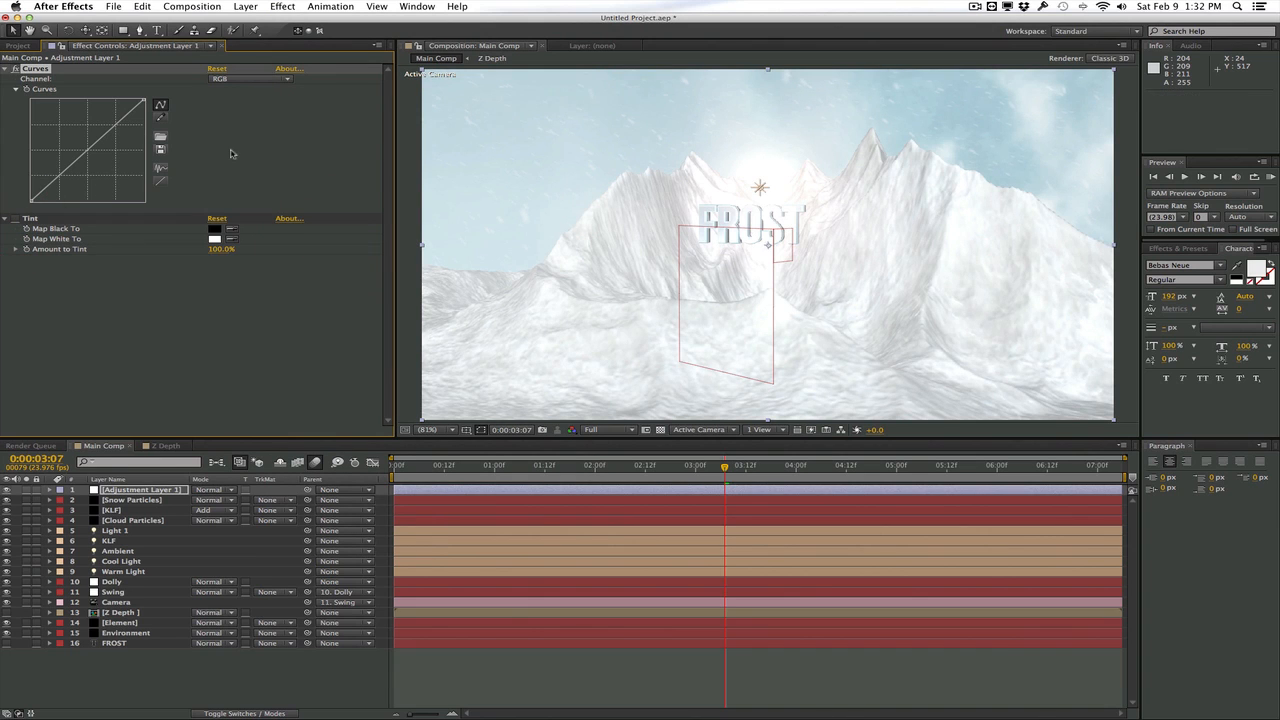
Add slight contrast to the adjustment layer's RGB curve, and in the Blue channel raise the black point and lower the highlights
{"action": "left_click_drag", "start_coordinate": [62, 175], "coordinate": [63, 180]}
{"action": "left_click_drag", "start_coordinate": [118, 128], "coordinate": [119, 127]}
{"action": "left_click", "coordinate": [250, 78]}
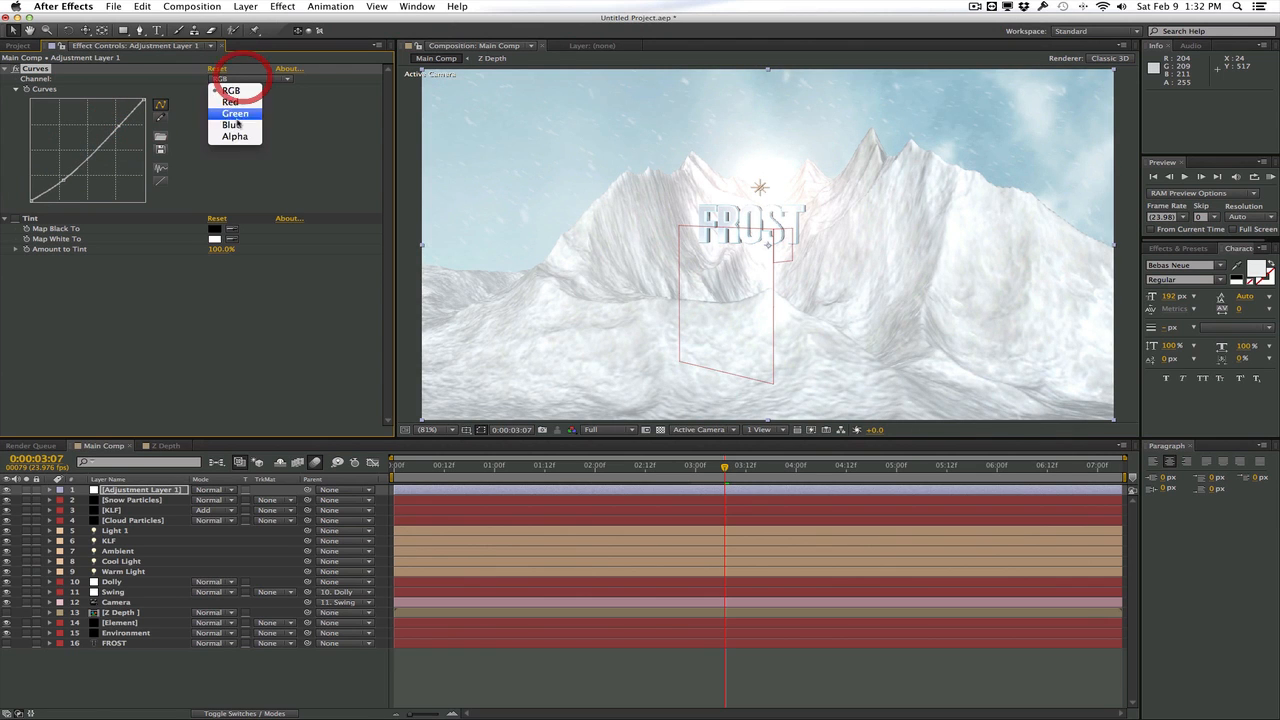
{"action": "left_click", "coordinate": [233, 124]}
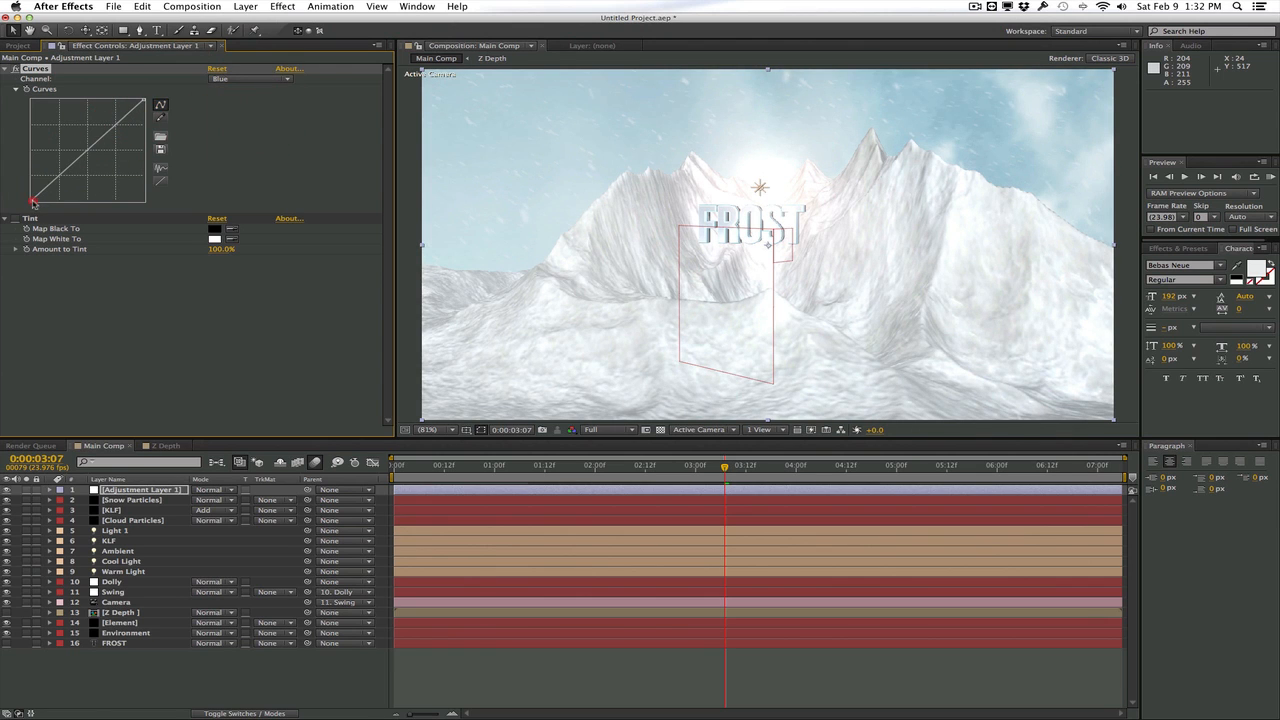
{"action": "left_click_drag", "start_coordinate": [33, 201], "coordinate": [23, 192]}
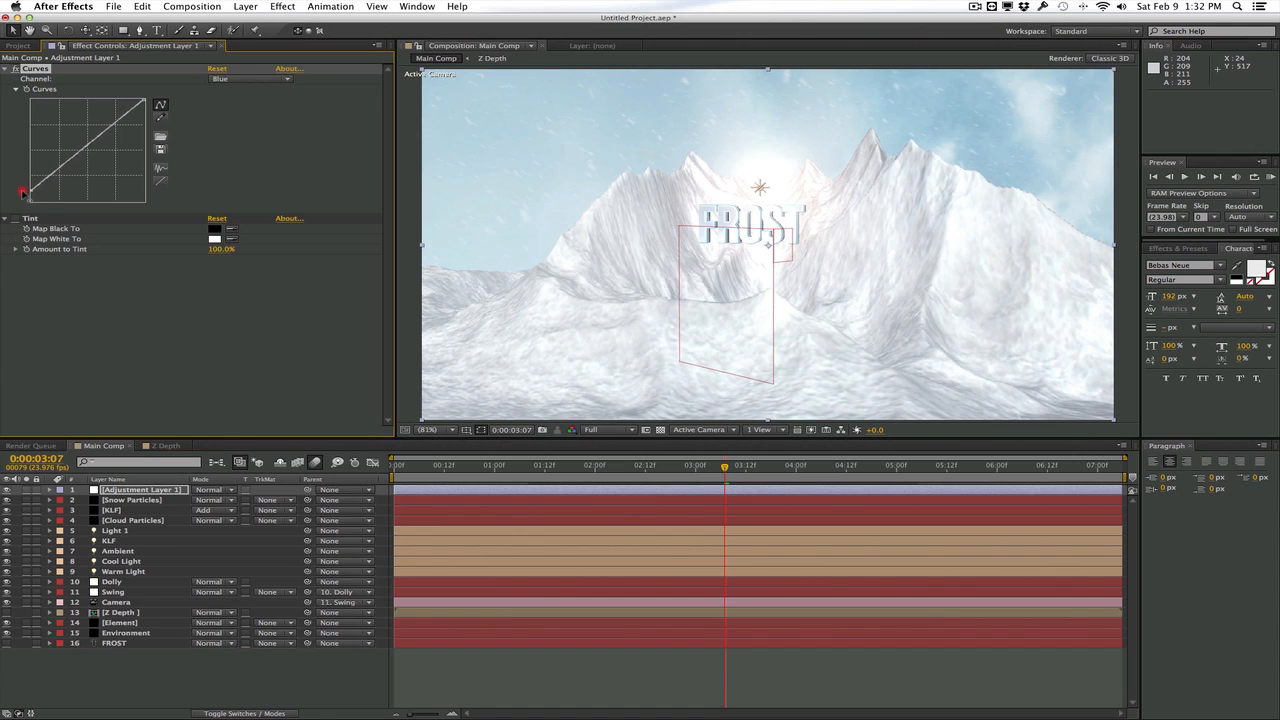
{"action": "left_click_drag", "start_coordinate": [144, 100], "coordinate": [110, 132]}
{"action": "left_click", "coordinate": [144, 103]}
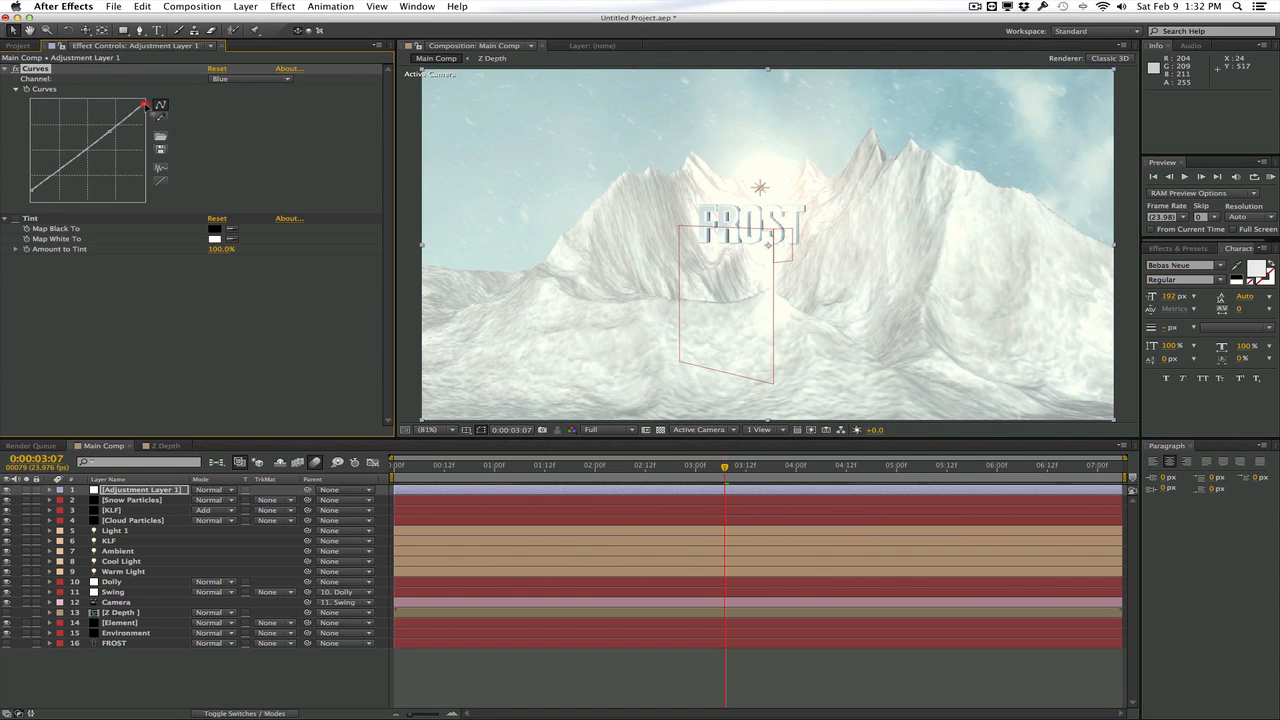
Shape the adjustment layer's Red and Green channel curves for more contrast, with raised highlights and lowered shadows in Red
{"action": "left_click", "coordinate": [242, 79]}
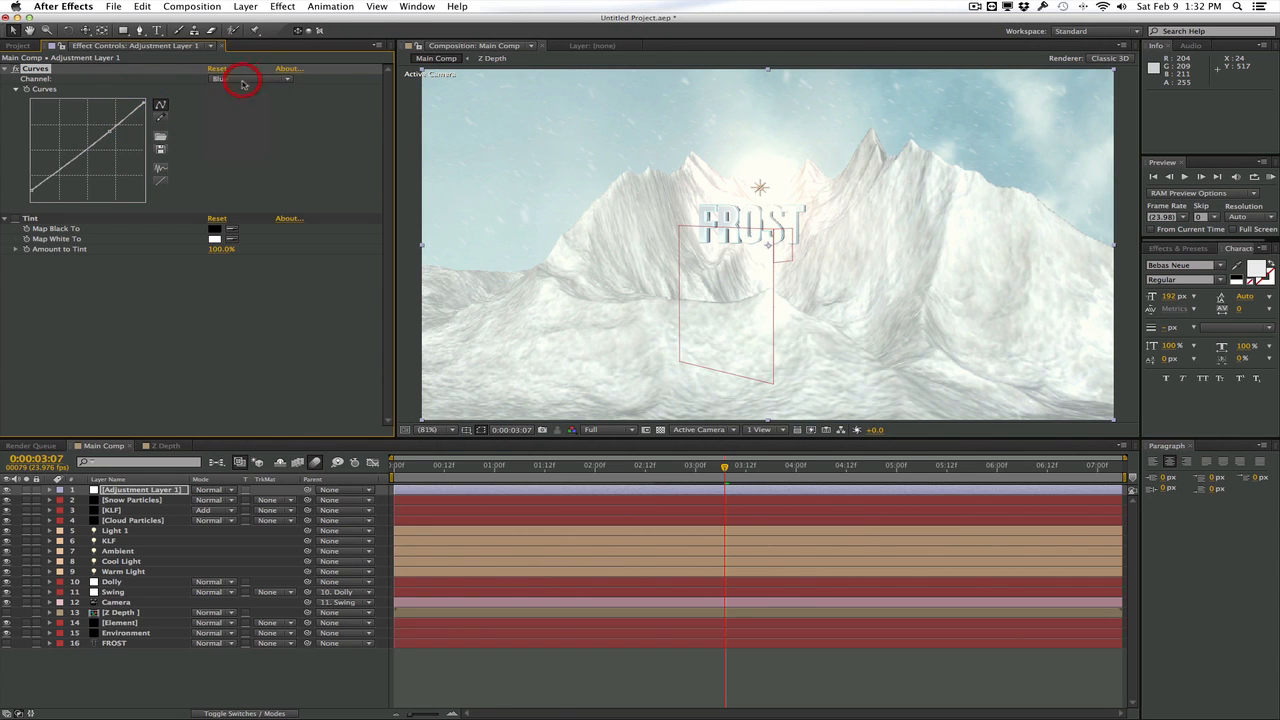
{"action": "left_click", "coordinate": [231, 103]}
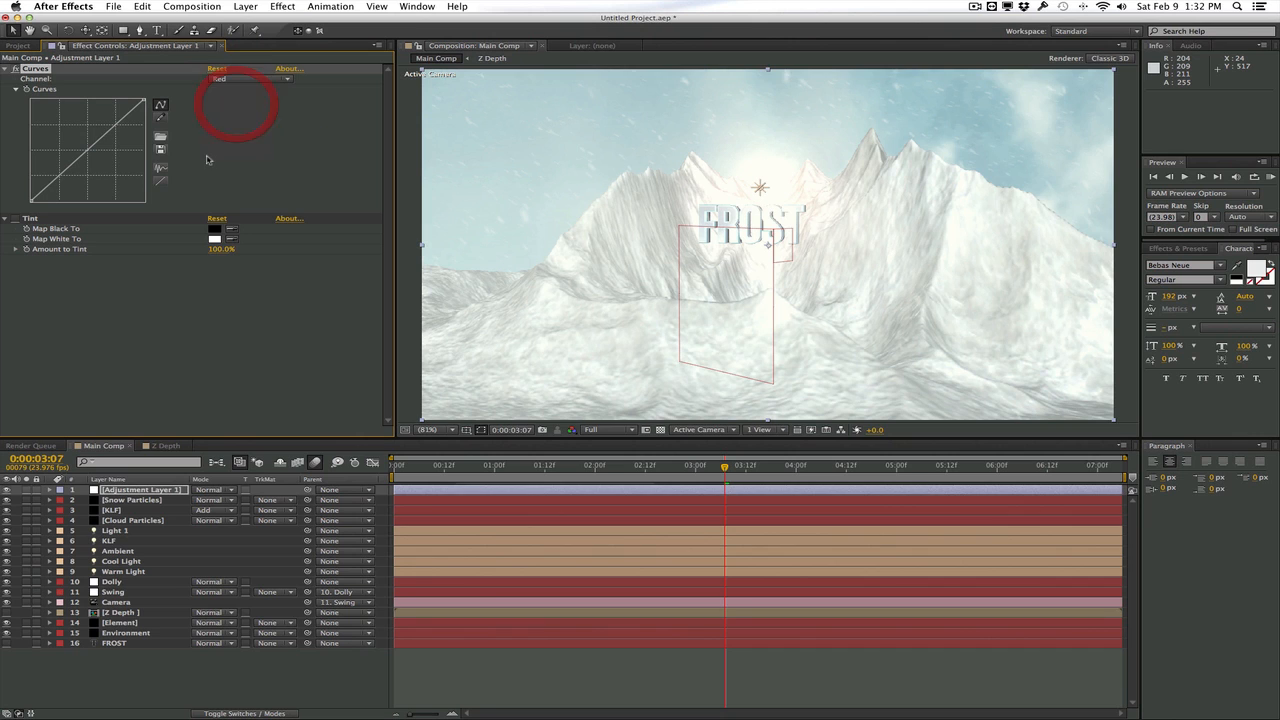
{"action": "left_click", "coordinate": [114, 132]}
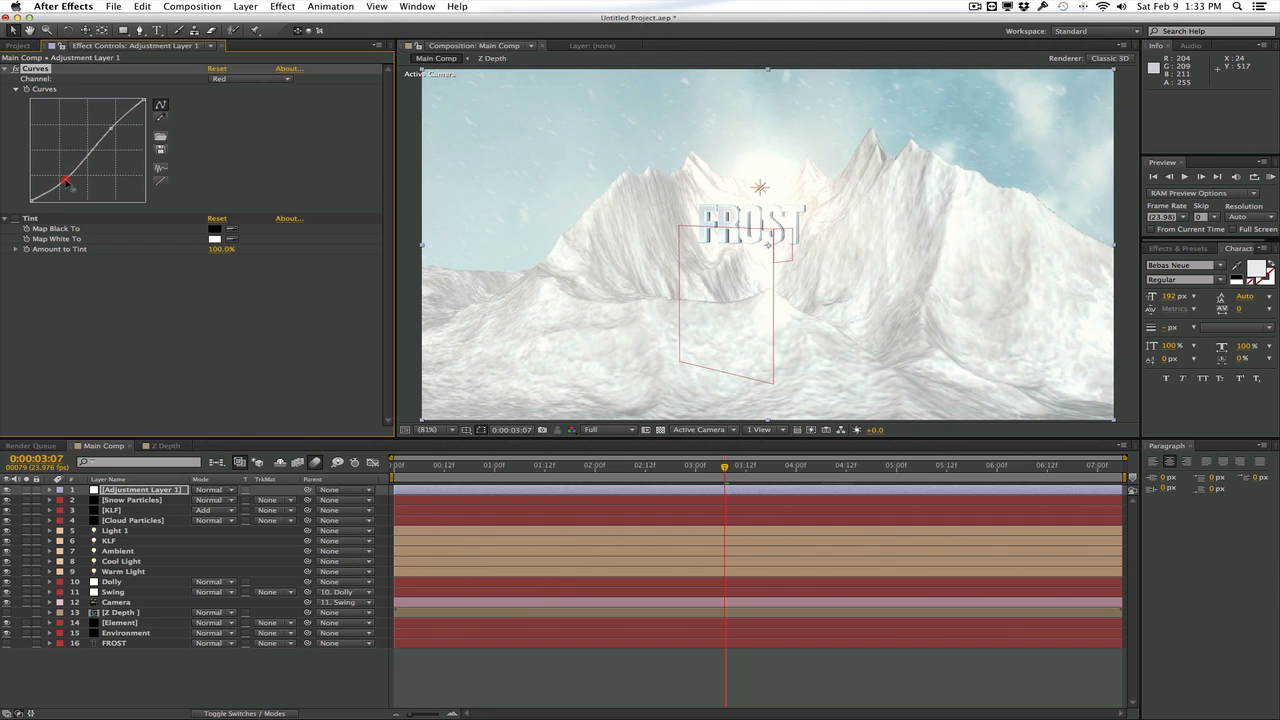
{"action": "left_click", "coordinate": [250, 79]}
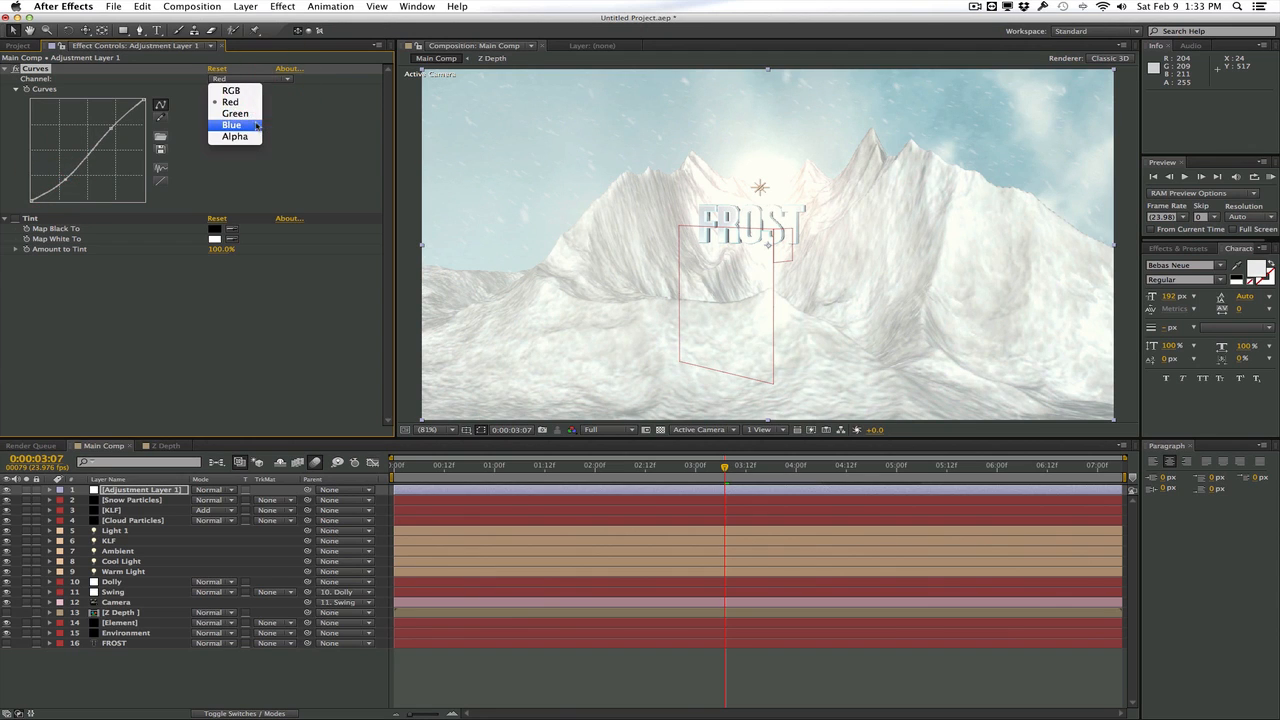
{"action": "left_click", "coordinate": [231, 117]}
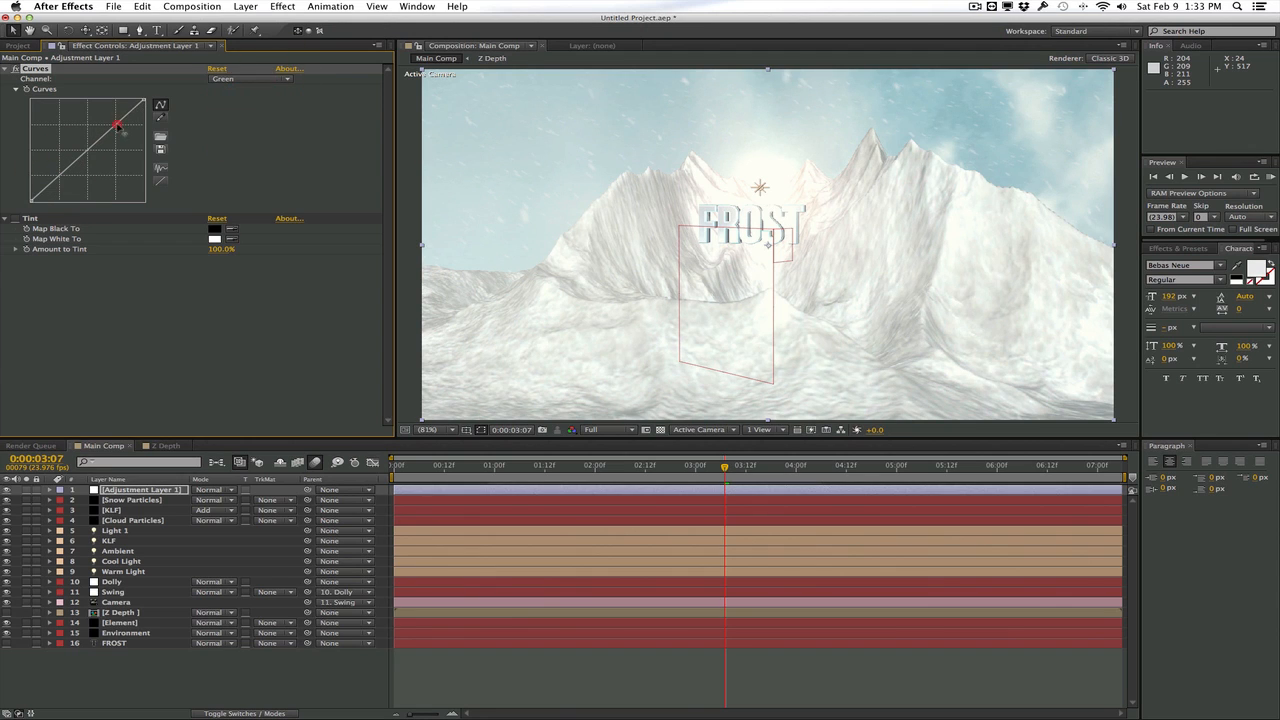
{"action": "left_click_drag", "start_coordinate": [117, 125], "coordinate": [118, 123]}
{"action": "mouse_move", "coordinate": [60, 177]}
{"action": "left_mouse_down"}
{"action": "mouse_move", "coordinate": [62, 188]}
{"action": "mouse_move", "coordinate": [67, 177]}
{"action": "left_mouse_up"}
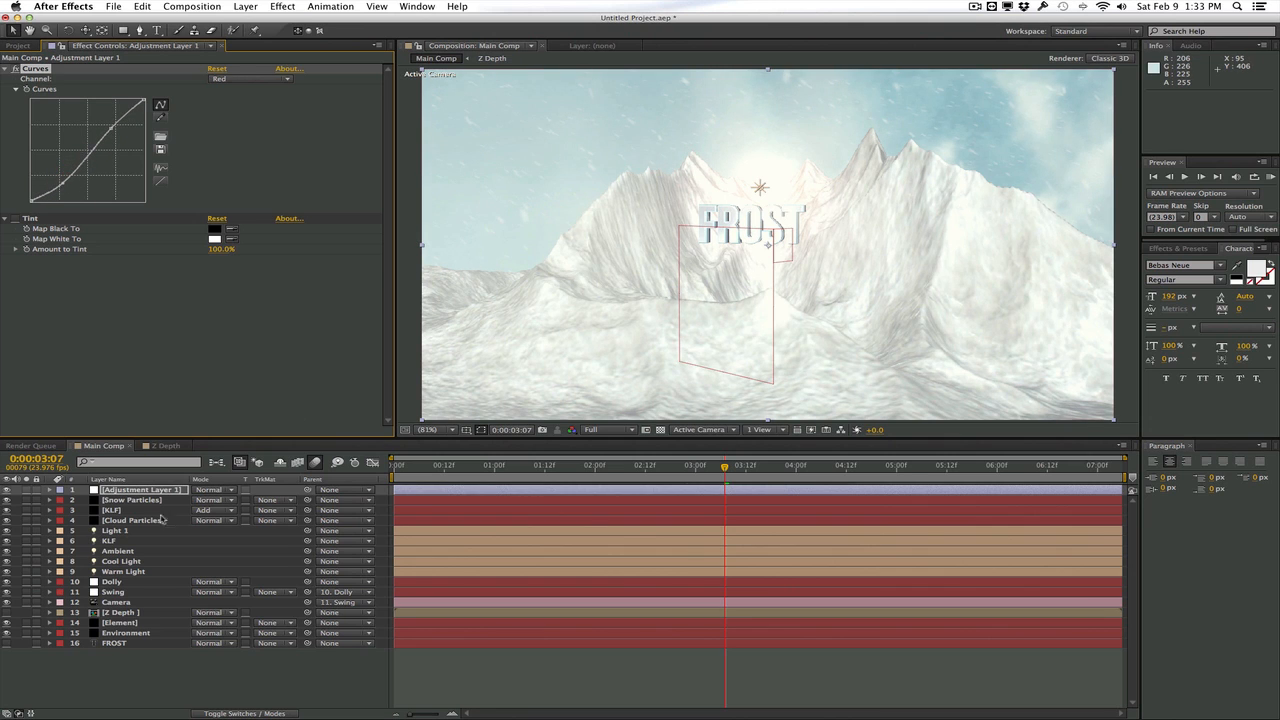
Rename the adjustment layer as CC
{"action": "left_click", "coordinate": [150, 491]}
{"action": "key", "text": "Return"}
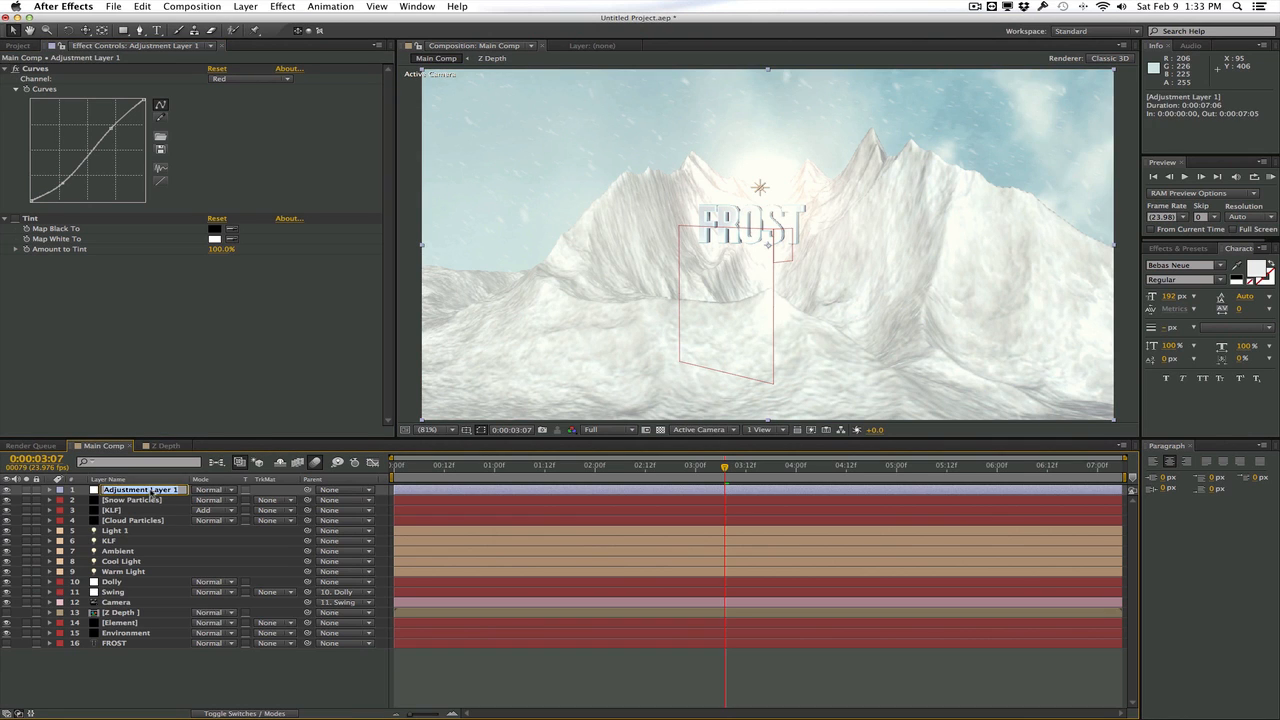
{"action": "type", "text": "CC"}
{"action": "key", "text": "Return"}
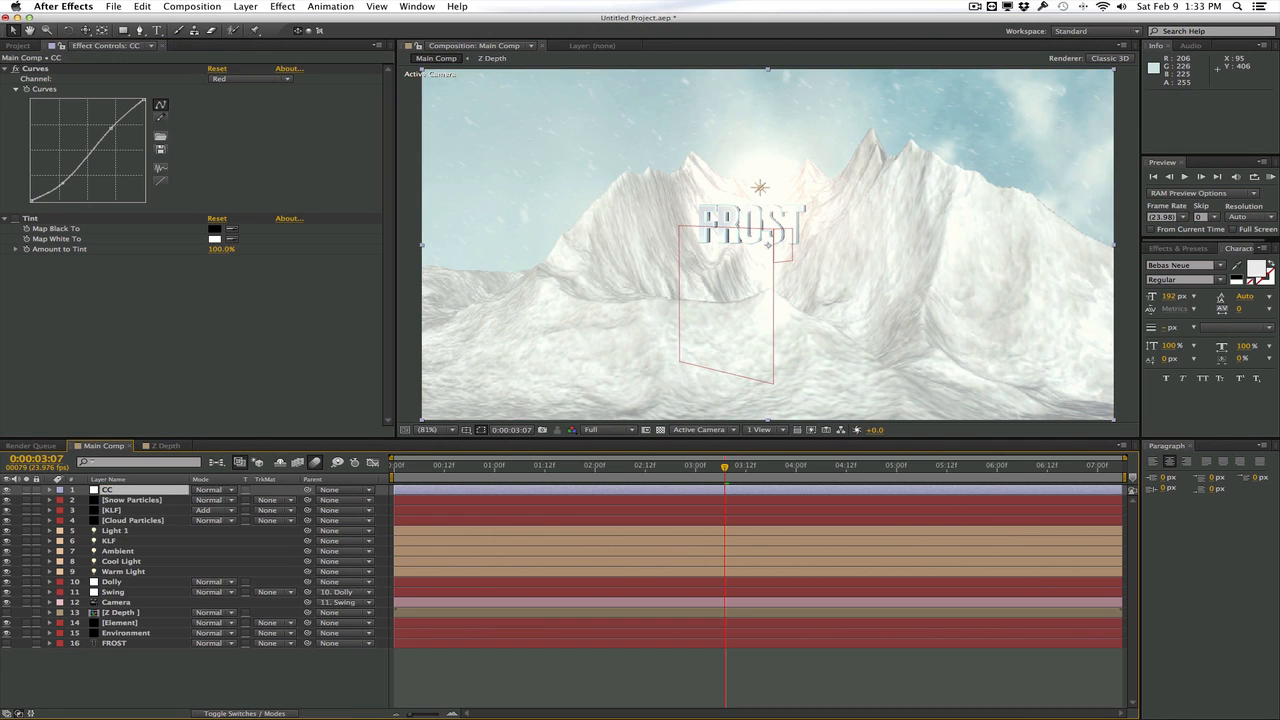
Apply the Curves effect to the Environment layer and darken its RGB shadows for stronger sky contrast
{"action": "left_click", "coordinate": [148, 634]}
{"action": "left_click", "coordinate": [6, 69]}
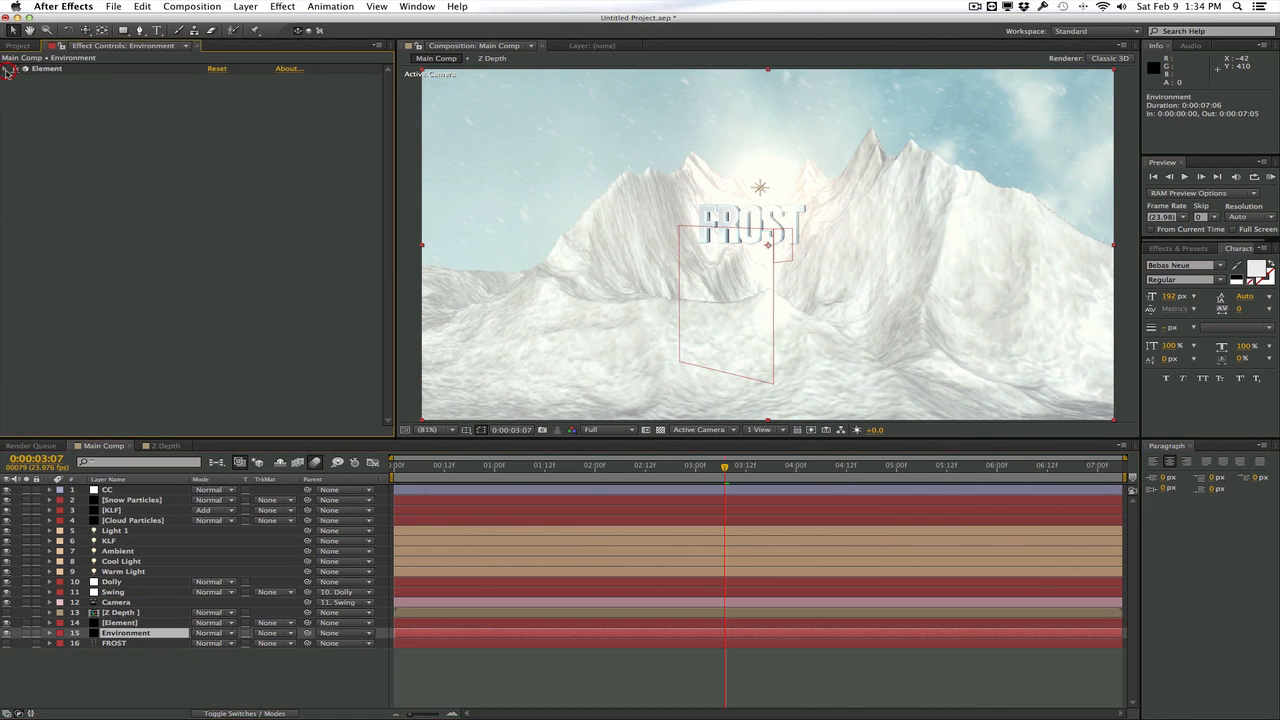
{"action": "left_click", "coordinate": [281, 7]}
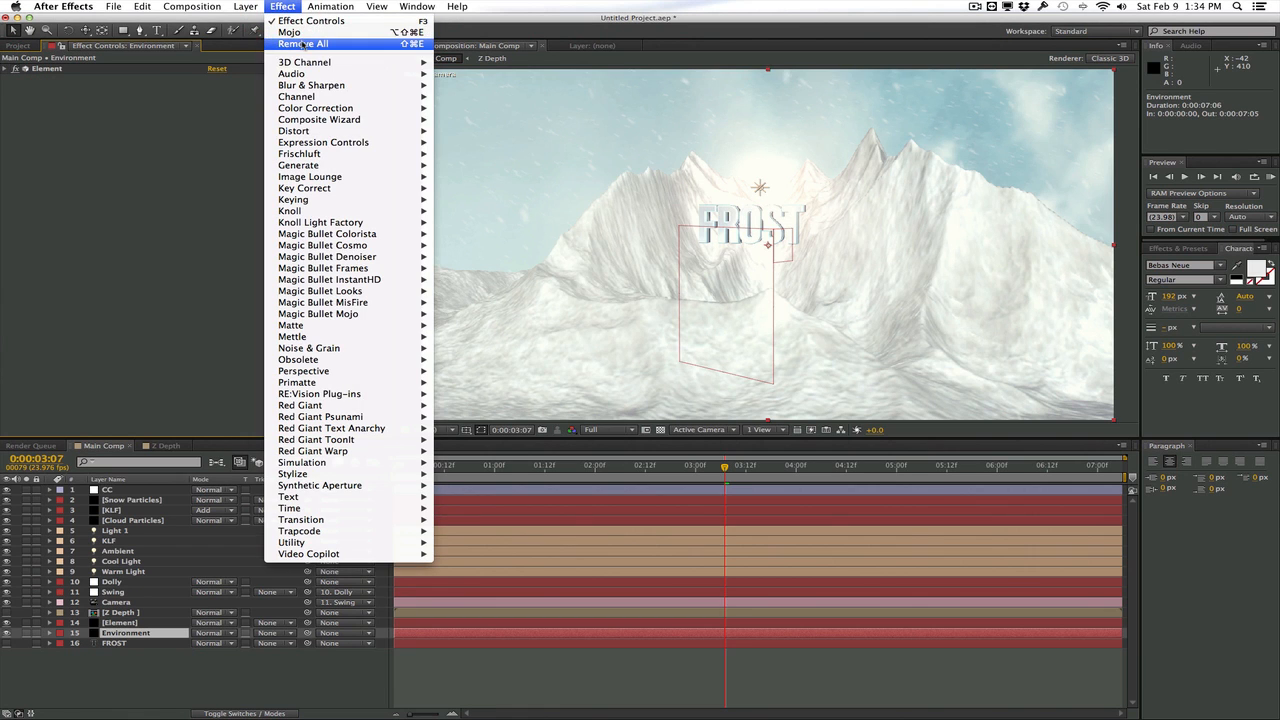
{"action": "mouse_move", "coordinate": [327, 86]}
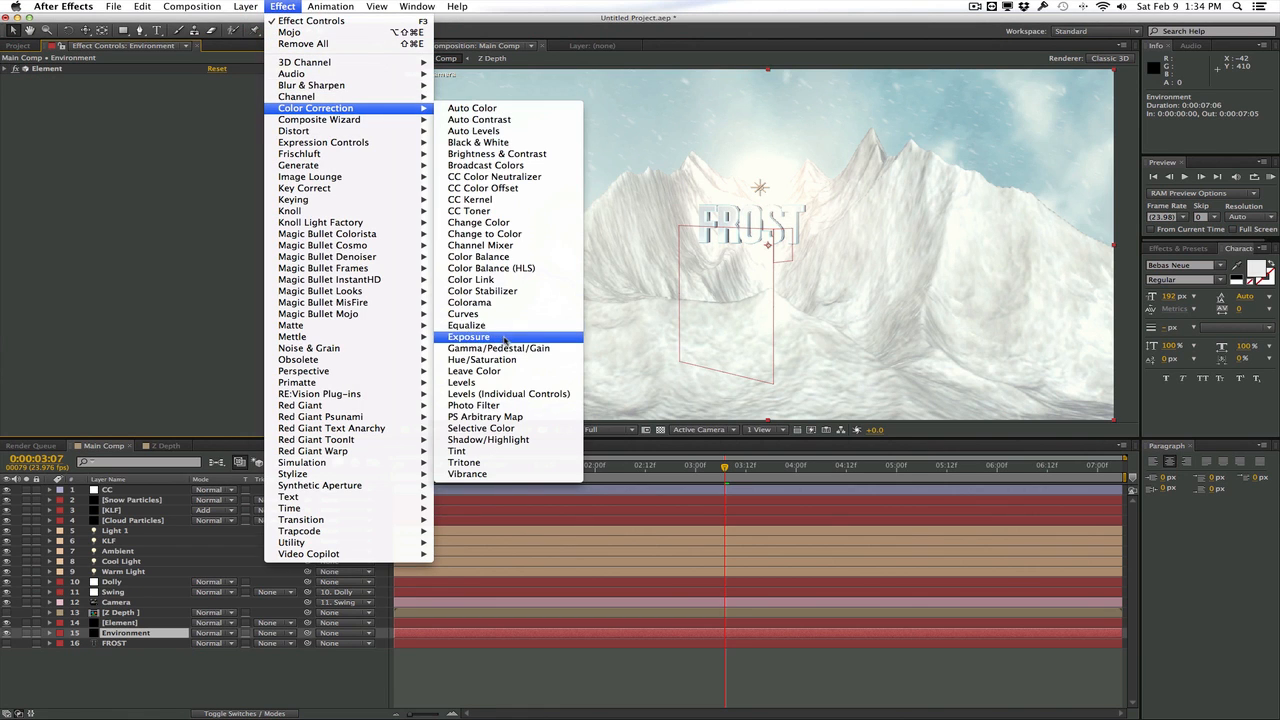
{"action": "left_click", "coordinate": [480, 317]}
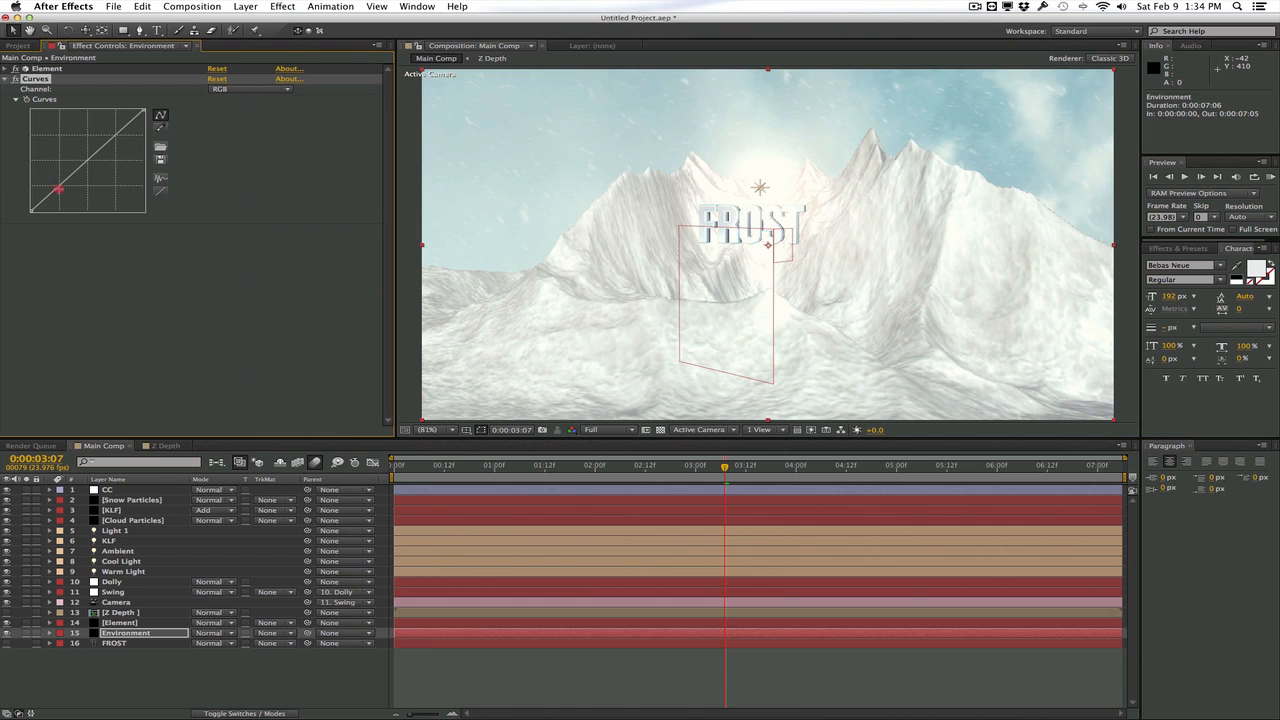
{"action": "left_click_drag", "start_coordinate": [58, 189], "coordinate": [62, 194]}
{"action": "mouse_move", "coordinate": [112, 144]}
{"action": "left_mouse_down"}
{"action": "mouse_move", "coordinate": [114, 130]}
{"action": "mouse_move", "coordinate": [127, 139]}
{"action": "left_mouse_up"}
{"action": "left_click", "coordinate": [96, 268]}
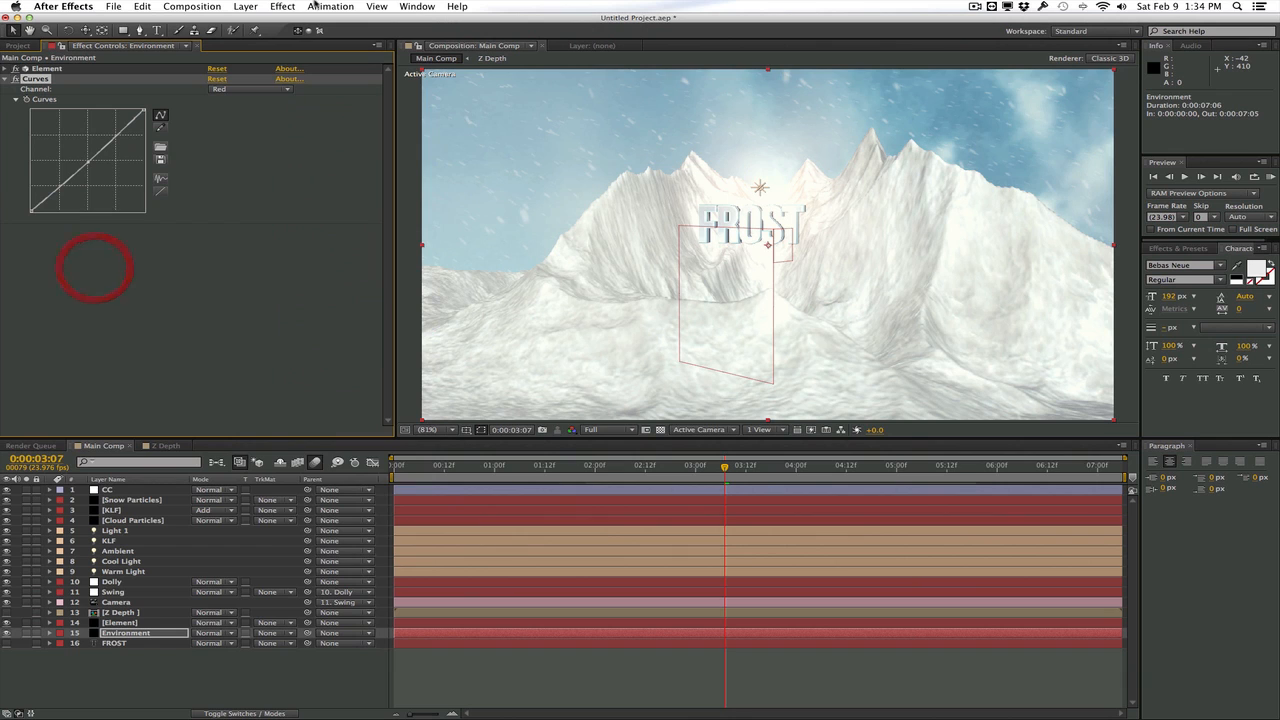
Apply the Tint effect to the Environment layer with Amount to Tint at 17% and check the frame at 1:11
{"action": "left_click", "coordinate": [287, 6]}
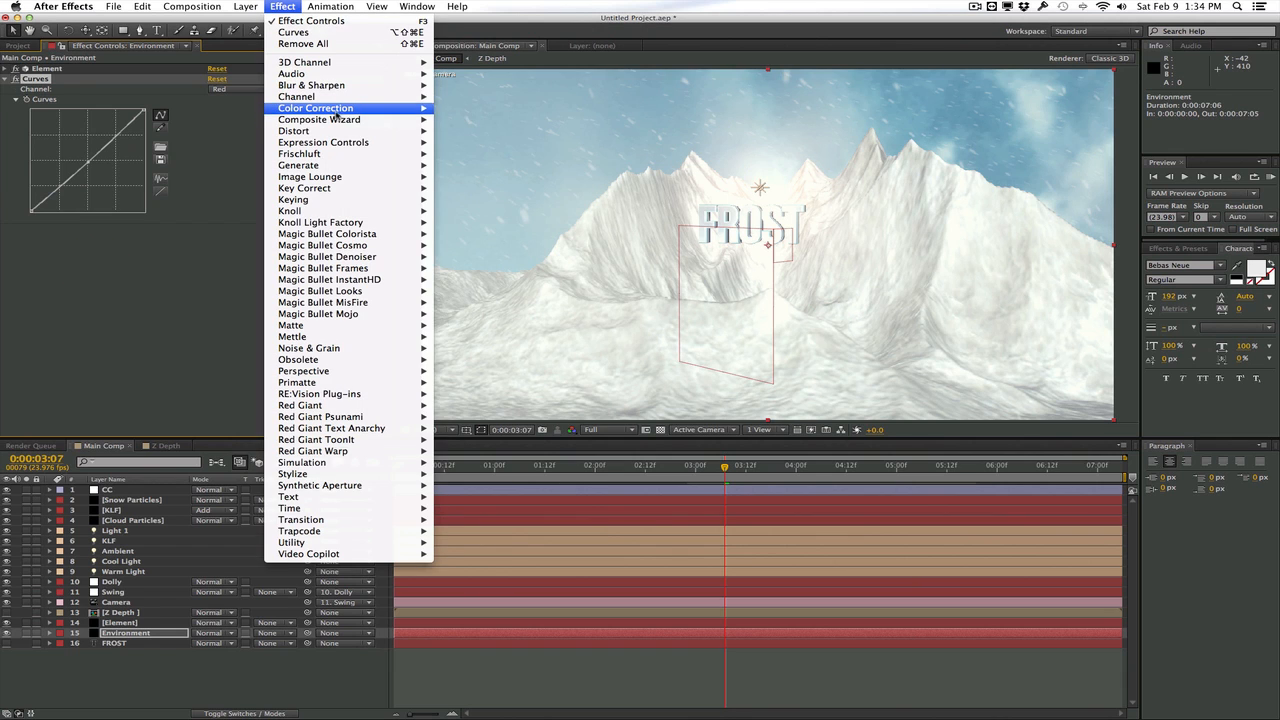
{"action": "mouse_move", "coordinate": [336, 114]}
{"action": "left_click", "coordinate": [497, 453]}
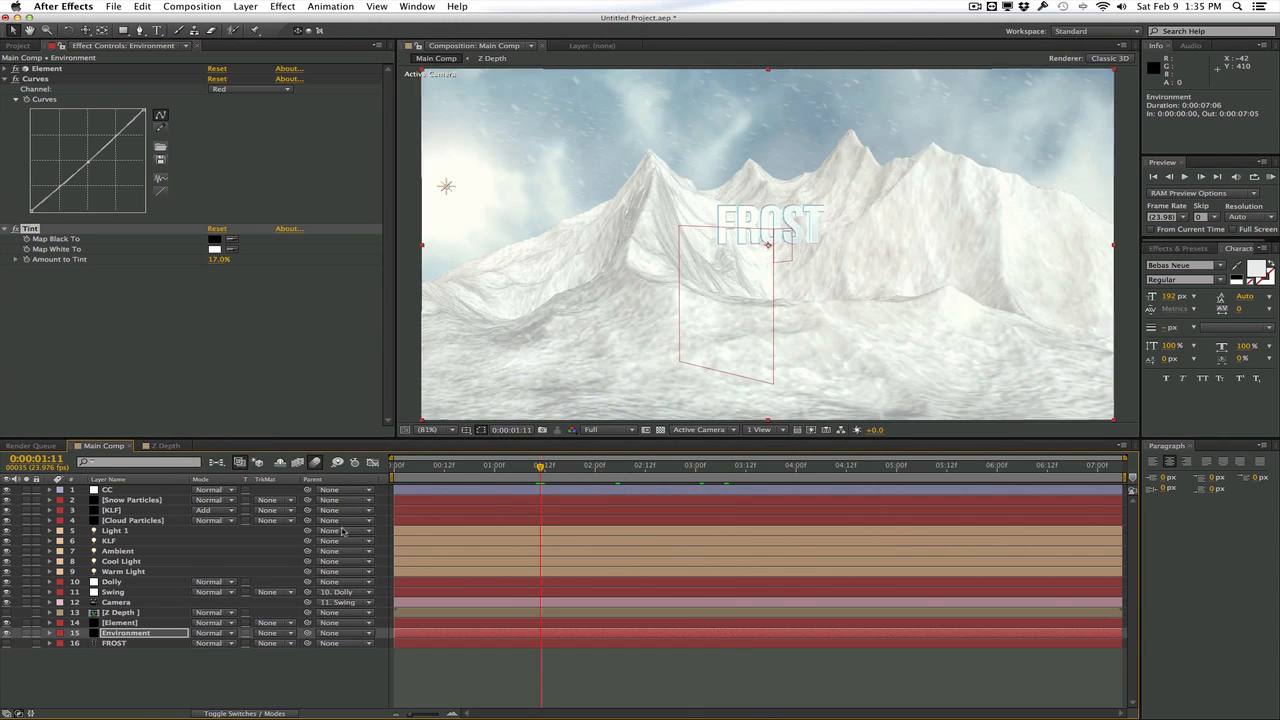
Apply the Curves effect to the Element layer and shape its RGB curve with darker shadows and held highlights
{"action": "left_click", "coordinate": [137, 621]}
{"action": "left_click", "coordinate": [283, 6]}
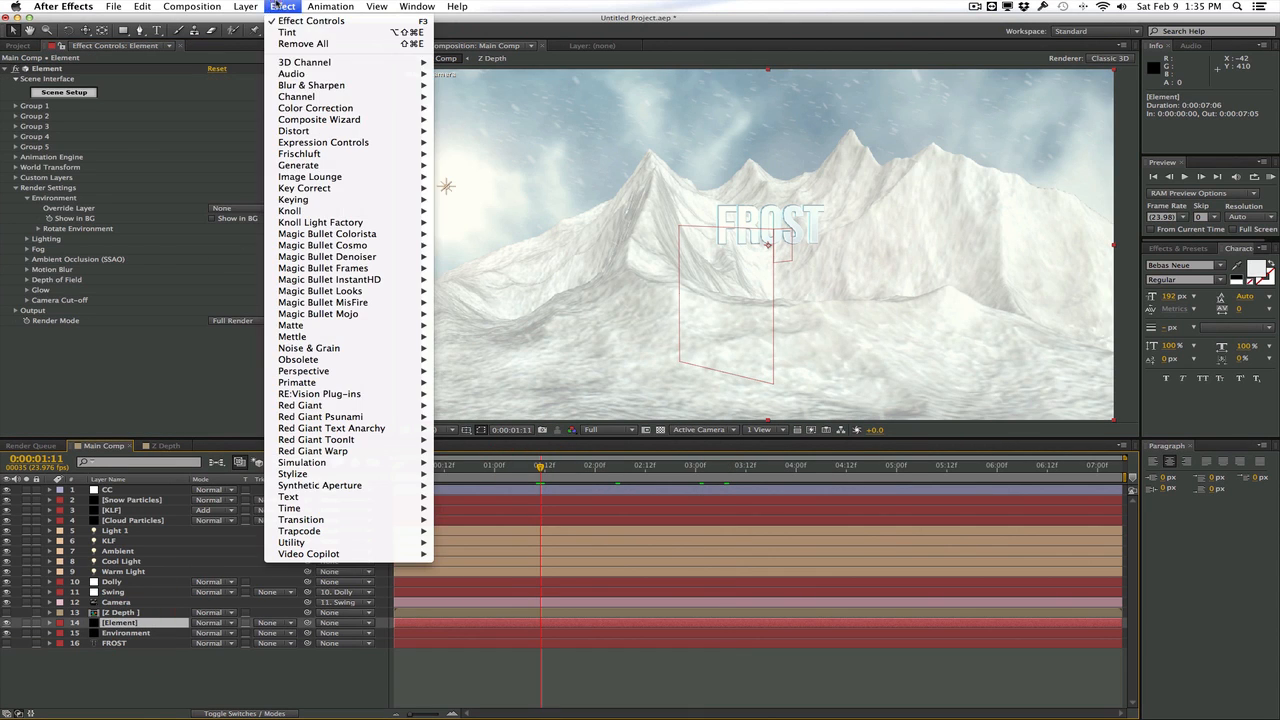
{"action": "mouse_move", "coordinate": [340, 108]}
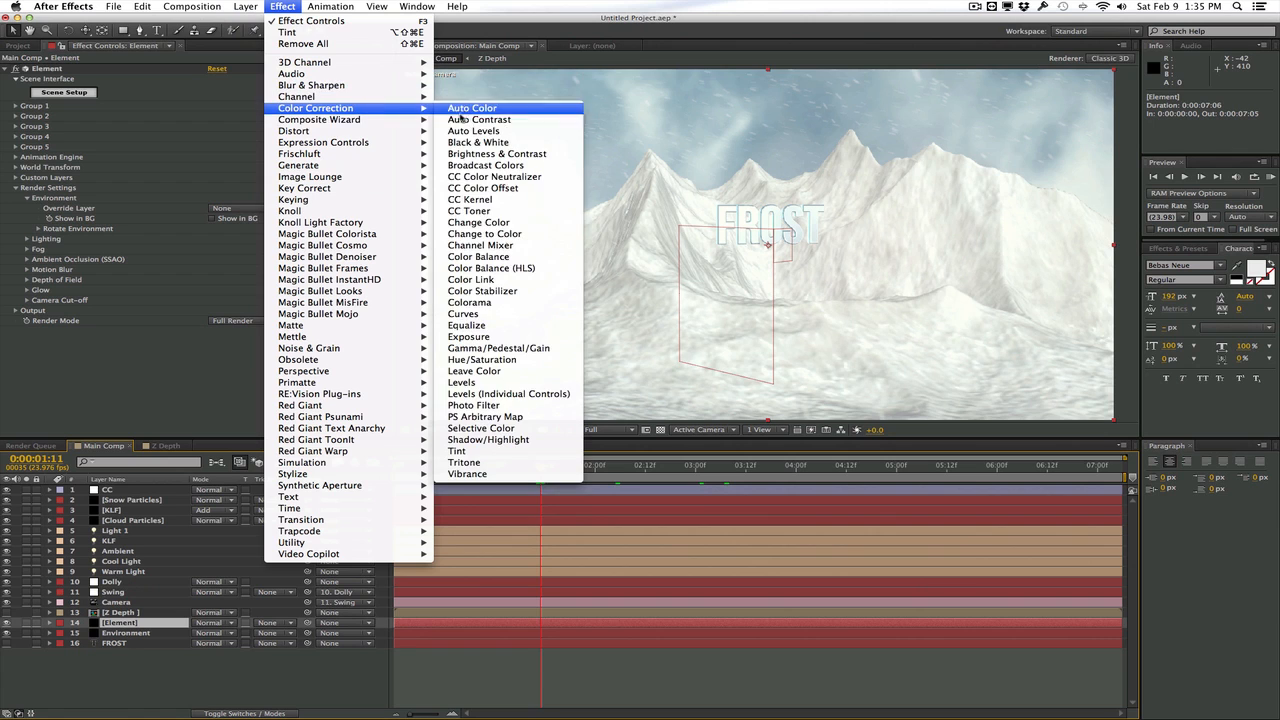
{"action": "left_click", "coordinate": [504, 316]}
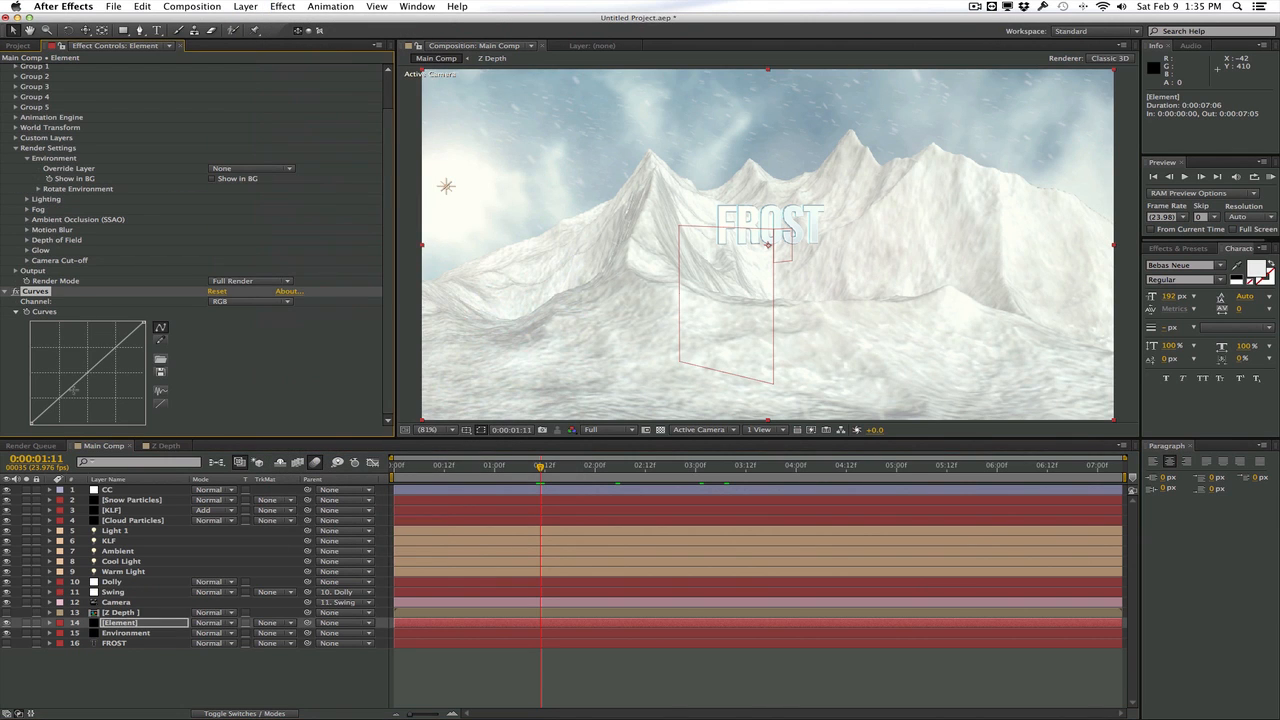
{"action": "left_click_drag", "start_coordinate": [68, 390], "coordinate": [101, 360]}
Adjust the Element layer's Red channel curve, and in the Blue channel raise the black point and slightly lower the midtones
{"action": "left_click", "coordinate": [250, 301]}
{"action": "left_click", "coordinate": [230, 316]}
{"action": "left_click", "coordinate": [56, 401]}
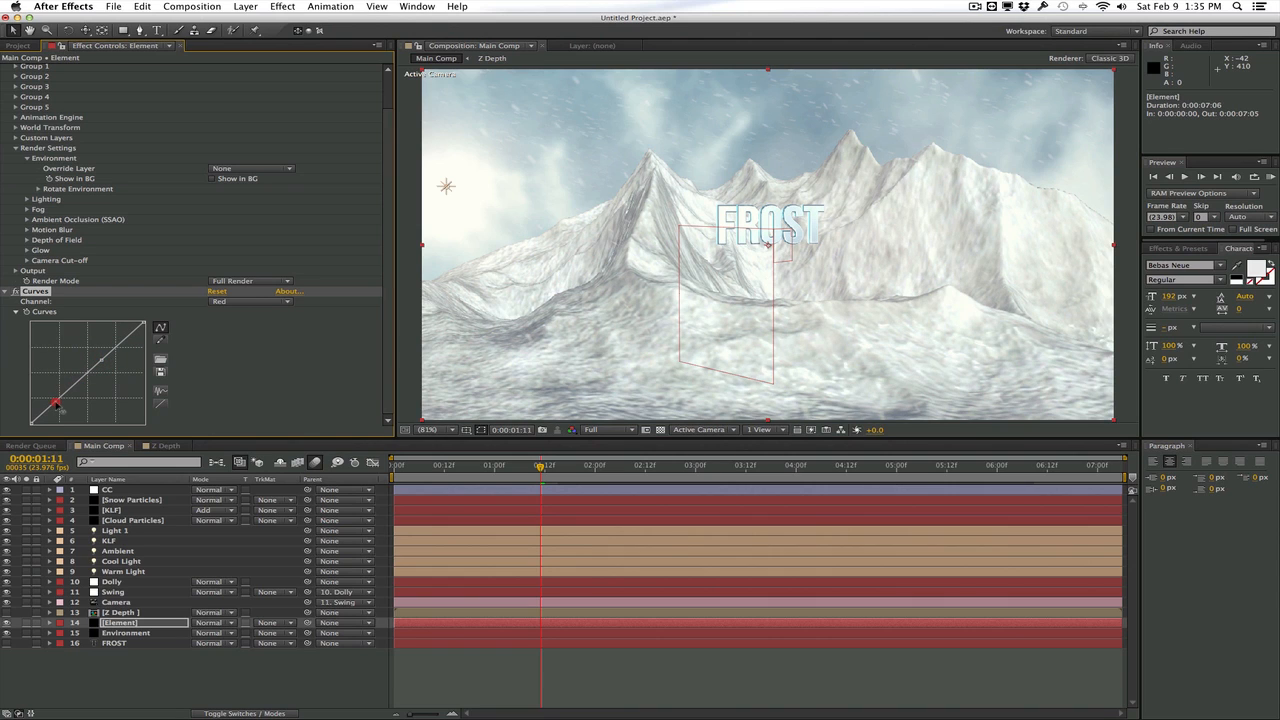
{"action": "left_click", "coordinate": [250, 301]}
{"action": "left_click", "coordinate": [230, 345]}
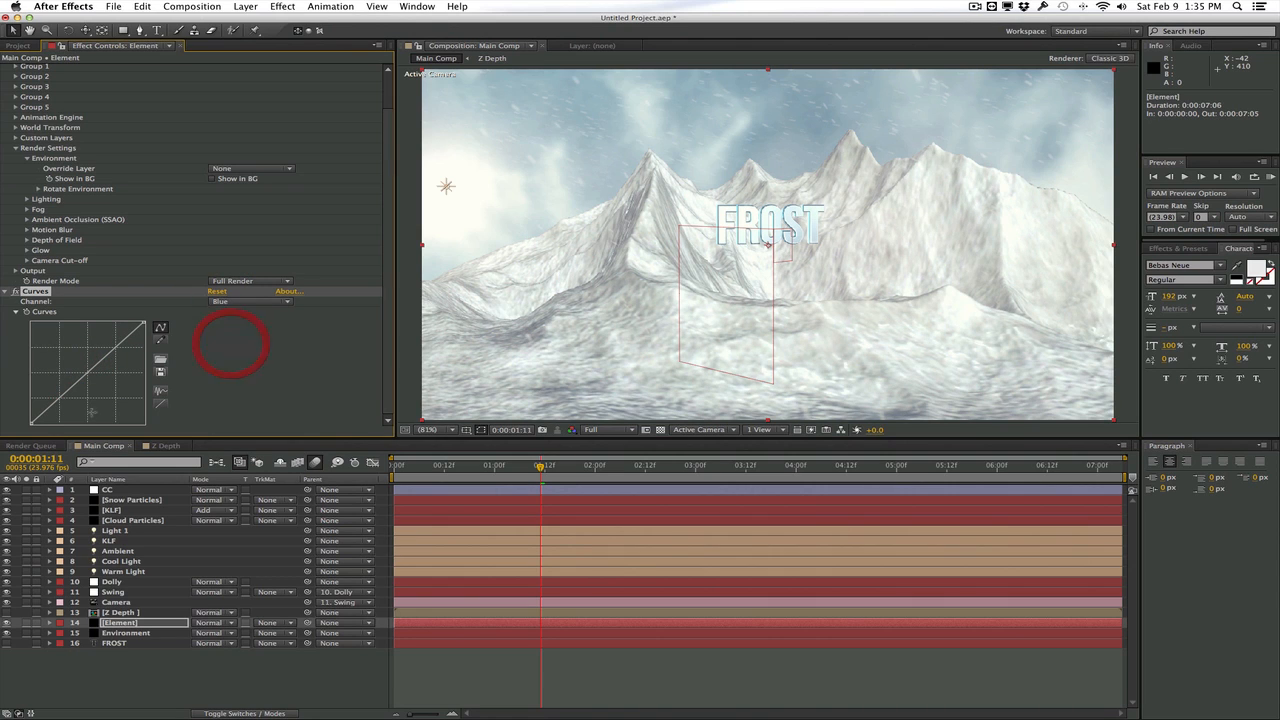
{"action": "left_click", "coordinate": [28, 421]}
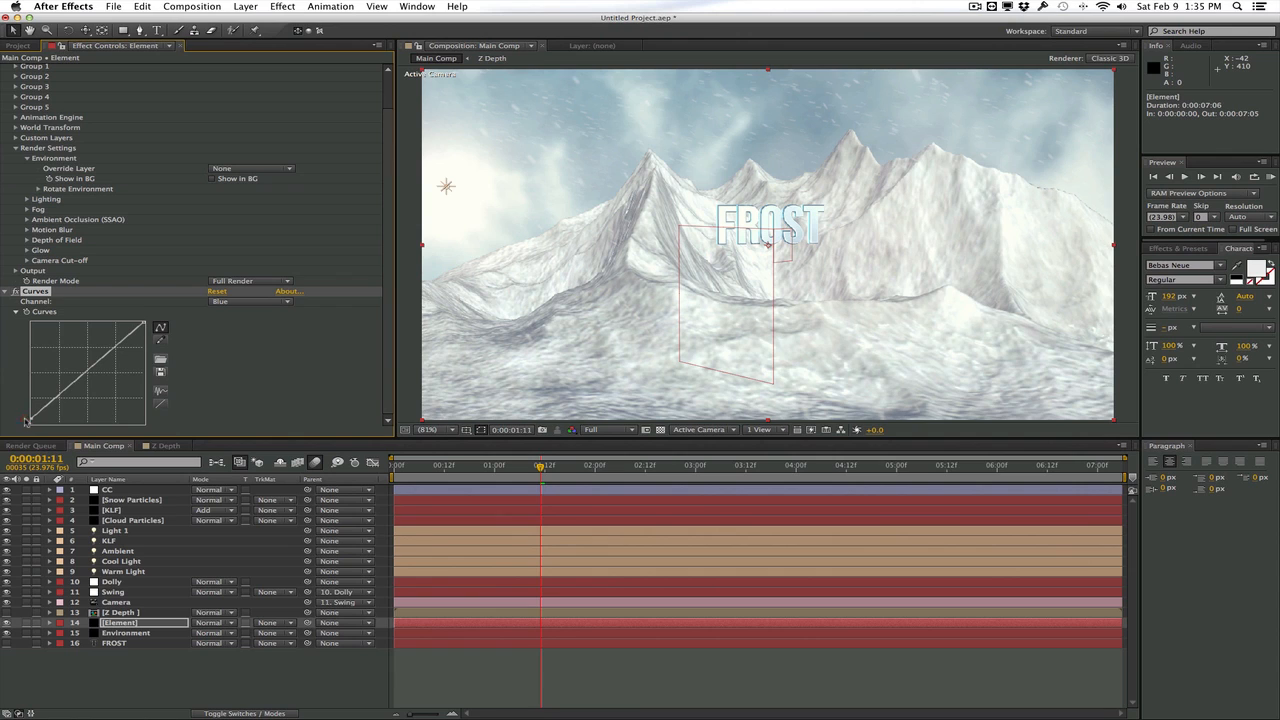
{"action": "mouse_move", "coordinate": [77, 380]}
{"action": "left_mouse_down"}
{"action": "mouse_move", "coordinate": [73, 398]}
{"action": "mouse_move", "coordinate": [80, 382]}
{"action": "mouse_move", "coordinate": [62, 356]}
{"action": "mouse_move", "coordinate": [77, 384]}
{"action": "left_mouse_up"}
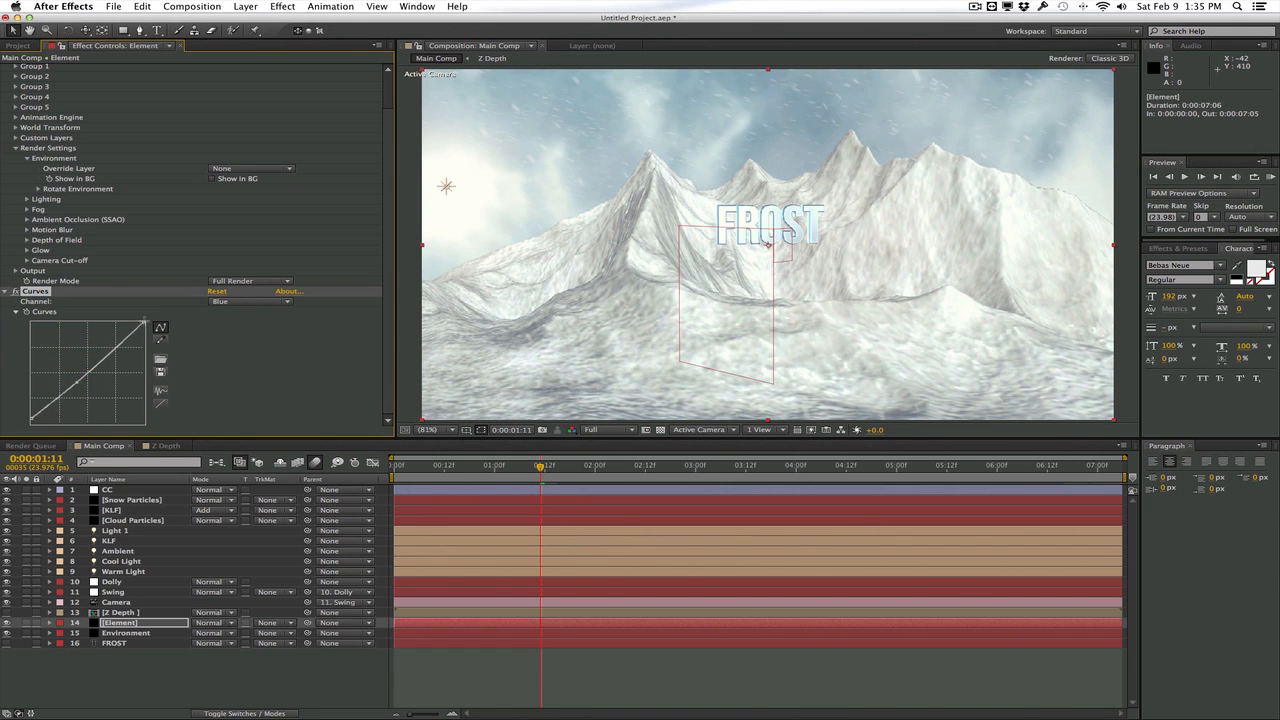
{"action": "left_click_drag", "start_coordinate": [145, 322], "coordinate": [157, 321]}
Run the _InstaFilm 720p.jsx script on Main Comp to add the Letterboxing and Grain layers
{"action": "left_click", "coordinate": [114, 6]}
{"action": "mouse_move", "coordinate": [213, 355]}
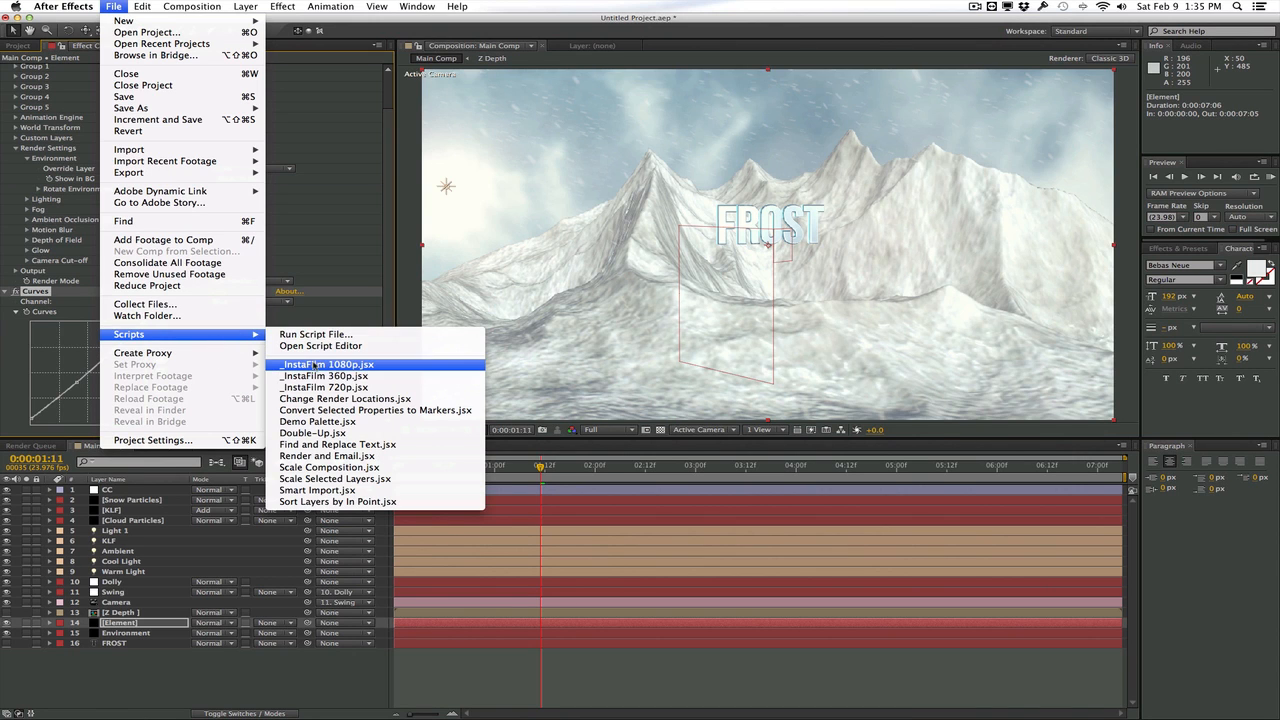
{"action": "left_click", "coordinate": [314, 386]}
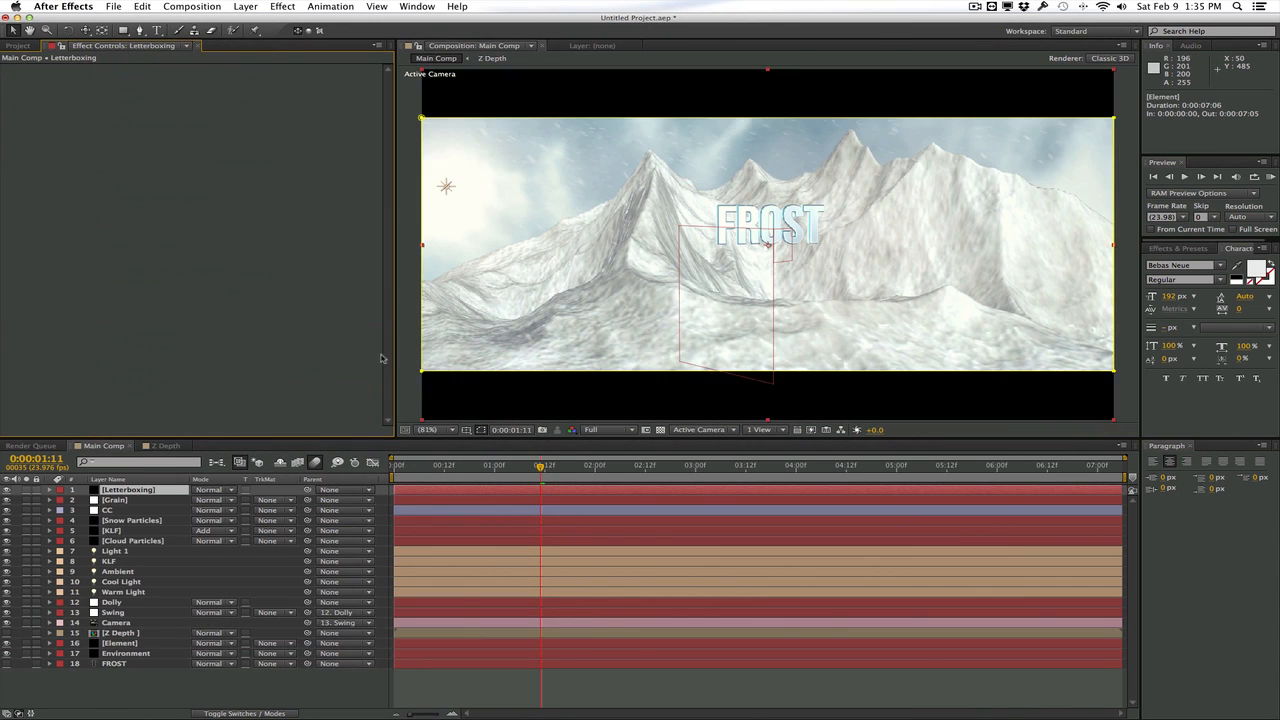
{"action": "left_click", "coordinate": [407, 350]}
Compare the frame at 0:00:01:22 with the CC adjustment layer switched off and on
{"action": "left_click", "coordinate": [461, 466]}
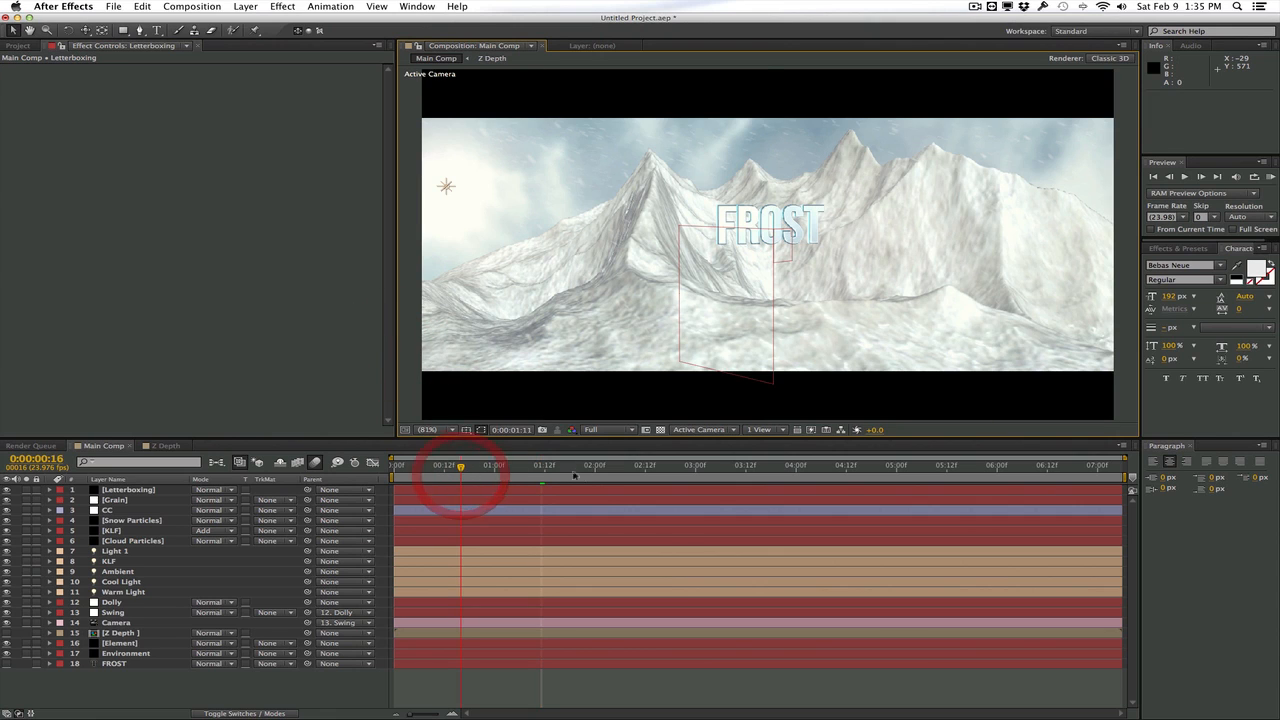
{"action": "left_click", "coordinate": [587, 470]}
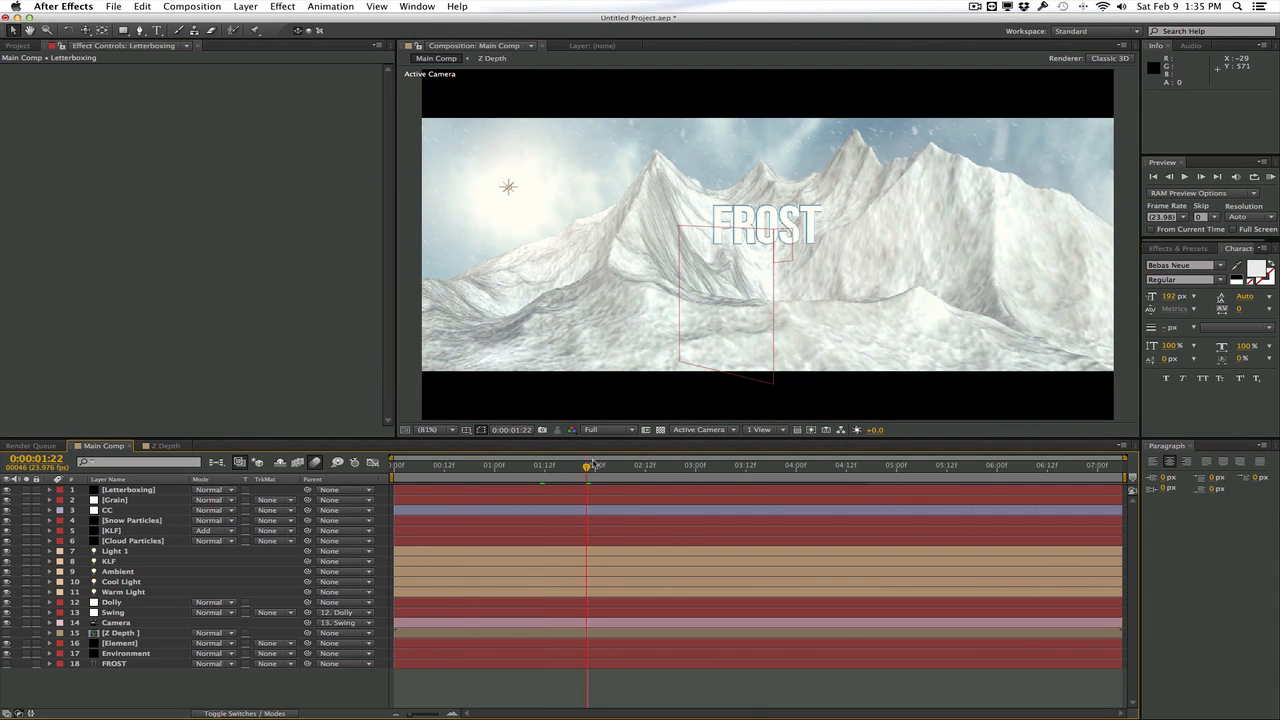
{"action": "left_click", "coordinate": [7, 510]}
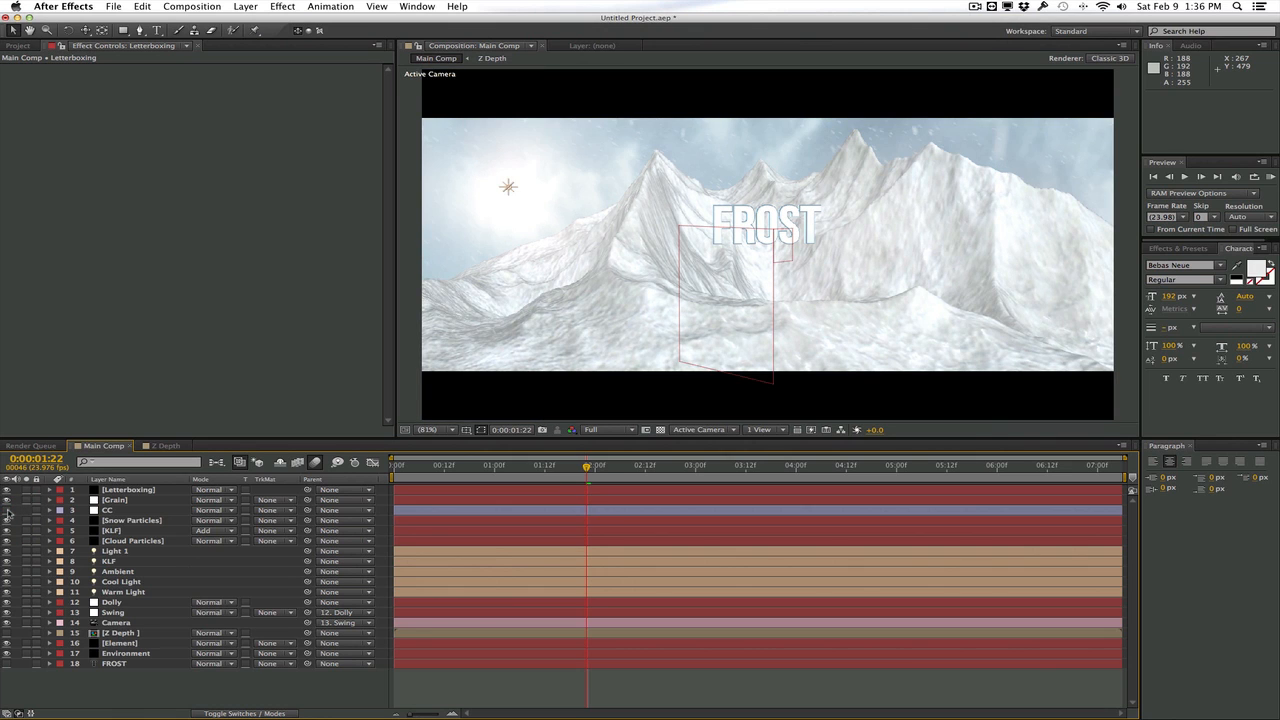
{"action": "left_click", "coordinate": [7, 510]}
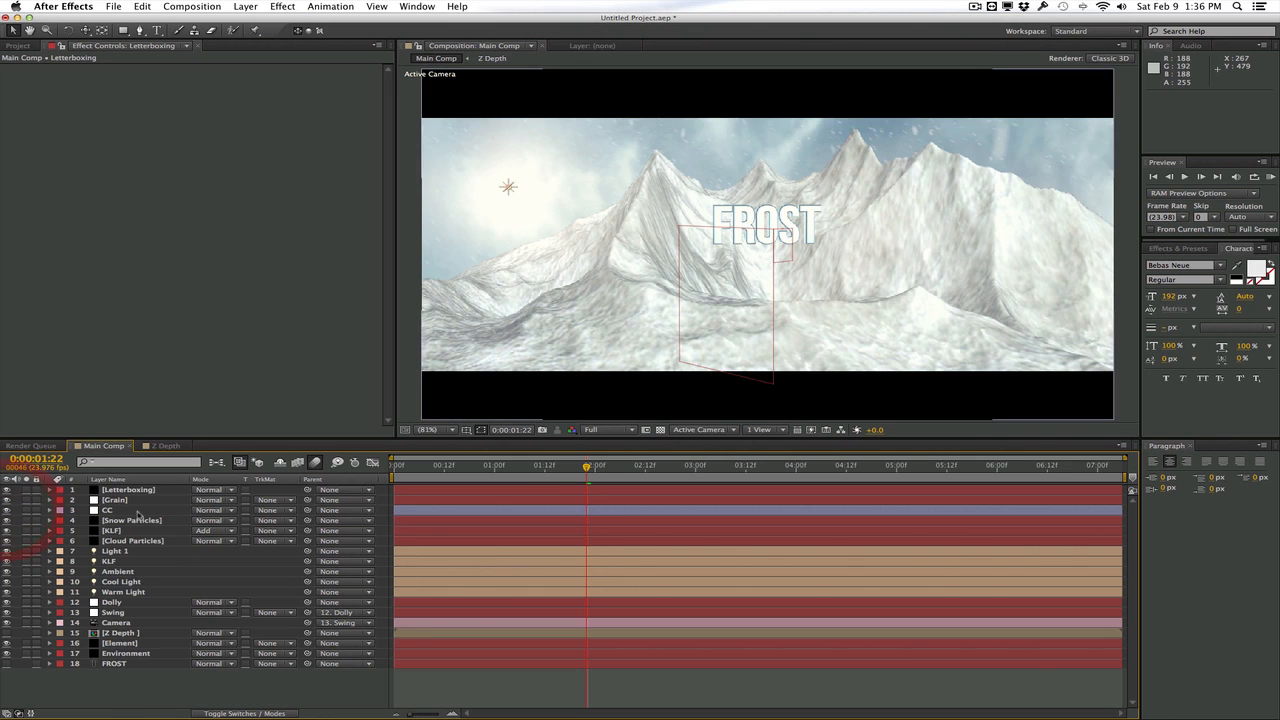
Compare the Element layer with its Curves effect switched off and on
{"action": "left_click", "coordinate": [120, 643]}
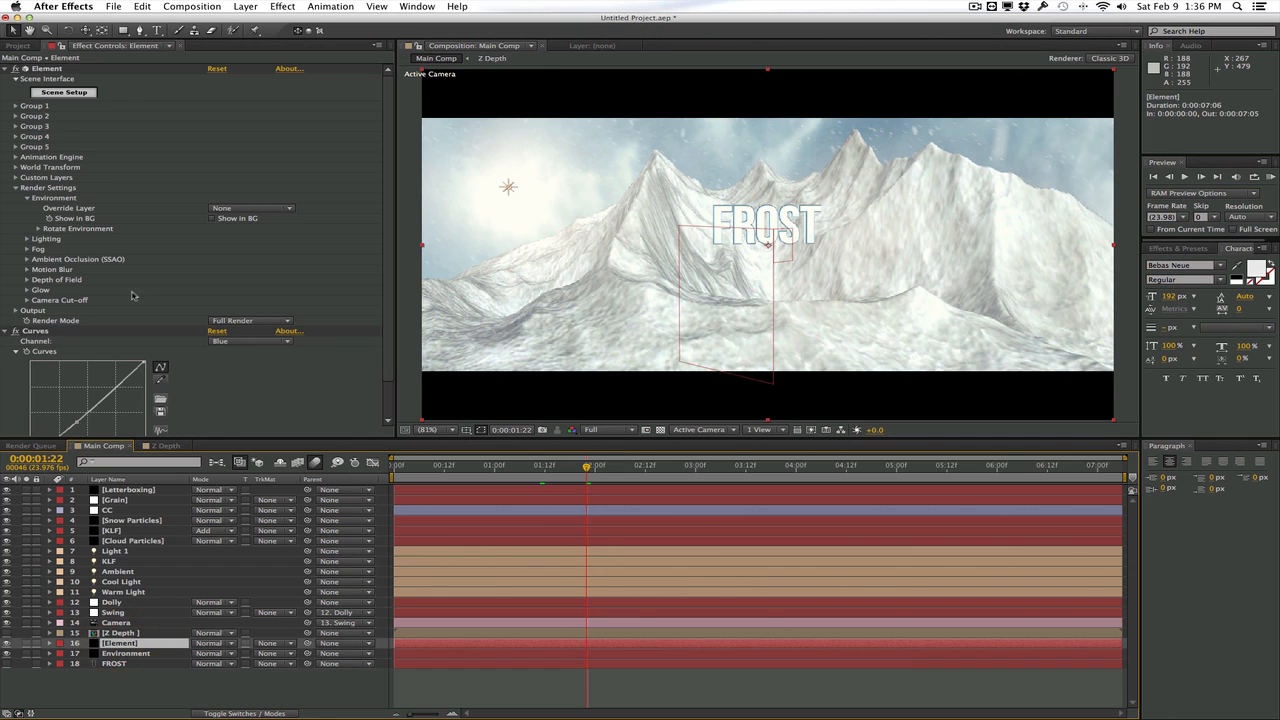
{"action": "left_click", "coordinate": [15, 331]}
{"action": "left_click", "coordinate": [15, 331]}
{"action": "left_click", "coordinate": [15, 331]}
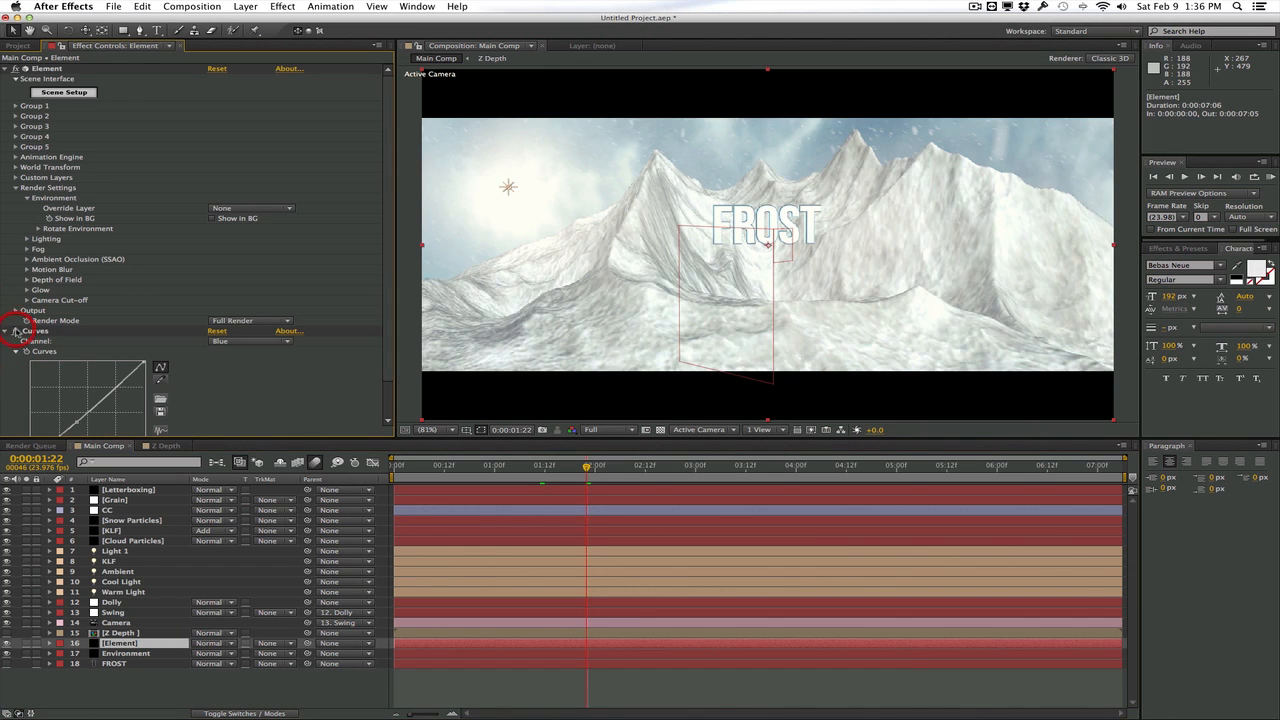
{"action": "left_click", "coordinate": [15, 331]}
Turn on Depth of Field in the Camera layer's Camera Options and hide the Grain layer
{"action": "left_click", "coordinate": [137, 623]}
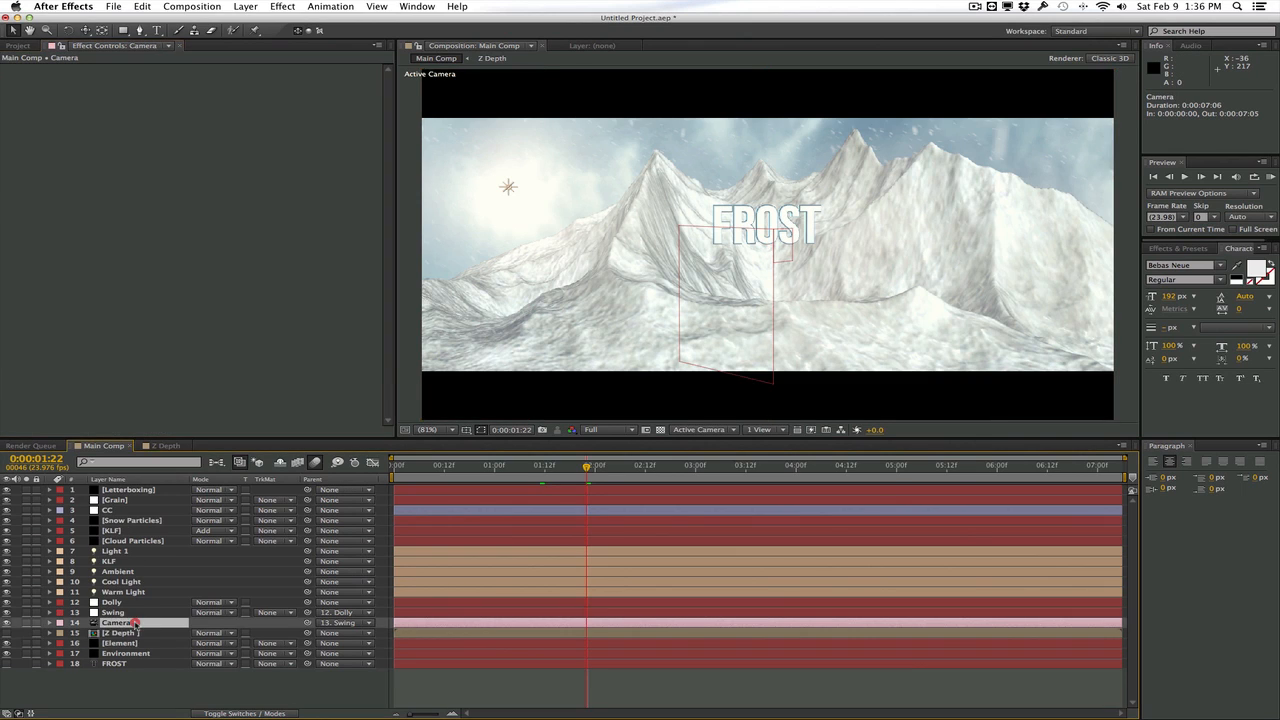
{"action": "left_click", "coordinate": [50, 623]}
{"action": "scroll", "coordinate": [53, 628], "scroll_direction": "down", "scroll_amount": 2}
{"action": "left_click", "coordinate": [60, 662]}
{"action": "scroll", "coordinate": [62, 650], "scroll_direction": "down", "scroll_amount": 5}
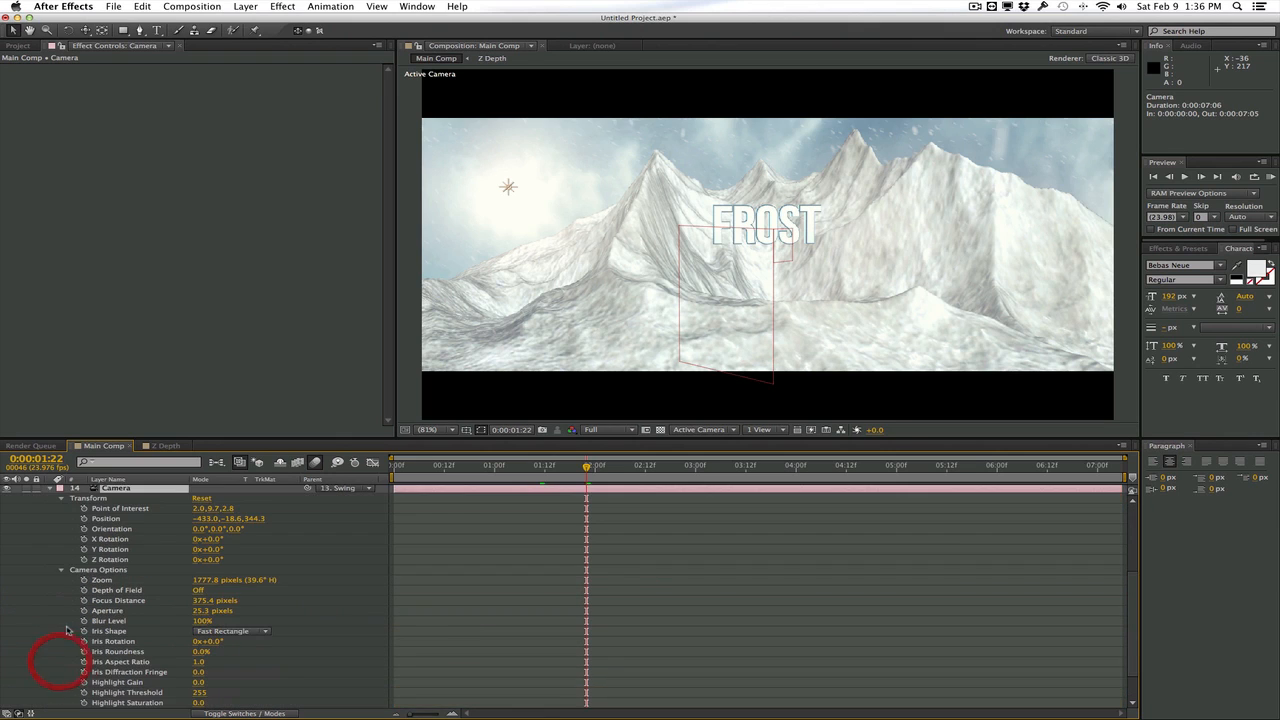
{"action": "left_click", "coordinate": [200, 560]}
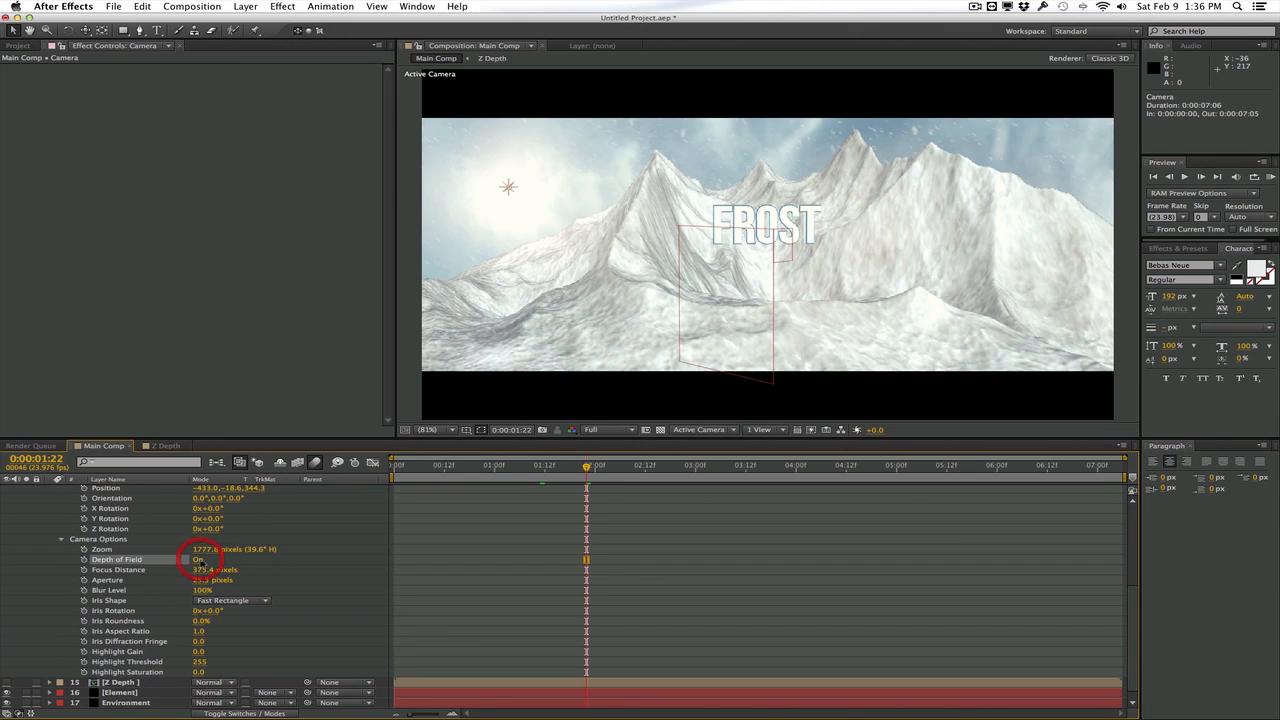
{"action": "scroll", "coordinate": [168, 597], "scroll_direction": "up", "scroll_amount": 1}
{"action": "scroll", "coordinate": [168, 597], "scroll_direction": "up", "scroll_amount": 5}
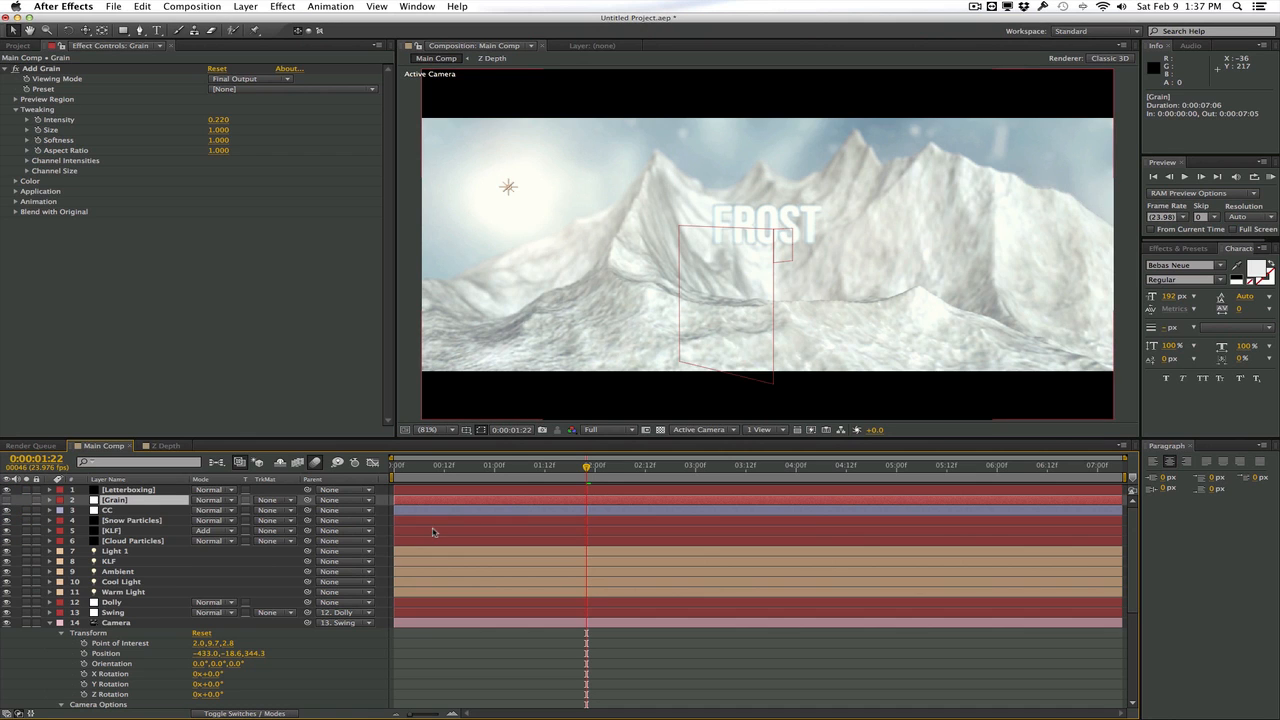
Set the camera's Focus Distance to 500.4 pixels and its Aperture to 30.0 pixels
{"action": "scroll", "coordinate": [150, 560], "scroll_direction": "down", "scroll_amount": 6}
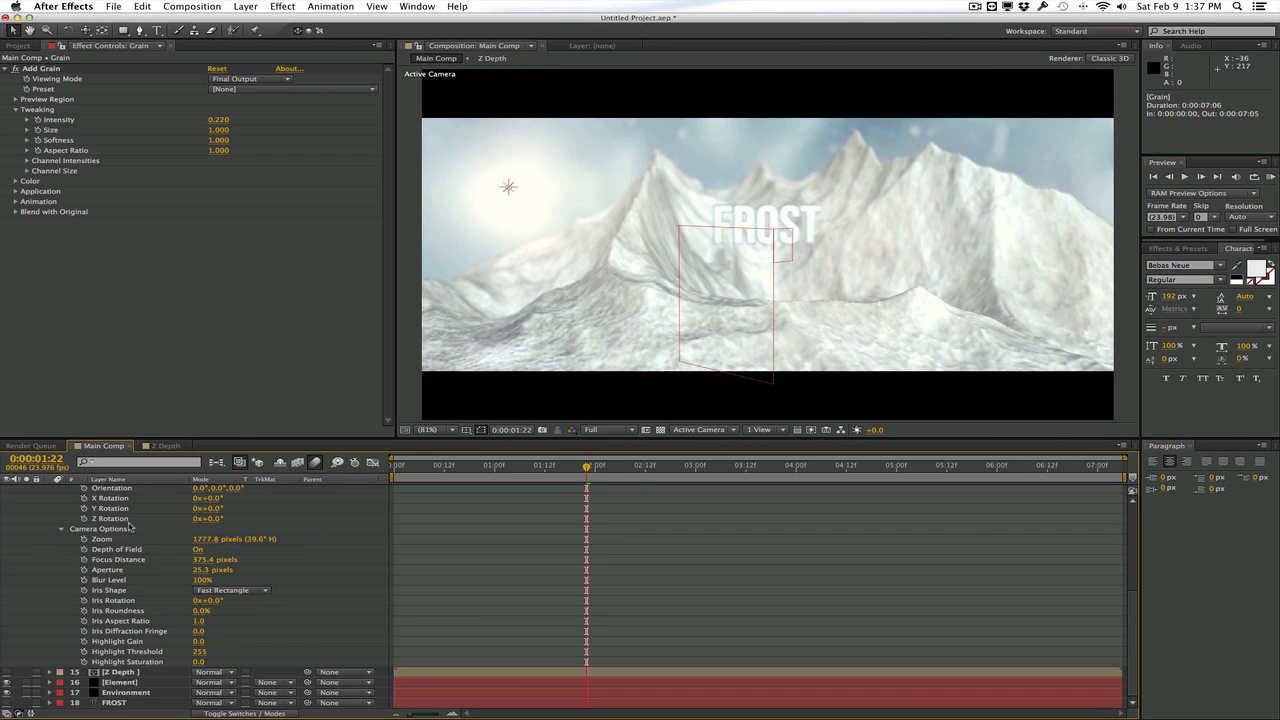
{"action": "scroll", "coordinate": [130, 525], "scroll_direction": "up", "scroll_amount": 2}
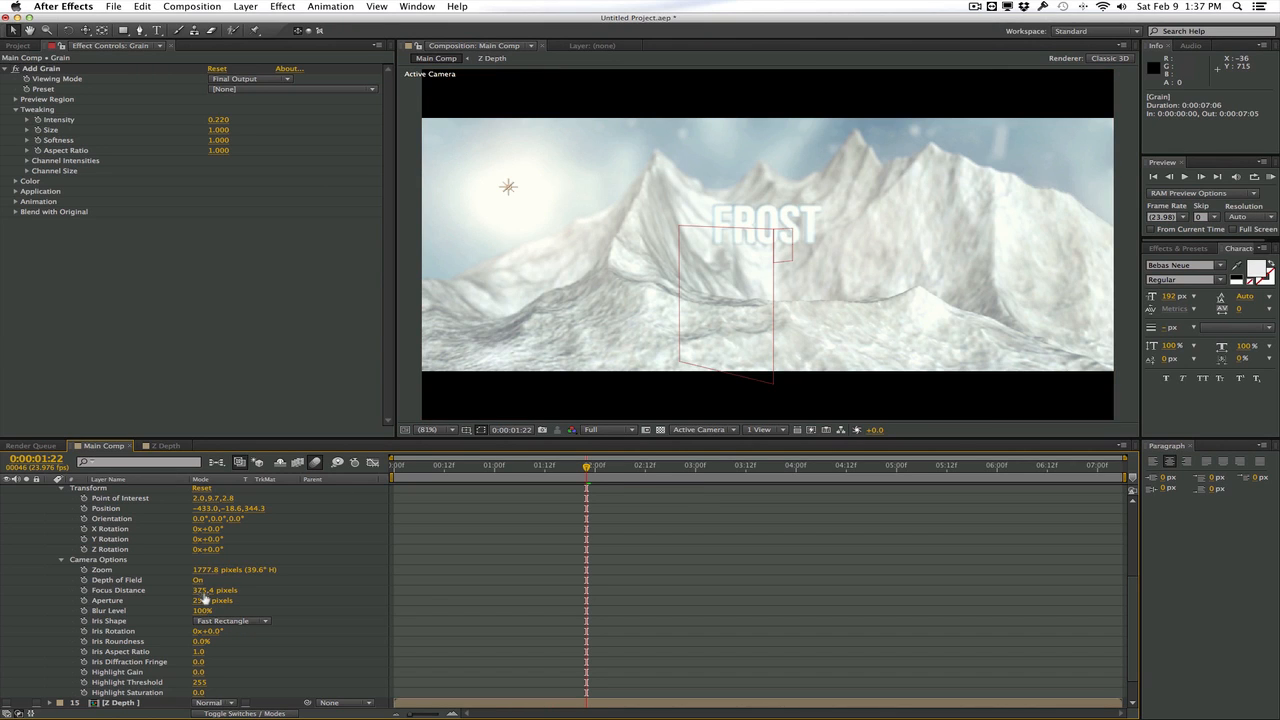
{"action": "left_click_drag", "start_coordinate": [204, 593], "coordinate": [183, 591]}
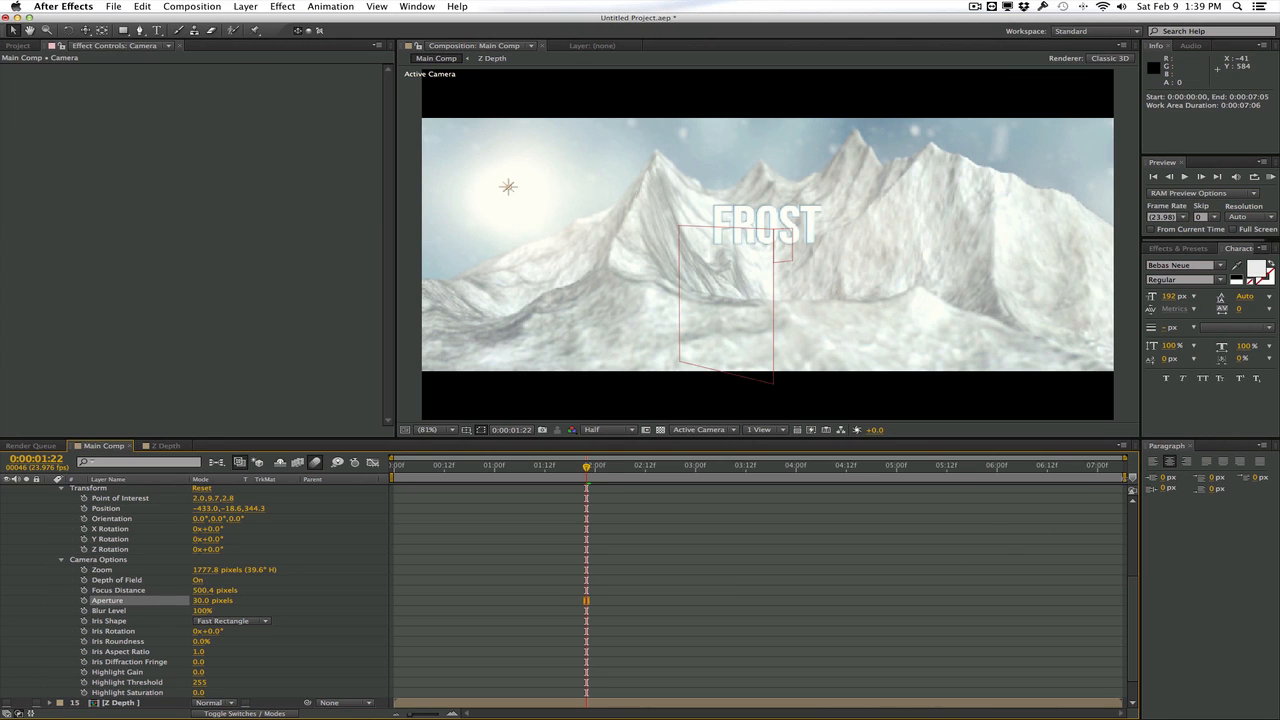
Shorten the work area to end at about 5 seconds and play a RAM preview of the animation
{"action": "left_click_drag", "start_coordinate": [1126, 478], "coordinate": [884, 485]}
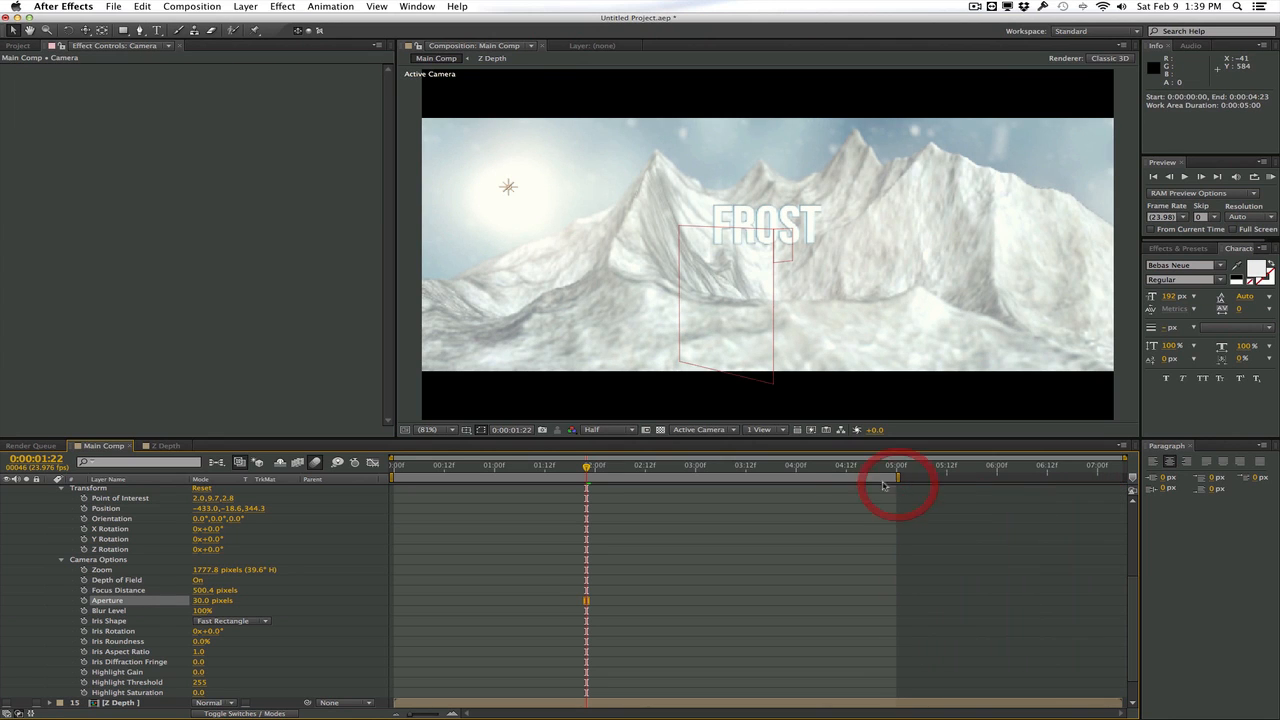
{"action": "left_click", "coordinate": [1271, 177]}
{"action": "left_click", "coordinate": [660, 568]}
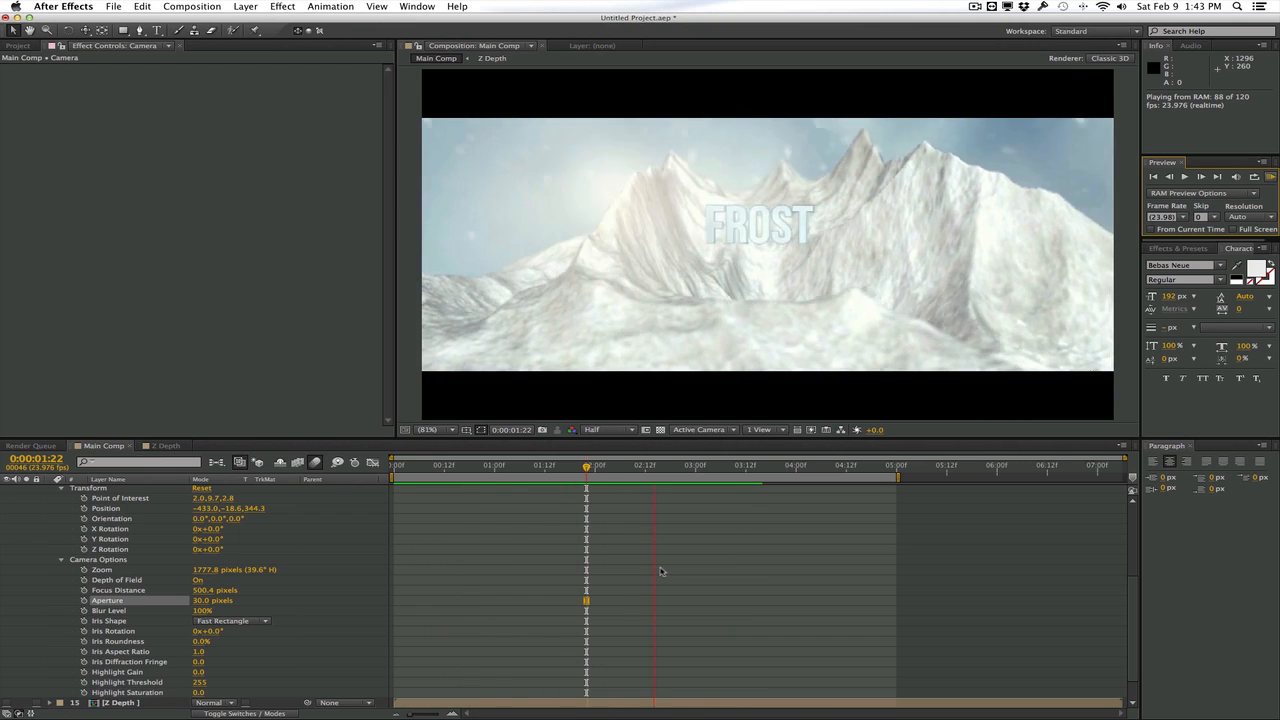
{"action": "key", "text": "space"}
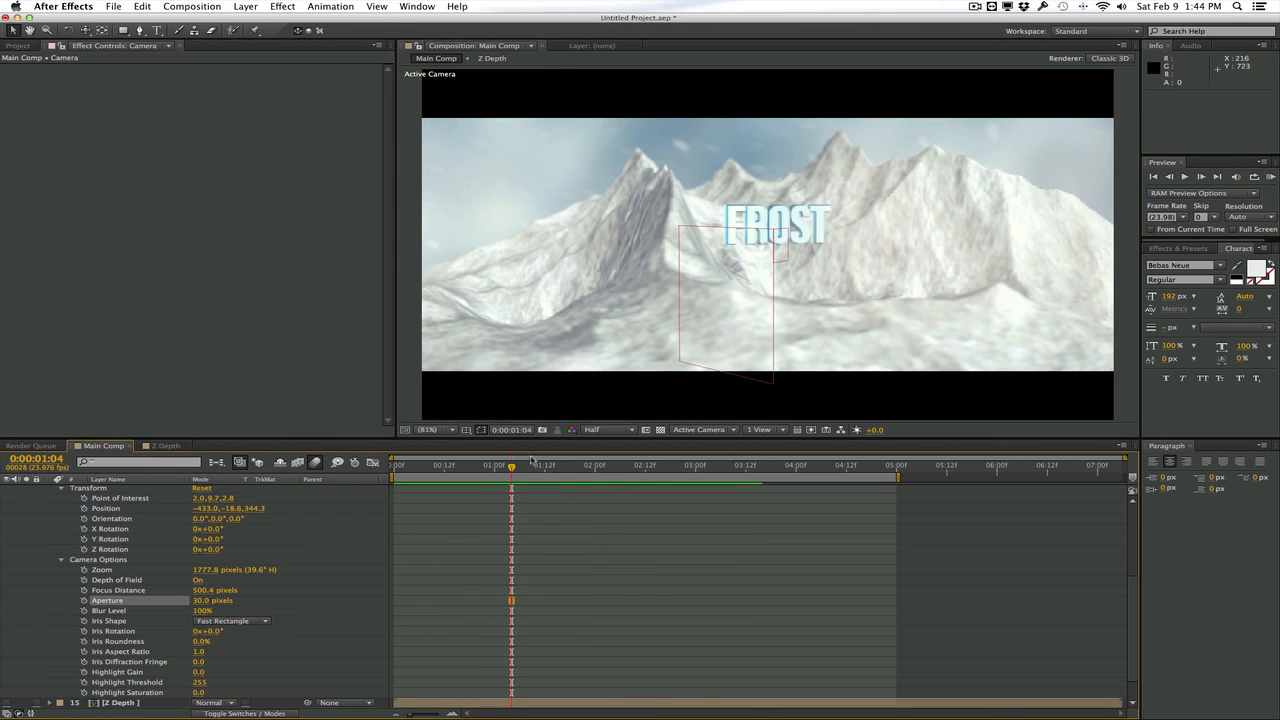
Go to the frame at 0:00:01:05 and set the composition's preview resolution to Full
{"action": "left_click_drag", "start_coordinate": [503, 467], "coordinate": [519, 467]}
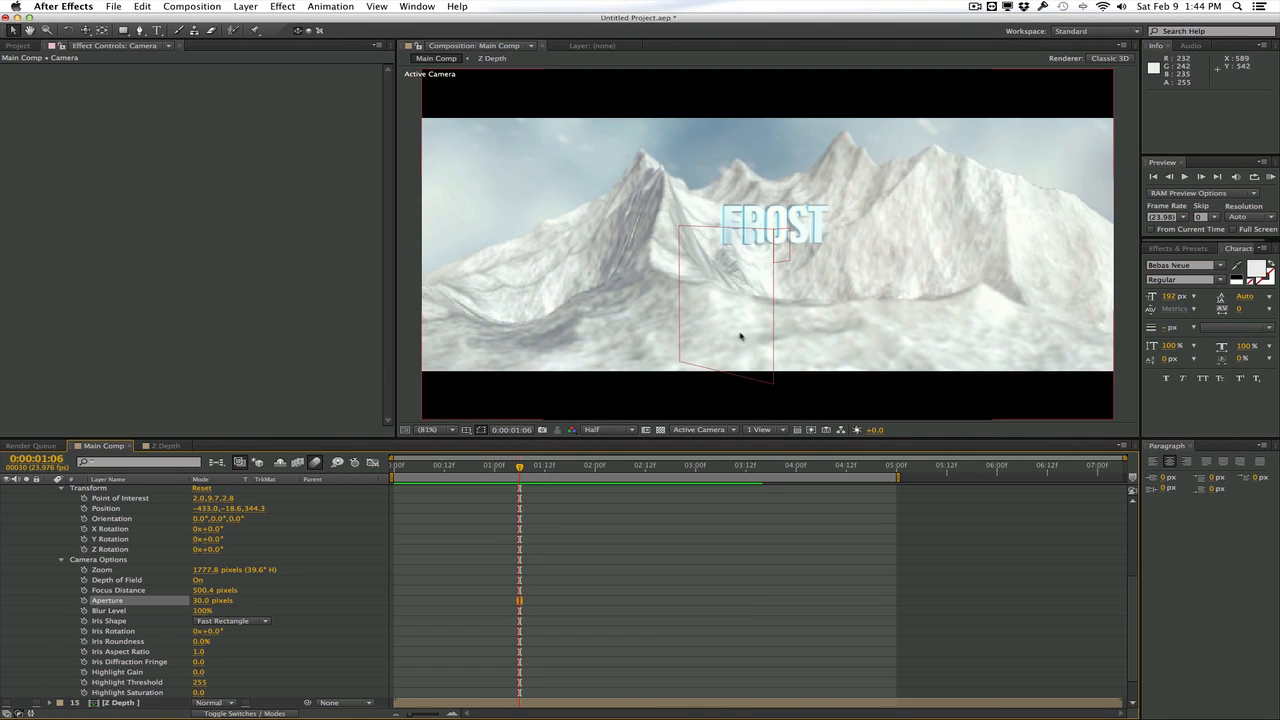
{"action": "mouse_move", "coordinate": [518, 470]}
{"action": "left_mouse_down"}
{"action": "mouse_move", "coordinate": [472, 467]}
{"action": "mouse_move", "coordinate": [516, 467]}
{"action": "left_mouse_up"}
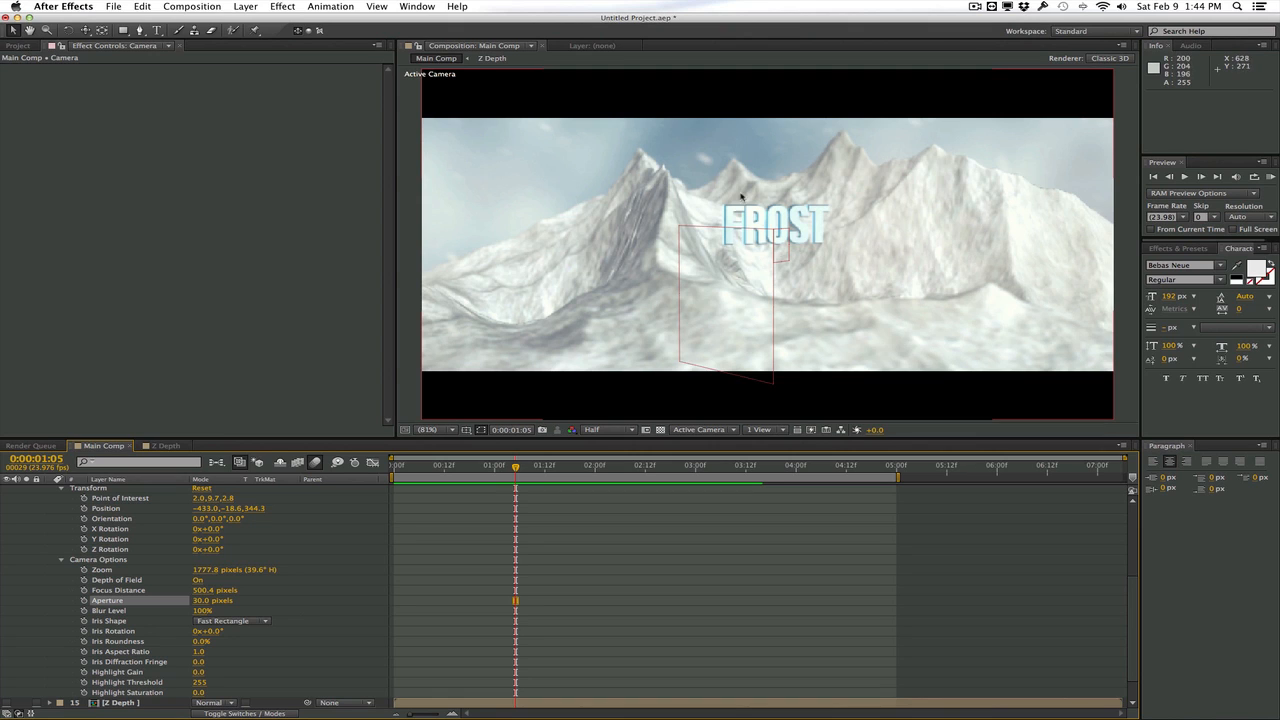
{"action": "left_click", "coordinate": [628, 430]}
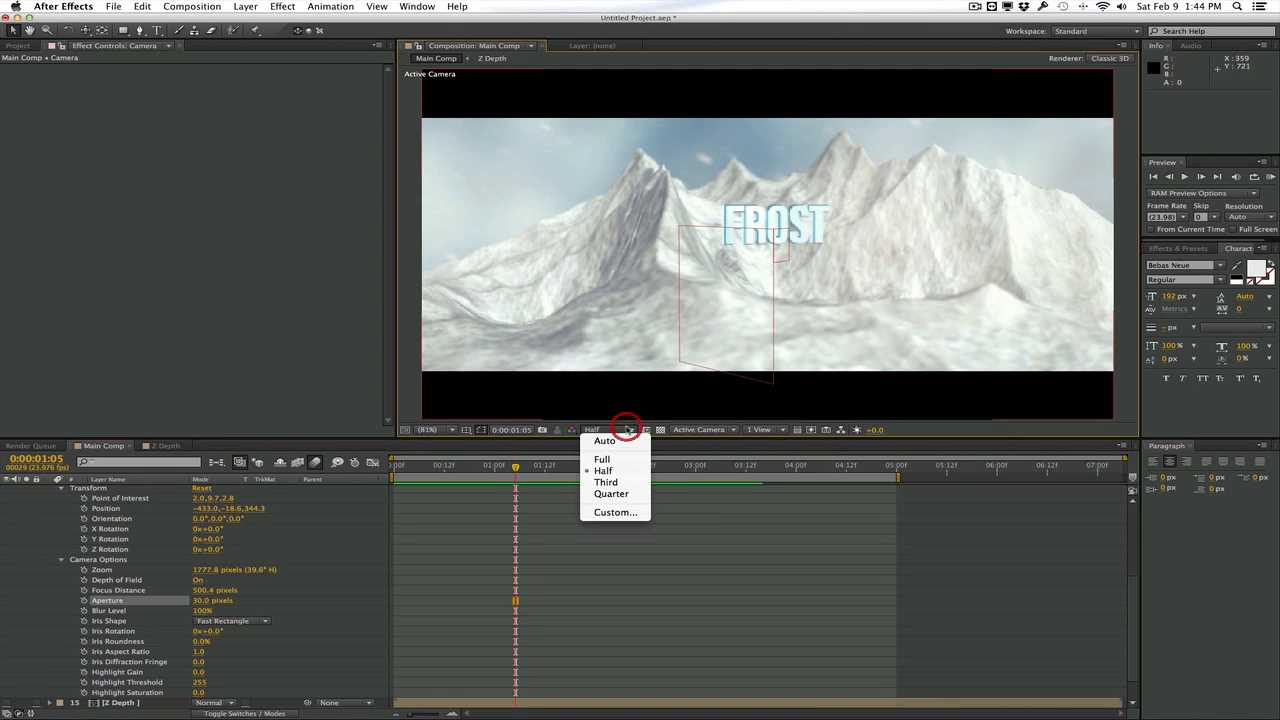
{"action": "left_click", "coordinate": [605, 459]}
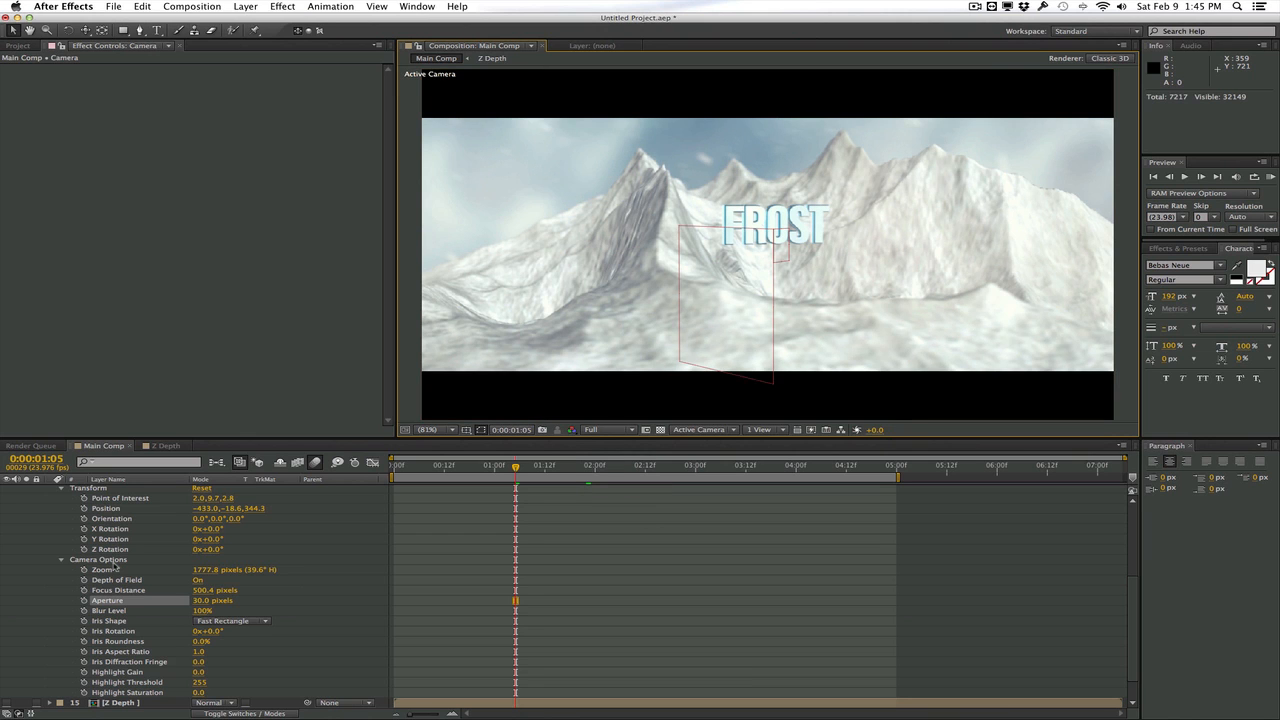
Set Depth of Field to Off in the Cloud Particles layer's Particular rendering settings
{"action": "scroll", "coordinate": [115, 567], "scroll_direction": "up", "scroll_amount": 5}
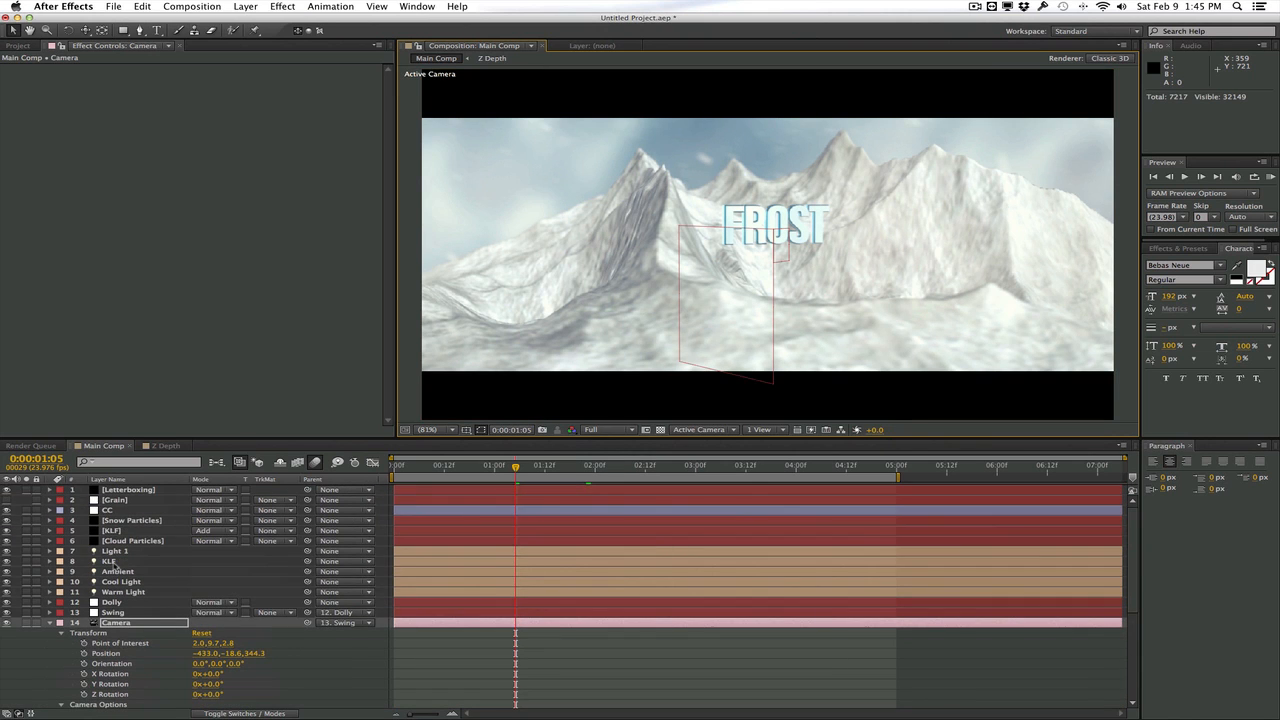
{"action": "left_click", "coordinate": [121, 541]}
{"action": "scroll", "coordinate": [122, 318], "scroll_direction": "down", "scroll_amount": 10}
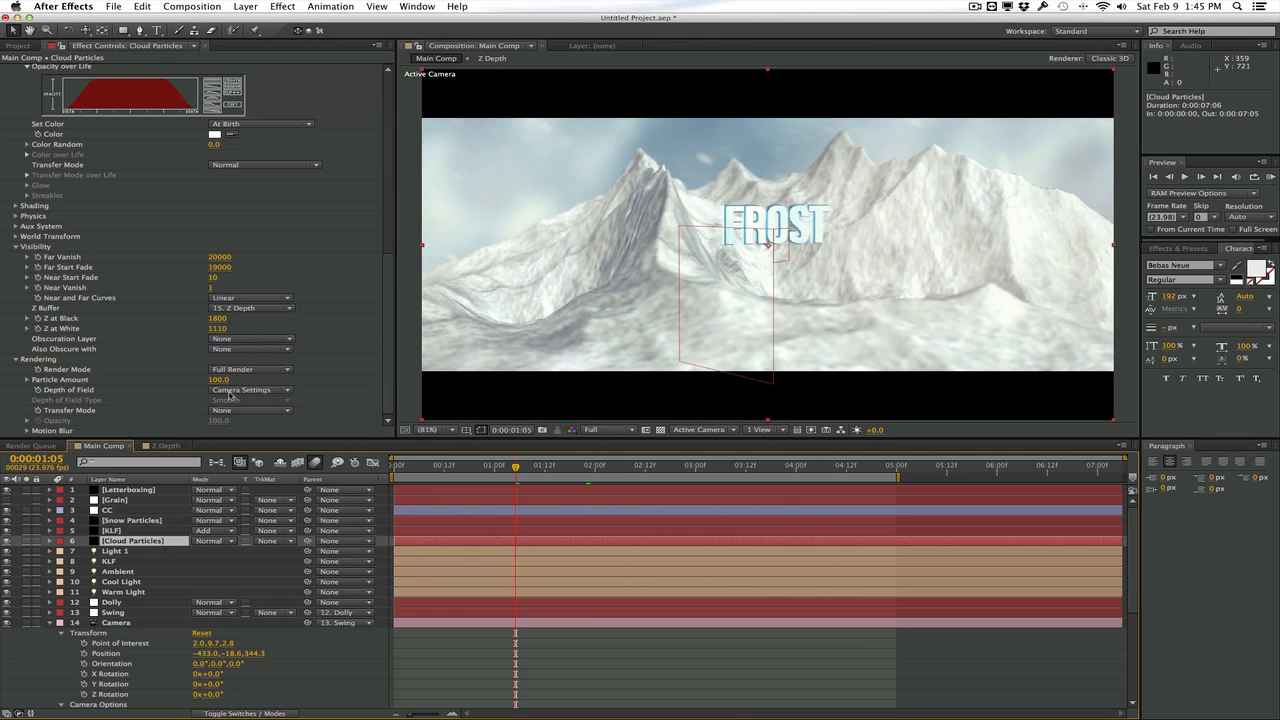
{"action": "left_click", "coordinate": [232, 392]}
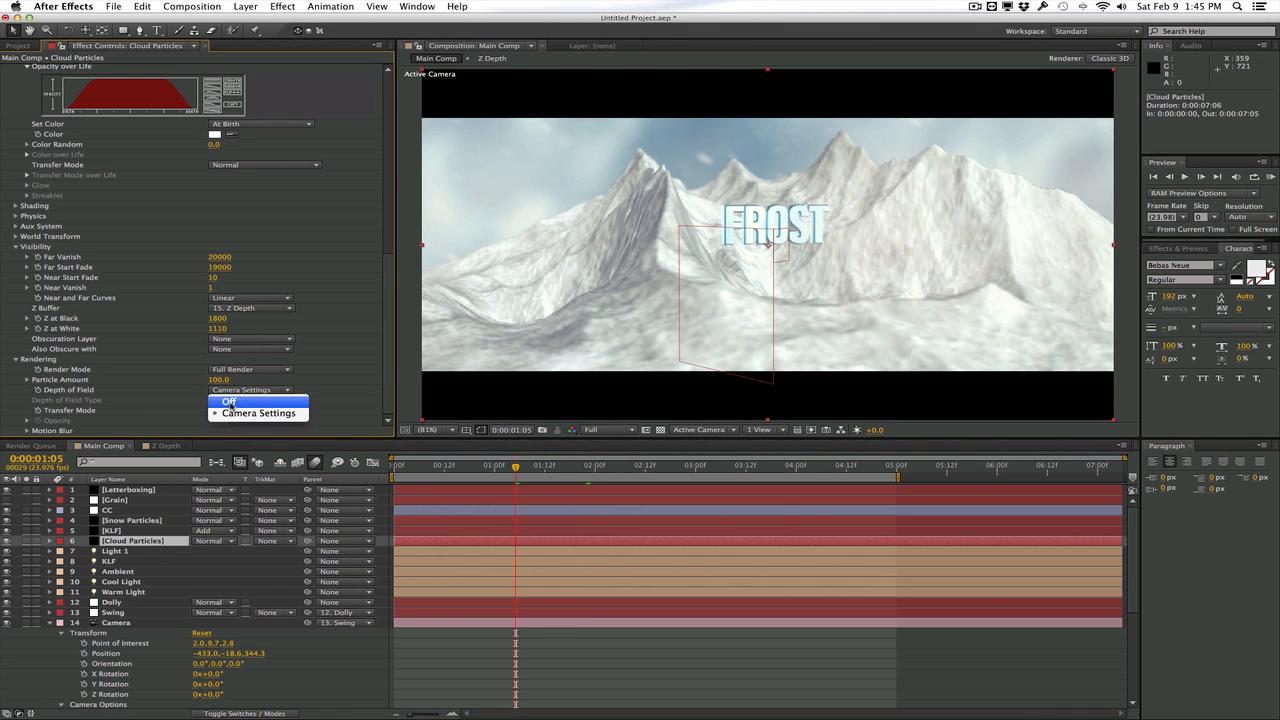
{"action": "left_click", "coordinate": [253, 406]}
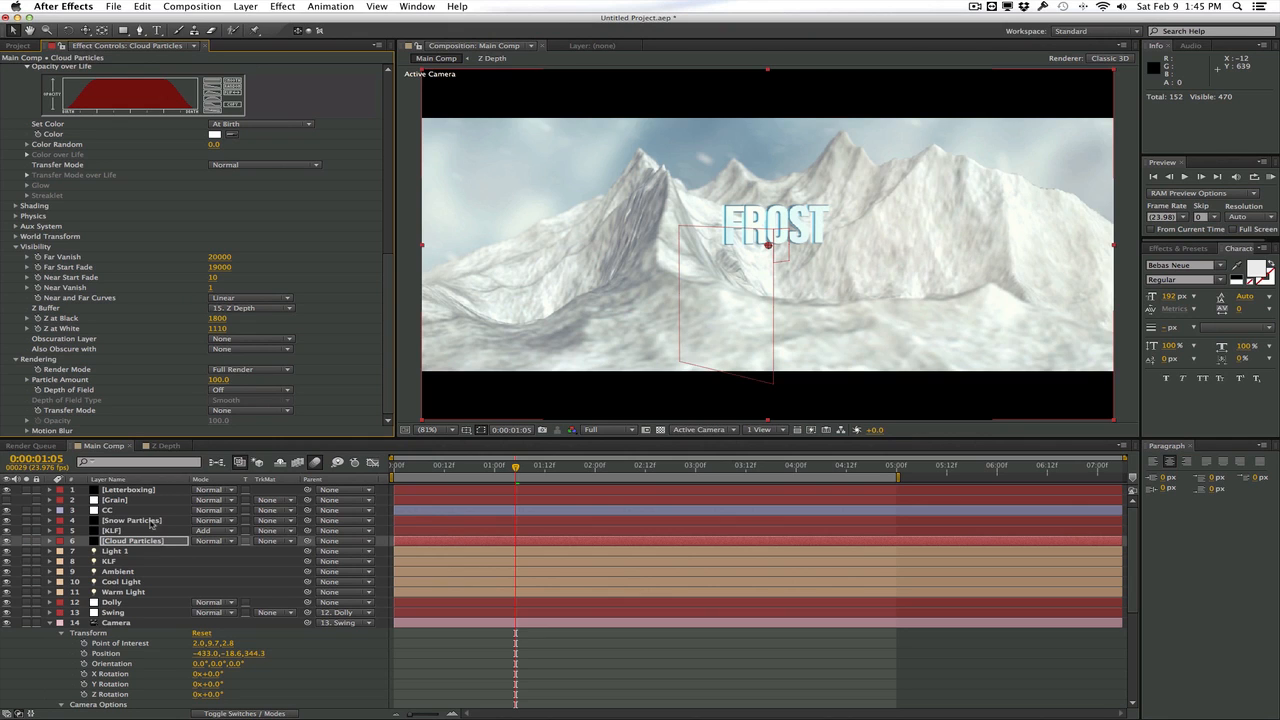
Set Depth of Field to Off in the Snow Particles layer's Particular rendering settings
{"action": "left_click", "coordinate": [150, 521]}
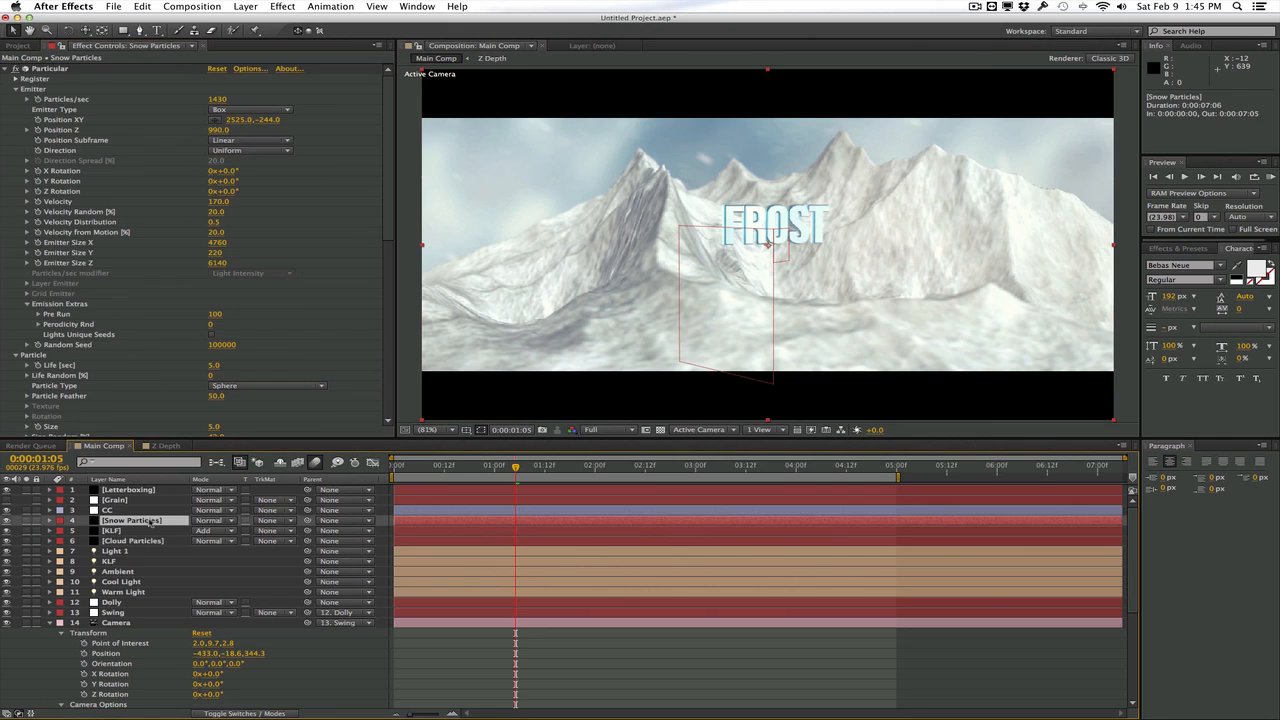
{"action": "scroll", "coordinate": [163, 389], "scroll_direction": "down", "scroll_amount": 15}
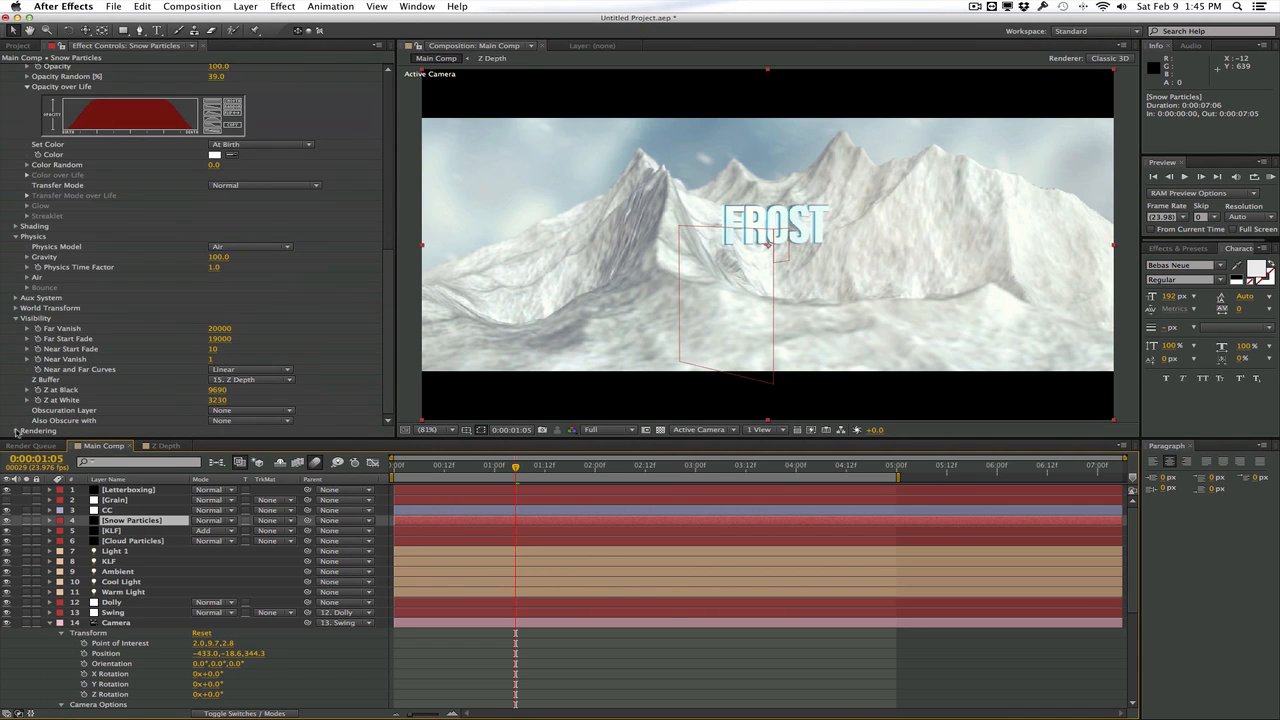
{"action": "left_click", "coordinate": [15, 431]}
{"action": "scroll", "coordinate": [20, 430], "scroll_direction": "down", "scroll_amount": 3}
{"action": "left_click", "coordinate": [235, 392]}
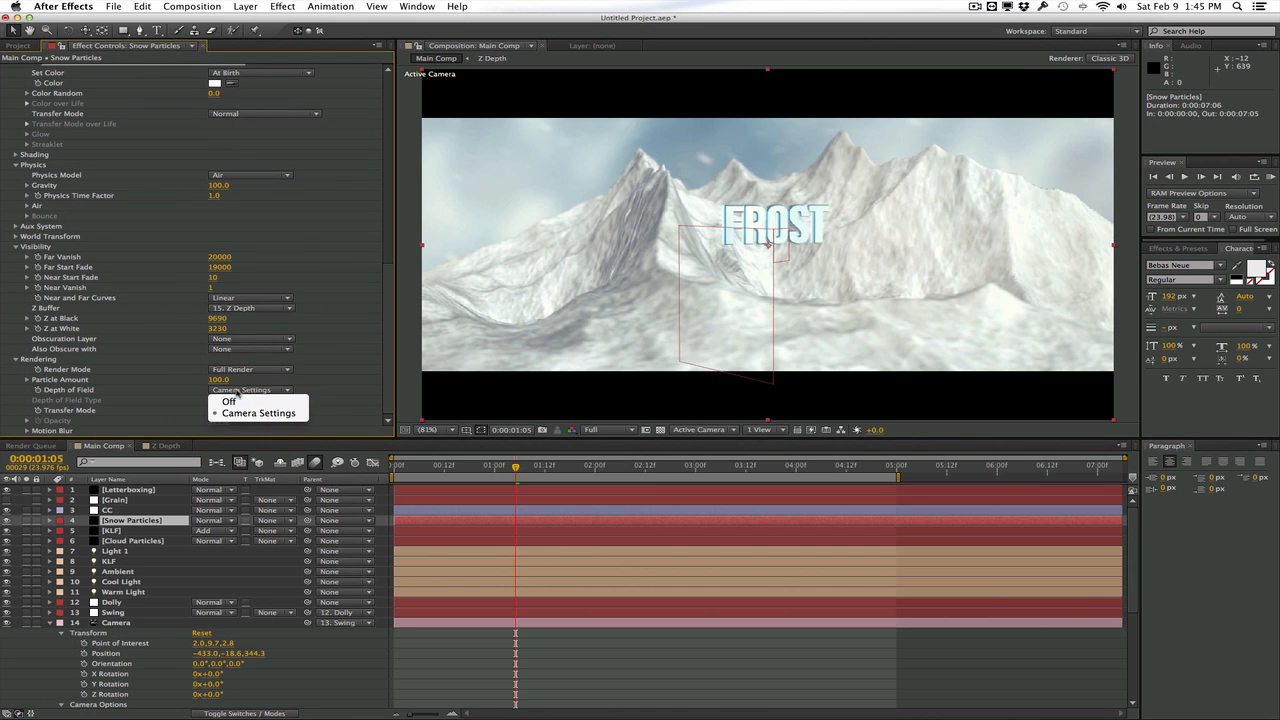
{"action": "left_click", "coordinate": [230, 400]}
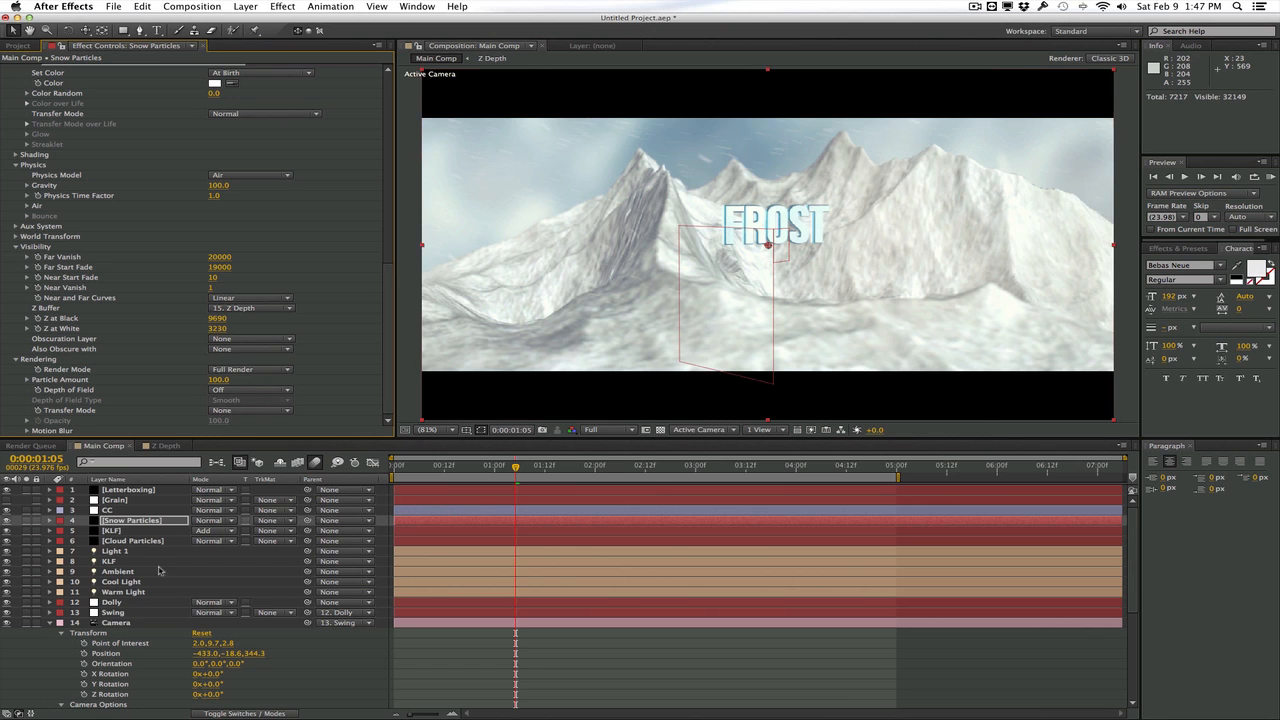
Set the Element layer's output Multisampling to 16 and Supersampling to 2
{"action": "scroll", "coordinate": [130, 594], "scroll_direction": "down", "scroll_amount": 5}
{"action": "left_click", "coordinate": [120, 682]}
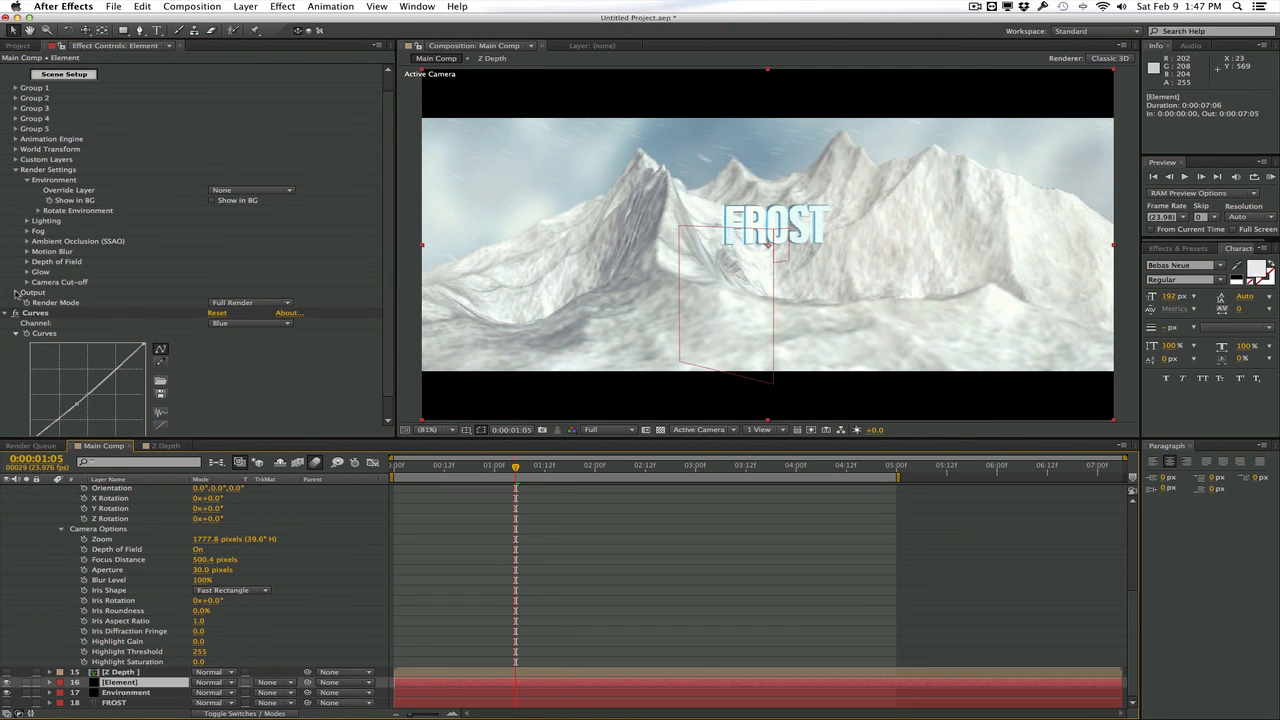
{"action": "left_click", "coordinate": [15, 292]}
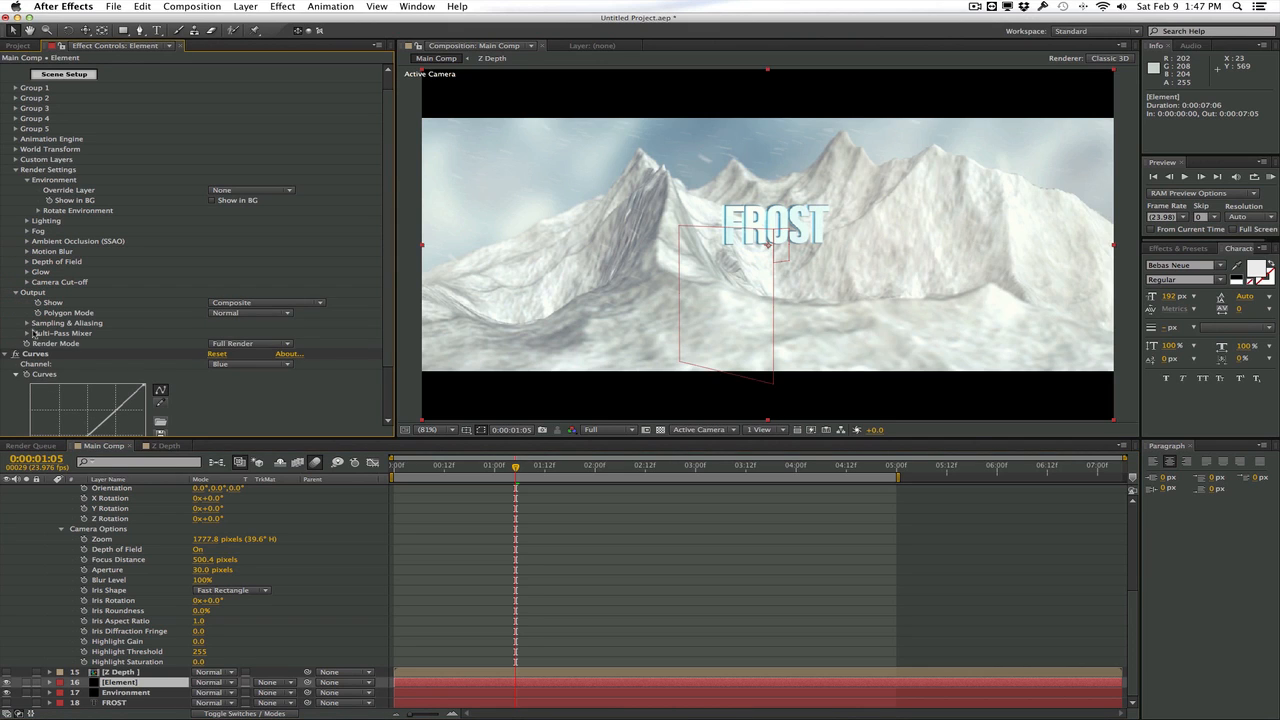
{"action": "left_click", "coordinate": [27, 323]}
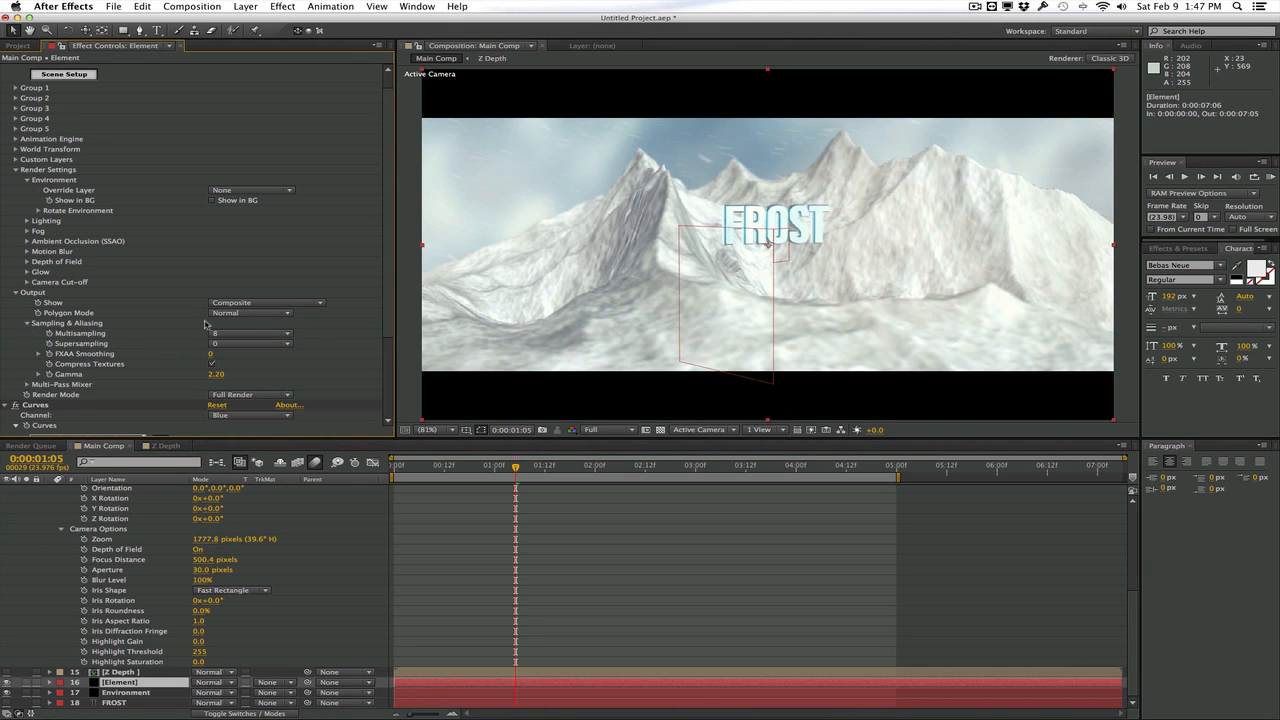
{"action": "left_click", "coordinate": [238, 334]}
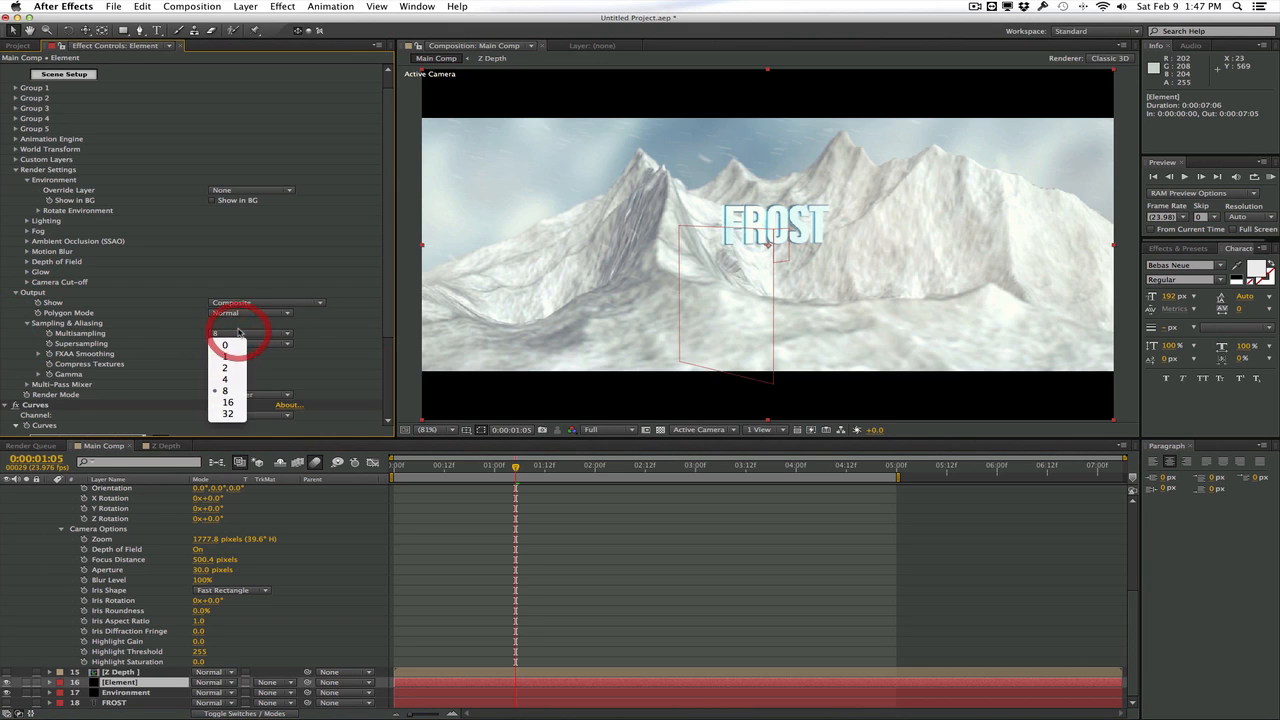
{"action": "left_click", "coordinate": [228, 403]}
{"action": "left_click", "coordinate": [235, 343]}
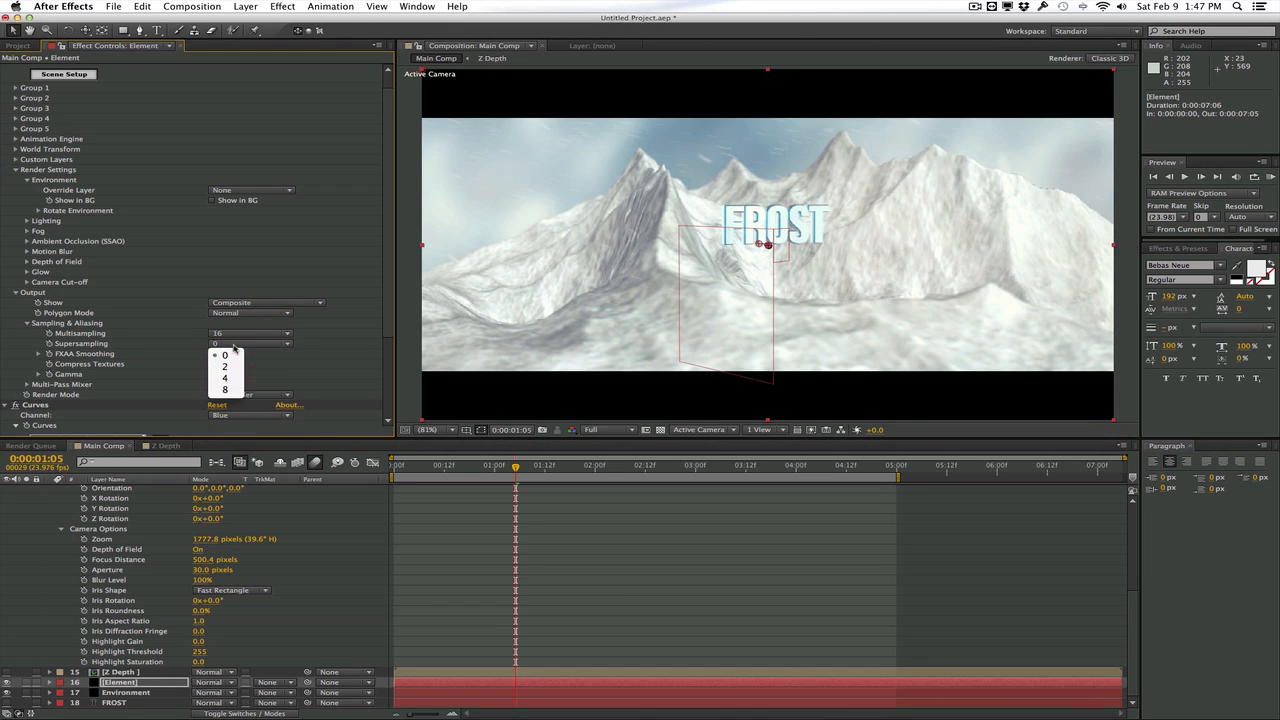
{"action": "left_click", "coordinate": [230, 367]}
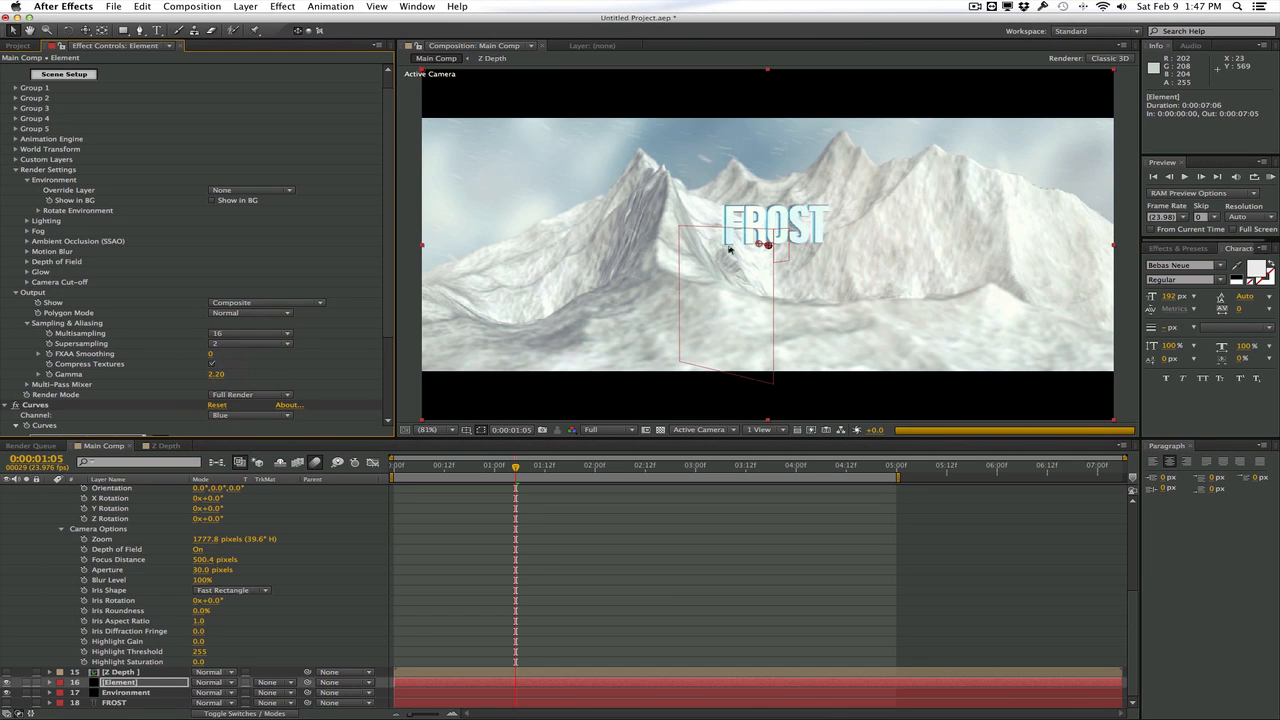